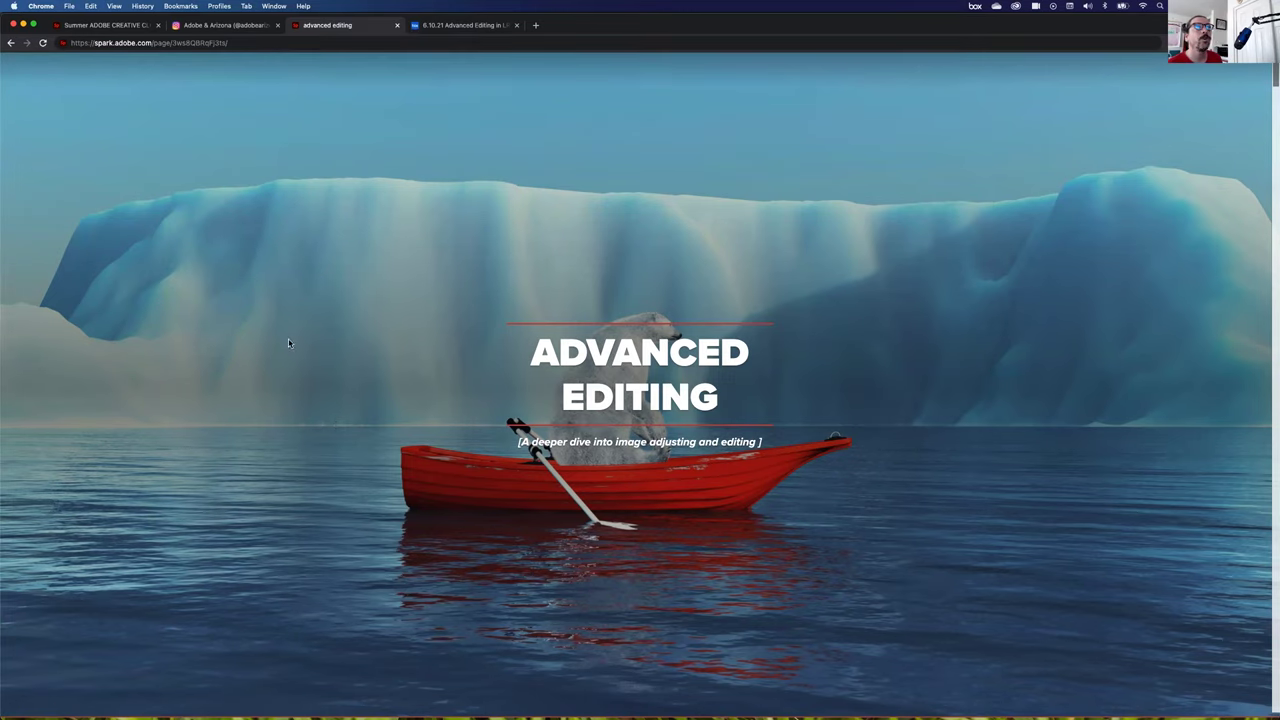
Scroll through the Adobe Spark workshop page and switch to the summer workshop schedule.
{"action": "scroll", "coordinate": [614, 458], "scroll_direction": "down", "scroll_amount": 2}
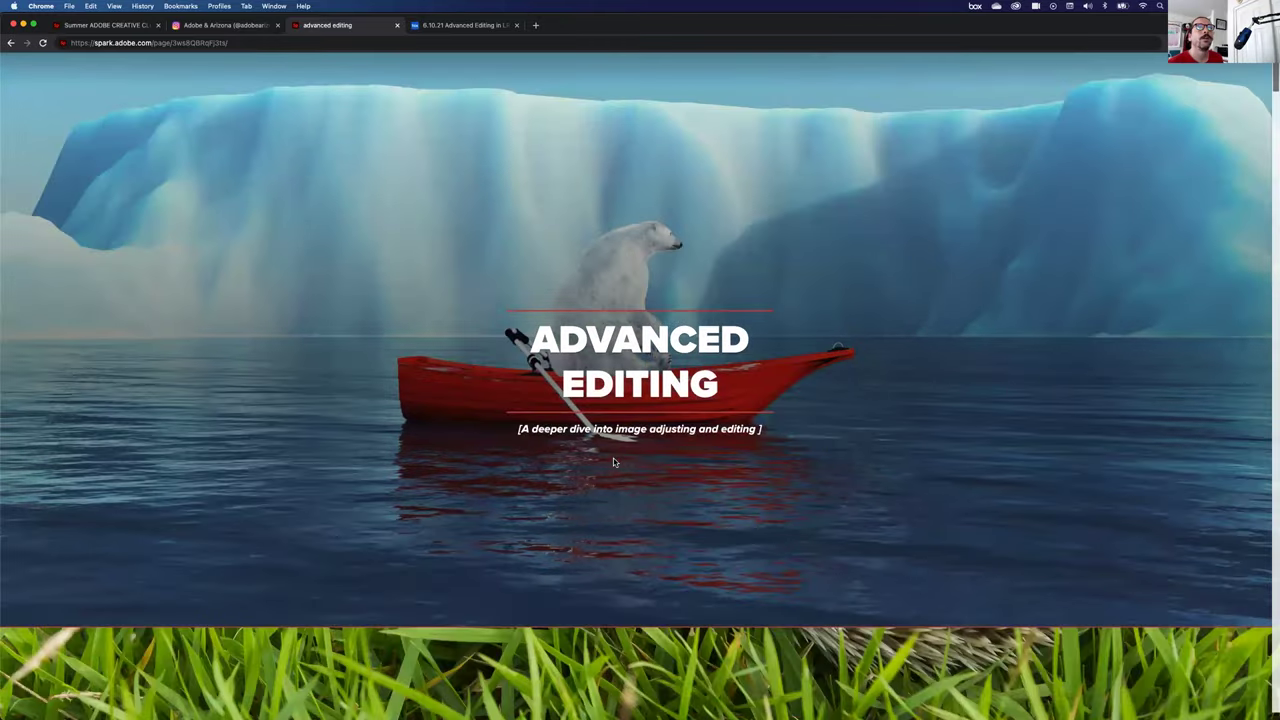
{"action": "scroll", "coordinate": [613, 458], "scroll_direction": "down", "scroll_amount": 5}
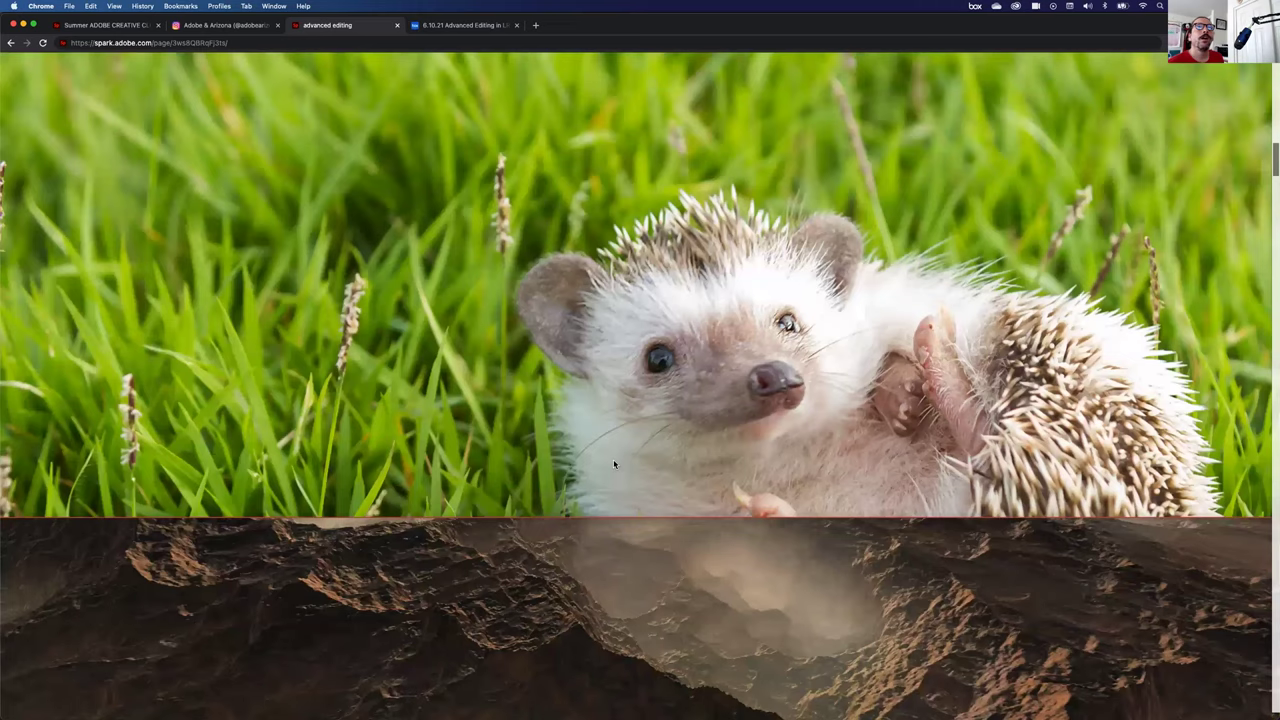
{"action": "scroll", "coordinate": [613, 460], "scroll_direction": "down", "scroll_amount": 5}
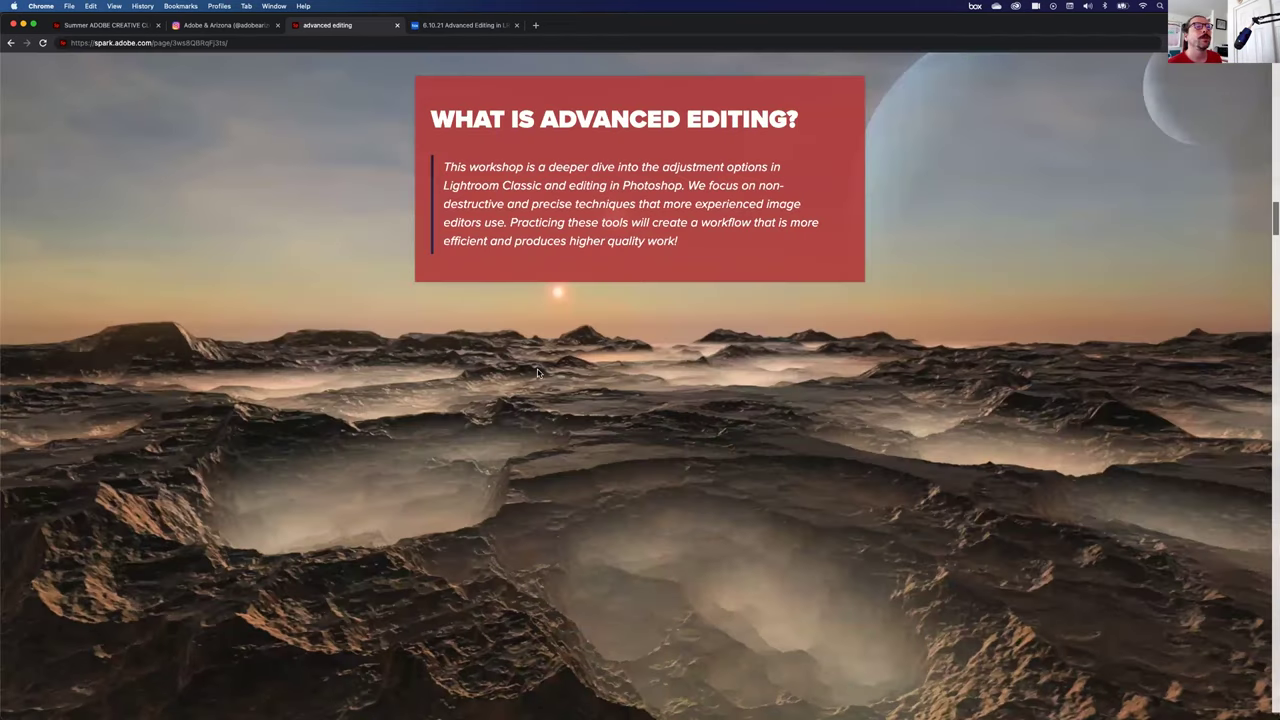
{"action": "scroll", "coordinate": [537, 373], "scroll_direction": "down", "scroll_amount": 10}
{"action": "scroll", "coordinate": [460, 577], "scroll_direction": "up", "scroll_amount": 3}
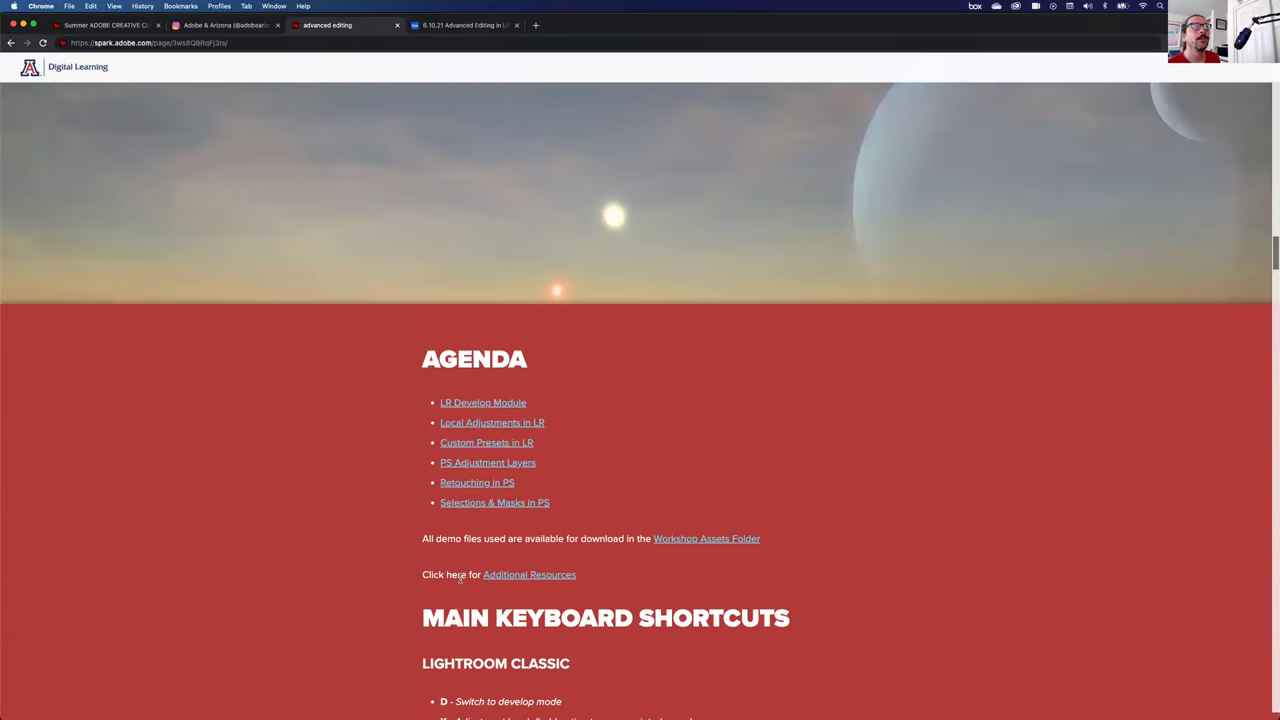
{"action": "mouse_move", "coordinate": [431, 345]}
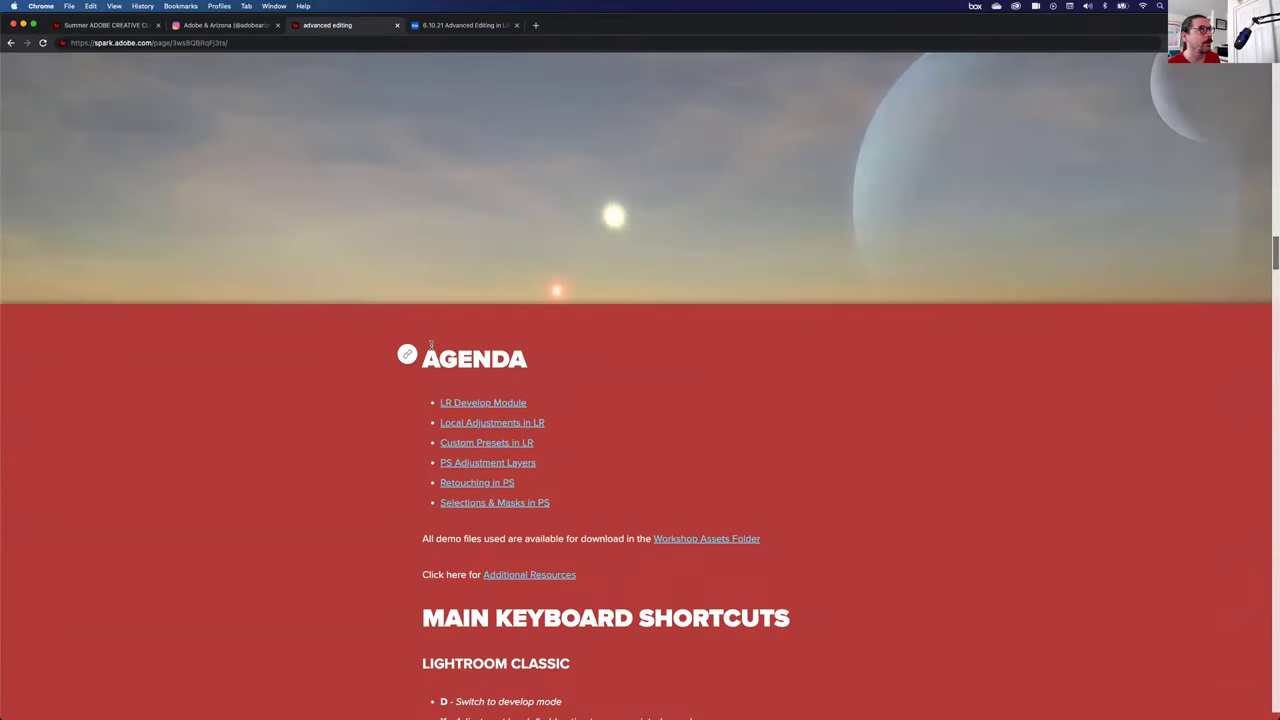
{"action": "left_click", "coordinate": [90, 25]}
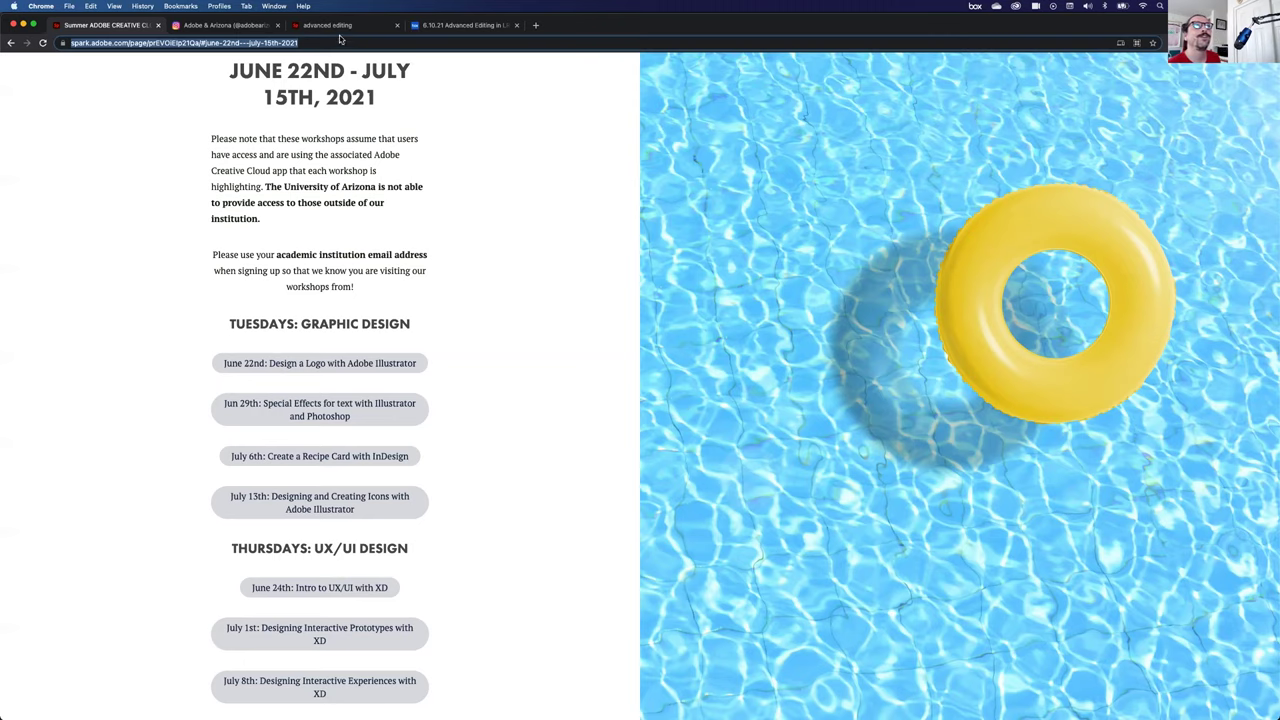
Open the Box folder '6.10.21 Advanced Editing in LR & PS' and leave the browser.
{"action": "left_click", "coordinate": [455, 25]}
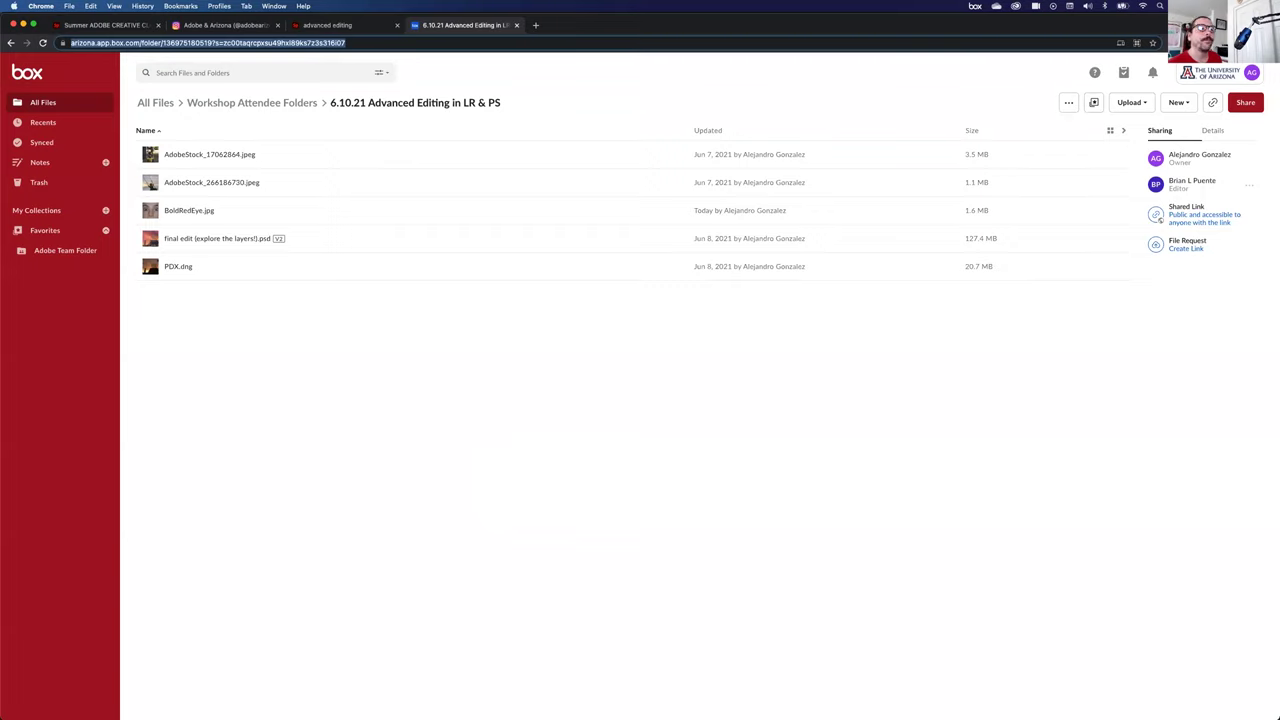
{"action": "left_click", "coordinate": [157, 700]}
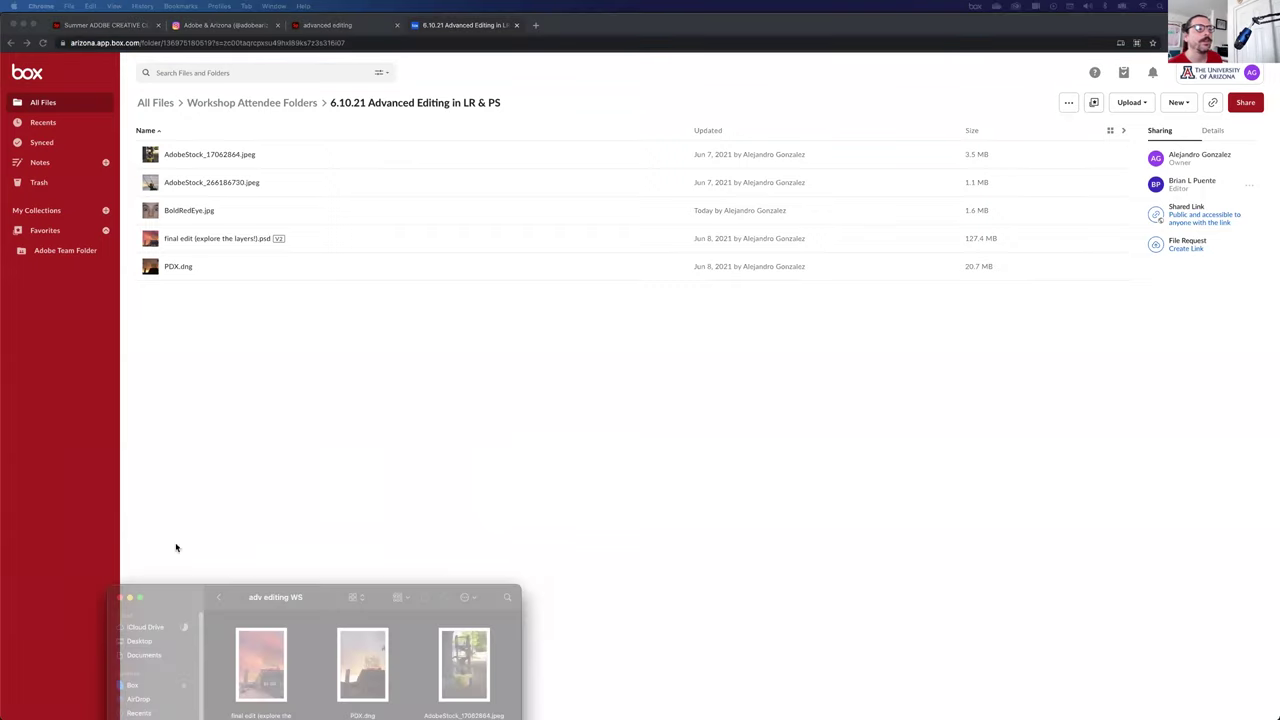
{"action": "key", "text": "super+w"}
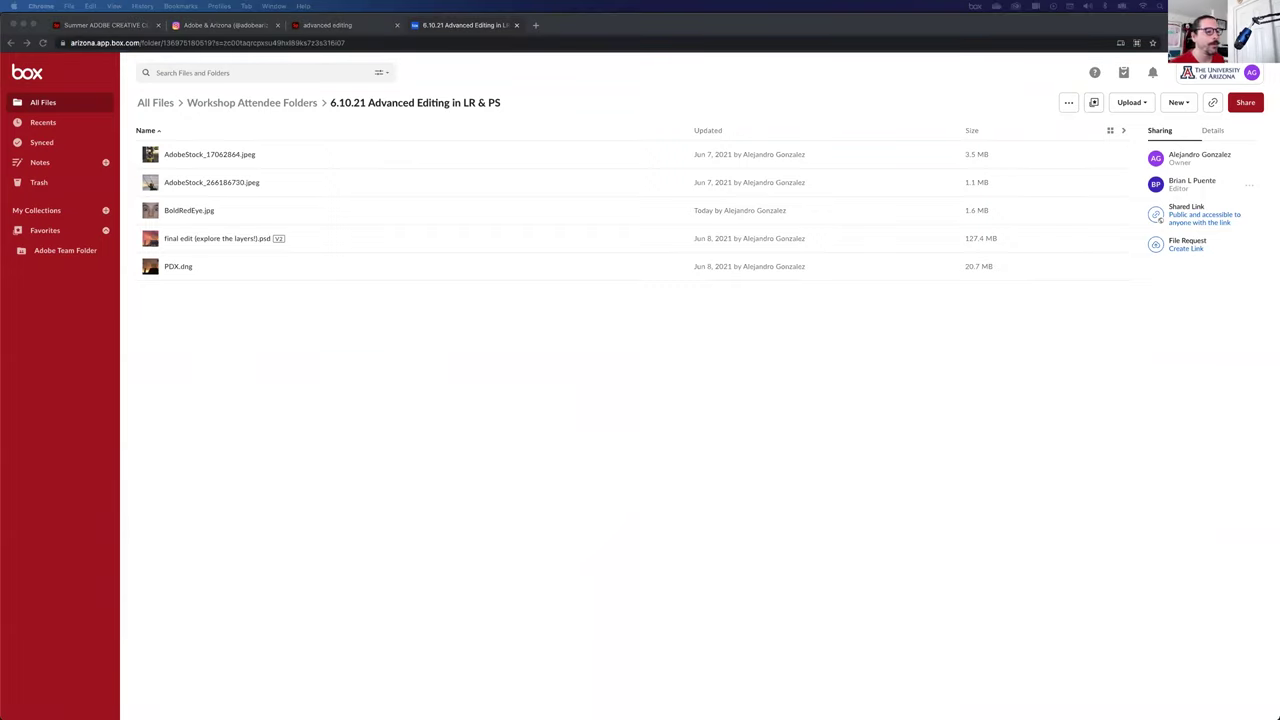
View the first Old Town sign photo large and compare Copy 1, the PSD edit and the final edit.
{"action": "key", "text": "super+Tab"}
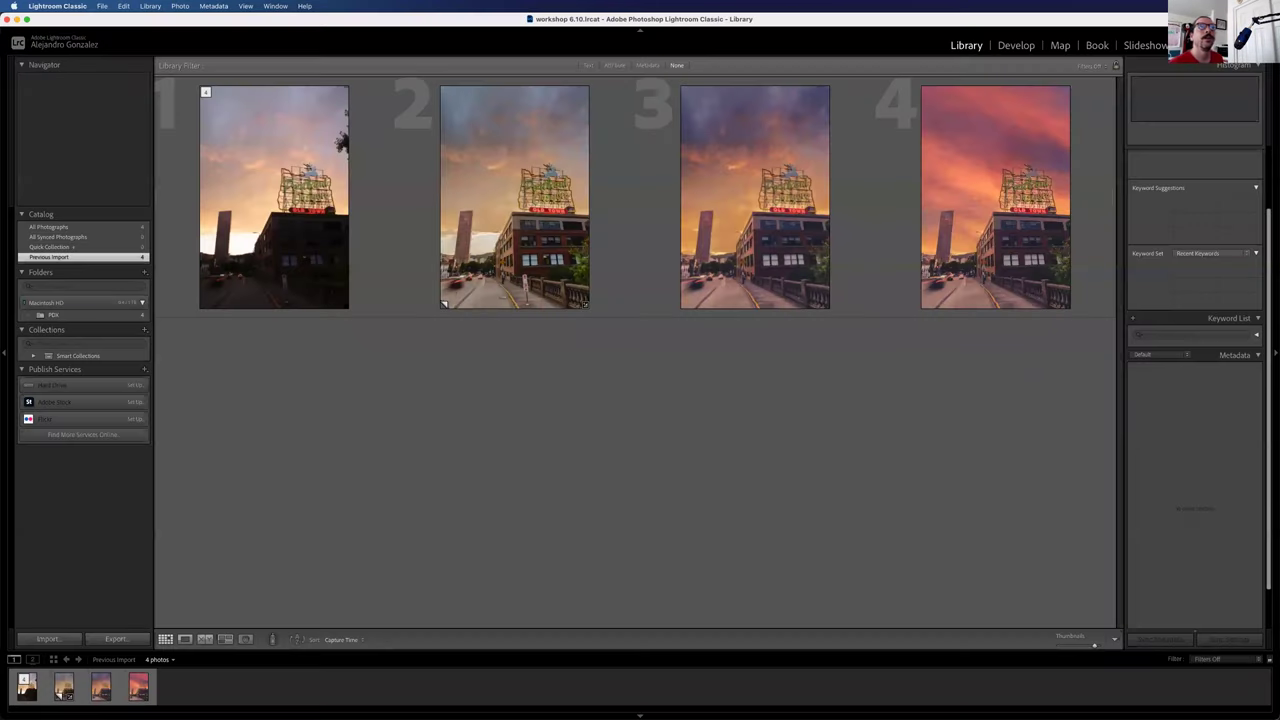
{"action": "double_click", "coordinate": [280, 212]}
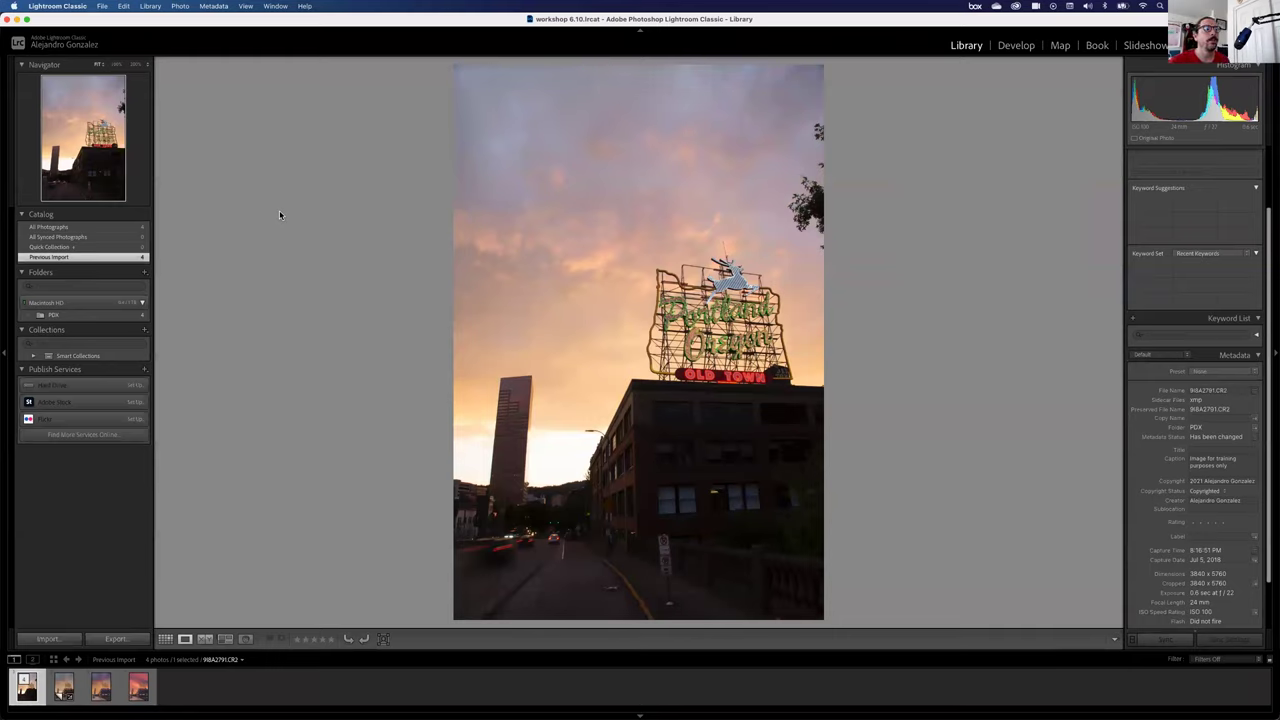
{"action": "key", "text": "Right"}
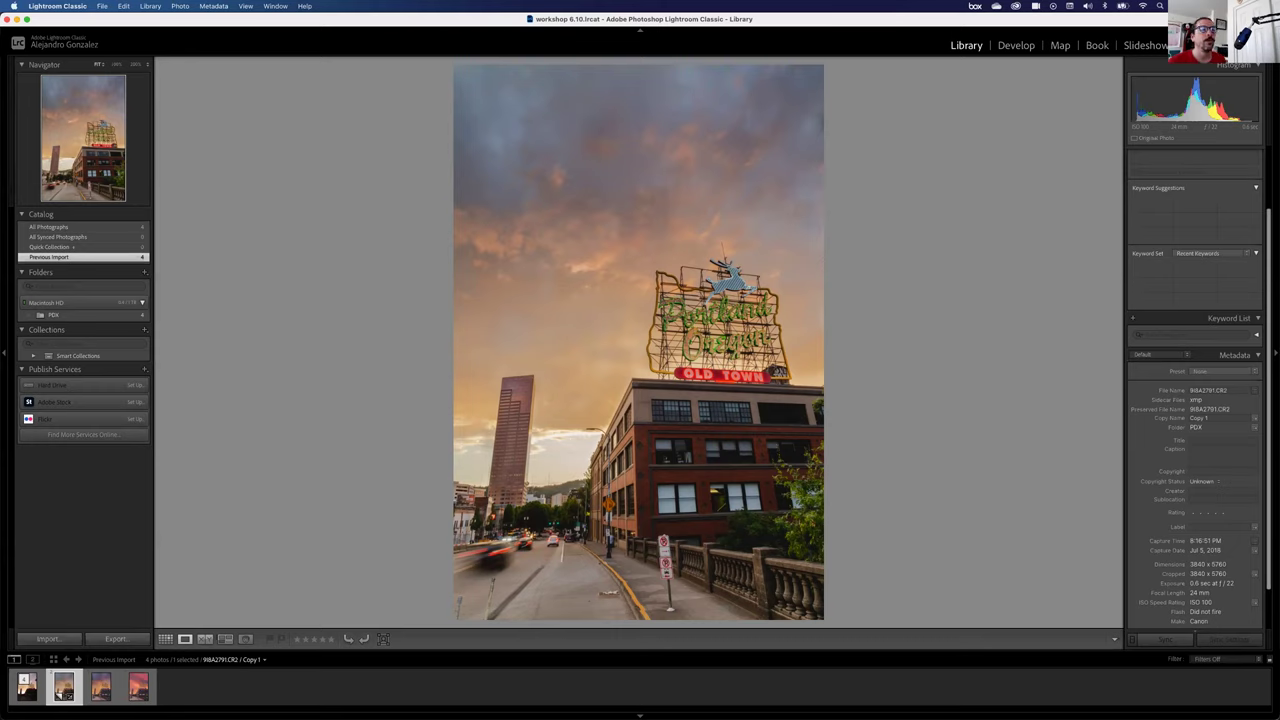
{"action": "left_click", "coordinate": [100, 686]}
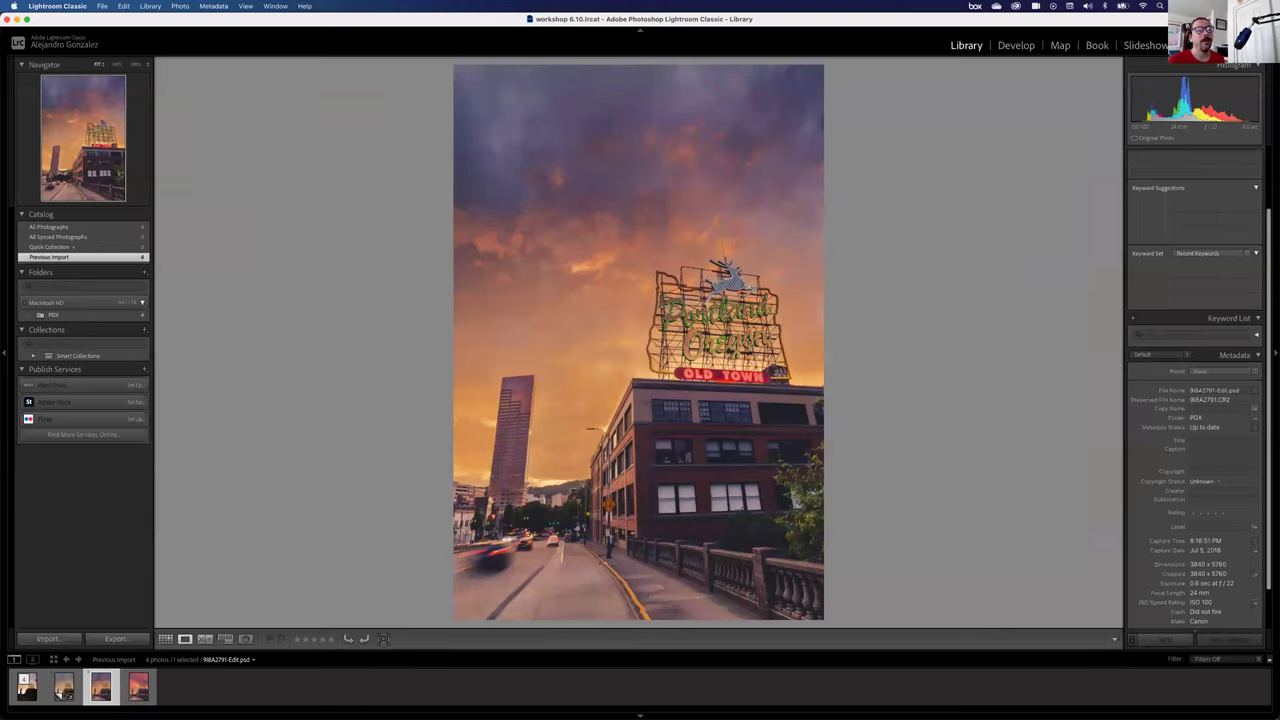
{"action": "key", "text": "Left"}
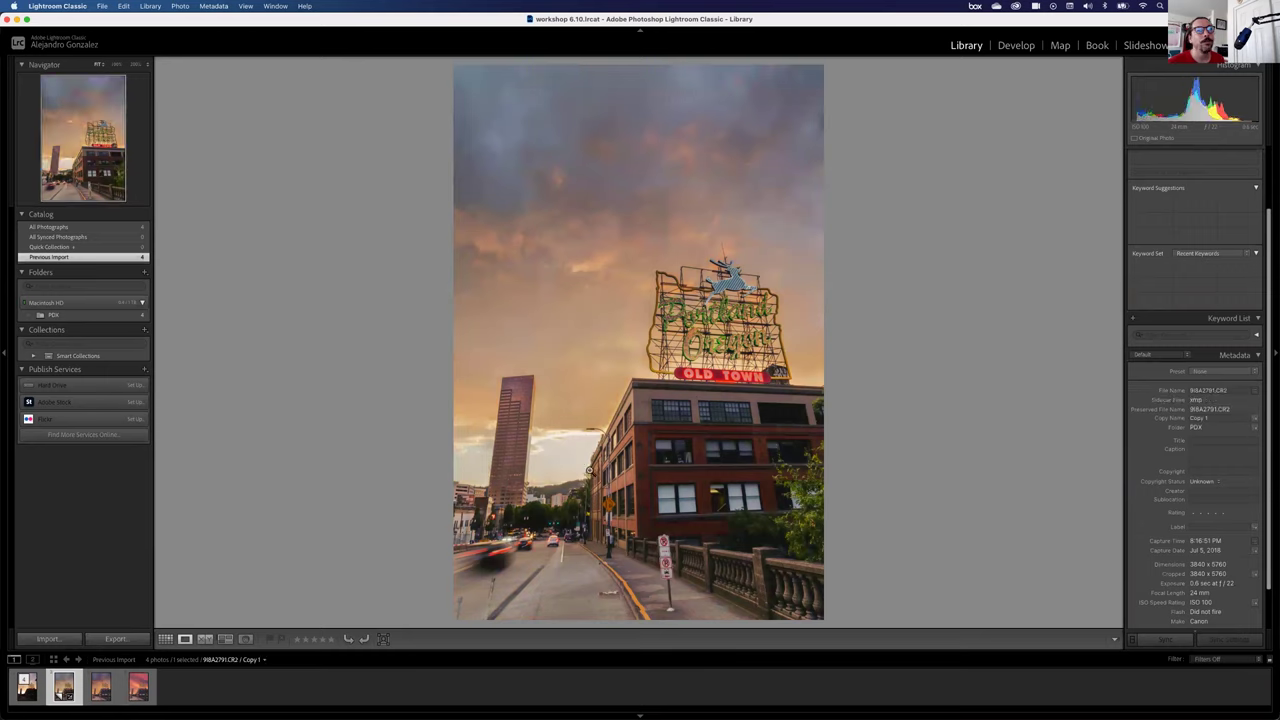
{"action": "key", "text": "Right"}
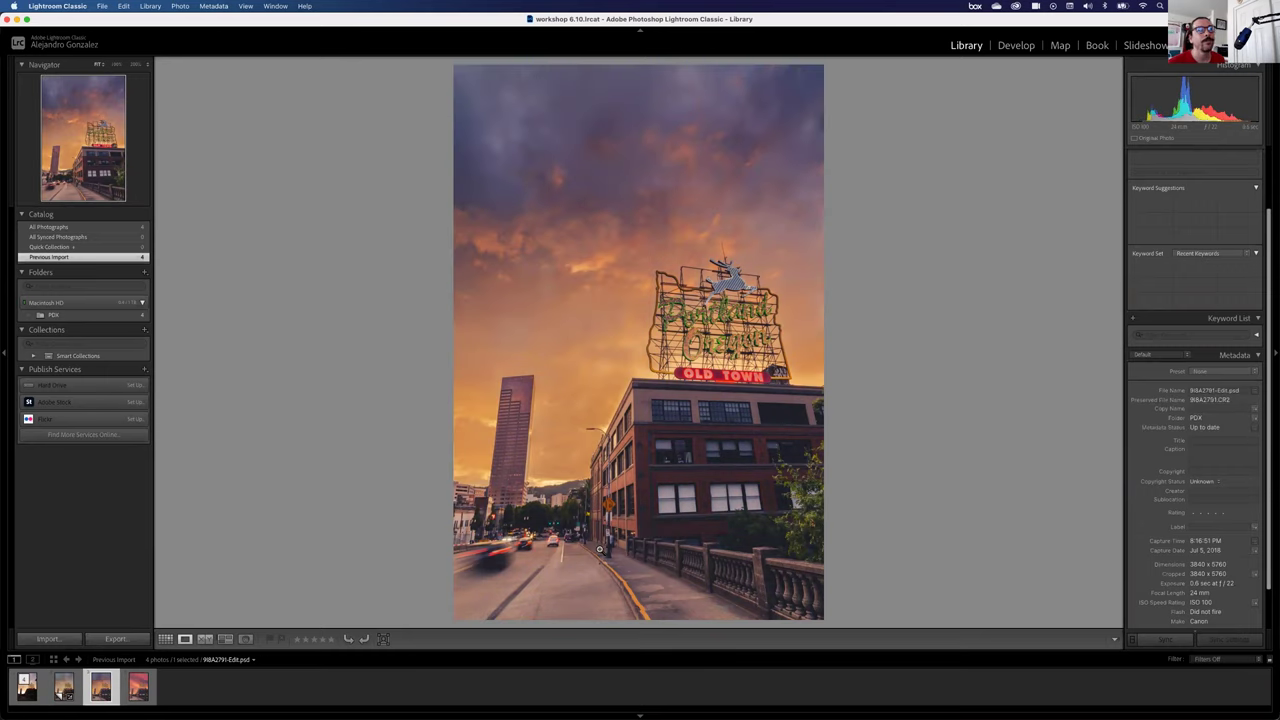
{"action": "key", "text": "Right"}
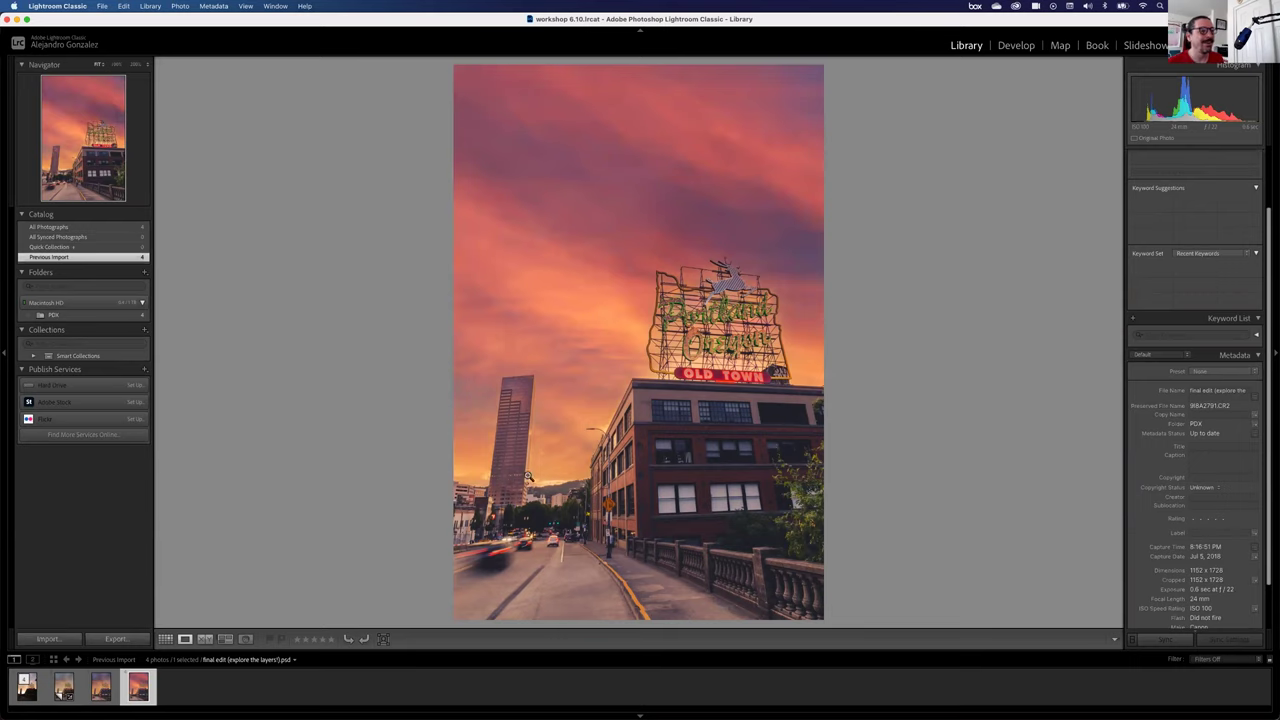
Check the workflow checklist note, then start a new photo import in Lightroom.
{"action": "key", "text": "super+Tab"}
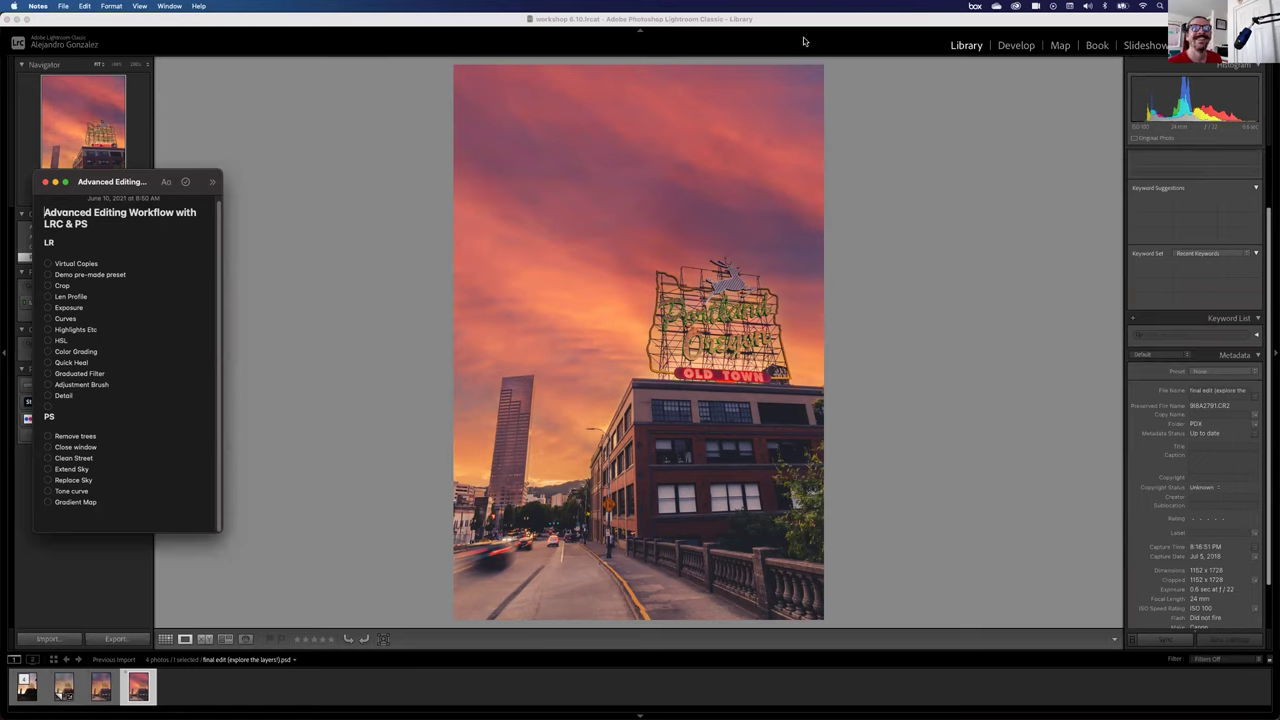
{"action": "key", "text": "super+Tab"}
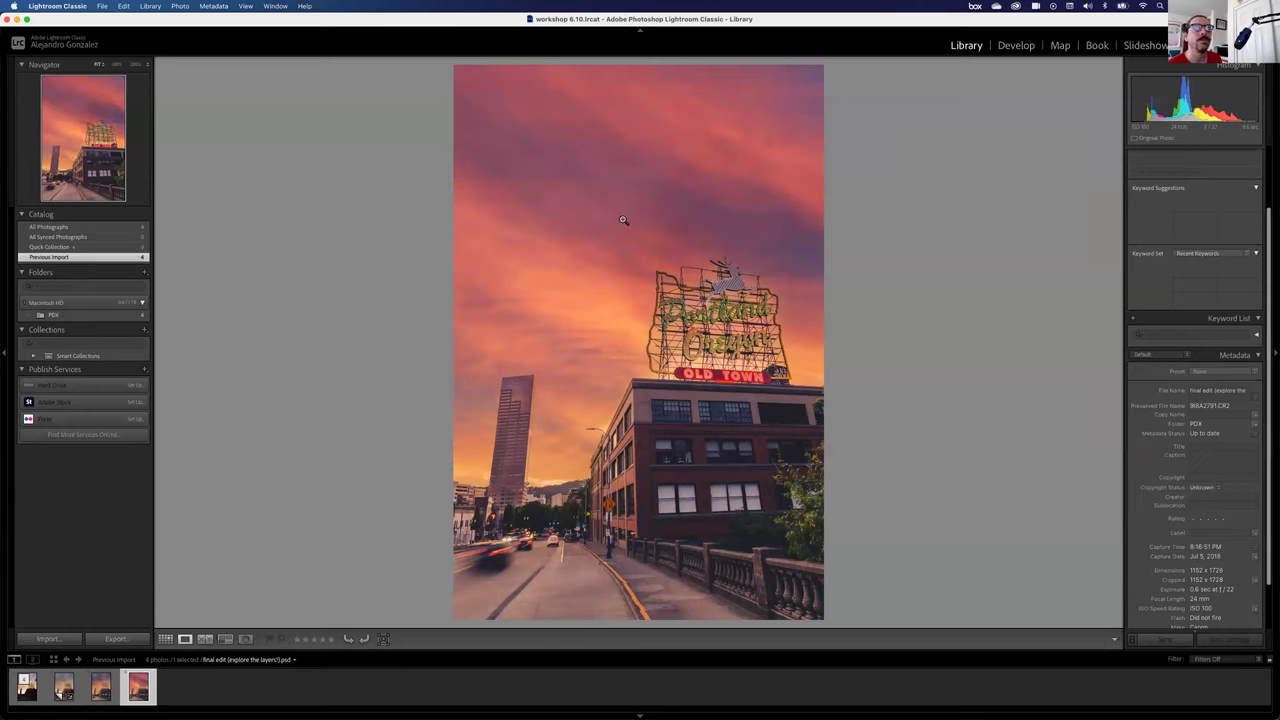
{"action": "left_click", "coordinate": [44, 640]}
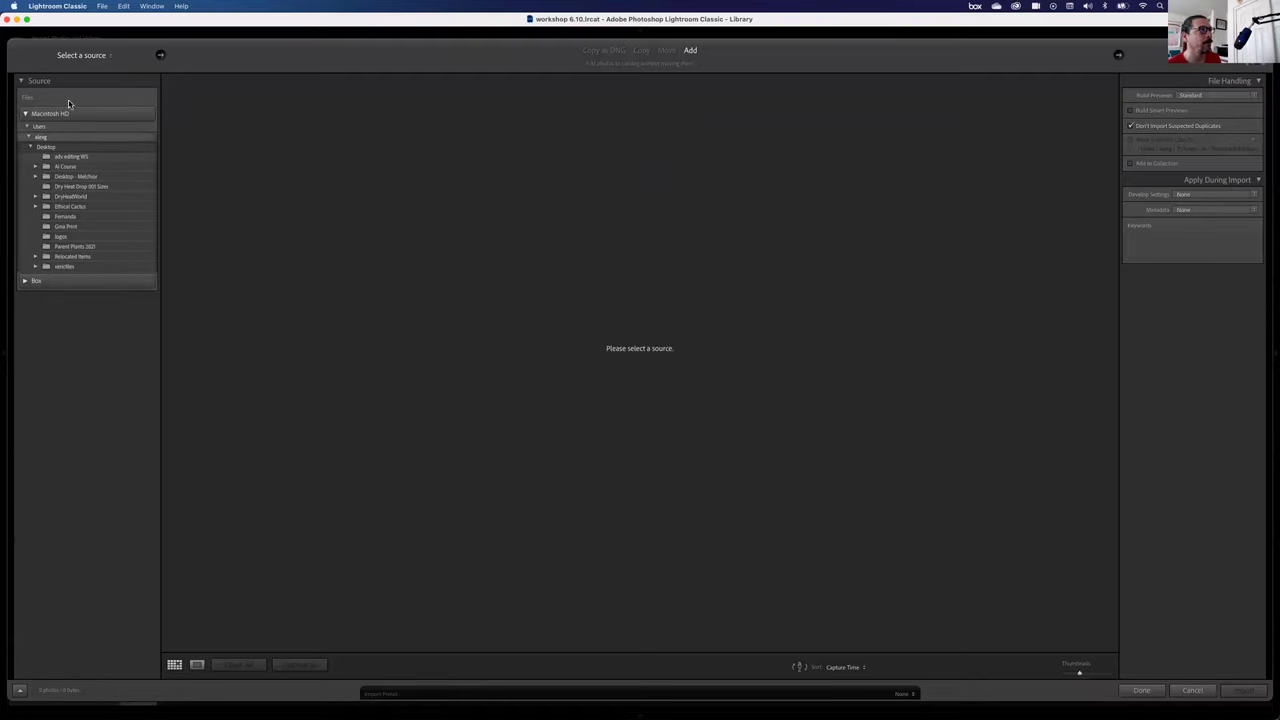
Import PDX.dng by dragging it from the adv editing WS Finder folder into the Import window.
{"action": "left_click", "coordinate": [102, 56]}
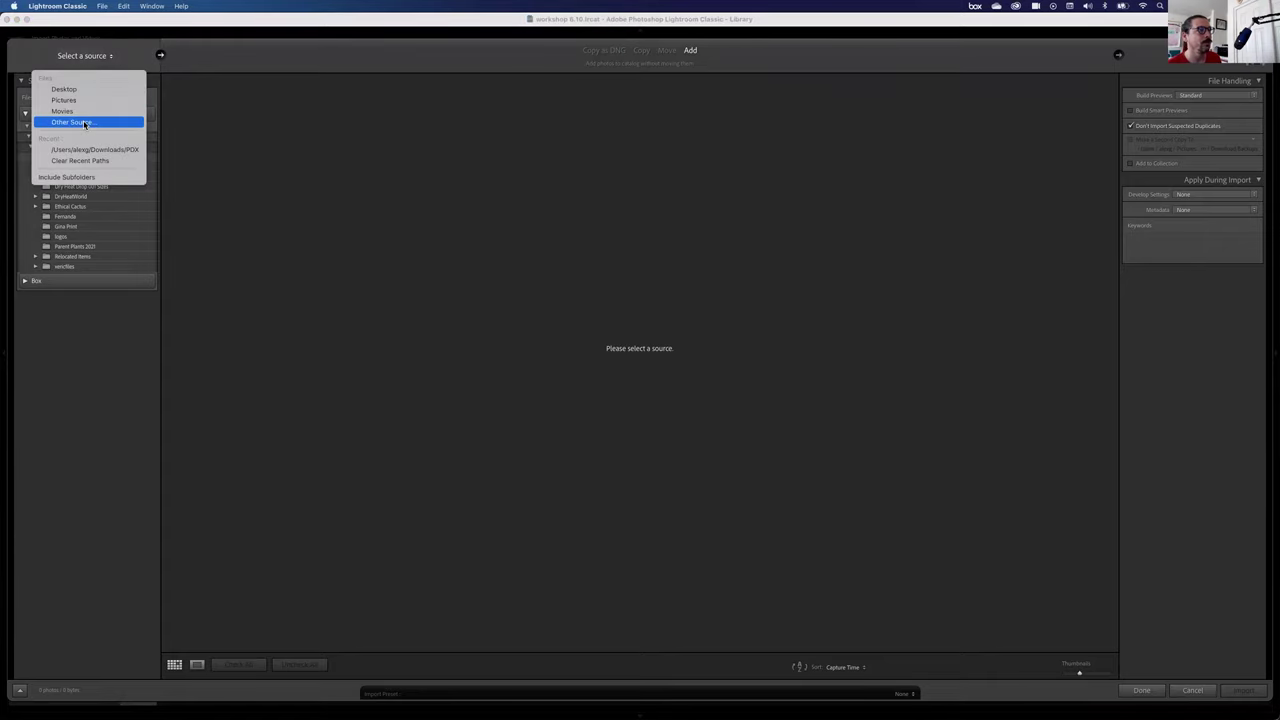
{"action": "left_click", "coordinate": [287, 177]}
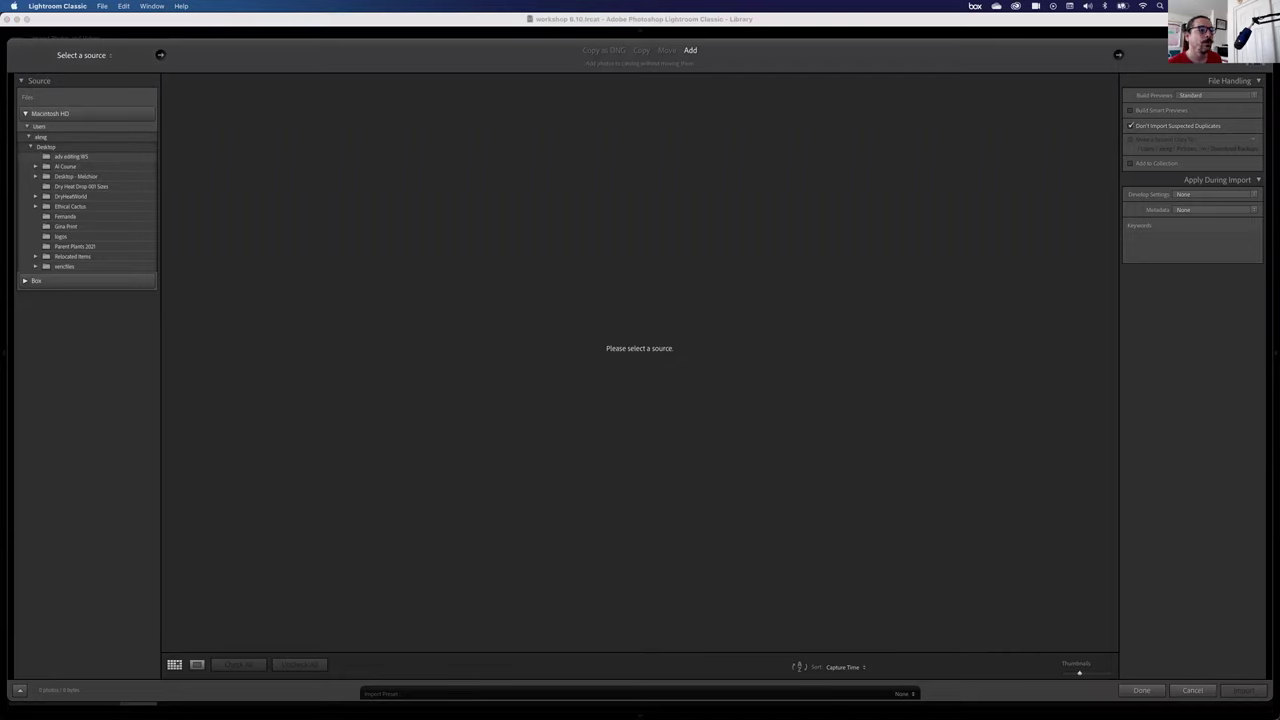
{"action": "key", "text": "super+Tab"}
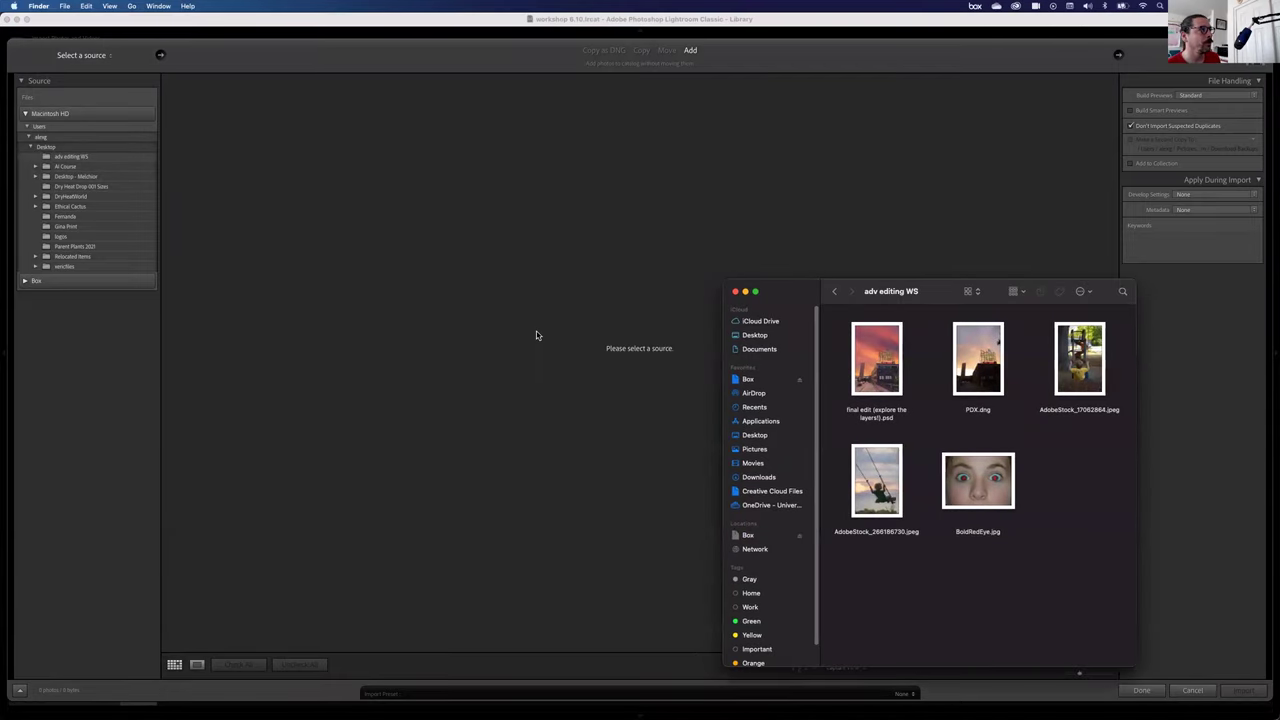
{"action": "left_click", "coordinate": [976, 341]}
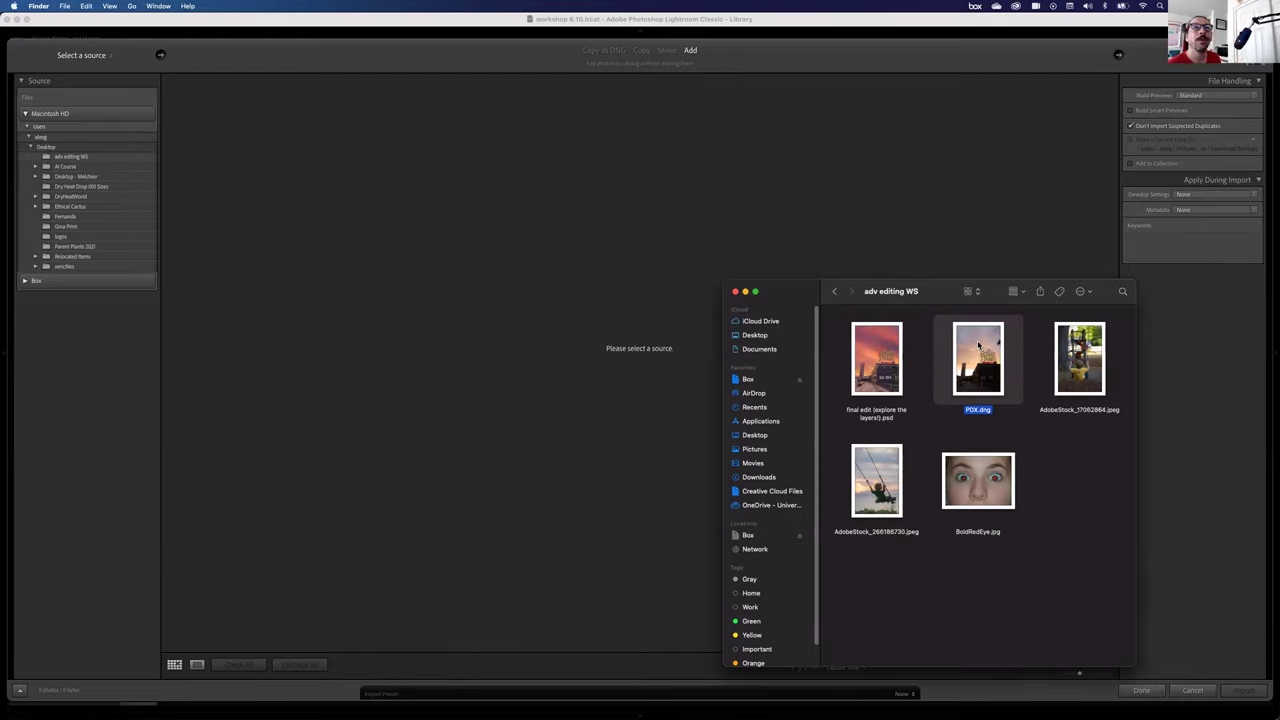
{"action": "left_click_drag", "start_coordinate": [978, 345], "coordinate": [434, 263]}
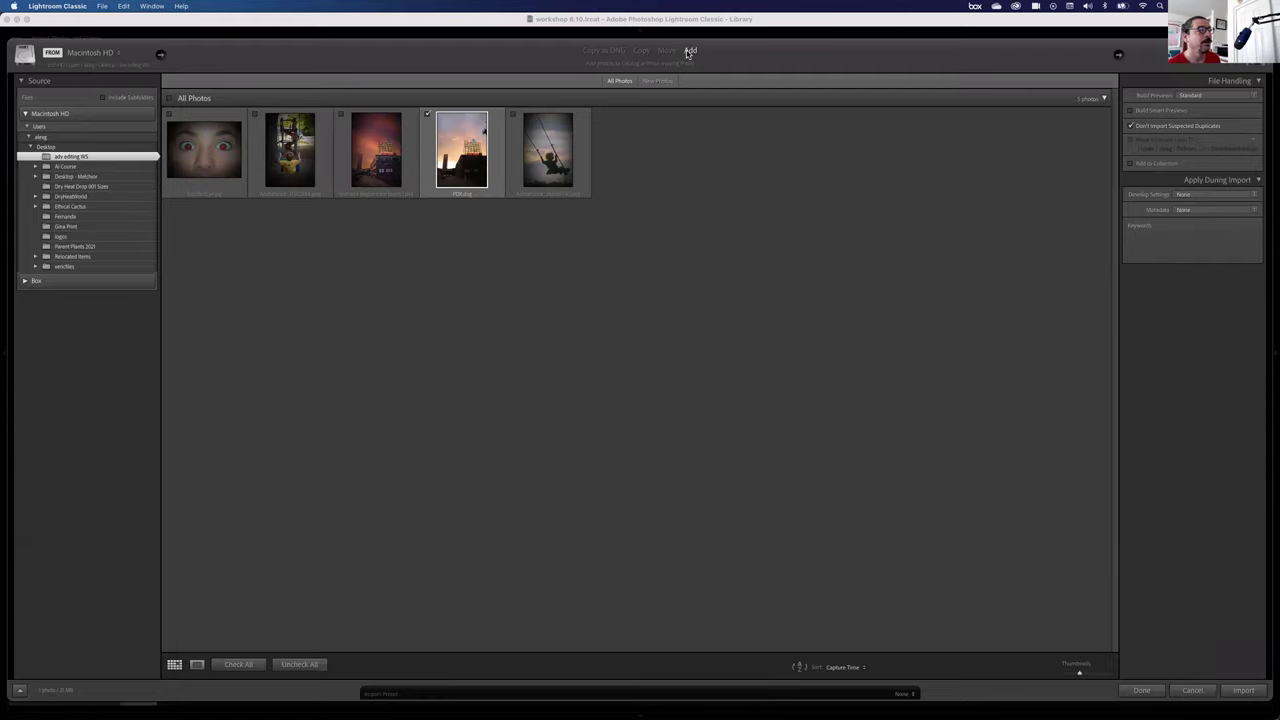
{"action": "left_click", "coordinate": [1243, 690]}
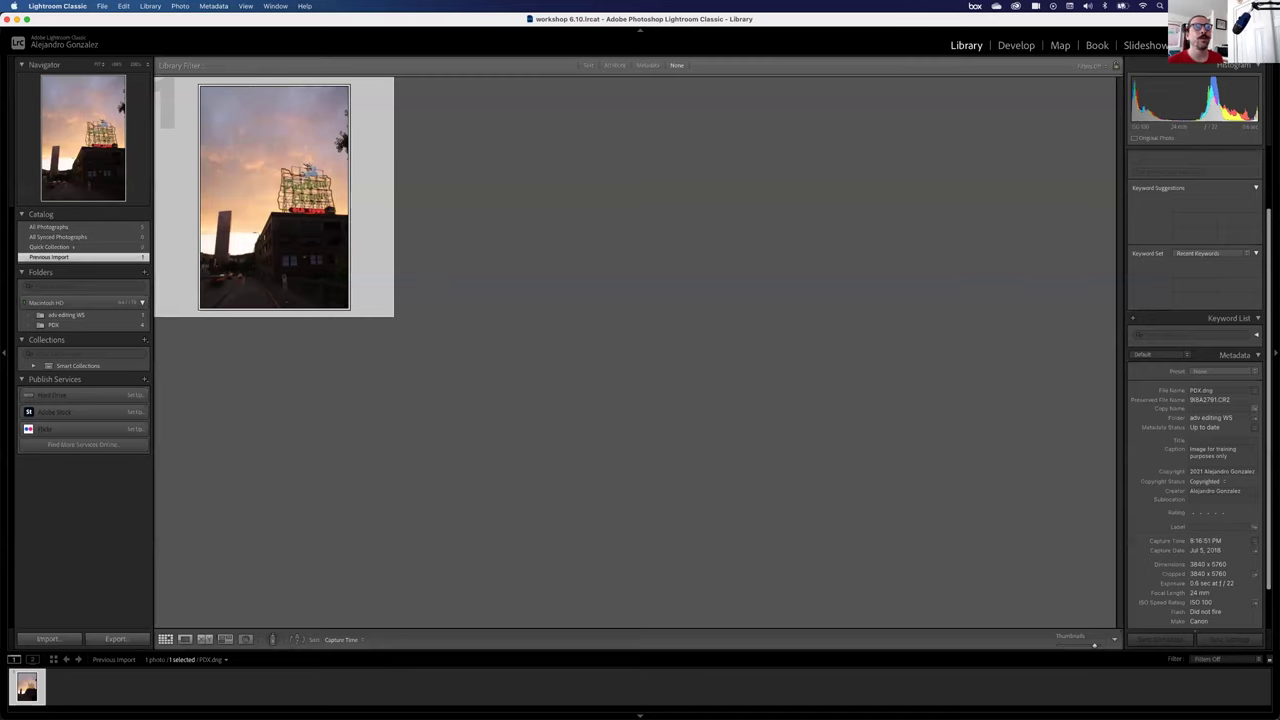
{"action": "double_click", "coordinate": [257, 196]}
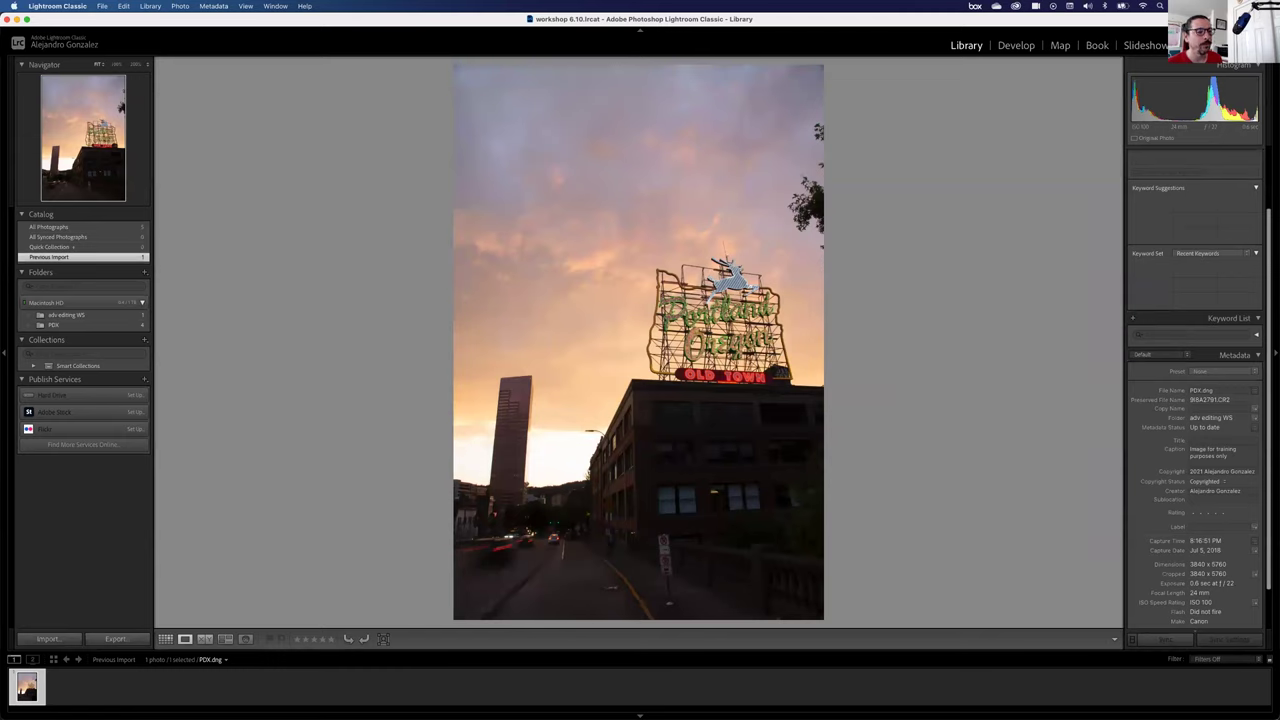
{"action": "key", "text": "super+Tab"}
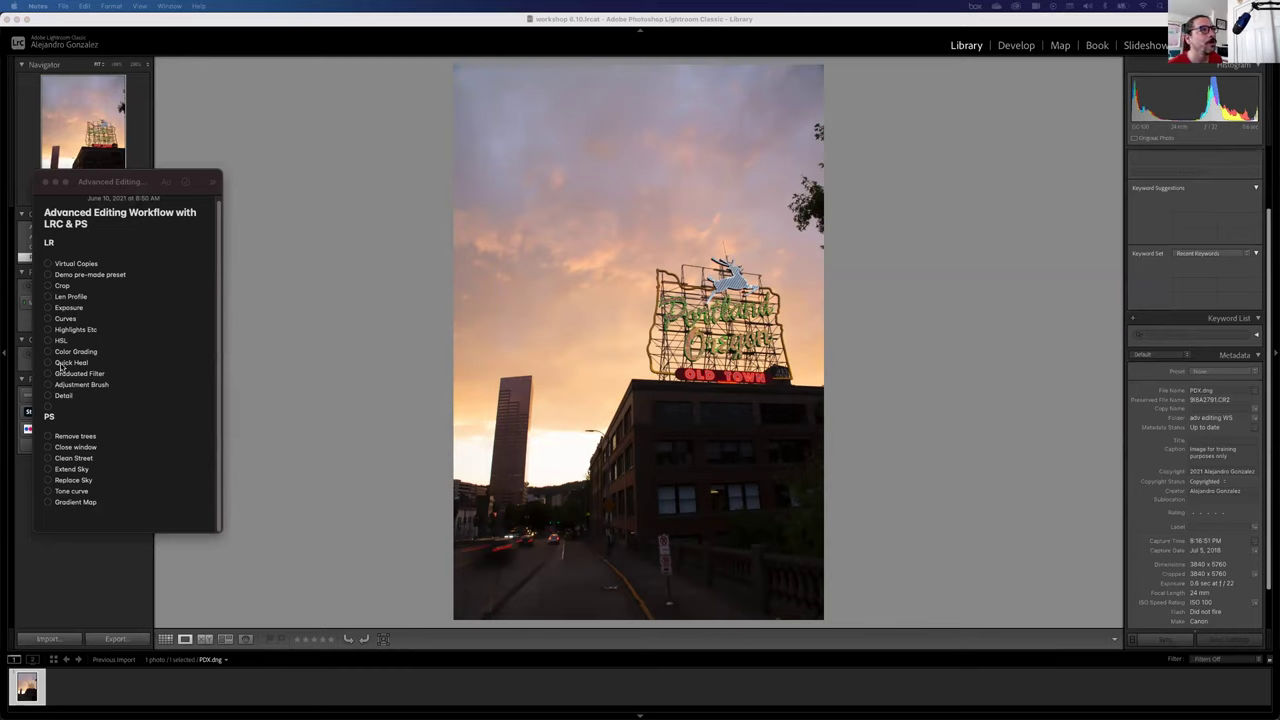
{"action": "left_click", "coordinate": [56, 408]}
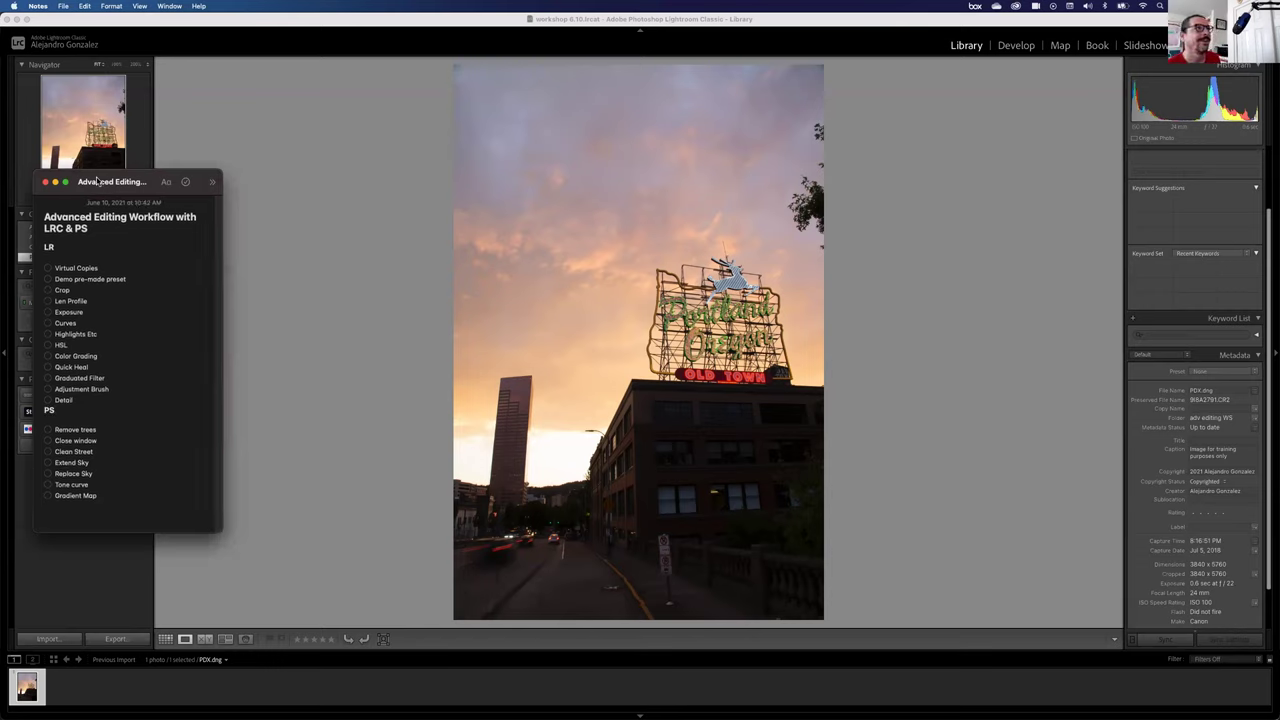
{"action": "left_click_drag", "start_coordinate": [99, 181], "coordinate": [90, 610]}
{"action": "key", "text": "super+h"}
{"action": "left_click", "coordinate": [247, 48]}
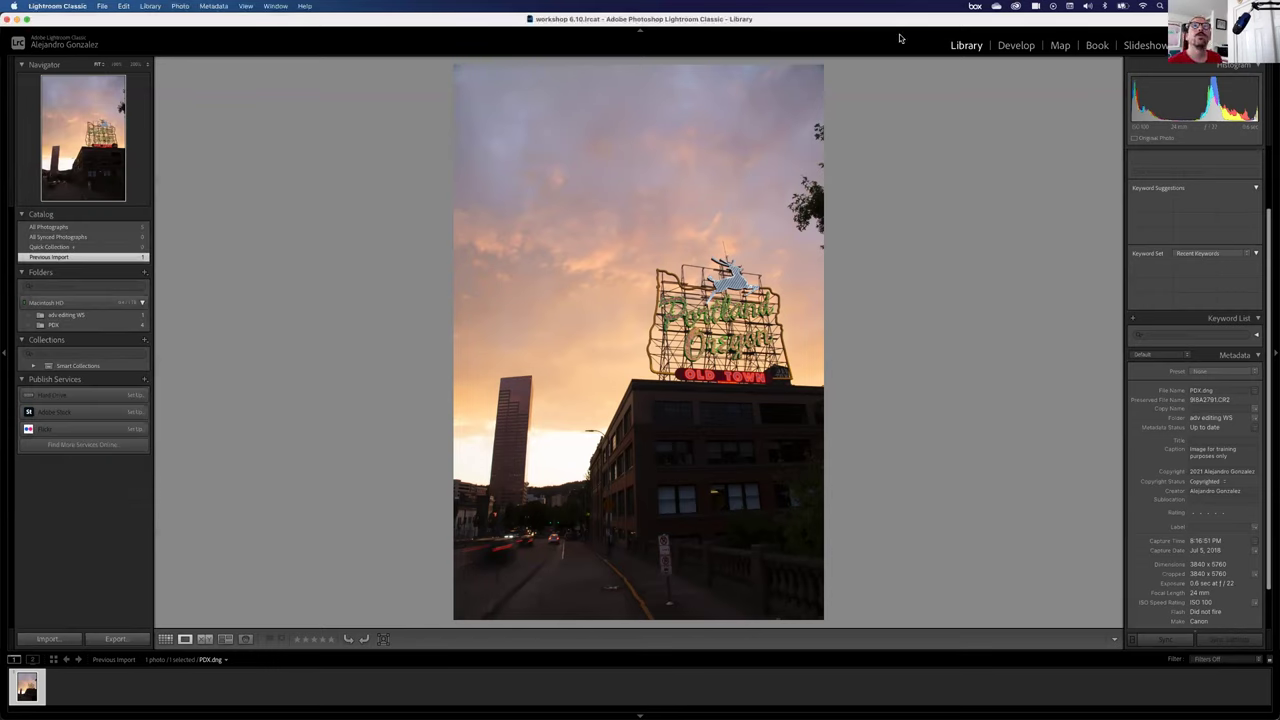
Open PDX.dng in the Develop module and inspect it at 100% before returning to Fit view.
{"action": "left_click", "coordinate": [1016, 46]}
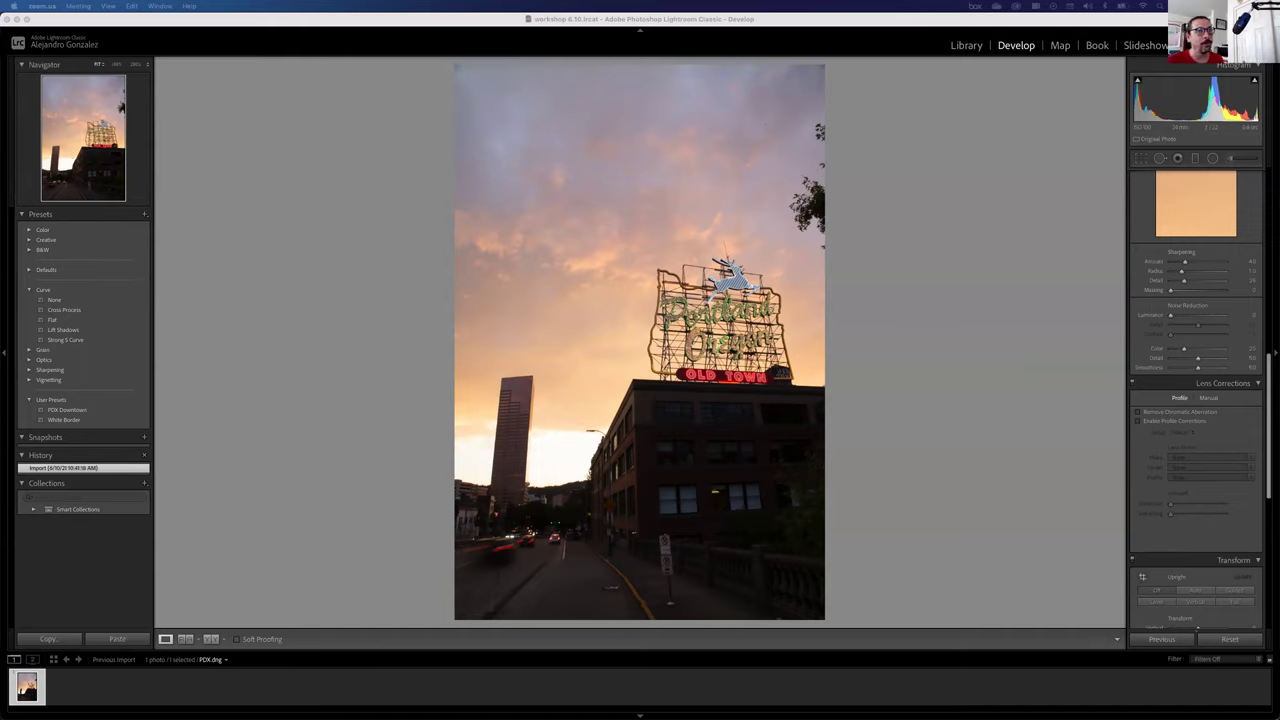
{"action": "left_click", "coordinate": [557, 460]}
{"action": "left_click", "coordinate": [557, 458]}
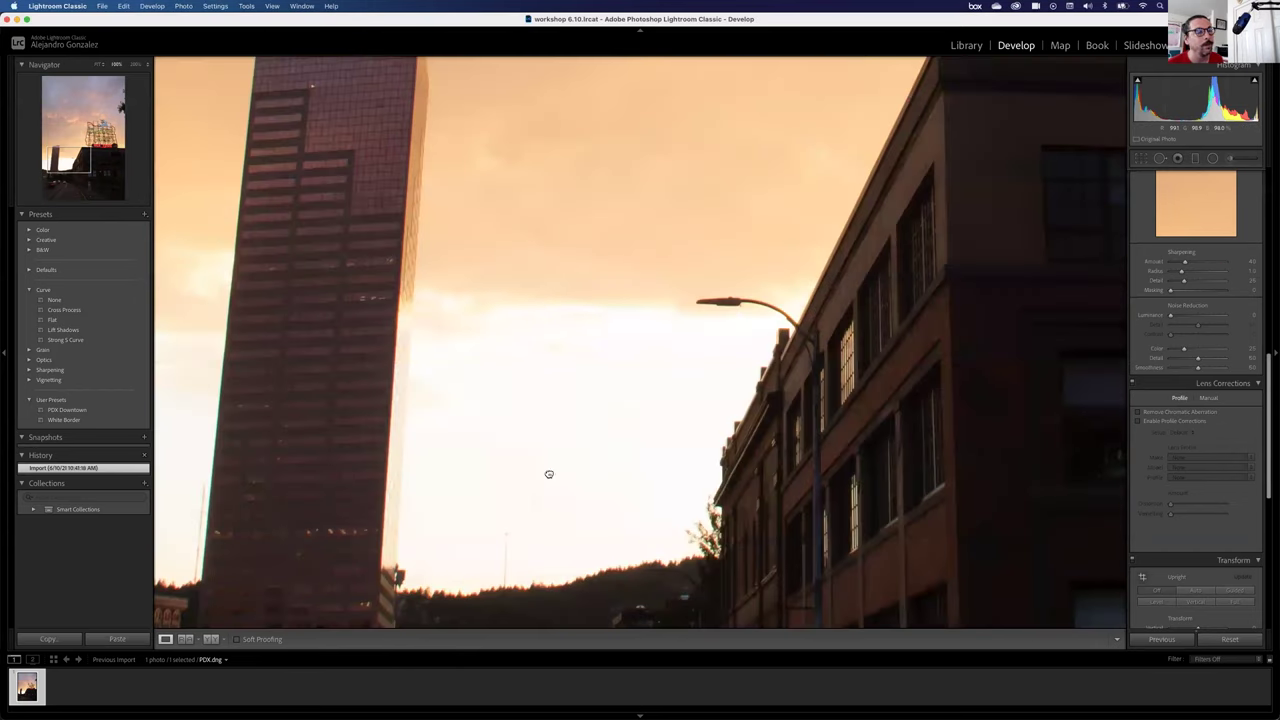
{"action": "left_click", "coordinate": [533, 434]}
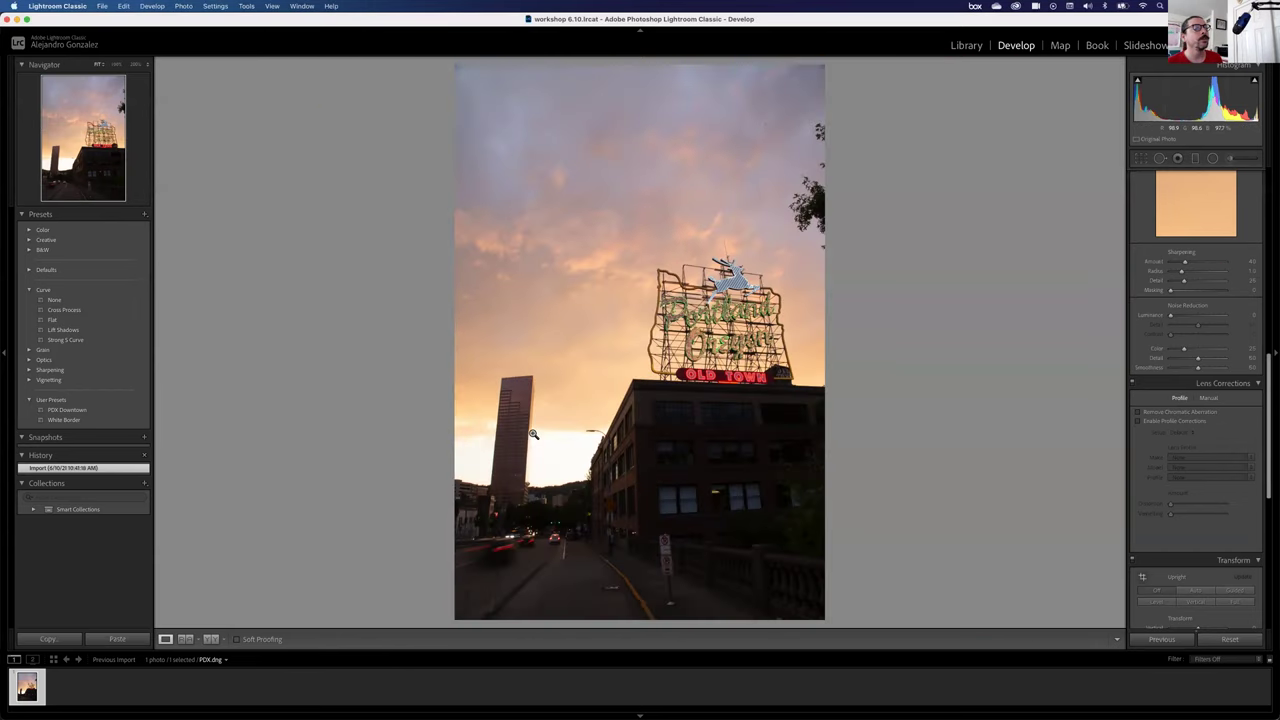
{"action": "left_click", "coordinate": [751, 533]}
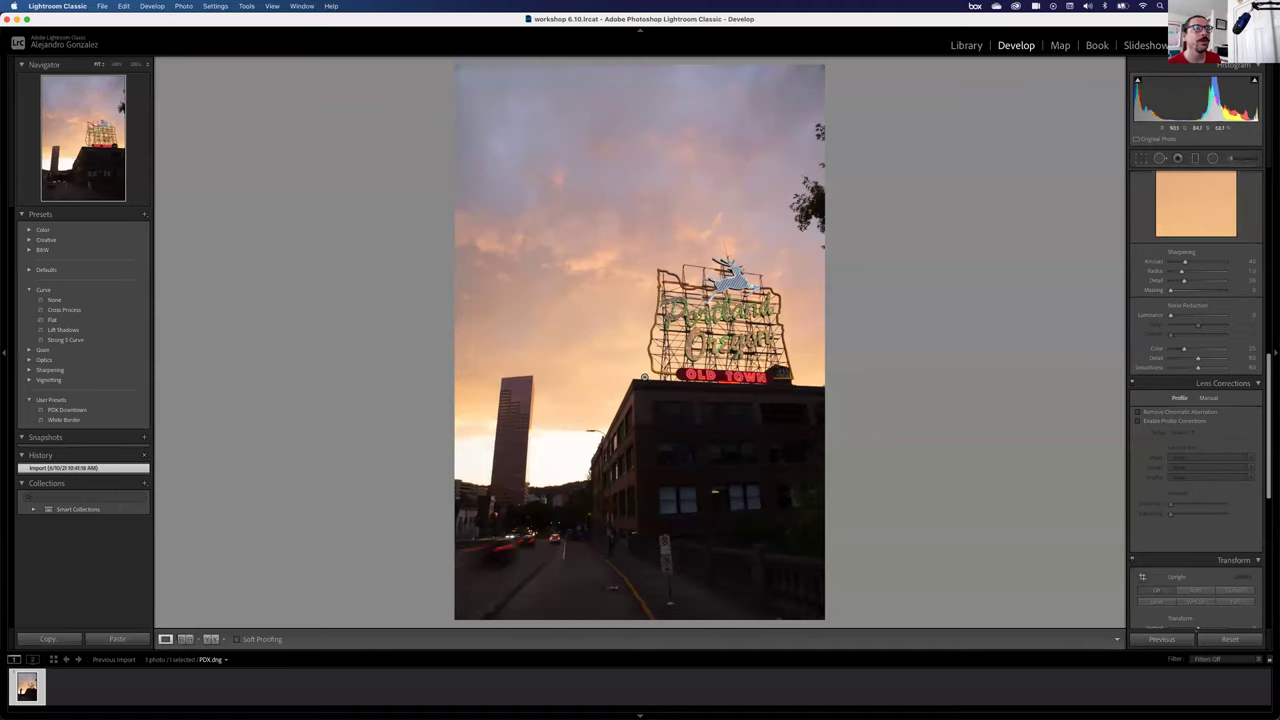
{"action": "right_click", "coordinate": [646, 325]}
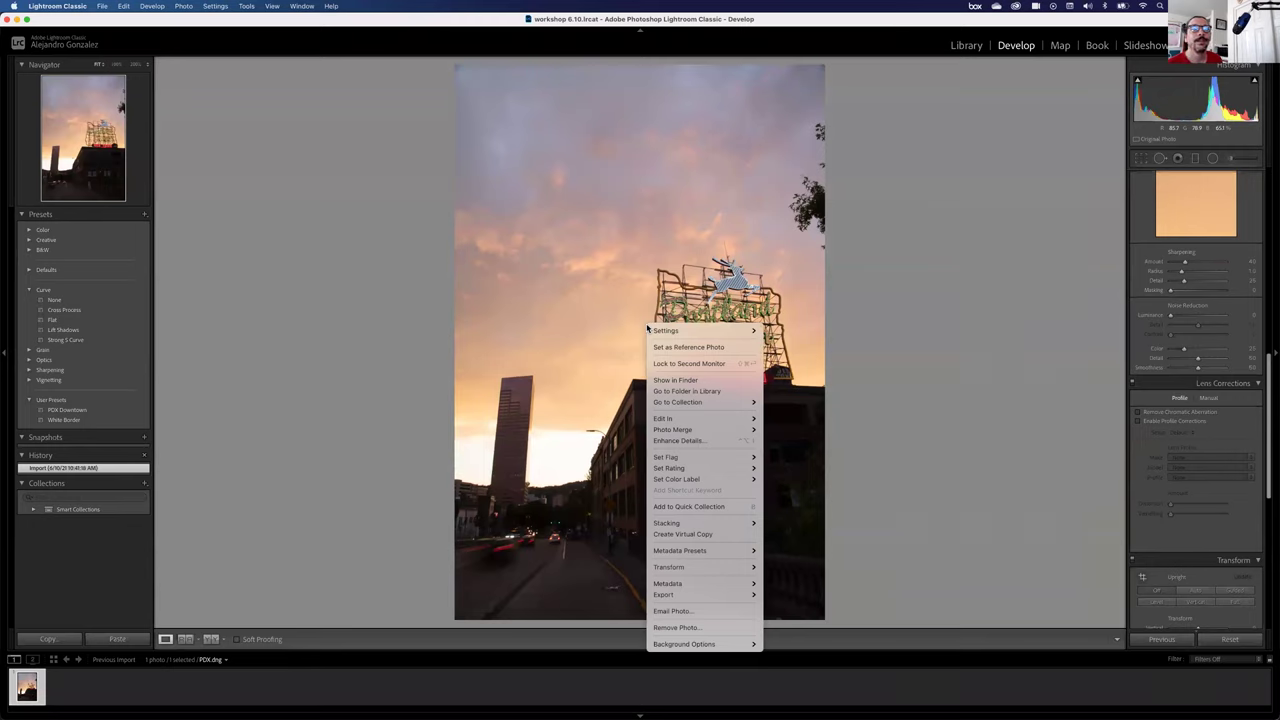
Make two virtual copies of PDX.dng, then reveal the third thumbnail's file in Finder.
{"action": "left_click", "coordinate": [667, 535]}
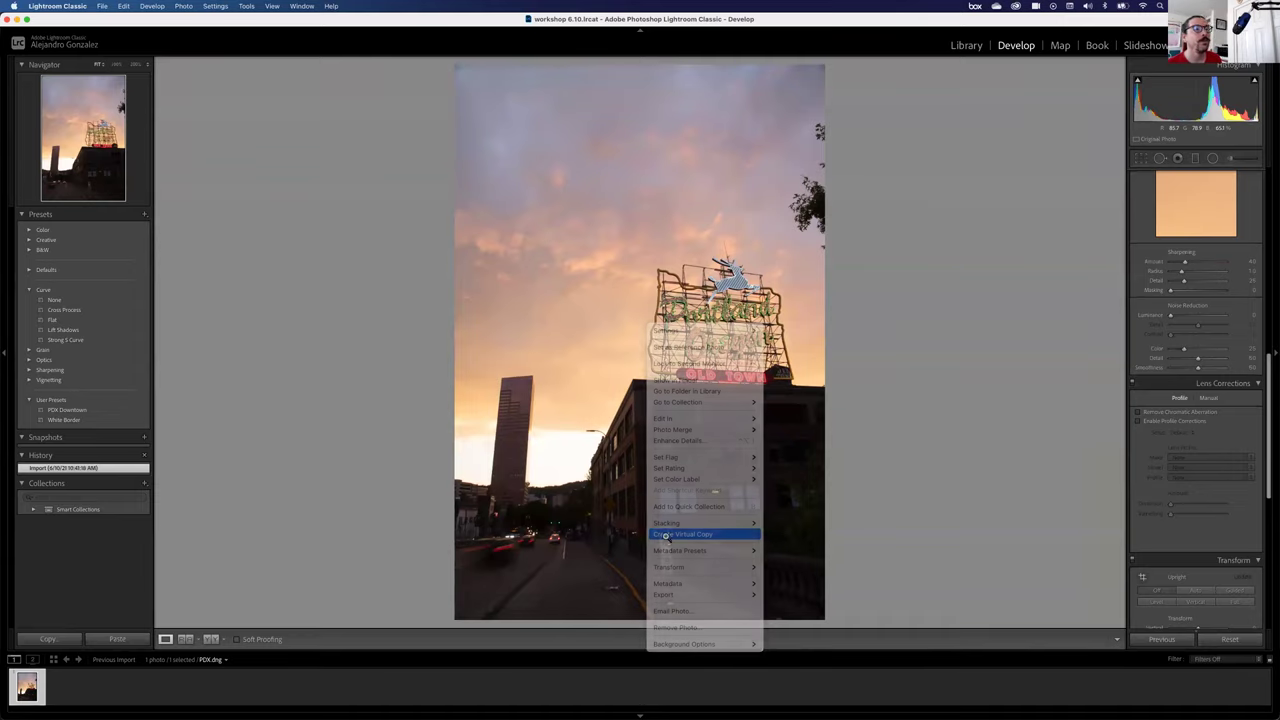
{"action": "right_click", "coordinate": [665, 536]}
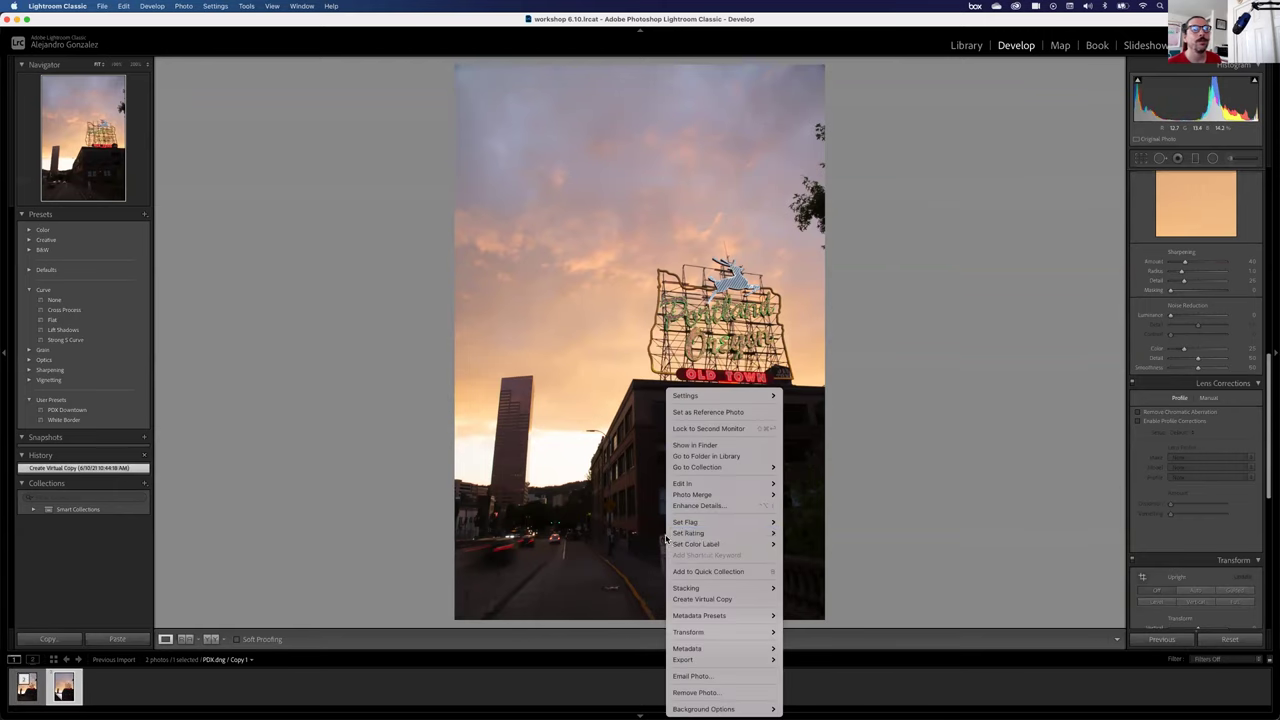
{"action": "left_click", "coordinate": [691, 596]}
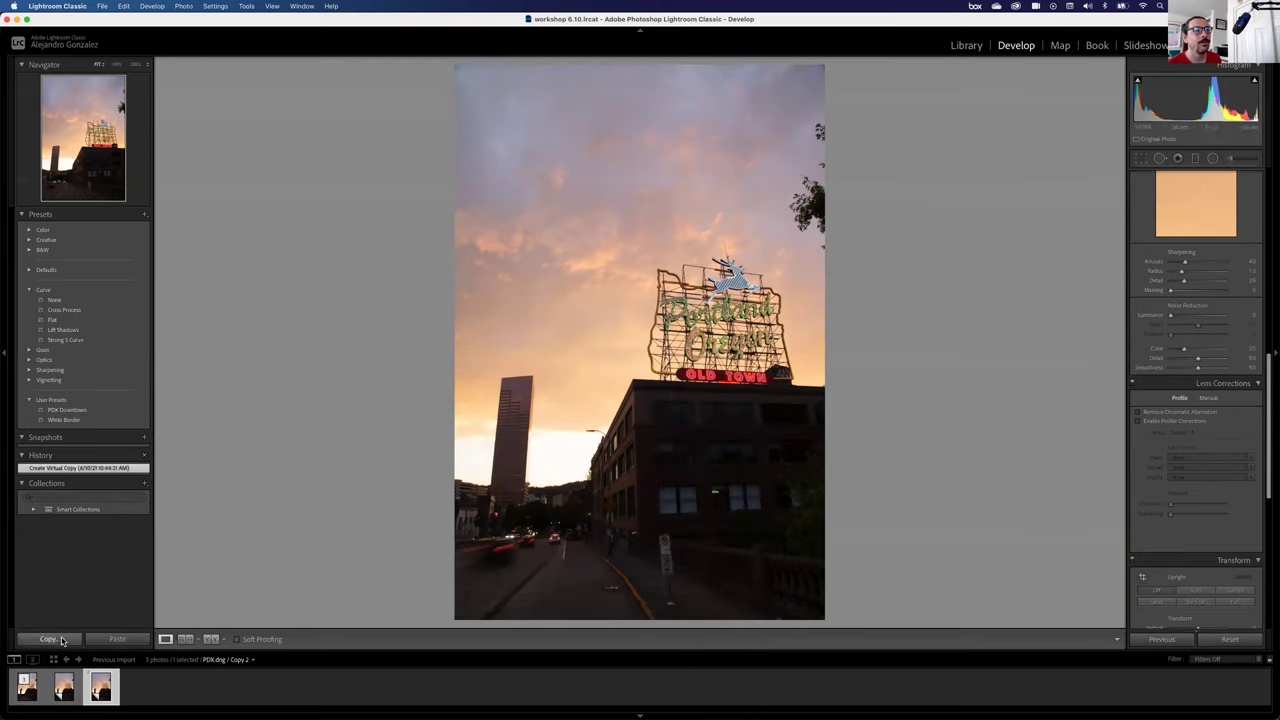
{"action": "right_click", "coordinate": [100, 690]}
{"action": "left_click", "coordinate": [126, 423]}
Move the adv editing WS Finder window aside and close it.
{"action": "left_click_drag", "start_coordinate": [798, 290], "coordinate": [391, 291]}
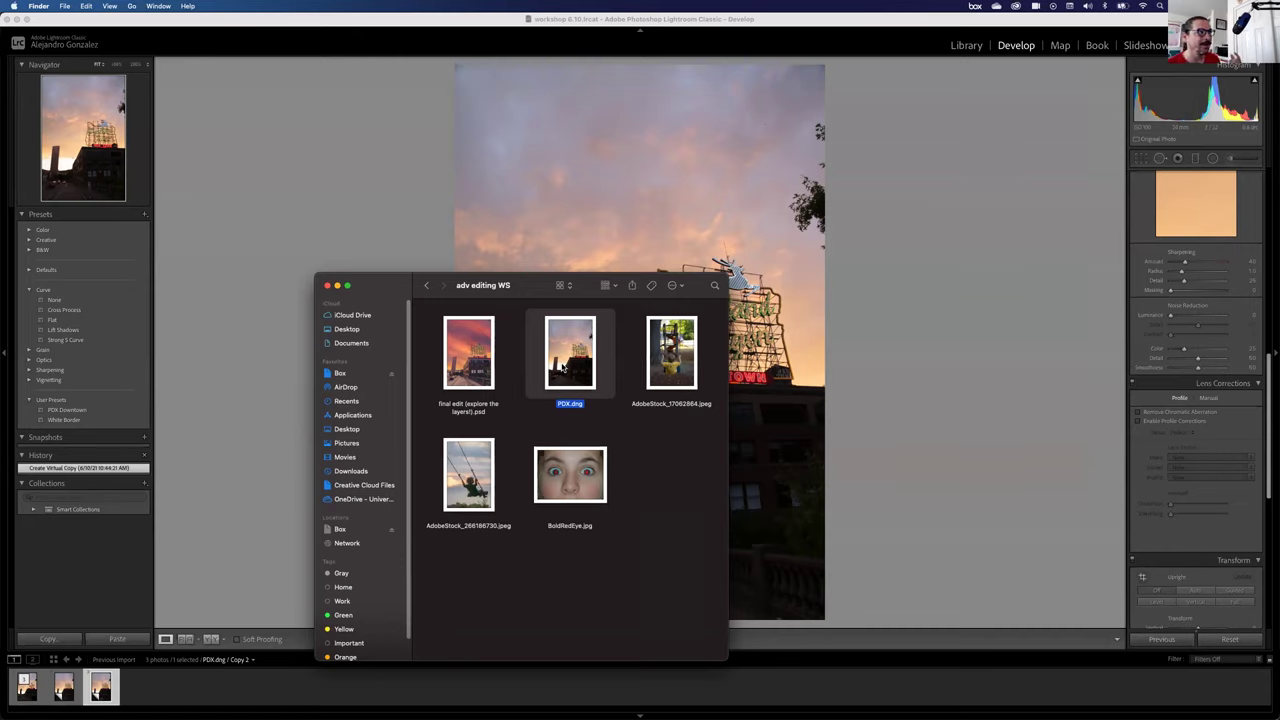
{"action": "left_click", "coordinate": [990, 207]}
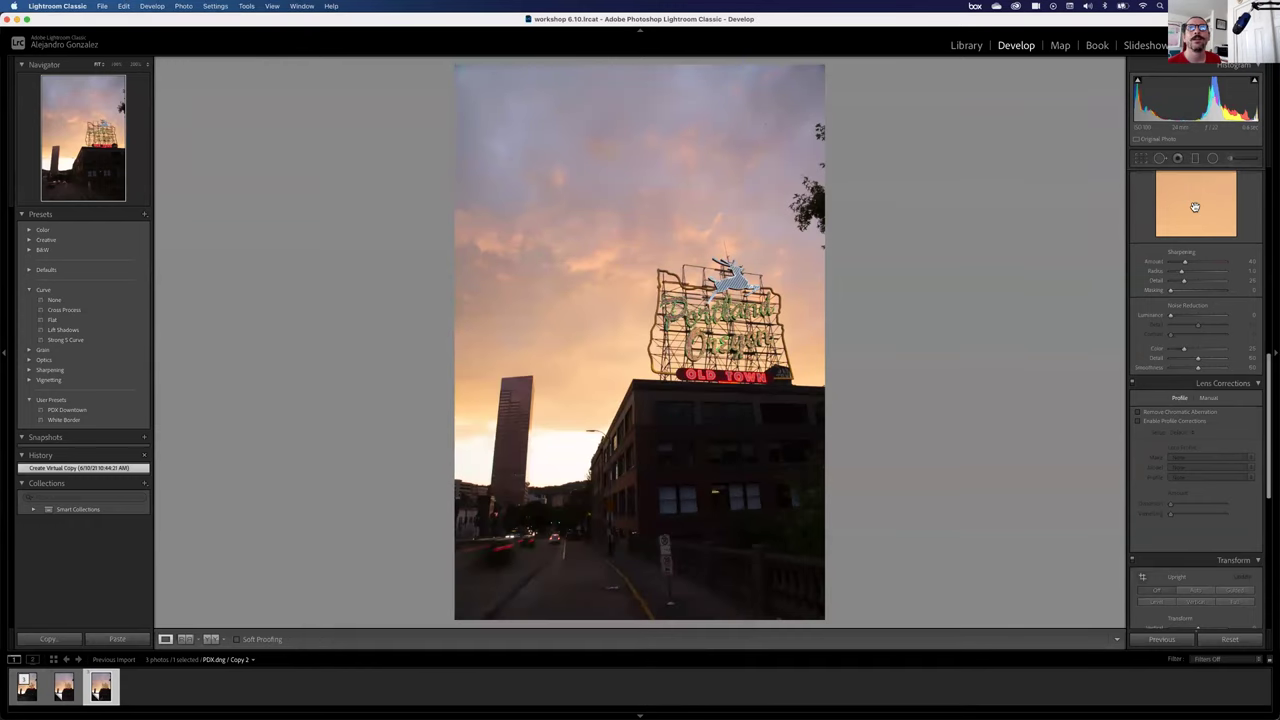
Make Copy 2 black and white and give Copy 1 a square 1x1 crop.
{"action": "scroll", "coordinate": [1200, 205], "scroll_direction": "up", "scroll_amount": 10}
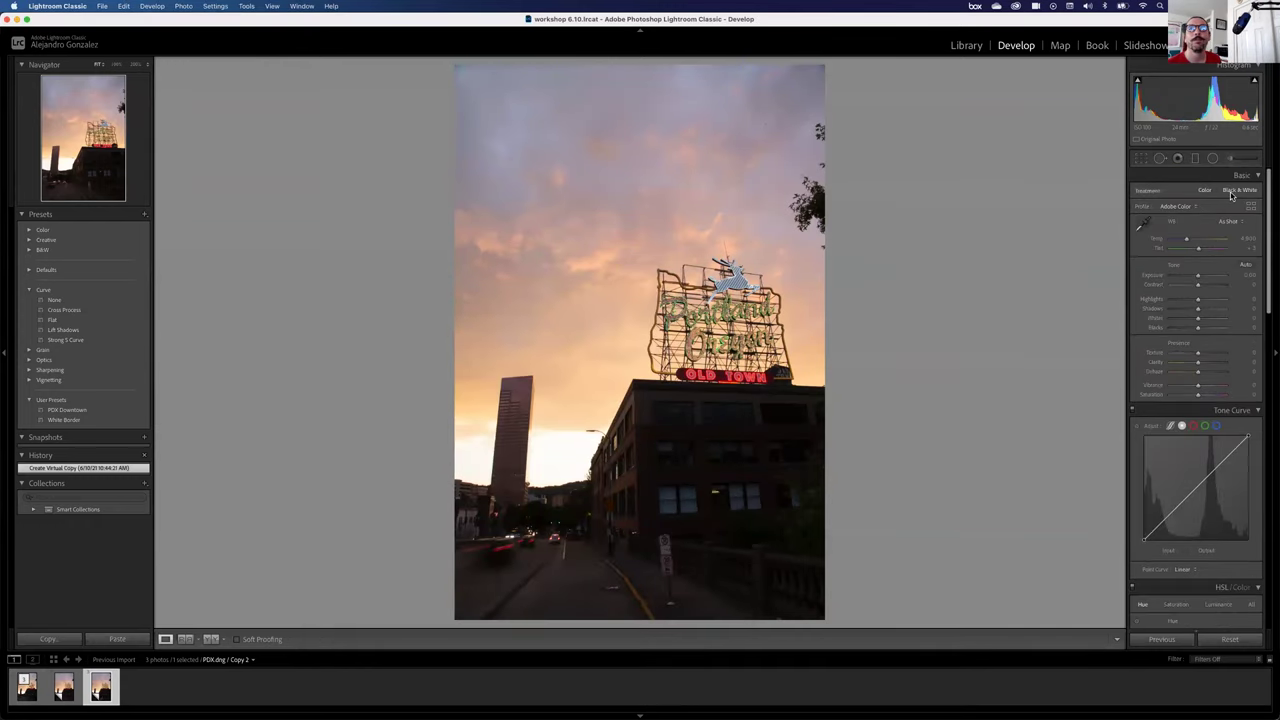
{"action": "left_click", "coordinate": [1238, 190]}
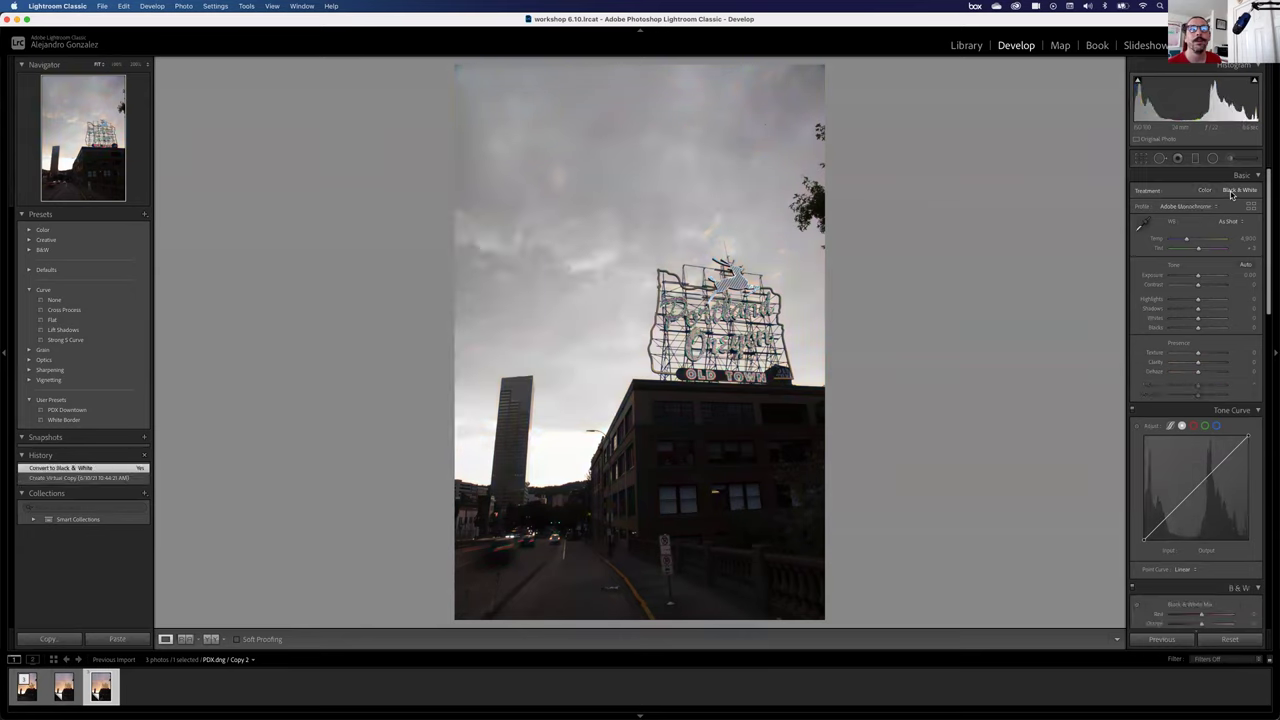
{"action": "left_click", "coordinate": [64, 686]}
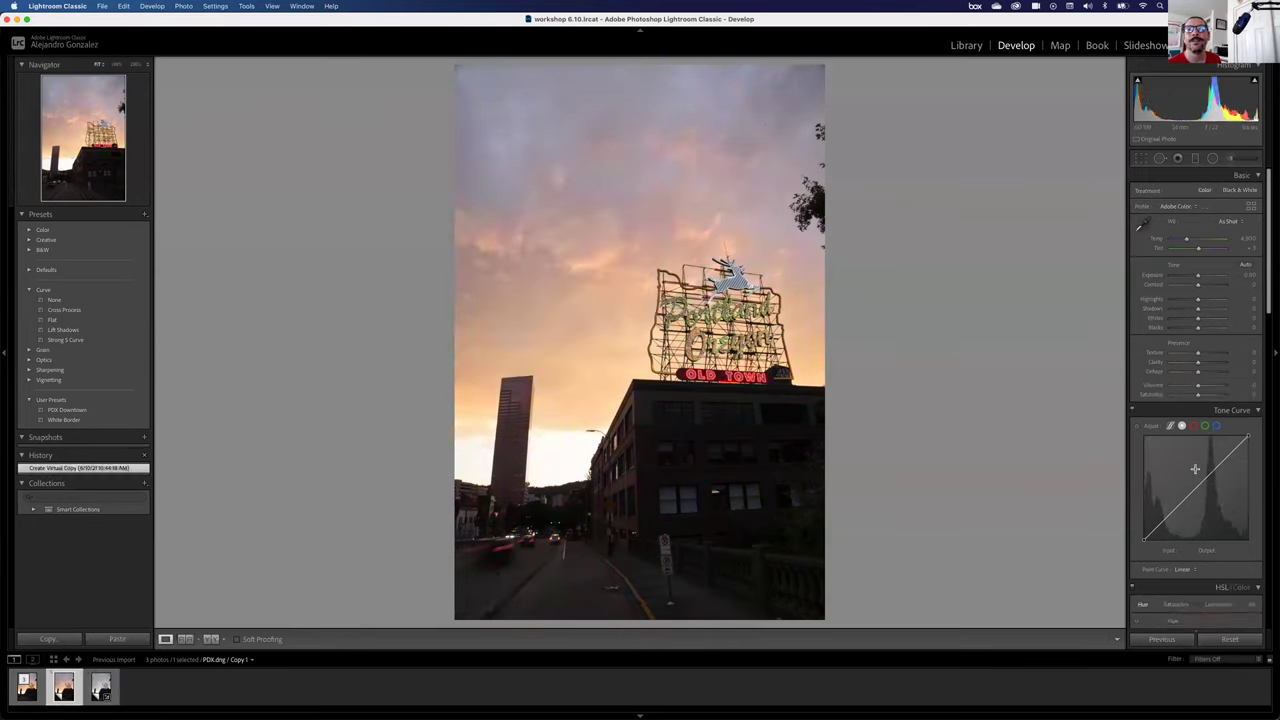
{"action": "left_click", "coordinate": [1145, 160]}
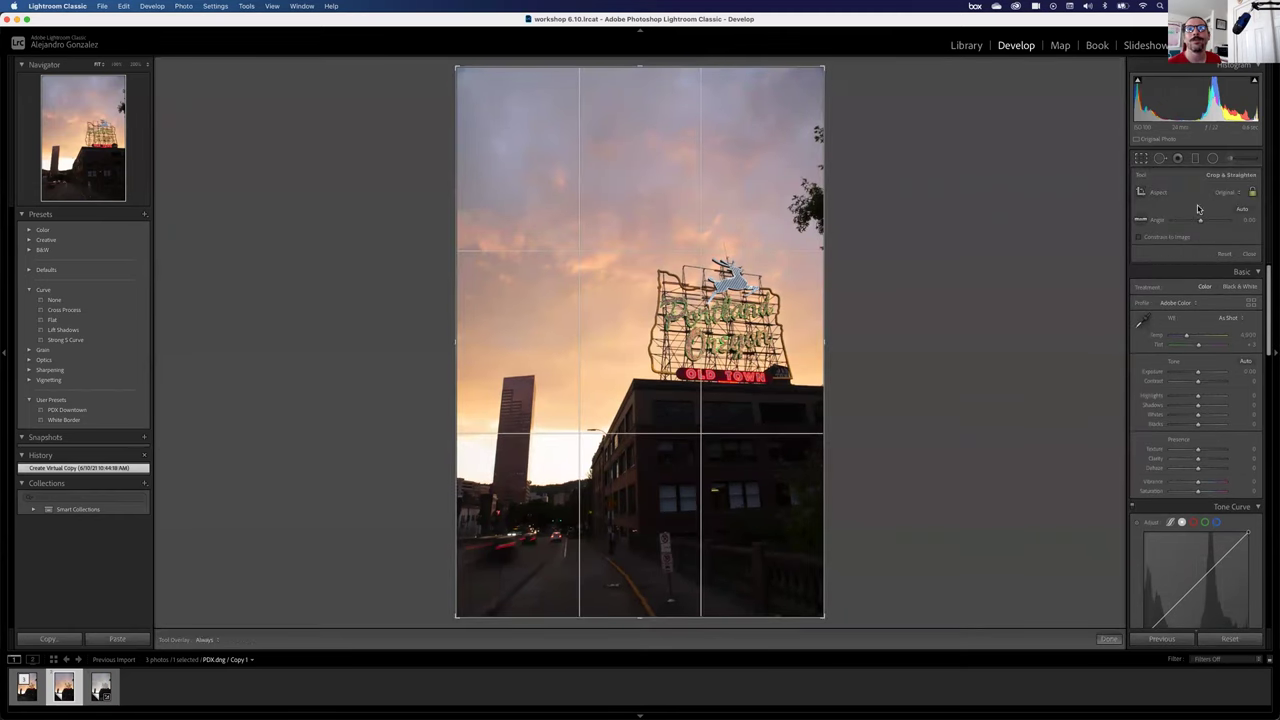
{"action": "left_click", "coordinate": [1229, 197]}
{"action": "left_click", "coordinate": [1228, 220]}
{"action": "key", "text": "Return"}
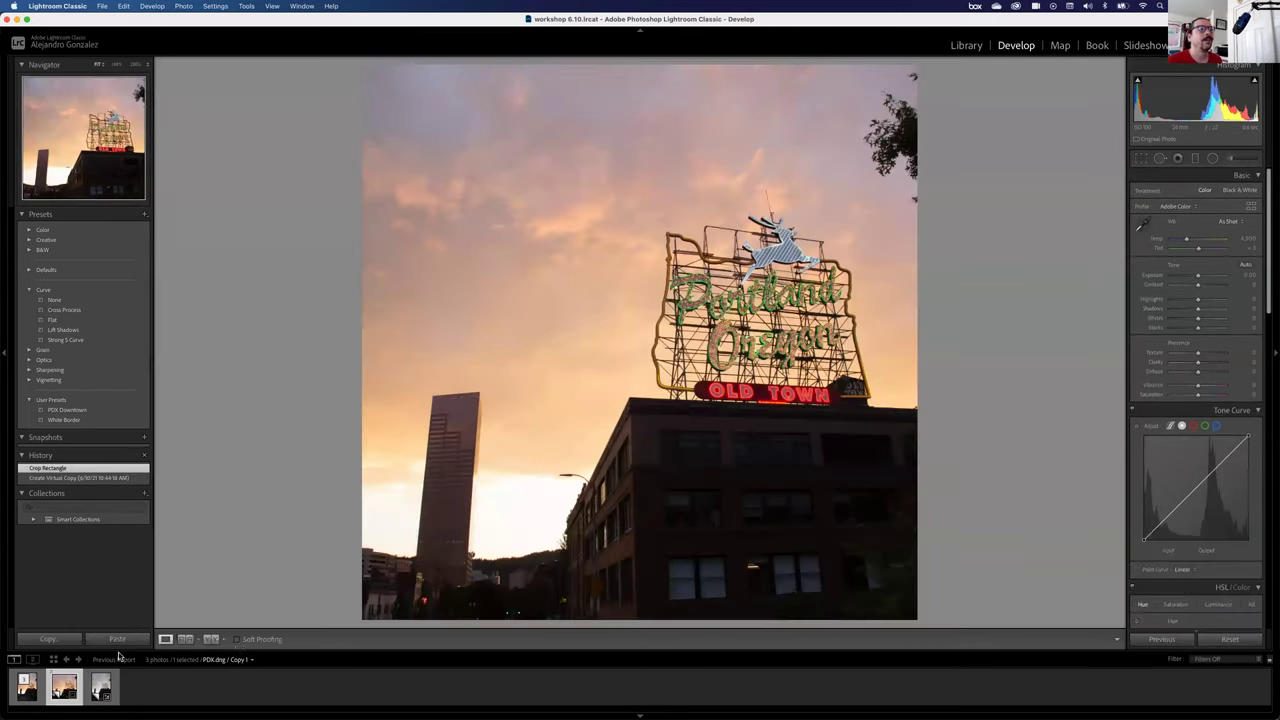
Compare the original, Copy 1 and Copy 2, then remove the black-and-white Copy 2 from Lightroom.
{"action": "left_click", "coordinate": [26, 686]}
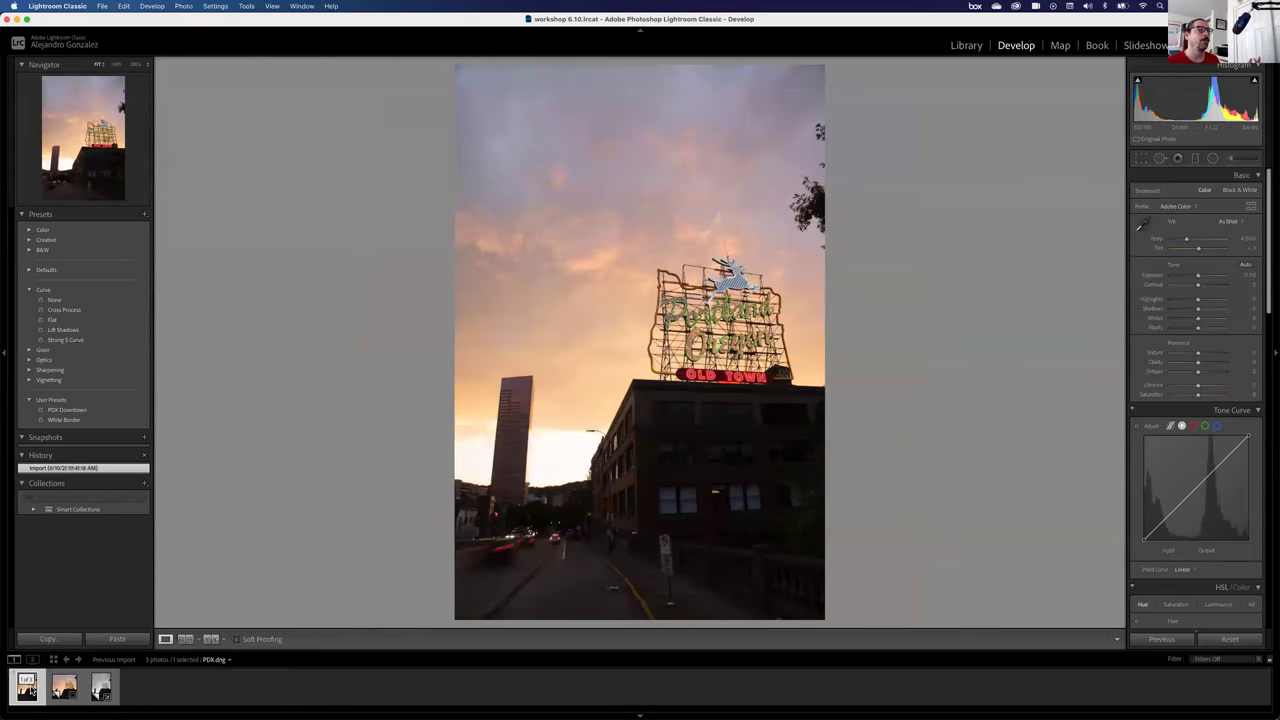
{"action": "left_click", "coordinate": [64, 688]}
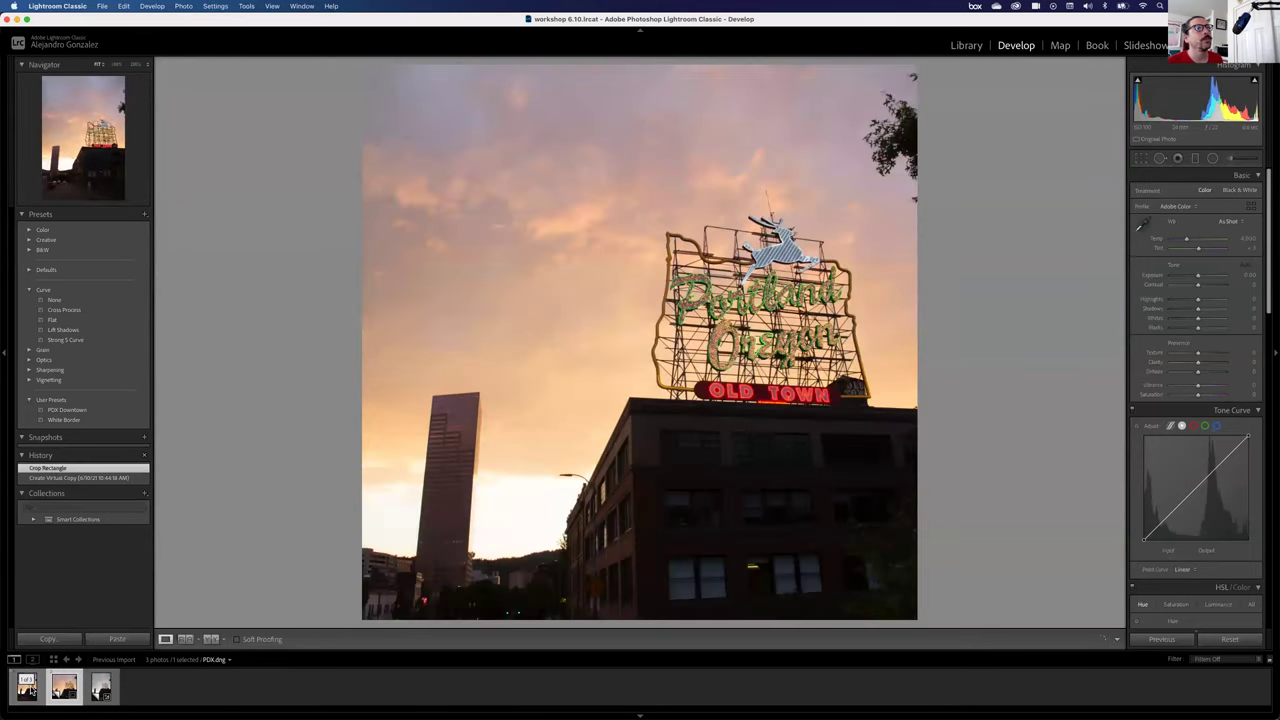
{"action": "left_click", "coordinate": [101, 686]}
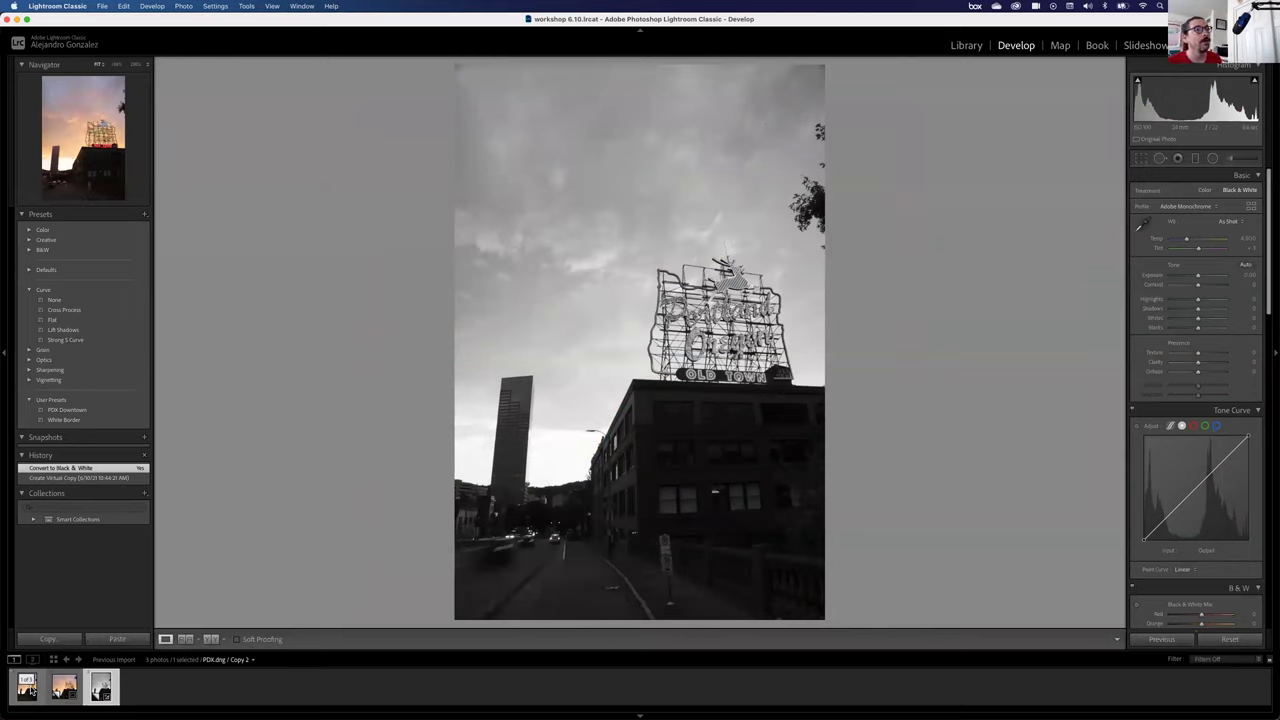
{"action": "left_click", "coordinate": [62, 688]}
{"action": "left_click", "coordinate": [100, 688]}
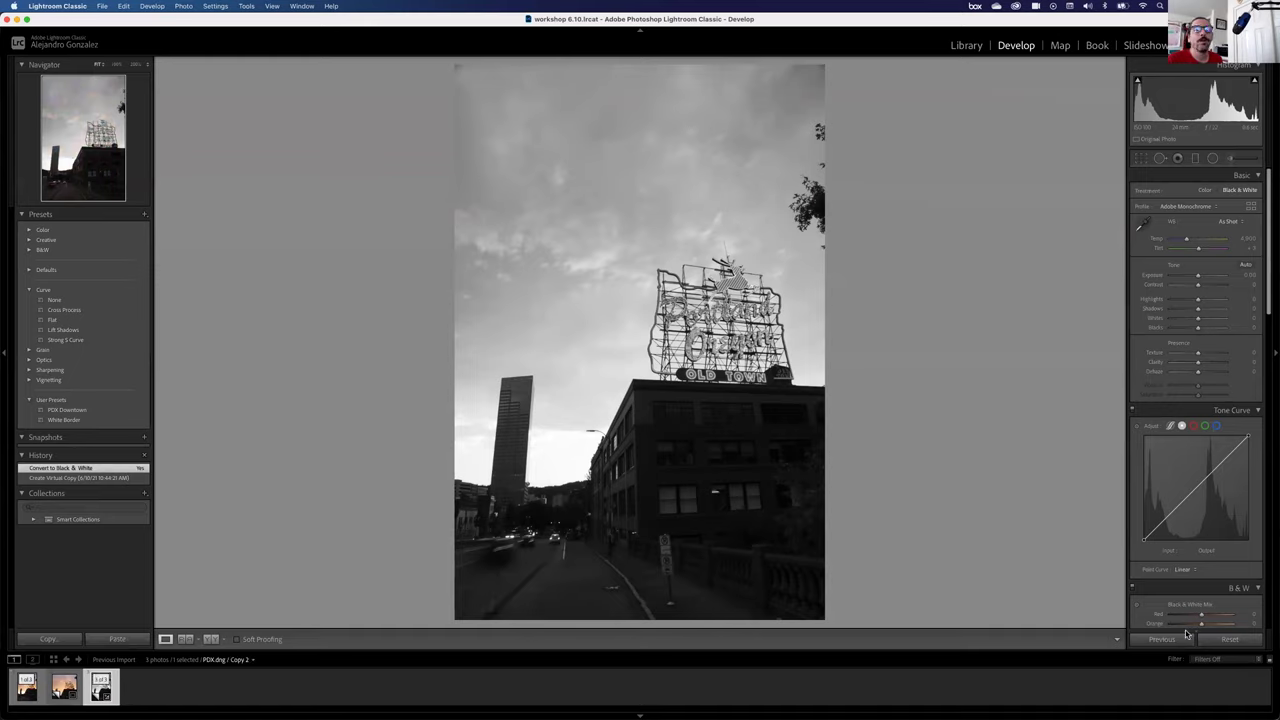
{"action": "key", "text": "BackSpace"}
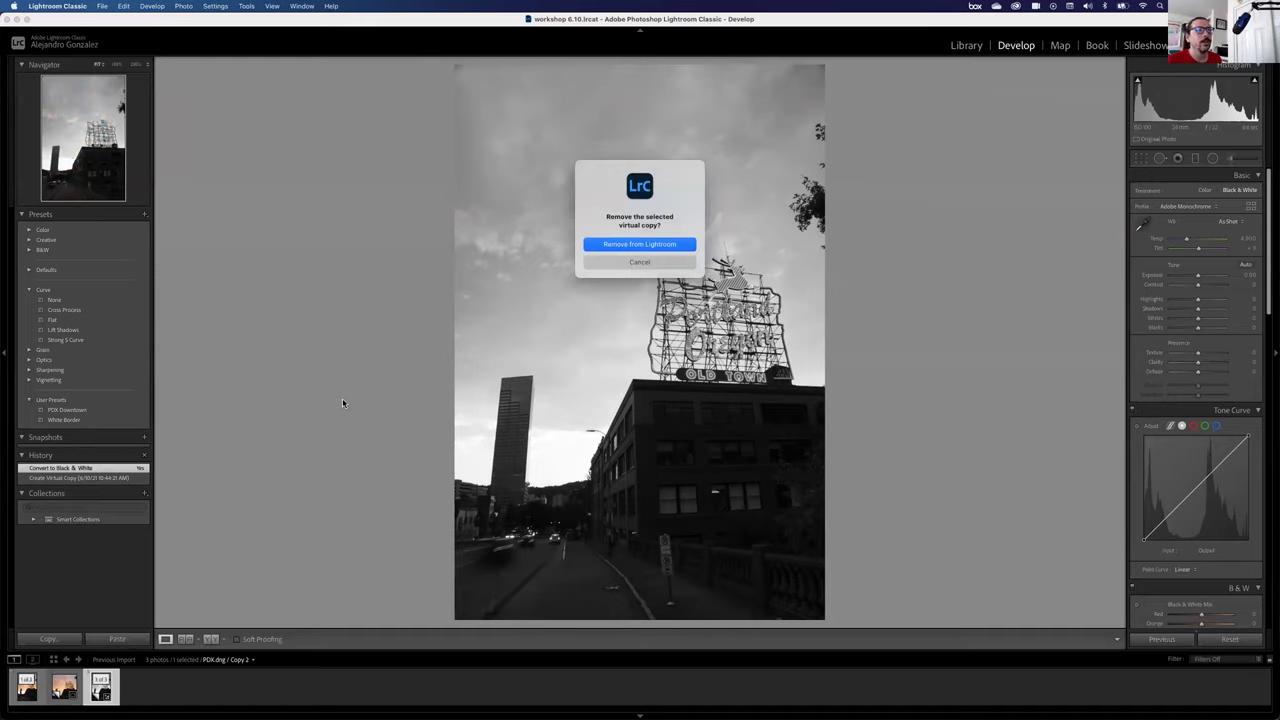
{"action": "left_click", "coordinate": [636, 246]}
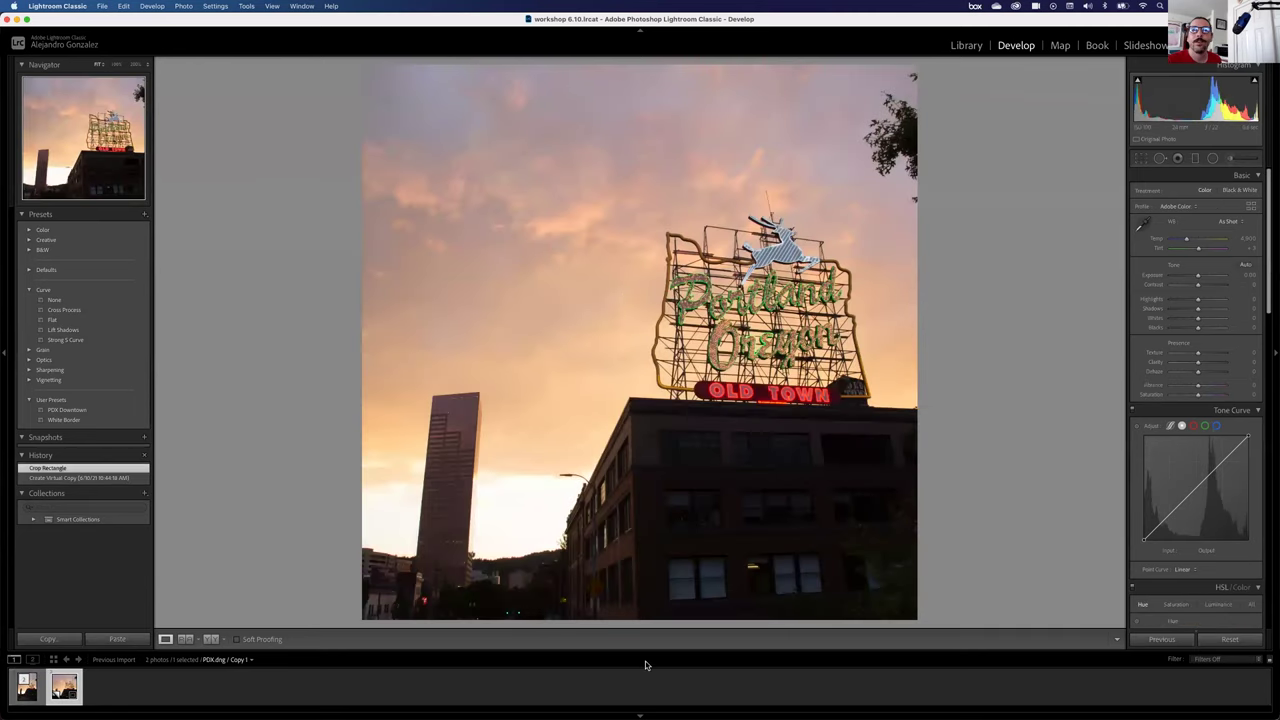
Reset Copy 1 and apply the PDX Downtown user preset, then return to the original PDX.dng.
{"action": "left_click", "coordinate": [1230, 638]}
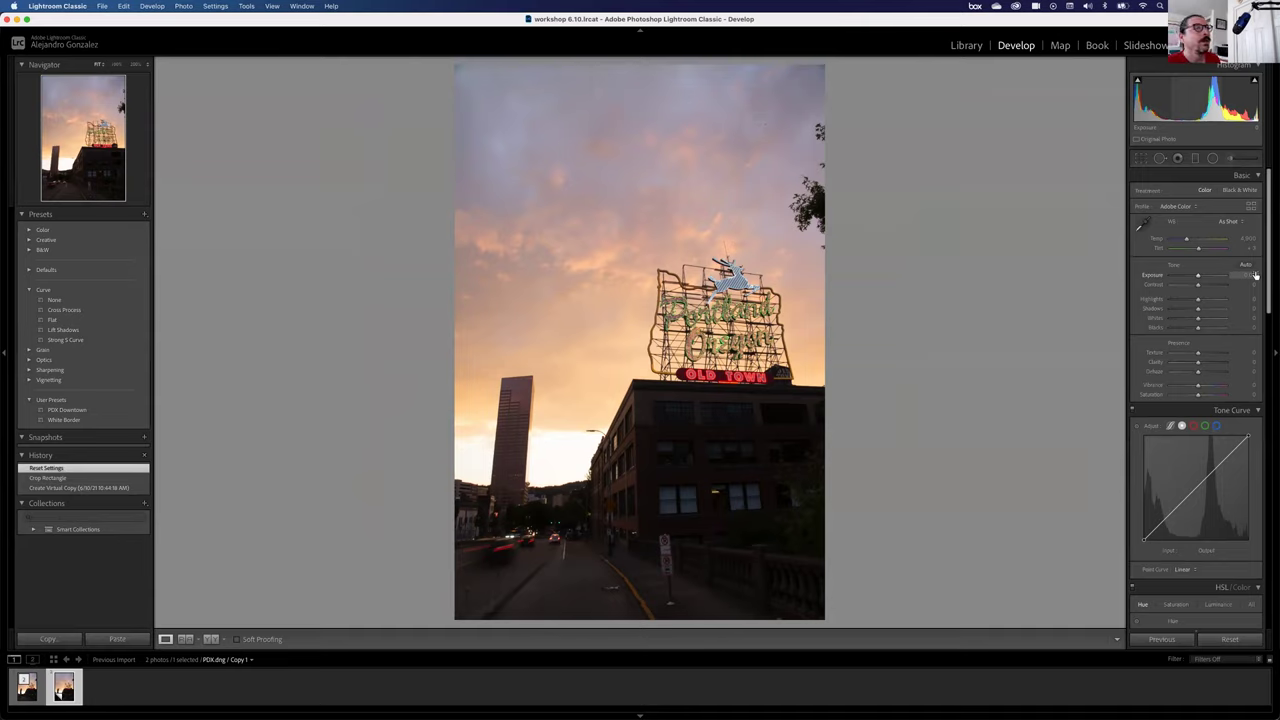
{"action": "left_click", "coordinate": [62, 411]}
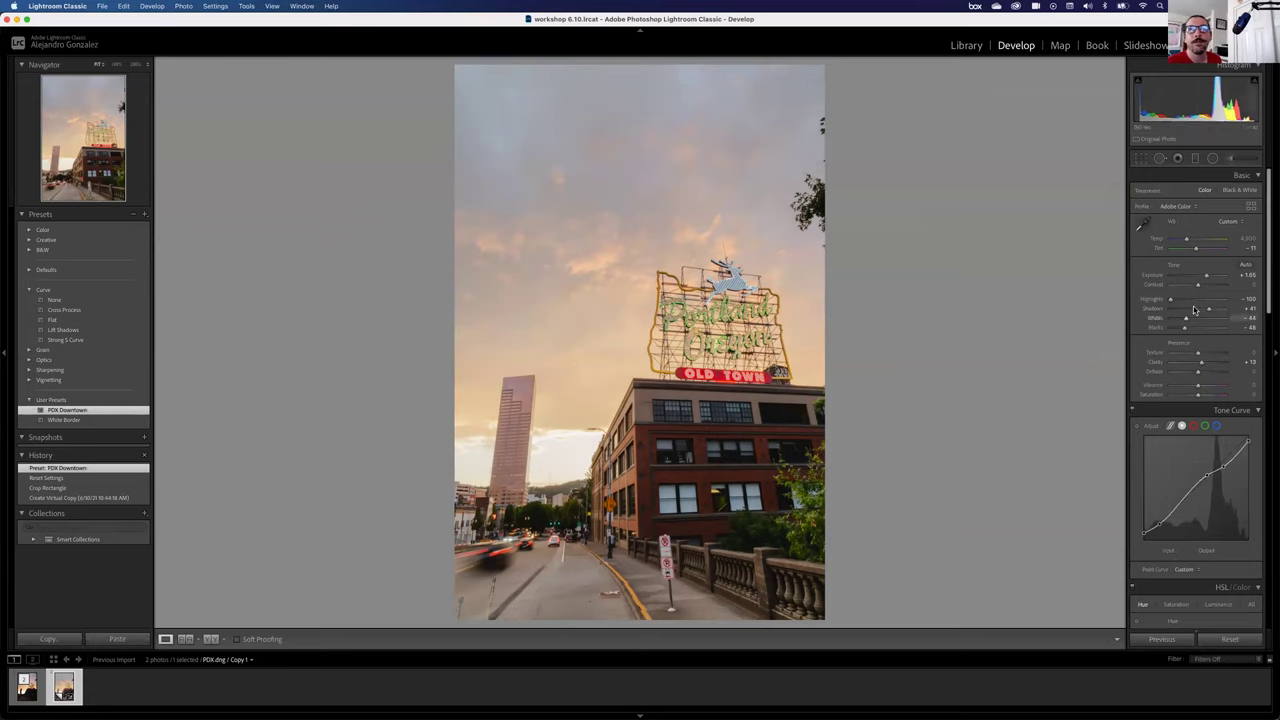
{"action": "scroll", "coordinate": [1195, 300], "scroll_direction": "down", "scroll_amount": 5}
{"action": "scroll", "coordinate": [1189, 238], "scroll_direction": "down", "scroll_amount": 10}
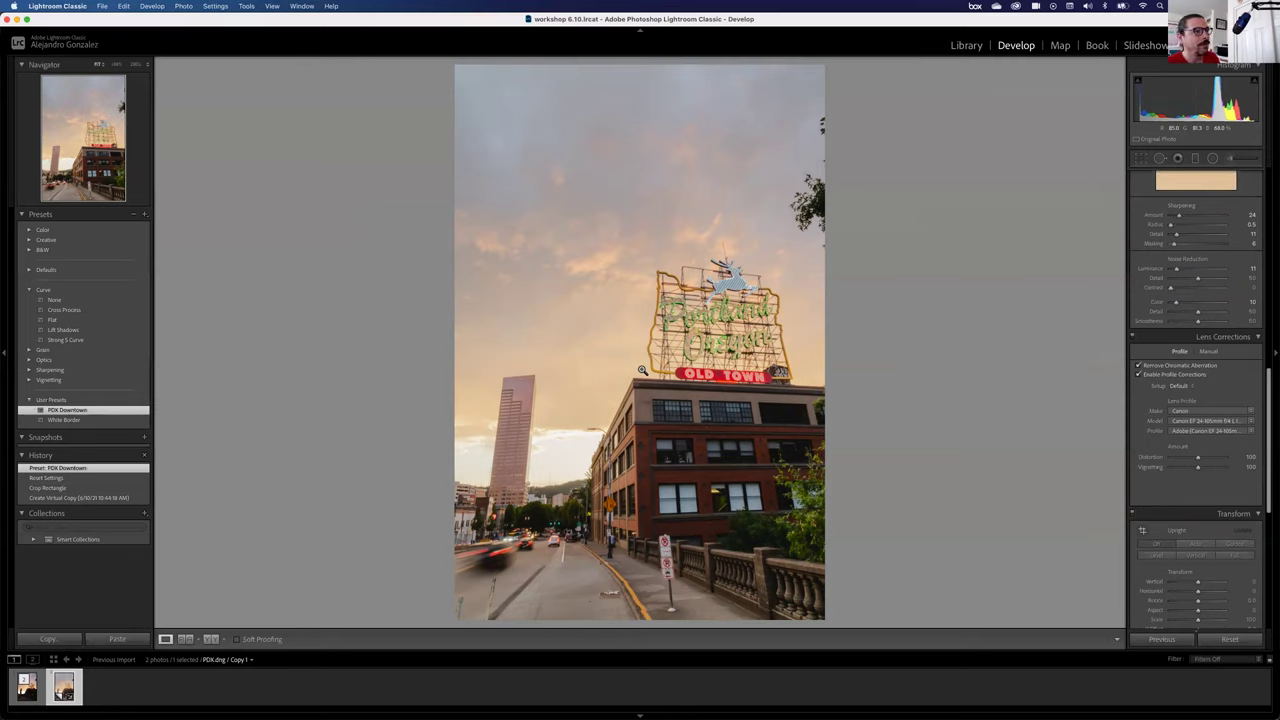
{"action": "left_click", "coordinate": [26, 688]}
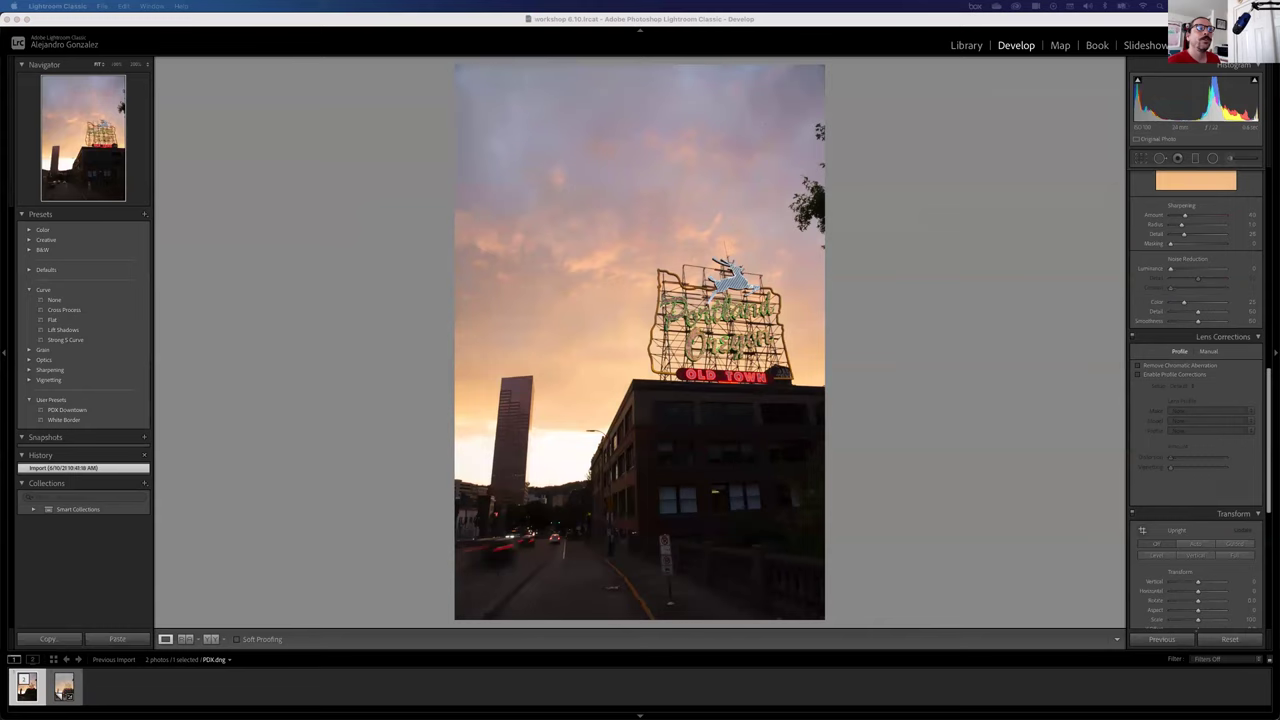
Bring the Basic panel back into view and activate the Crop Overlay tool on the original.
{"action": "scroll", "coordinate": [1205, 312], "scroll_direction": "up", "scroll_amount": 10}
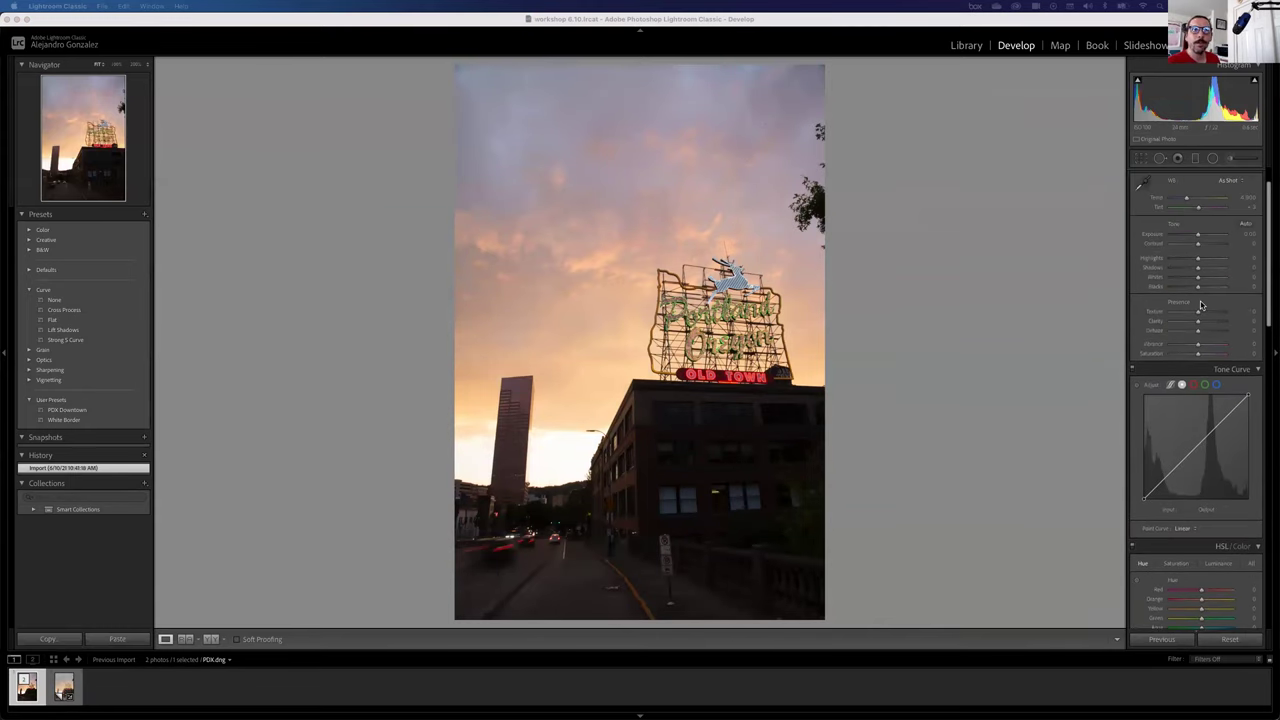
{"action": "scroll", "coordinate": [1201, 305], "scroll_direction": "up", "scroll_amount": 2}
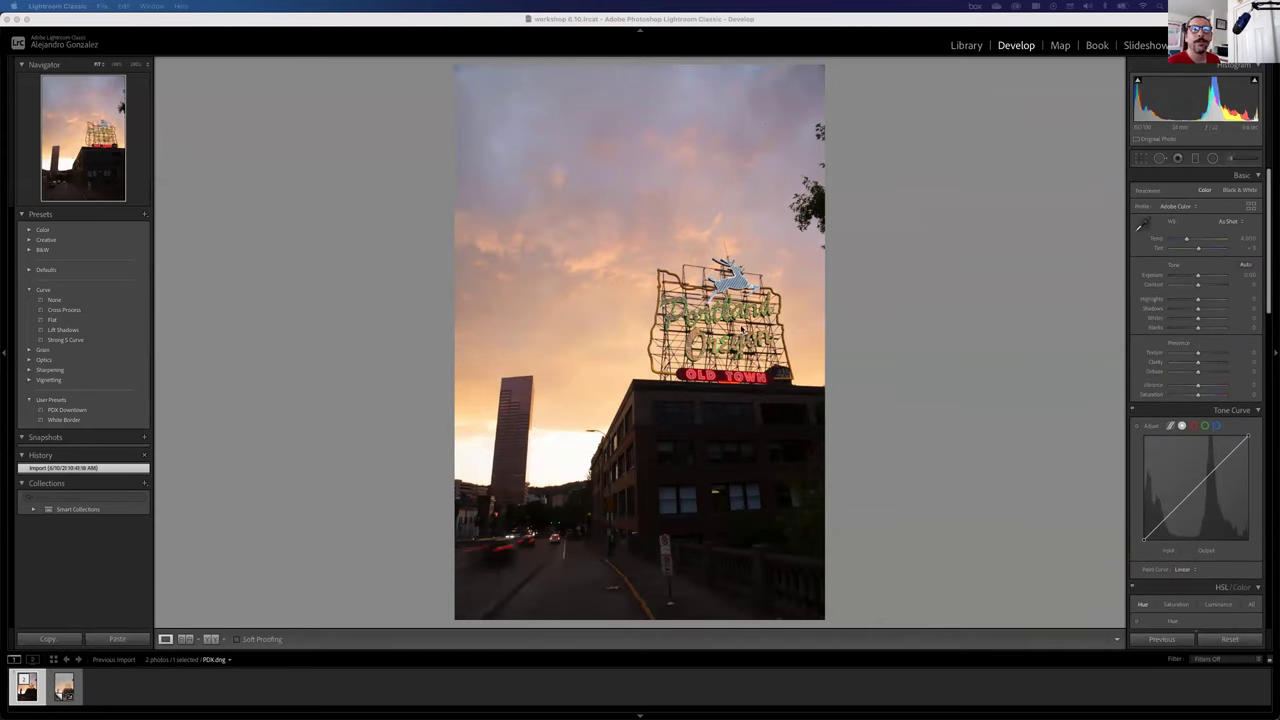
{"action": "left_click", "coordinate": [1141, 160]}
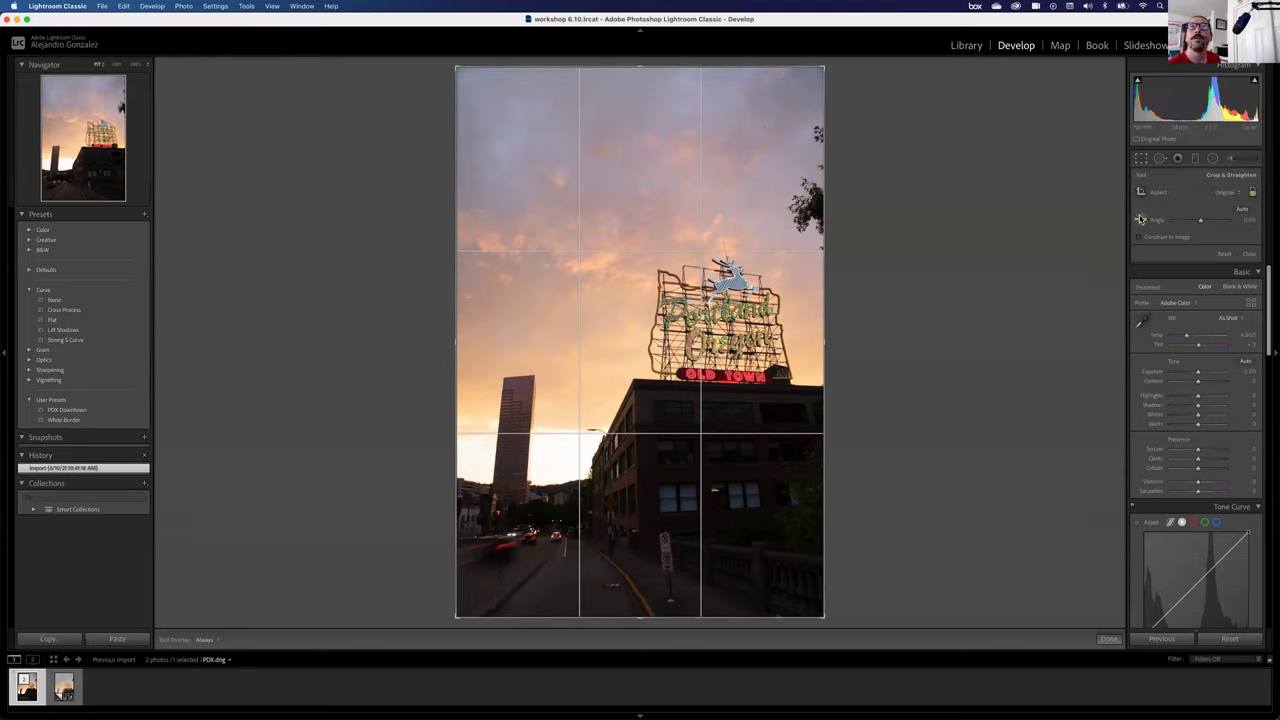
Level the photo 1.22° along the building's left edge, reposition it, and apply the crop.
{"action": "left_click", "coordinate": [1141, 220]}
{"action": "left_click_drag", "start_coordinate": [636, 382], "coordinate": [638, 545]}
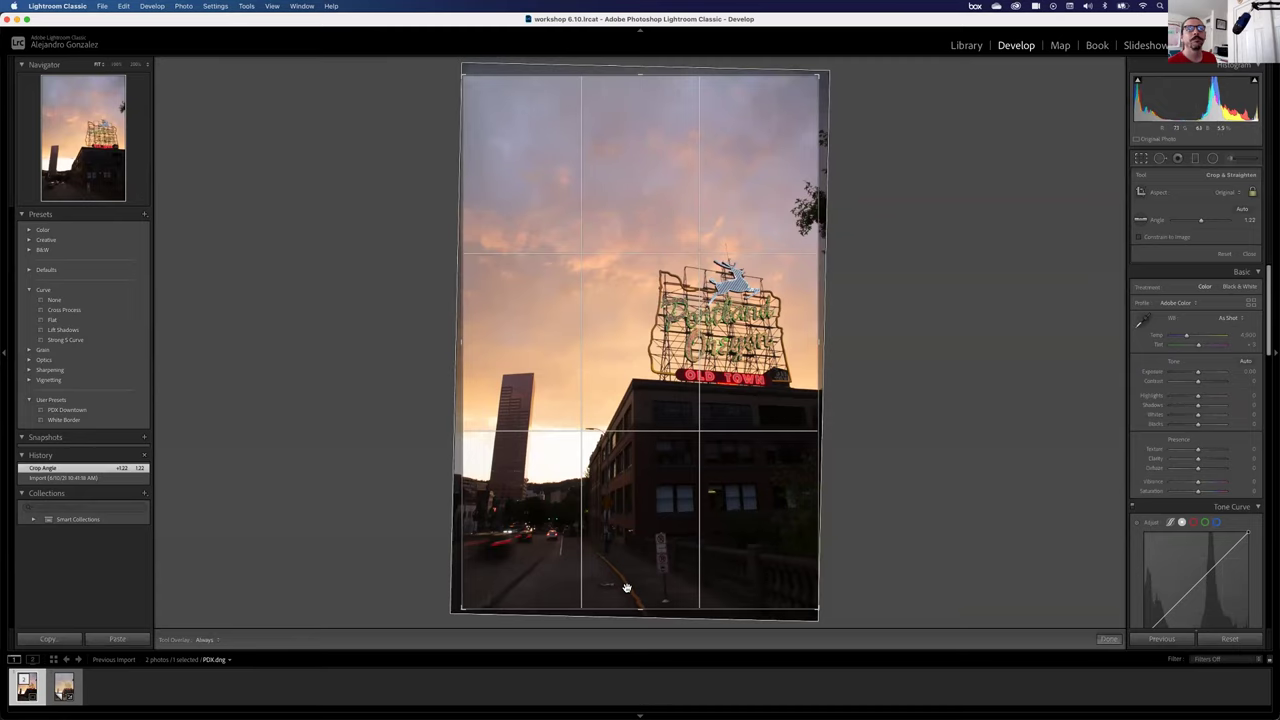
{"action": "left_click_drag", "start_coordinate": [626, 588], "coordinate": [632, 527]}
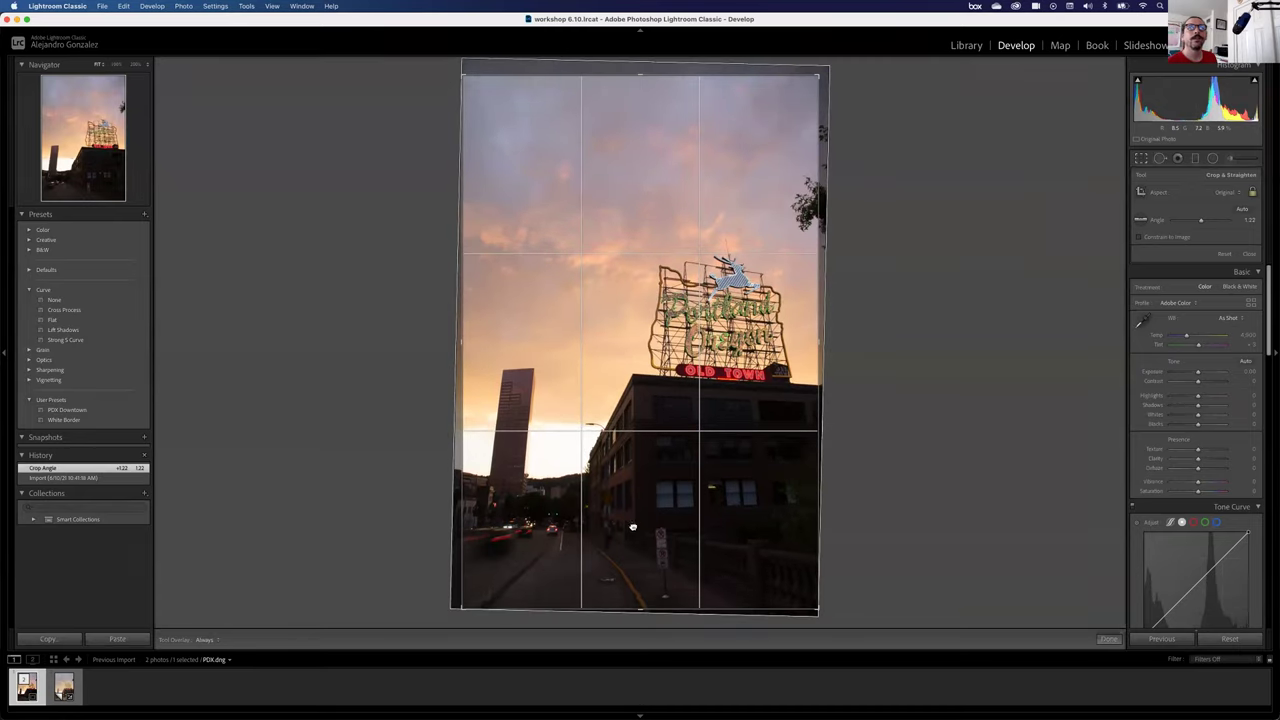
{"action": "left_click", "coordinate": [1108, 640]}
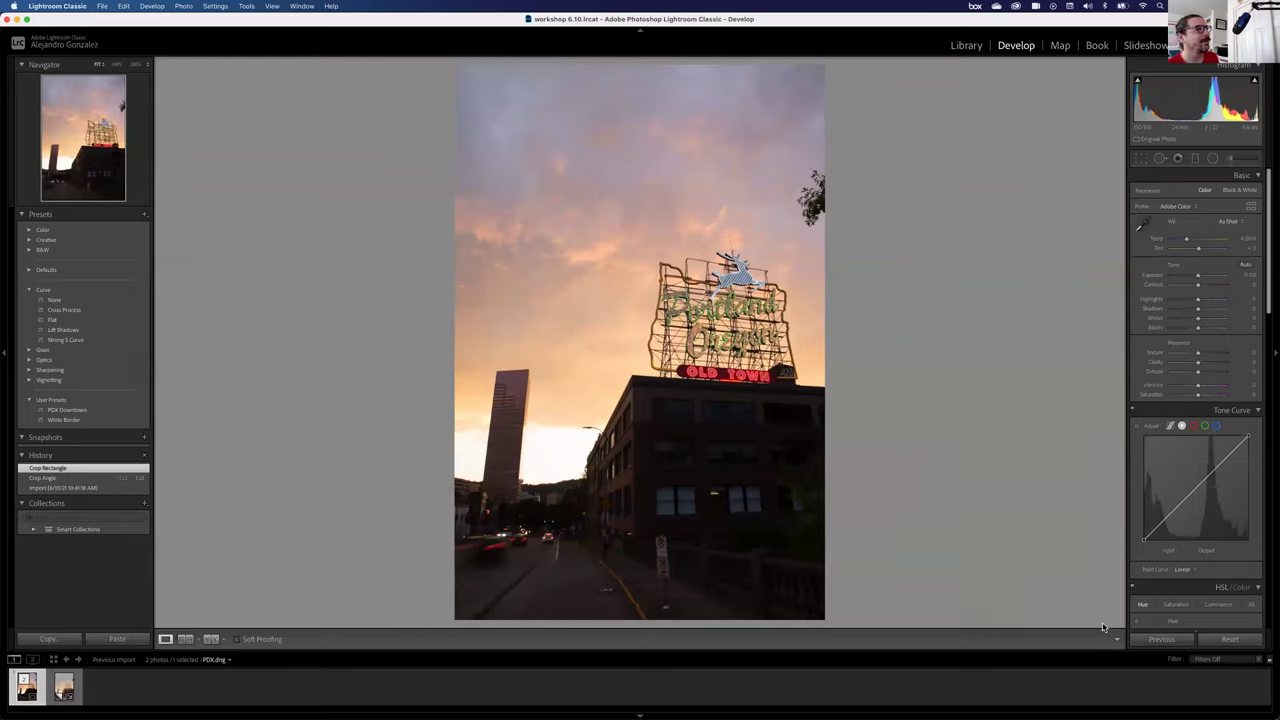
Undo the crop rectangle and the 1.22° straightening angle.
{"action": "key", "text": "super+z"}
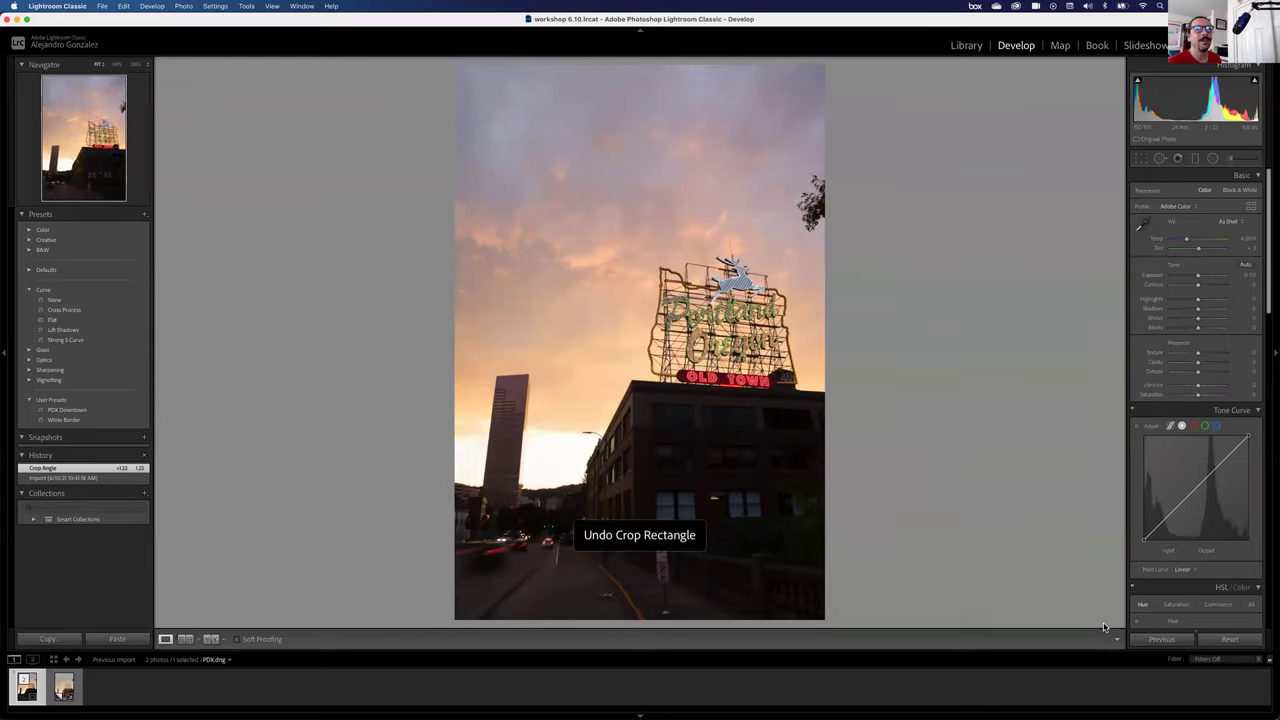
{"action": "key", "text": "super+z"}
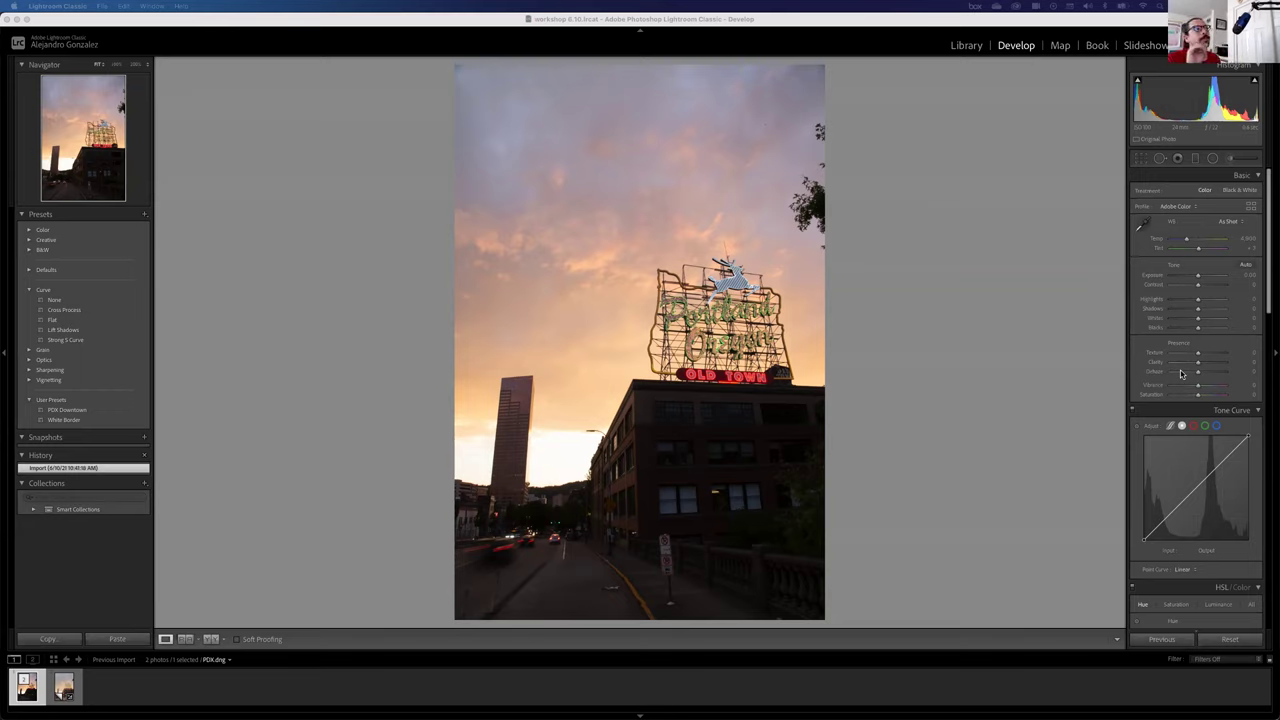
Scroll the right Develop panel down to Lens Corrections and expand that panel.
{"action": "left_click", "coordinate": [1266, 277]}
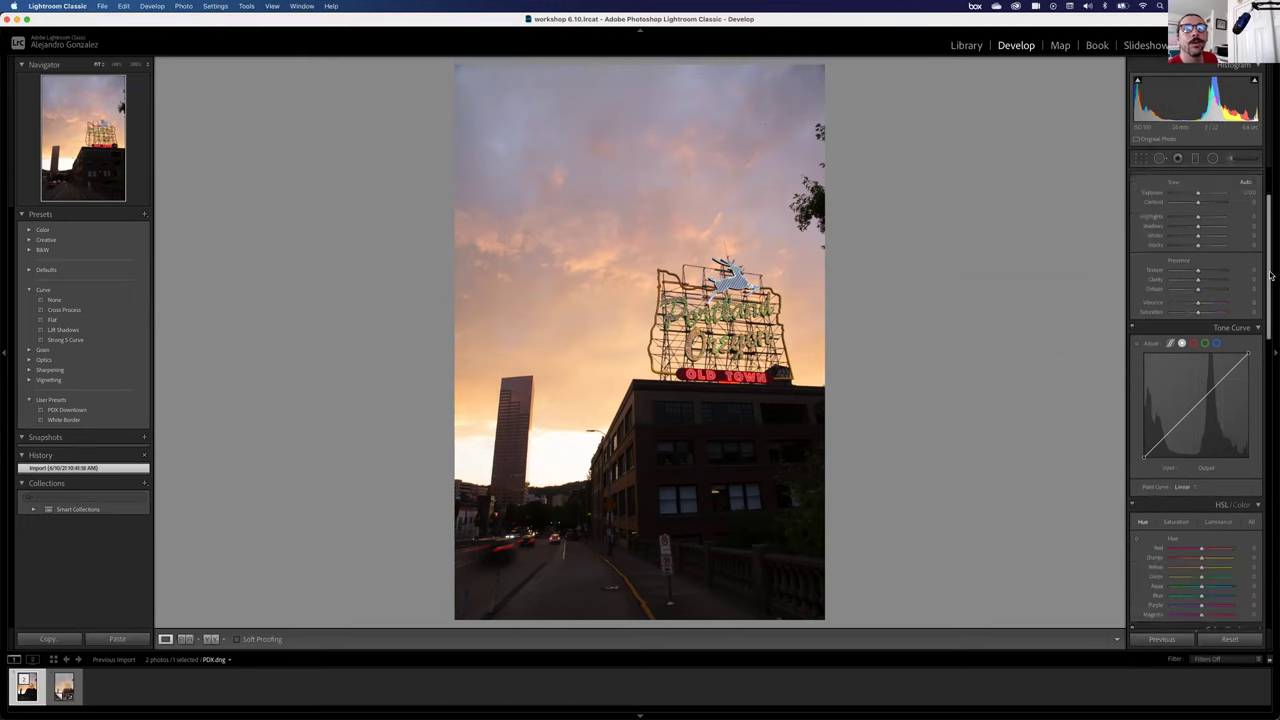
{"action": "scroll", "coordinate": [1271, 285], "scroll_direction": "down", "scroll_amount": 2}
{"action": "left_click_drag", "start_coordinate": [1271, 287], "coordinate": [1266, 446]}
{"action": "left_click", "coordinate": [1258, 335]}
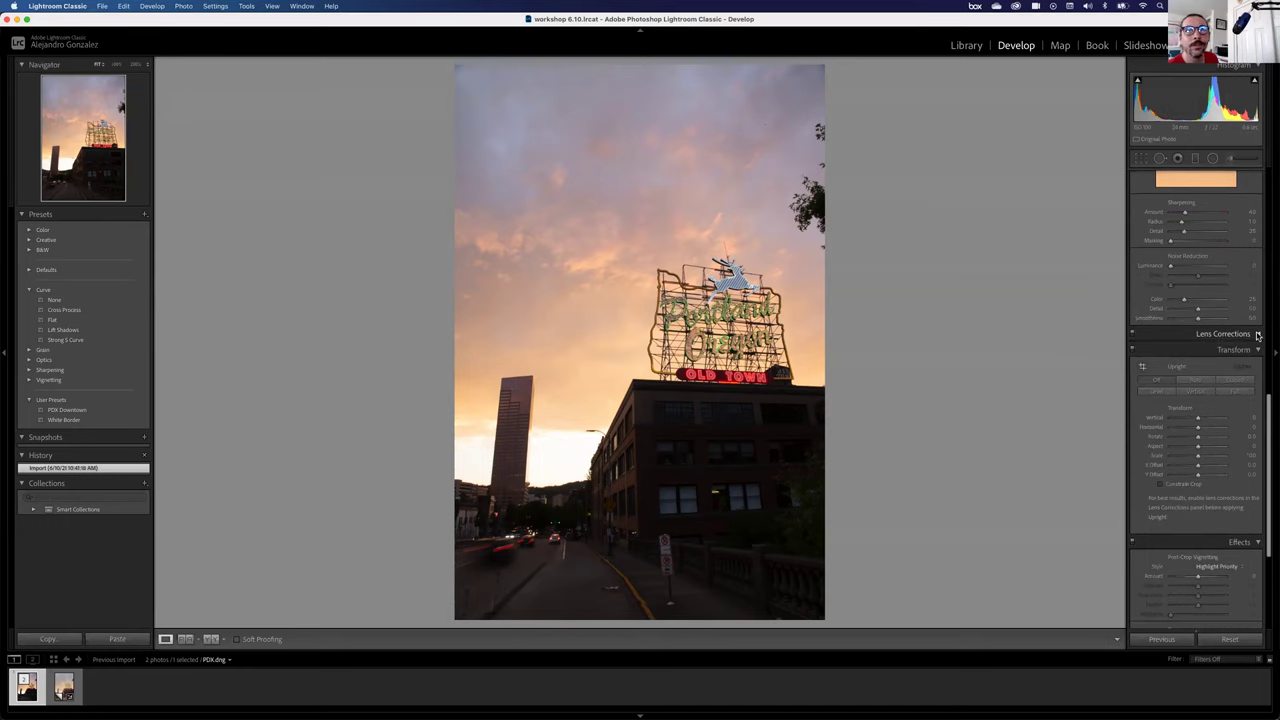
{"action": "left_click", "coordinate": [1258, 335]}
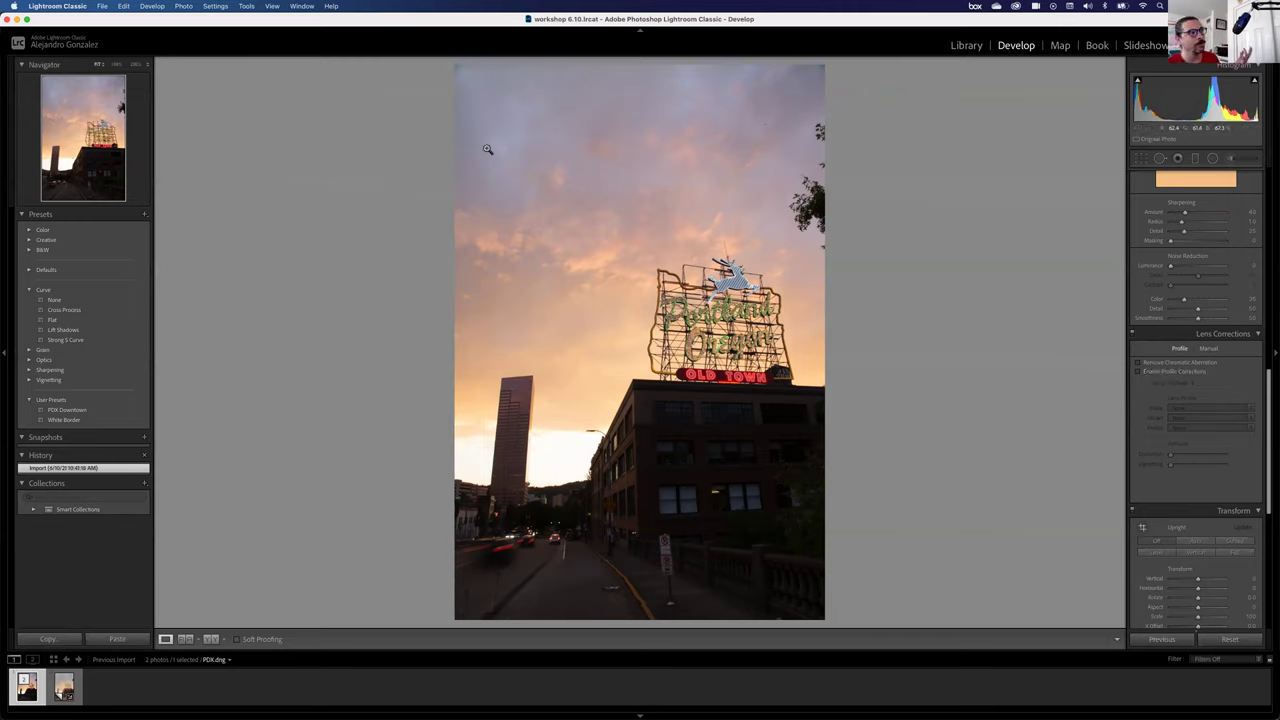
Enable Profile Corrections in Lens Corrections and compare the Before and After views.
{"action": "left_click", "coordinate": [1155, 373]}
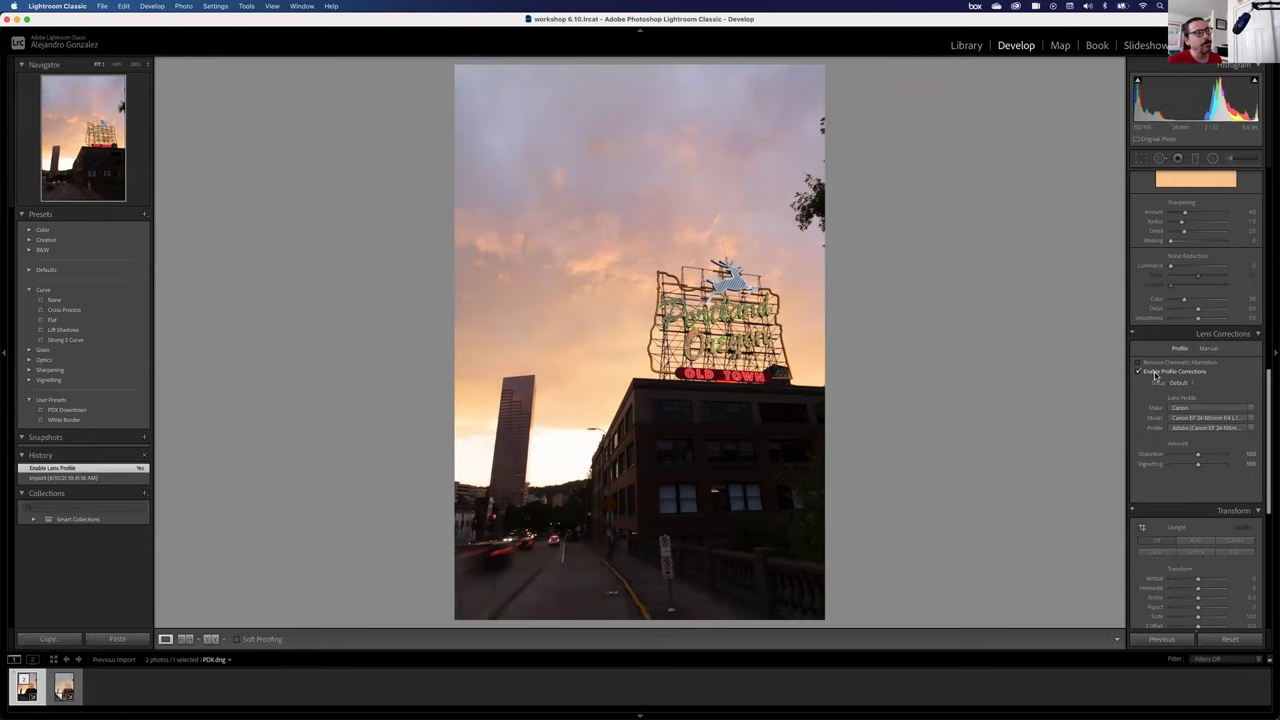
{"action": "key", "text": "backslash"}
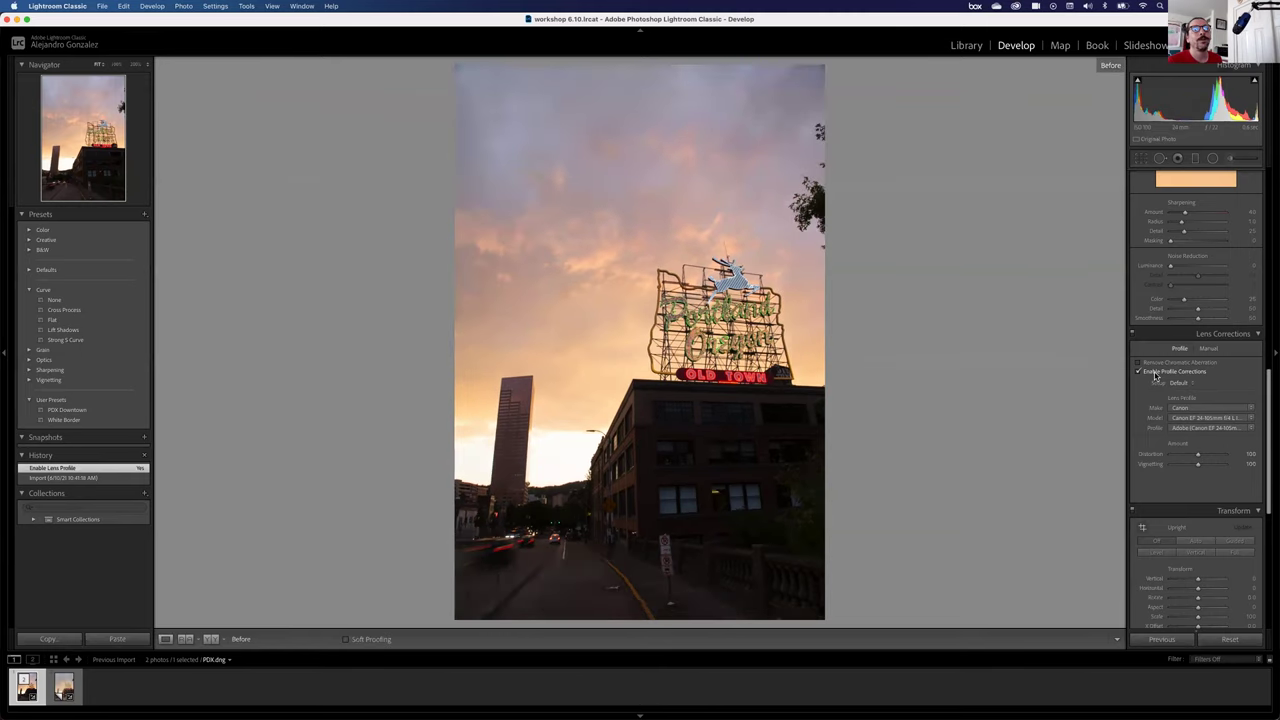
{"action": "key", "text": "backslash"}
{"action": "key", "text": "backslash"}
{"action": "key", "text": "backslash"}
{"action": "key", "text": "backslash"}
{"action": "key", "text": "backslash"}
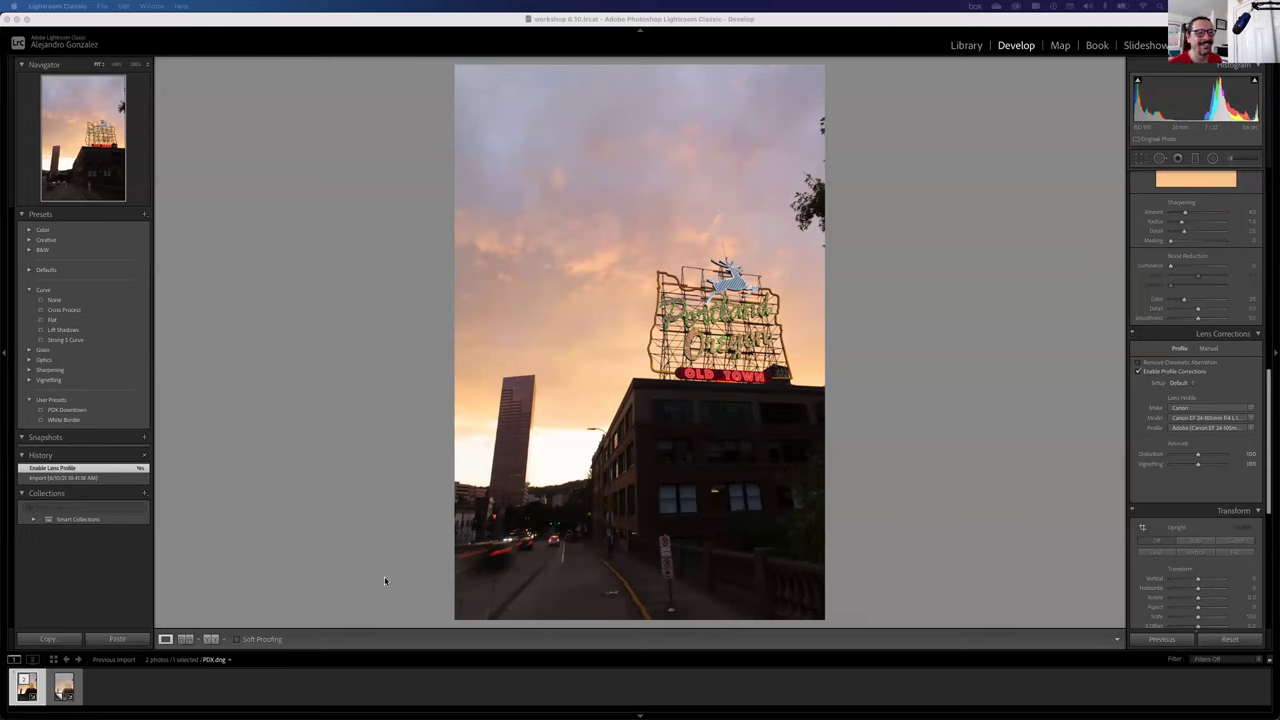
{"action": "scroll", "coordinate": [1199, 263], "scroll_direction": "up", "scroll_amount": 10}
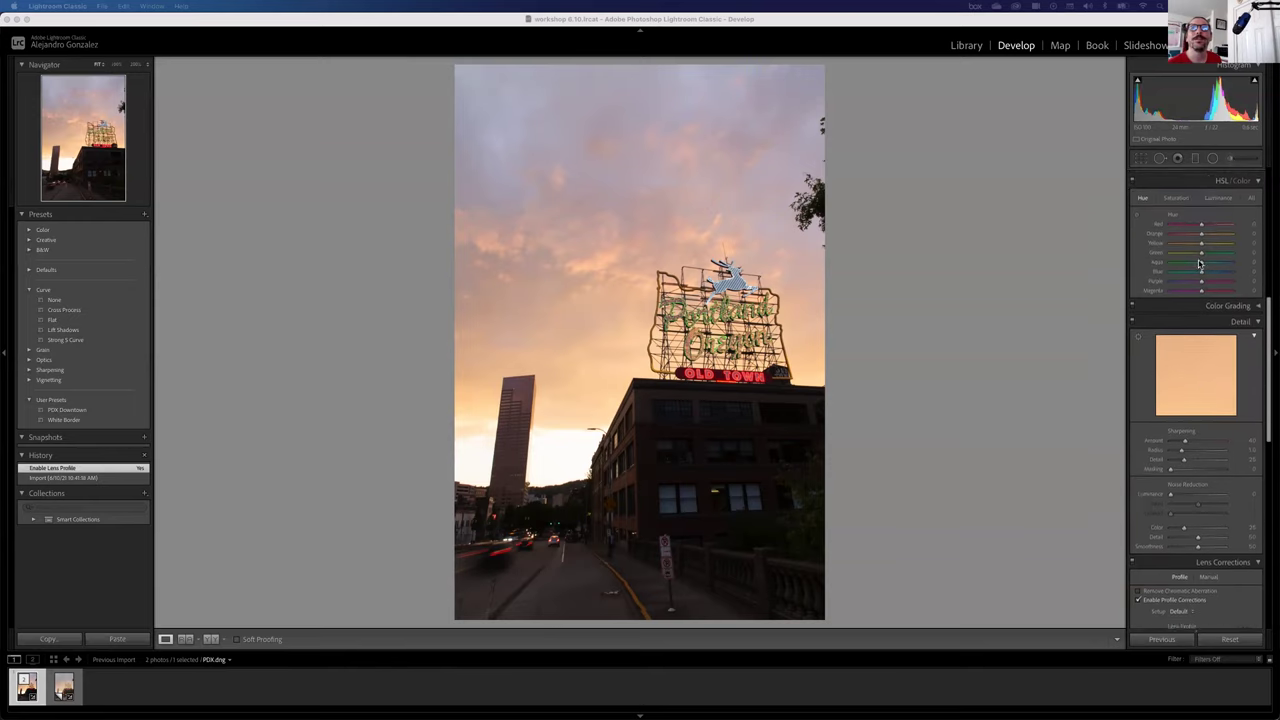
{"action": "scroll", "coordinate": [1199, 263], "scroll_direction": "up", "scroll_amount": 5}
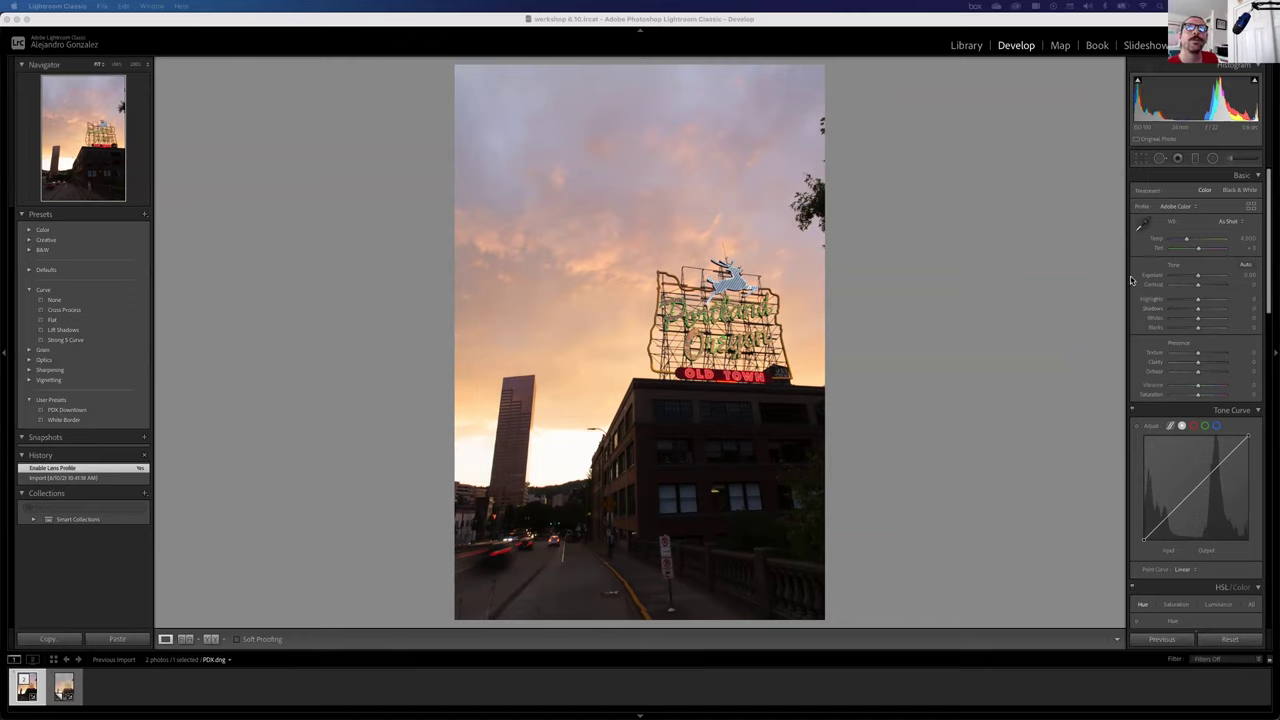
Raise Exposure in the Basic panel to +0.60 and confirm the value.
{"action": "left_click_drag", "start_coordinate": [1199, 279], "coordinate": [1204, 280]}
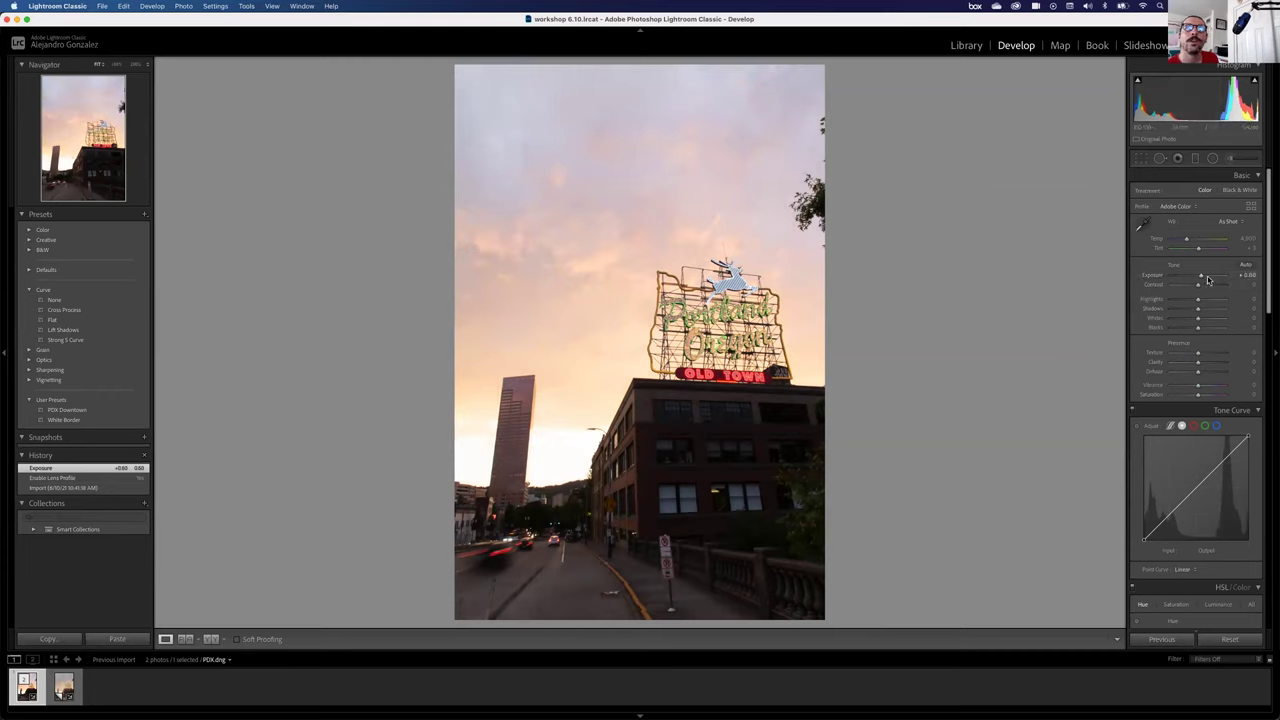
{"action": "left_click", "coordinate": [1249, 275]}
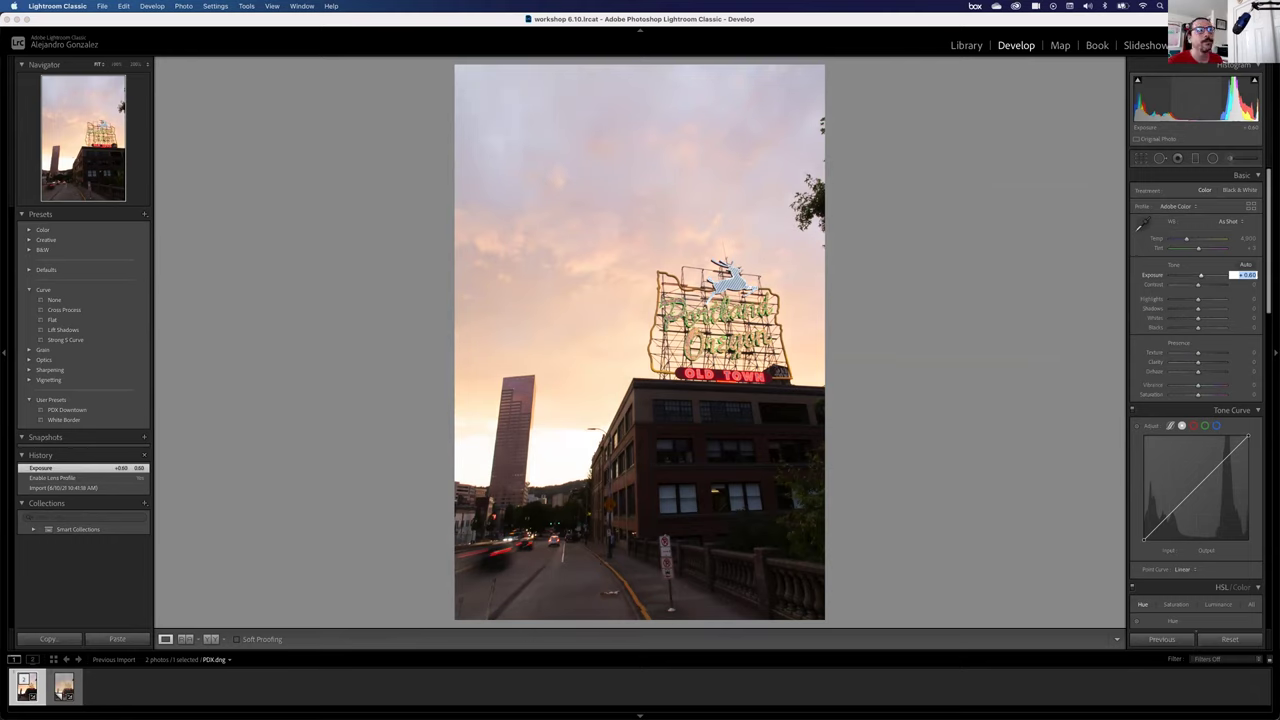
{"action": "key", "text": "Return"}
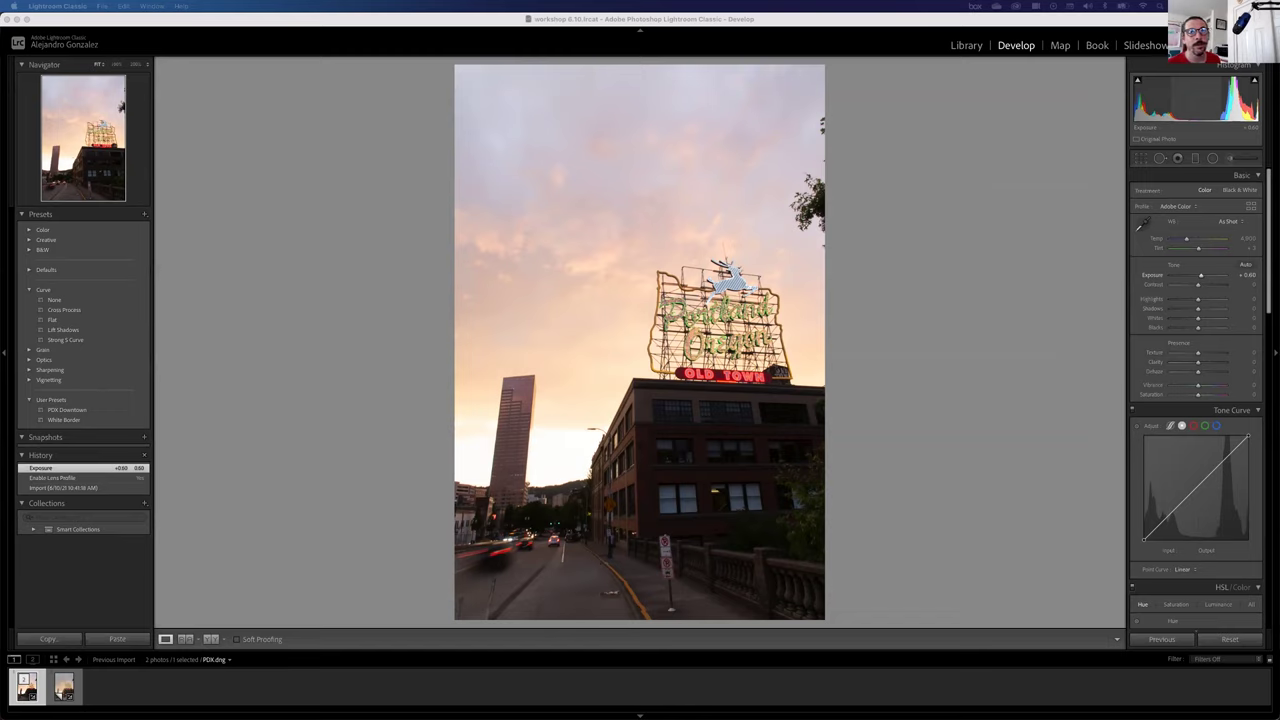
{"action": "scroll", "coordinate": [1226, 304], "scroll_direction": "down", "scroll_amount": 1}
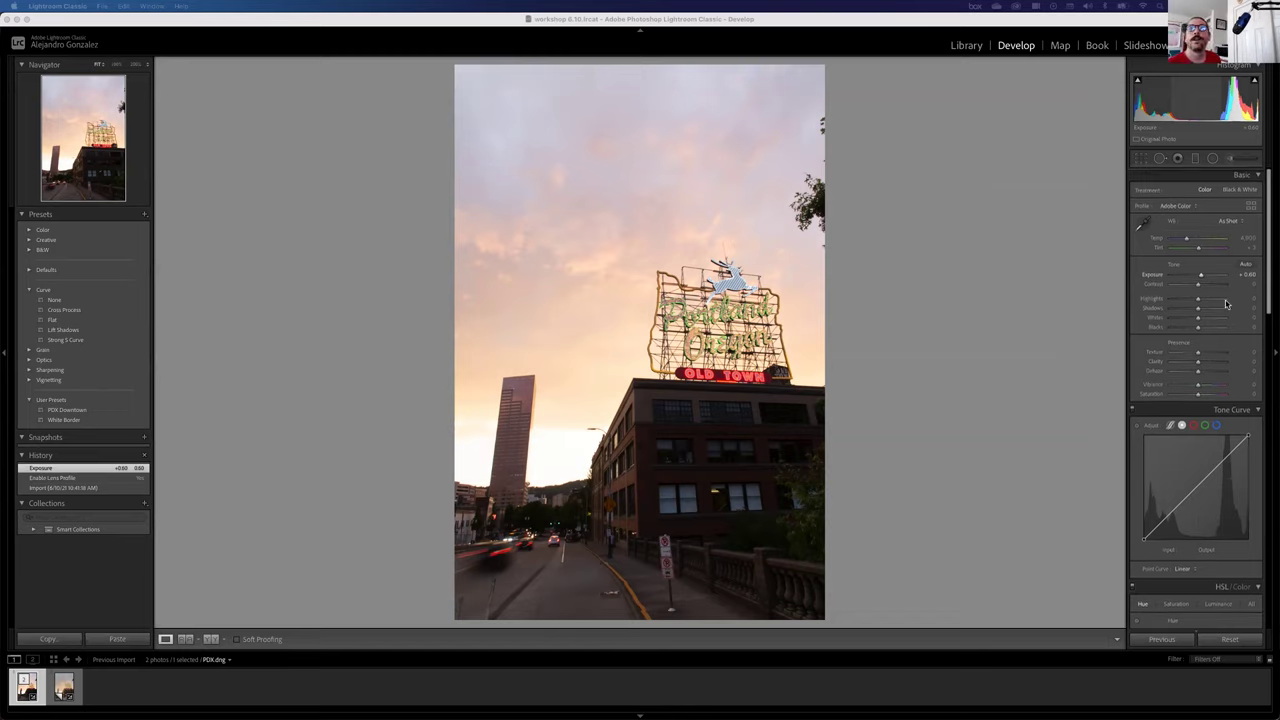
{"action": "scroll", "coordinate": [1226, 304], "scroll_direction": "down", "scroll_amount": 2}
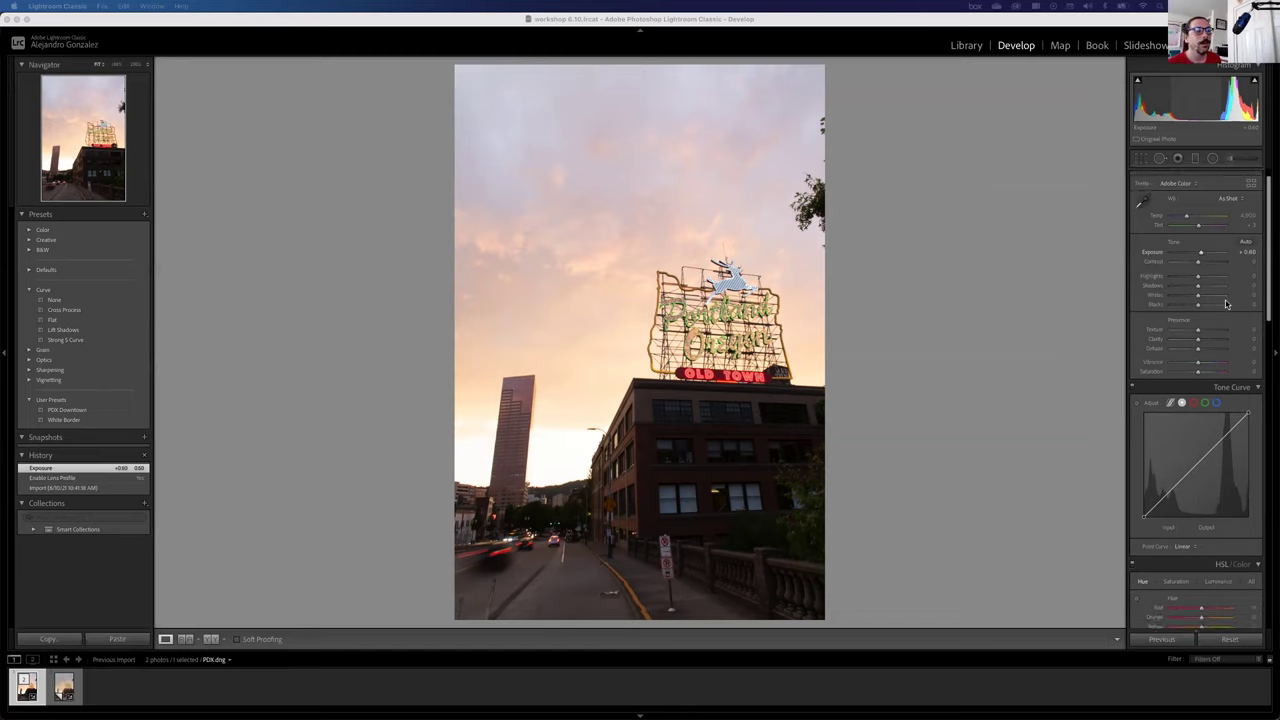
{"action": "left_click", "coordinate": [1258, 385]}
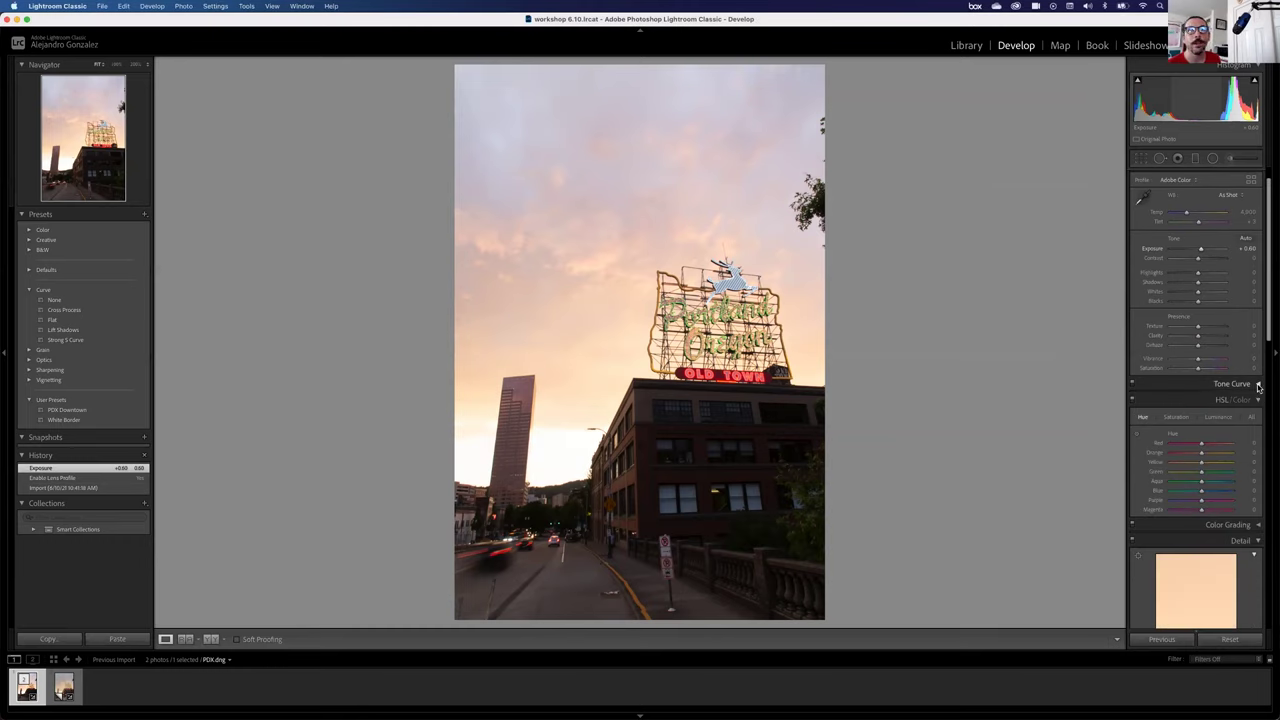
{"action": "left_click", "coordinate": [1258, 386]}
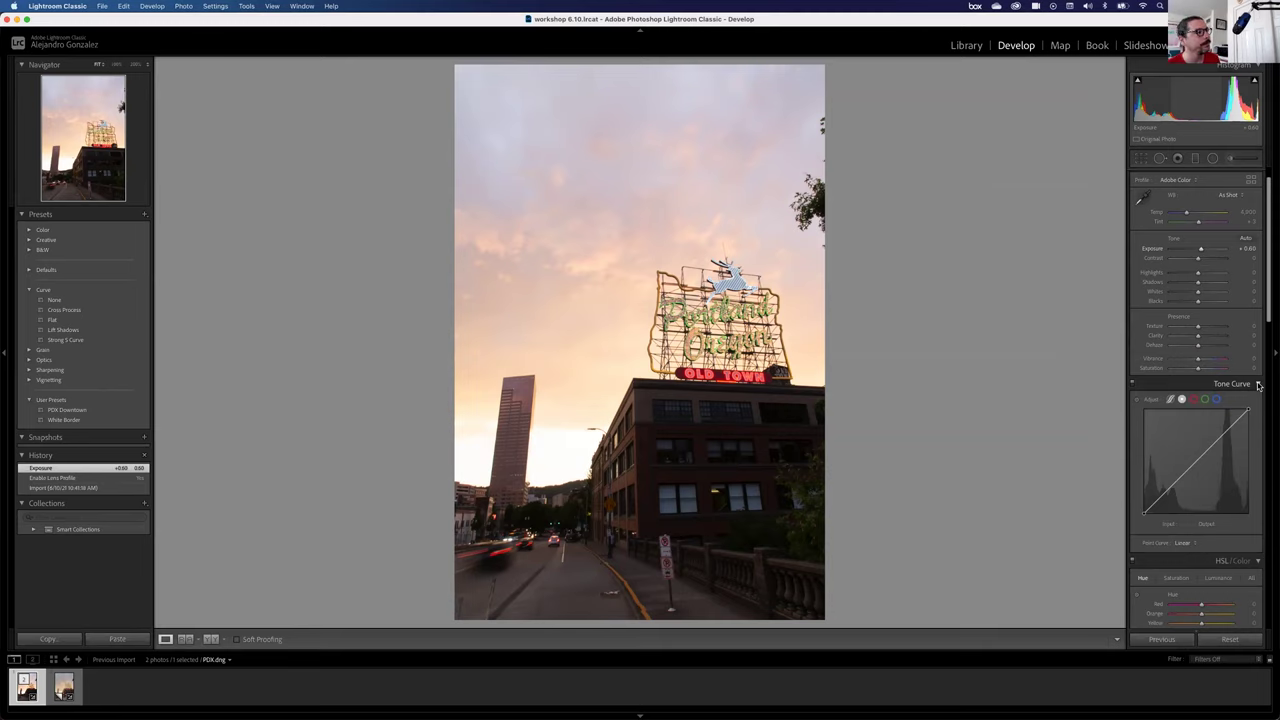
{"action": "scroll", "coordinate": [1239, 360], "scroll_direction": "down", "scroll_amount": 1}
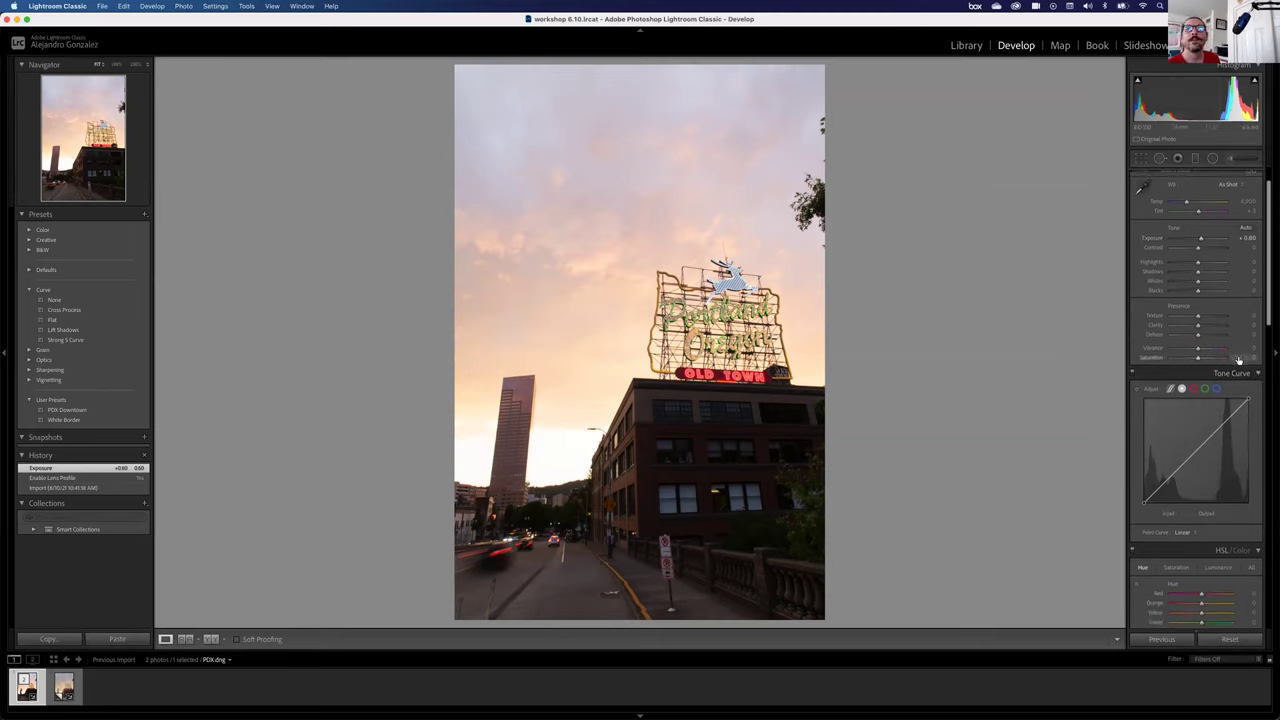
{"action": "left_click", "coordinate": [1173, 388]}
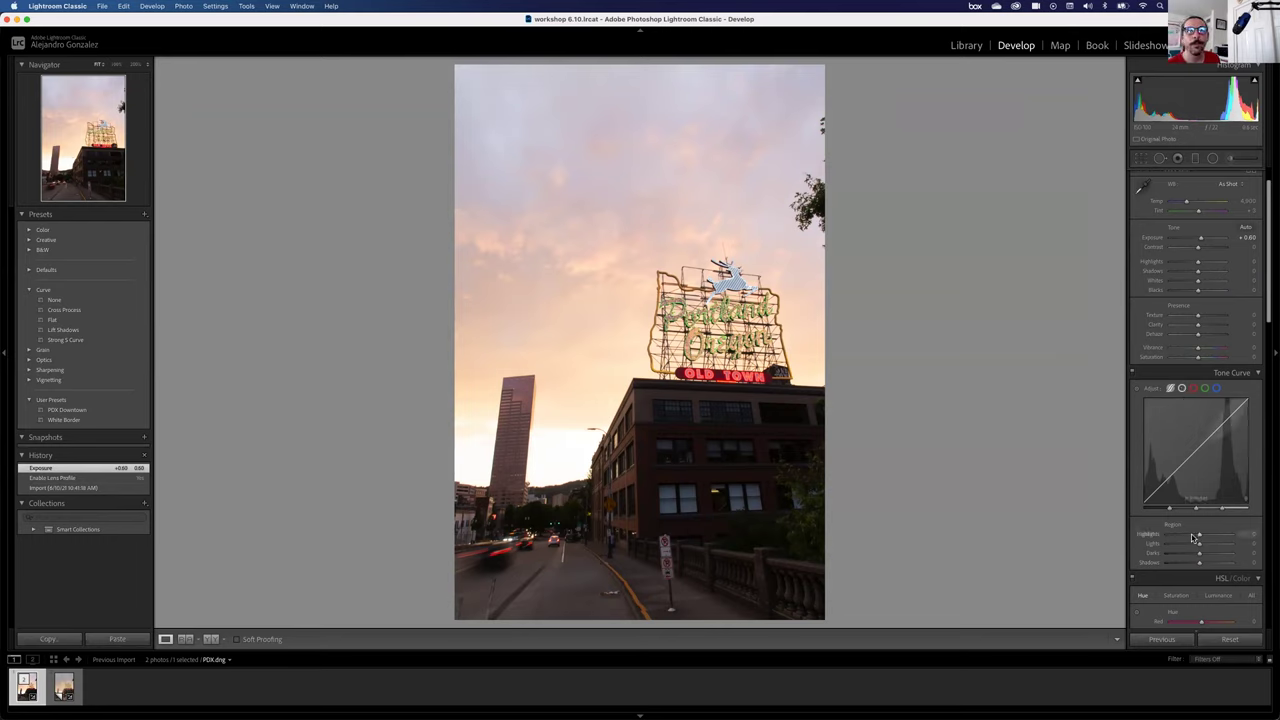
{"action": "left_click", "coordinate": [1183, 390]}
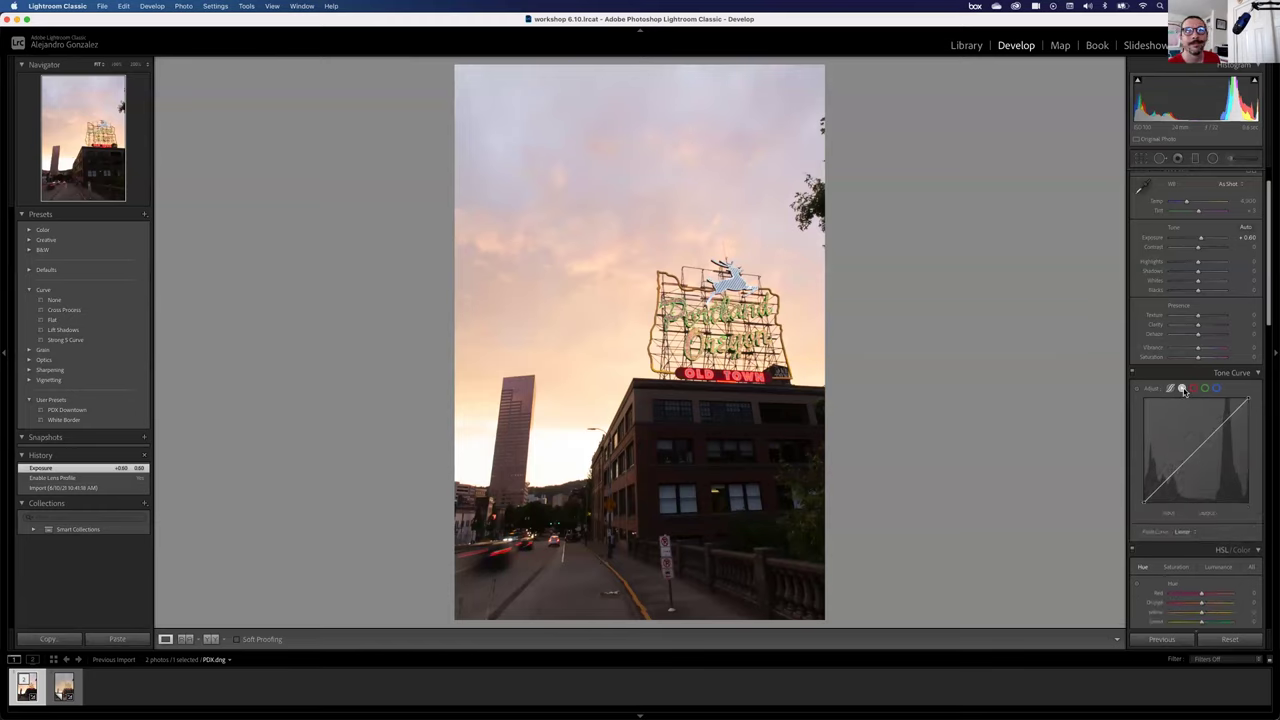
{"action": "left_click", "coordinate": [1170, 389]}
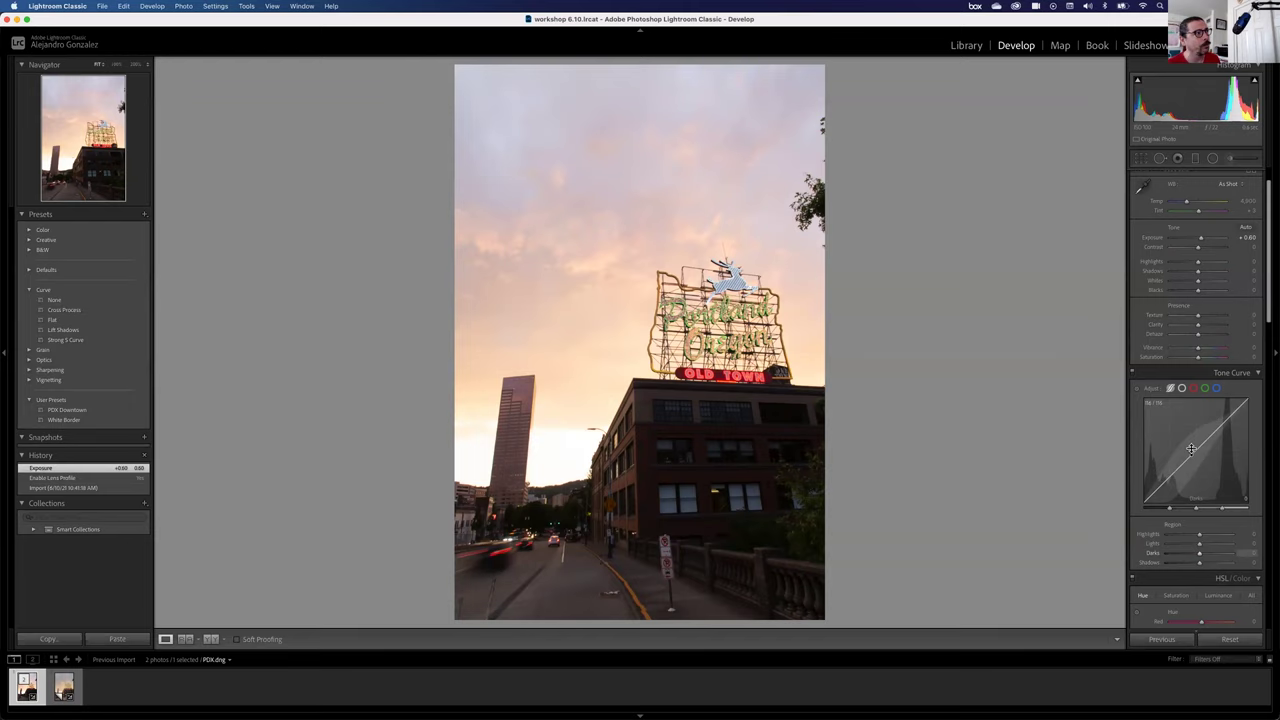
{"action": "left_click", "coordinate": [1184, 389]}
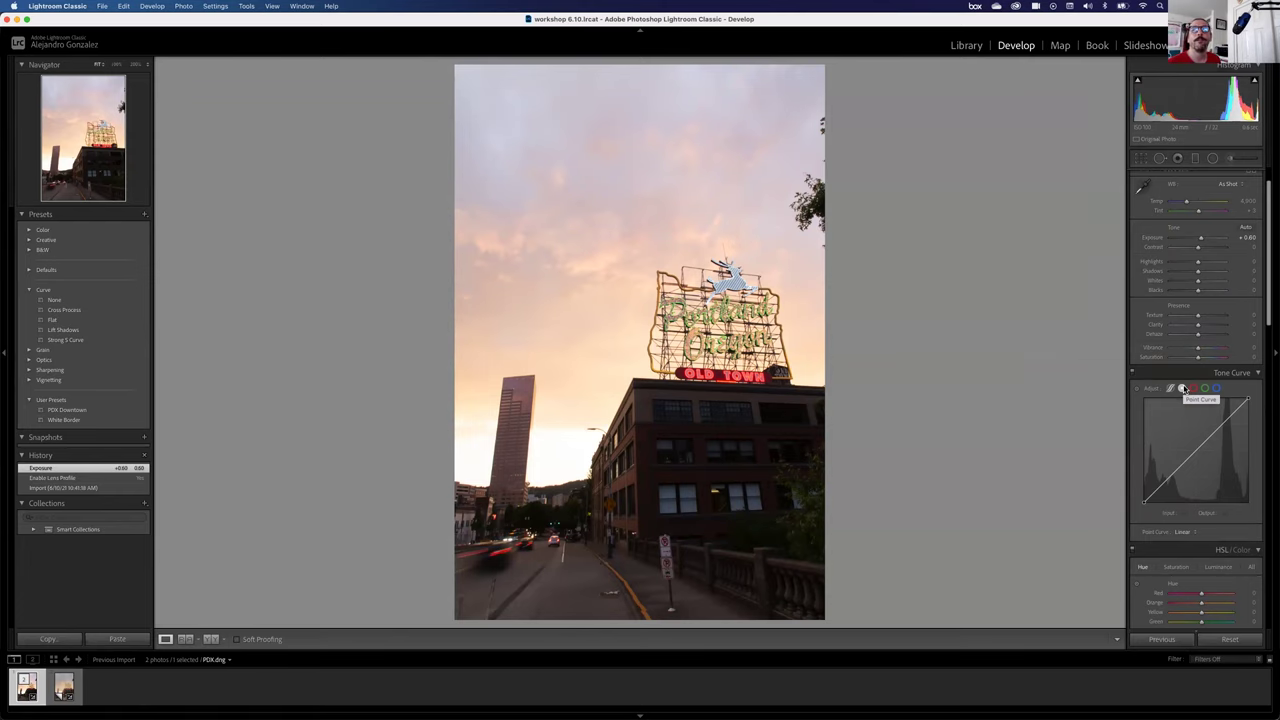
{"action": "left_click_drag", "start_coordinate": [1215, 429], "coordinate": [1163, 431]}
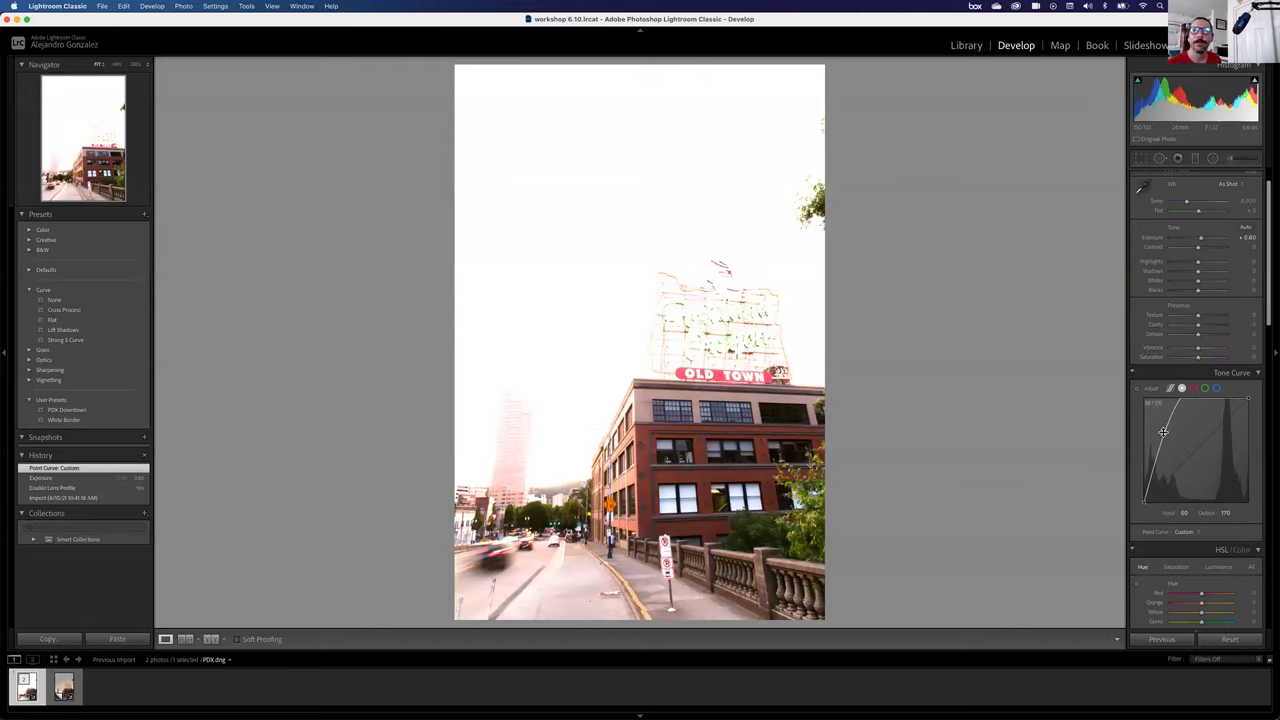
{"action": "key", "text": "super+z"}
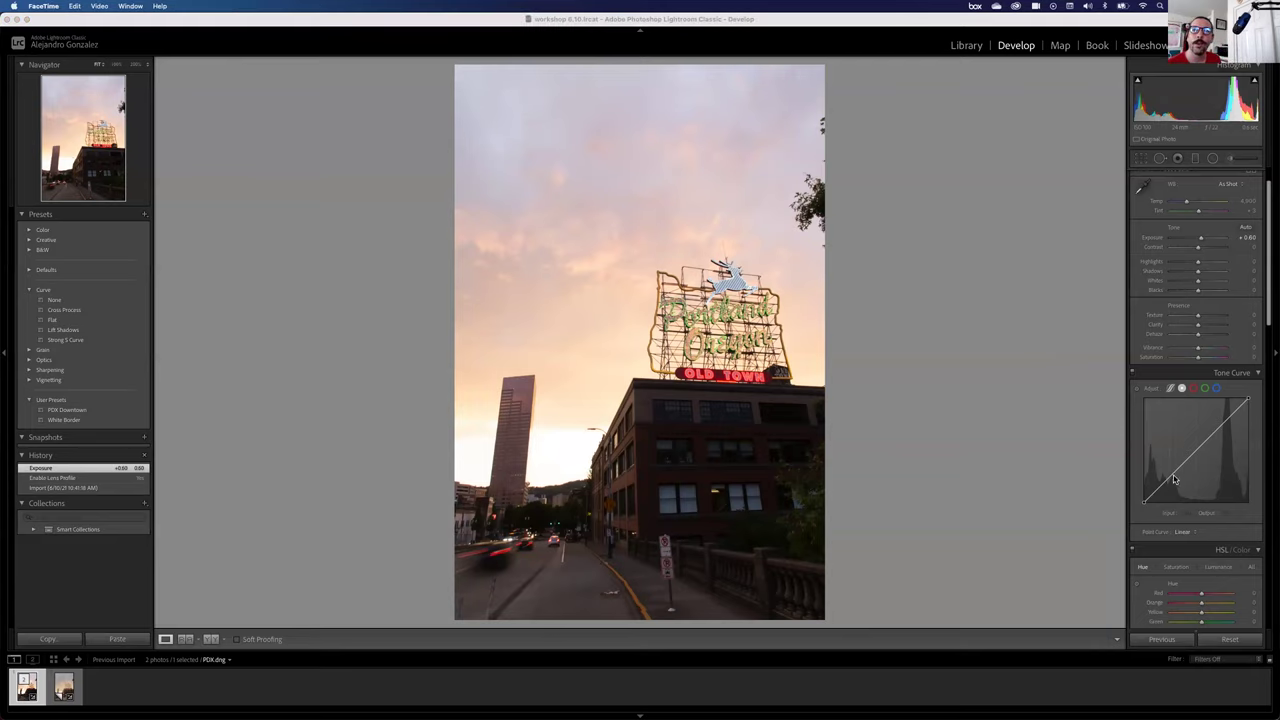
{"action": "left_click", "coordinate": [1228, 503]}
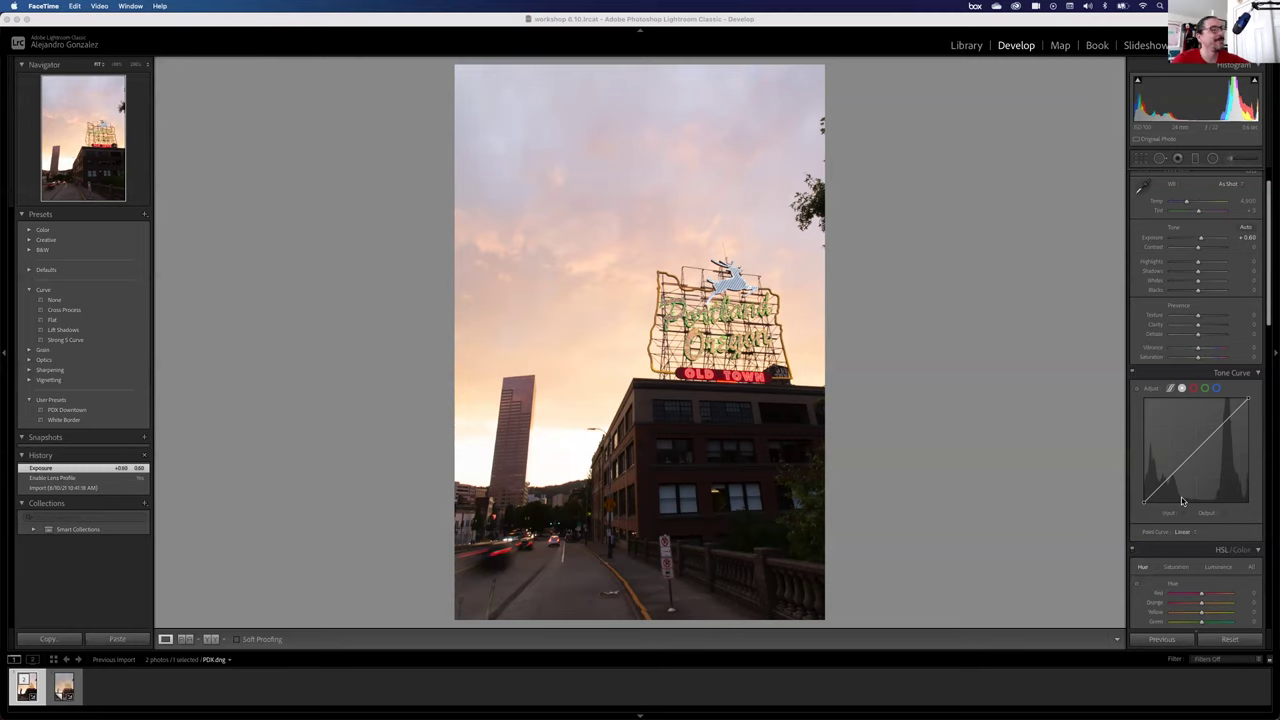
{"action": "left_click", "coordinate": [1181, 497]}
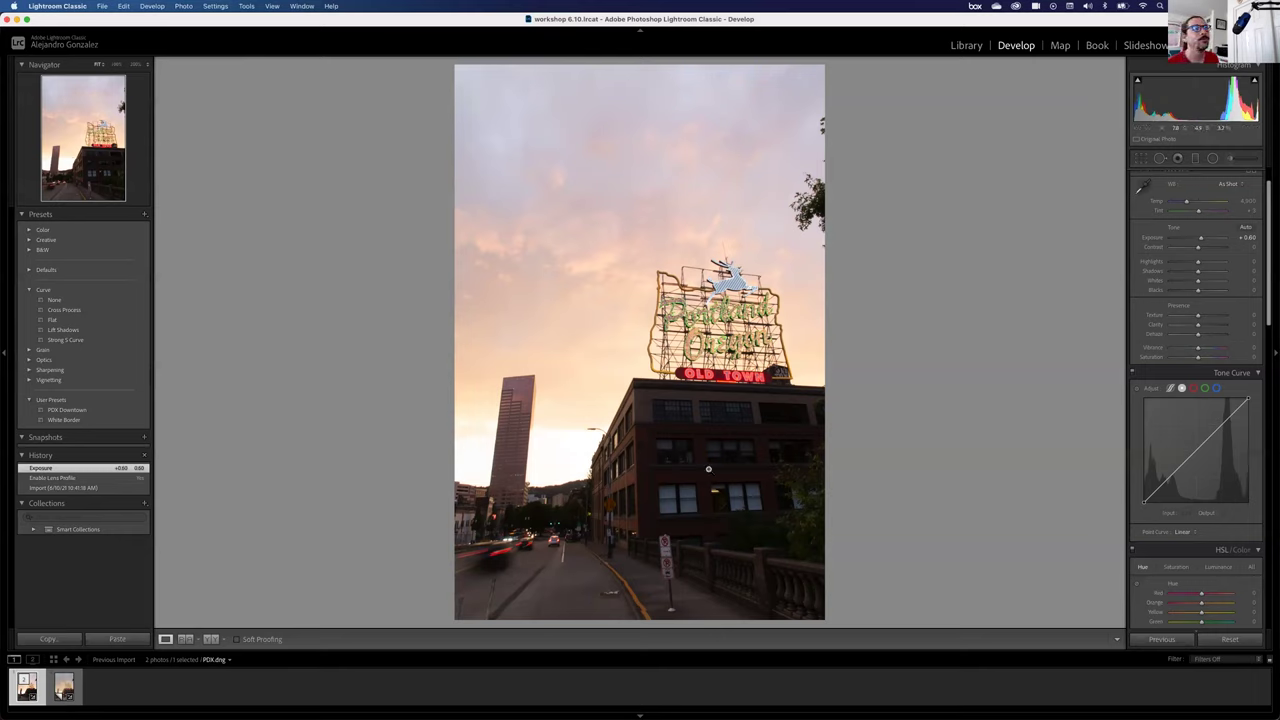
Return exposure to +0.60, add tone curve points, and lower the shadow point to 57/43.
{"action": "left_click_drag", "start_coordinate": [1201, 241], "coordinate": [1207, 241]}
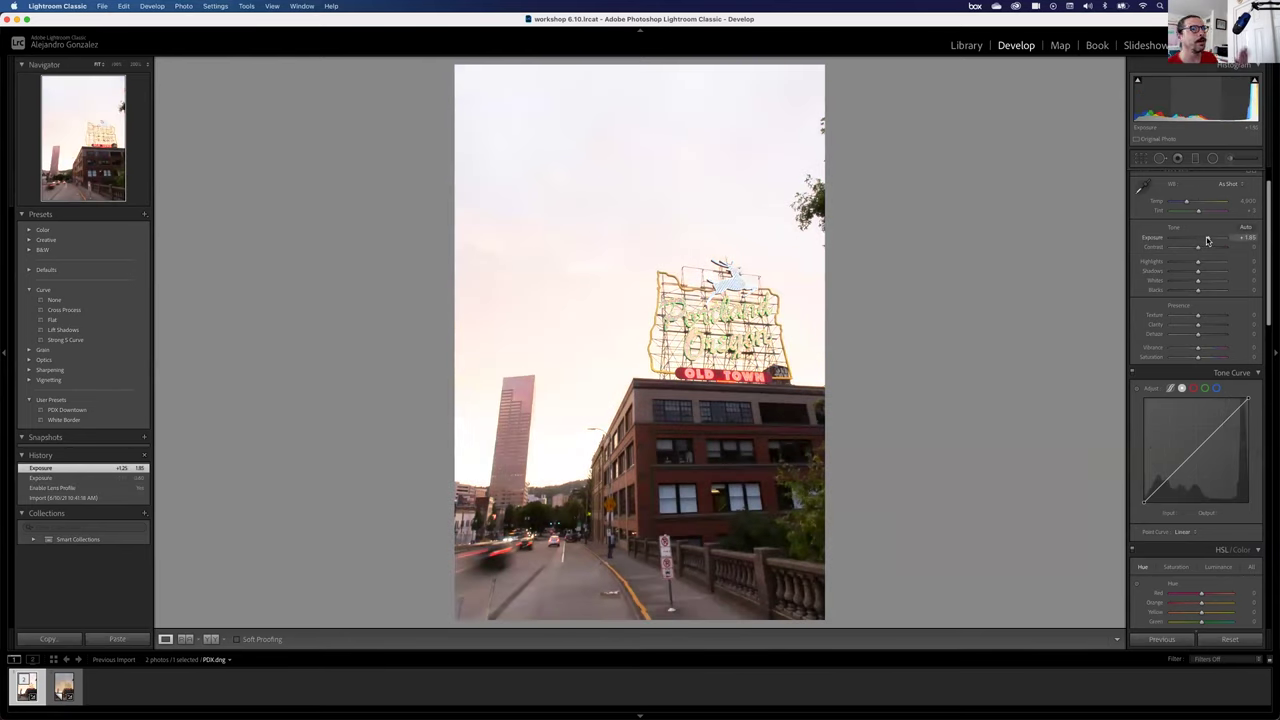
{"action": "key", "text": "super+z"}
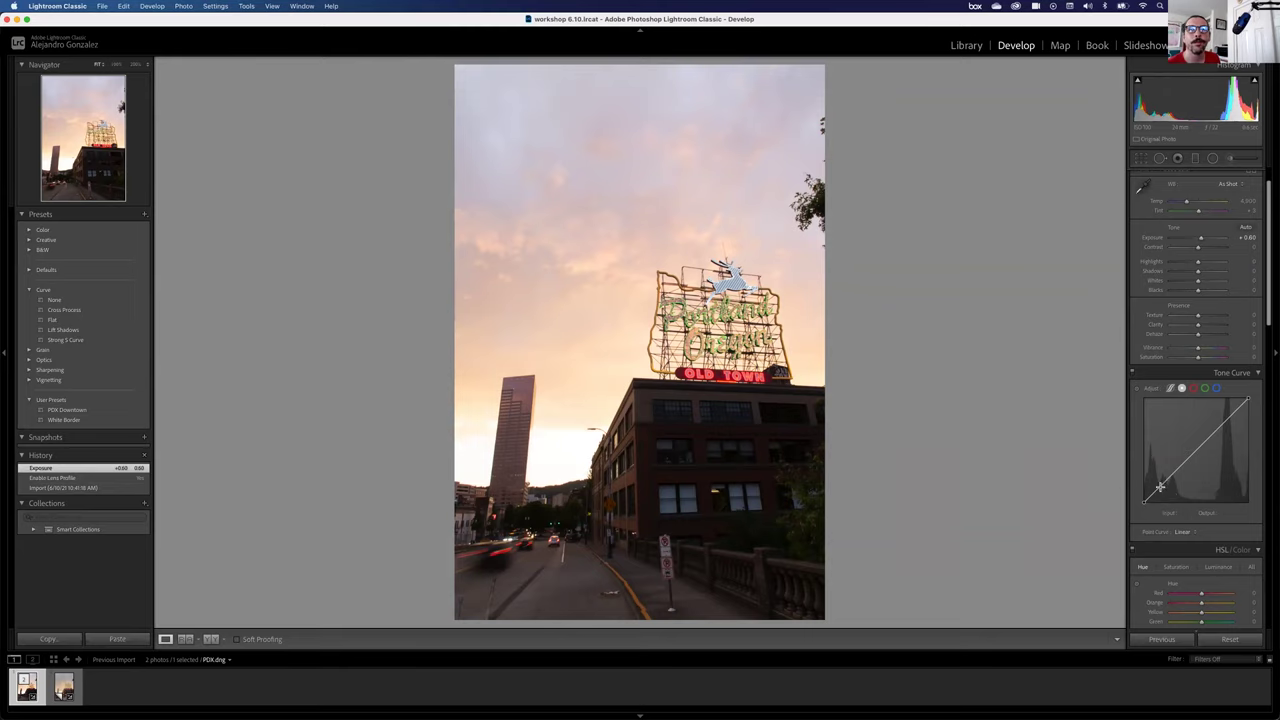
{"action": "left_click", "coordinate": [1159, 487]}
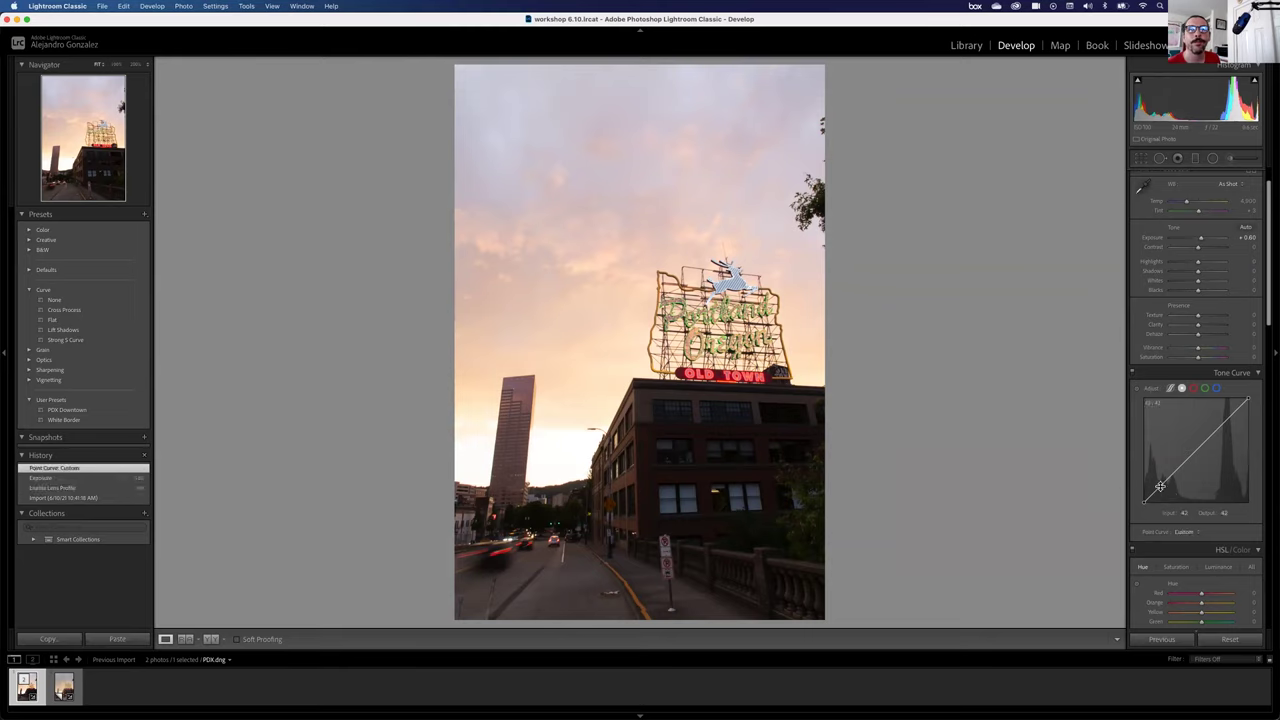
{"action": "left_click", "coordinate": [1233, 410]}
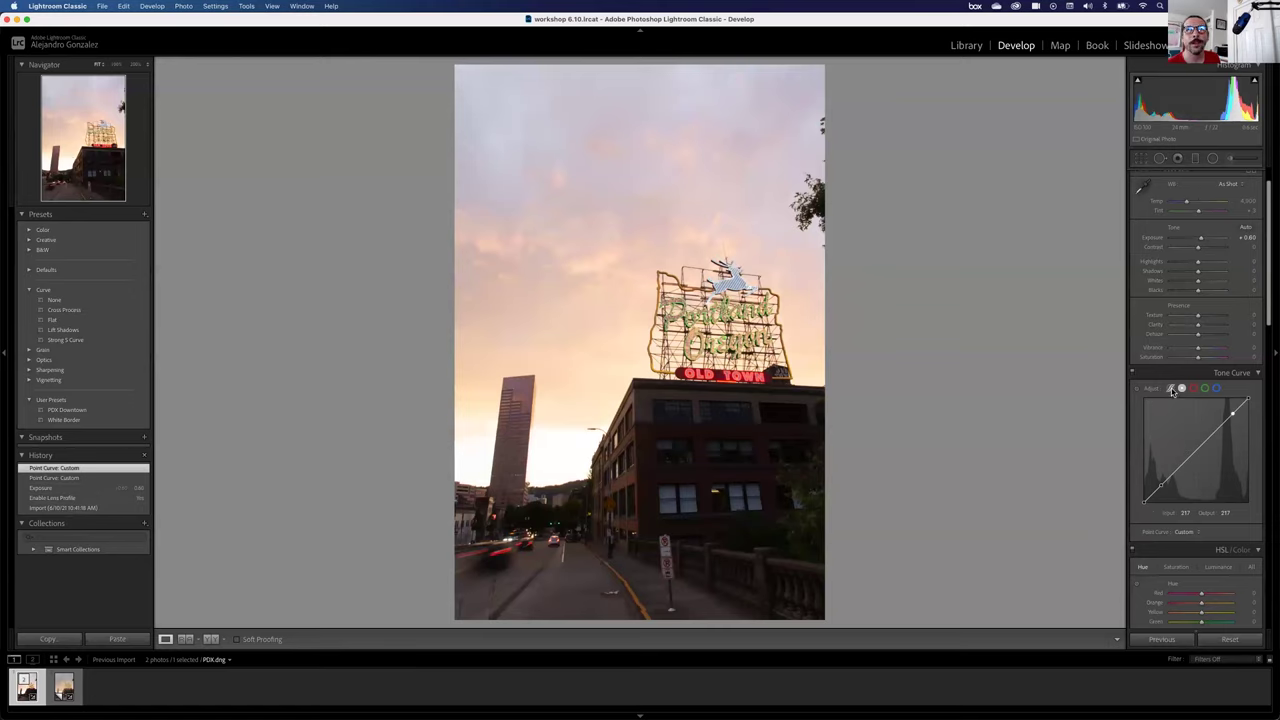
{"action": "left_click", "coordinate": [1163, 487]}
{"action": "left_click", "coordinate": [1231, 413]}
{"action": "left_click_drag", "start_coordinate": [1175, 478], "coordinate": [1166, 486]}
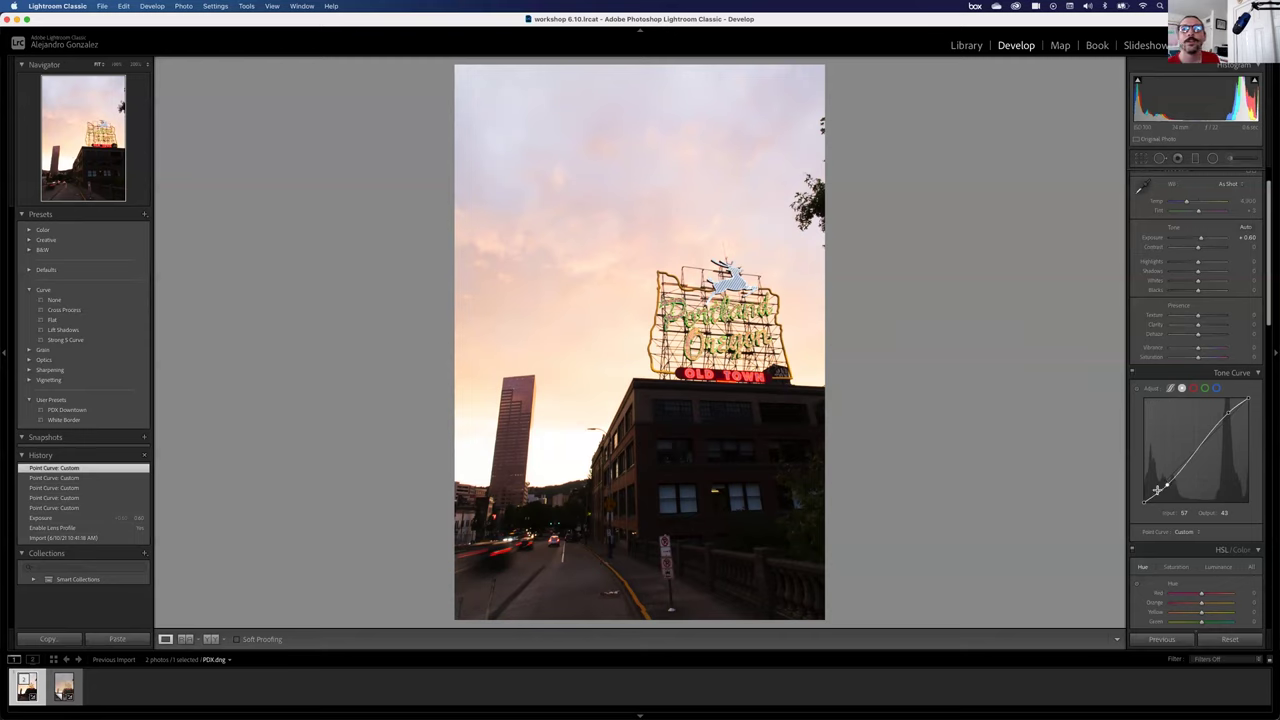
Lift the tone curve's upper and lower points so it bows upward, lower point at 34/61.
{"action": "left_click_drag", "start_coordinate": [1159, 497], "coordinate": [1159, 480]}
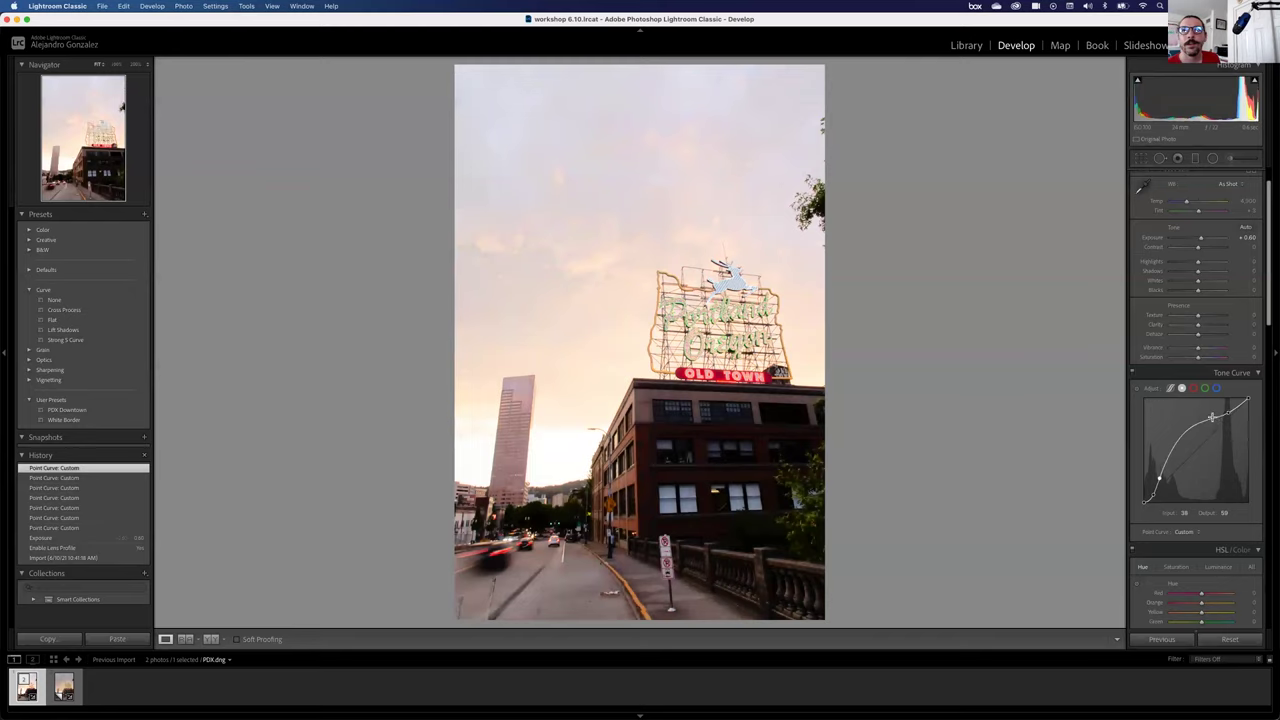
{"action": "left_click_drag", "start_coordinate": [1227, 412], "coordinate": [1249, 407]}
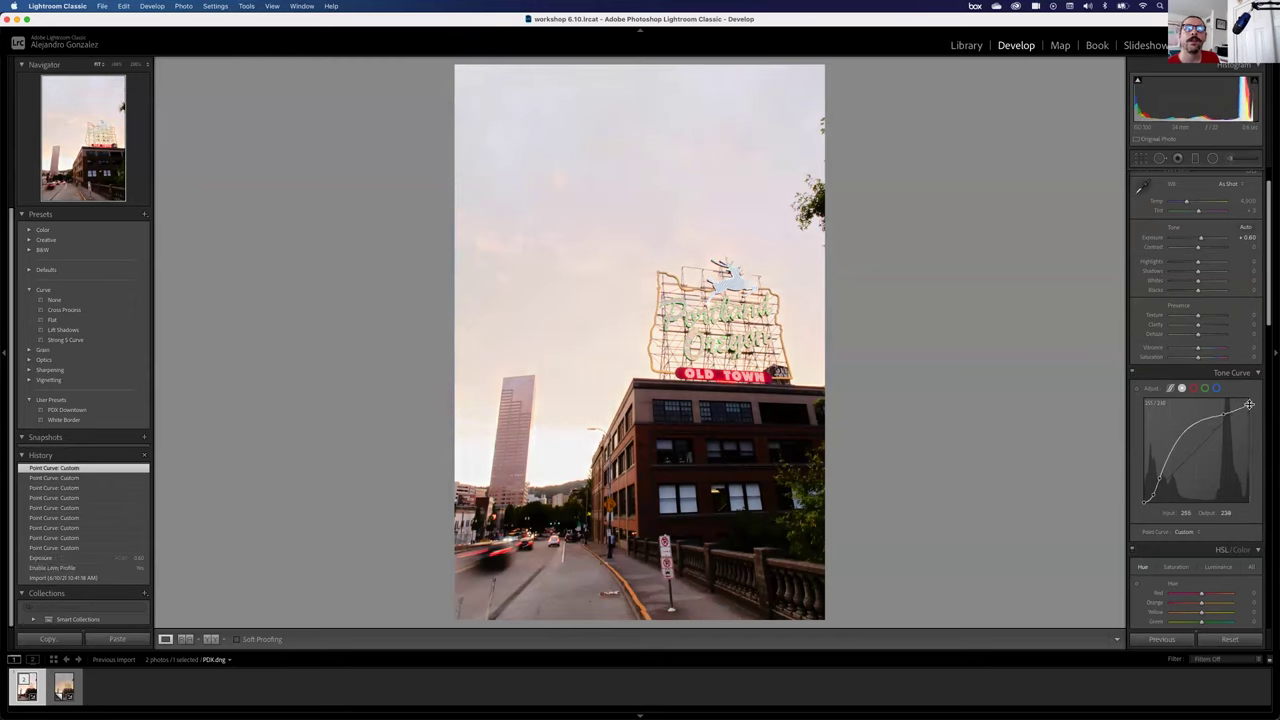
{"action": "left_click_drag", "start_coordinate": [1154, 498], "coordinate": [1157, 478]}
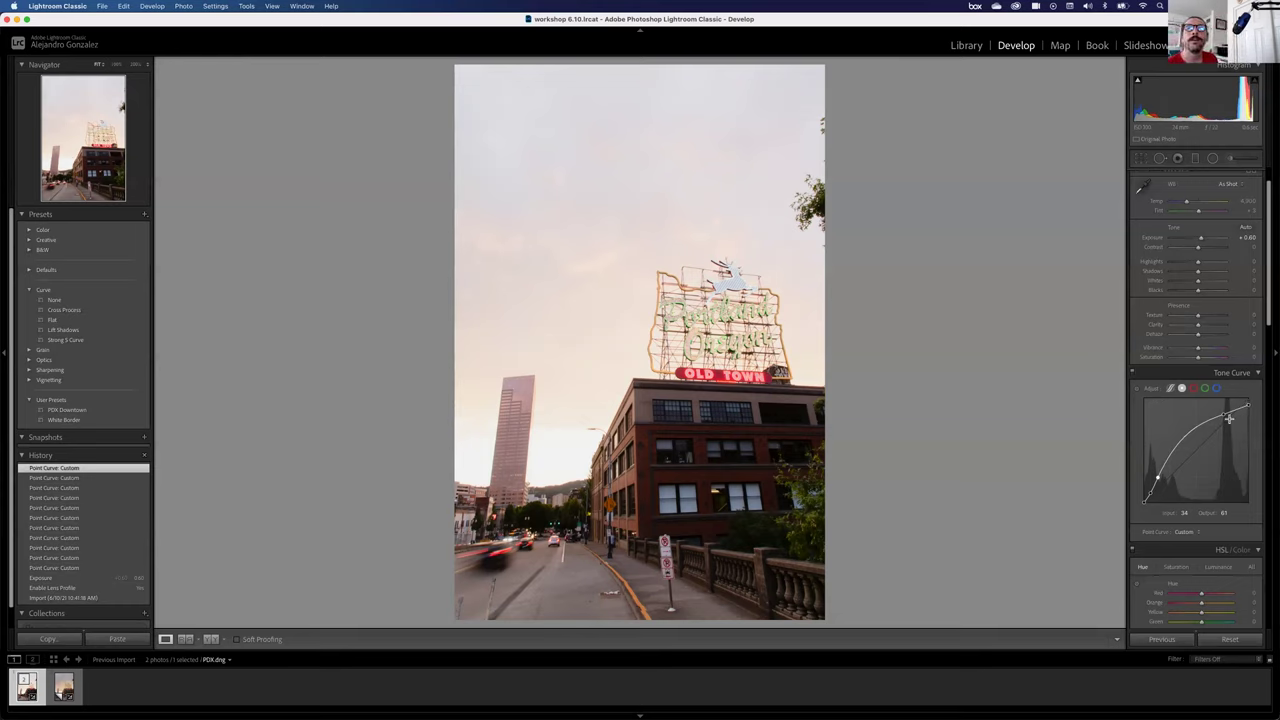
{"action": "left_click_drag", "start_coordinate": [1228, 411], "coordinate": [1231, 436]}
{"action": "left_click_drag", "start_coordinate": [1231, 436], "coordinate": [1231, 438]}
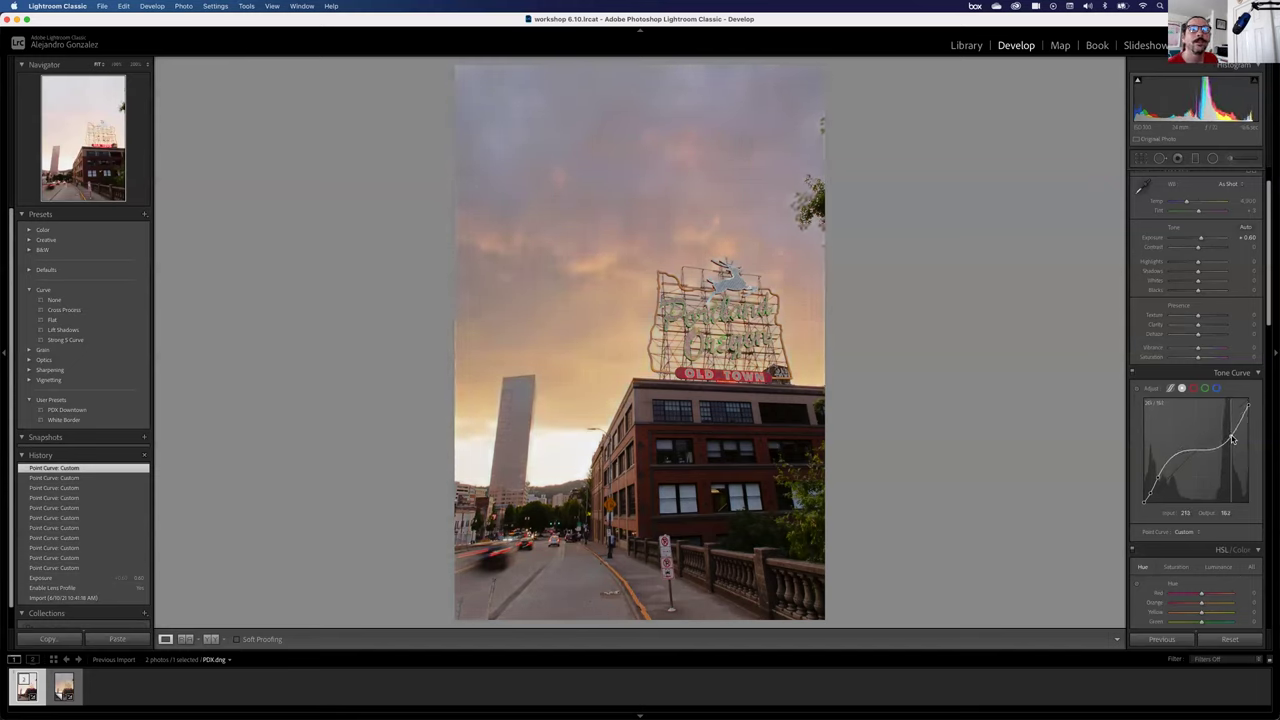
{"action": "left_click_drag", "start_coordinate": [1231, 440], "coordinate": [1231, 435]}
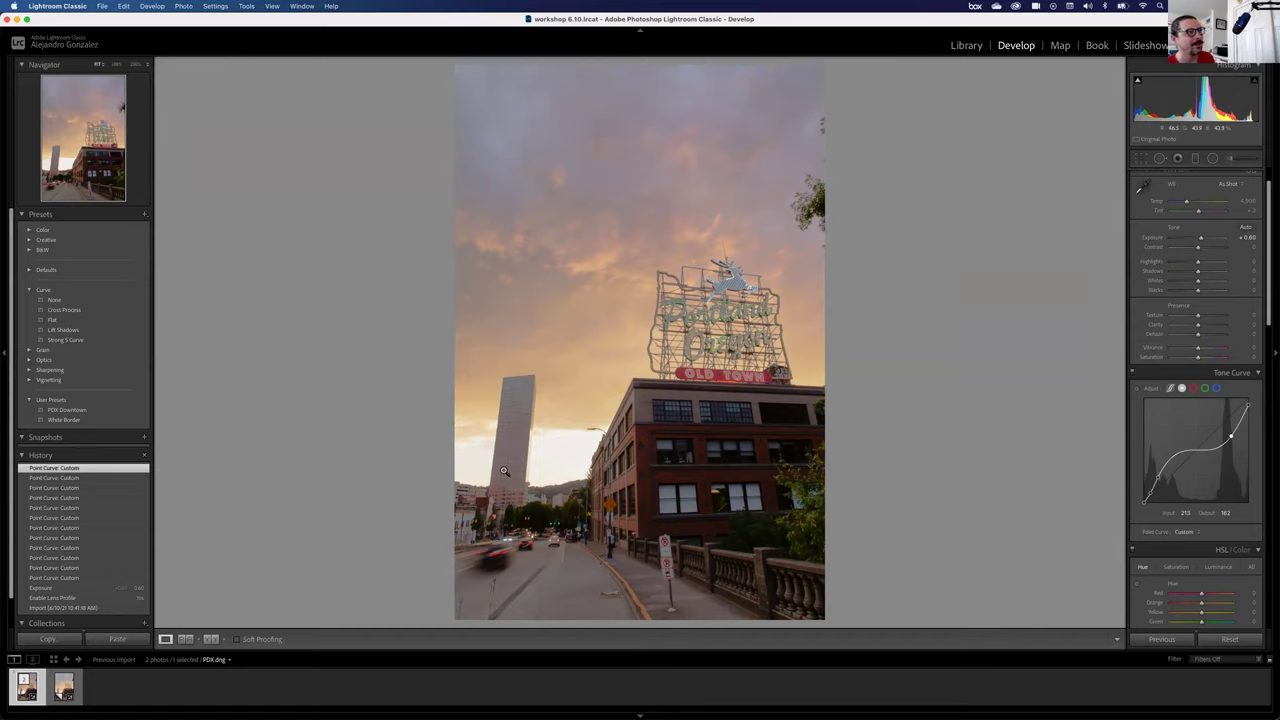
{"action": "key", "text": "super+z"}
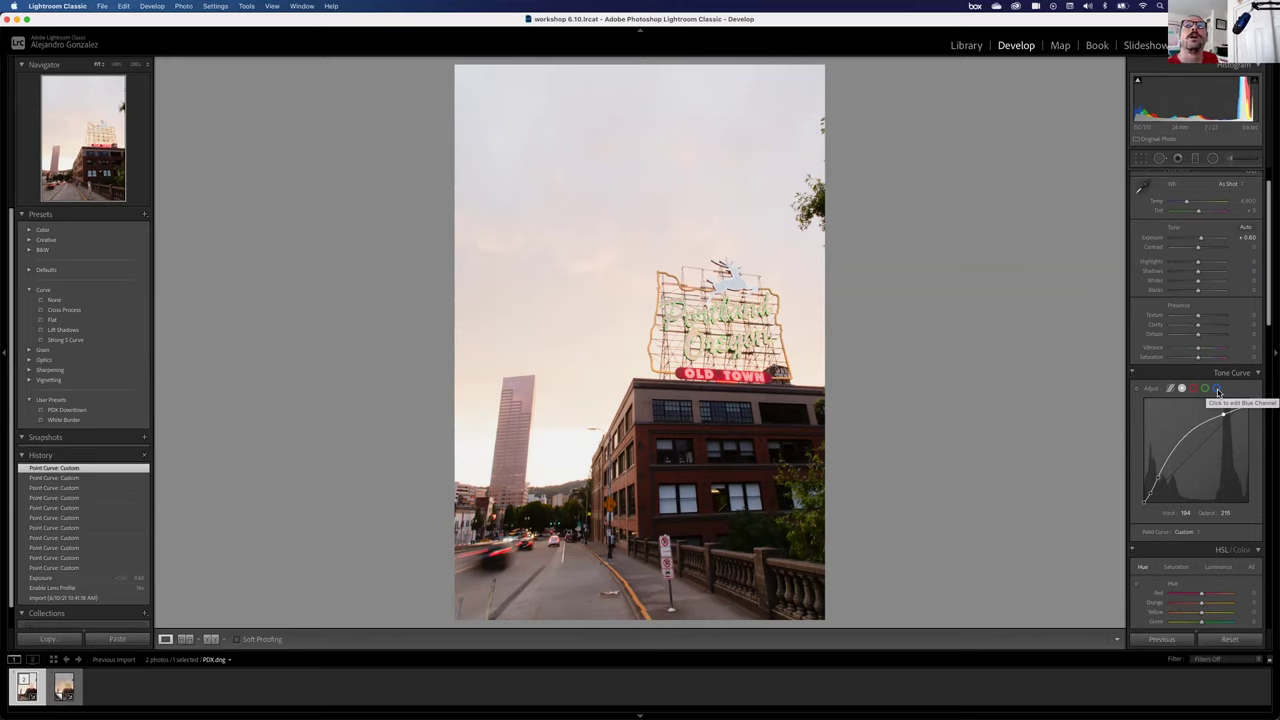
Try pulling down the red channel curve, then undo it, leaving red straight.
{"action": "left_click", "coordinate": [1194, 388]}
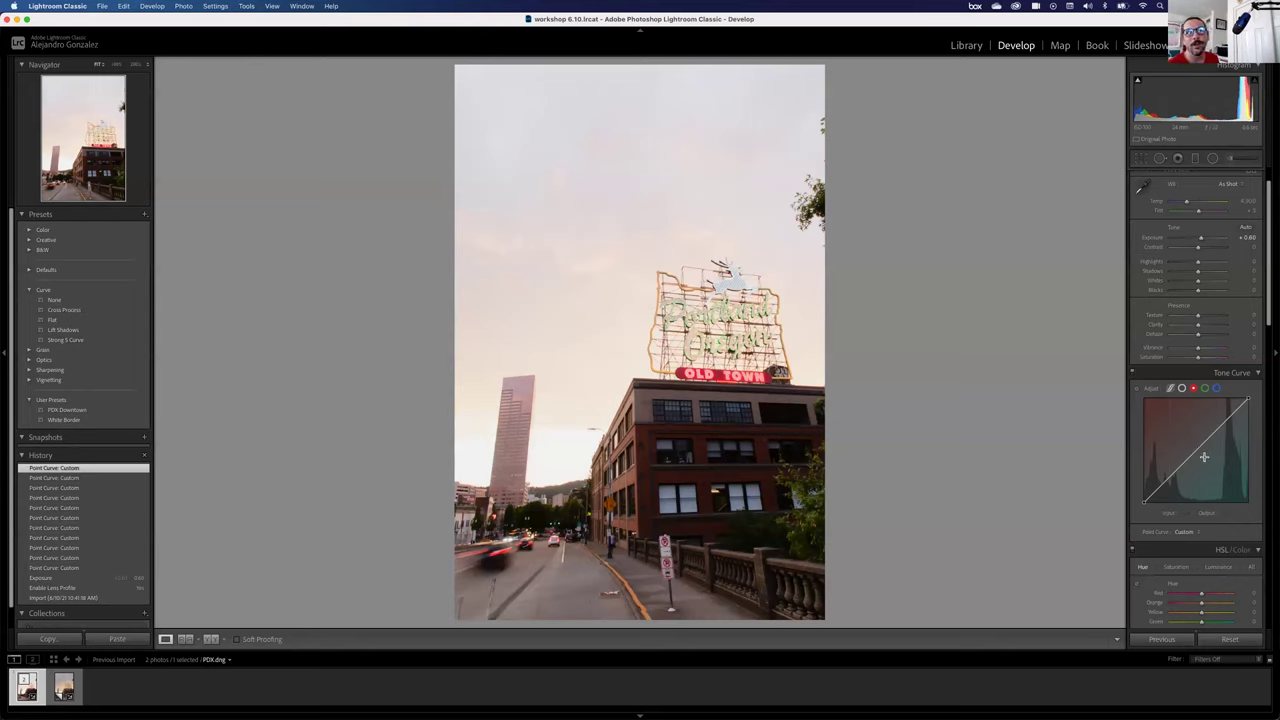
{"action": "mouse_move", "coordinate": [1196, 450]}
{"action": "left_mouse_down"}
{"action": "mouse_move", "coordinate": [1201, 460]}
{"action": "mouse_move", "coordinate": [1190, 445]}
{"action": "left_mouse_up"}
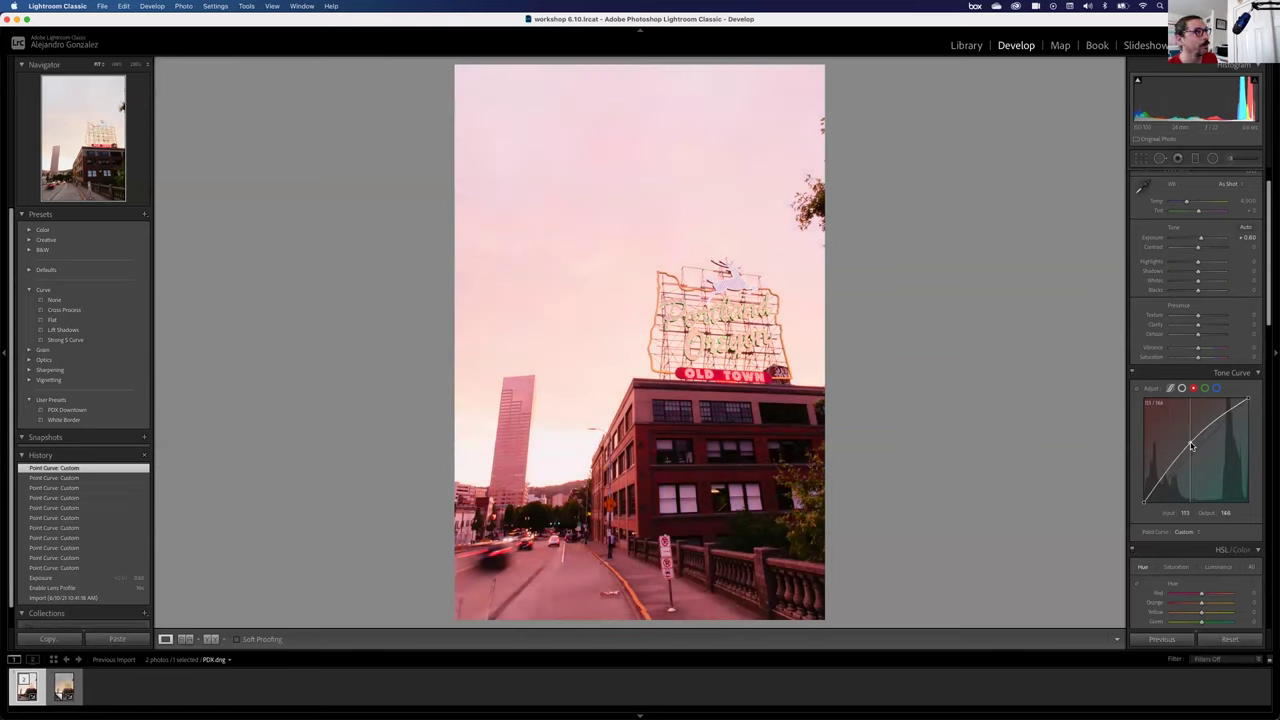
{"action": "key", "text": "super+z"}
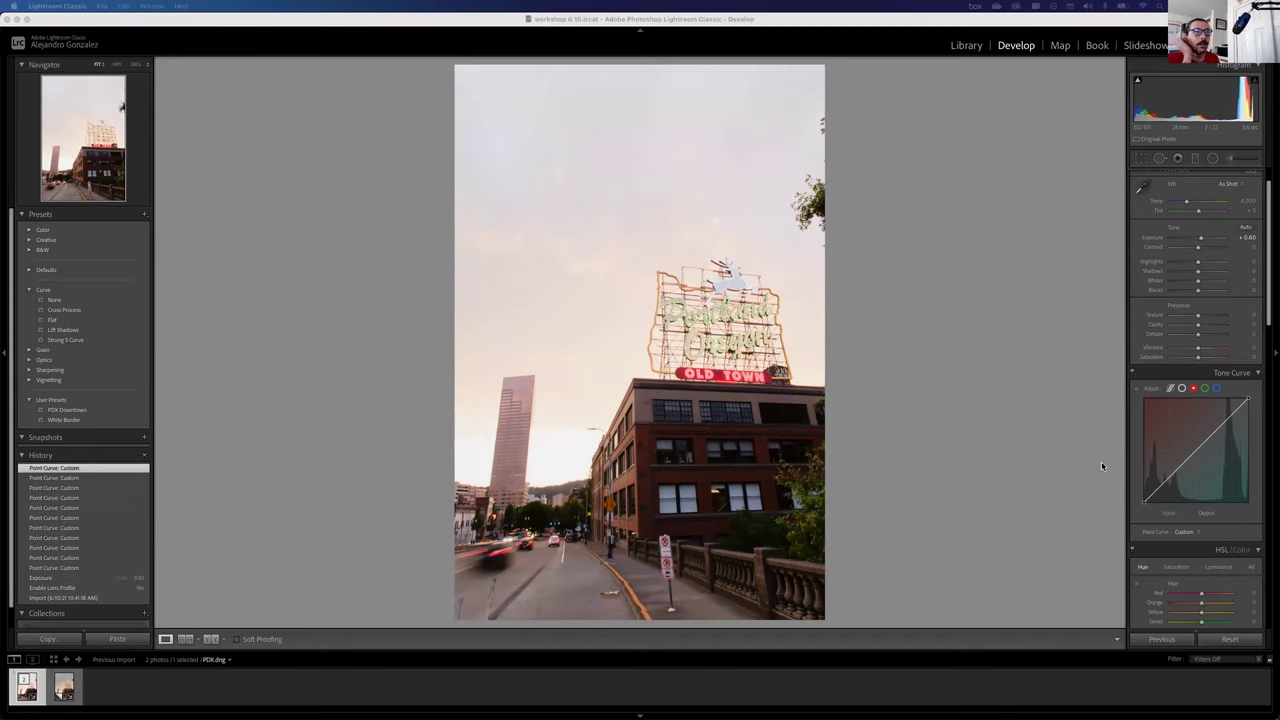
Collapse Tone Curve, toggle it off and on repeatedly, ending on, and view Before.
{"action": "left_click", "coordinate": [1259, 374]}
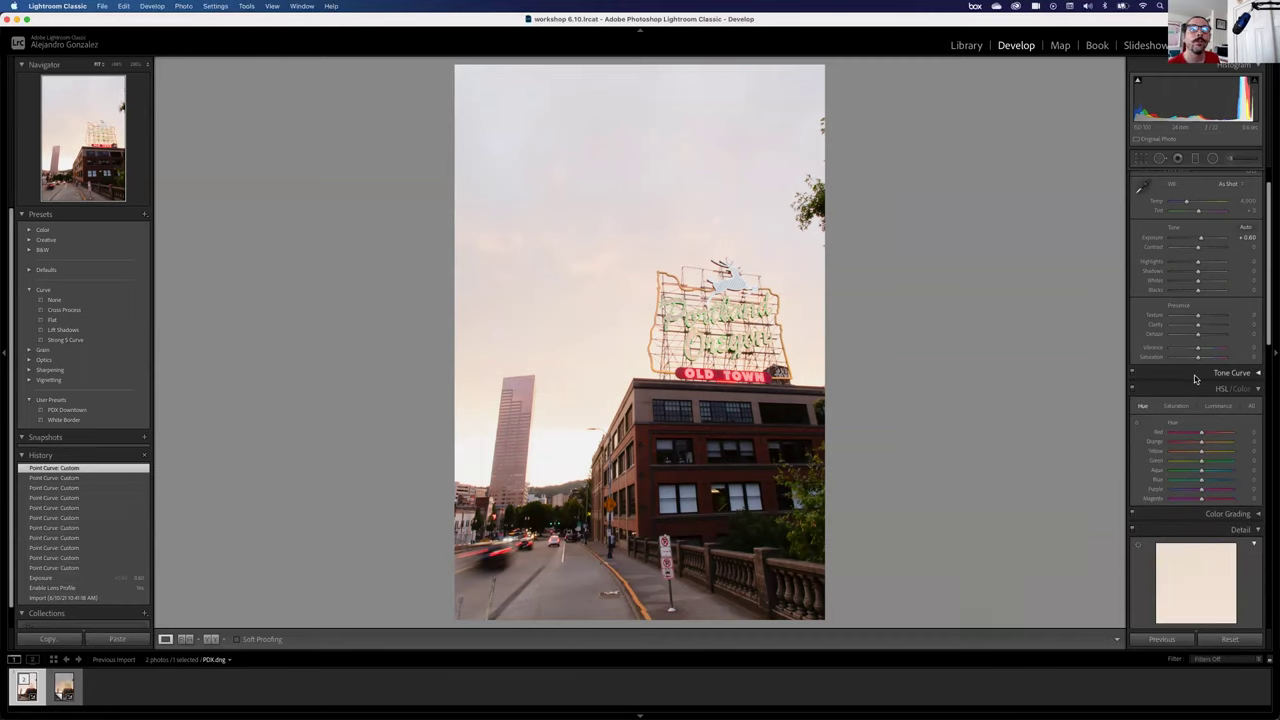
{"action": "left_click", "coordinate": [1133, 377]}
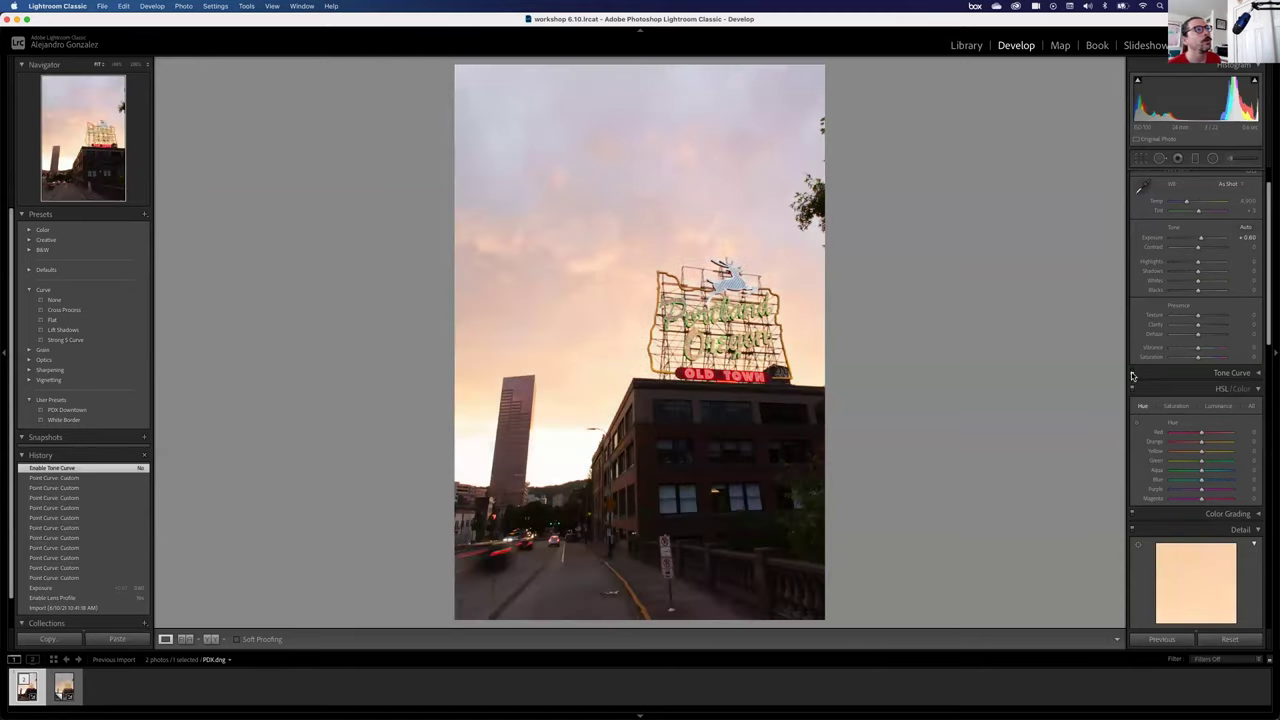
{"action": "left_click", "coordinate": [1133, 375]}
{"action": "left_click", "coordinate": [1133, 375]}
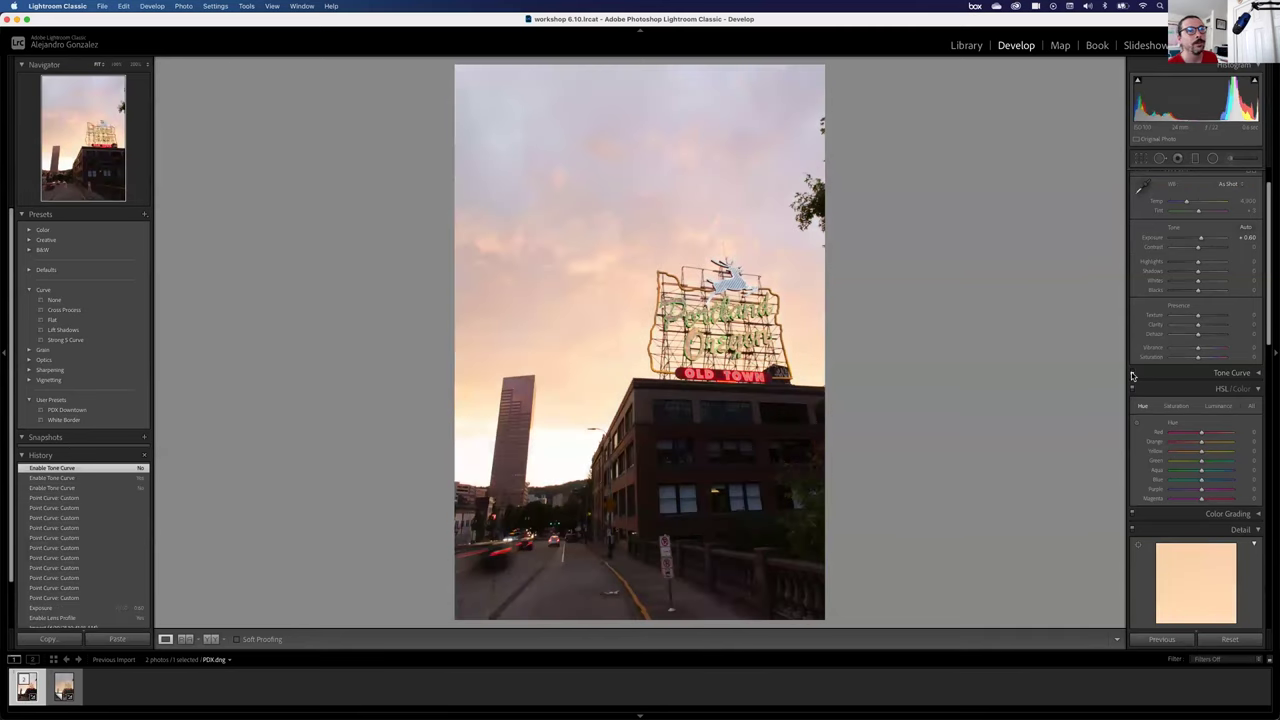
{"action": "left_click", "coordinate": [1133, 375]}
{"action": "left_click", "coordinate": [1133, 375]}
{"action": "left_click", "coordinate": [1133, 375]}
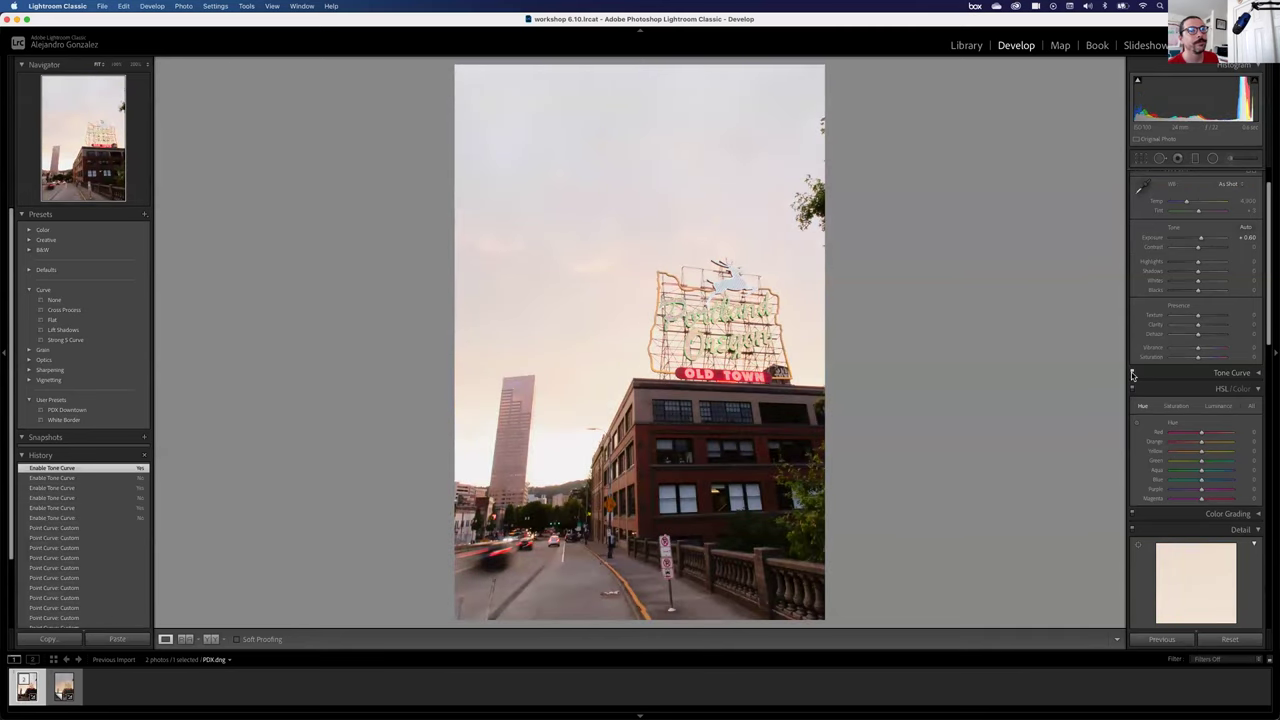
{"action": "left_click", "coordinate": [1133, 375]}
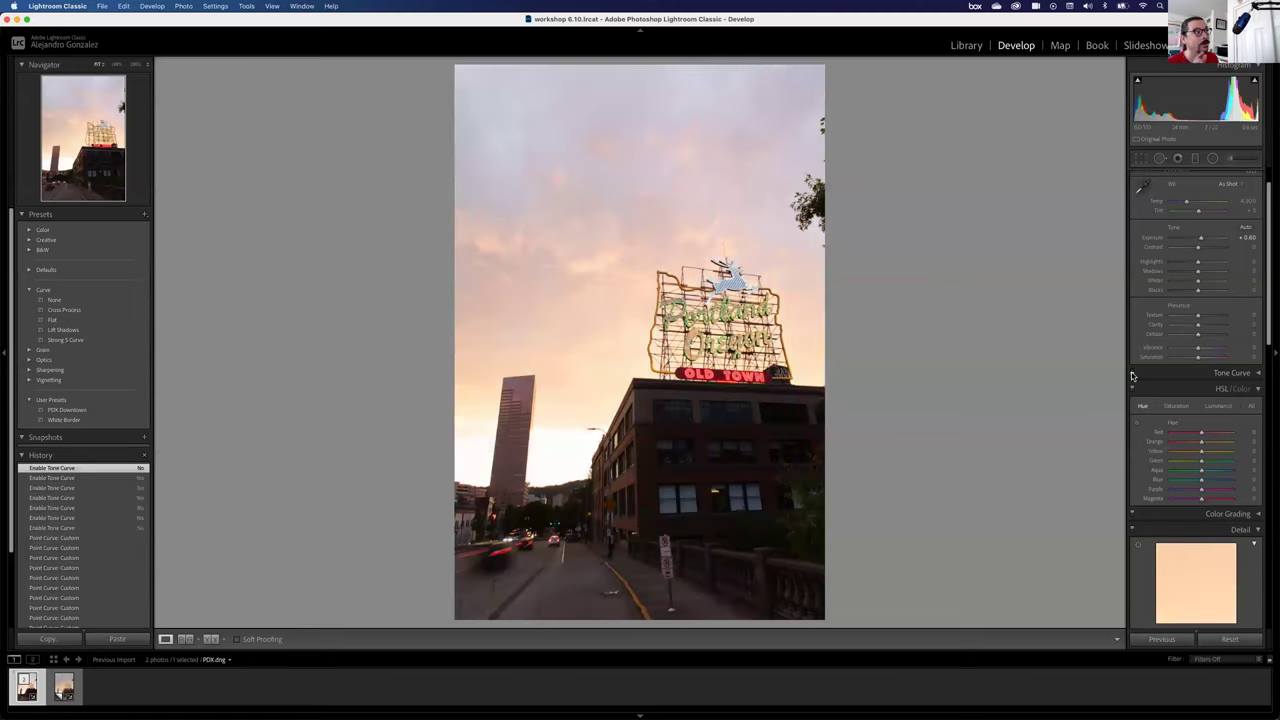
{"action": "left_click", "coordinate": [1133, 375]}
{"action": "left_click", "coordinate": [1133, 375]}
{"action": "left_click", "coordinate": [1133, 375]}
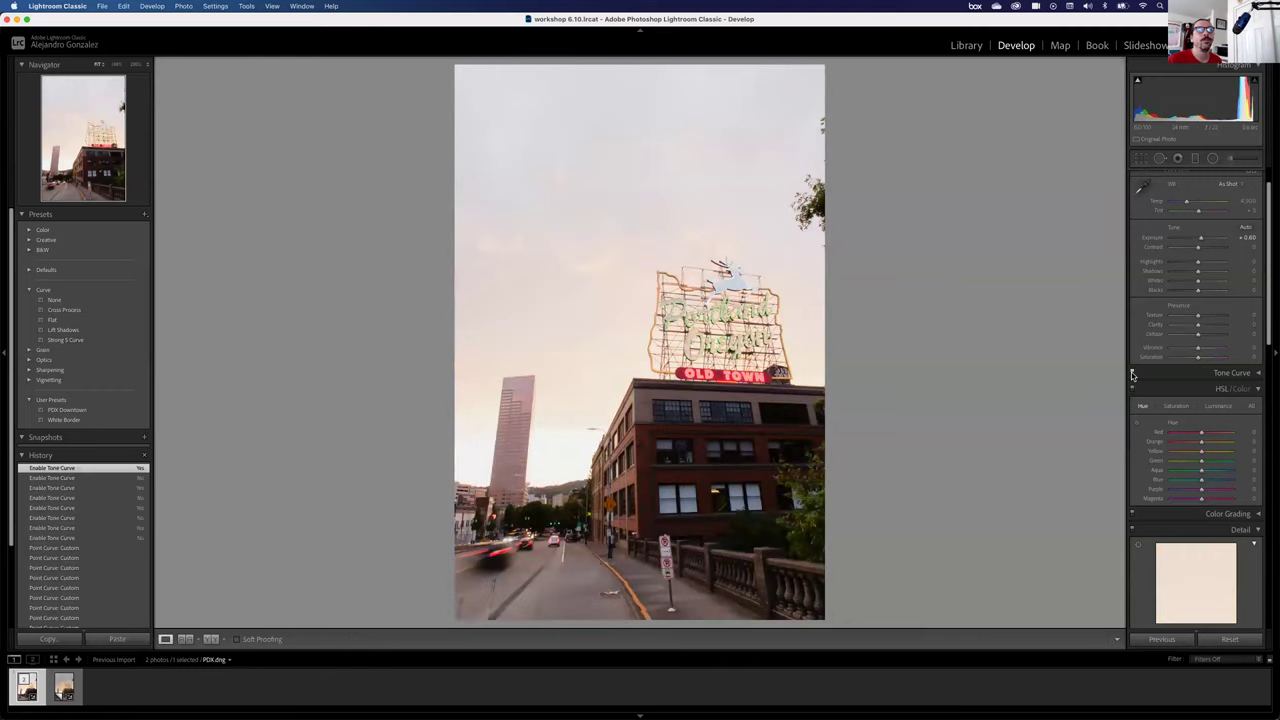
{"action": "key", "text": "backslash"}
{"action": "key", "text": "backslash"}
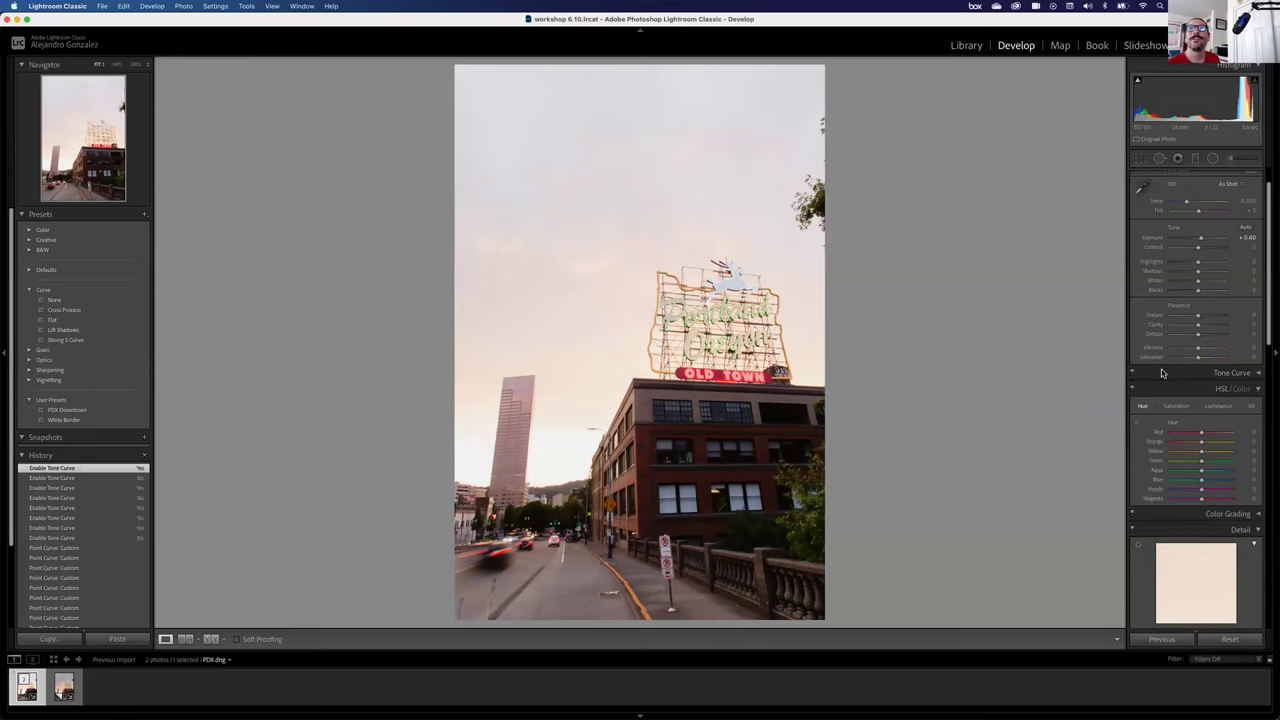
{"action": "scroll", "coordinate": [1163, 372], "scroll_direction": "up", "scroll_amount": 2}
Try Highlights at -100 and back up, then raise Shadows to about +12.
{"action": "left_click_drag", "start_coordinate": [1198, 307], "coordinate": [1164, 301]}
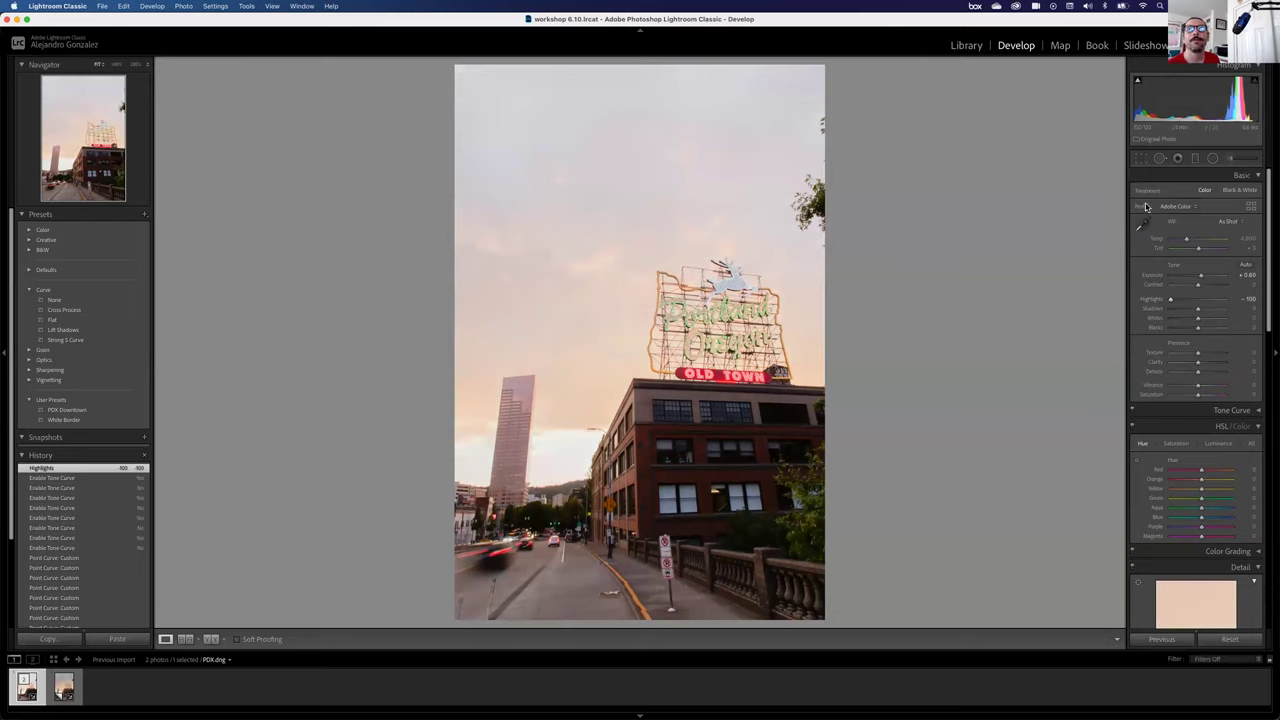
{"action": "mouse_move", "coordinate": [1173, 301]}
{"action": "left_mouse_down"}
{"action": "mouse_move", "coordinate": [1223, 296]}
{"action": "mouse_move", "coordinate": [1146, 310]}
{"action": "mouse_move", "coordinate": [1203, 307]}
{"action": "mouse_move", "coordinate": [1177, 306]}
{"action": "left_mouse_up"}
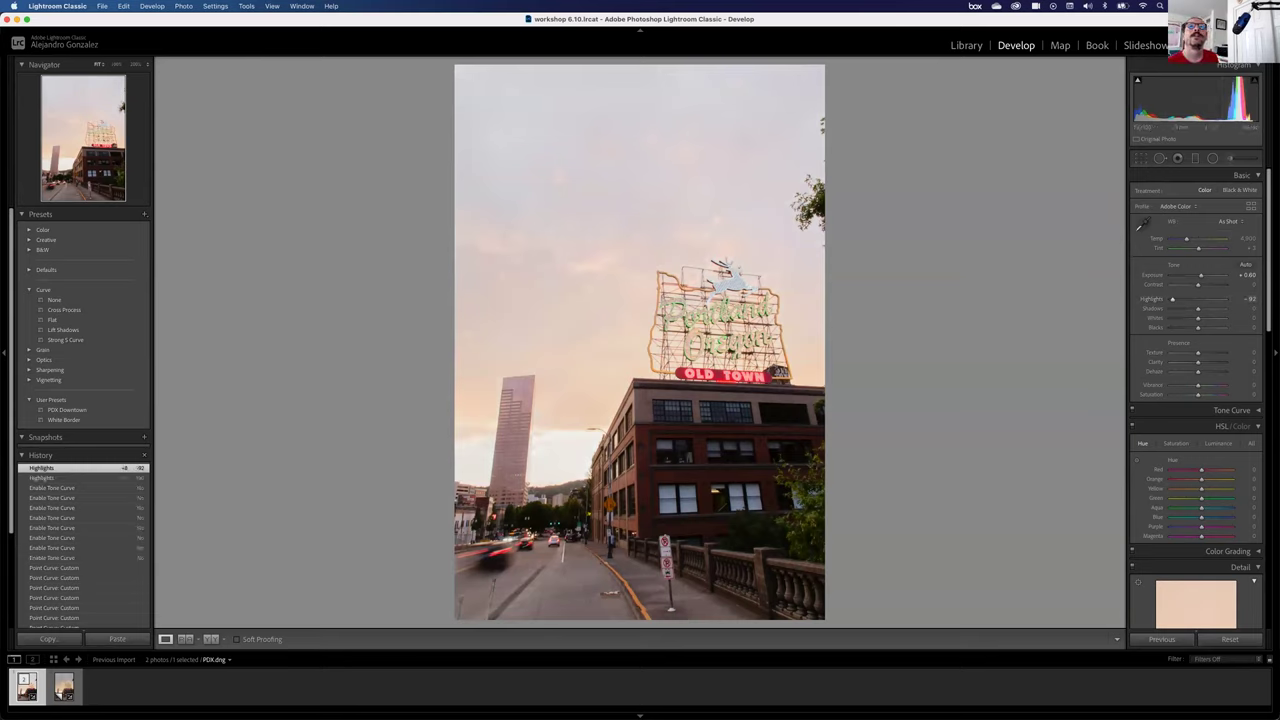
{"action": "mouse_move", "coordinate": [1198, 308]}
{"action": "left_mouse_down"}
{"action": "mouse_move", "coordinate": [1173, 303]}
{"action": "mouse_move", "coordinate": [1200, 313]}
{"action": "left_mouse_up"}
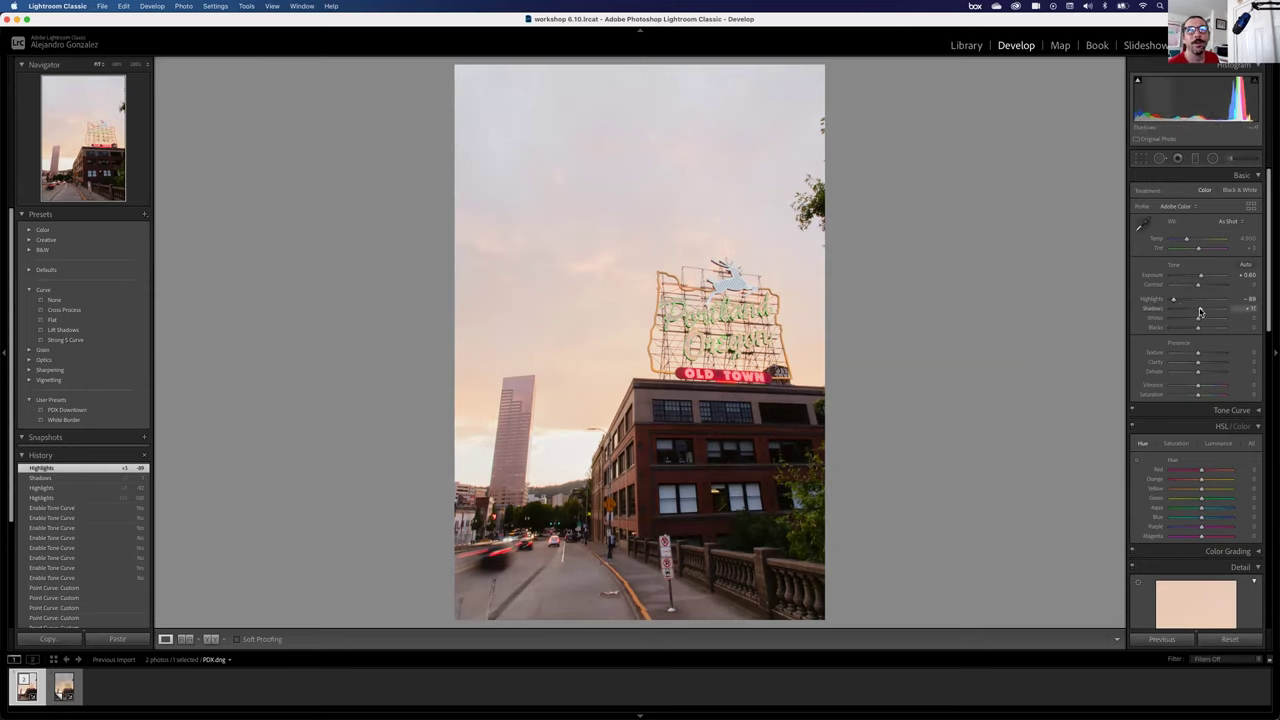
{"action": "left_click_drag", "start_coordinate": [1201, 313], "coordinate": [1200, 313]}
Re-expand the Basic panel, drop Highlights from +100 to -100, and fine-tune Shadows.
{"action": "left_click", "coordinate": [1259, 175]}
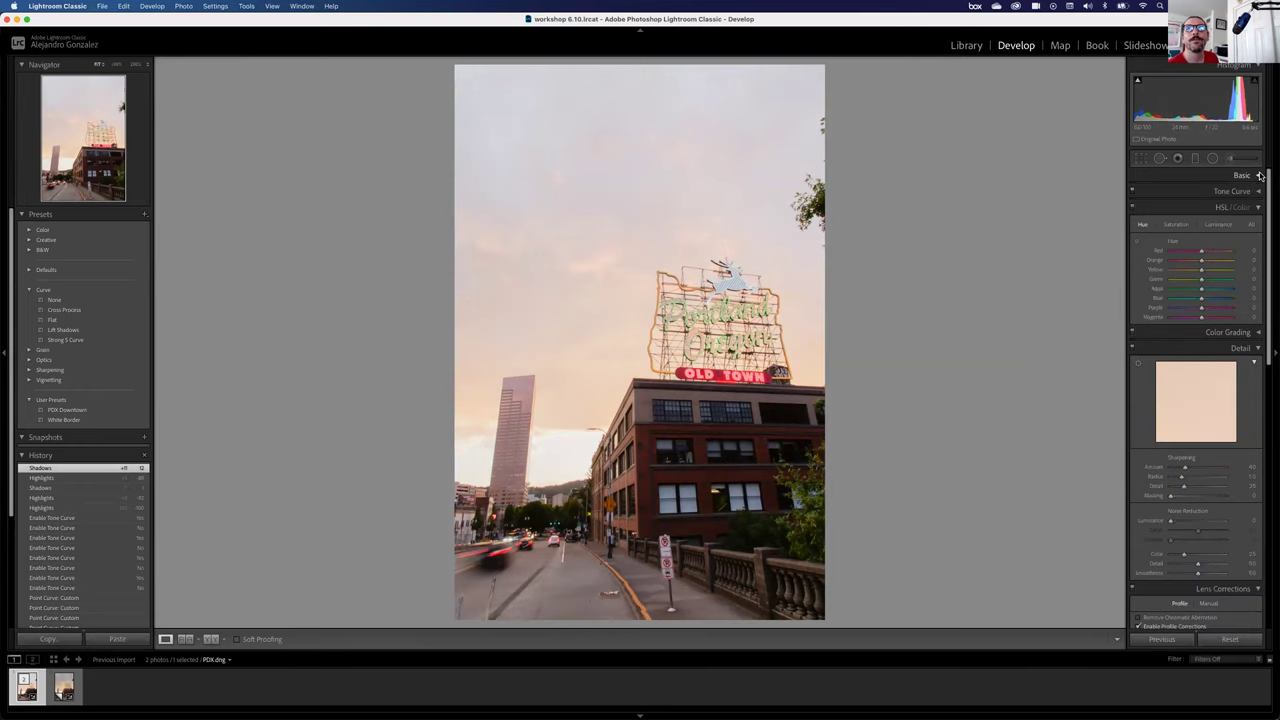
{"action": "left_click", "coordinate": [1259, 175]}
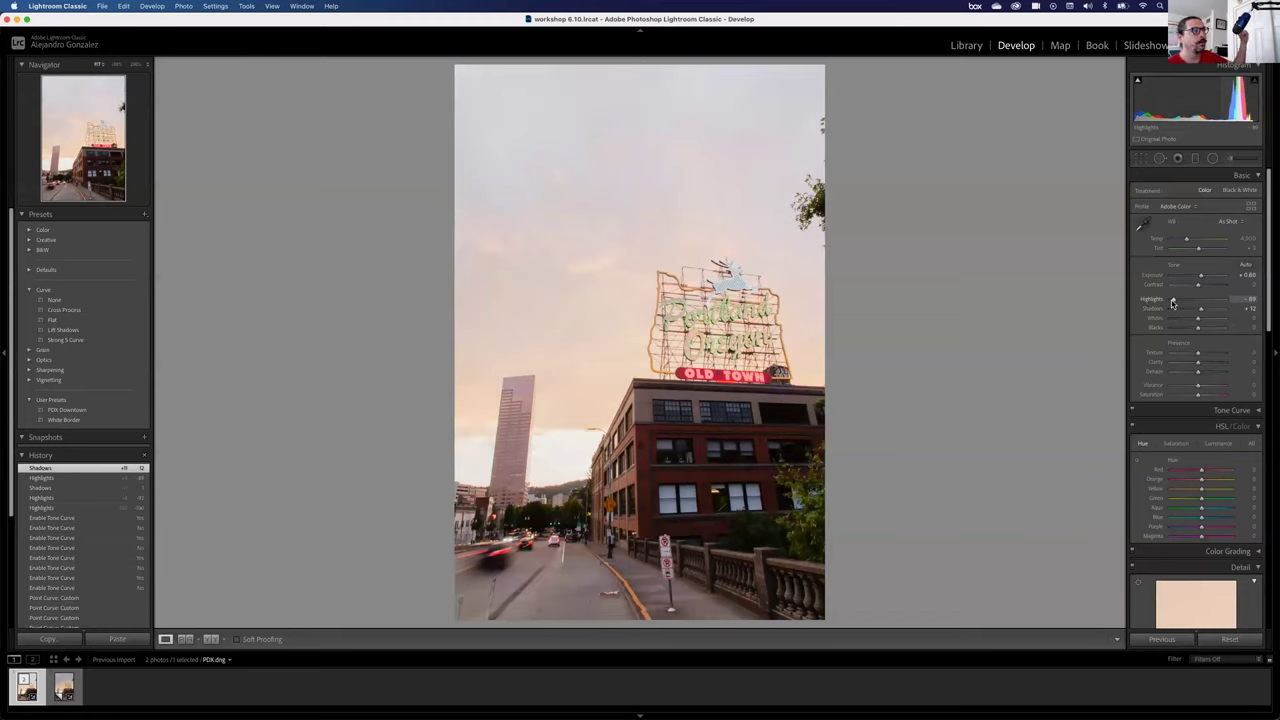
{"action": "left_click_drag", "start_coordinate": [1173, 303], "coordinate": [1233, 298]}
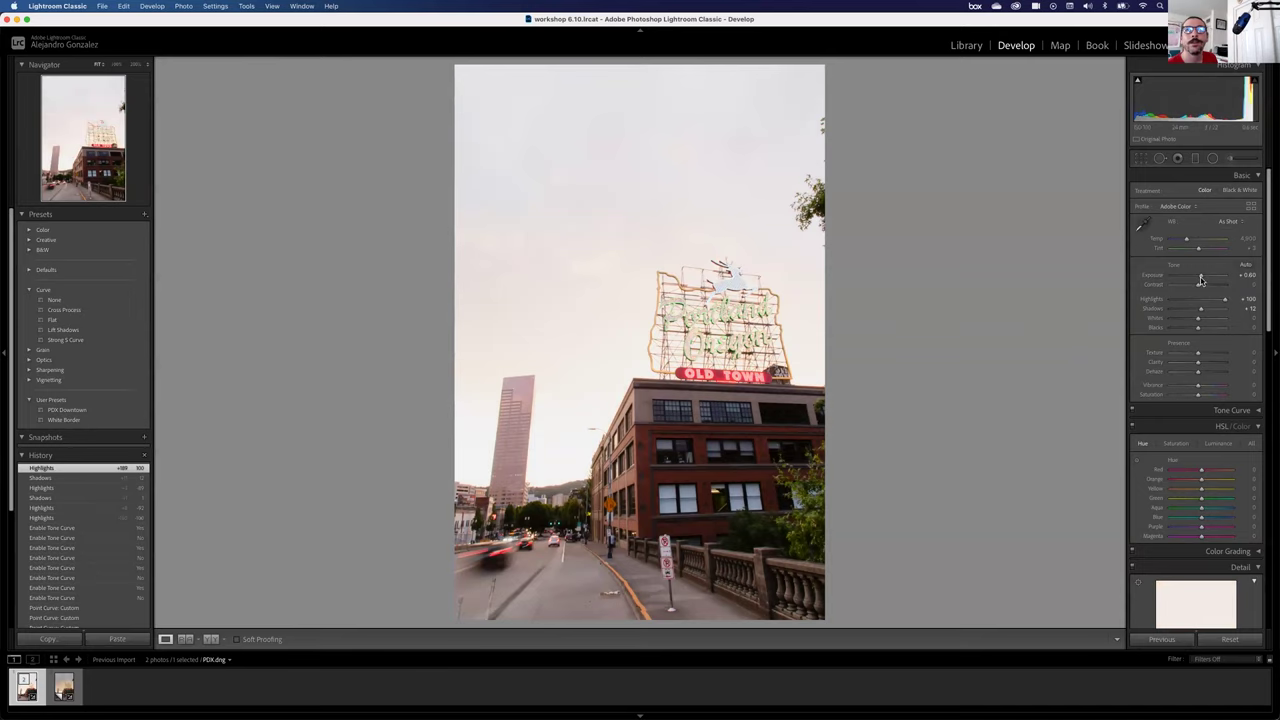
{"action": "left_click_drag", "start_coordinate": [1227, 302], "coordinate": [1140, 306]}
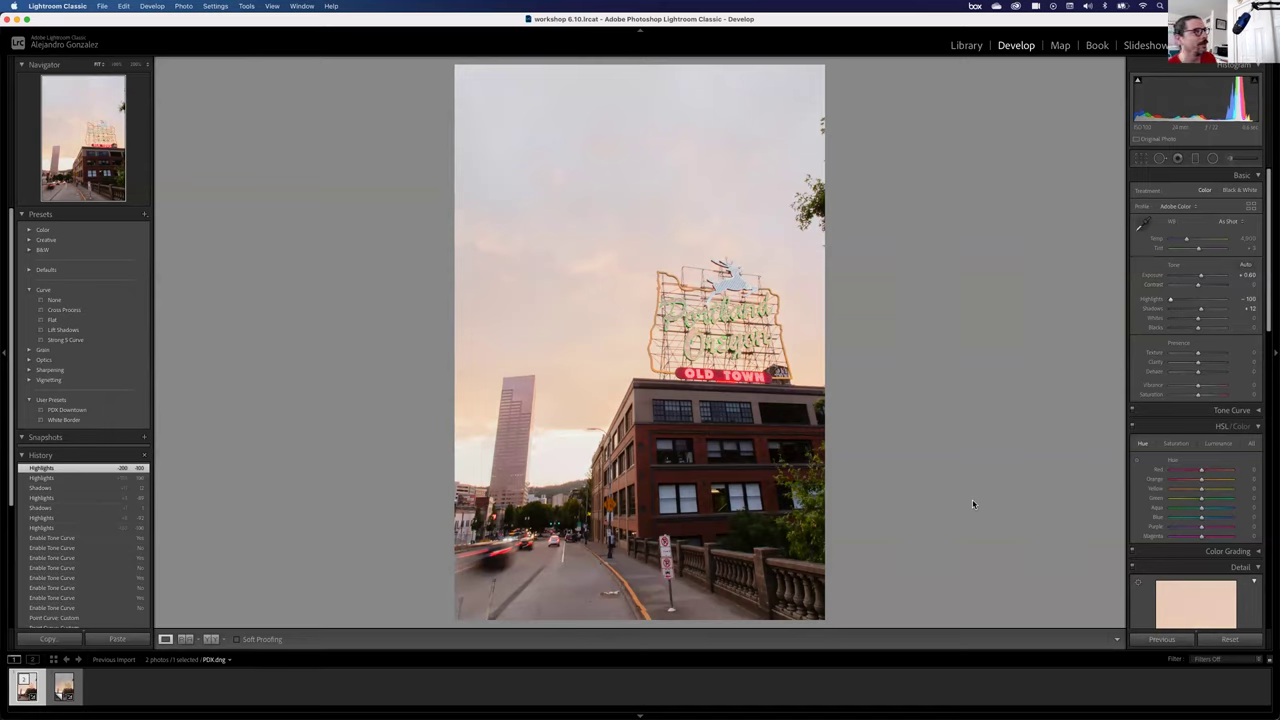
{"action": "mouse_move", "coordinate": [1203, 309]}
{"action": "left_mouse_down"}
{"action": "mouse_move", "coordinate": [1172, 310]}
{"action": "mouse_move", "coordinate": [1204, 310]}
{"action": "left_mouse_up"}
Reset Shadows then set about +13, reset Whites to 0, and lower Blacks to about -35.
{"action": "double_click", "coordinate": [1153, 311]}
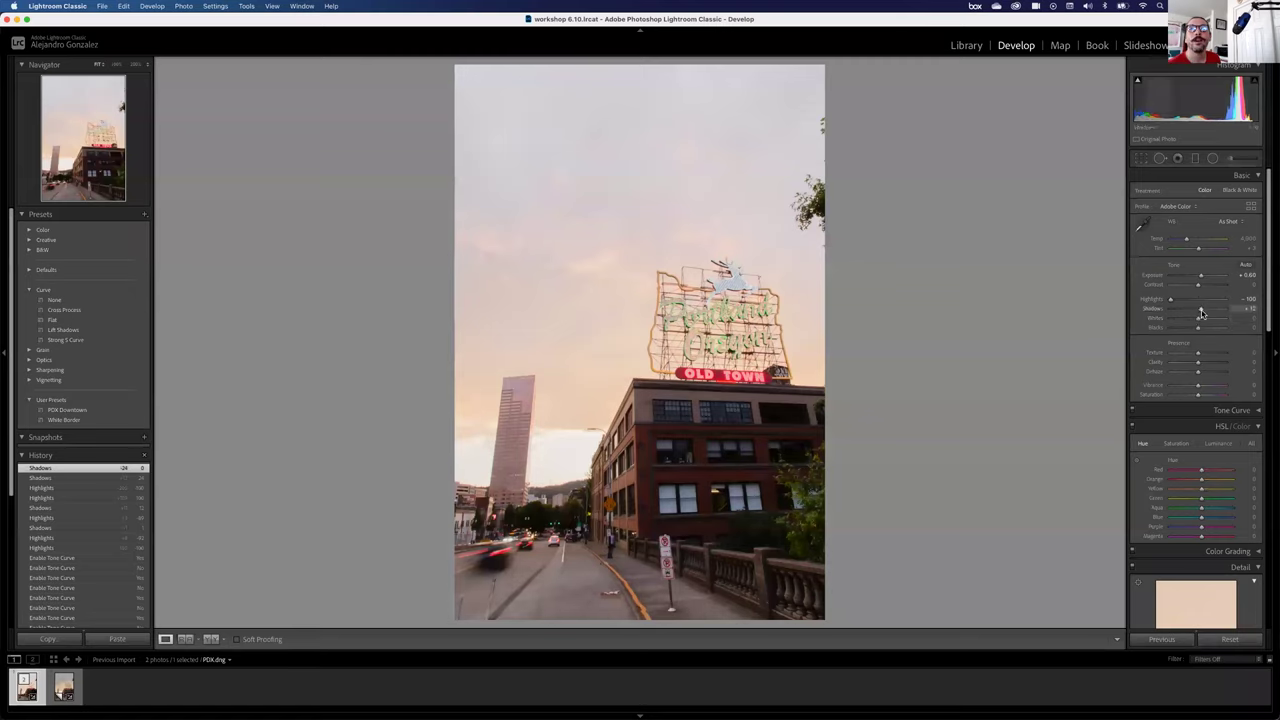
{"action": "left_click_drag", "start_coordinate": [1202, 318], "coordinate": [1172, 330]}
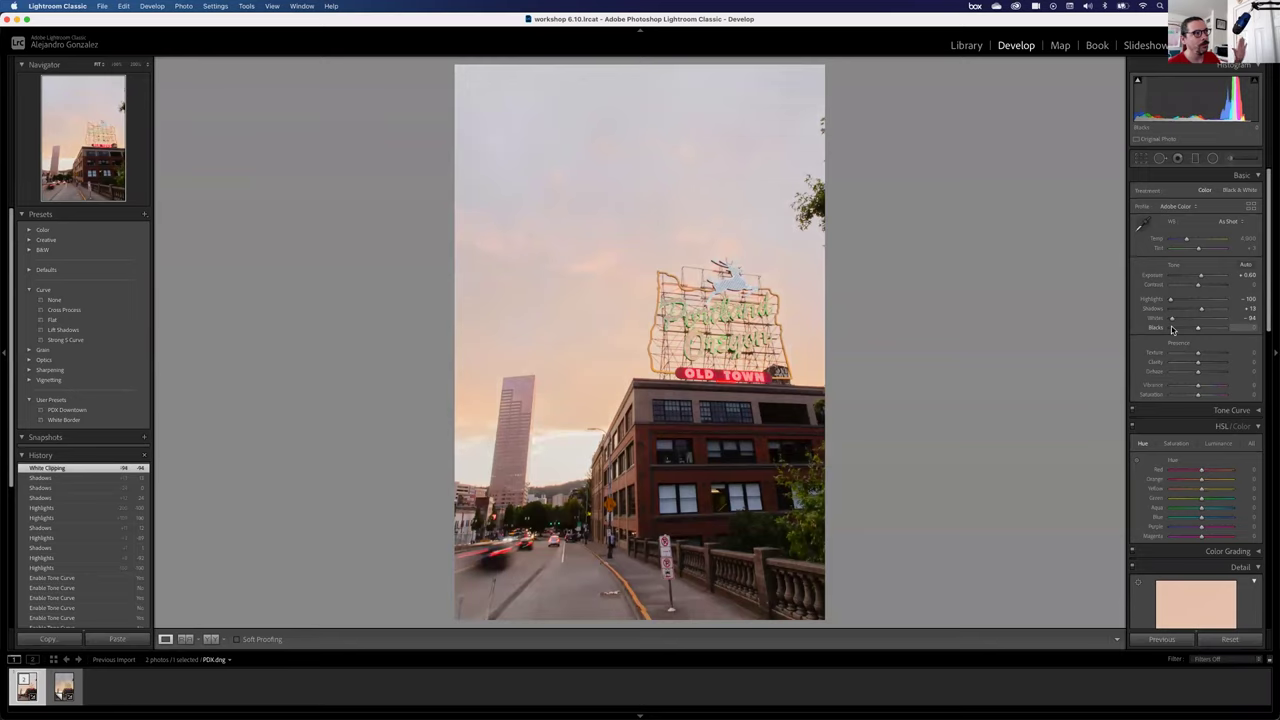
{"action": "double_click", "coordinate": [1184, 320]}
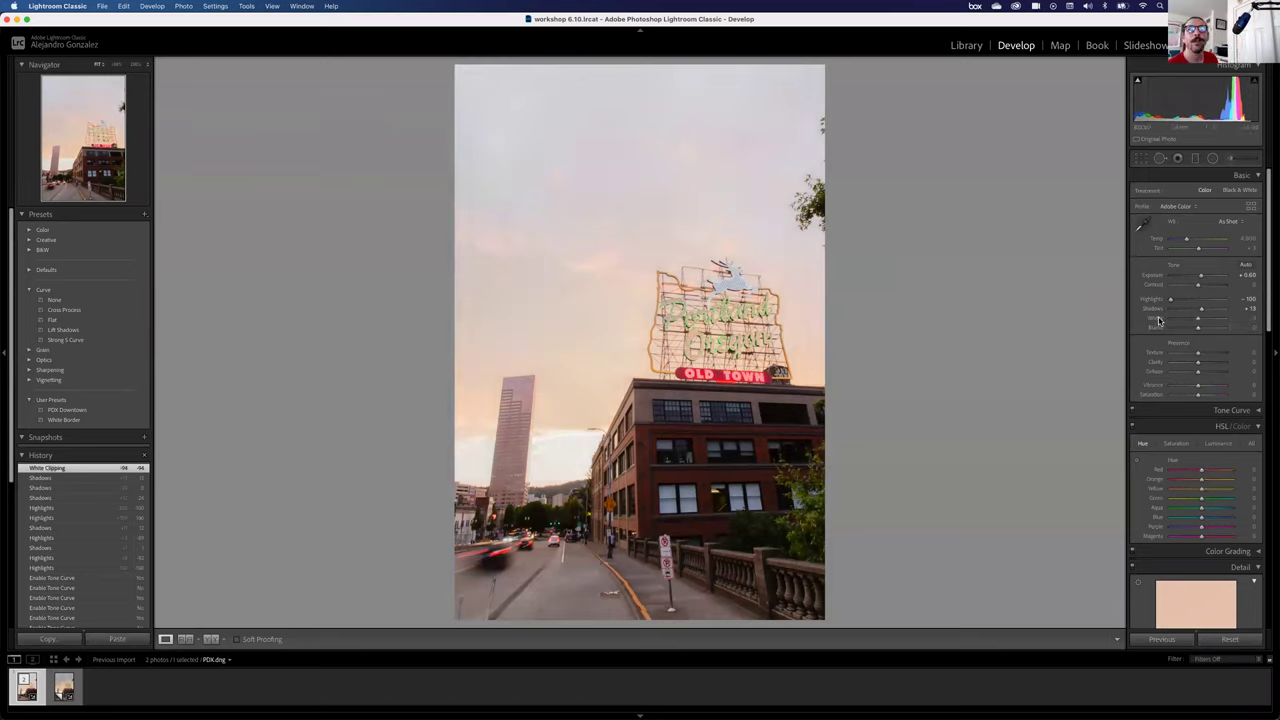
{"action": "left_click_drag", "start_coordinate": [1198, 331], "coordinate": [1194, 331]}
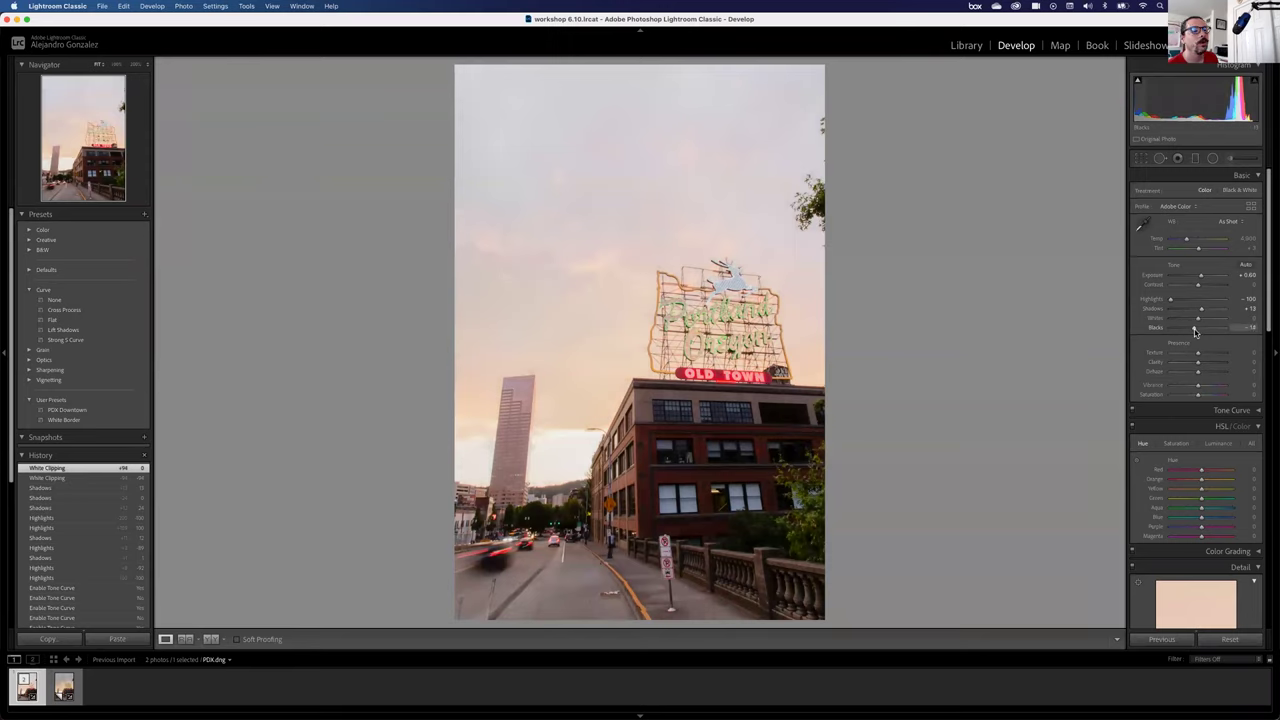
{"action": "left_click_drag", "start_coordinate": [1195, 331], "coordinate": [1194, 331]}
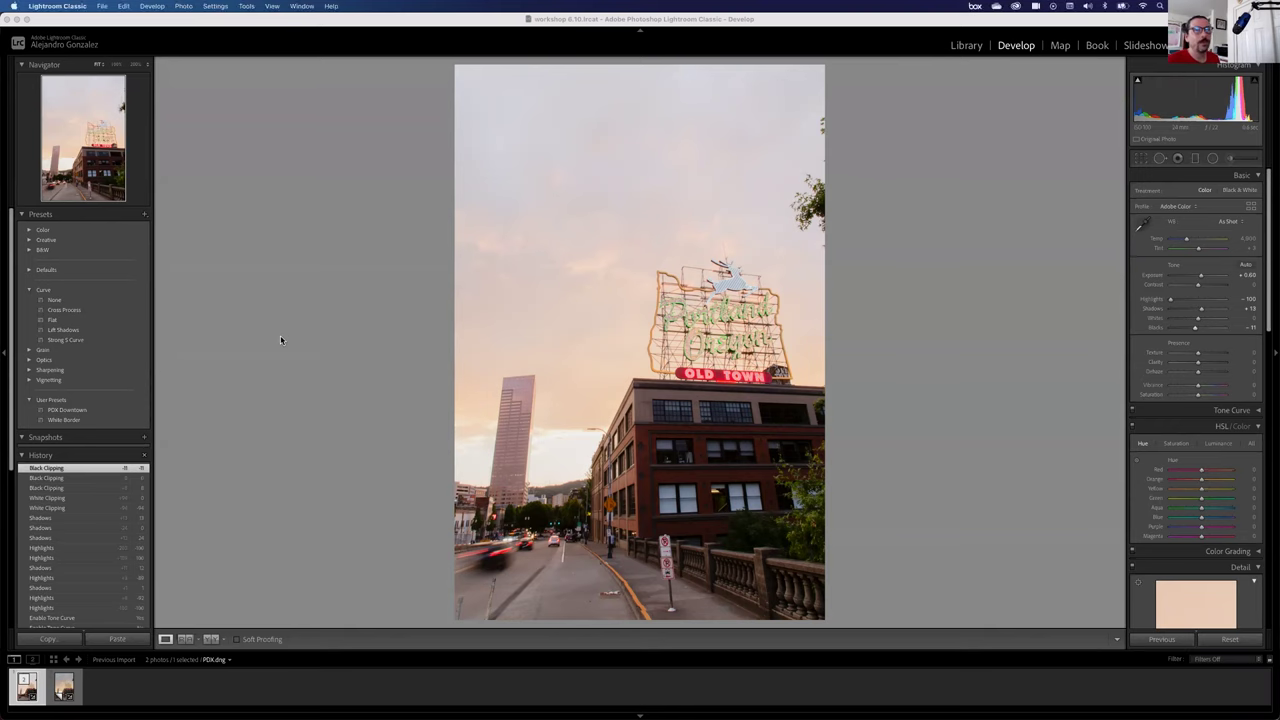
{"action": "key", "text": "backslash"}
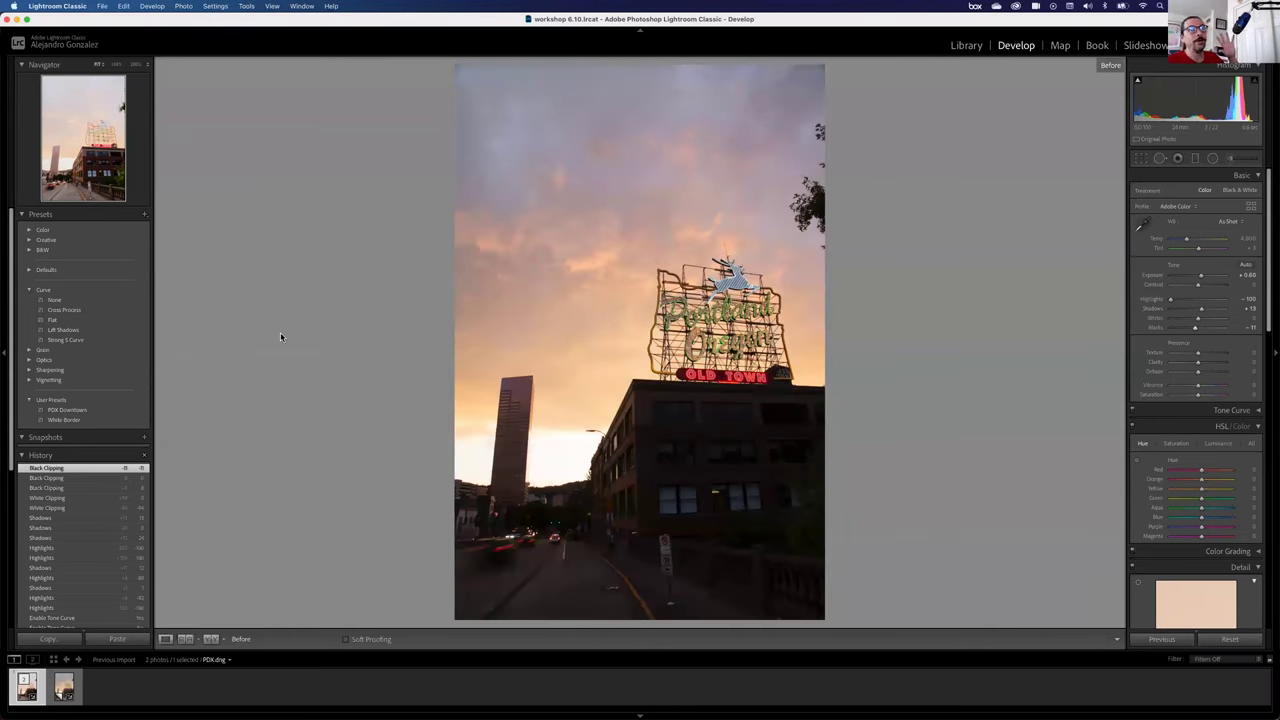
{"action": "key", "text": "backslash"}
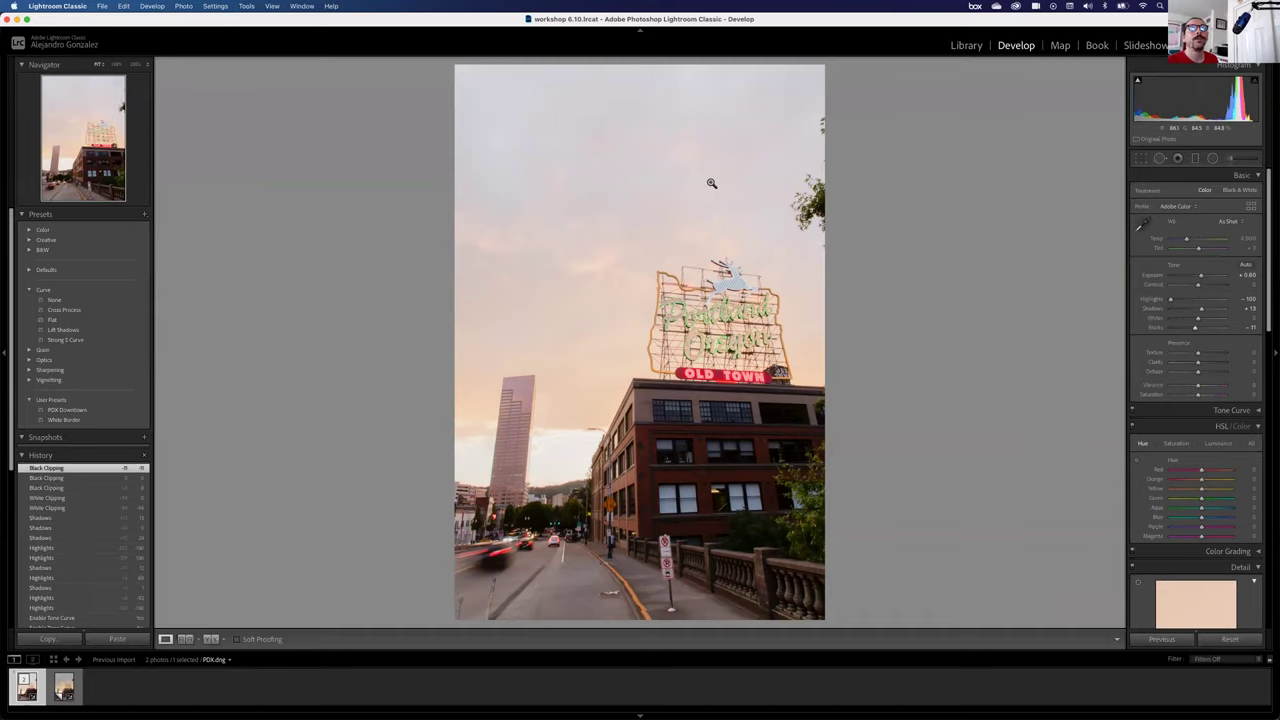
Zoom to 100% on the upper sky and pan toward its right edge to check for dust.
{"action": "left_click", "coordinate": [577, 139]}
{"action": "left_click_drag", "start_coordinate": [408, 566], "coordinate": [481, 152]}
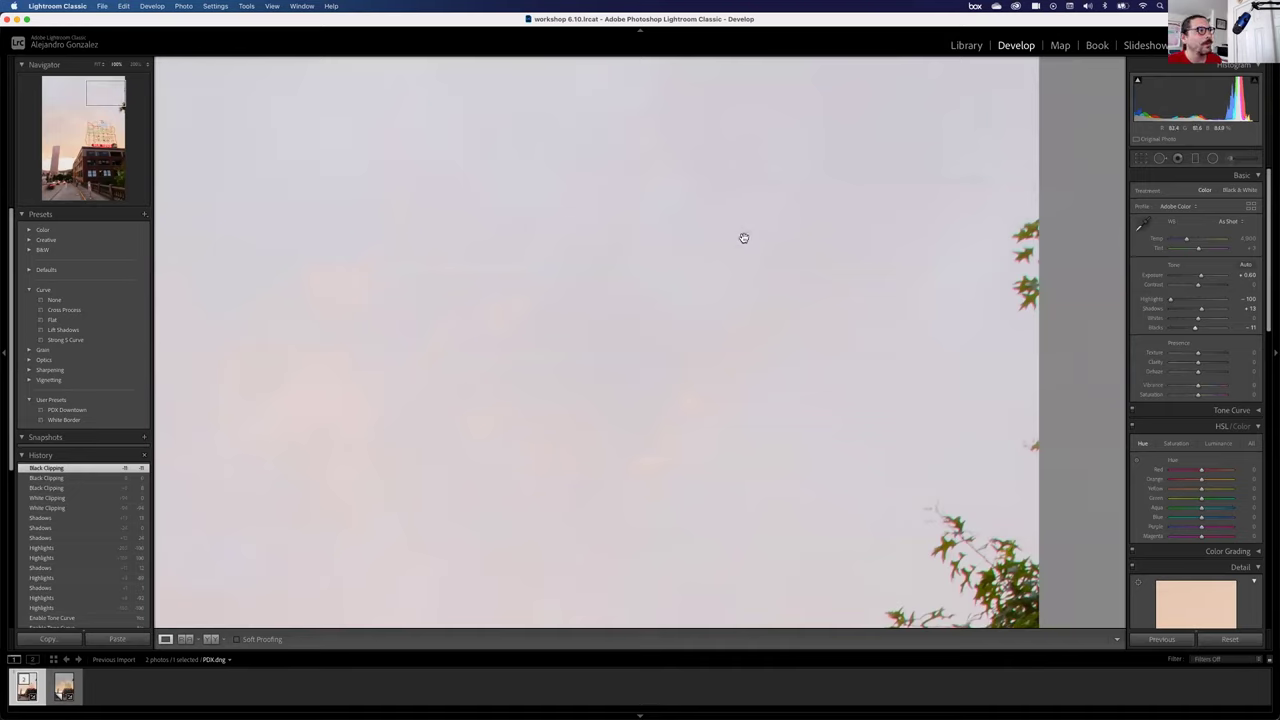
{"action": "left_click_drag", "start_coordinate": [506, 234], "coordinate": [968, 235]}
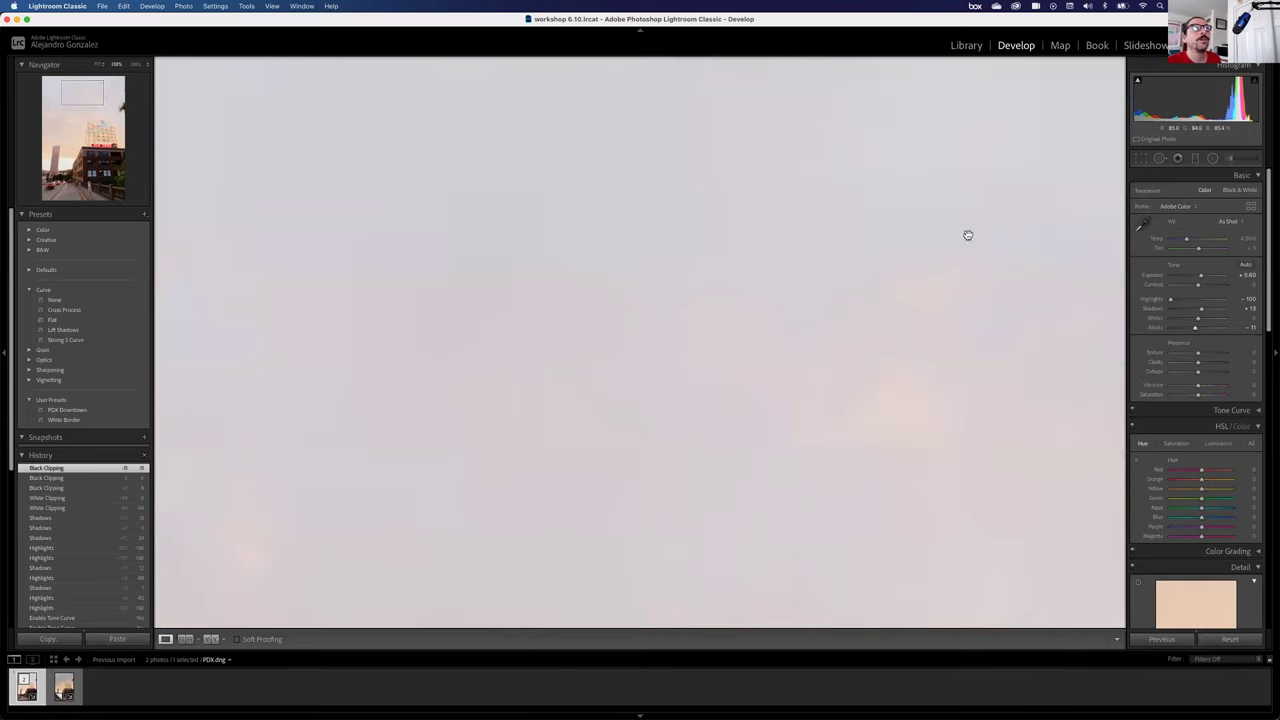
{"action": "left_click", "coordinate": [440, 243]}
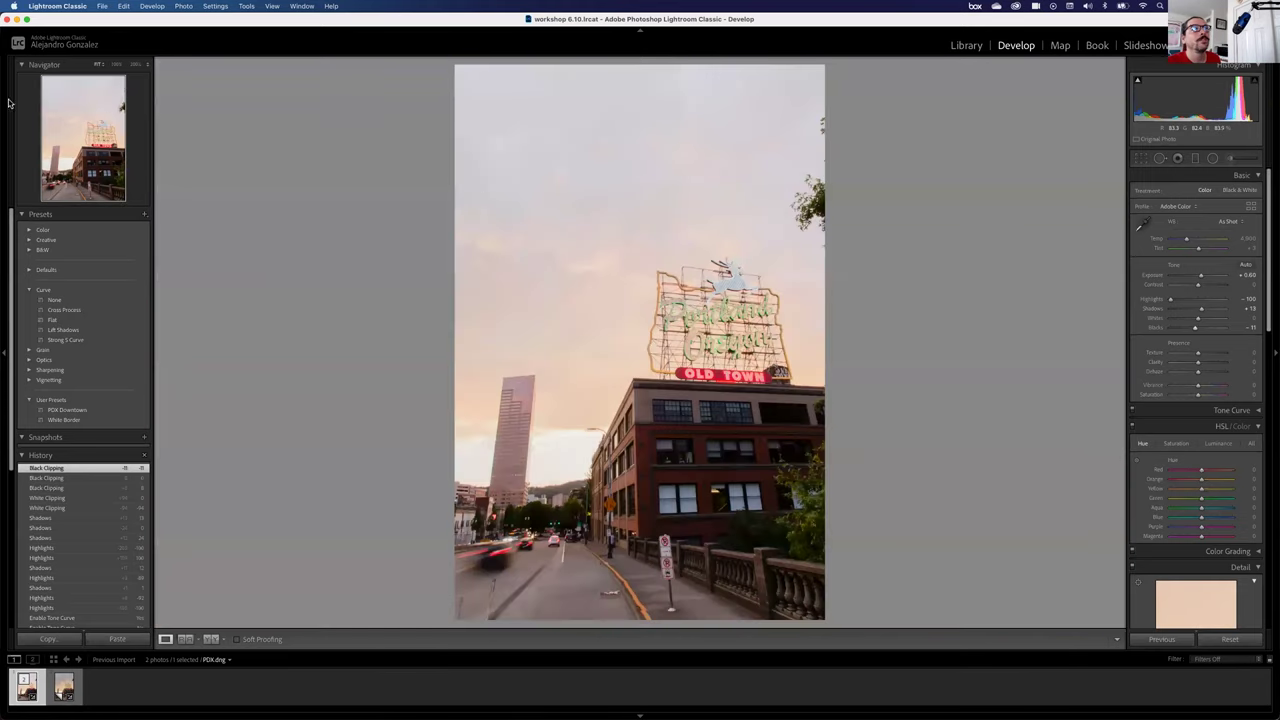
Zoom to 100% on the top-left sky and pan around the sky and buildings inspecting for dust.
{"action": "left_click", "coordinate": [497, 132]}
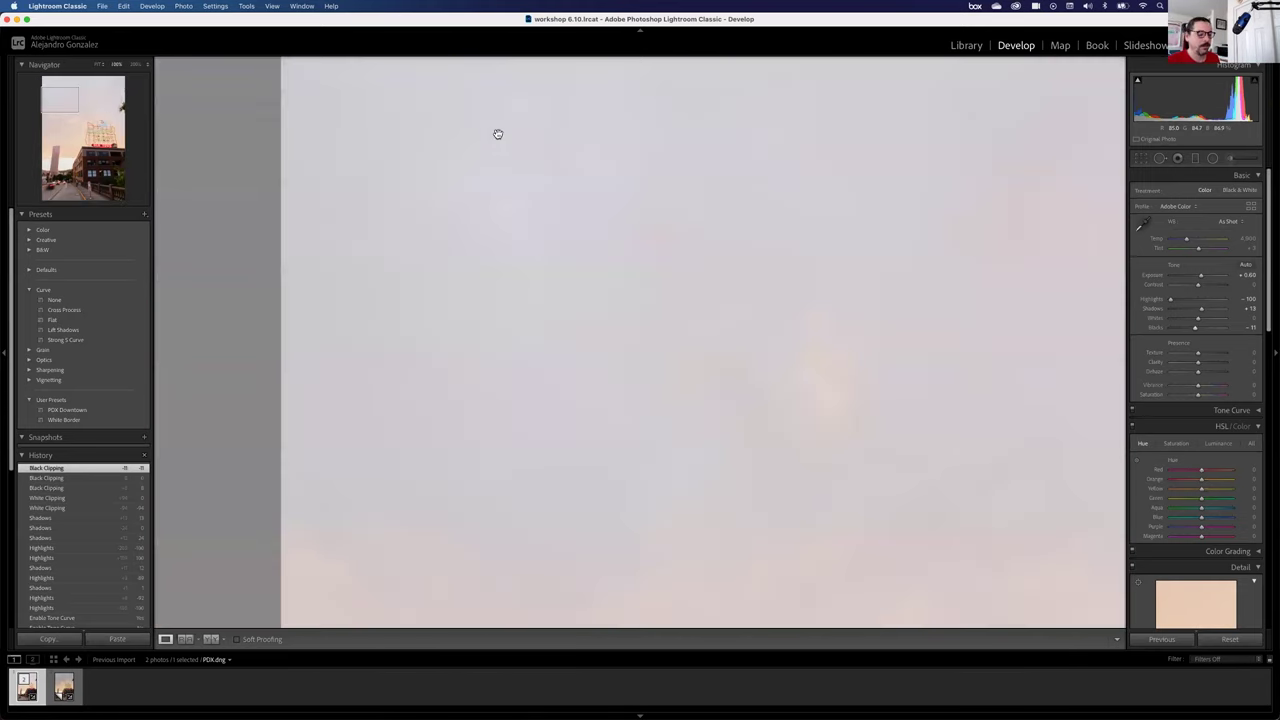
{"action": "left_click_drag", "start_coordinate": [494, 131], "coordinate": [554, 390]}
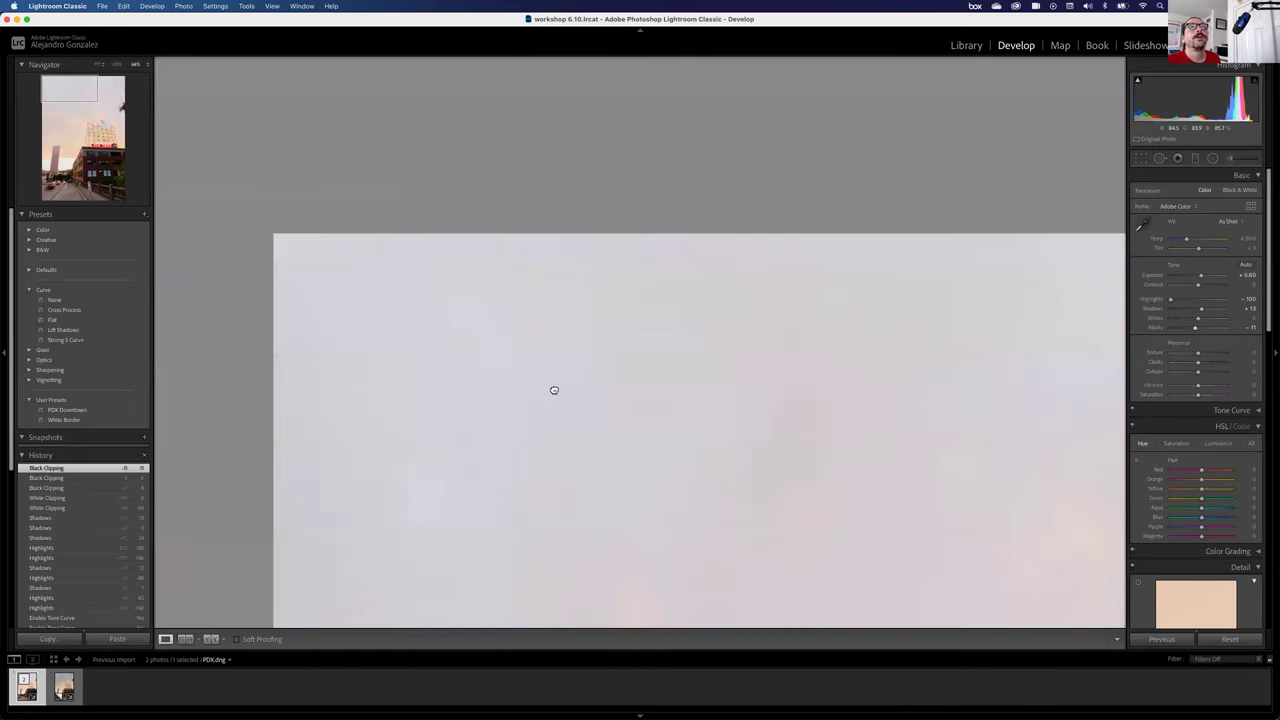
{"action": "scroll", "coordinate": [554, 390], "scroll_direction": "down", "scroll_amount": 10}
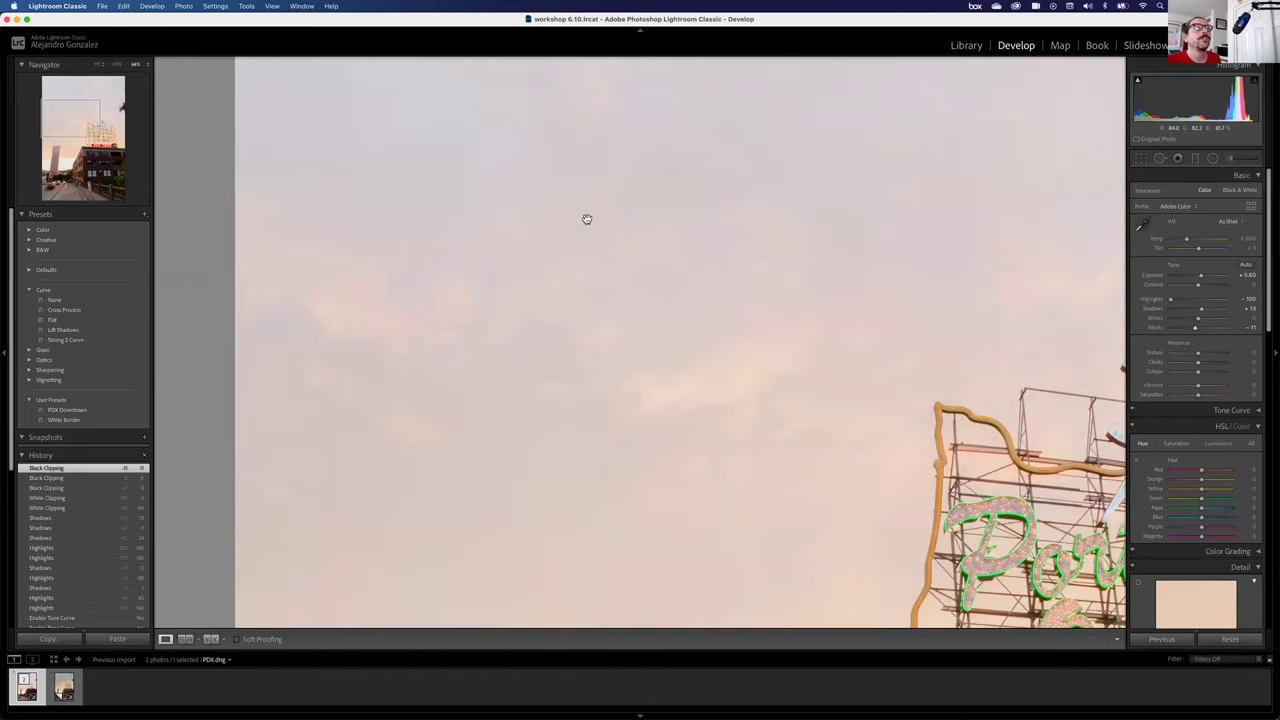
{"action": "scroll", "coordinate": [620, 180], "scroll_direction": "down", "scroll_amount": 5}
{"action": "scroll", "coordinate": [620, 180], "scroll_direction": "right", "scroll_amount": 5}
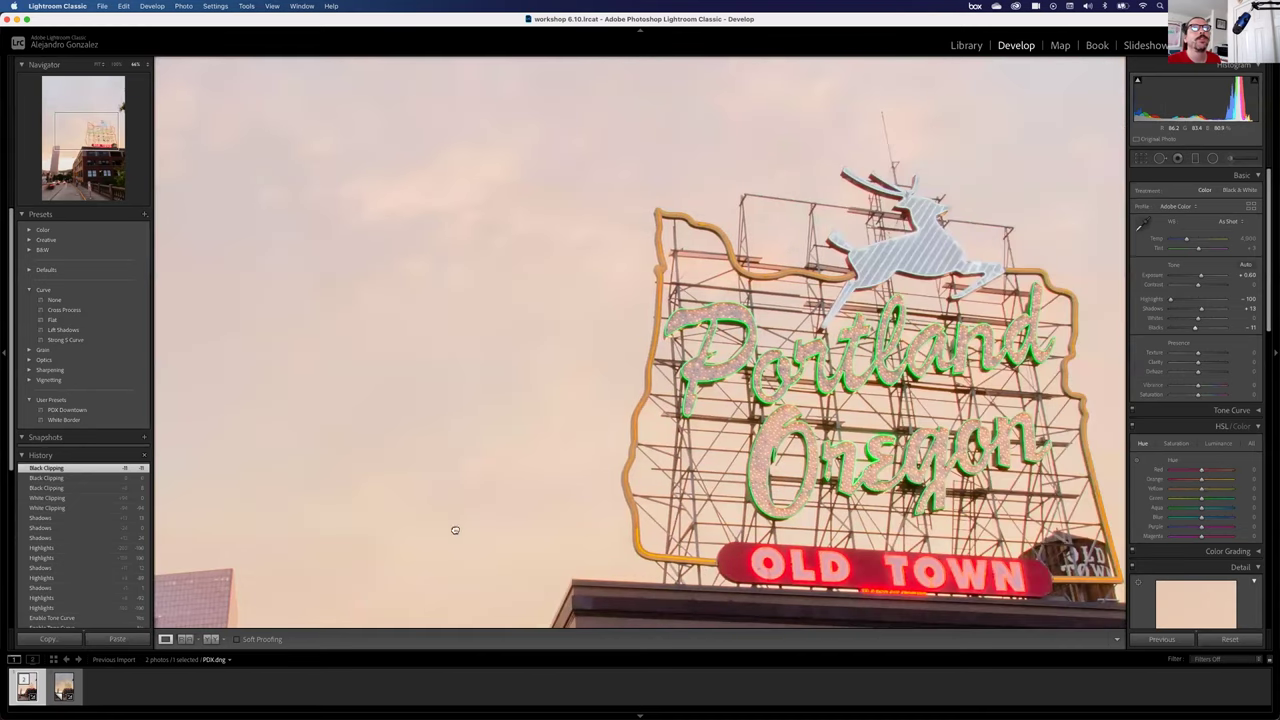
{"action": "scroll", "coordinate": [494, 466], "scroll_direction": "up", "scroll_amount": 10}
{"action": "scroll", "coordinate": [480, 554], "scroll_direction": "down", "scroll_amount": 5}
{"action": "scroll", "coordinate": [610, 254], "scroll_direction": "down", "scroll_amount": 5}
{"action": "scroll", "coordinate": [703, 115], "scroll_direction": "down", "scroll_amount": 3}
{"action": "scroll", "coordinate": [703, 115], "scroll_direction": "left", "scroll_amount": 2}
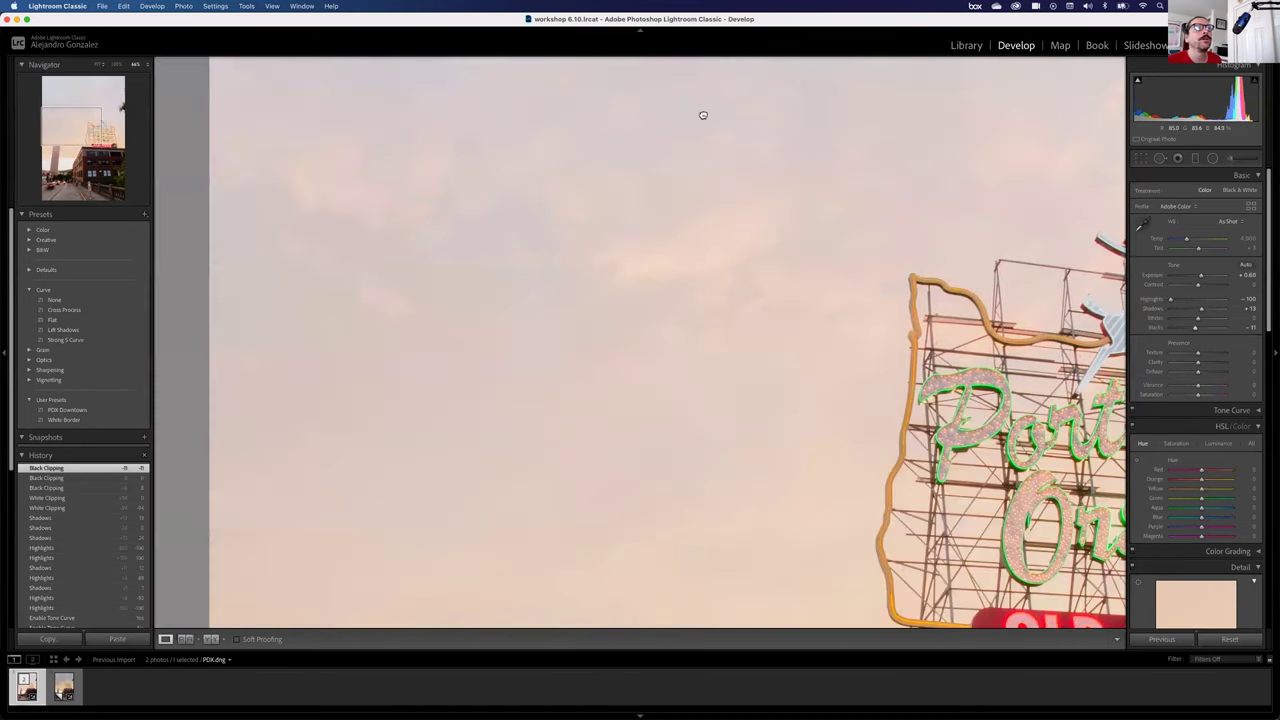
{"action": "left_click_drag", "start_coordinate": [586, 434], "coordinate": [642, 188]}
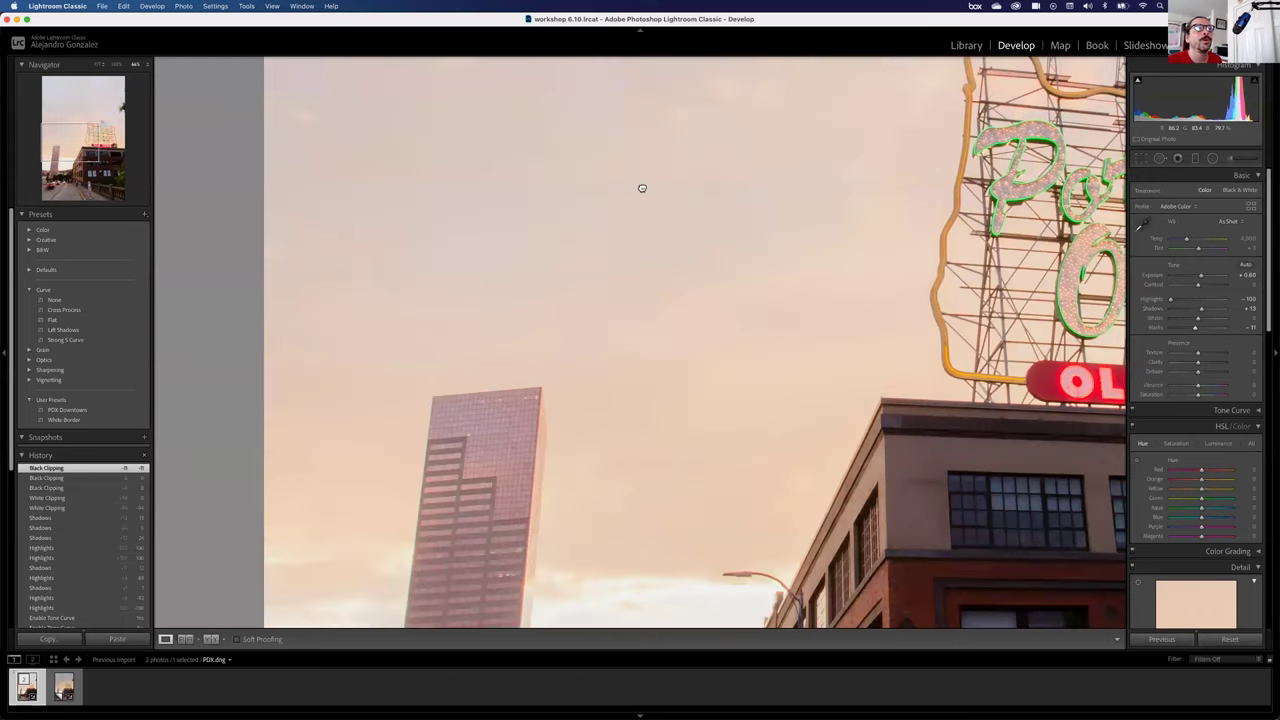
{"action": "scroll", "coordinate": [517, 314], "scroll_direction": "up", "scroll_amount": 1}
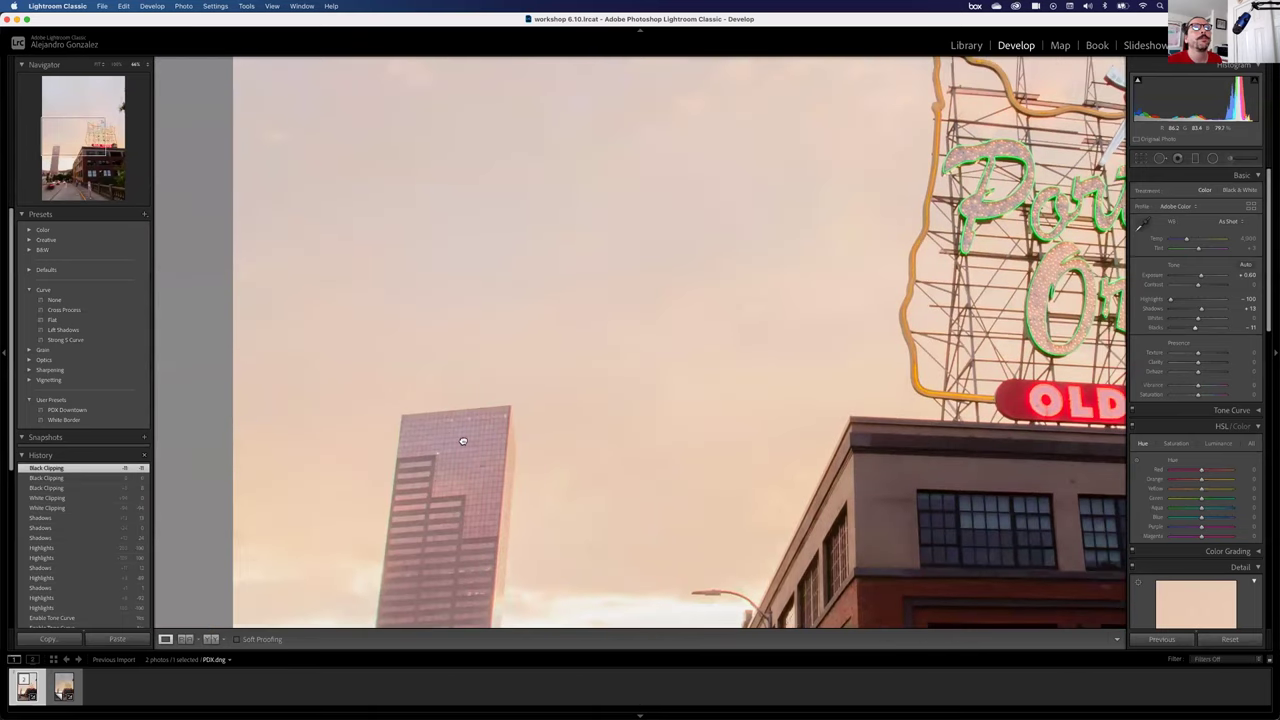
{"action": "scroll", "coordinate": [409, 551], "scroll_direction": "up", "scroll_amount": 5}
{"action": "scroll", "coordinate": [490, 428], "scroll_direction": "up", "scroll_amount": 10}
{"action": "scroll", "coordinate": [554, 431], "scroll_direction": "right", "scroll_amount": 3}
{"action": "scroll", "coordinate": [739, 305], "scroll_direction": "up", "scroll_amount": 2}
{"action": "scroll", "coordinate": [739, 305], "scroll_direction": "right", "scroll_amount": 4}
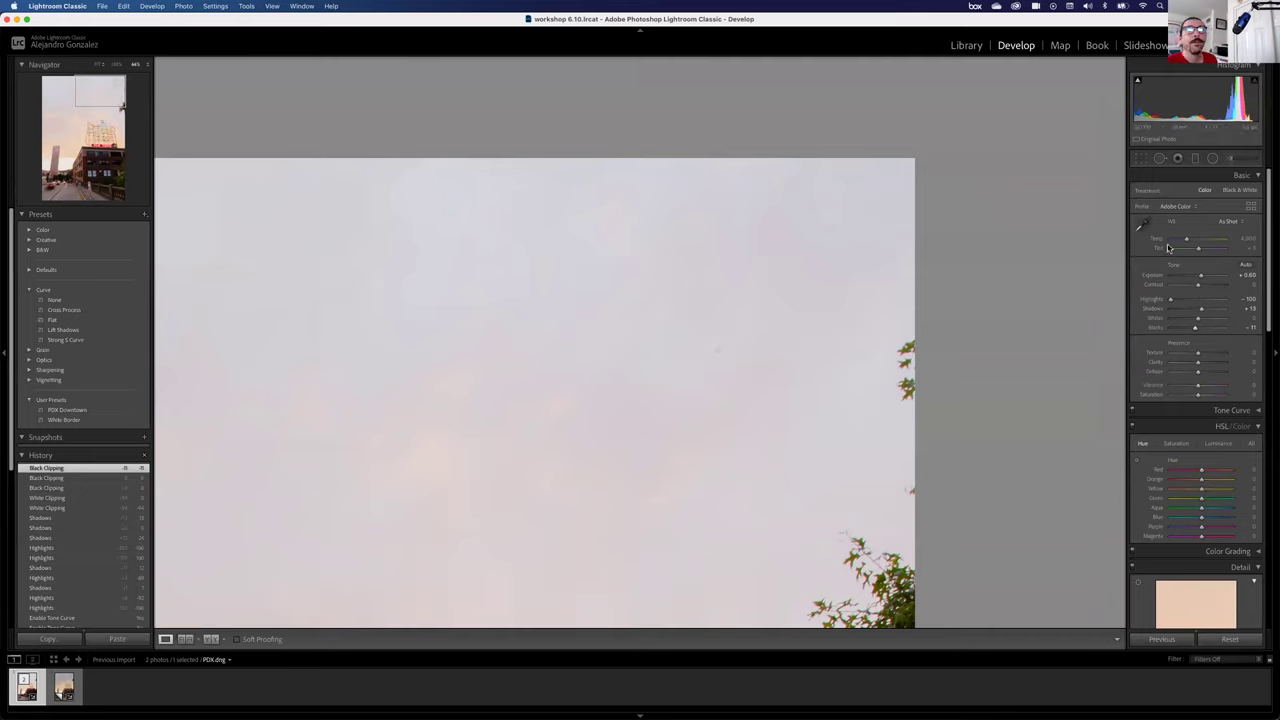
With Spot Removal, paint a Heal spot on the road surface beside the curbside debris.
{"action": "left_click", "coordinate": [1160, 160]}
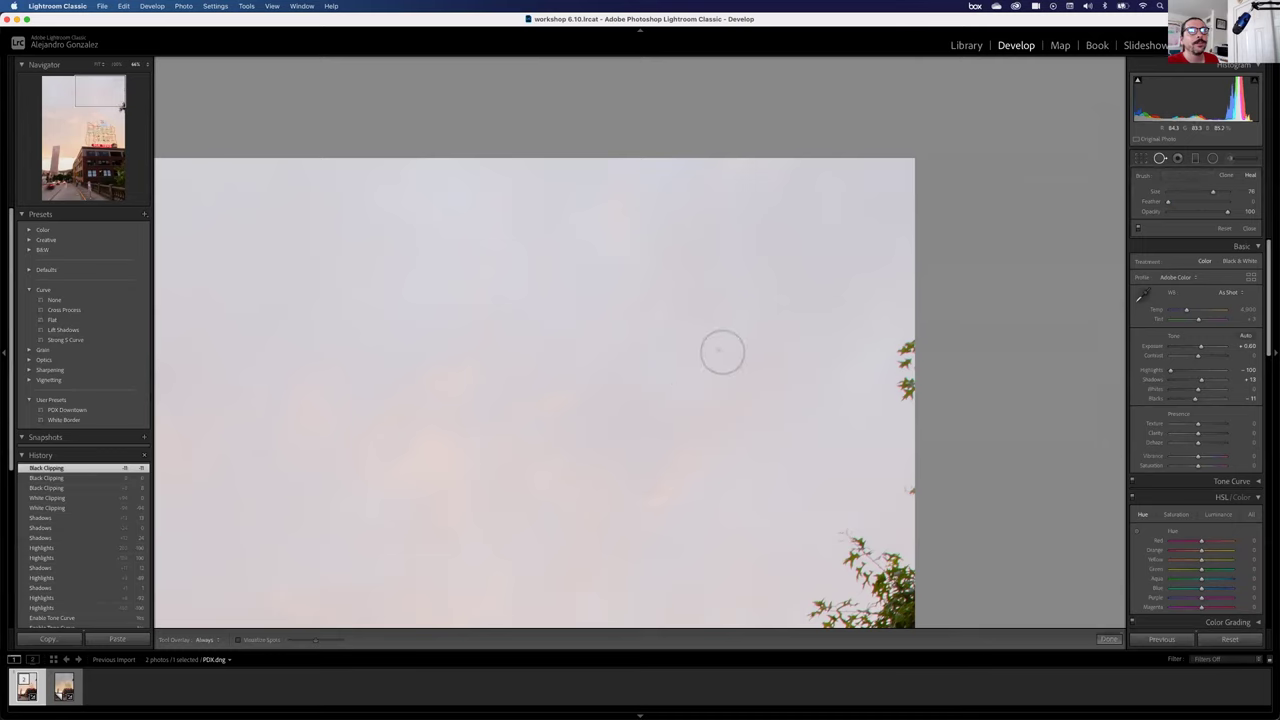
{"action": "key", "text": "z"}
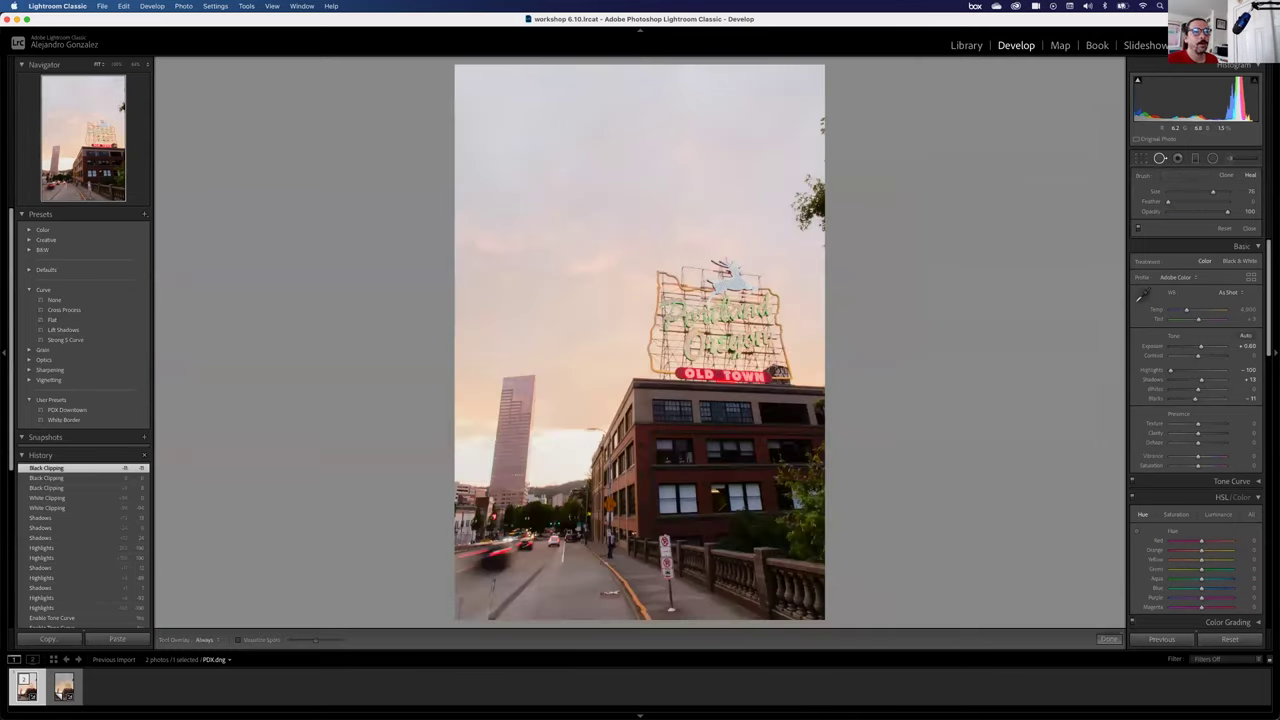
{"action": "key", "text": "z"}
{"action": "left_click_drag", "start_coordinate": [403, 566], "coordinate": [670, 467]}
{"action": "left_click_drag", "start_coordinate": [689, 283], "coordinate": [658, 62]}
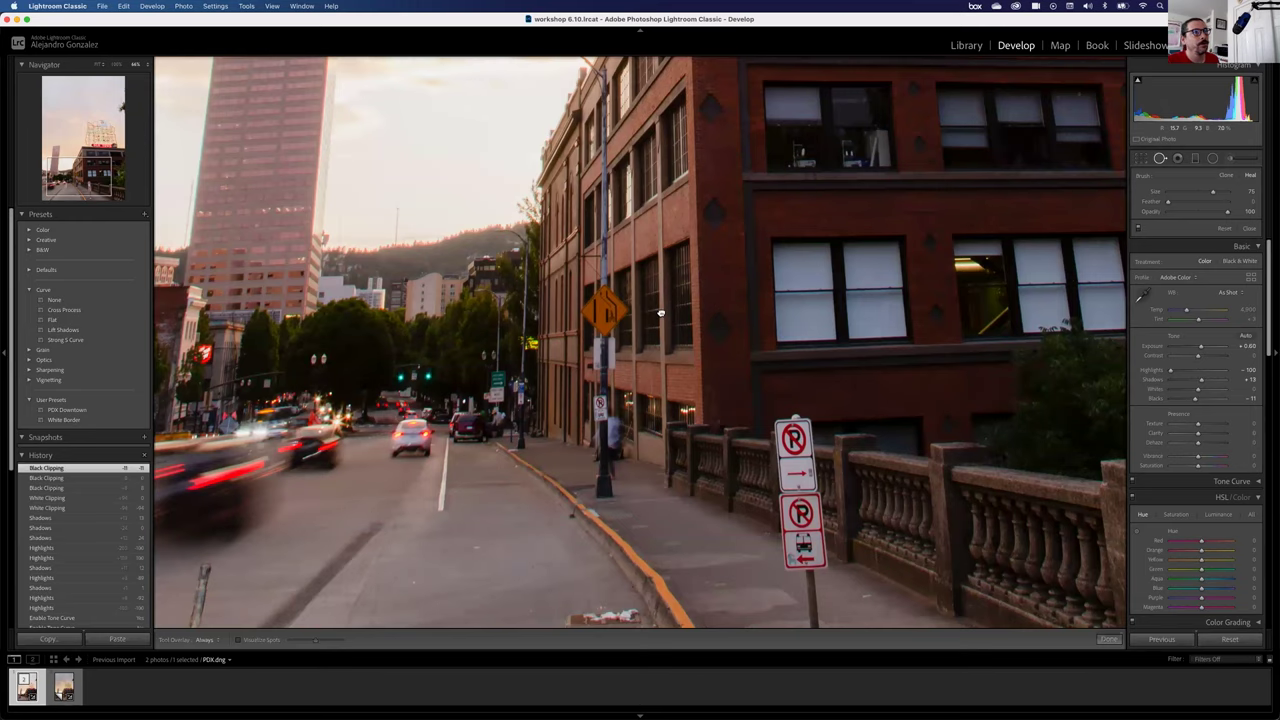
{"action": "scroll", "coordinate": [623, 365], "scroll_direction": "right", "scroll_amount": 3}
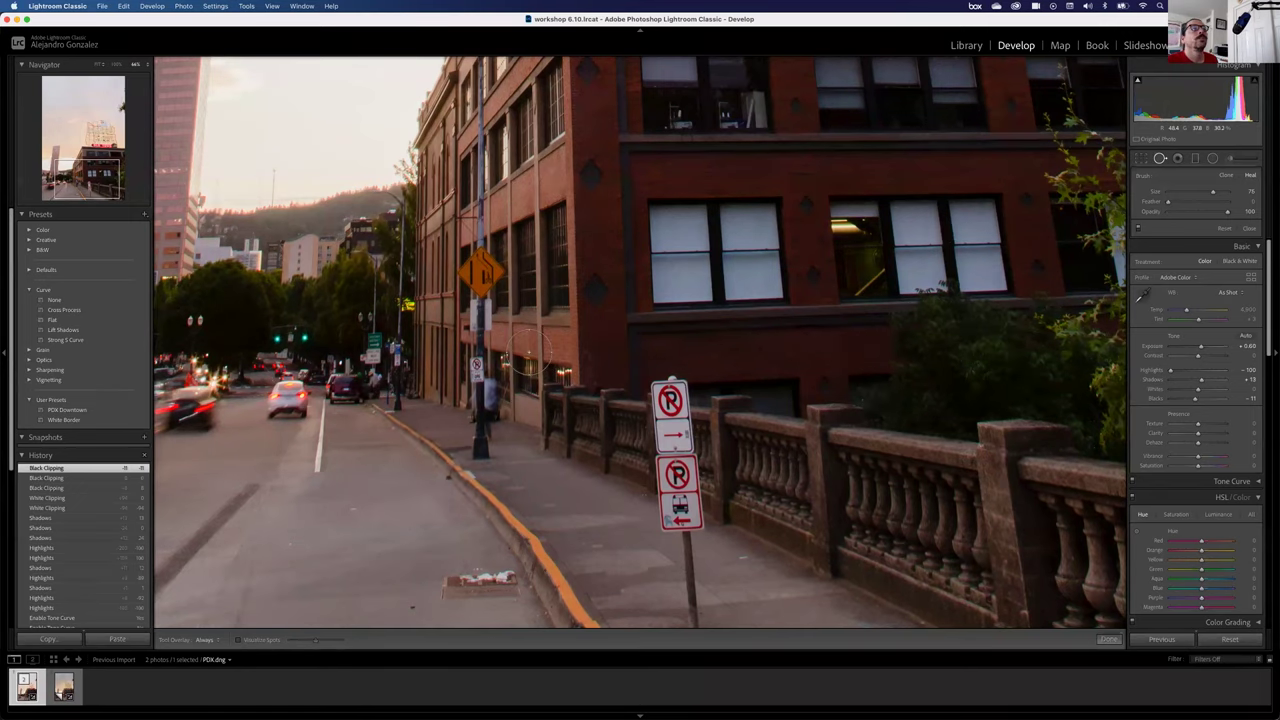
{"action": "left_click_drag", "start_coordinate": [249, 527], "coordinate": [380, 306]}
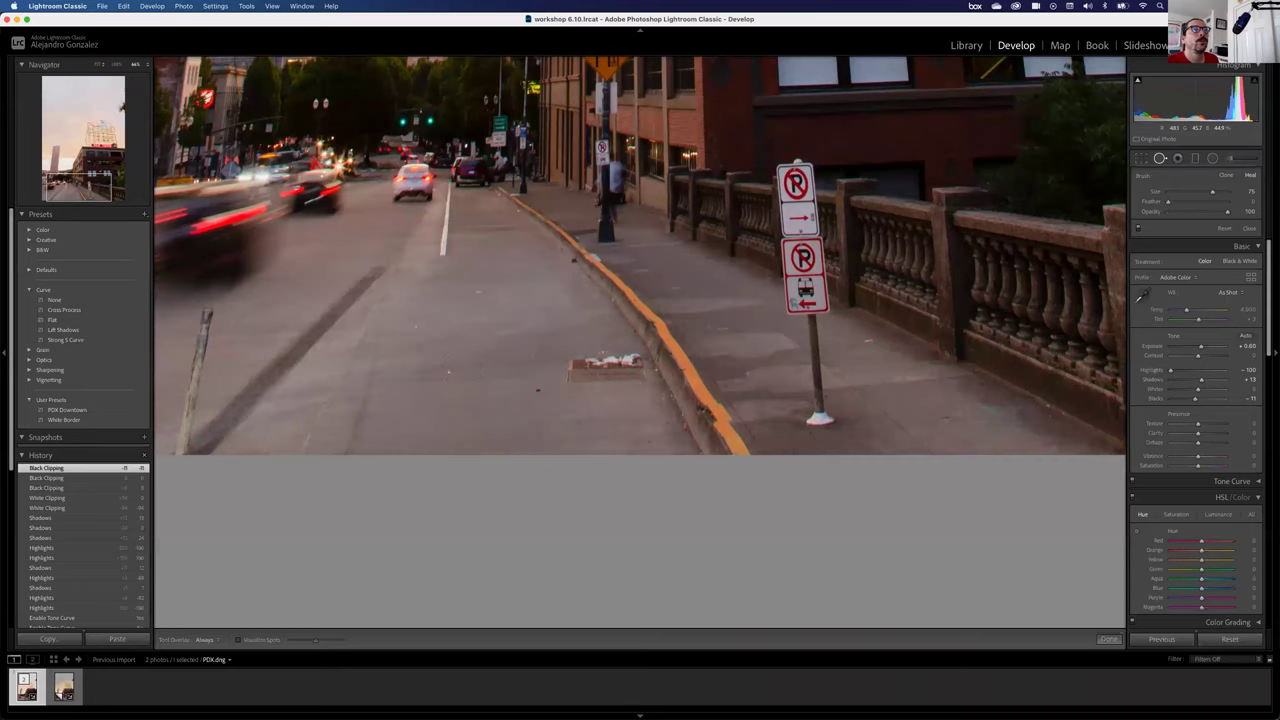
{"action": "left_click_drag", "start_coordinate": [439, 365], "coordinate": [460, 368]}
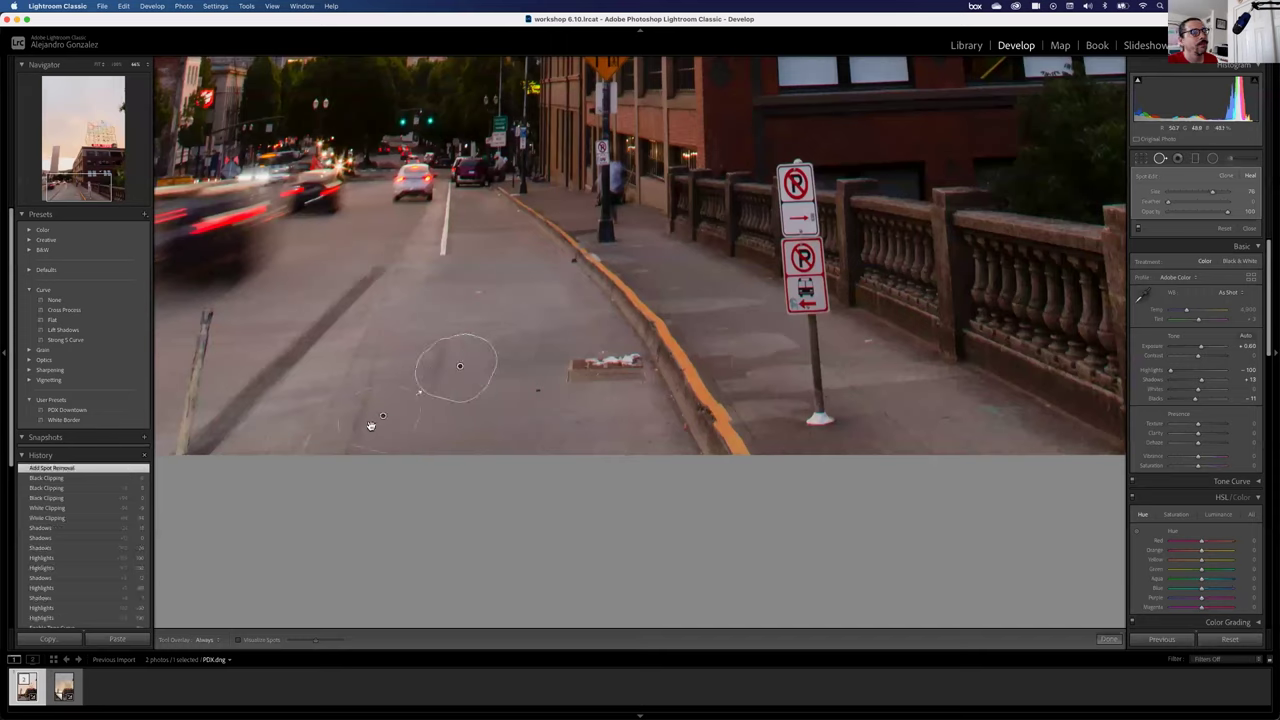
Move the heal spot and its source onto the curbside debris, trying Clone then back to Heal.
{"action": "left_click_drag", "start_coordinate": [368, 426], "coordinate": [348, 415]}
{"action": "left_click", "coordinate": [591, 358]}
{"action": "left_click_drag", "start_coordinate": [591, 358], "coordinate": [589, 380]}
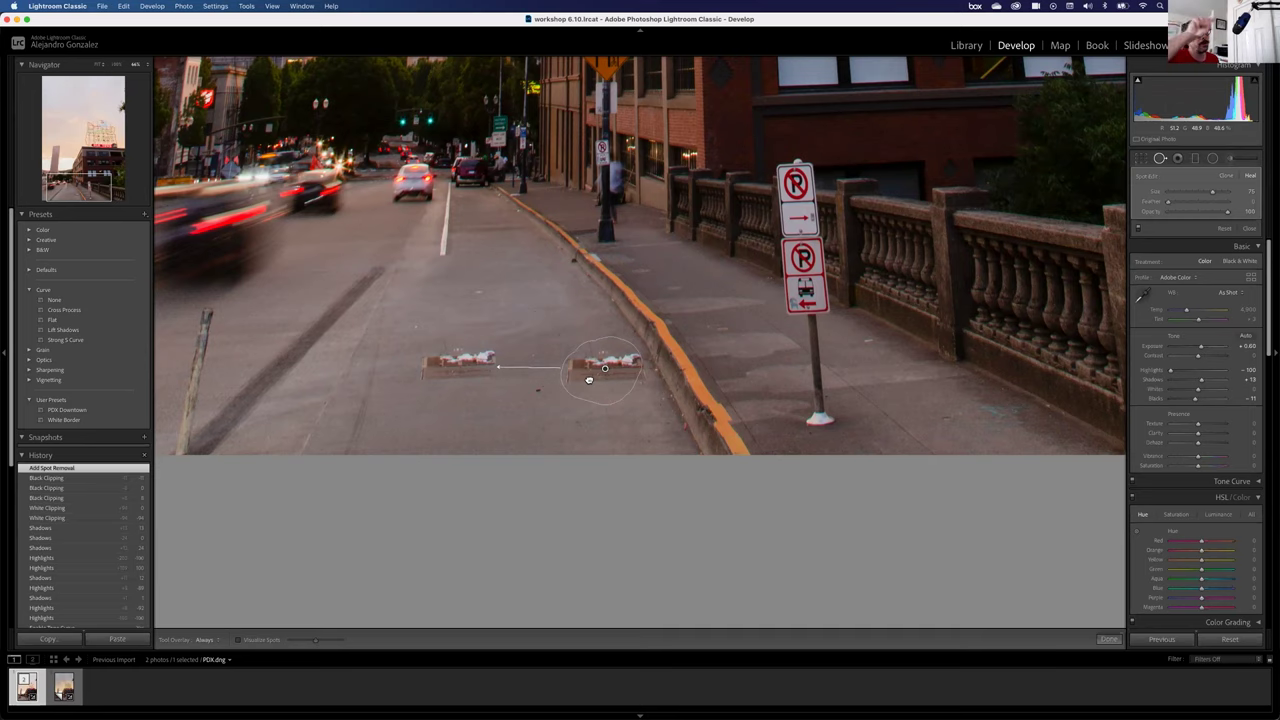
{"action": "left_click", "coordinate": [589, 380]}
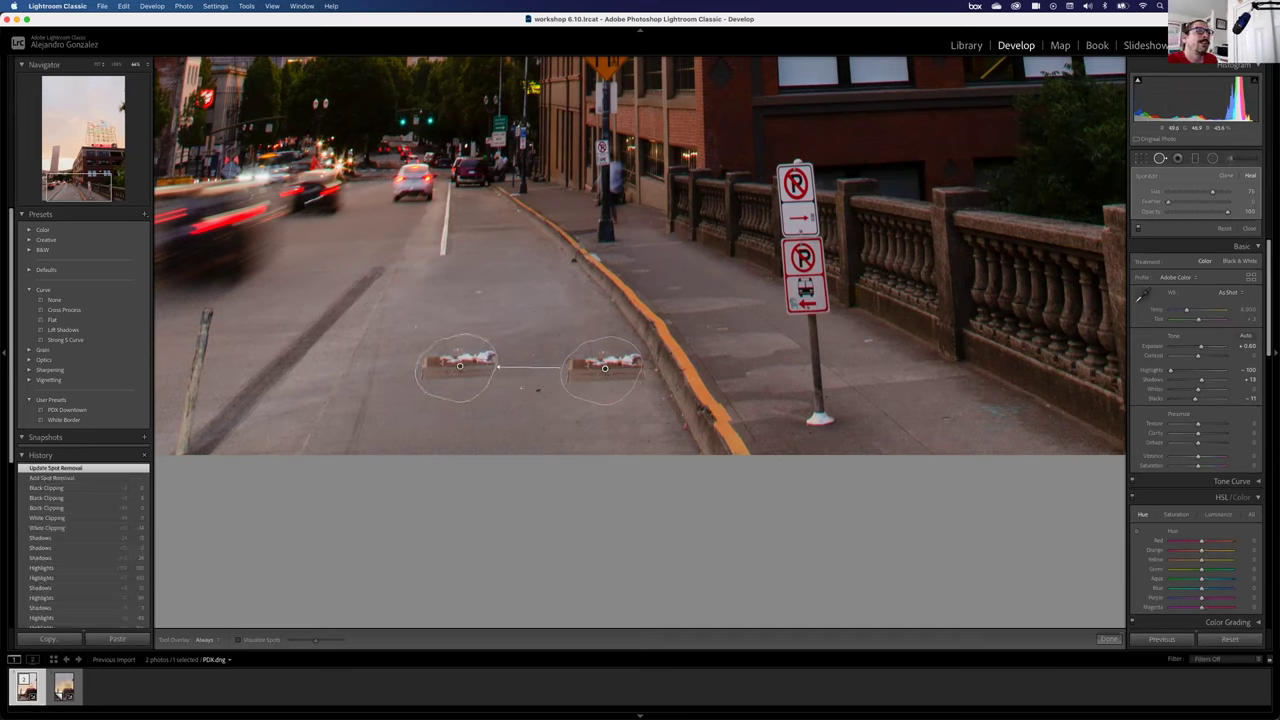
{"action": "left_click", "coordinate": [1230, 177]}
{"action": "left_click", "coordinate": [1250, 176]}
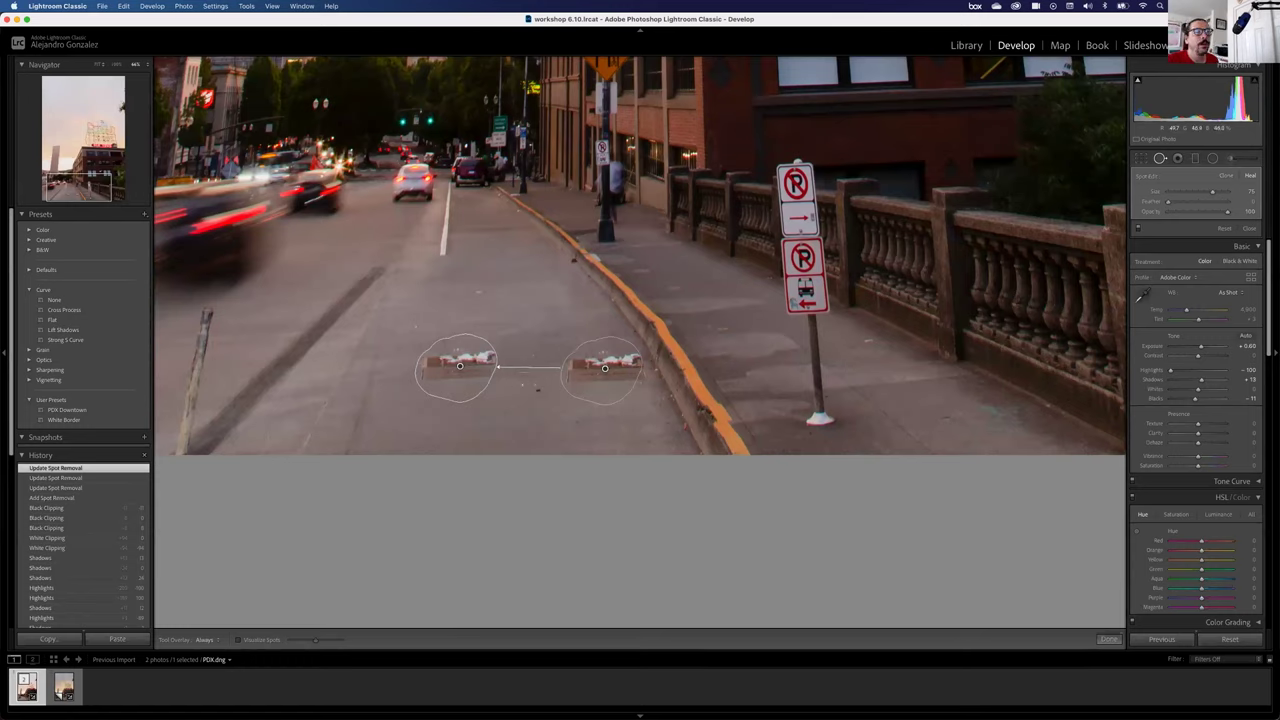
Add a small spot below the debris, then delete it and the remaining debris spot.
{"action": "scroll", "coordinate": [537, 386], "scroll_direction": "down", "scroll_amount": 5}
{"action": "left_click", "coordinate": [546, 414]}
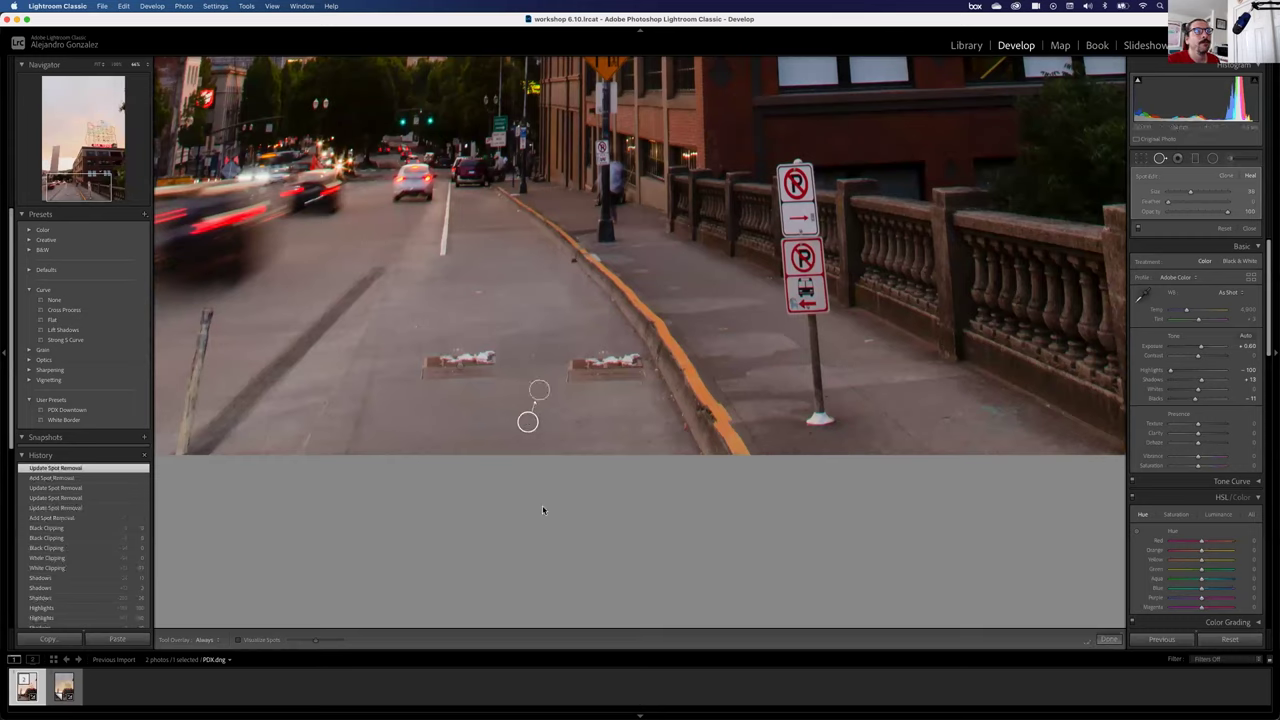
{"action": "key", "text": "Delete"}
{"action": "left_click", "coordinate": [458, 363]}
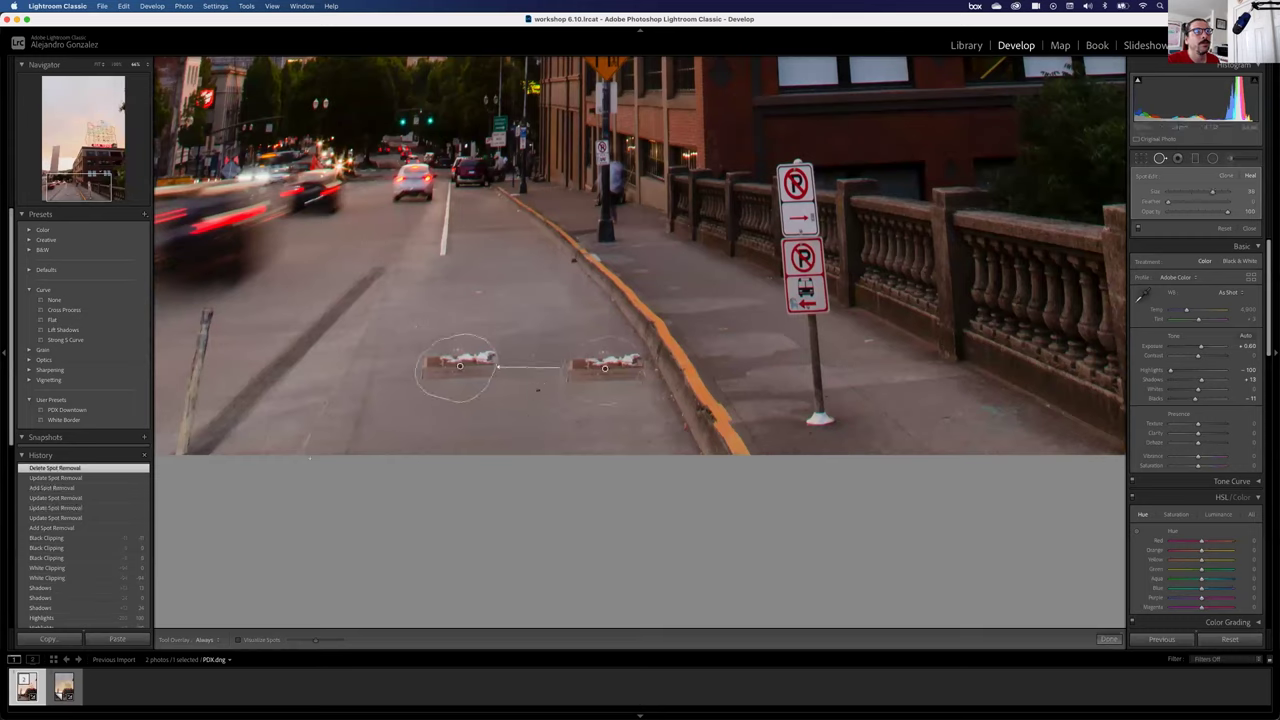
{"action": "key", "text": "Delete"}
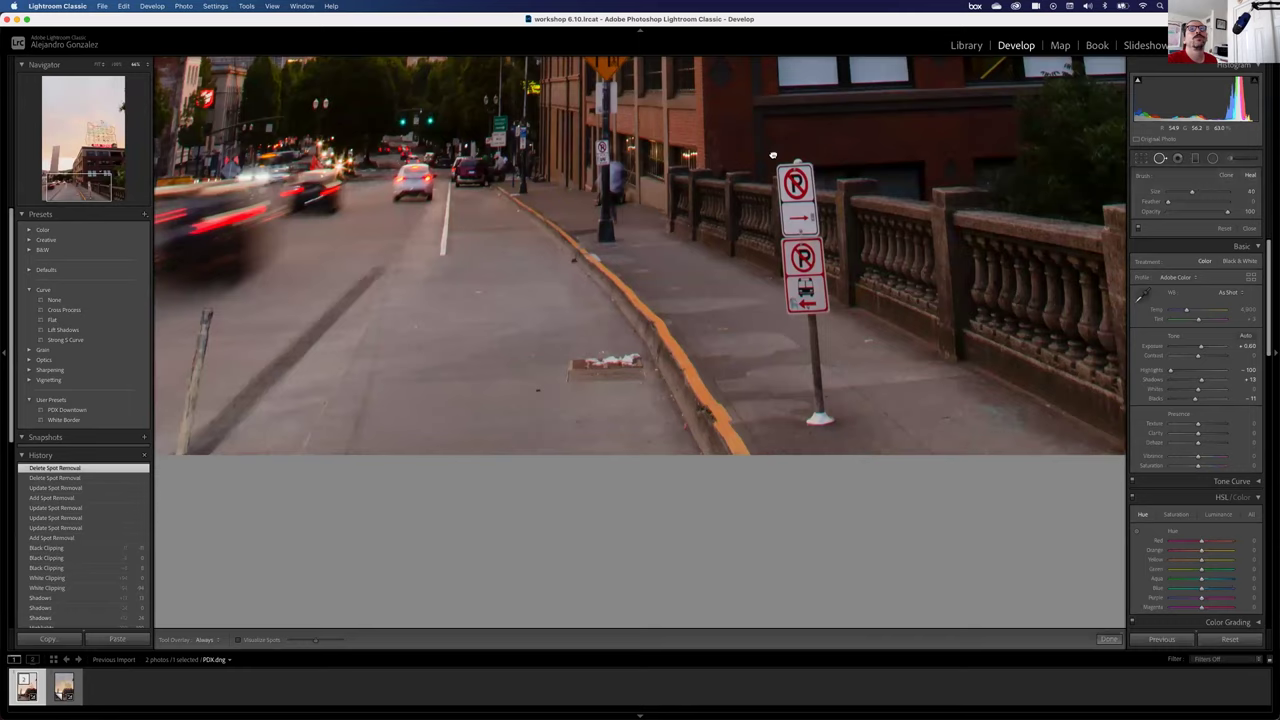
{"action": "scroll", "coordinate": [541, 630], "scroll_direction": "up", "scroll_amount": 10}
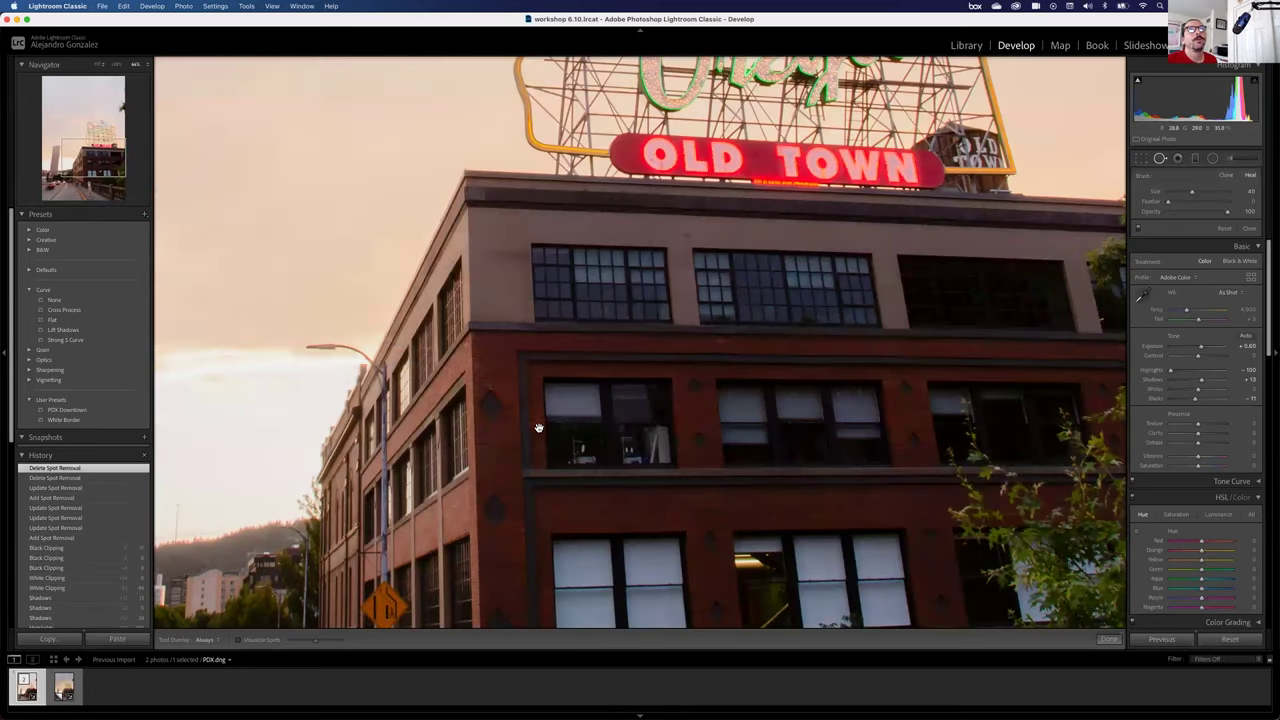
Resize the Spot Removal brush with ] and [, then heal a dust speck in the sky.
{"action": "scroll", "coordinate": [539, 428], "scroll_direction": "up", "scroll_amount": 10}
{"action": "scroll", "coordinate": [638, 425], "scroll_direction": "up", "scroll_amount": 10}
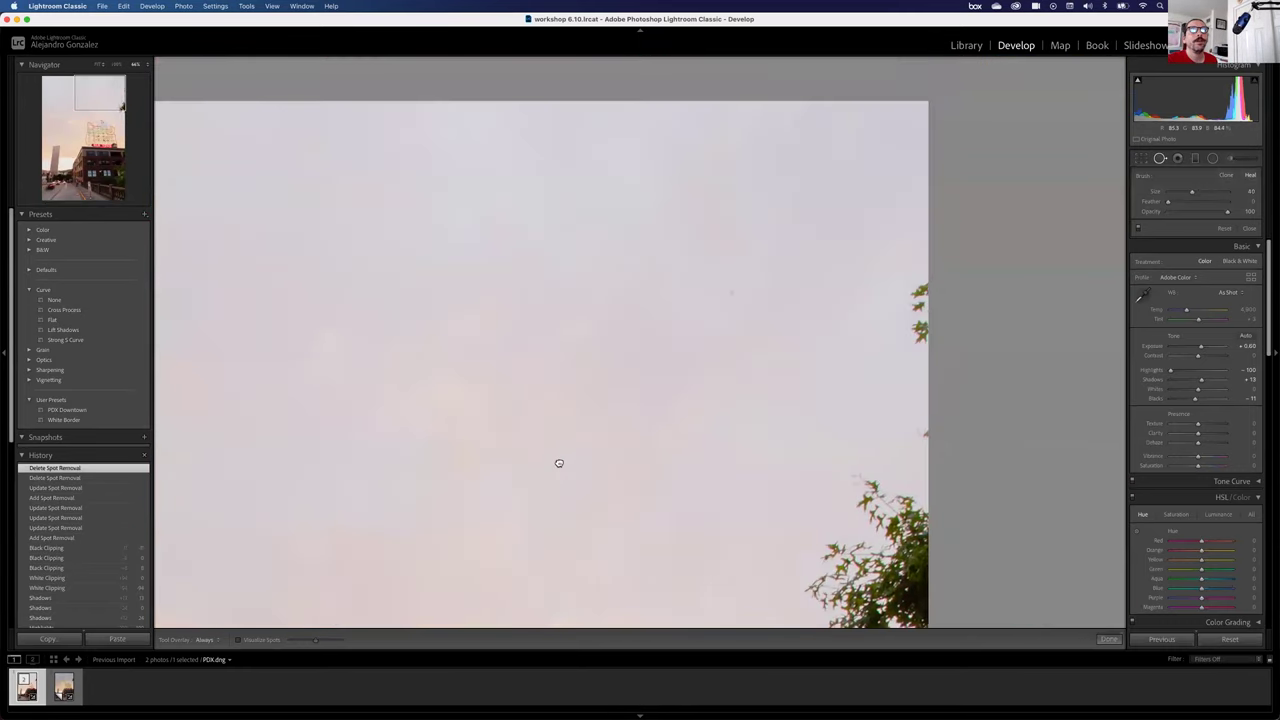
{"action": "key", "text": "bracketright"}
{"action": "key", "text": "bracketright"}
{"action": "key", "text": "bracketleft"}
{"action": "left_click", "coordinate": [731, 291]}
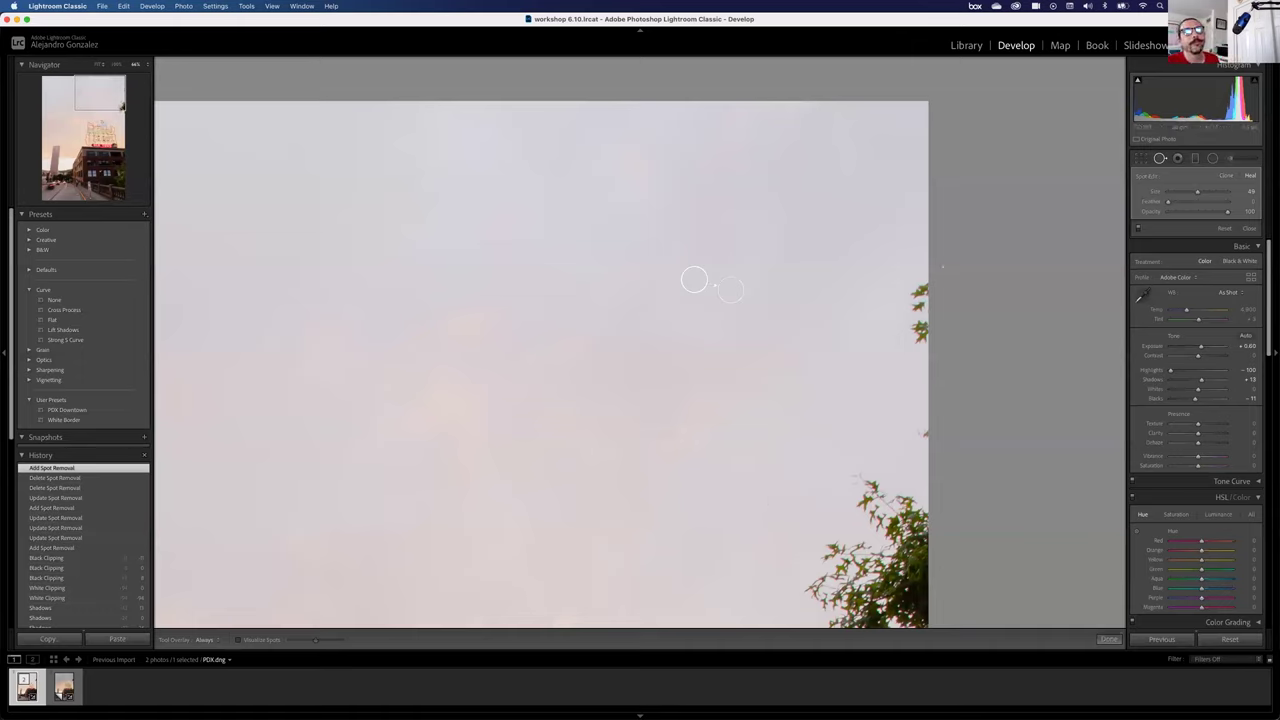
Paint a trial heal stroke by the right-edge leaves, try Clone and Heal, then delete it.
{"action": "mouse_move", "coordinate": [921, 314]}
{"action": "left_mouse_down"}
{"action": "mouse_move", "coordinate": [914, 350]}
{"action": "mouse_move", "coordinate": [915, 272]}
{"action": "left_mouse_up"}
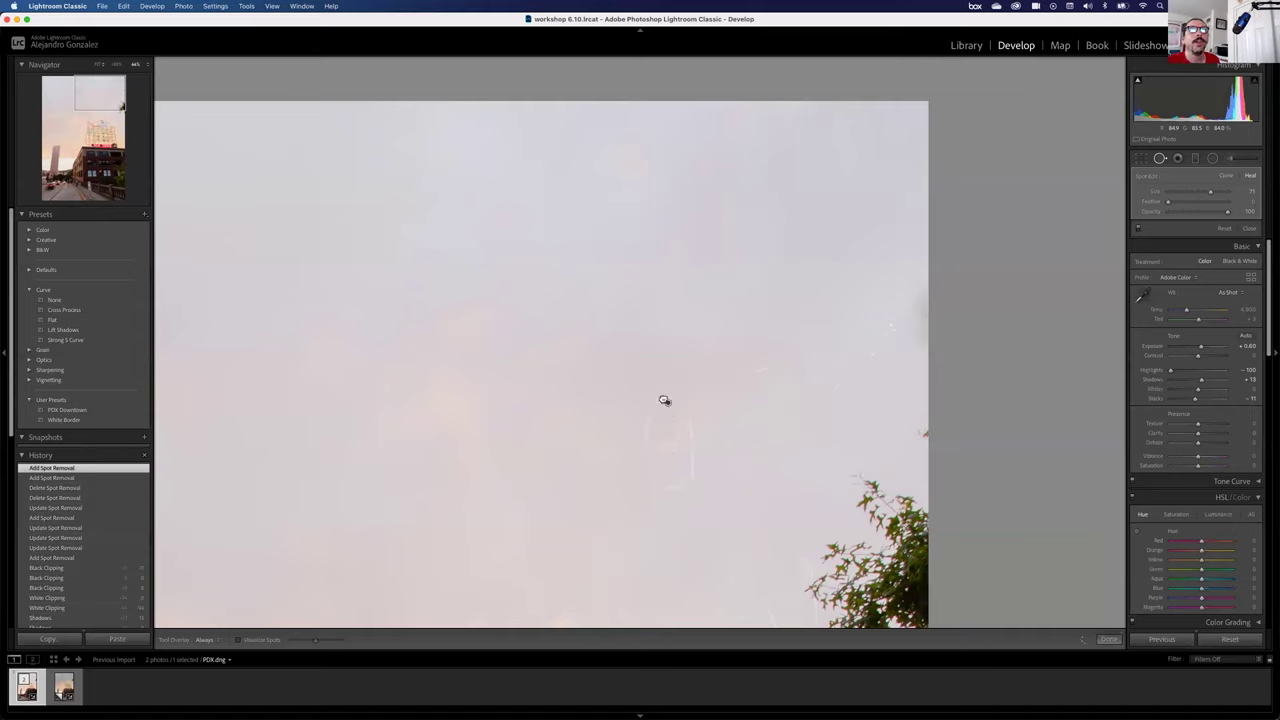
{"action": "left_click", "coordinate": [664, 400]}
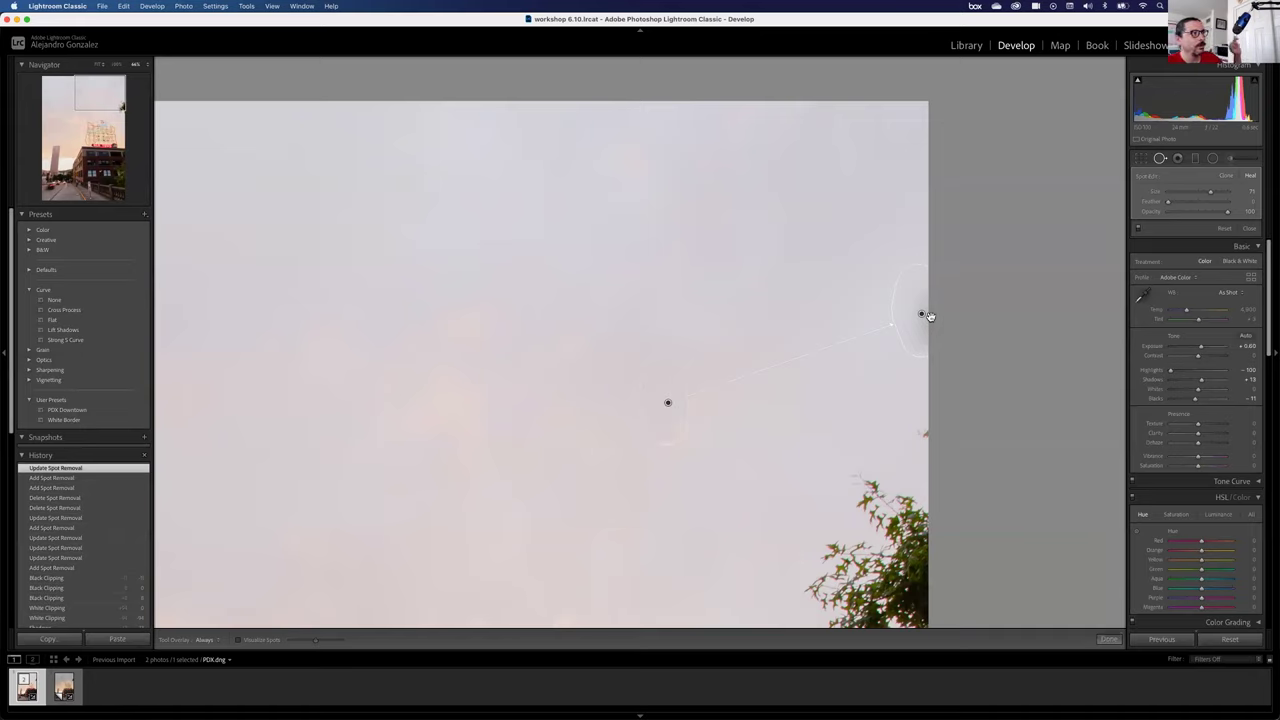
{"action": "left_click", "coordinate": [1232, 178]}
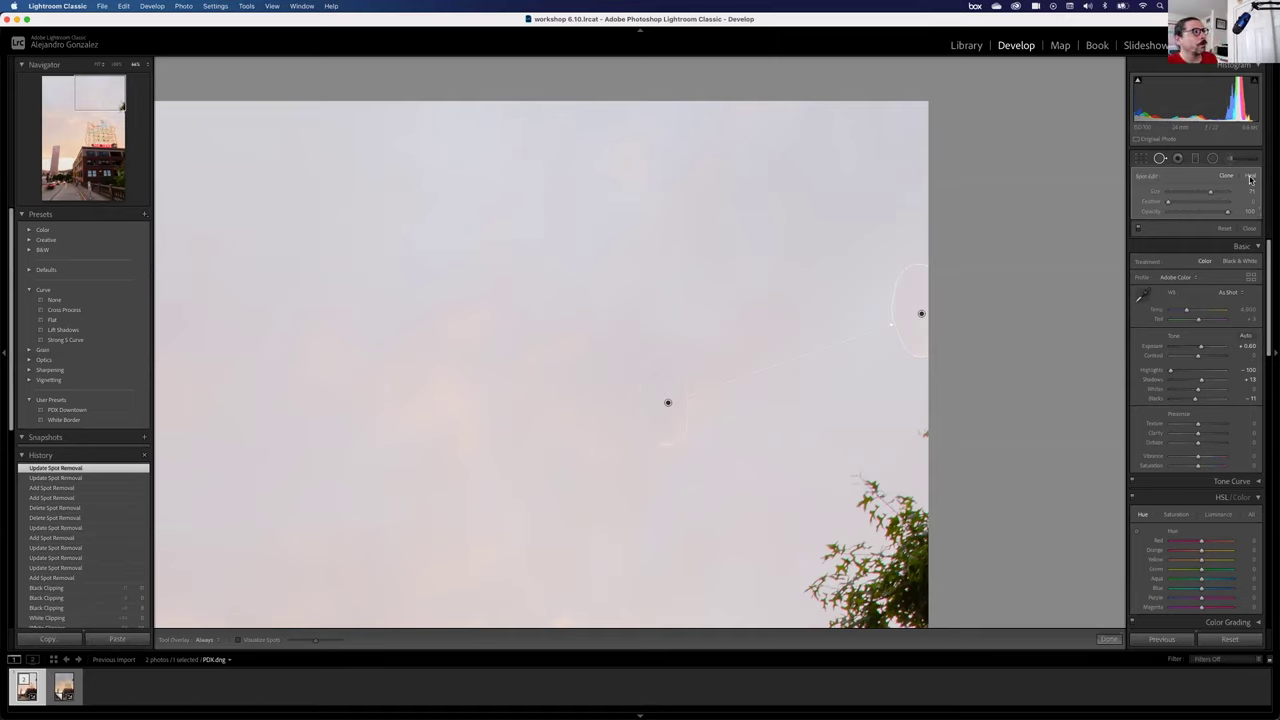
{"action": "left_click", "coordinate": [1249, 178]}
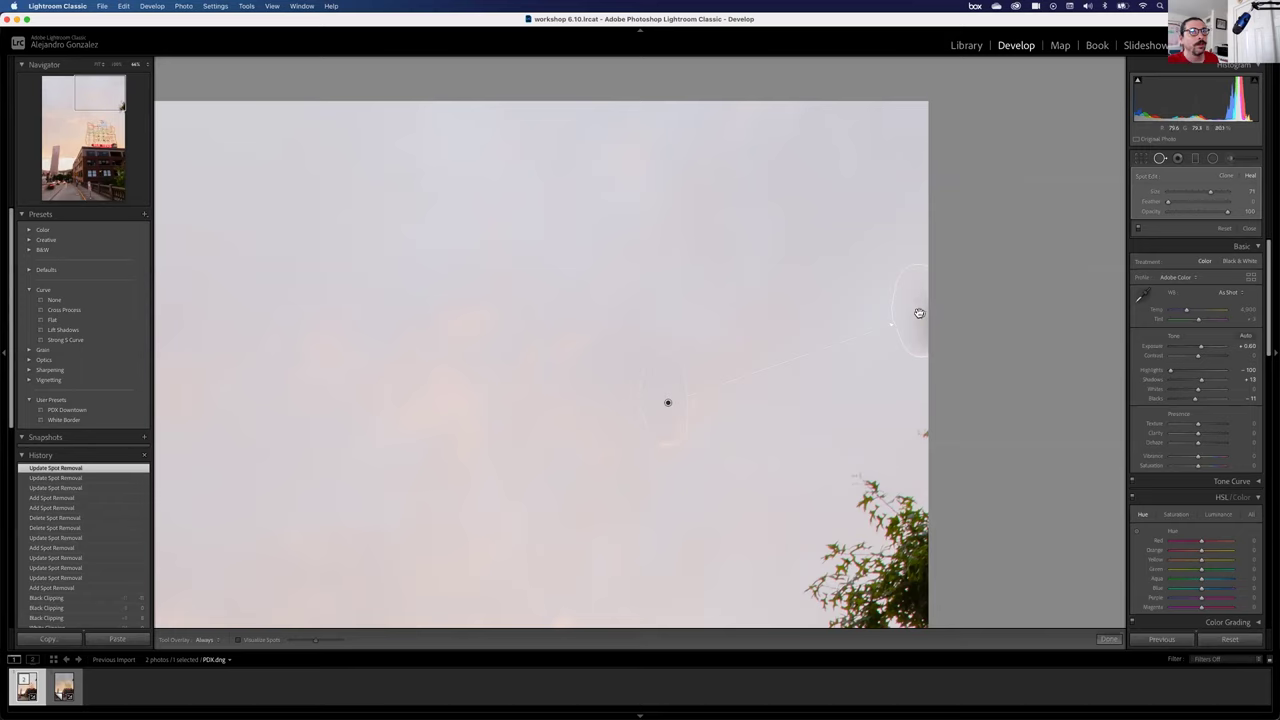
{"action": "key", "text": "Delete"}
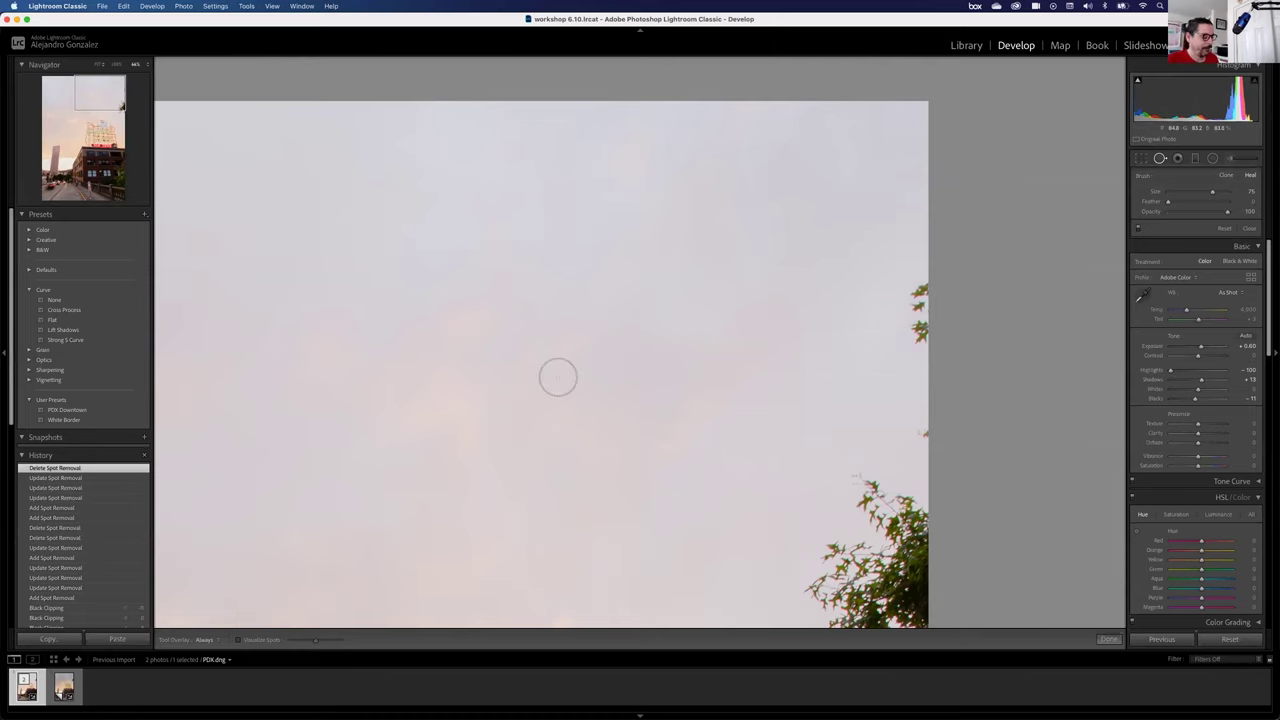
Zoom out with Z to show the whole Old Town sign photo.
{"action": "key", "text": "z"}
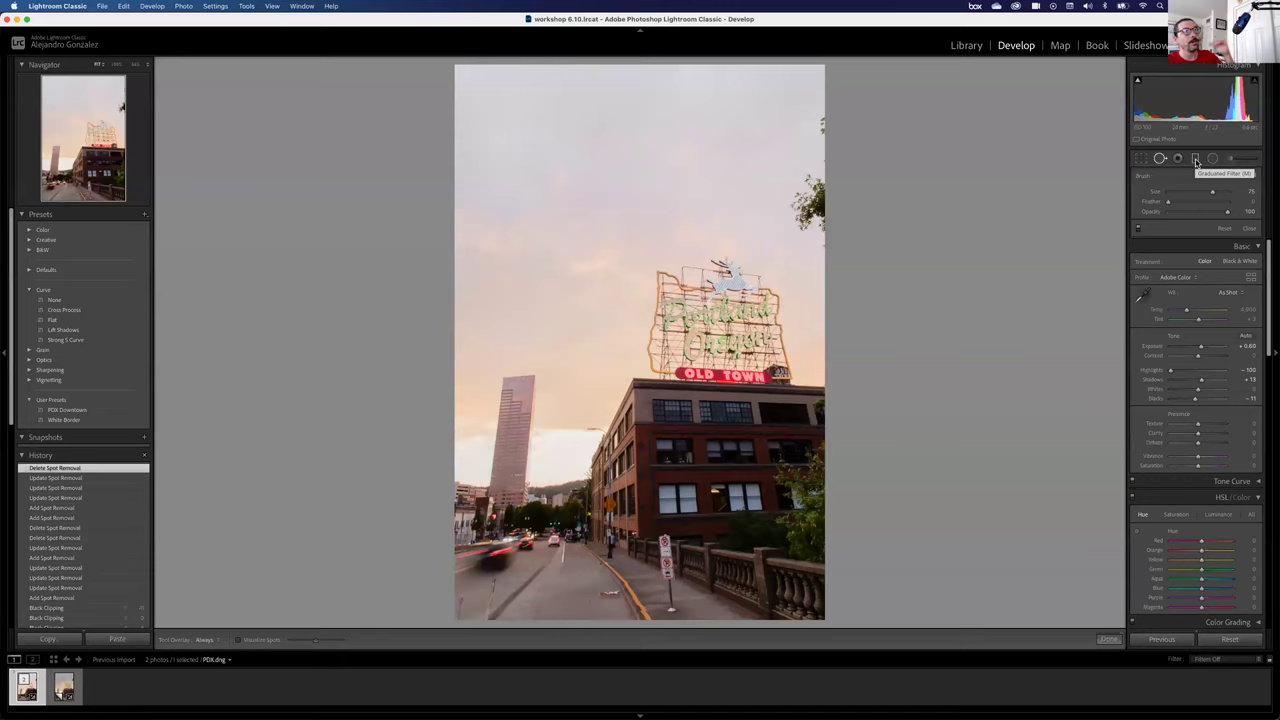
Draw a trial graduated filter down over the sky, move it higher, then delete it.
{"action": "left_click", "coordinate": [1196, 162]}
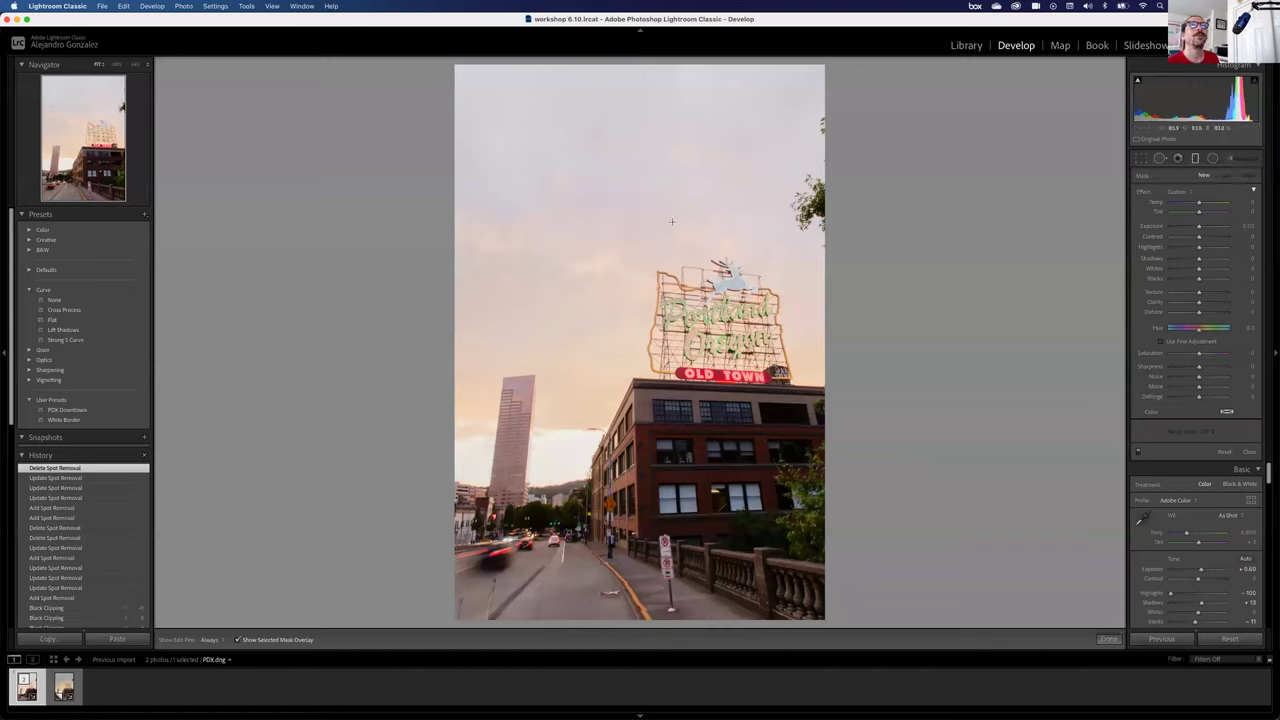
{"action": "left_click_drag", "start_coordinate": [600, 216], "coordinate": [604, 273]}
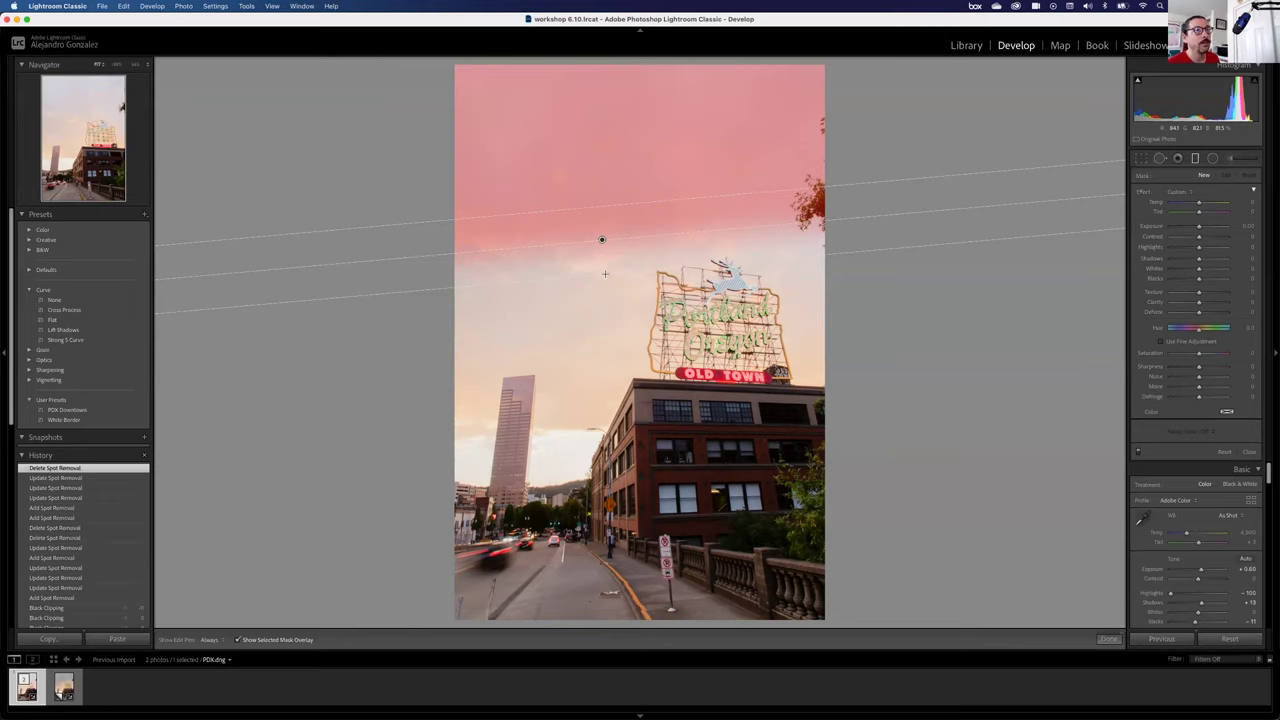
{"action": "left_click_drag", "start_coordinate": [605, 273], "coordinate": [630, 452]}
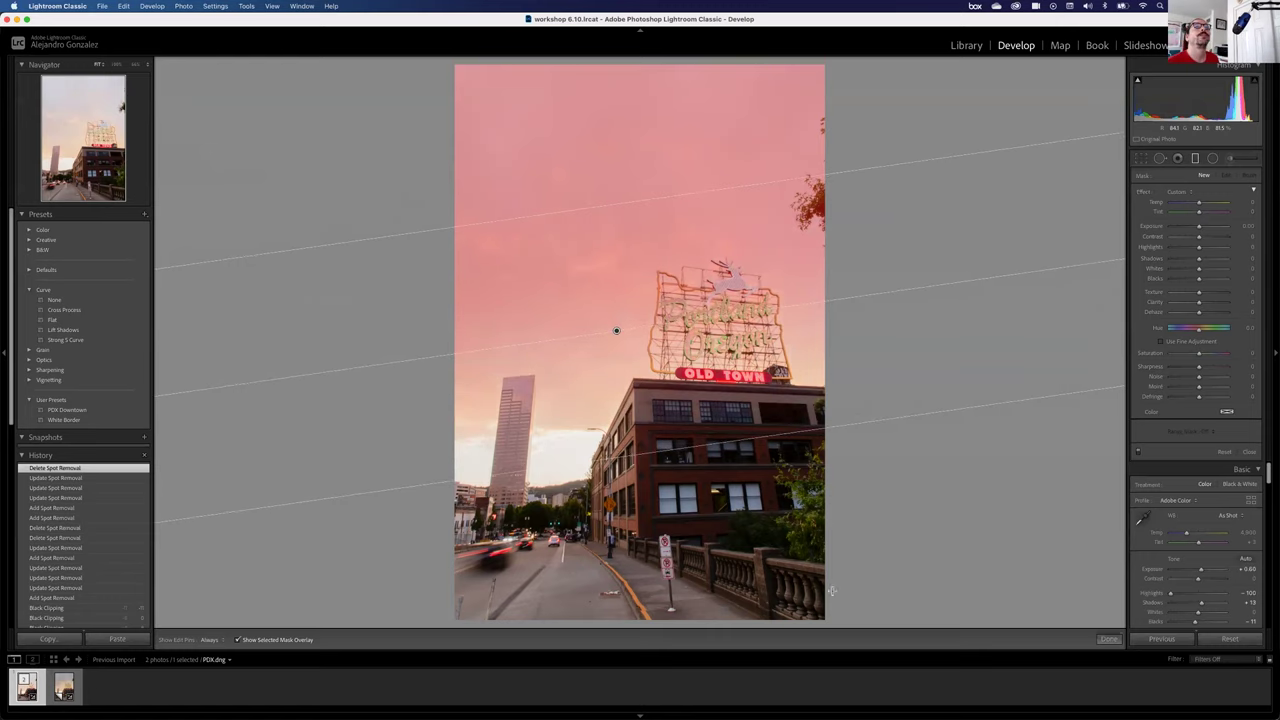
{"action": "left_click_drag", "start_coordinate": [616, 330], "coordinate": [676, 213]}
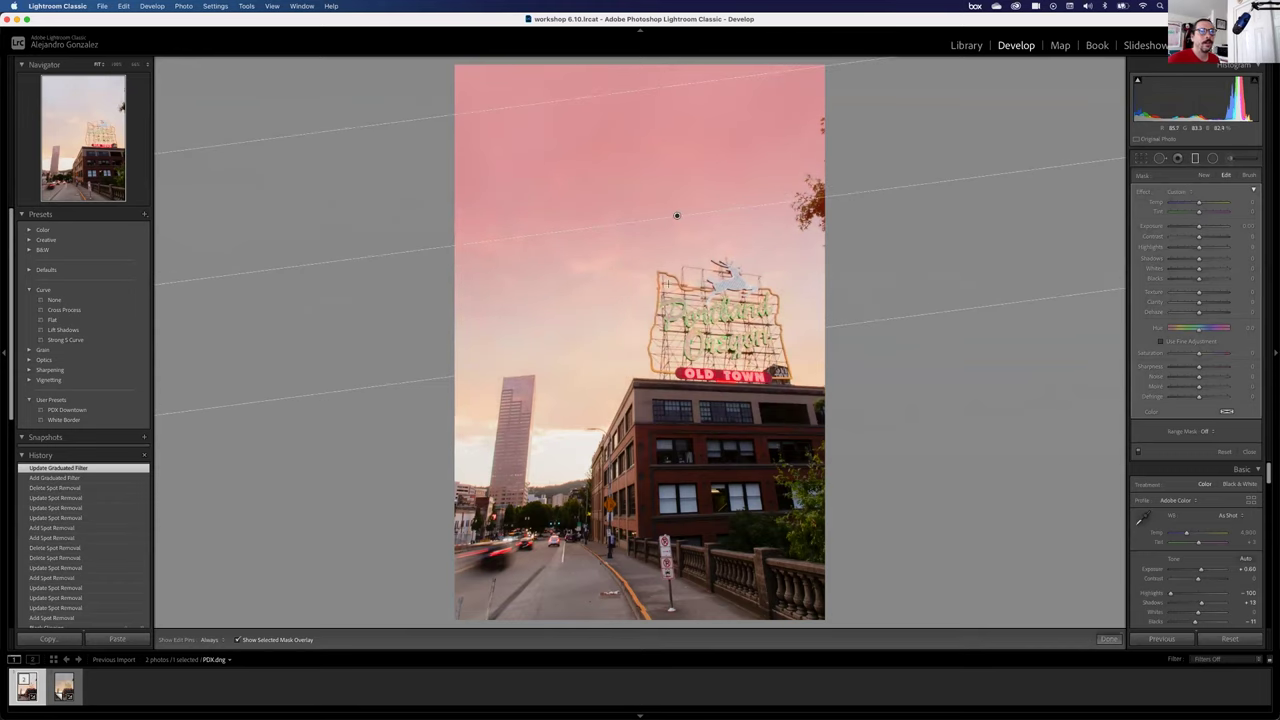
{"action": "key", "text": "Delete"}
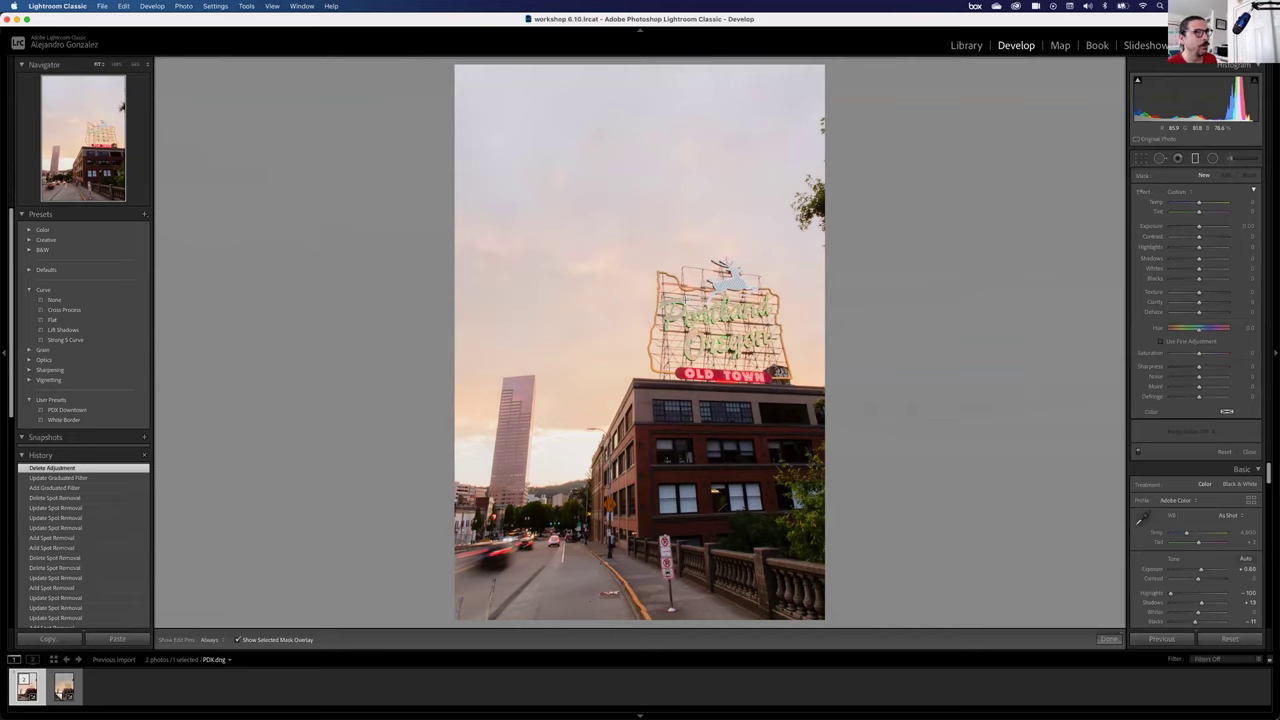
Draw a left-side graduated filter at Temp +100 and a right-side one at Temp -100.
{"action": "mouse_move", "coordinate": [561, 287]}
{"action": "left_mouse_down"}
{"action": "mouse_move", "coordinate": [523, 286]}
{"action": "mouse_move", "coordinate": [551, 288]}
{"action": "left_mouse_up"}
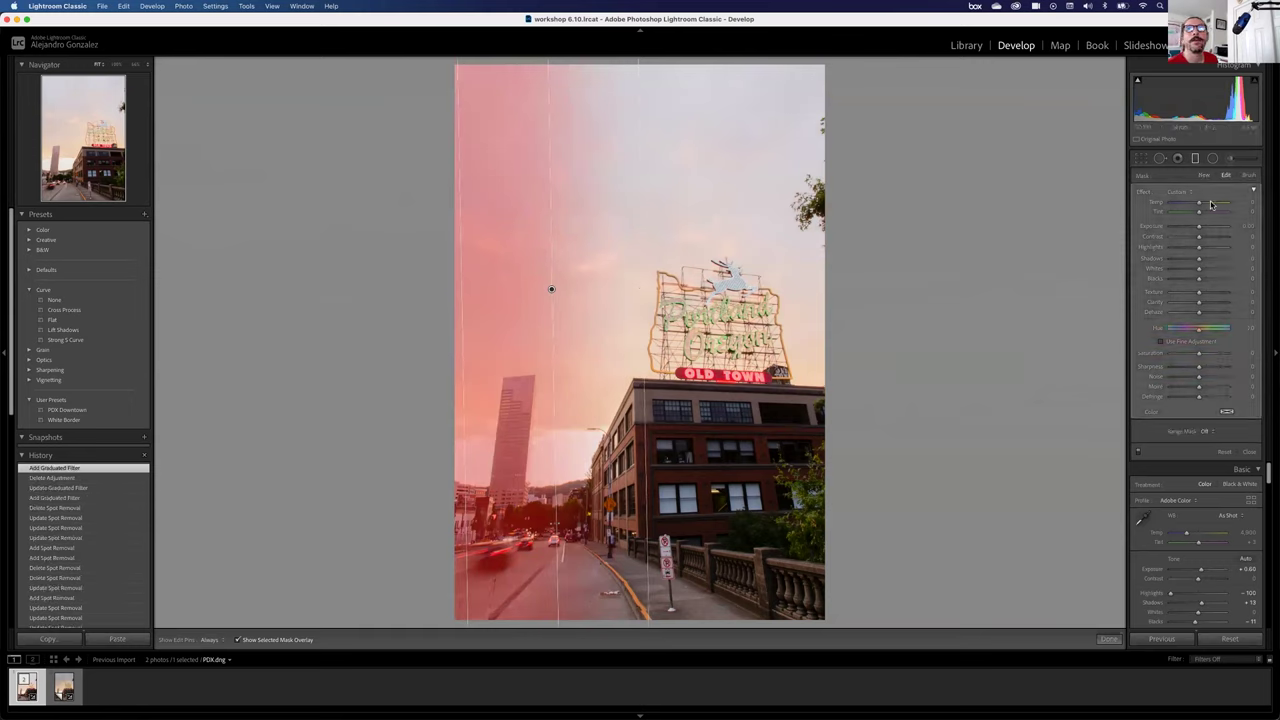
{"action": "left_click_drag", "start_coordinate": [1199, 202], "coordinate": [1272, 208]}
{"action": "left_click_drag", "start_coordinate": [1272, 207], "coordinate": [1272, 206]}
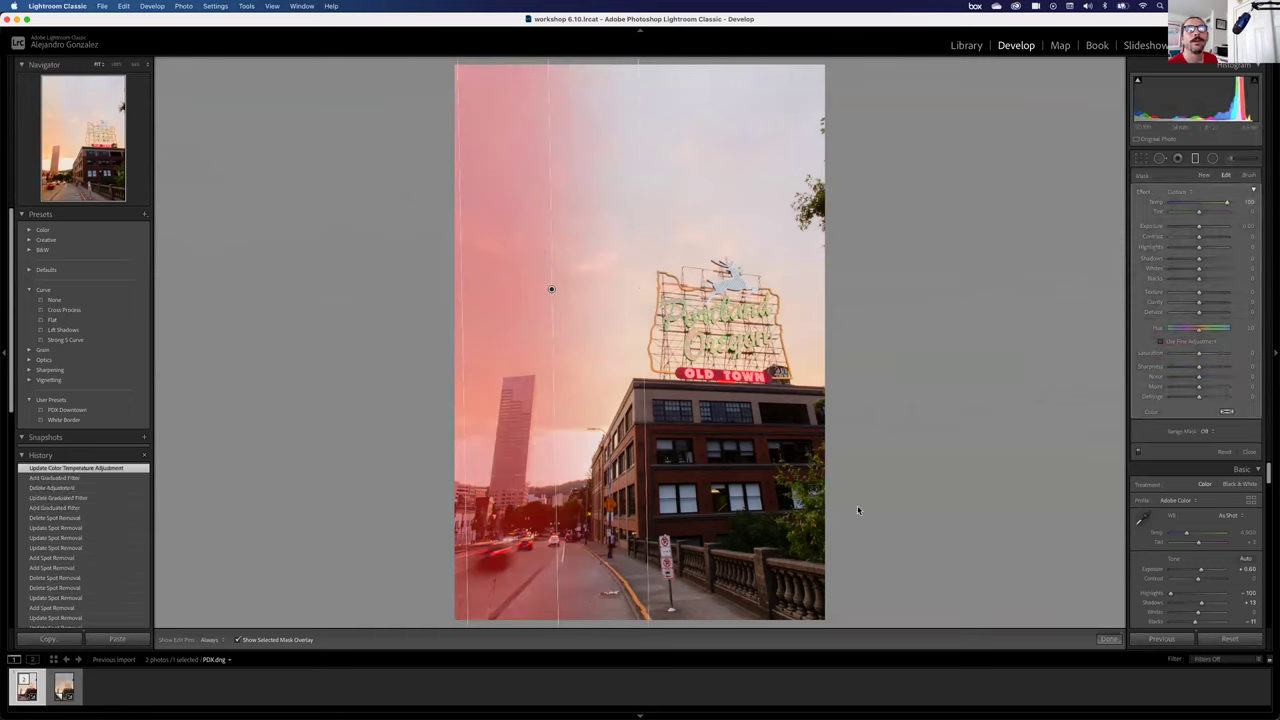
{"action": "left_click_drag", "start_coordinate": [799, 297], "coordinate": [642, 298]}
{"action": "key", "text": "'"}
{"action": "left_click_drag", "start_coordinate": [1154, 212], "coordinate": [1115, 214]}
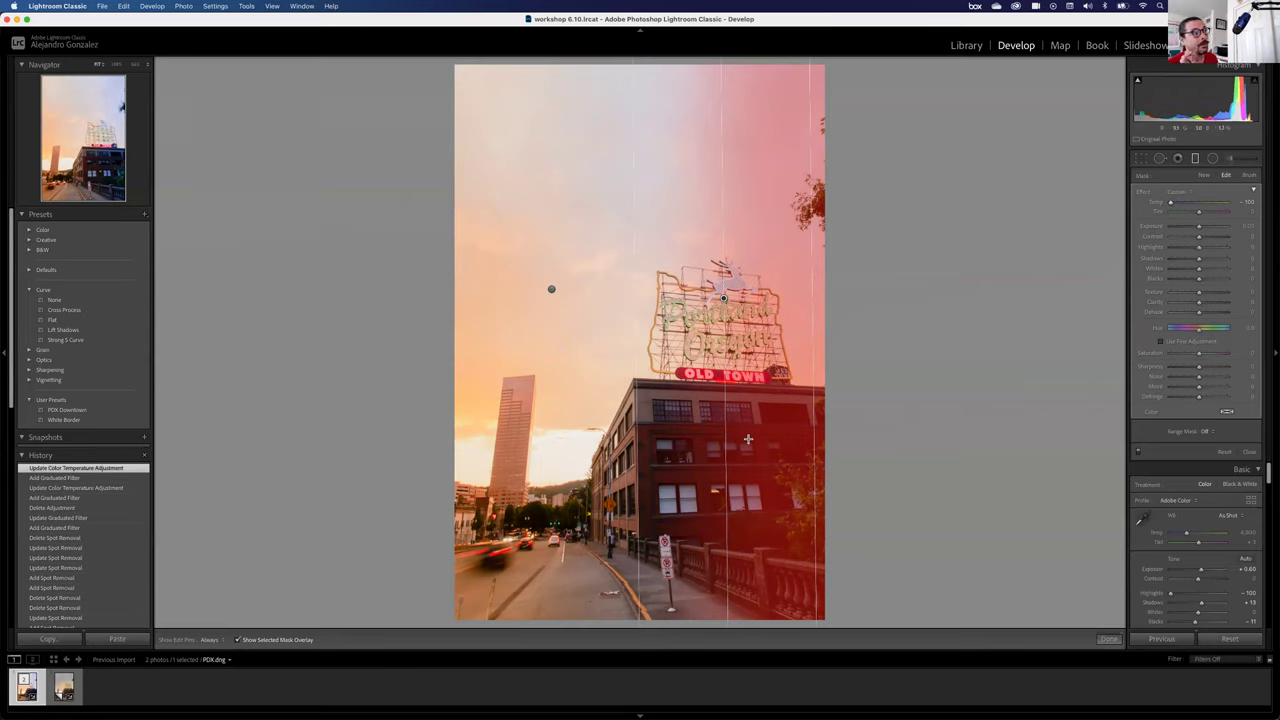
Hide the mask overlay, nudge the right filter left, then delete the warm left filter.
{"action": "left_click", "coordinate": [238, 641]}
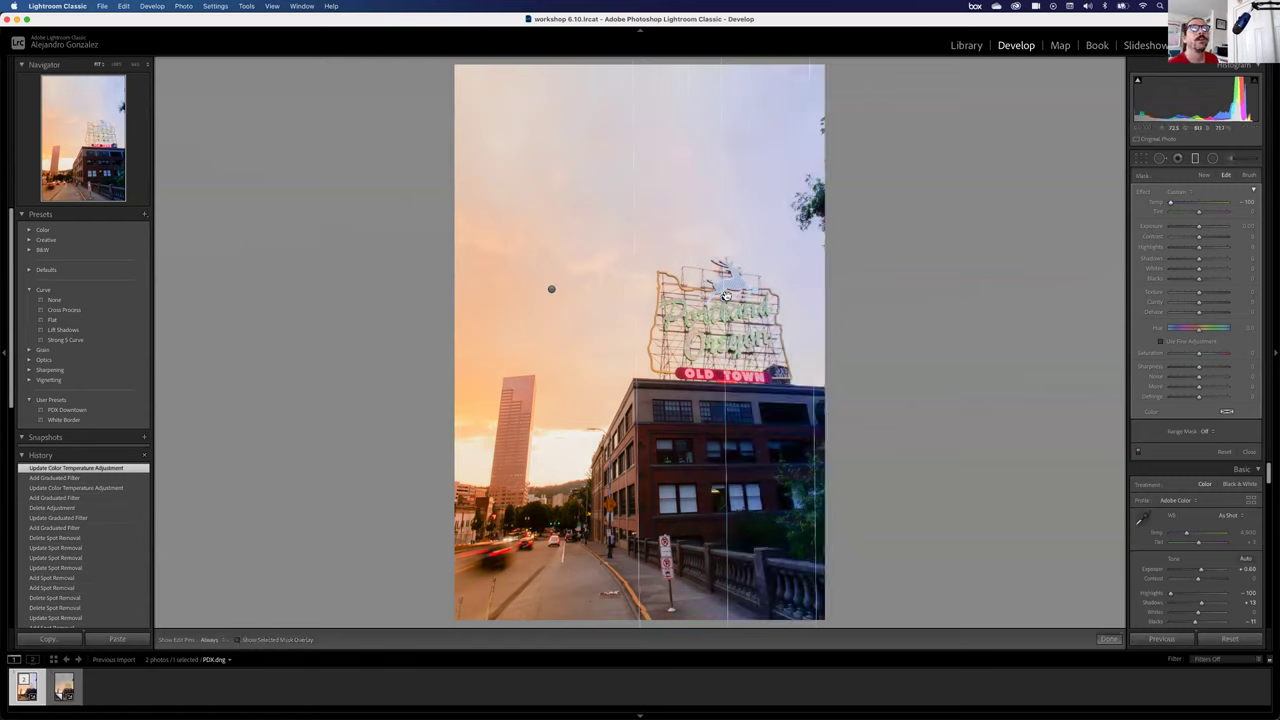
{"action": "left_click_drag", "start_coordinate": [723, 297], "coordinate": [675, 300]}
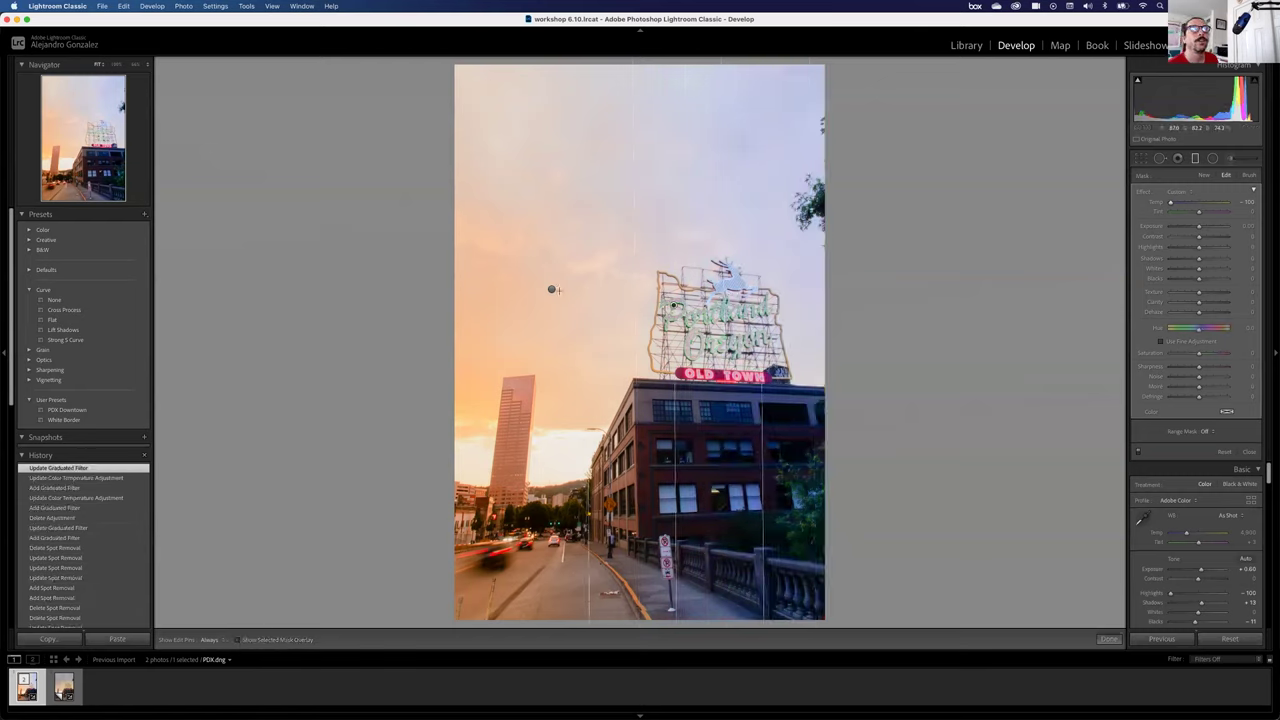
{"action": "left_click", "coordinate": [555, 290]}
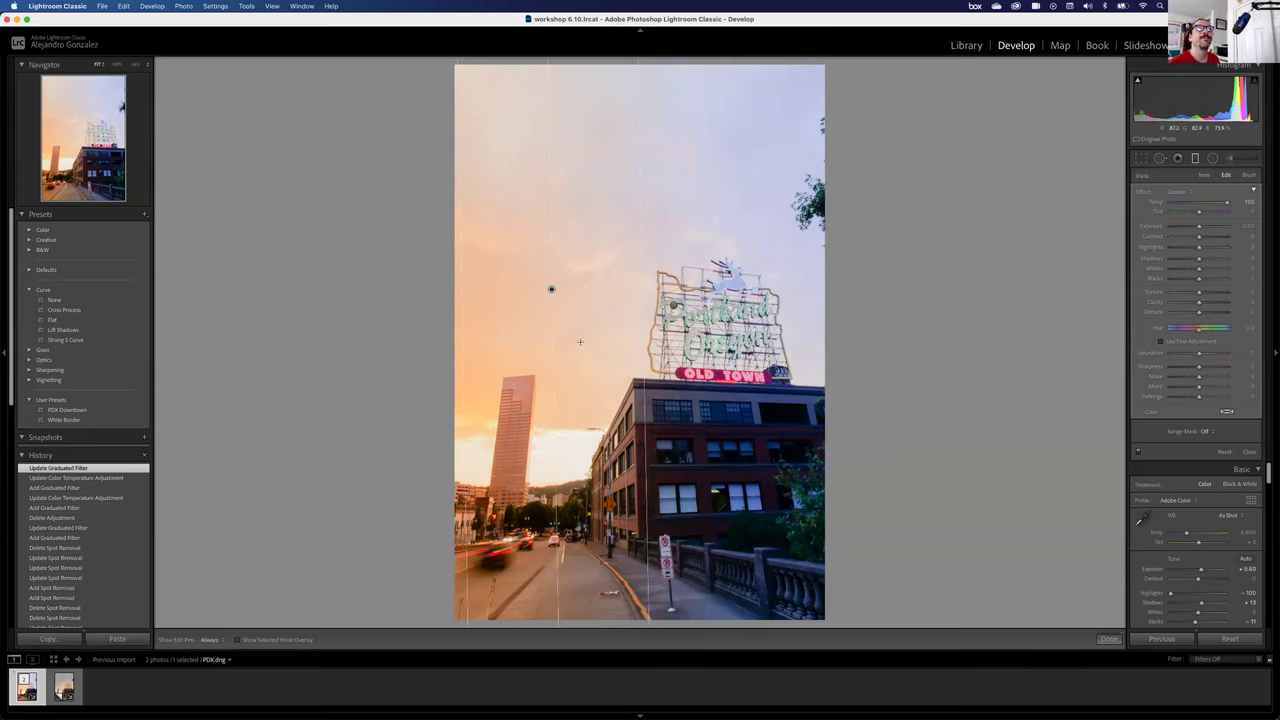
{"action": "key", "text": "Delete"}
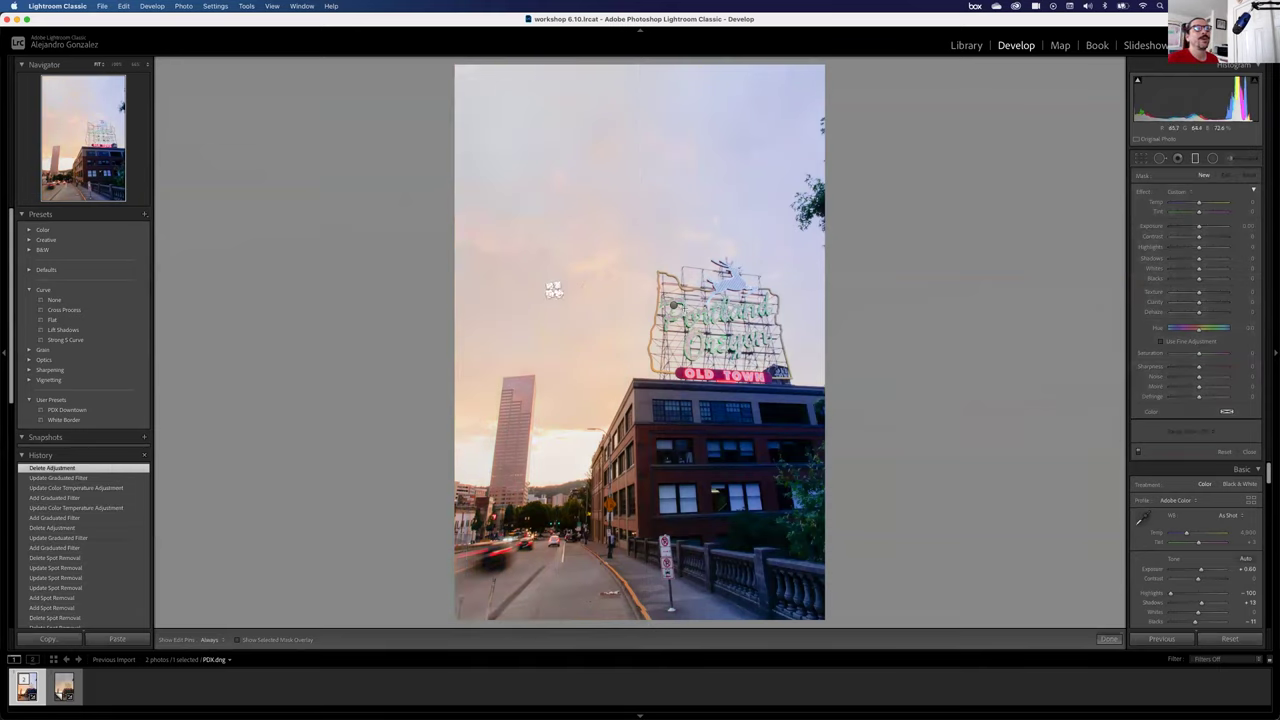
Delete the cool filter and draw a new graduated filter down over the sky with overlay shown.
{"action": "key", "text": "Delete"}
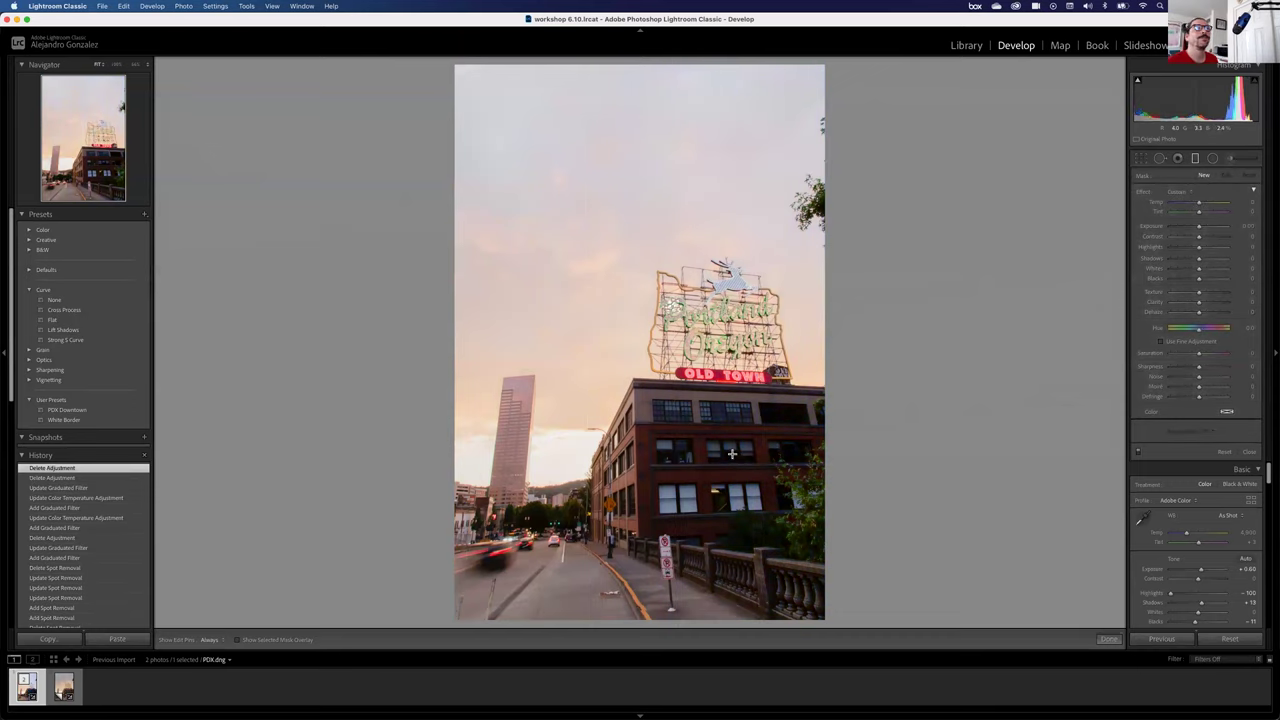
{"action": "left_click", "coordinate": [238, 640]}
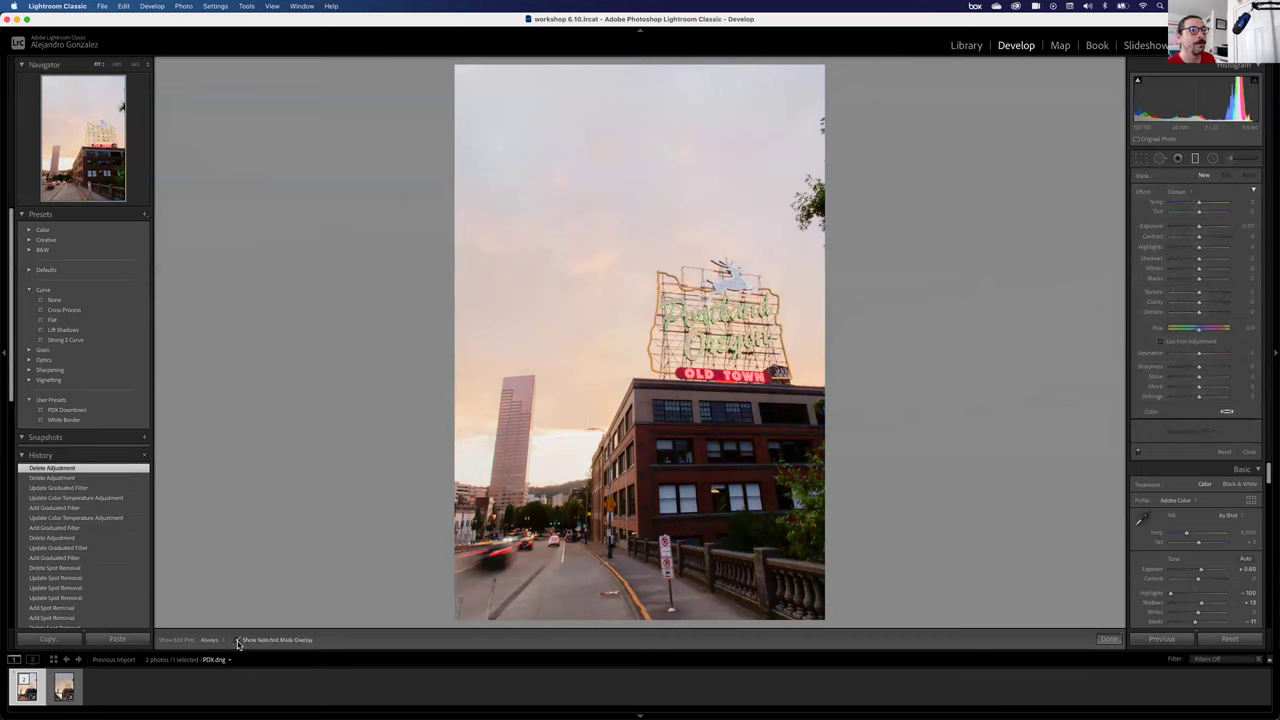
{"action": "left_click_drag", "start_coordinate": [603, 228], "coordinate": [606, 441]}
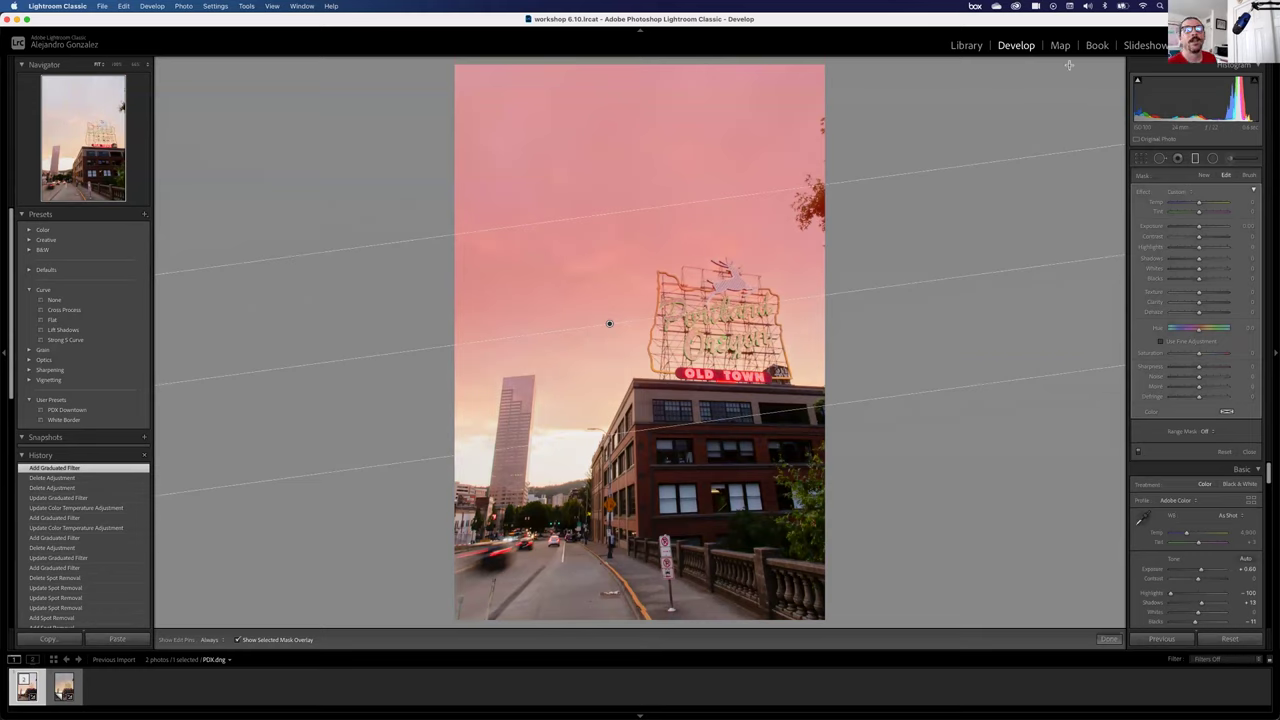
Hide the overlay, then lower the filter's Exposure to darken the sky and adjust its Temp.
{"action": "left_click", "coordinate": [238, 640]}
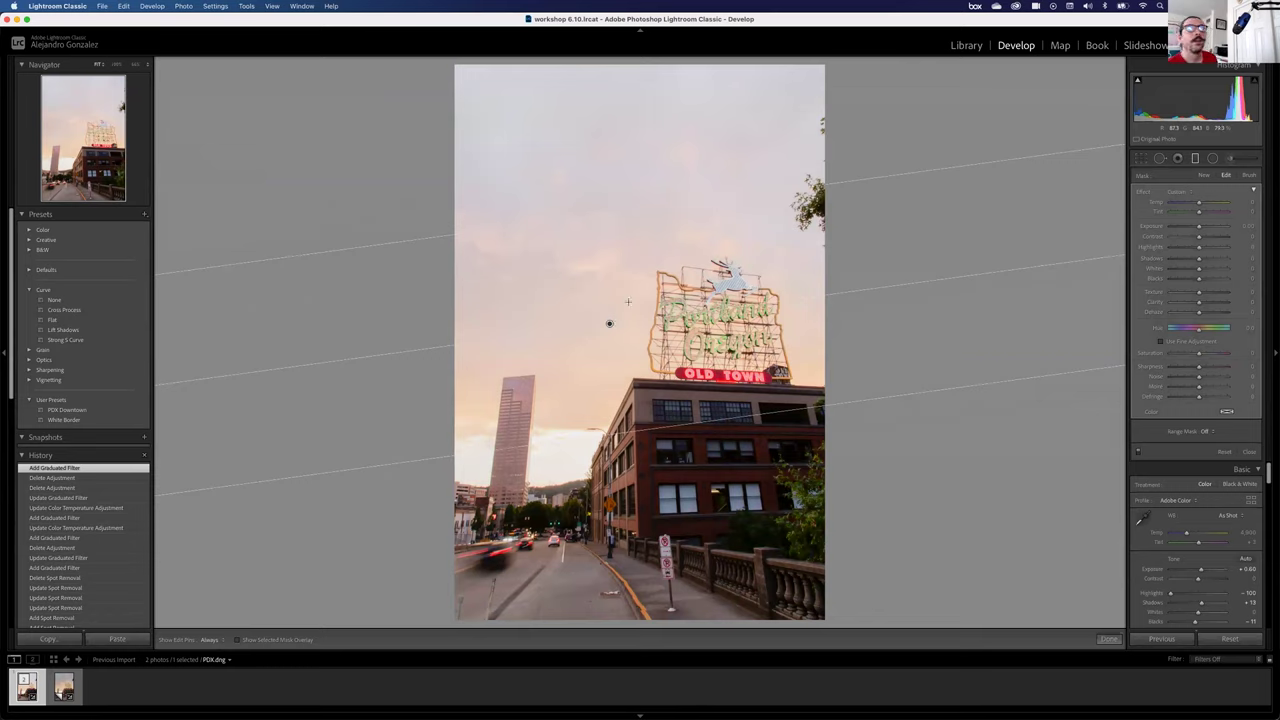
{"action": "left_click_drag", "start_coordinate": [1199, 231], "coordinate": [1189, 230]}
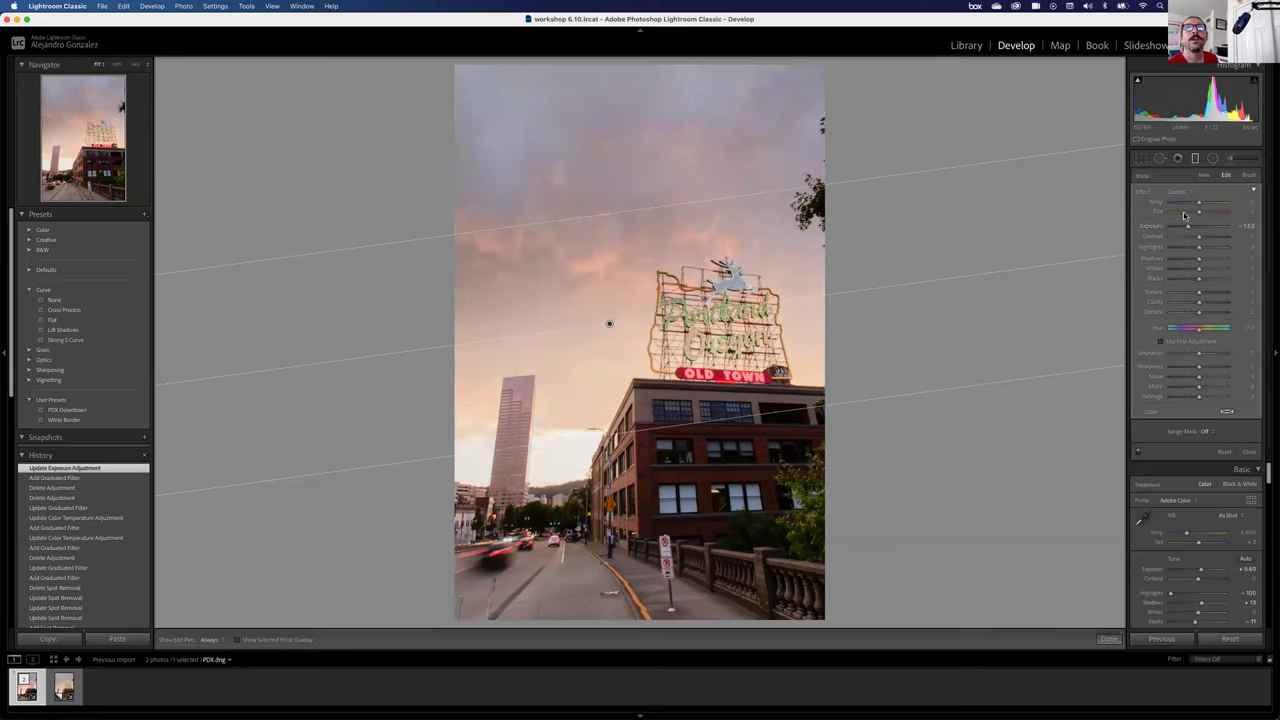
{"action": "left_click_drag", "start_coordinate": [1199, 205], "coordinate": [1188, 205]}
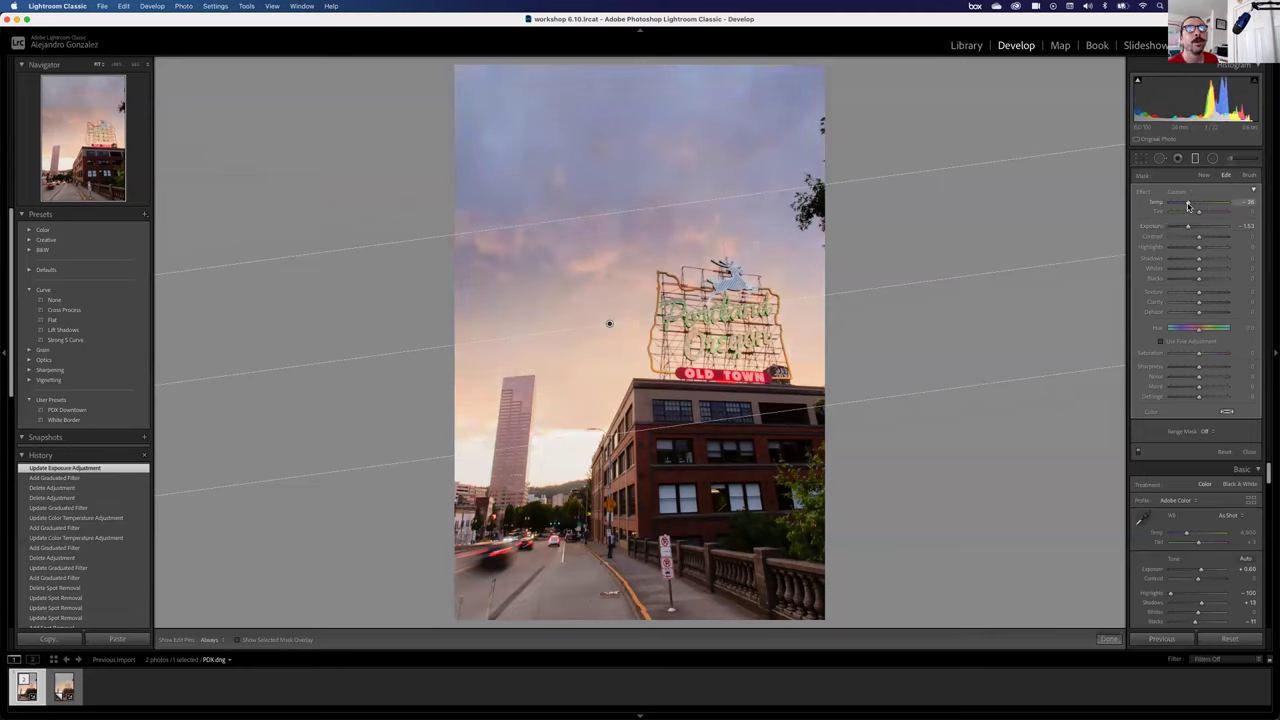
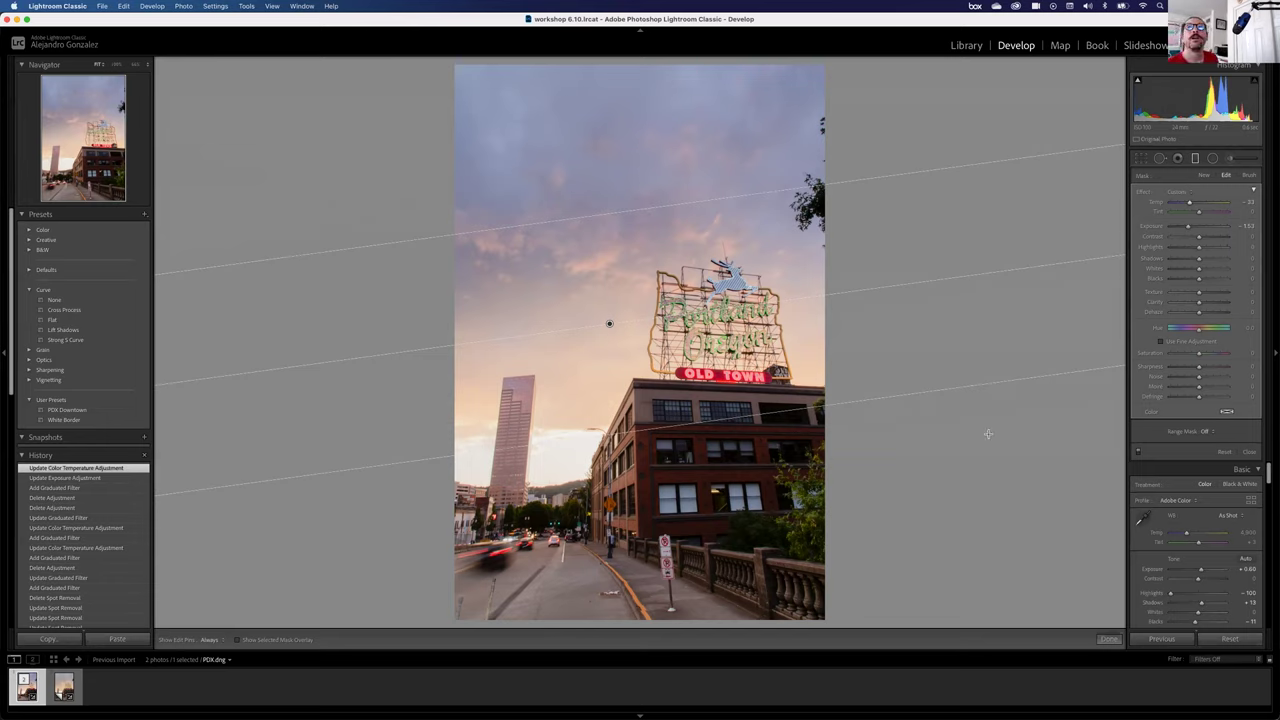
Draw a radial filter ellipse around the Portland Oregon sign and sky, and show its mask overlay.
{"action": "left_click", "coordinate": [1211, 160]}
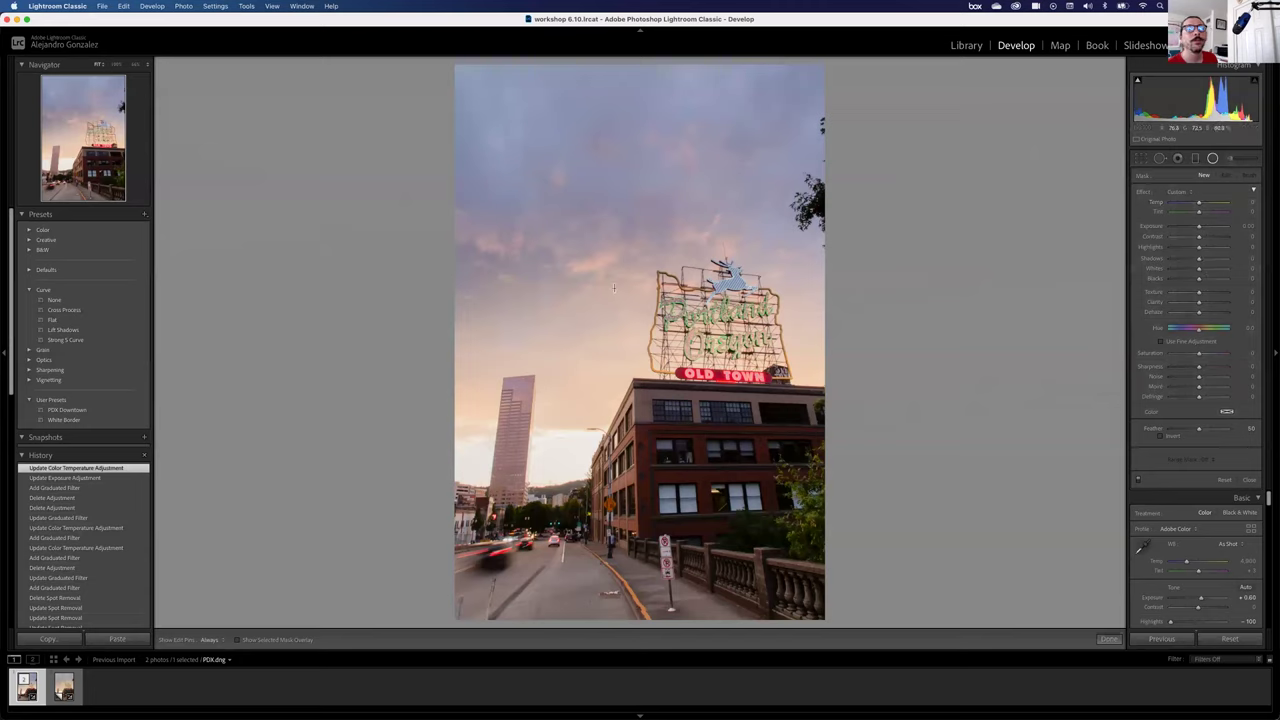
{"action": "left_click_drag", "start_coordinate": [705, 378], "coordinate": [777, 449]}
{"action": "left_click_drag", "start_coordinate": [610, 287], "coordinate": [651, 323]}
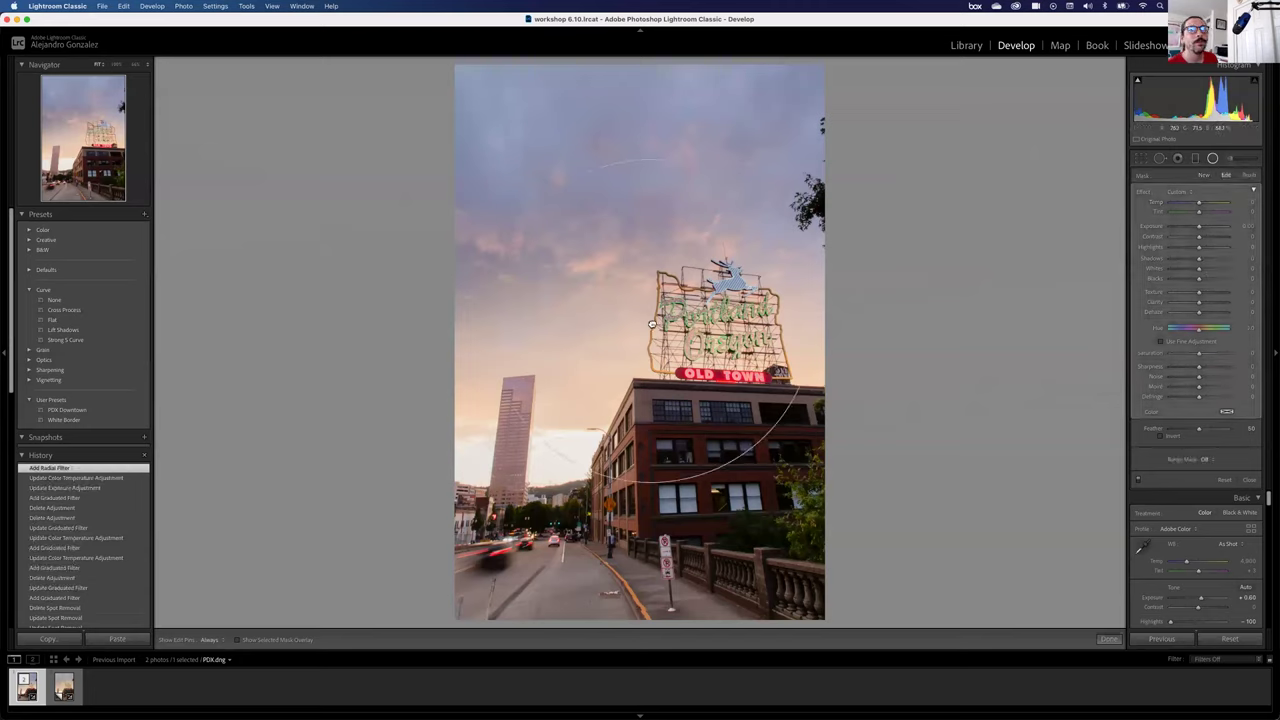
{"action": "key", "text": "o"}
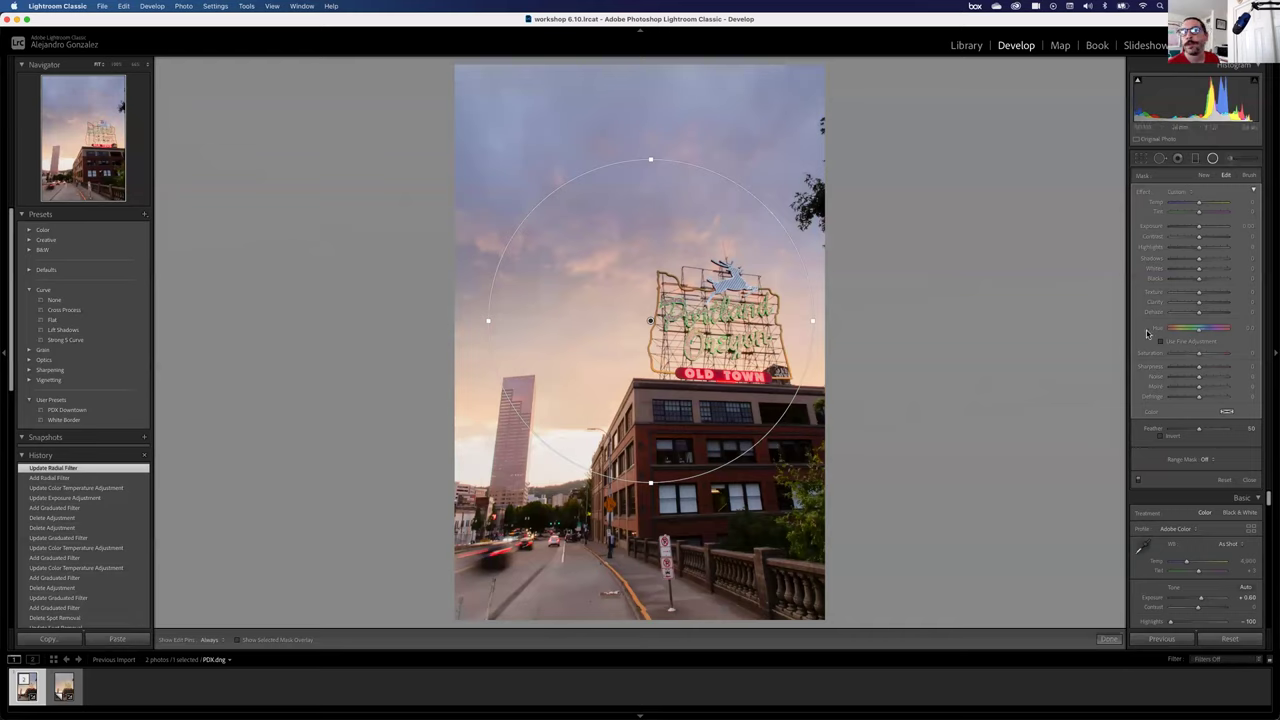
Set the radial filter to Saturation -100, invert it, and take Feather to 0 then back to 100.
{"action": "left_click_drag", "start_coordinate": [1199, 354], "coordinate": [1045, 357]}
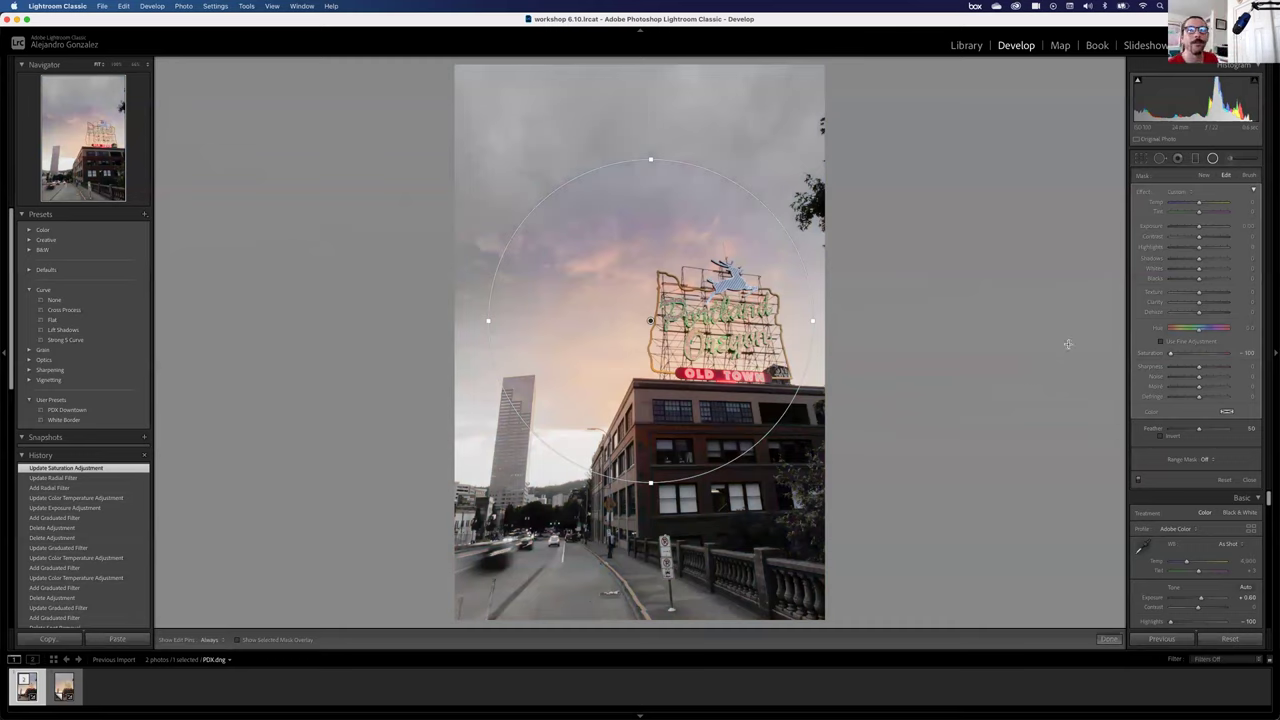
{"action": "left_click", "coordinate": [1160, 437]}
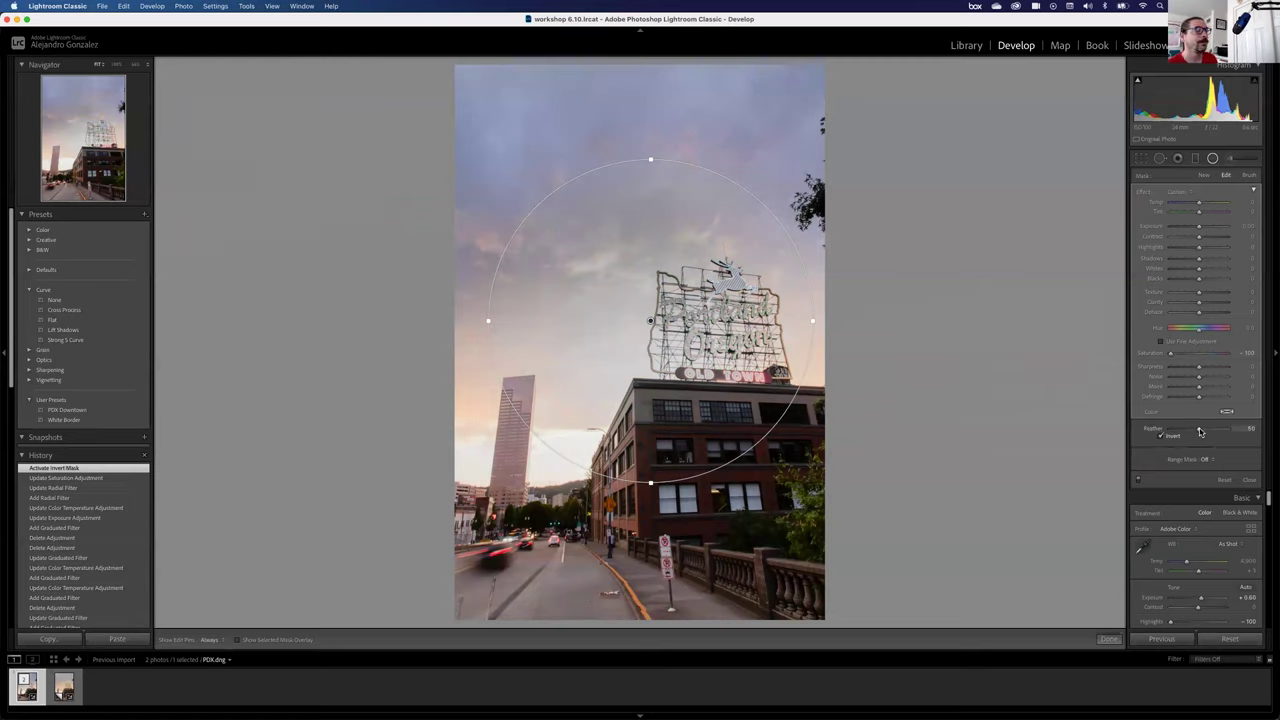
{"action": "left_click_drag", "start_coordinate": [1200, 431], "coordinate": [1142, 433]}
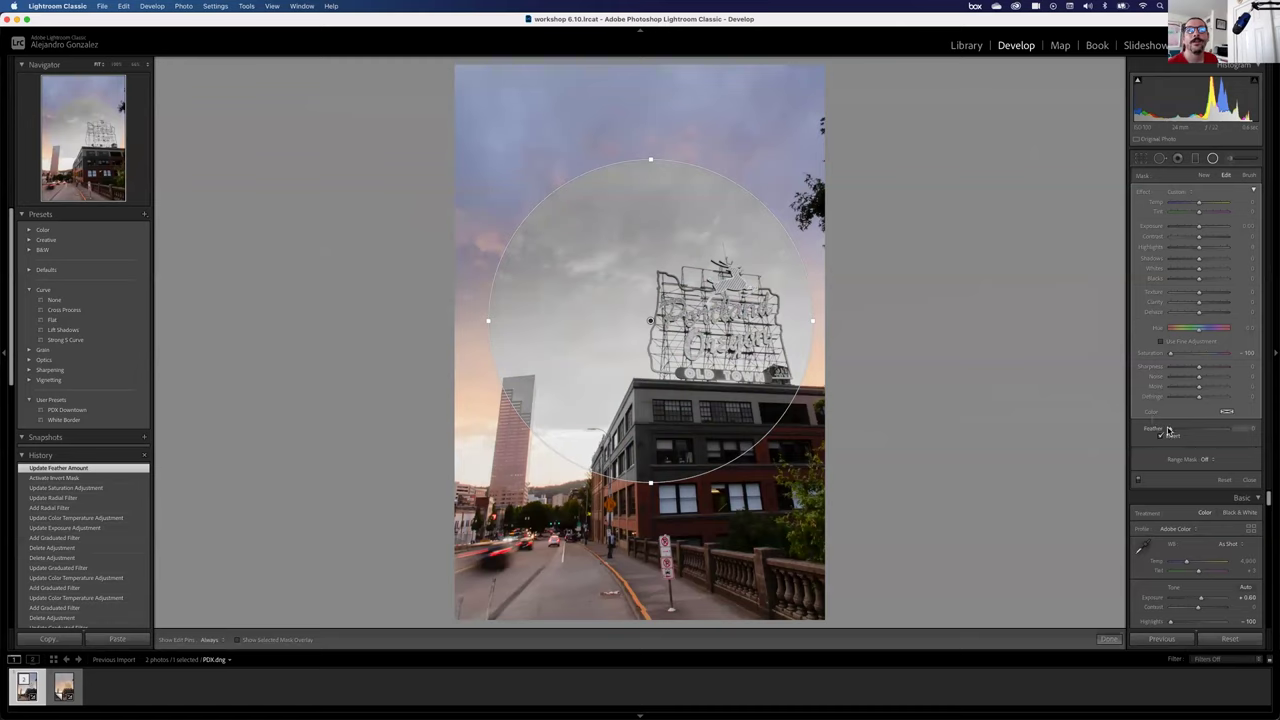
{"action": "left_click_drag", "start_coordinate": [1170, 431], "coordinate": [1127, 438]}
Move the desaturating filter over the left sky and add a second radial filter on the sign.
{"action": "left_click_drag", "start_coordinate": [650, 321], "coordinate": [498, 328]}
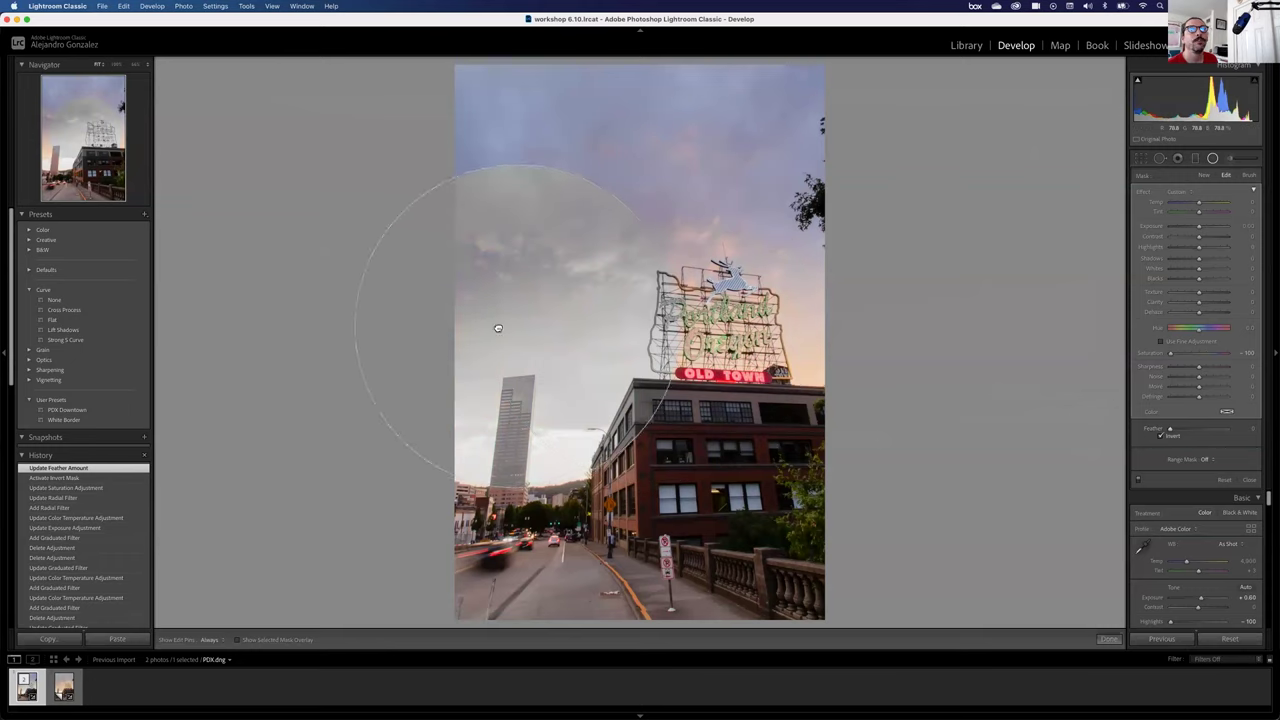
{"action": "mouse_move", "coordinate": [790, 266]}
{"action": "left_mouse_down"}
{"action": "mouse_move", "coordinate": [860, 150]}
{"action": "mouse_move", "coordinate": [946, 78]}
{"action": "left_mouse_up"}
{"action": "left_click_drag", "start_coordinate": [772, 264], "coordinate": [695, 322]}
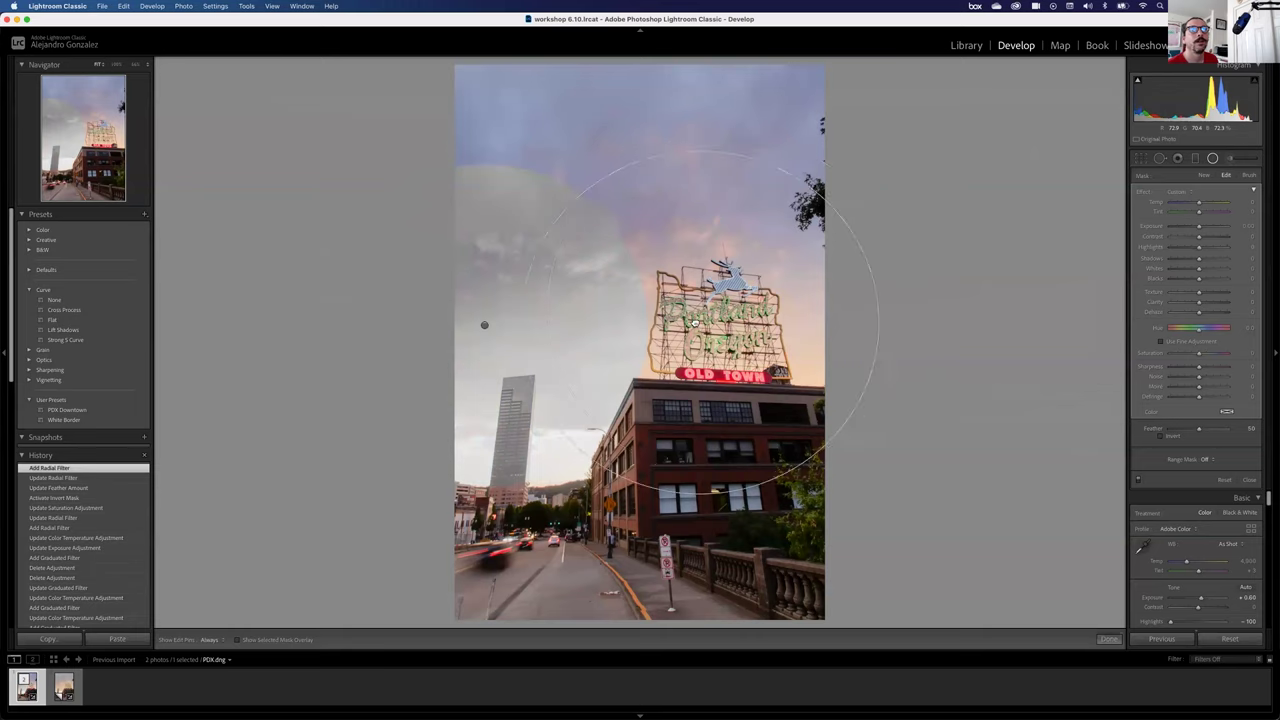
Try lower exposure, feather and invert on the second radial filter, then delete it.
{"action": "left_click_drag", "start_coordinate": [1199, 226], "coordinate": [1180, 229]}
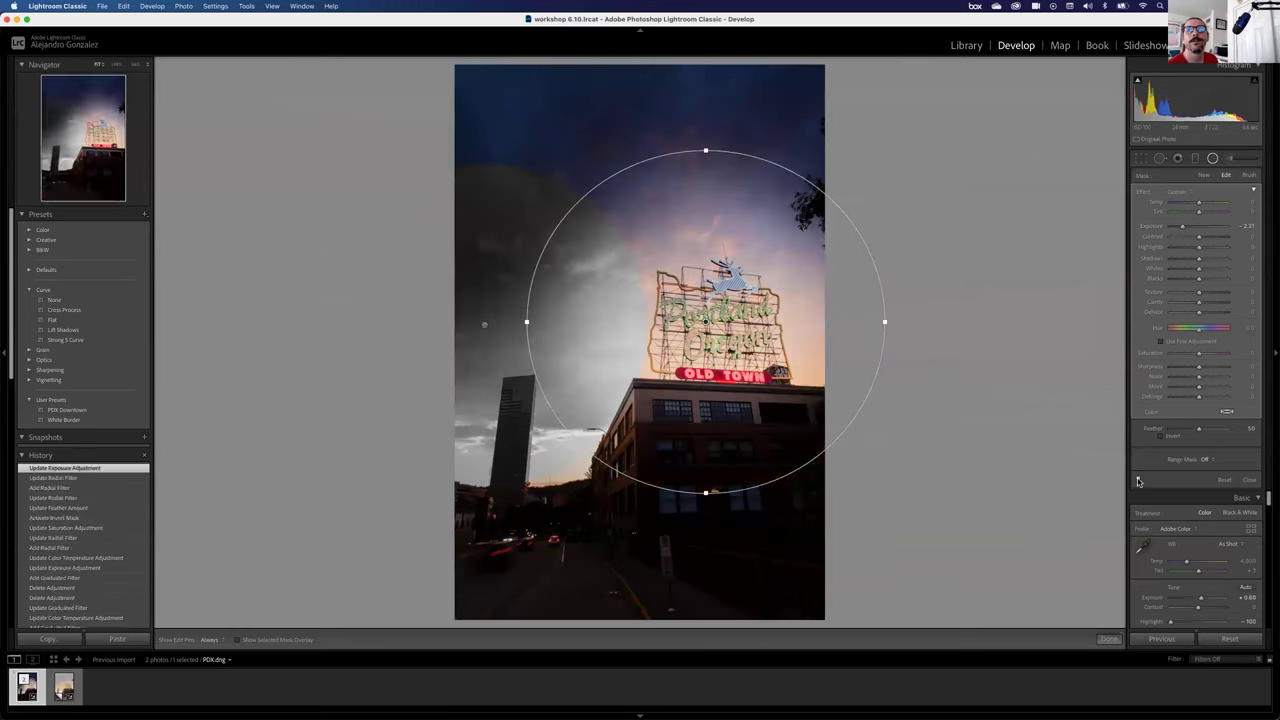
{"action": "left_click", "coordinate": [1137, 481]}
{"action": "left_click_drag", "start_coordinate": [1163, 434], "coordinate": [1165, 436]}
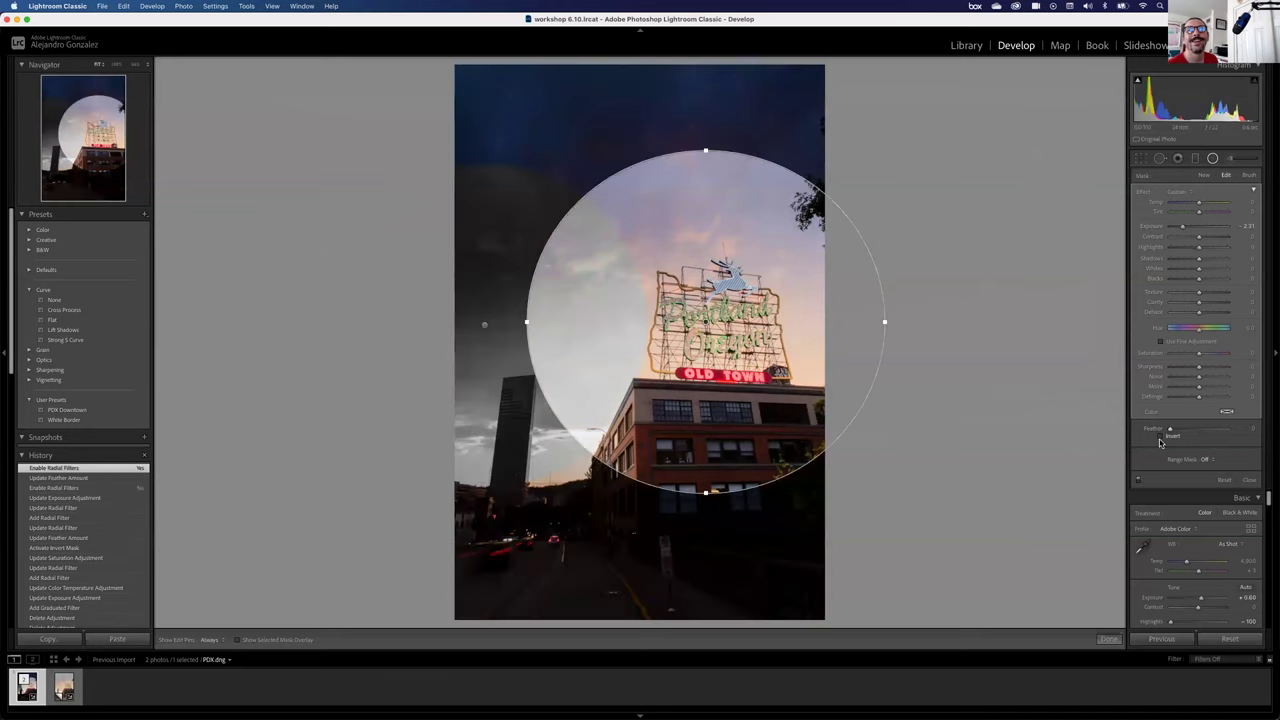
{"action": "left_click", "coordinate": [1164, 437]}
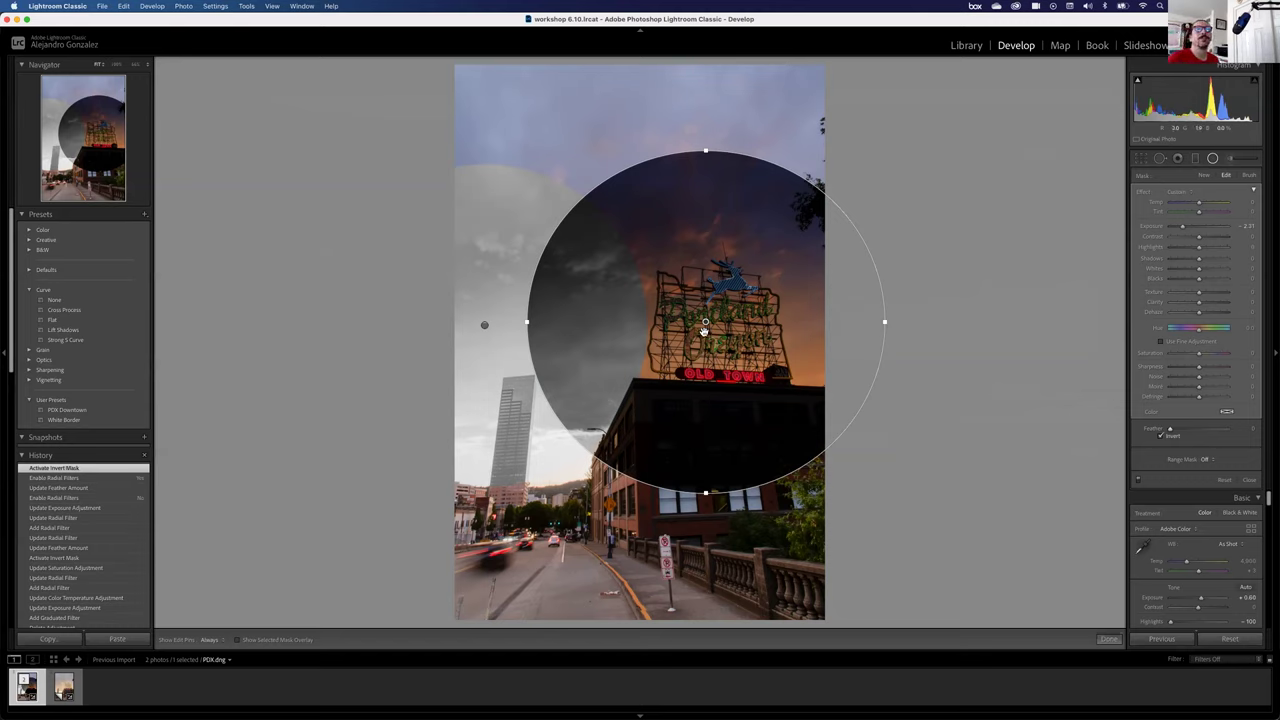
{"action": "key", "text": "Delete"}
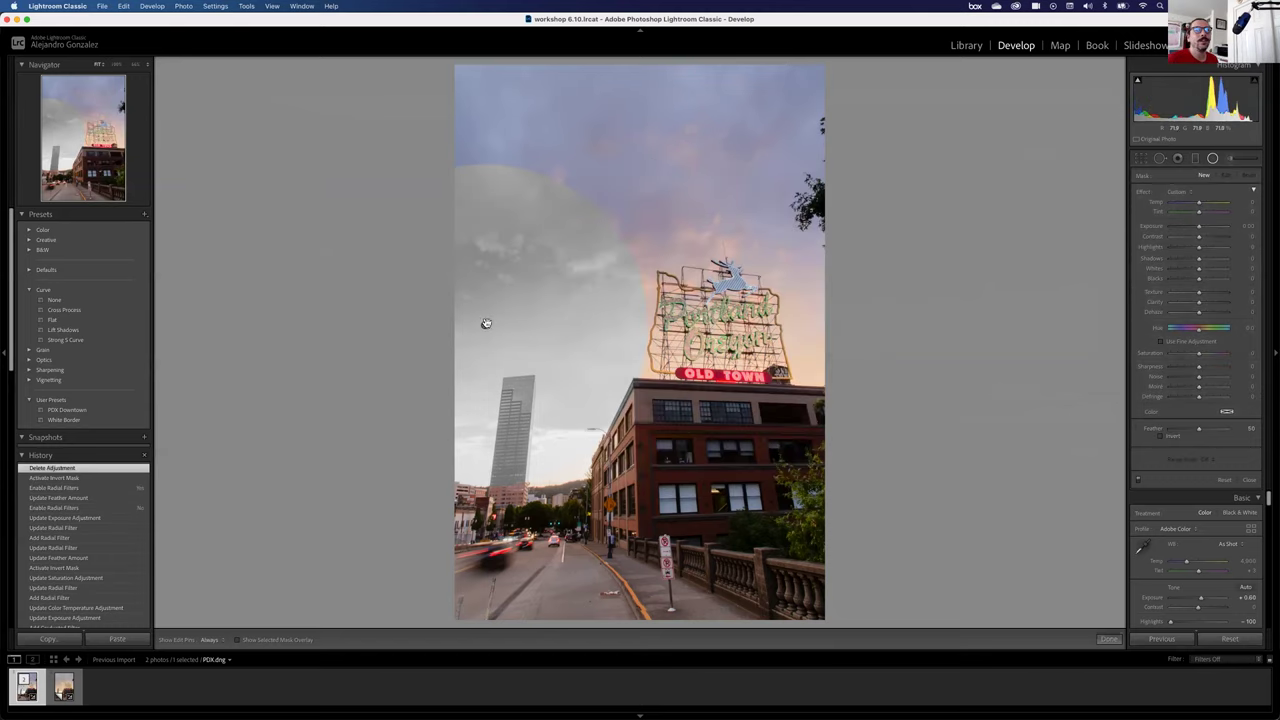
Delete the remaining radial filter, select the sky's graduated filter, then bring up the Adjustment Brush.
{"action": "key", "text": "Delete"}
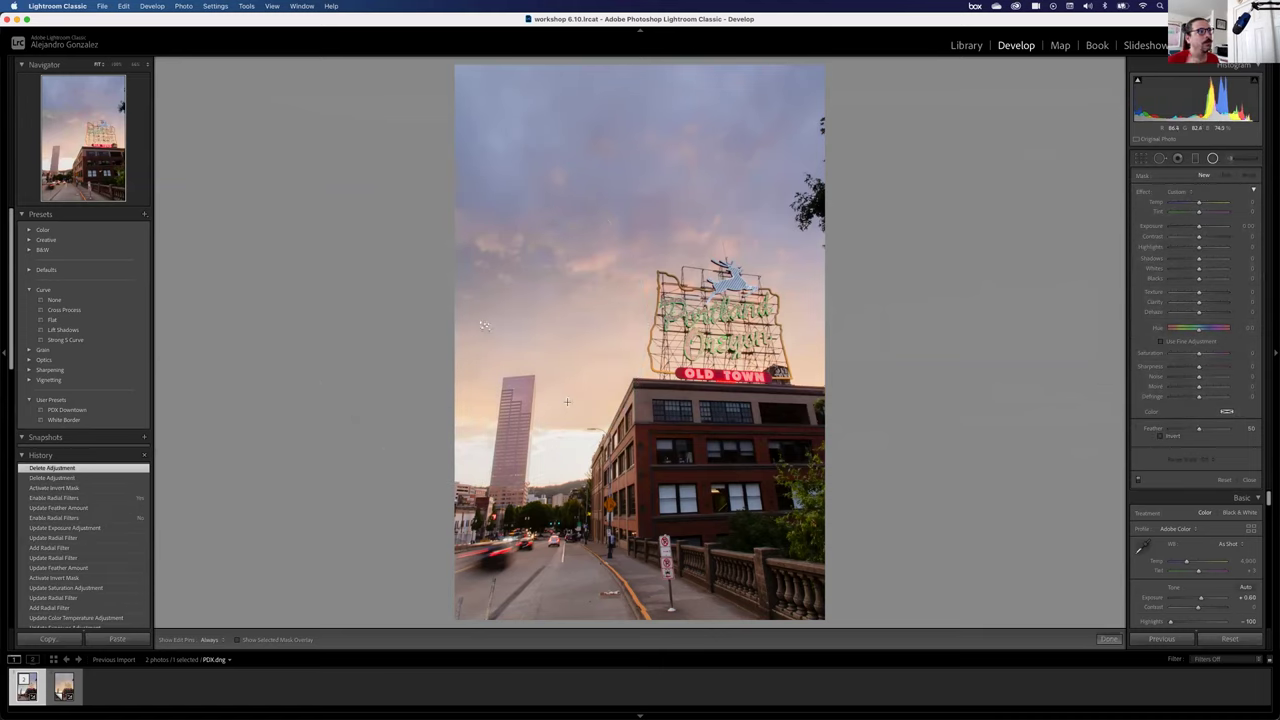
{"action": "left_click", "coordinate": [1196, 160]}
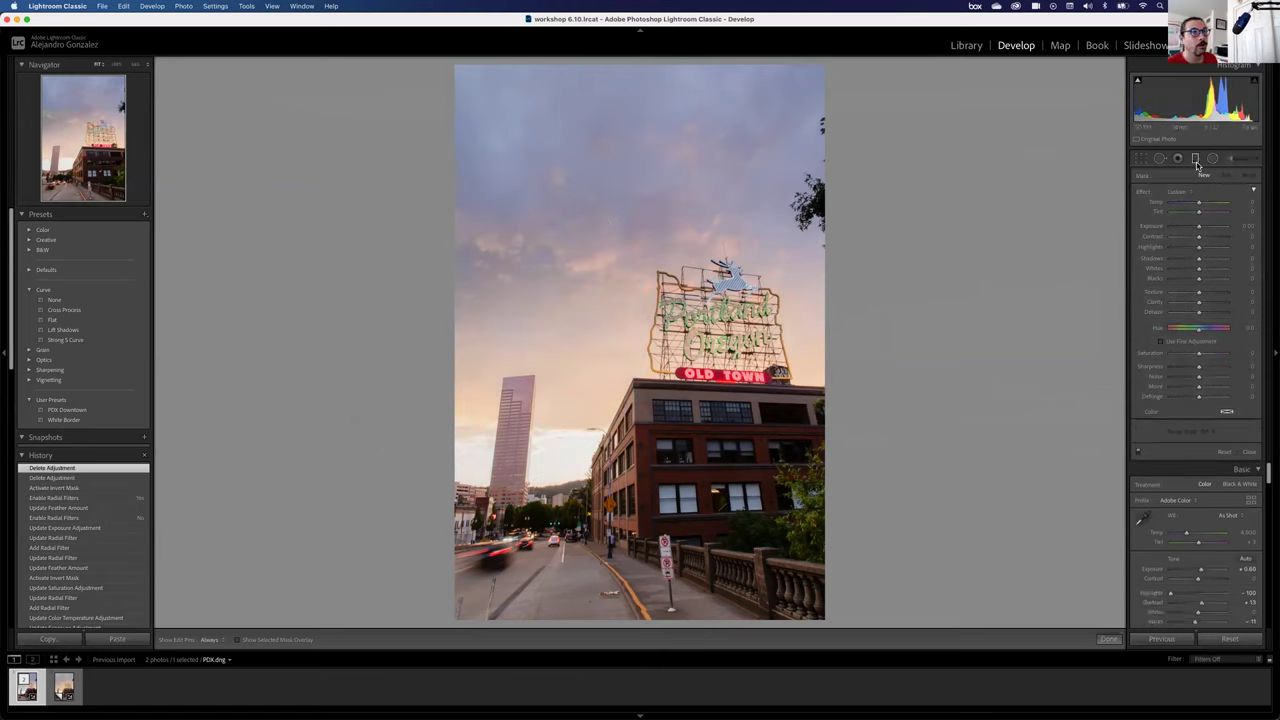
{"action": "left_click", "coordinate": [610, 324]}
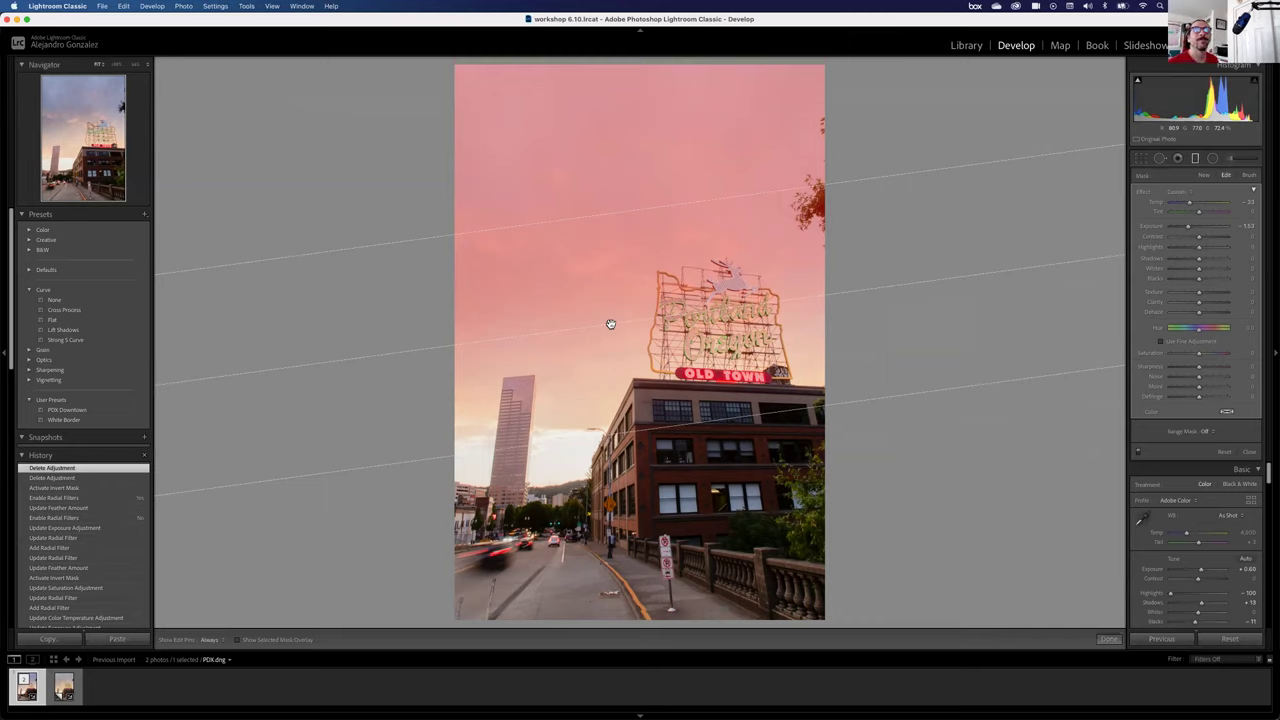
{"action": "left_click", "coordinate": [1230, 162]}
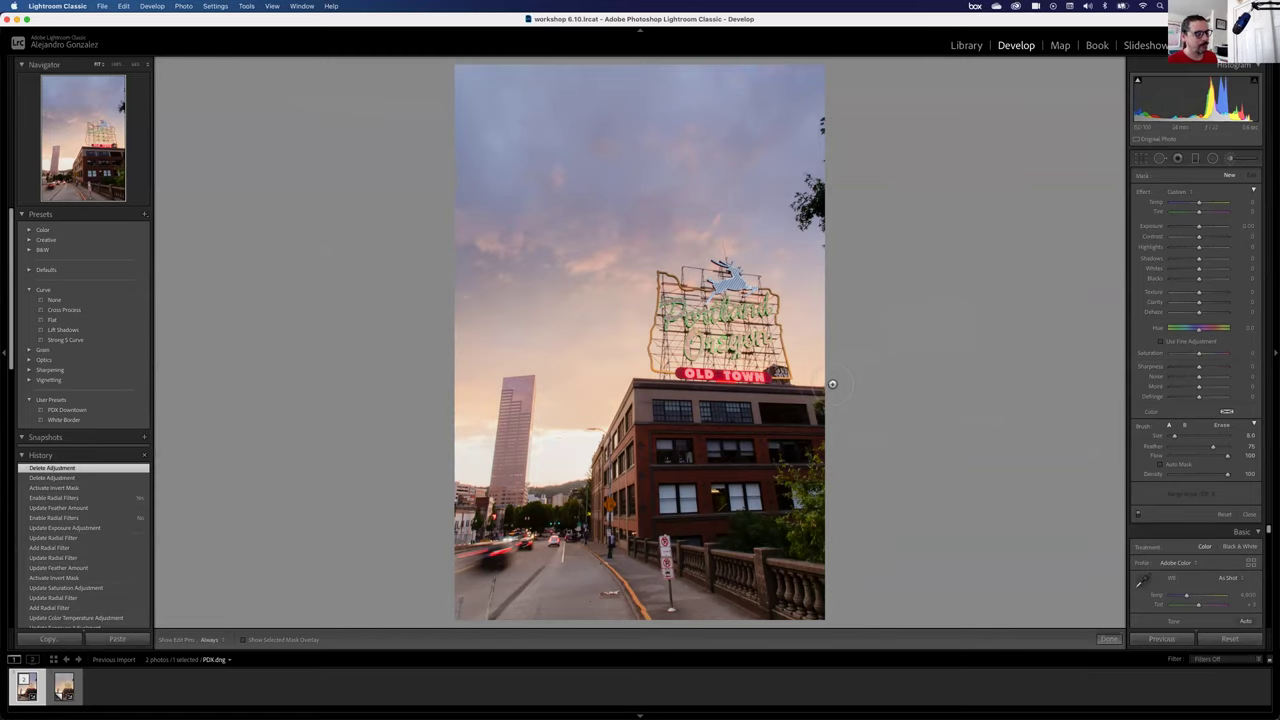
Zoom in on the upper sky and heal three spots with Spot Removal.
{"action": "key", "text": "z"}
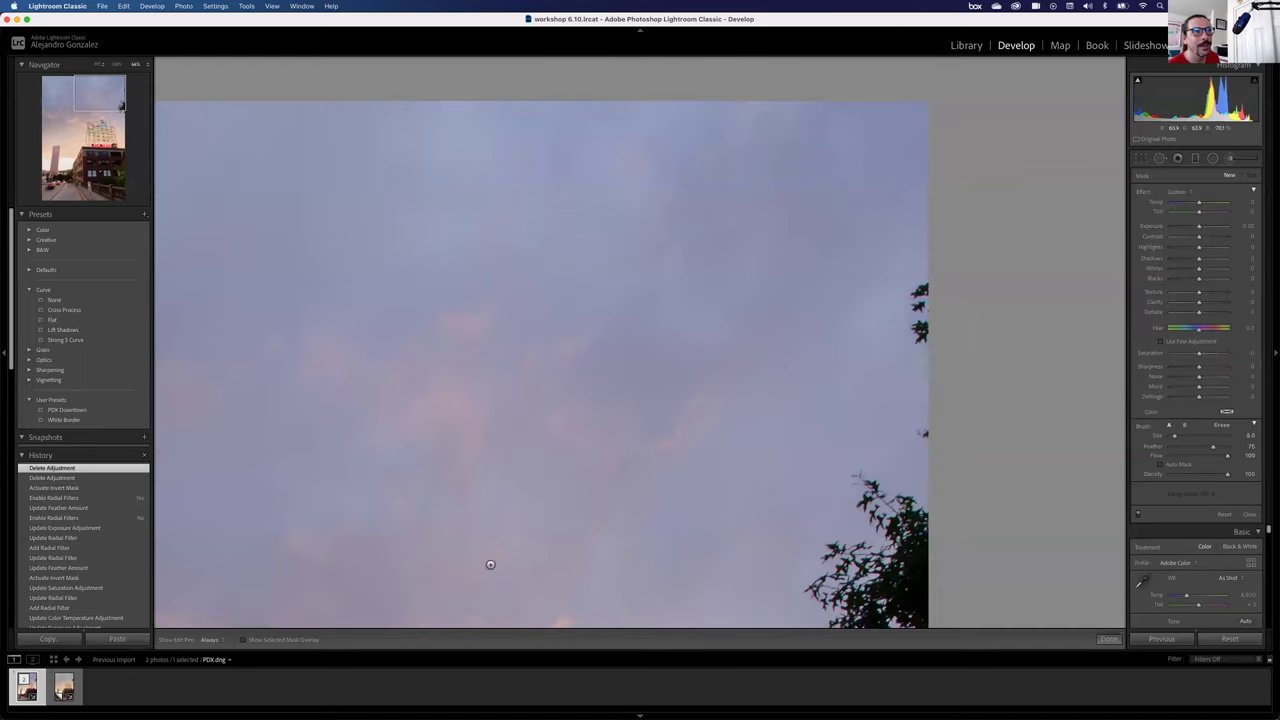
{"action": "left_click_drag", "start_coordinate": [406, 534], "coordinate": [417, 443]}
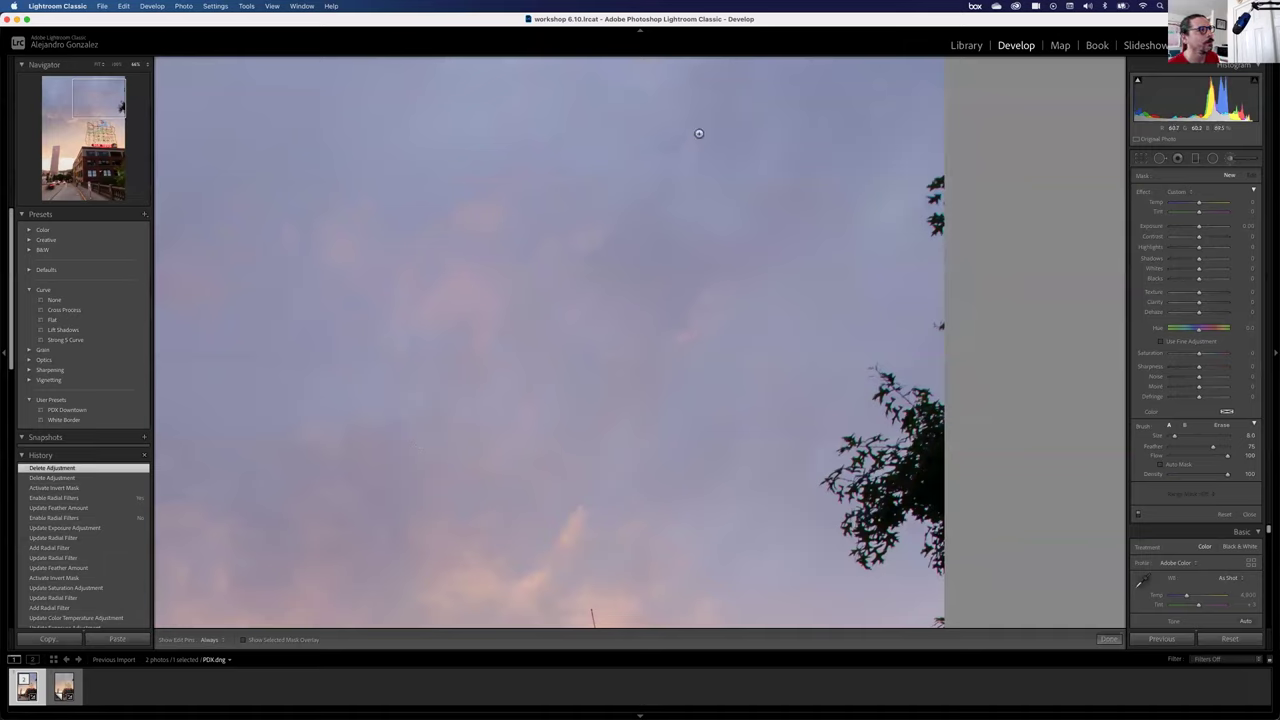
{"action": "key", "text": "q"}
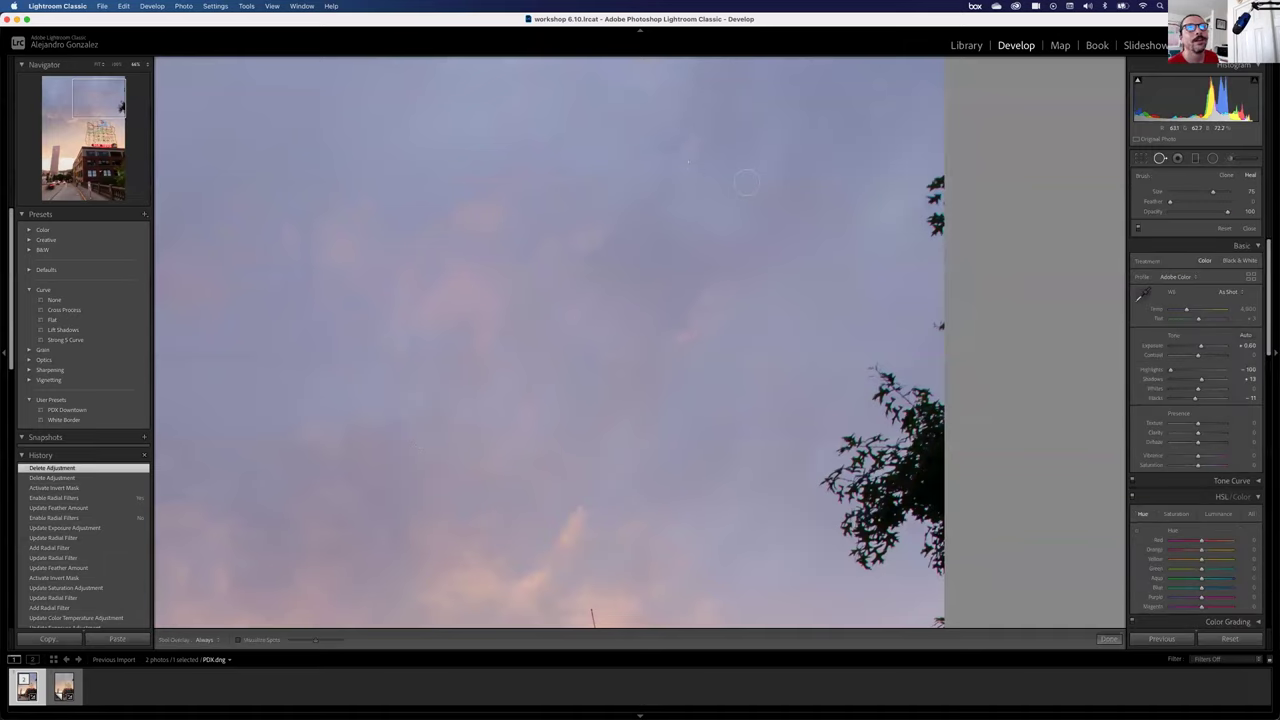
{"action": "left_click", "coordinate": [746, 182]}
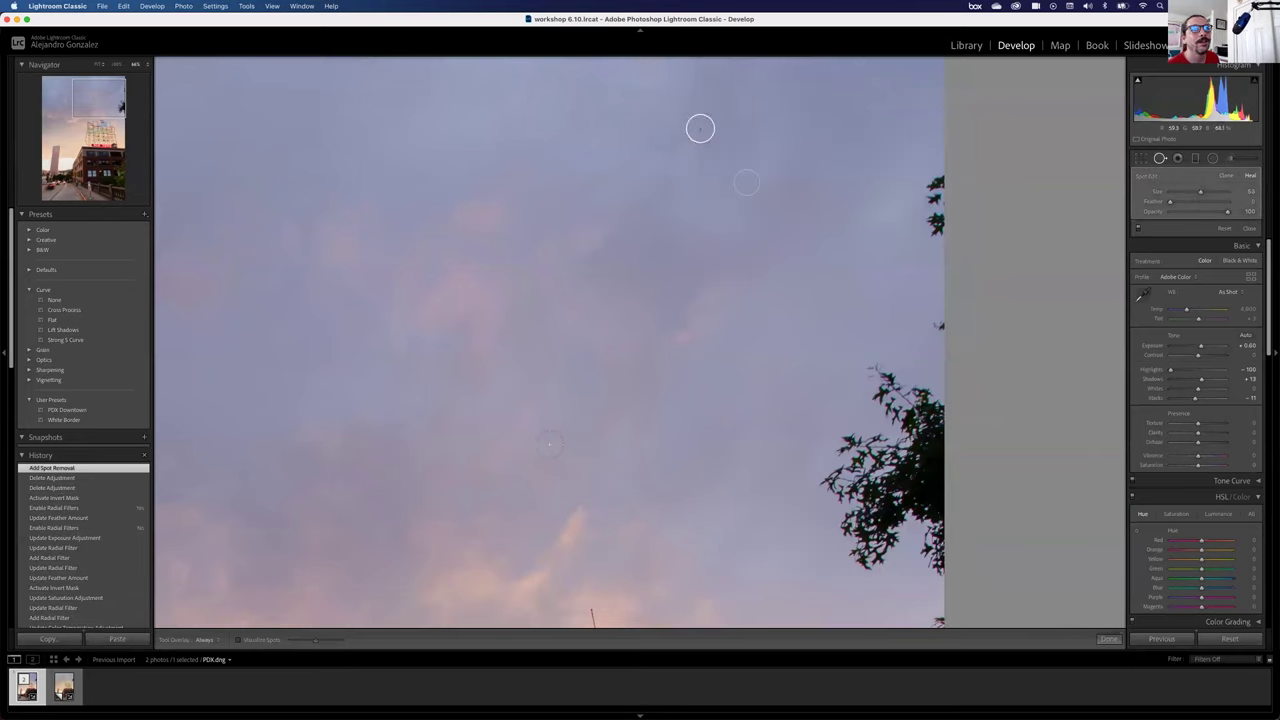
{"action": "left_click", "coordinate": [548, 440]}
{"action": "left_click", "coordinate": [311, 523]}
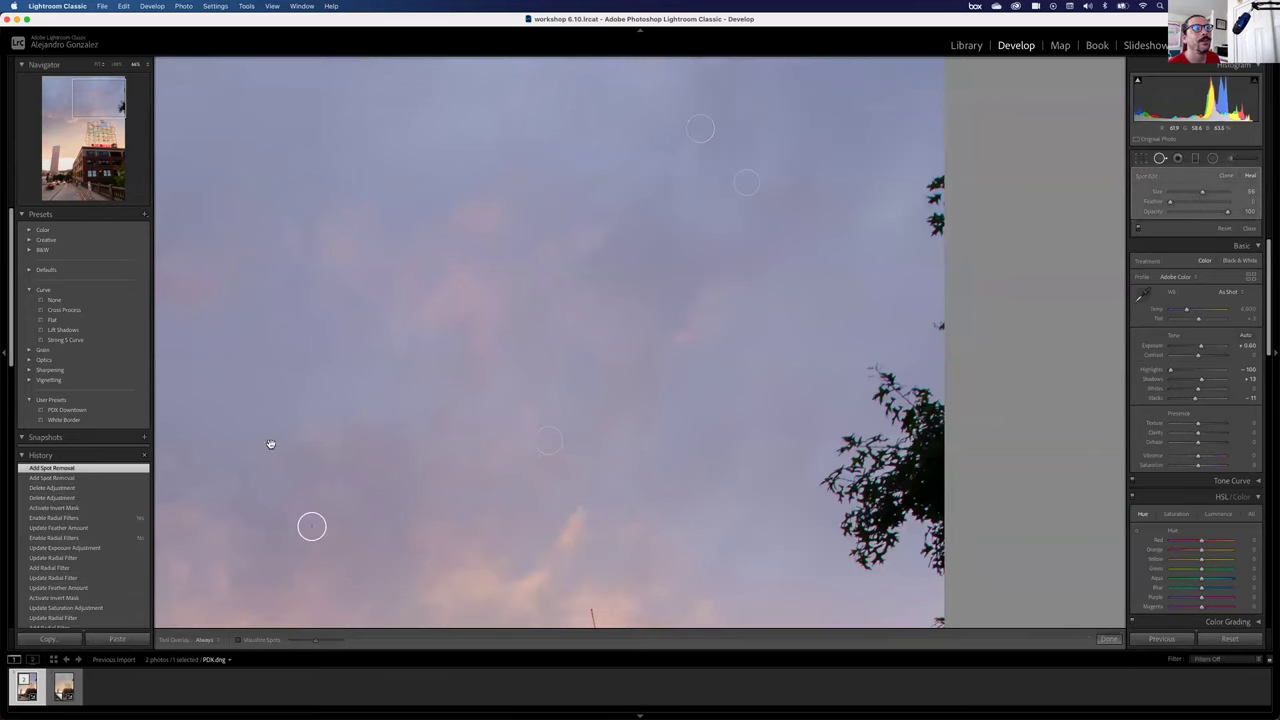
Heal three more spots in another part of the sky.
{"action": "left_click_drag", "start_coordinate": [562, 267], "coordinate": [762, 249]}
{"action": "scroll", "coordinate": [434, 229], "scroll_direction": "left", "scroll_amount": 10}
{"action": "scroll", "coordinate": [434, 229], "scroll_direction": "up", "scroll_amount": 5}
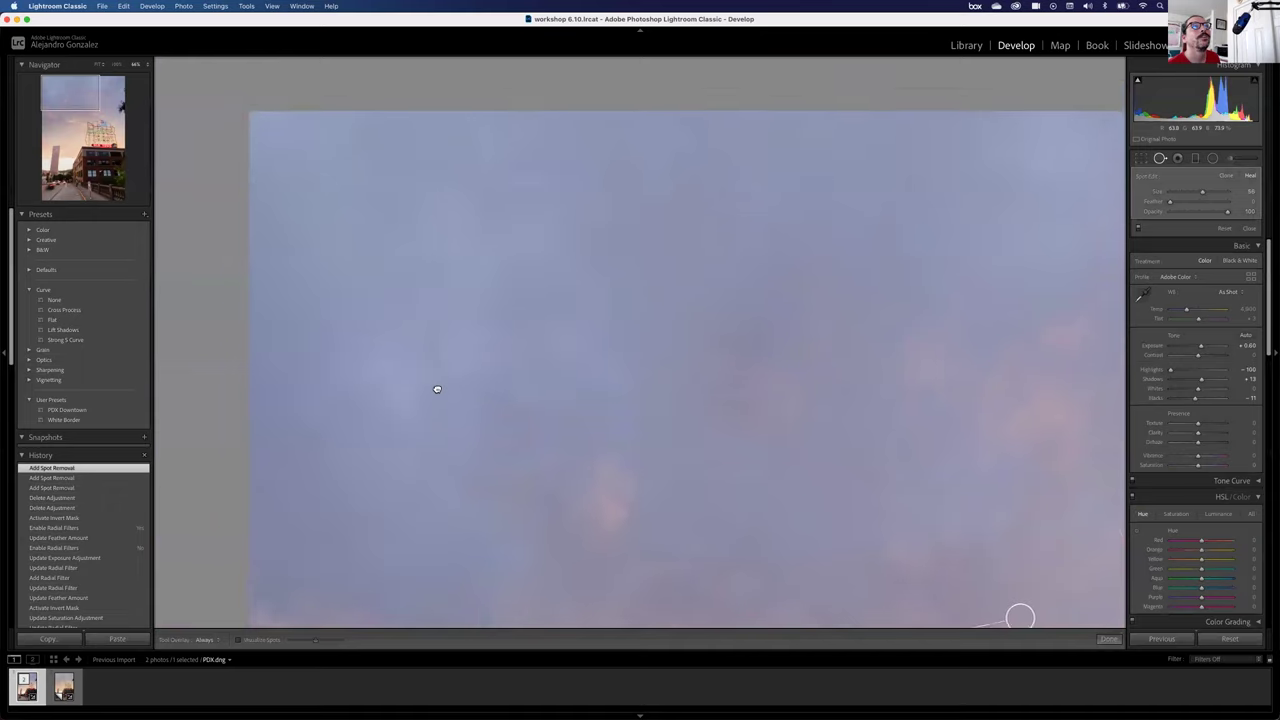
{"action": "left_click", "coordinate": [707, 333]}
{"action": "left_click", "coordinate": [707, 333]}
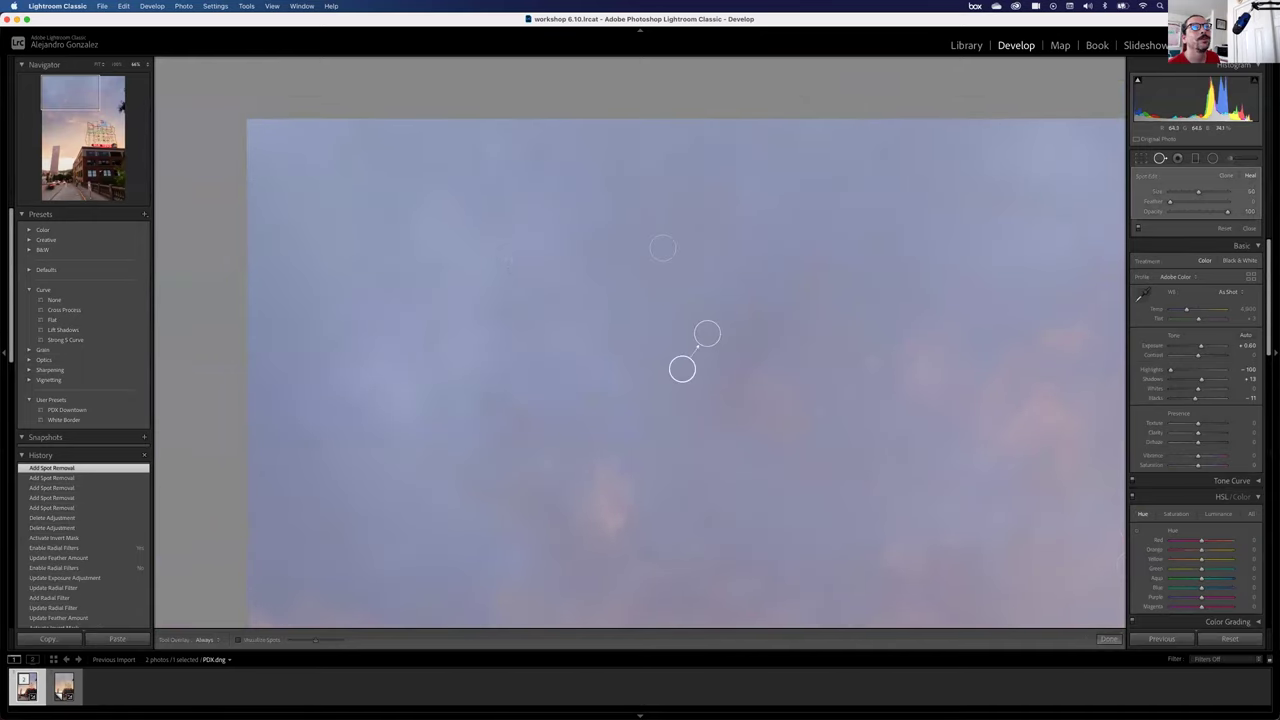
{"action": "left_click", "coordinate": [520, 266]}
Heal a spot left of the sign and pan until the whole Portland Oregon sign is visible.
{"action": "scroll", "coordinate": [588, 482], "scroll_direction": "down", "scroll_amount": 5}
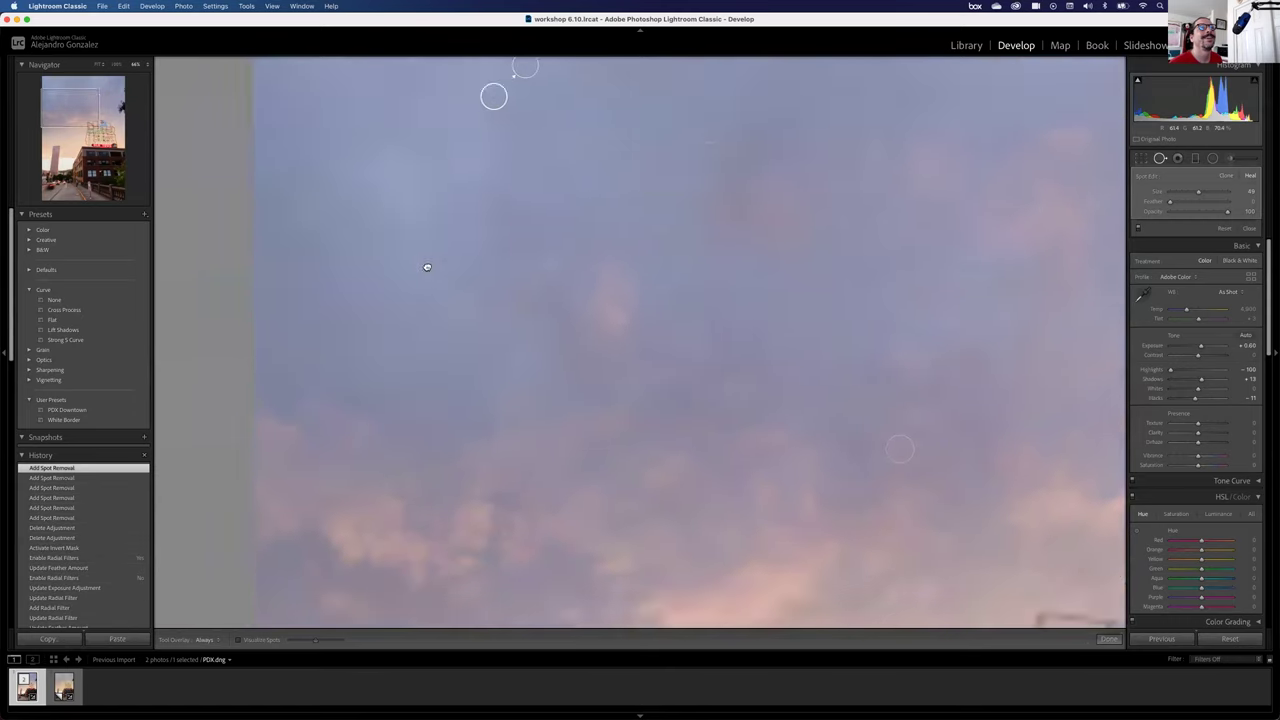
{"action": "scroll", "coordinate": [588, 482], "scroll_direction": "down", "scroll_amount": 5}
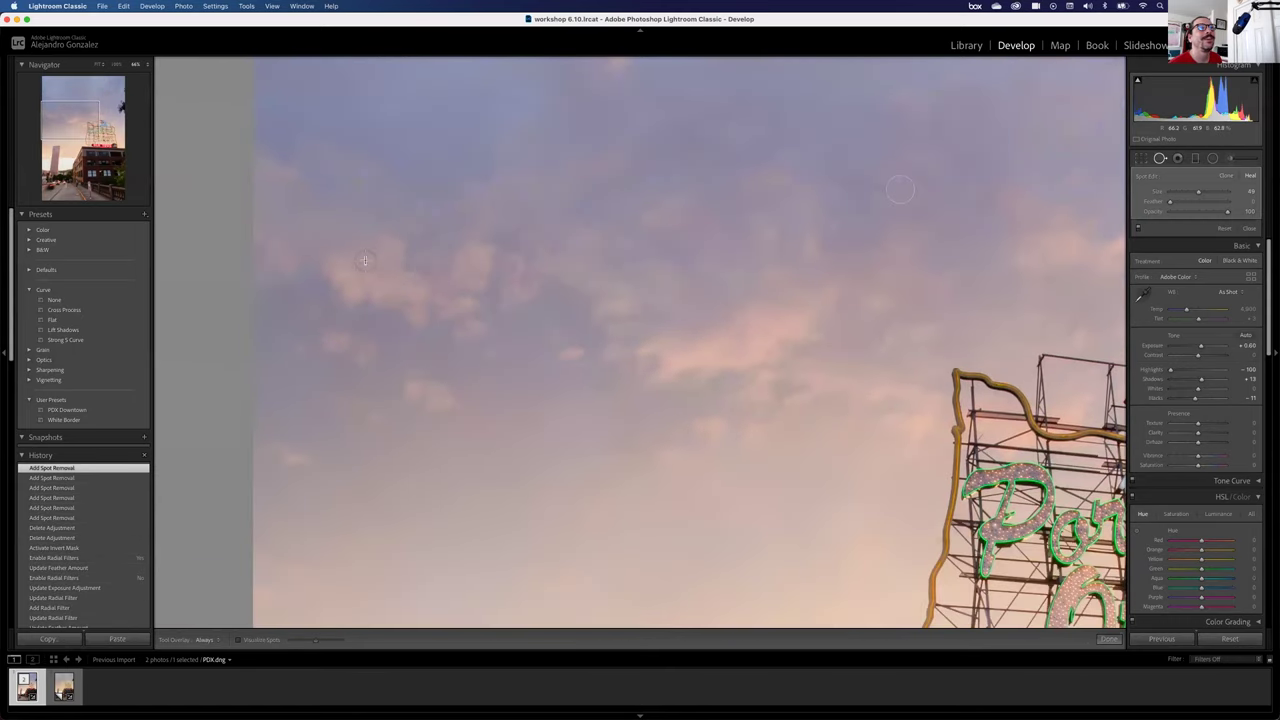
{"action": "left_click_drag", "start_coordinate": [740, 480], "coordinate": [729, 299]}
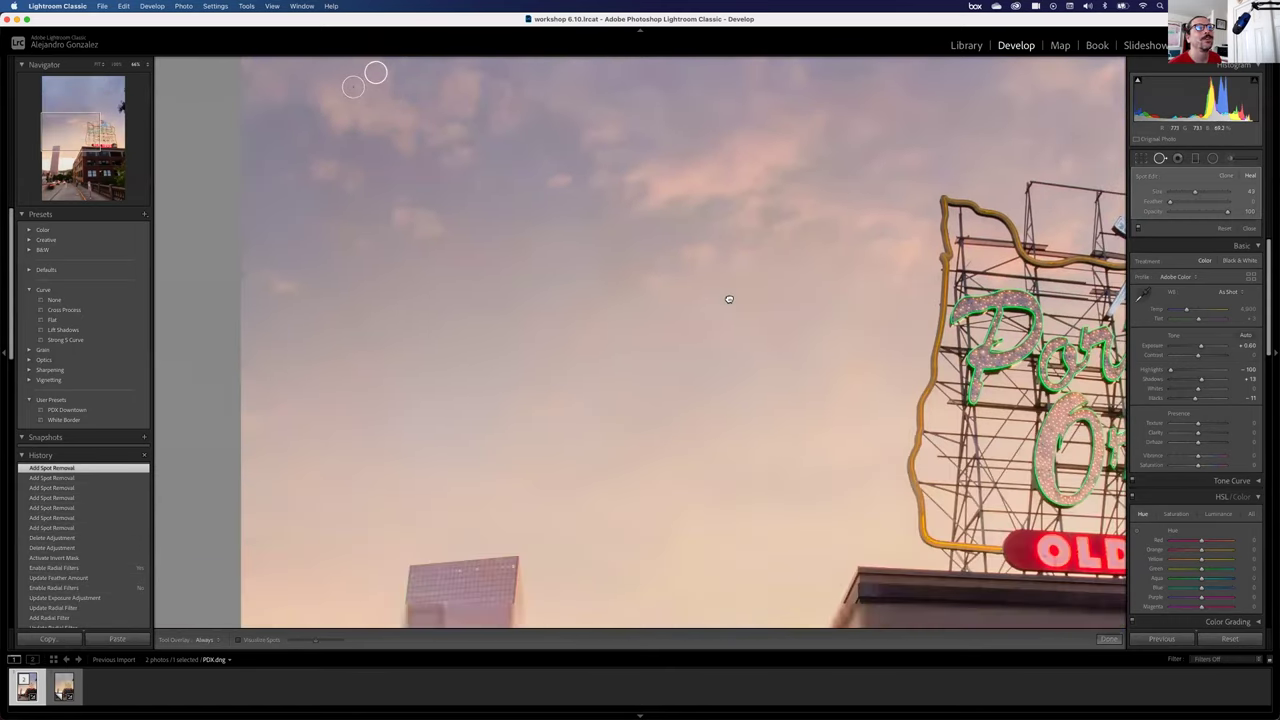
{"action": "scroll", "coordinate": [760, 191], "scroll_direction": "down", "scroll_amount": 5}
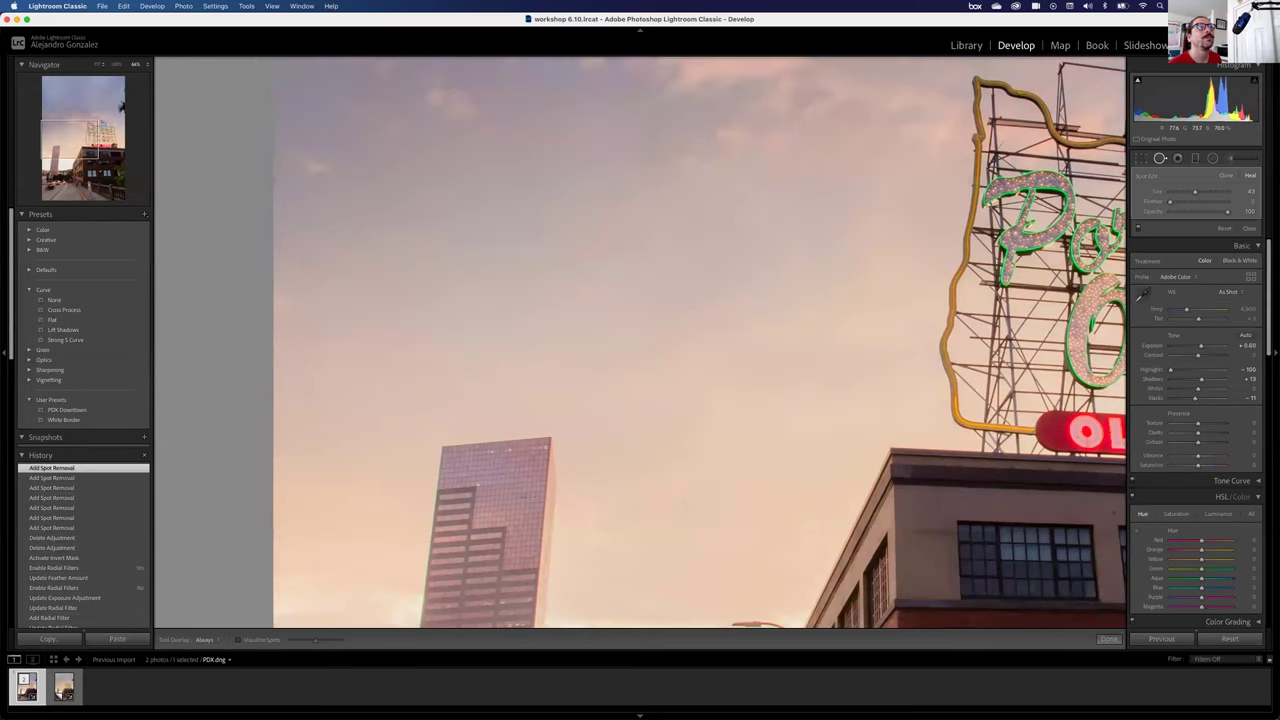
{"action": "left_click", "coordinate": [520, 403]}
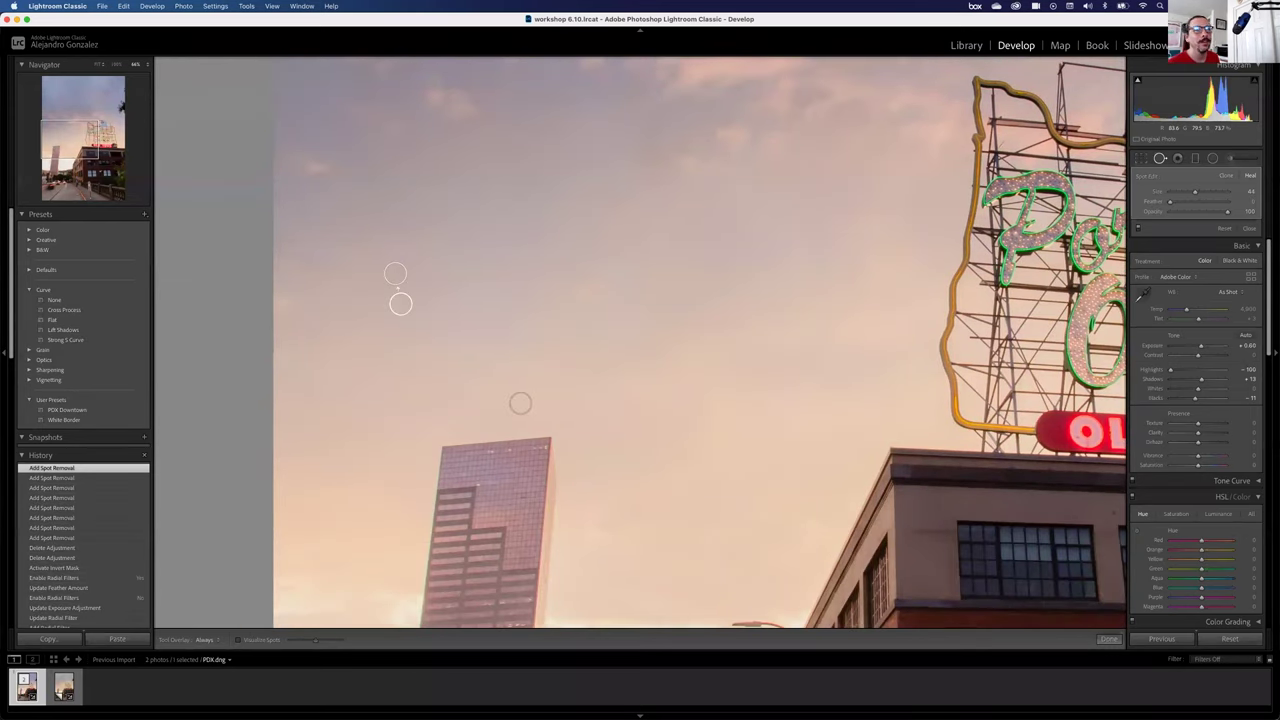
{"action": "scroll", "coordinate": [711, 314], "scroll_direction": "right", "scroll_amount": 3}
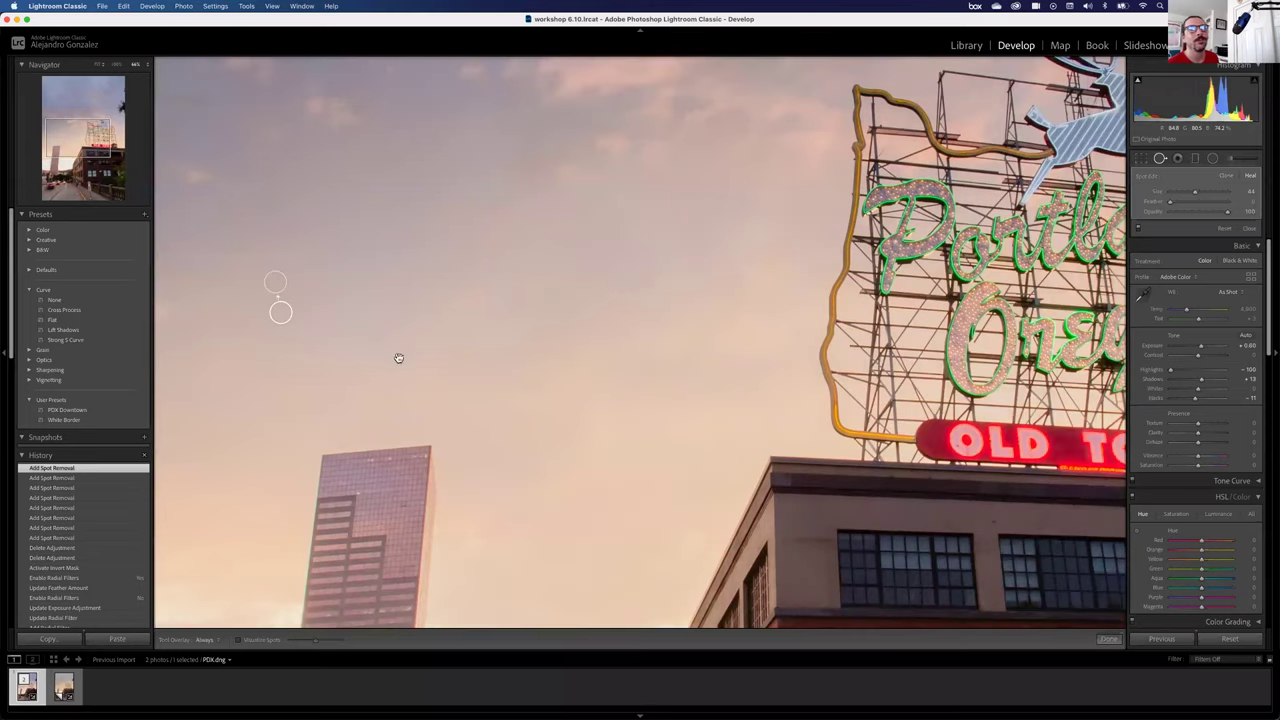
{"action": "scroll", "coordinate": [398, 358], "scroll_direction": "right", "scroll_amount": 5}
{"action": "scroll", "coordinate": [451, 263], "scroll_direction": "down", "scroll_amount": 3}
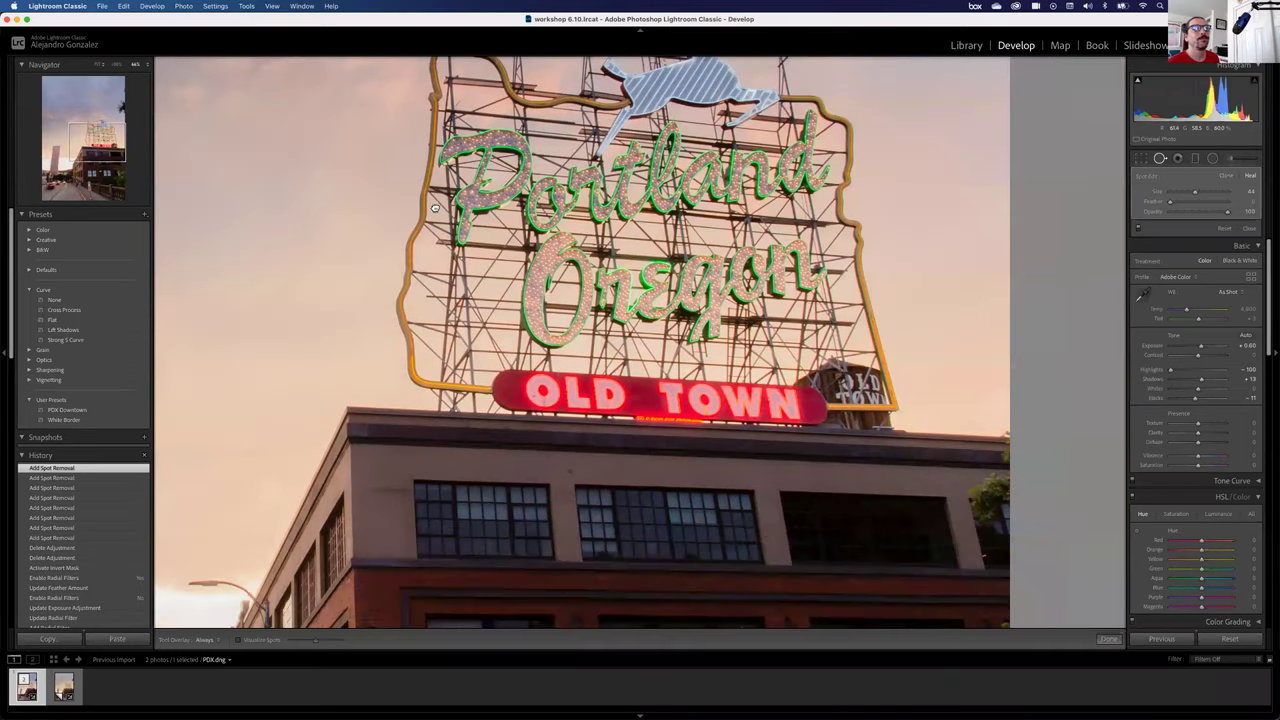
{"action": "scroll", "coordinate": [434, 206], "scroll_direction": "down", "scroll_amount": 1}
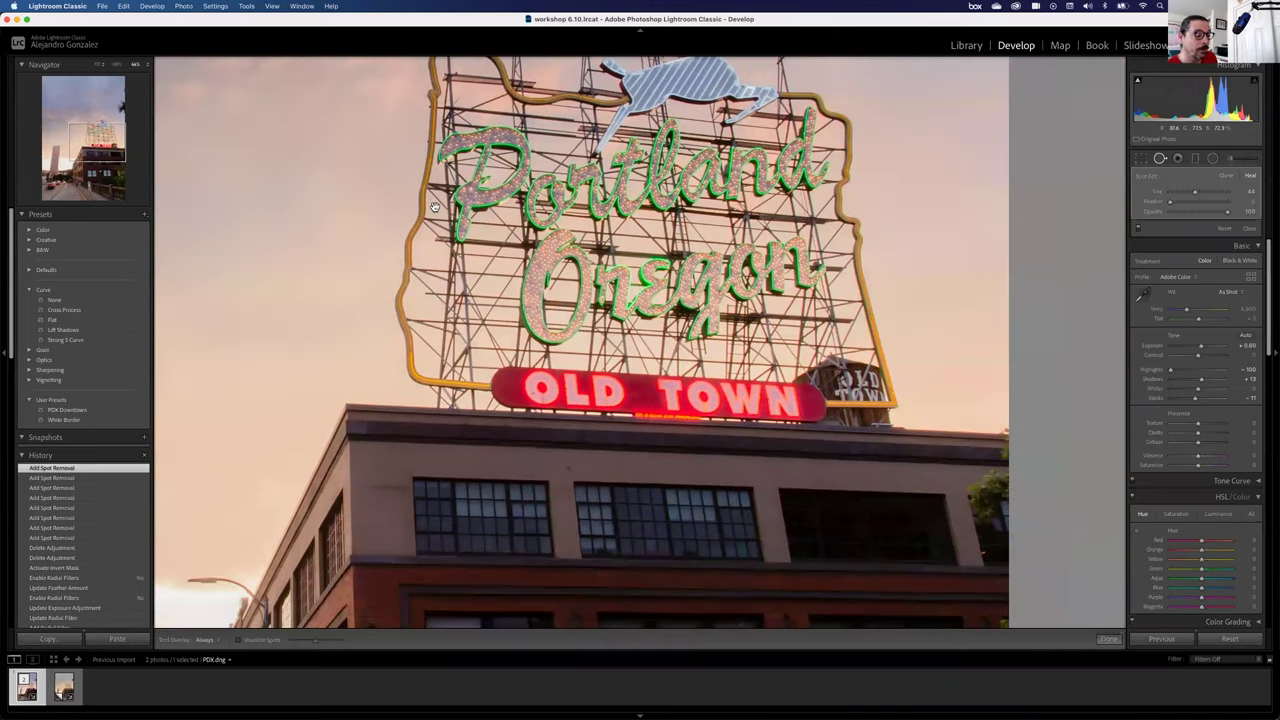
Set the Adjustment Brush to size 22 with lower feather and turn on the mask overlay.
{"action": "key", "text": "k"}
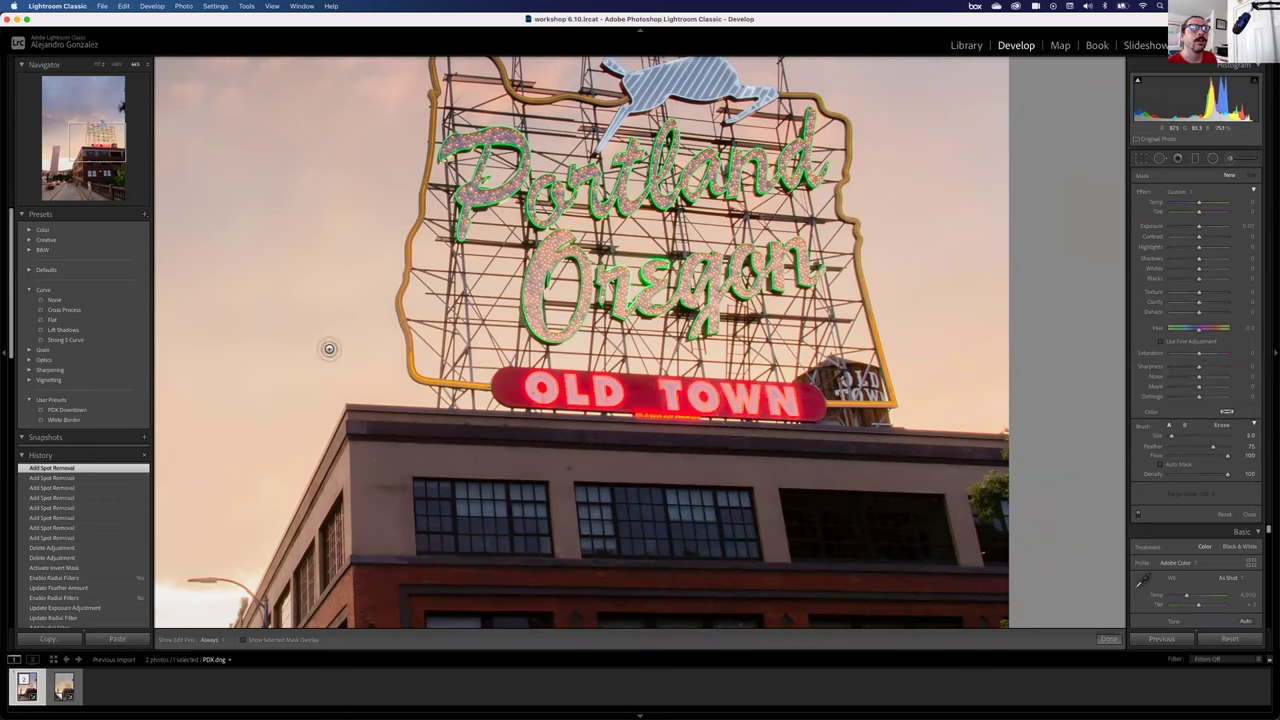
{"action": "key", "text": "bracketright"}
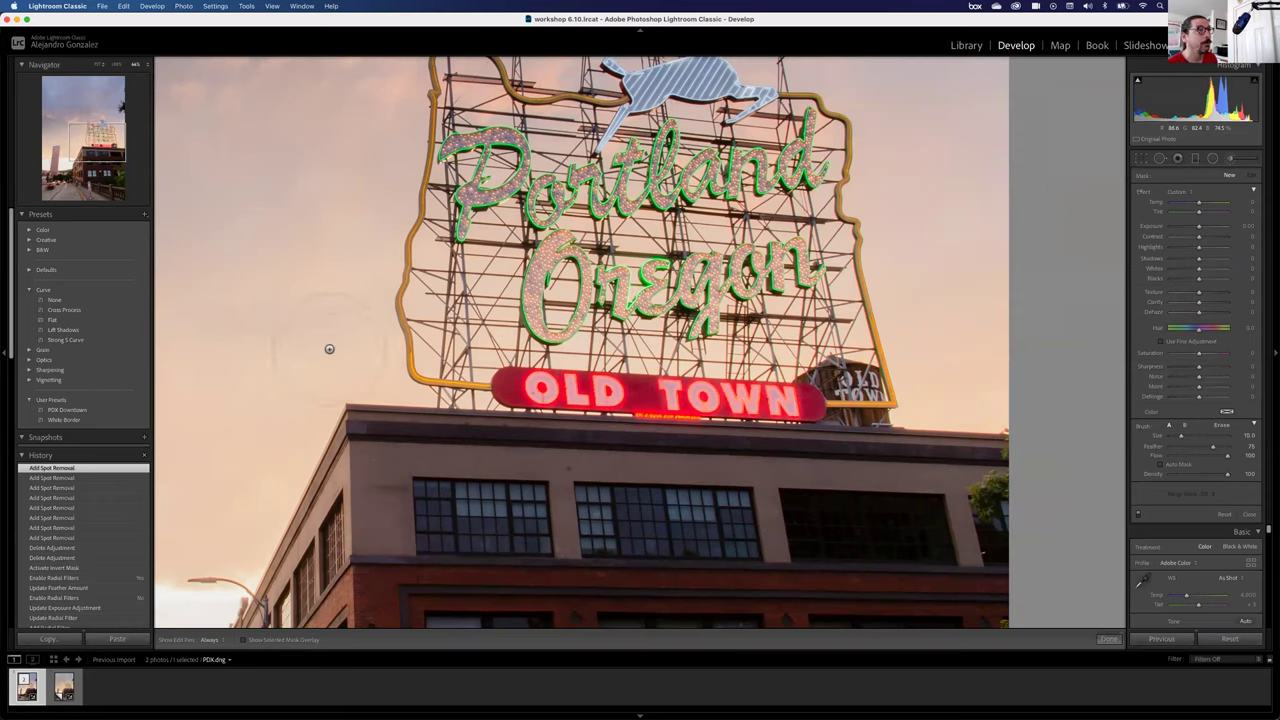
{"action": "key", "text": "bracketleft"}
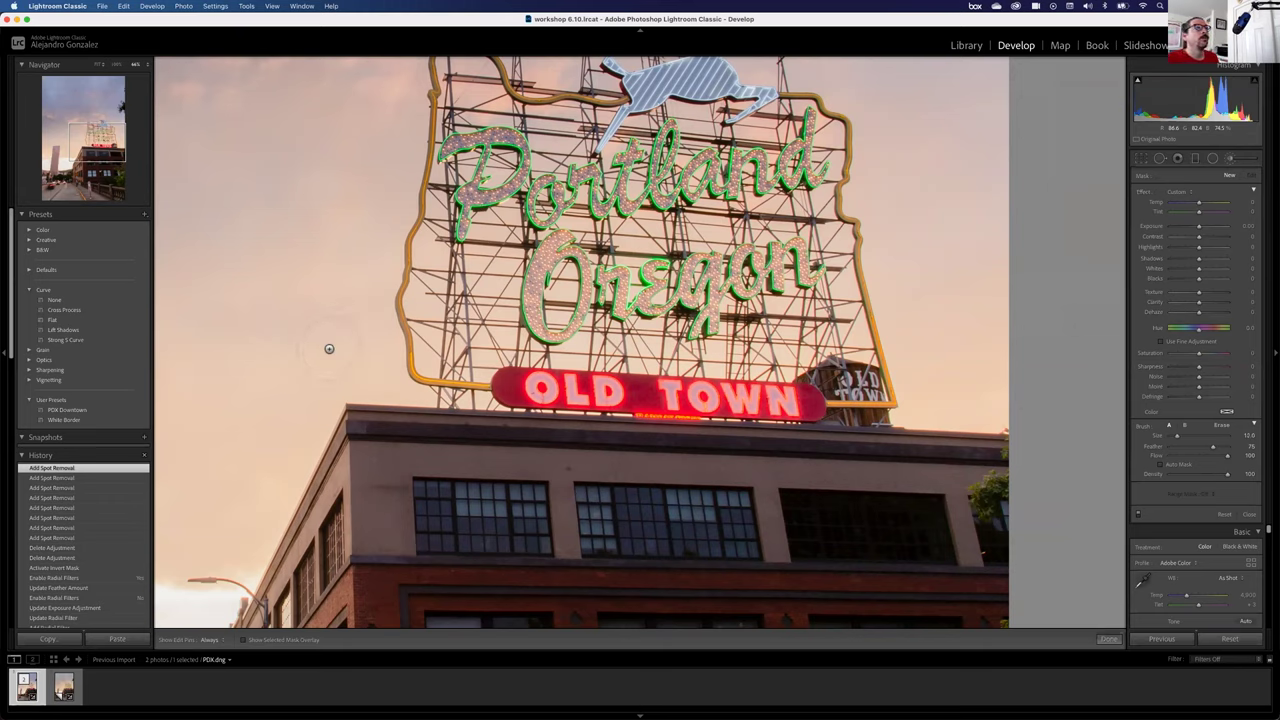
{"action": "key", "text": "bracketright"}
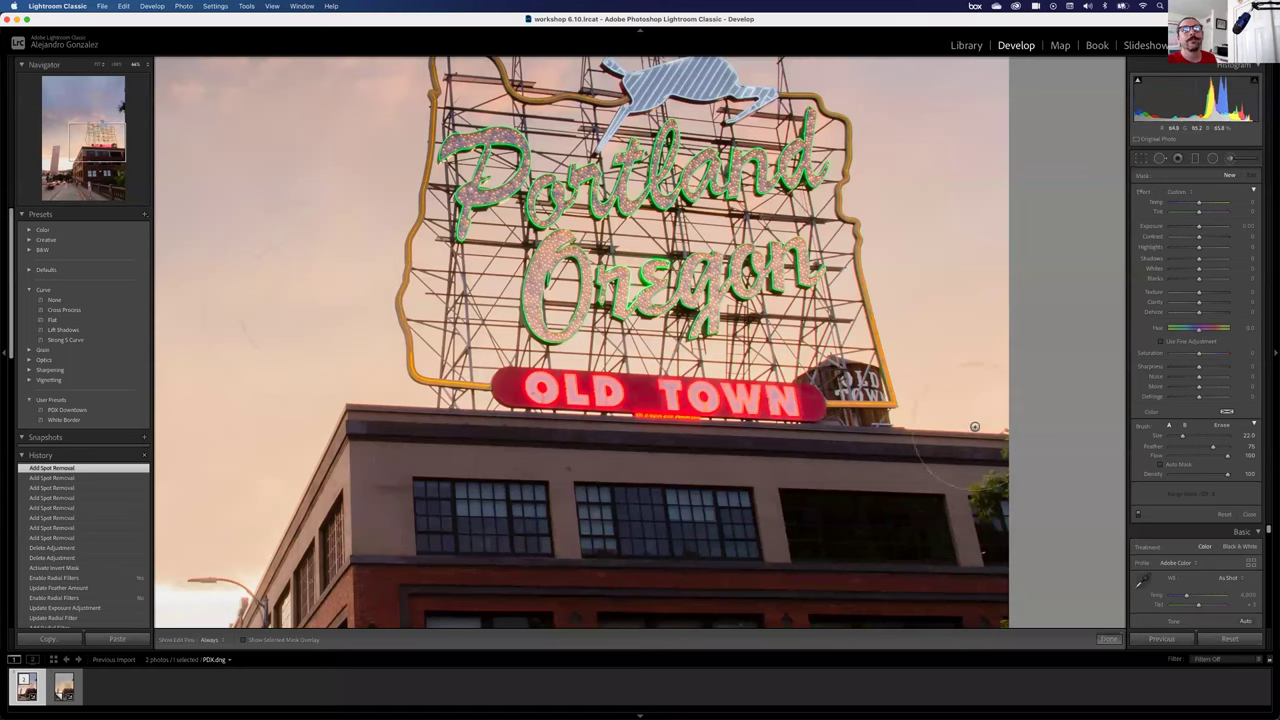
{"action": "mouse_move", "coordinate": [1215, 448]}
{"action": "left_mouse_down"}
{"action": "mouse_move", "coordinate": [1193, 452]}
{"action": "mouse_move", "coordinate": [1205, 455]}
{"action": "mouse_move", "coordinate": [1183, 438]}
{"action": "left_mouse_up"}
{"action": "key", "text": "shift+bracketleft"}
{"action": "key", "text": "shift+bracketleft"}
{"action": "key", "text": "shift+bracketleft"}
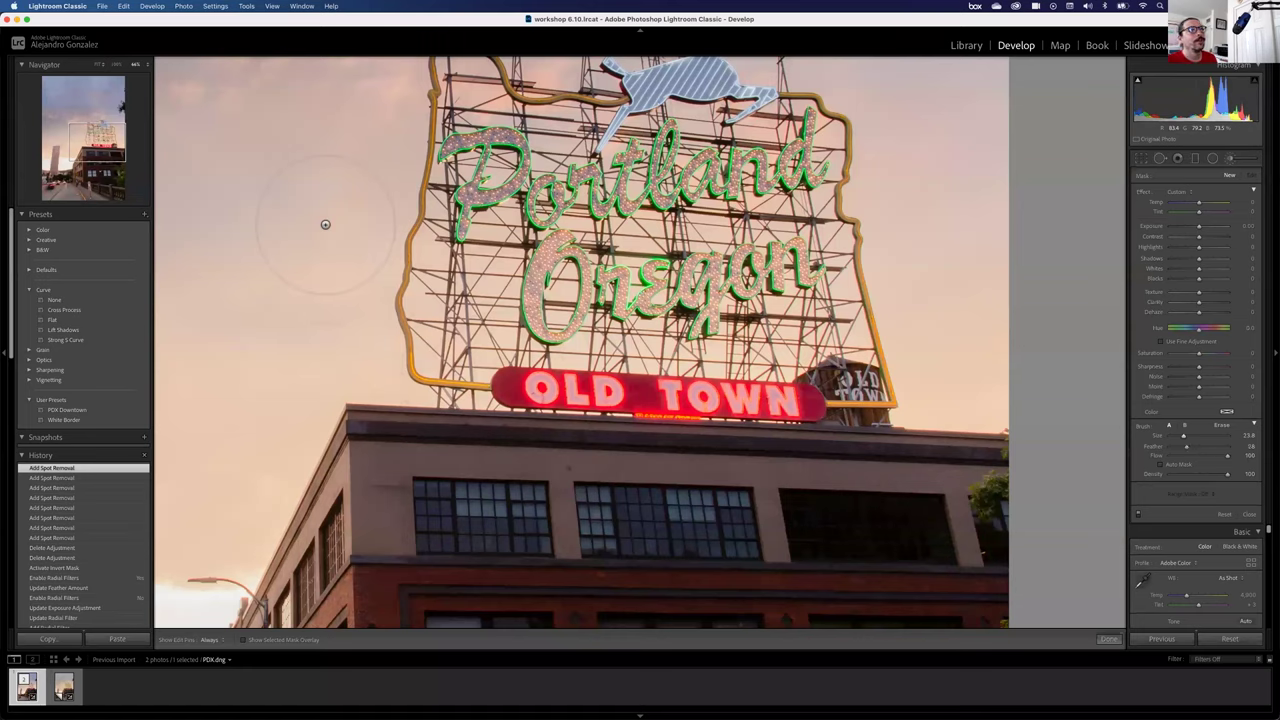
{"action": "key", "text": "shift+bracketleft"}
{"action": "key", "text": "shift+bracketleft"}
{"action": "key", "text": "shift+bracketleft"}
{"action": "key", "text": "shift+bracketleft"}
{"action": "key", "text": "shift+bracketleft"}
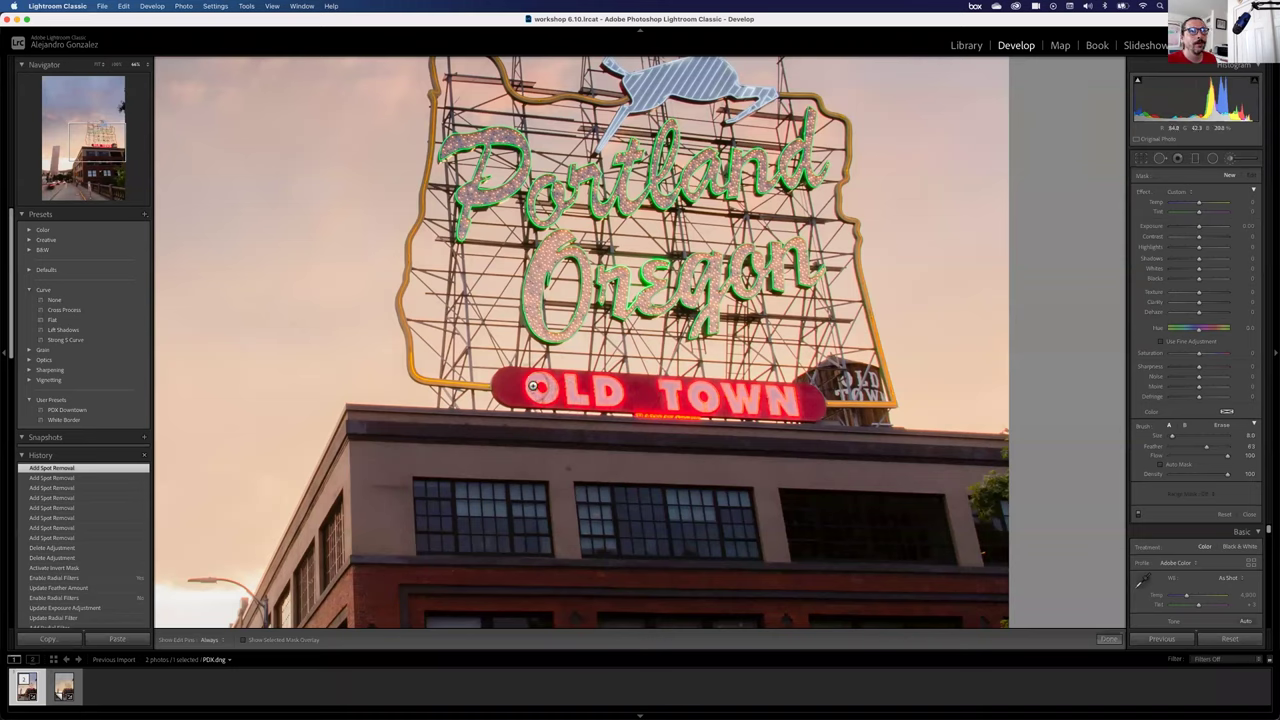
{"action": "left_click", "coordinate": [242, 640]}
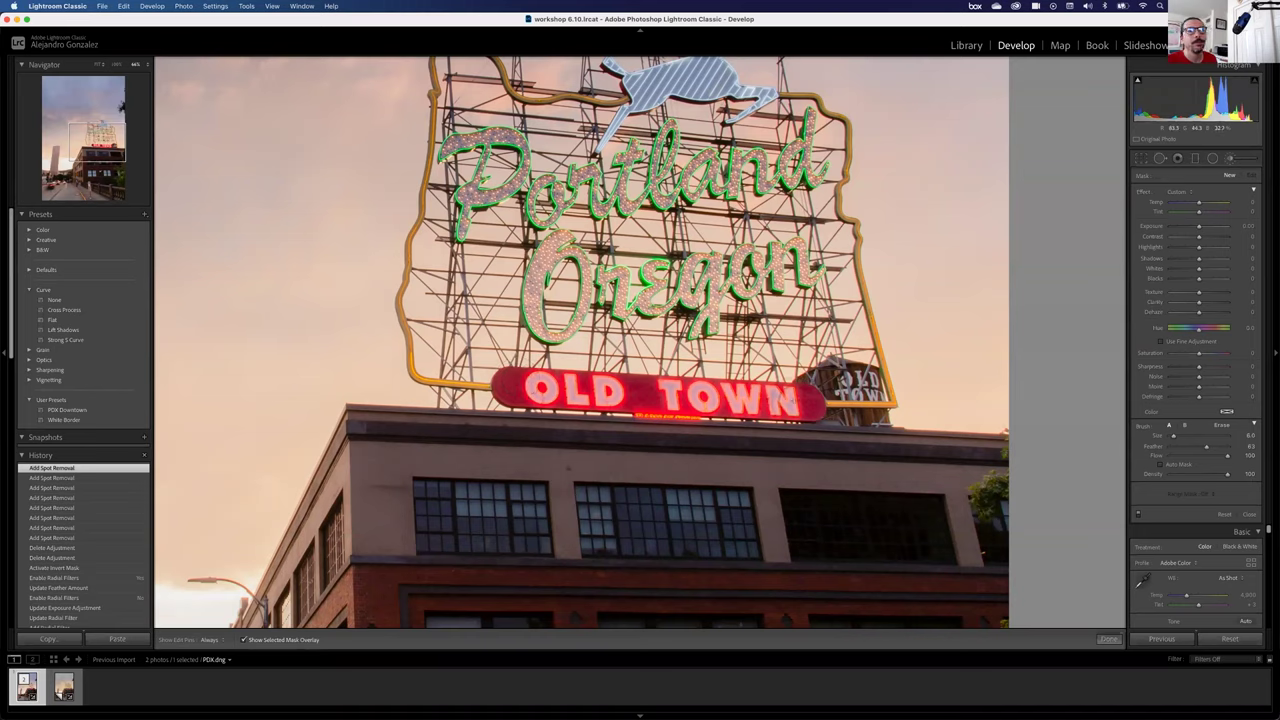
Paint the mask over OLD TOWN and a smiley face of two eyes and a mouth in the sky.
{"action": "left_click_drag", "start_coordinate": [536, 388], "coordinate": [800, 395]}
{"action": "left_click", "coordinate": [287, 236]}
{"action": "left_click", "coordinate": [217, 258]}
{"action": "mouse_move", "coordinate": [316, 278]}
{"action": "left_mouse_down"}
{"action": "mouse_move", "coordinate": [293, 313]}
{"action": "mouse_move", "coordinate": [248, 328]}
{"action": "mouse_move", "coordinate": [205, 316]}
{"action": "left_mouse_up"}
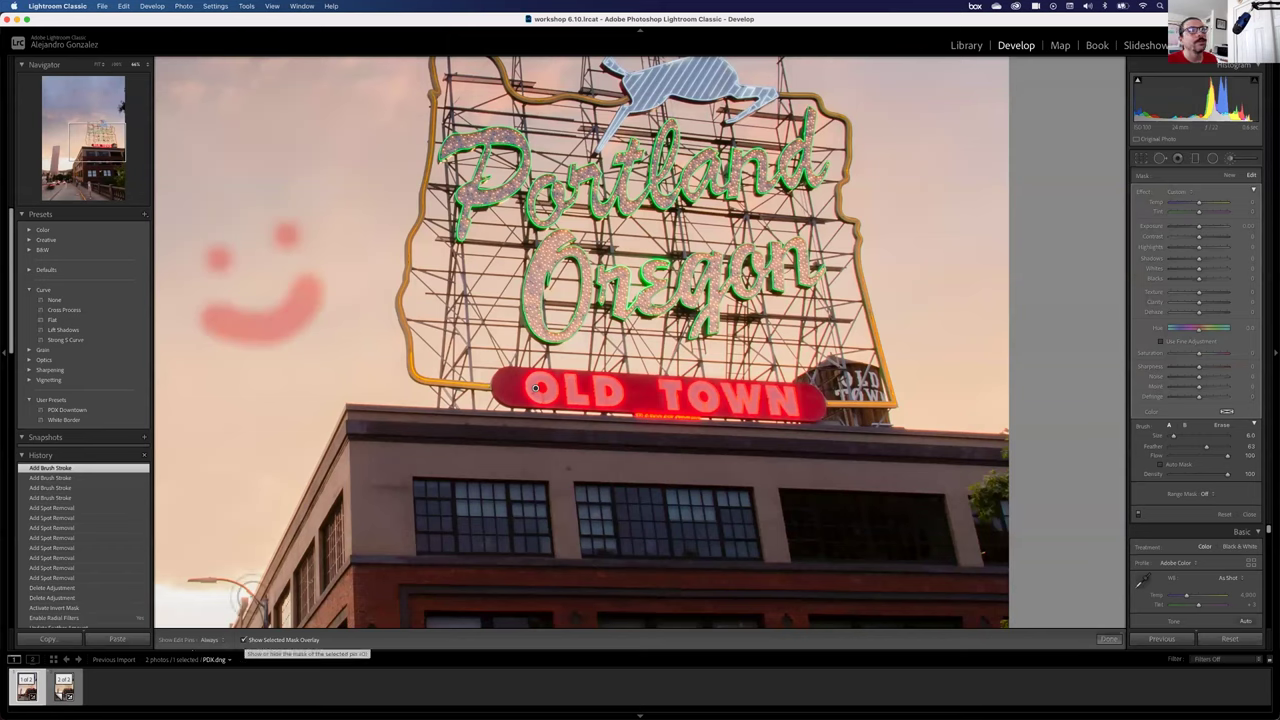
Hide the overlay, then try and reset Temp, Shadows, Saturation and Exposure on the brush mask.
{"action": "key", "text": "o"}
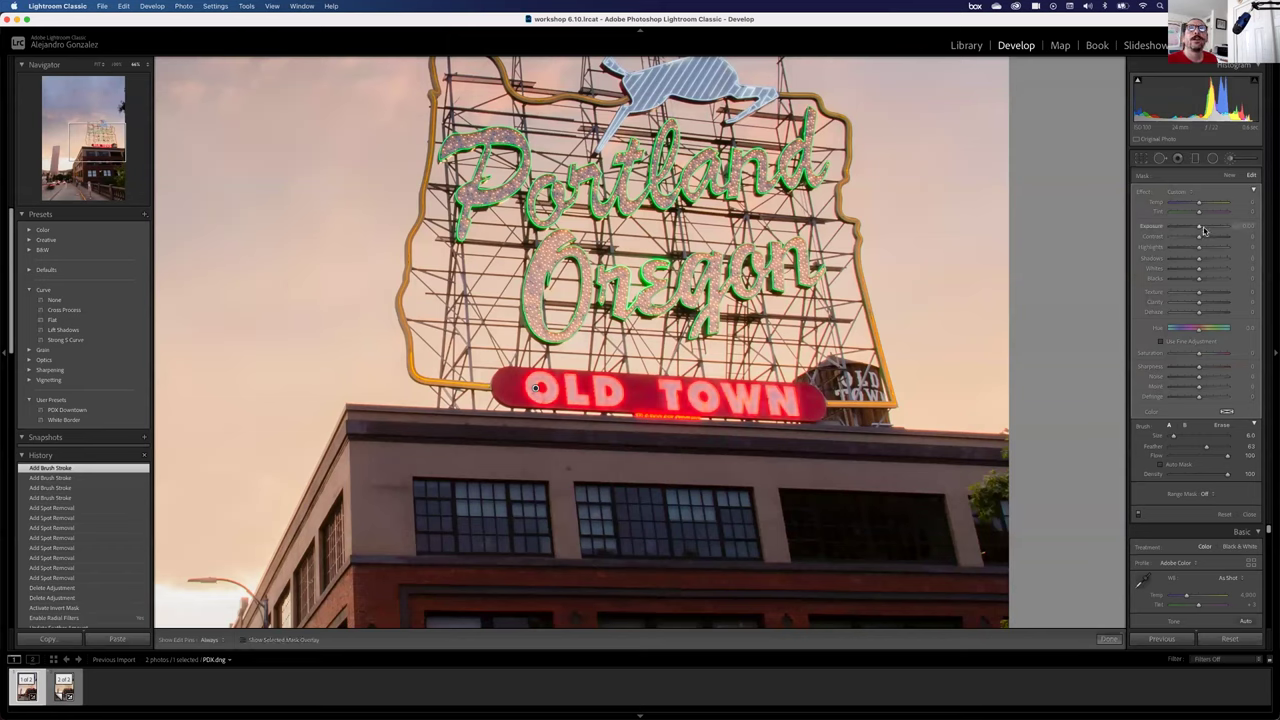
{"action": "mouse_move", "coordinate": [1199, 203]}
{"action": "left_mouse_down"}
{"action": "mouse_move", "coordinate": [1226, 204]}
{"action": "mouse_move", "coordinate": [1158, 210]}
{"action": "left_mouse_up"}
{"action": "double_click", "coordinate": [1156, 203]}
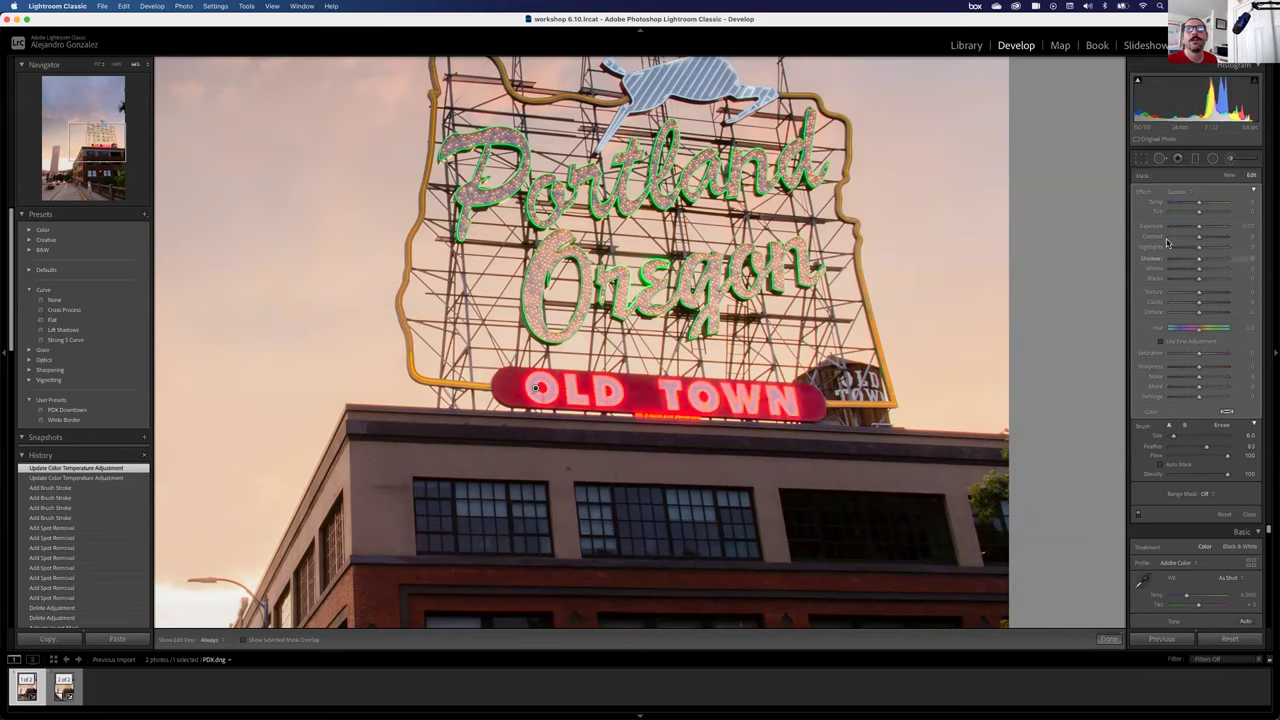
{"action": "left_click_drag", "start_coordinate": [1190, 264], "coordinate": [1146, 357]}
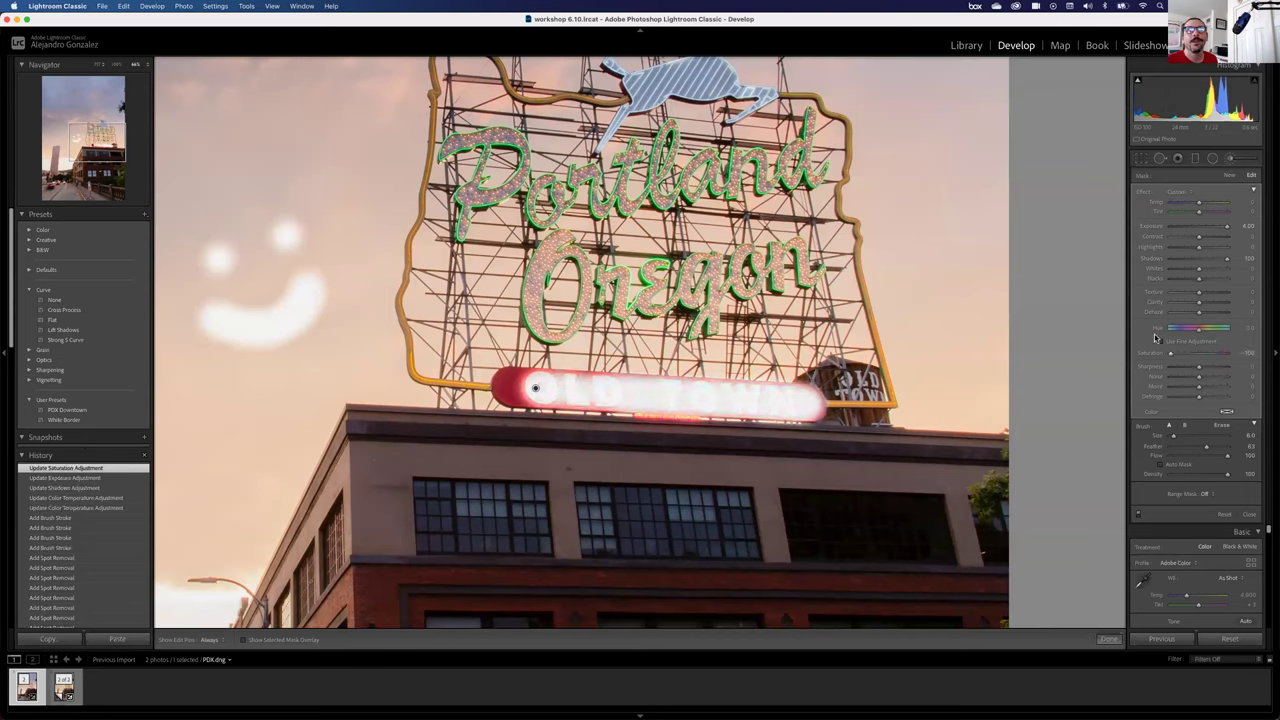
{"action": "double_click", "coordinate": [1146, 357]}
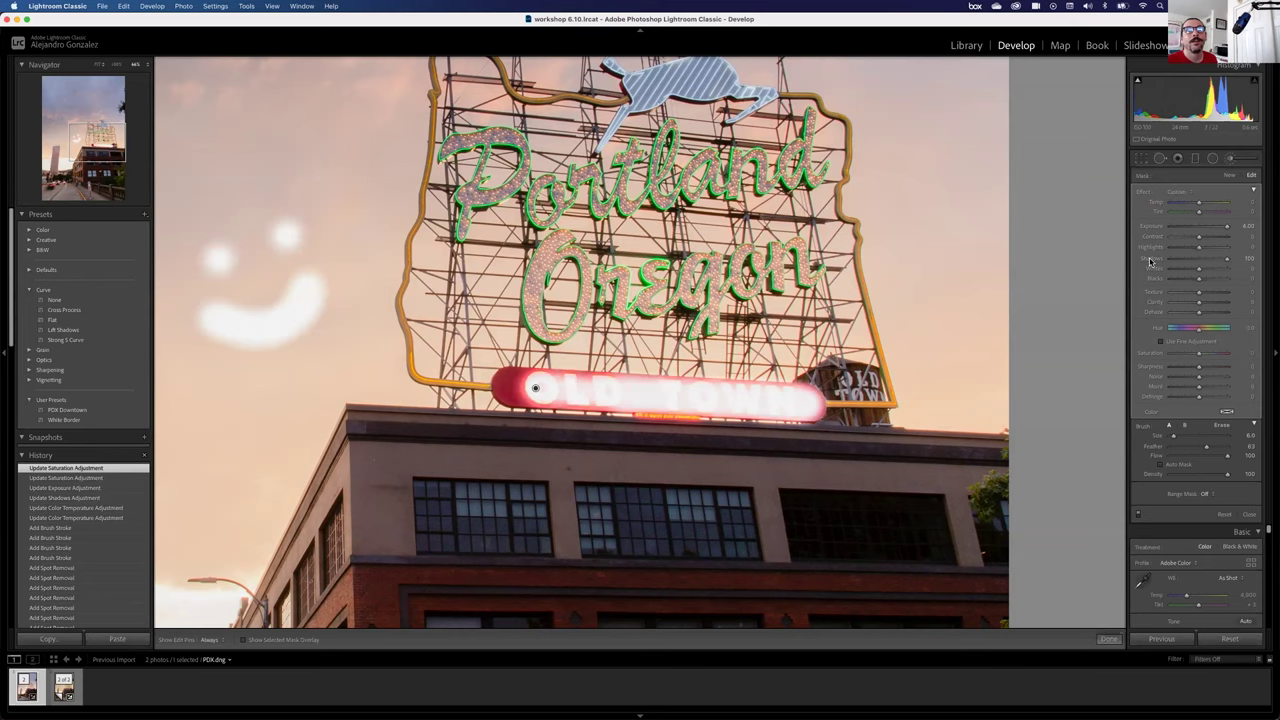
{"action": "double_click", "coordinate": [1150, 258]}
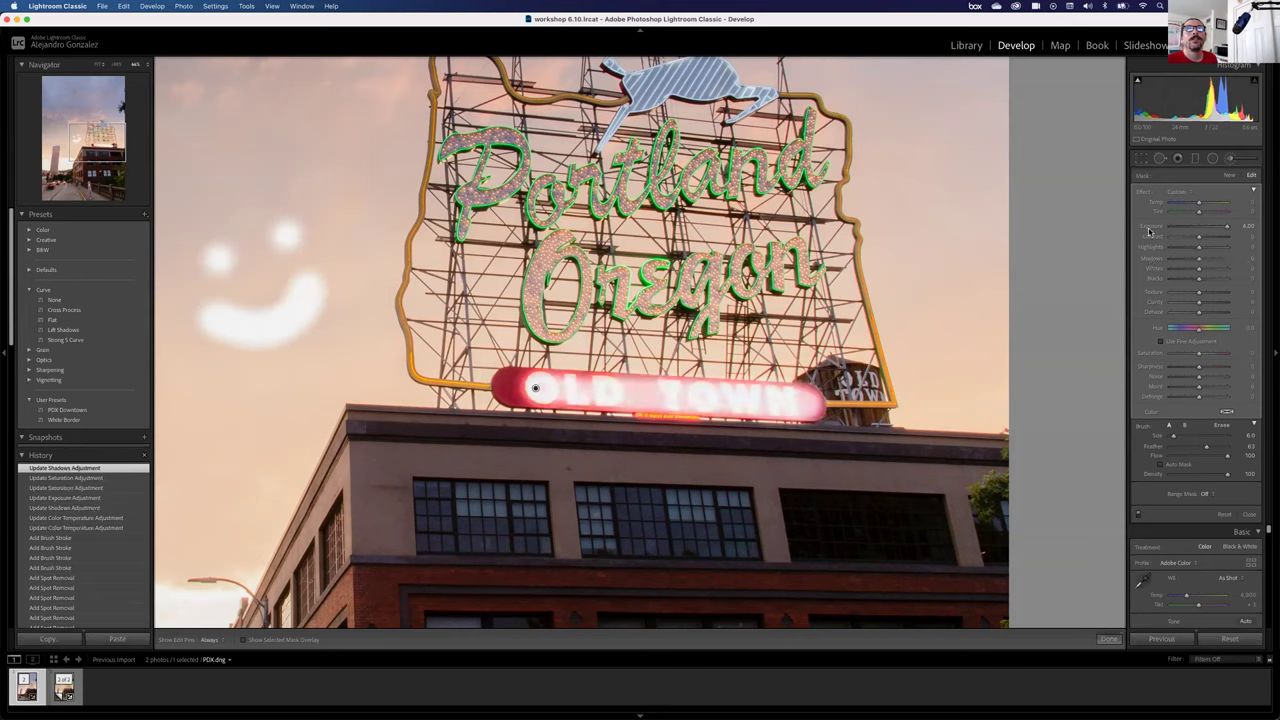
{"action": "double_click", "coordinate": [1148, 232]}
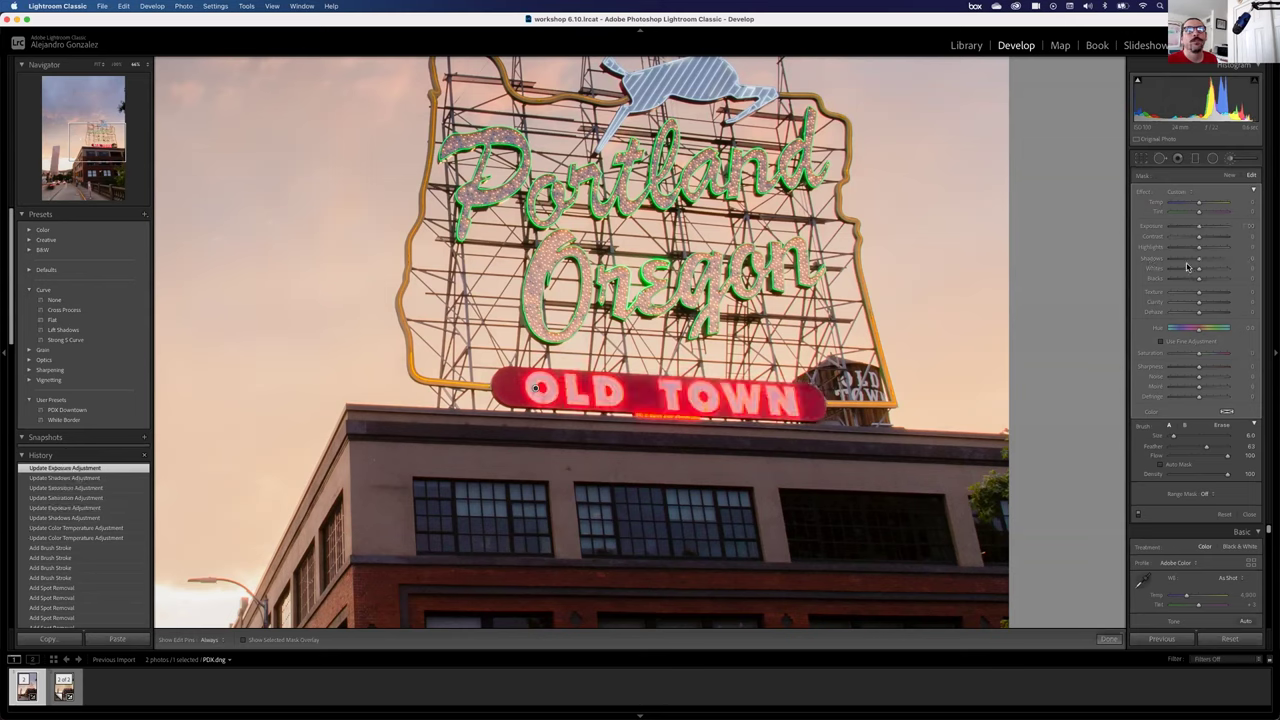
Lower Highlights, Saturation and Exposure slightly on the brushed OLD TOWN sign.
{"action": "mouse_move", "coordinate": [1199, 248]}
{"action": "left_mouse_down"}
{"action": "mouse_move", "coordinate": [1185, 251]}
{"action": "mouse_move", "coordinate": [1200, 230]}
{"action": "left_mouse_up"}
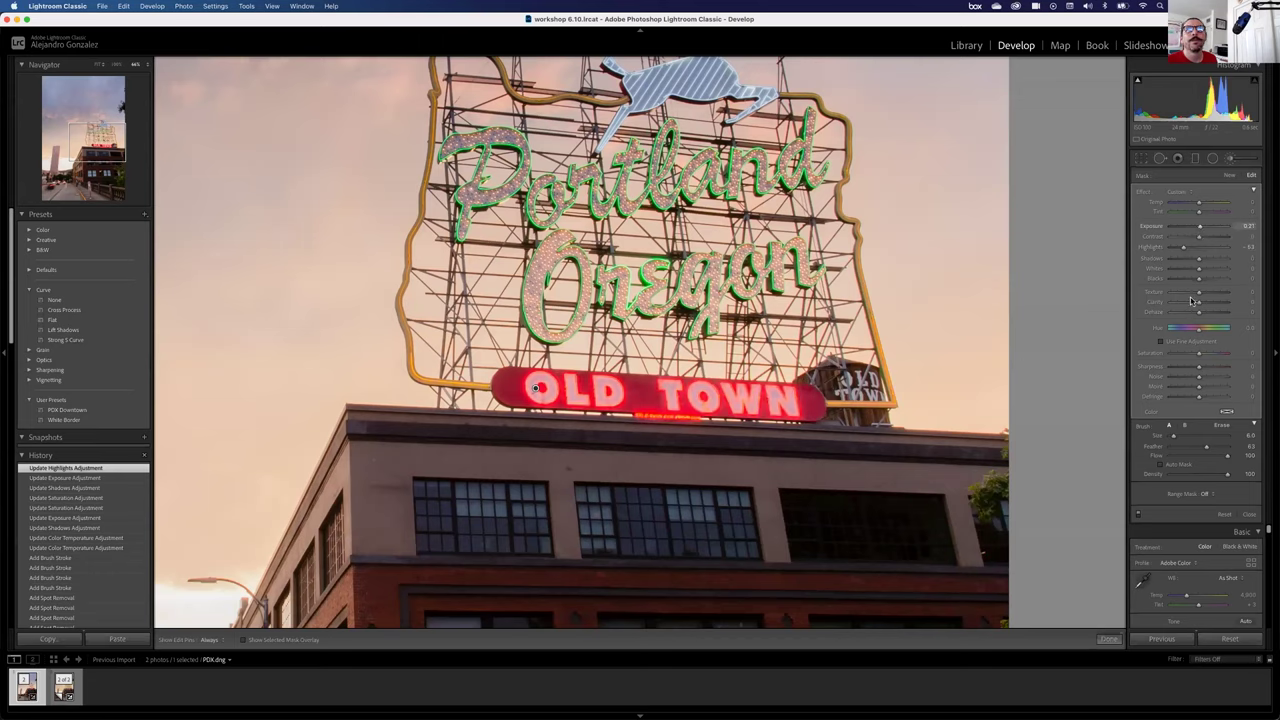
{"action": "left_click_drag", "start_coordinate": [1196, 355], "coordinate": [1193, 356]}
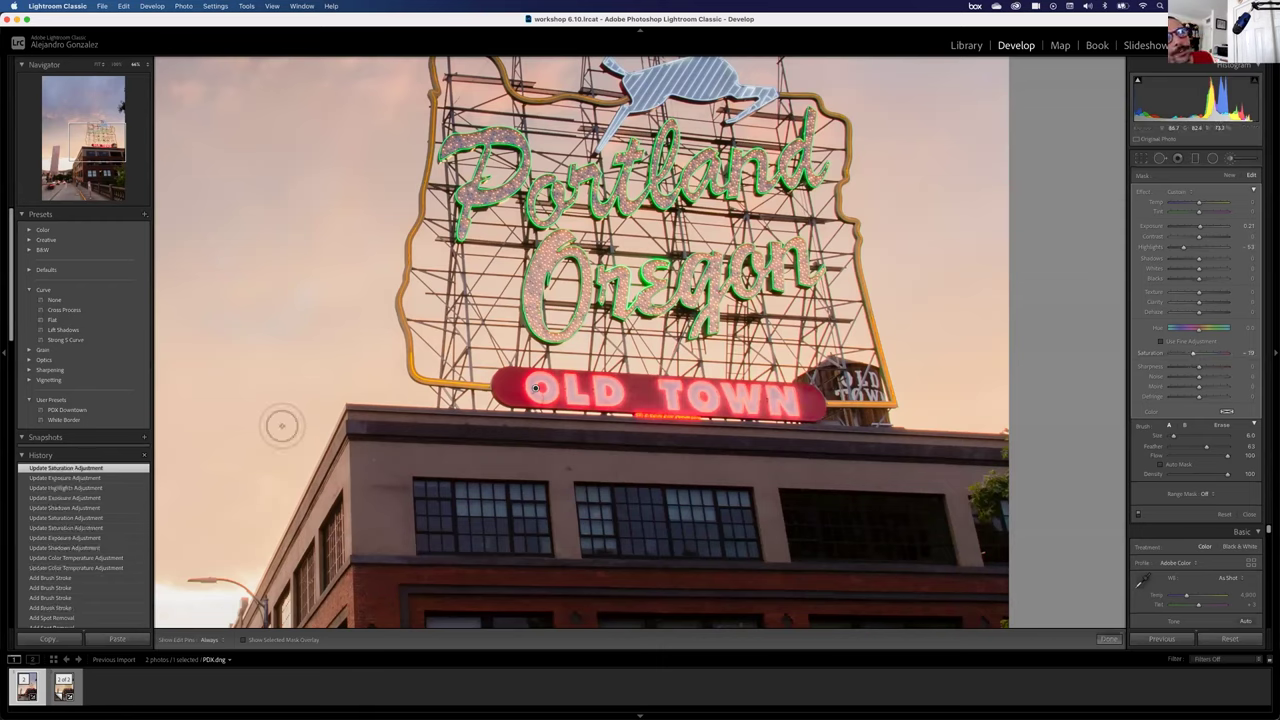
{"action": "left_click_drag", "start_coordinate": [1199, 227], "coordinate": [1191, 229]}
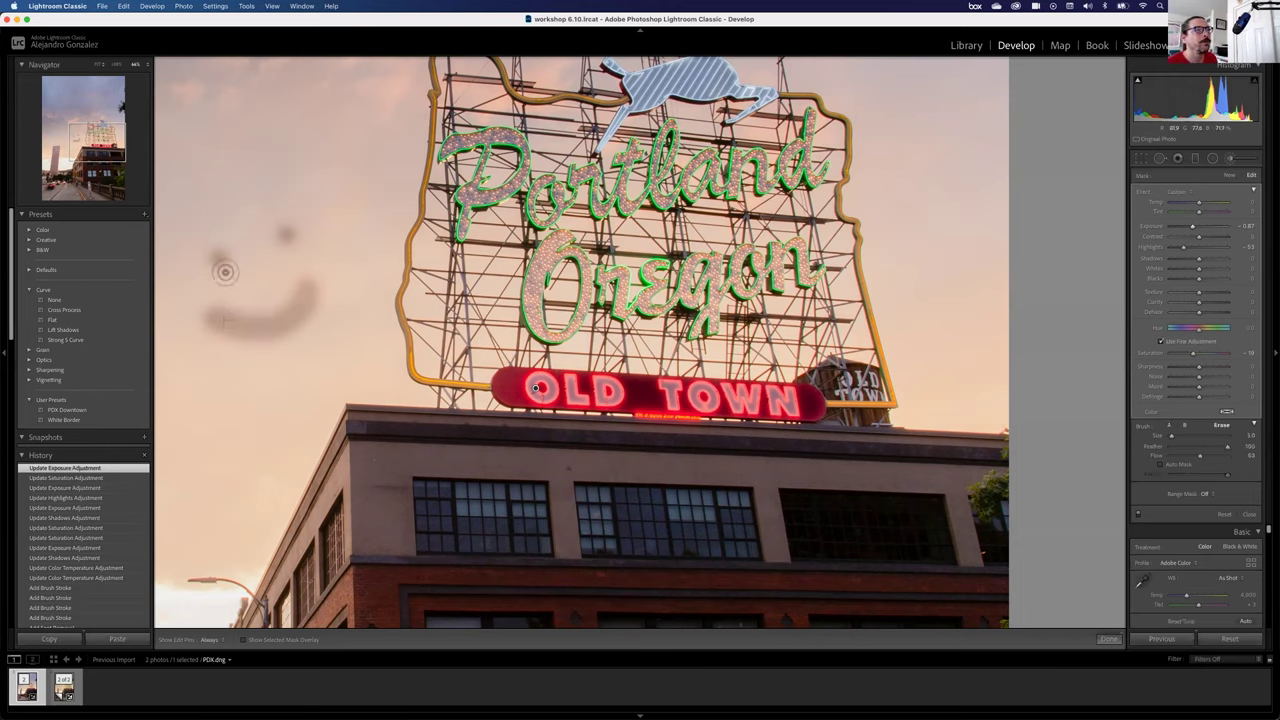
Undo the smiley's eyes and erase its mouth from the sky with a higher-flow eraser.
{"action": "key", "text": "alt"}
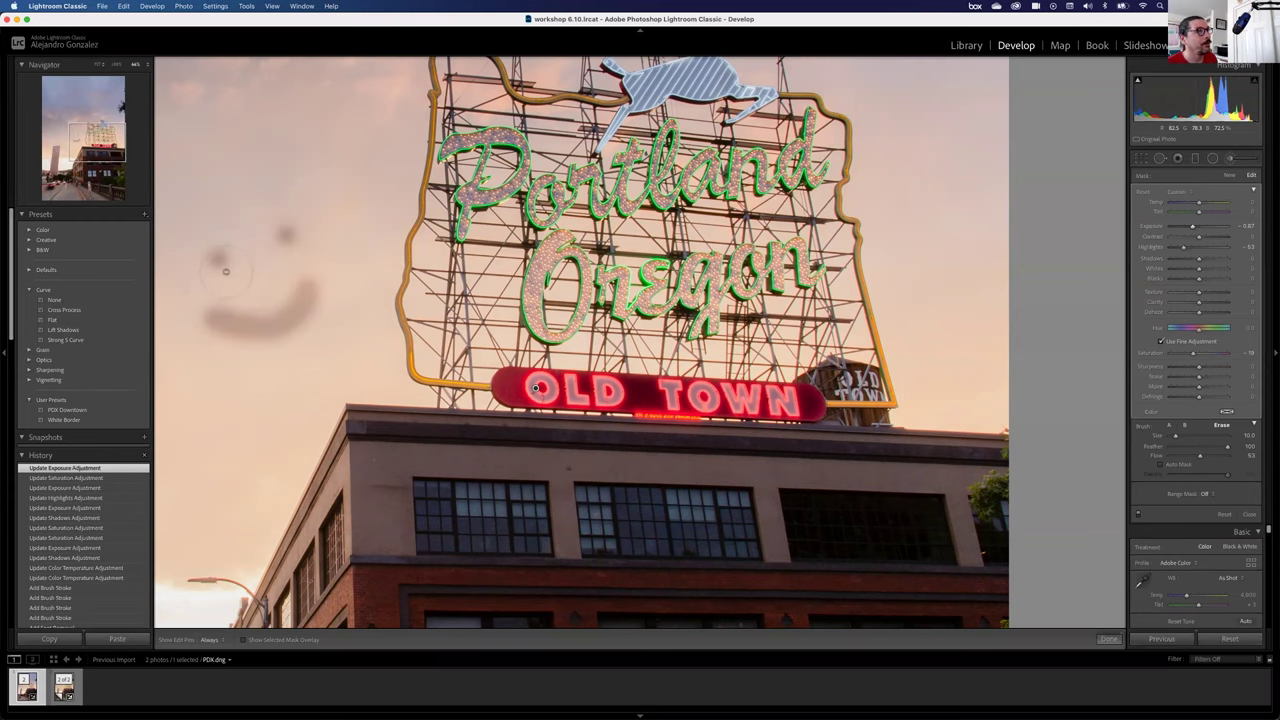
{"action": "key", "text": "ctrl+z"}
{"action": "key", "text": "h"}
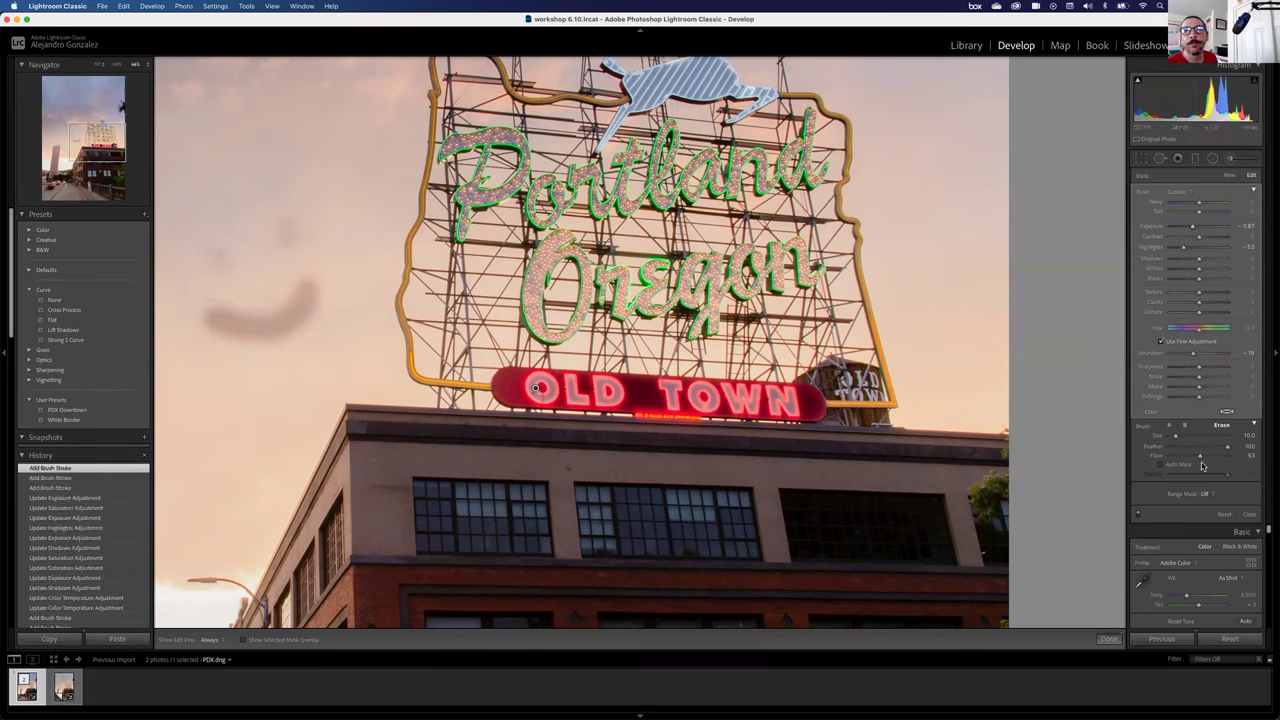
{"action": "left_click_drag", "start_coordinate": [1201, 459], "coordinate": [1238, 462]}
{"action": "key", "text": "h"}
{"action": "mouse_move", "coordinate": [208, 328]}
{"action": "left_mouse_down"}
{"action": "mouse_move", "coordinate": [309, 310]}
{"action": "mouse_move", "coordinate": [289, 237]}
{"action": "left_mouse_up"}
Refine the brush mask along the OLD TOWN sign and its left edge, then return to painting.
{"action": "key", "text": "h"}
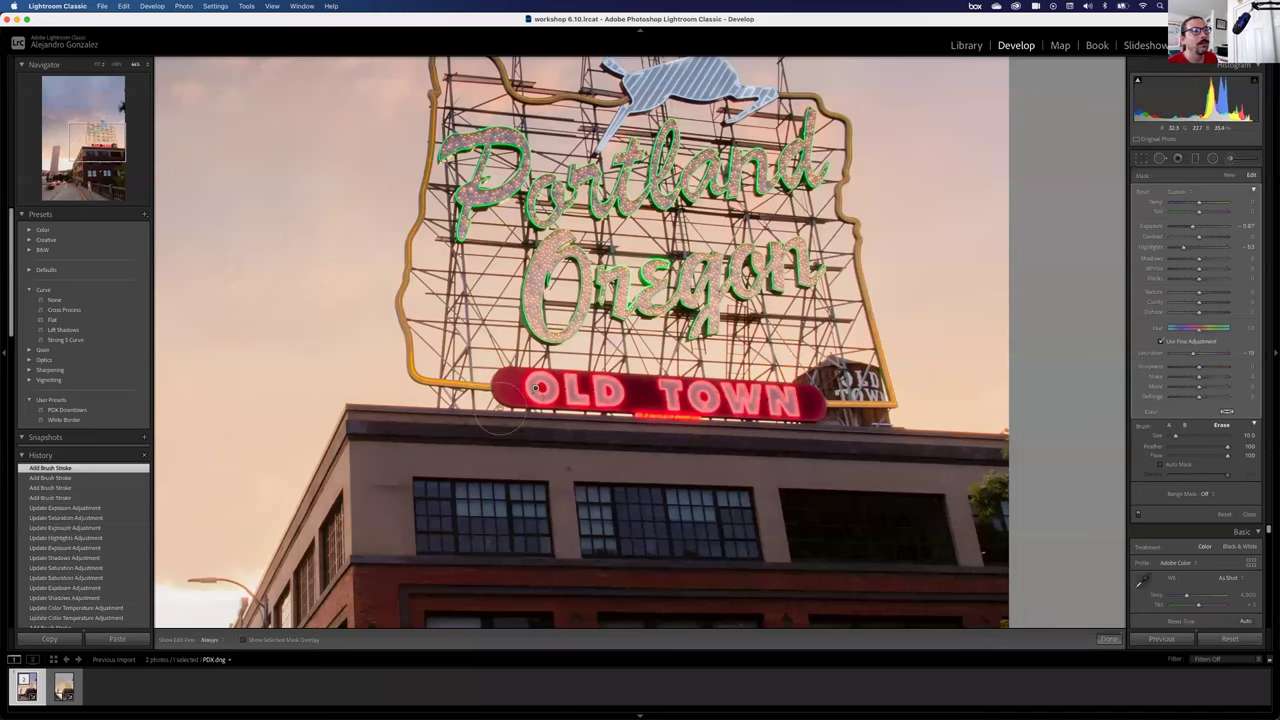
{"action": "scroll", "coordinate": [498, 432], "scroll_direction": "down", "scroll_amount": 5}
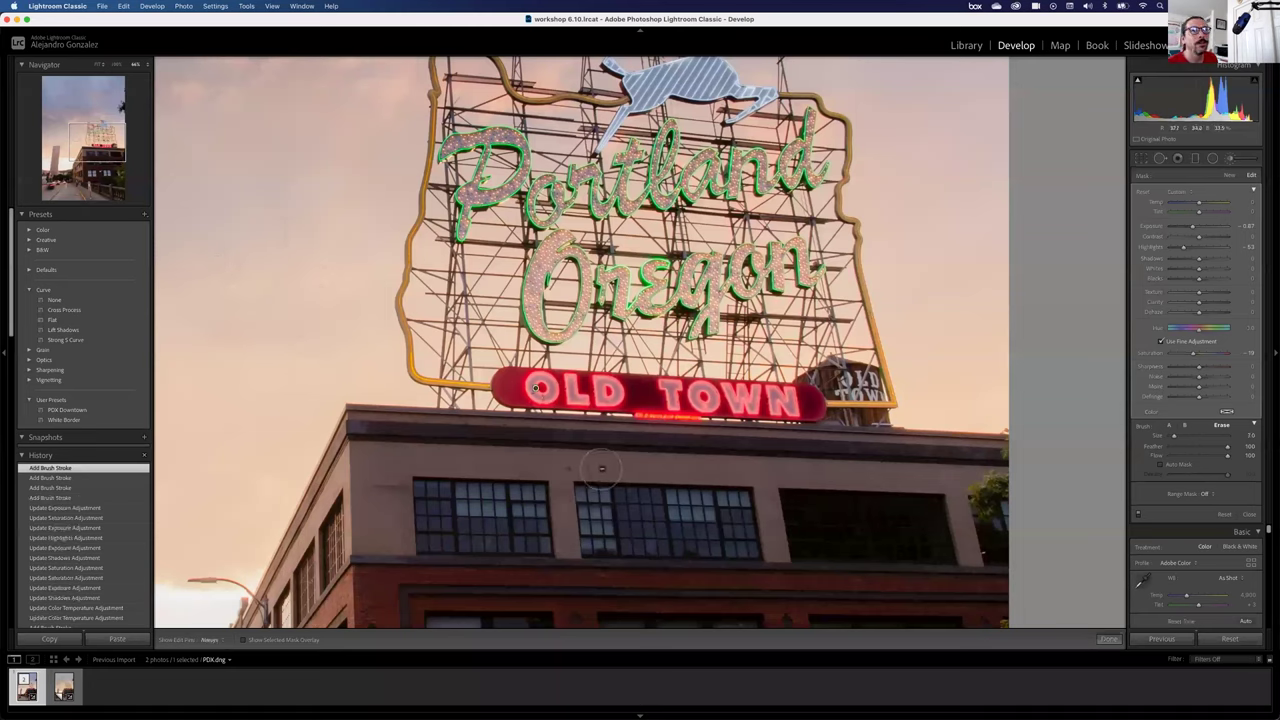
{"action": "key", "text": "h"}
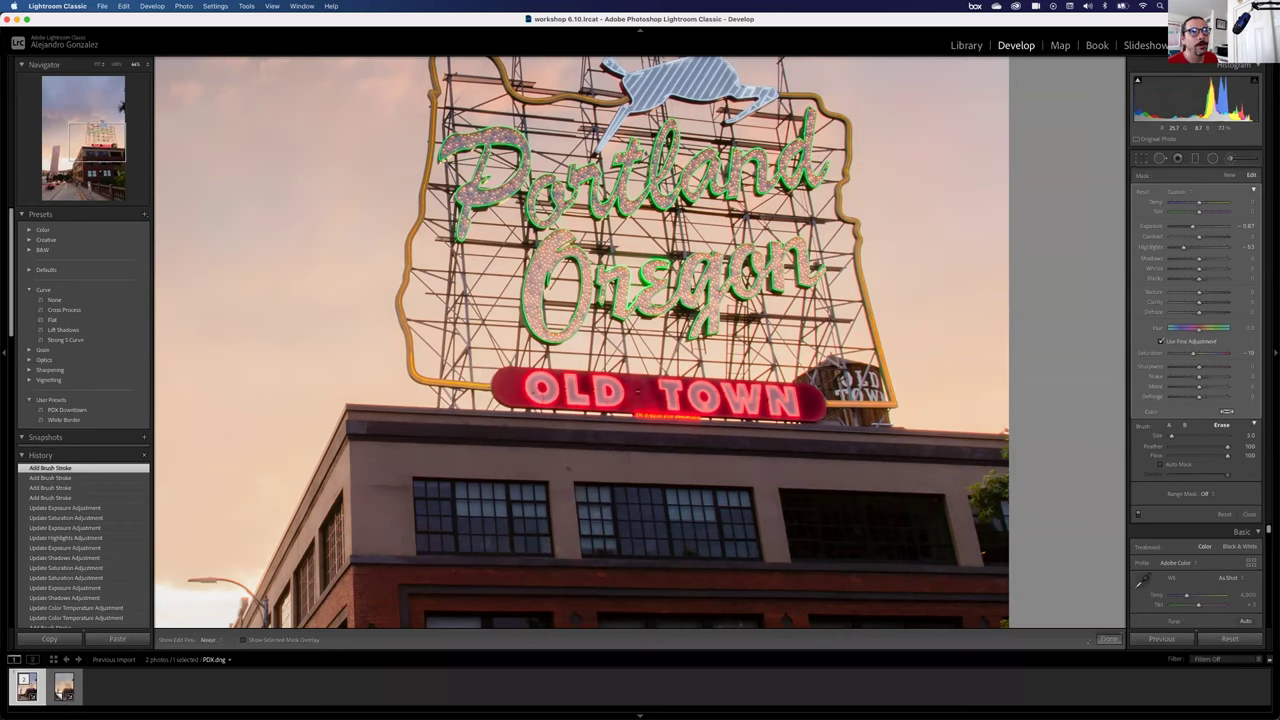
{"action": "left_click_drag", "start_coordinate": [648, 374], "coordinate": [652, 402]}
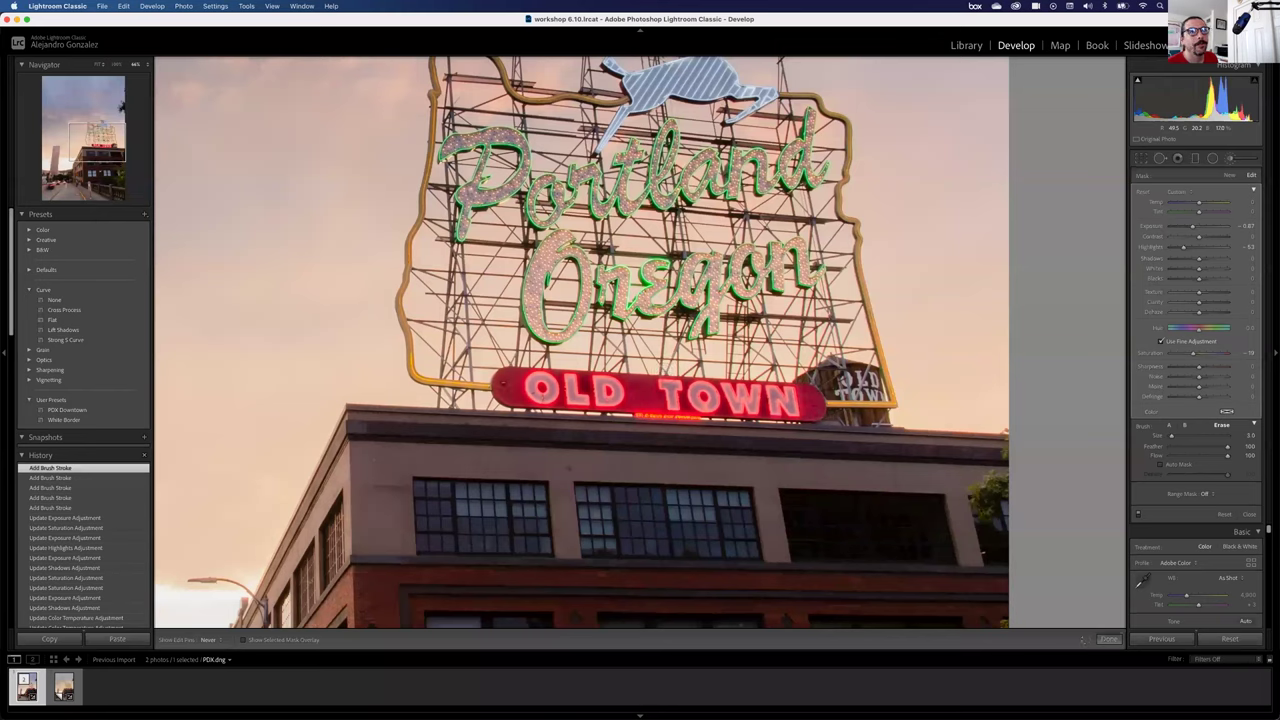
{"action": "left_click_drag", "start_coordinate": [512, 360], "coordinate": [428, 390]}
{"action": "key", "text": "alt"}
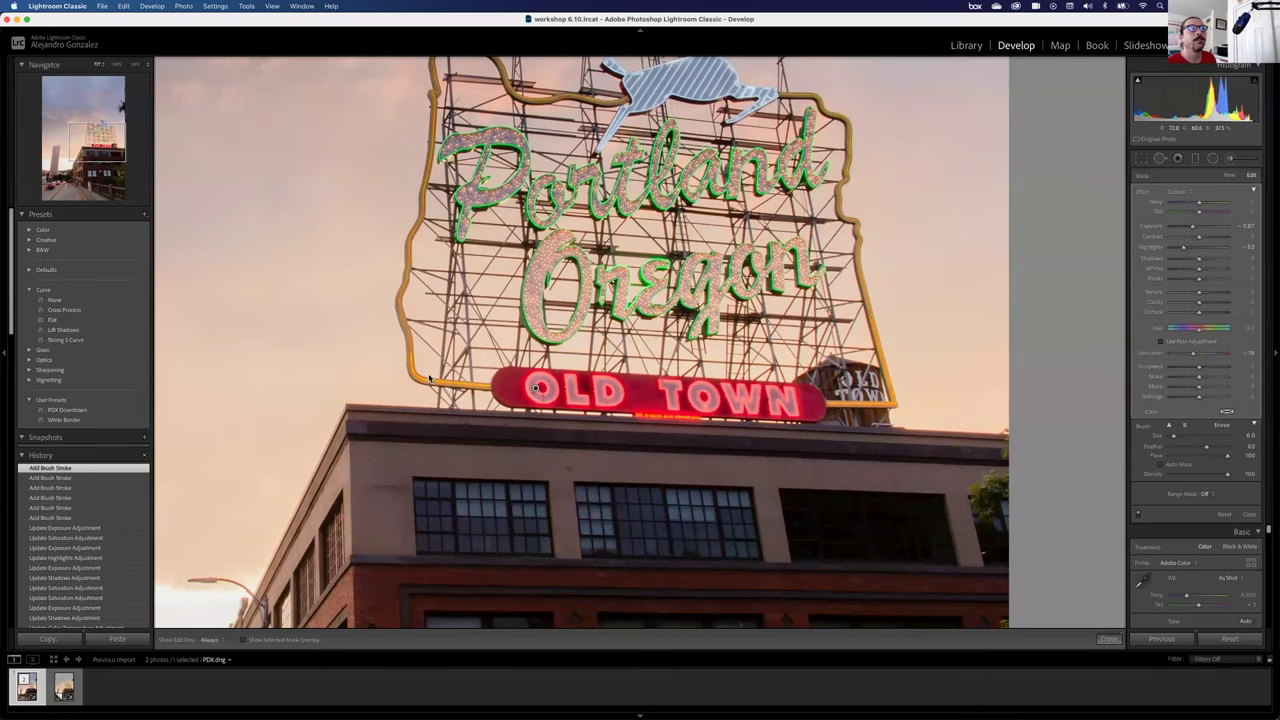
Paint a size-15 brush mask on the building with raised exposure, then delete it.
{"action": "key", "text": "z"}
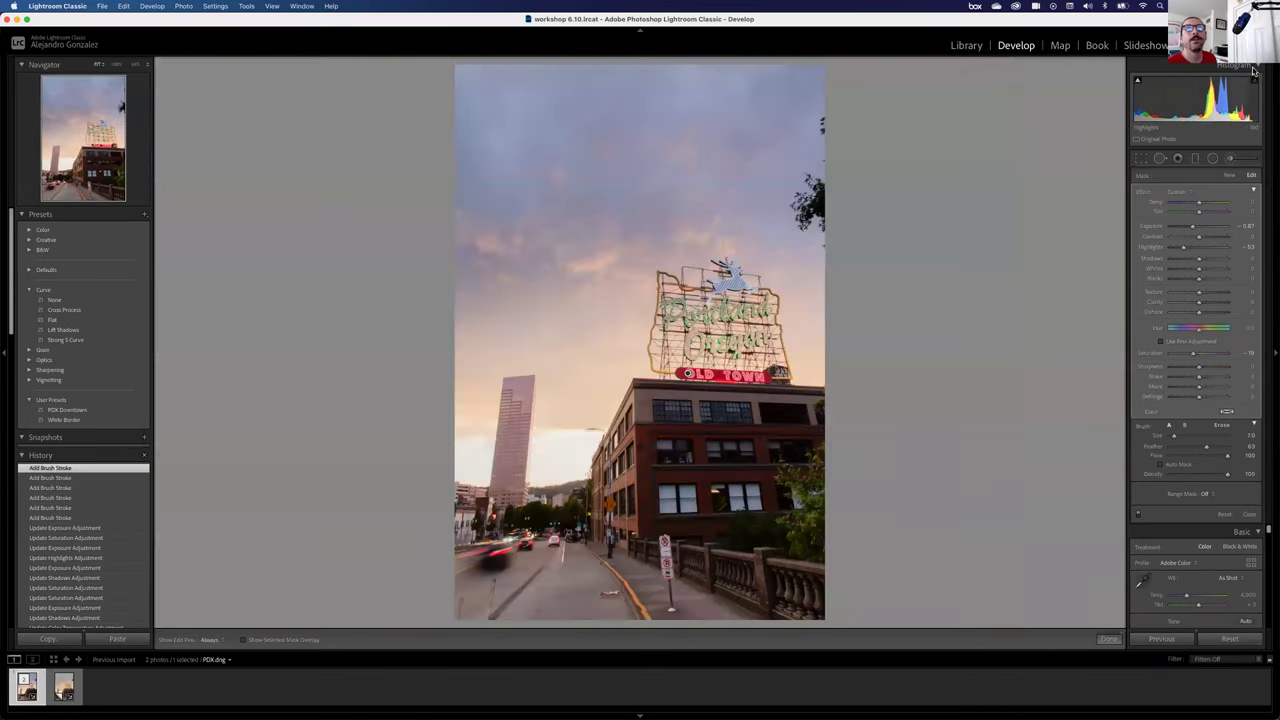
{"action": "left_click", "coordinate": [1228, 177]}
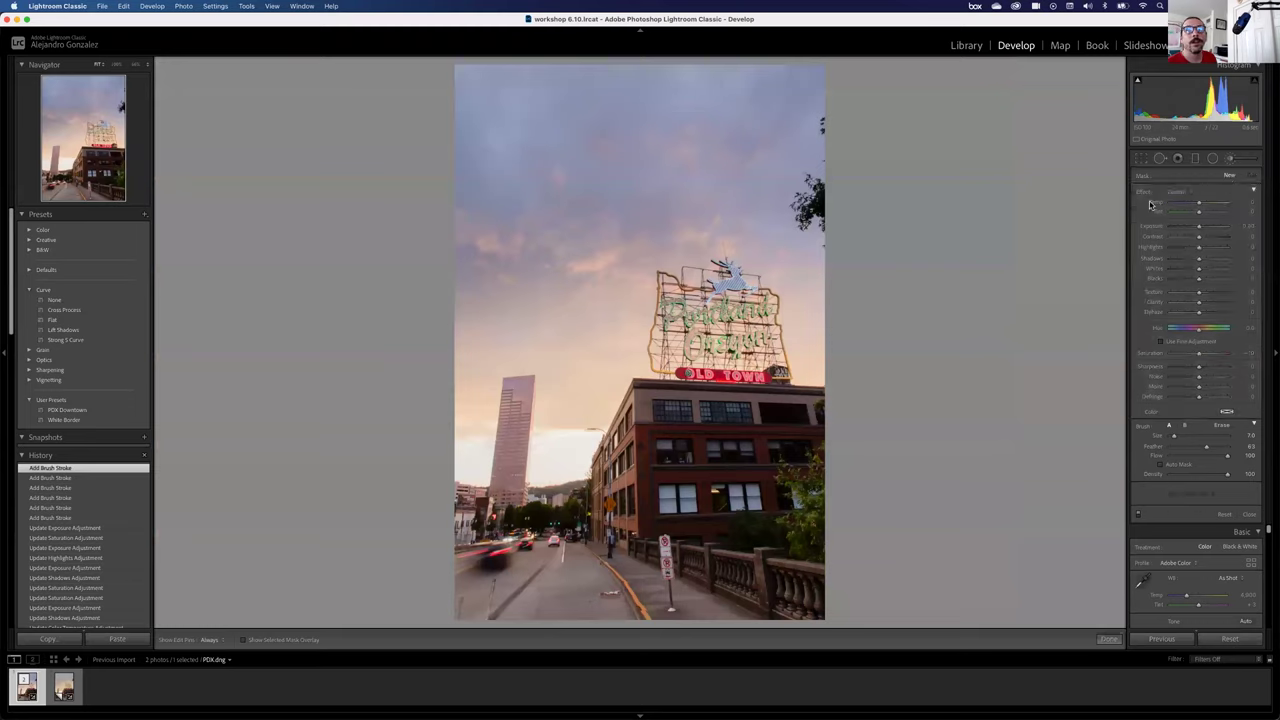
{"action": "scroll", "coordinate": [1230, 603], "scroll_direction": "down", "scroll_amount": 5}
{"action": "key", "text": "bracketright"}
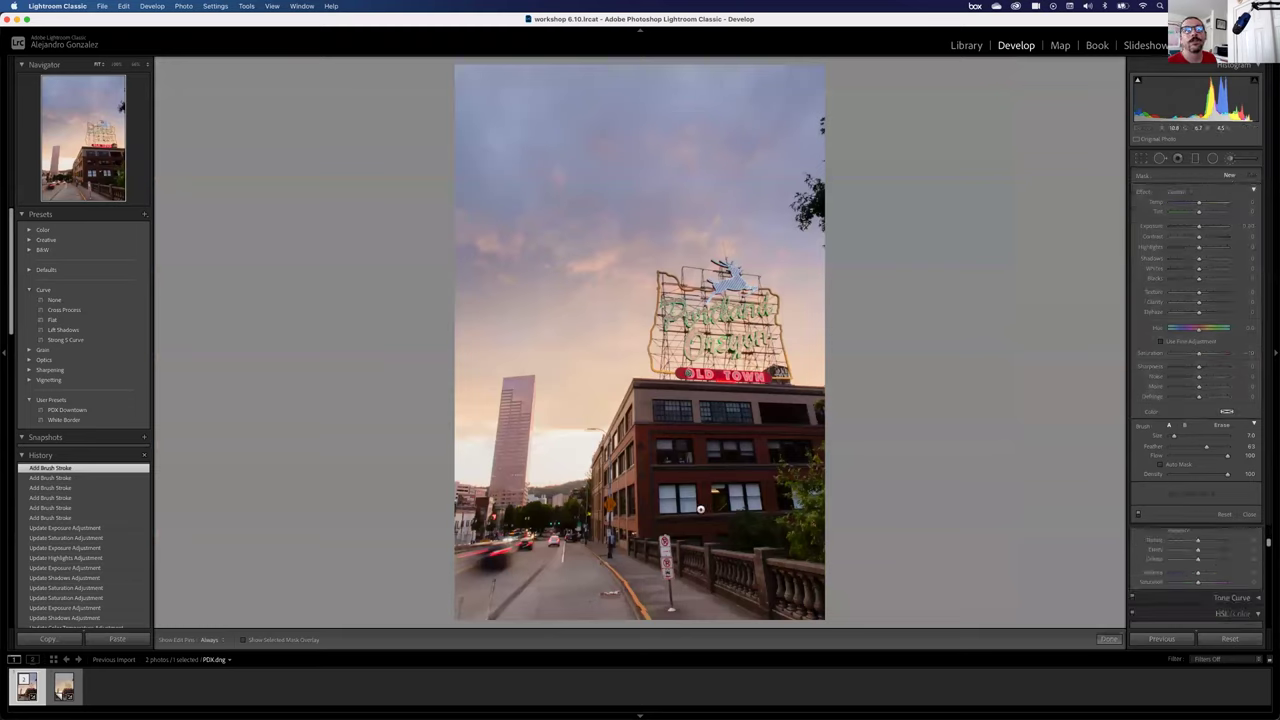
{"action": "key", "text": "h"}
{"action": "key", "text": "bracketright"}
{"action": "left_click", "coordinate": [629, 462]}
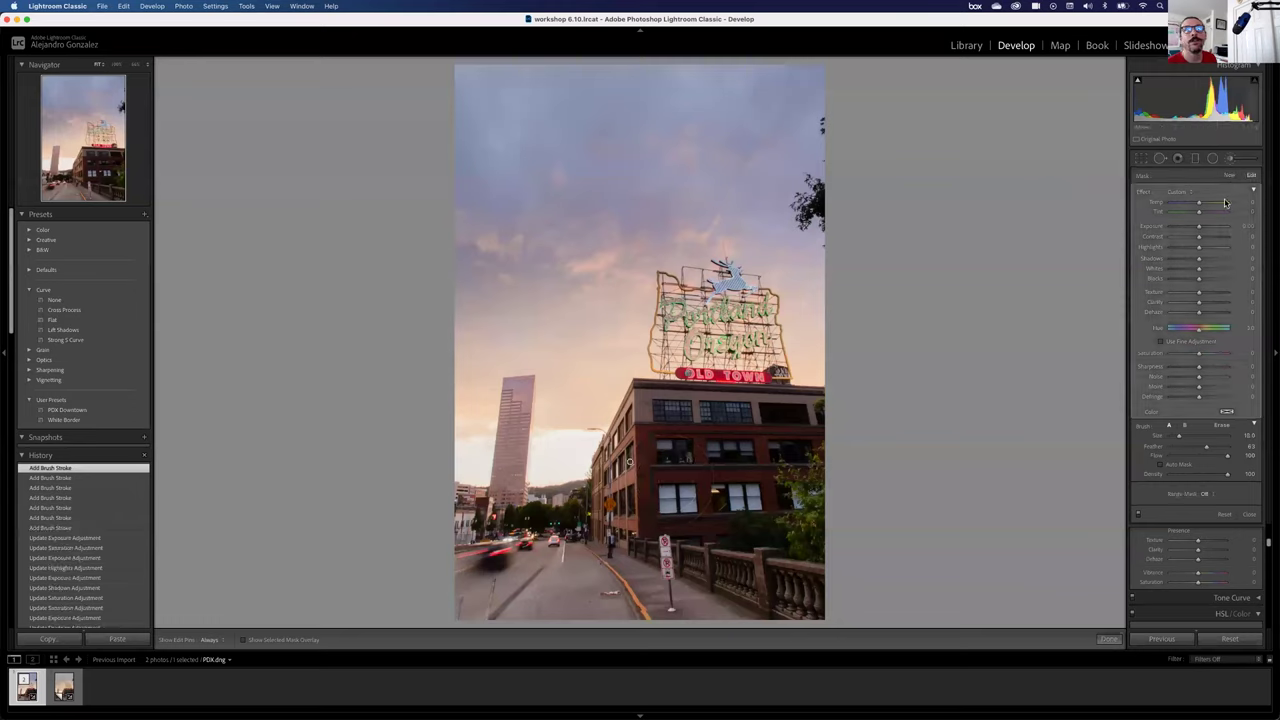
{"action": "left_click_drag", "start_coordinate": [1199, 229], "coordinate": [1207, 230]}
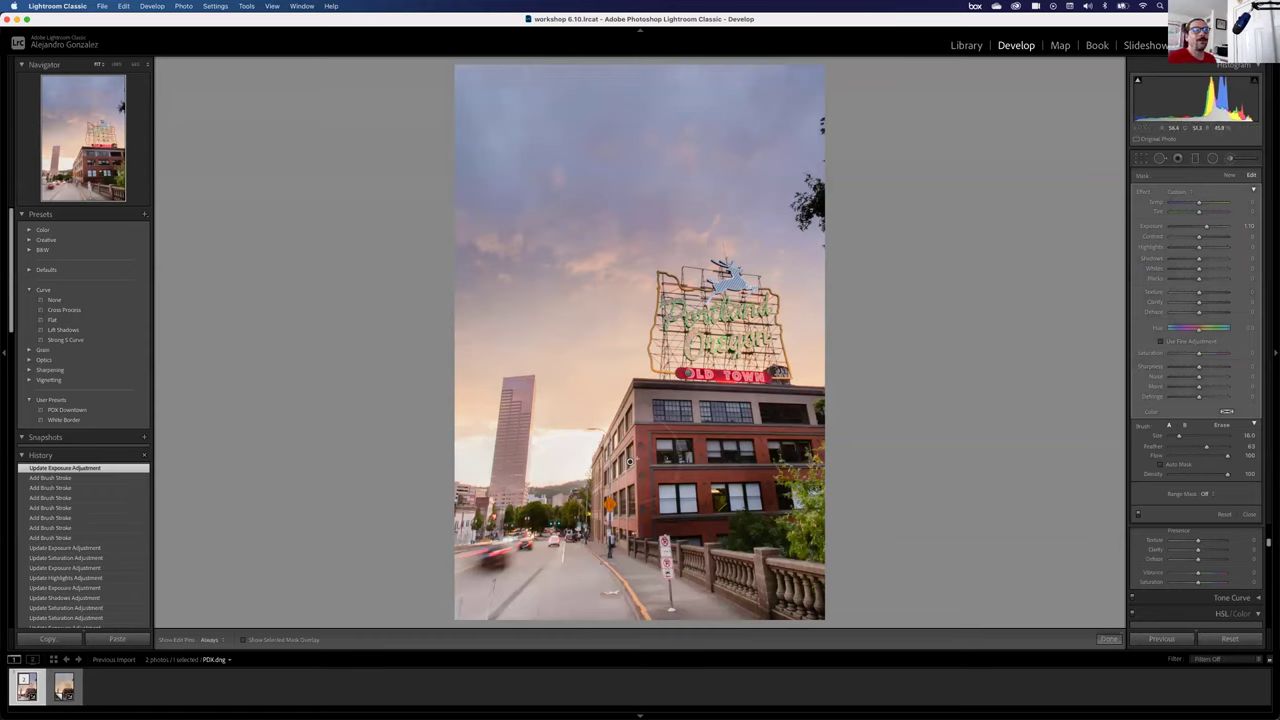
{"action": "key", "text": "Delete"}
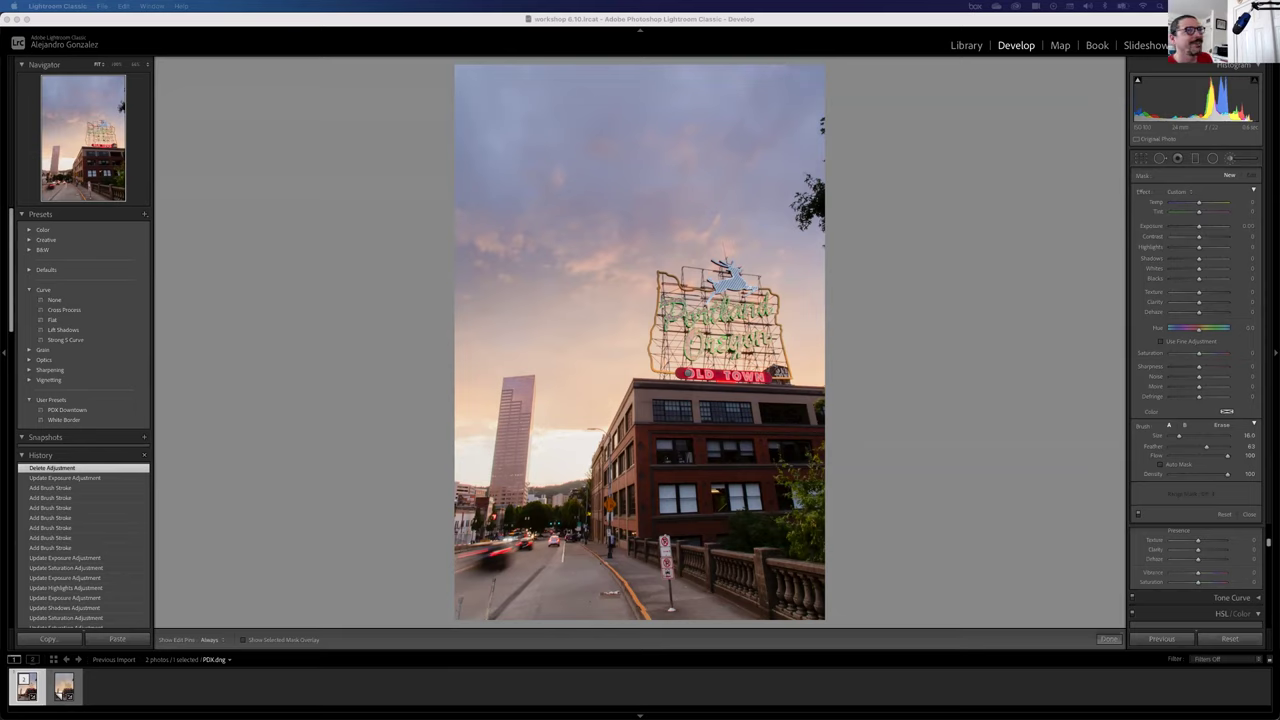
Close the brush tools, expand Color Grading, and shift the Highlights wheel's hue and luminance.
{"action": "left_click", "coordinate": [1228, 163]}
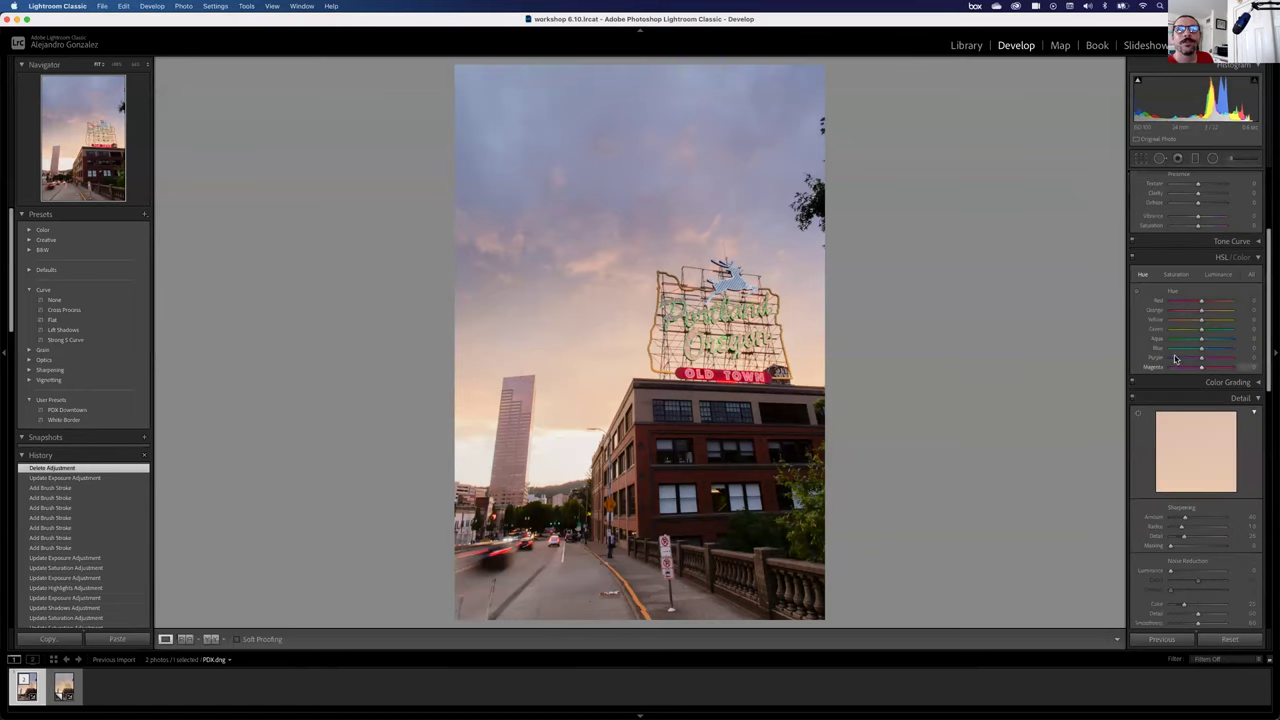
{"action": "left_click", "coordinate": [1254, 397]}
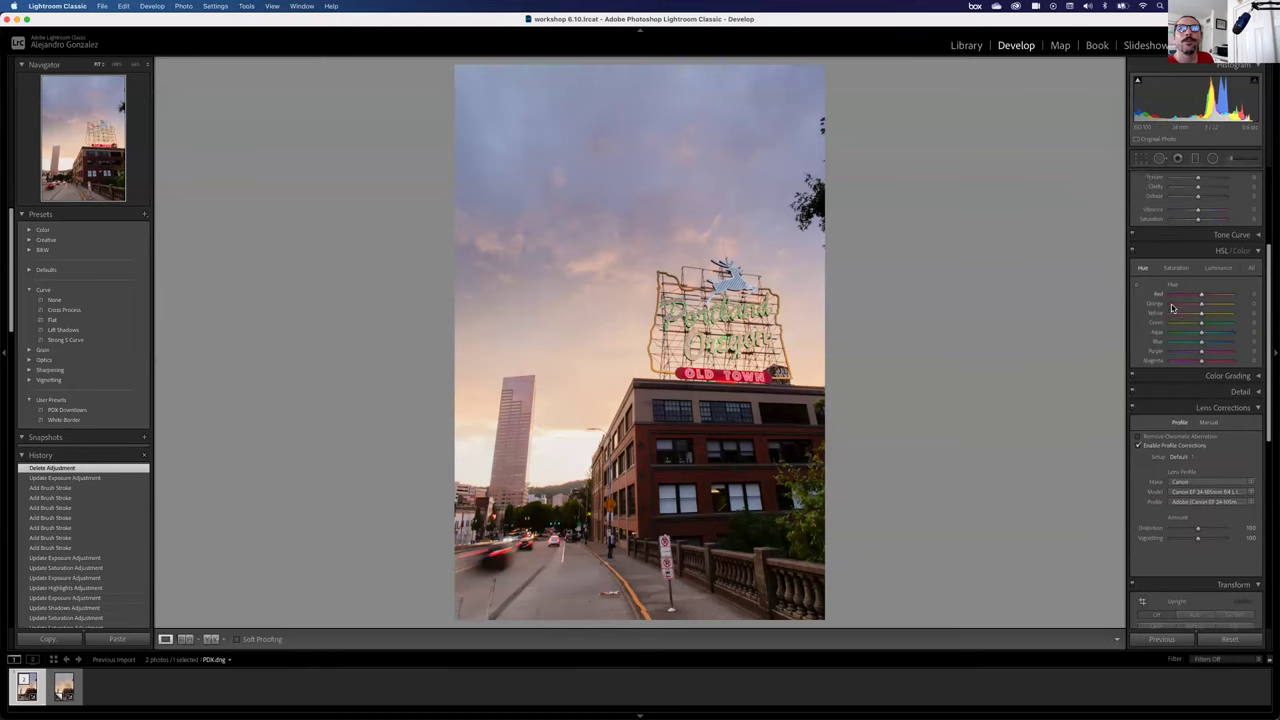
{"action": "left_click", "coordinate": [1250, 367]}
{"action": "scroll", "coordinate": [1160, 292], "scroll_direction": "down", "scroll_amount": 2}
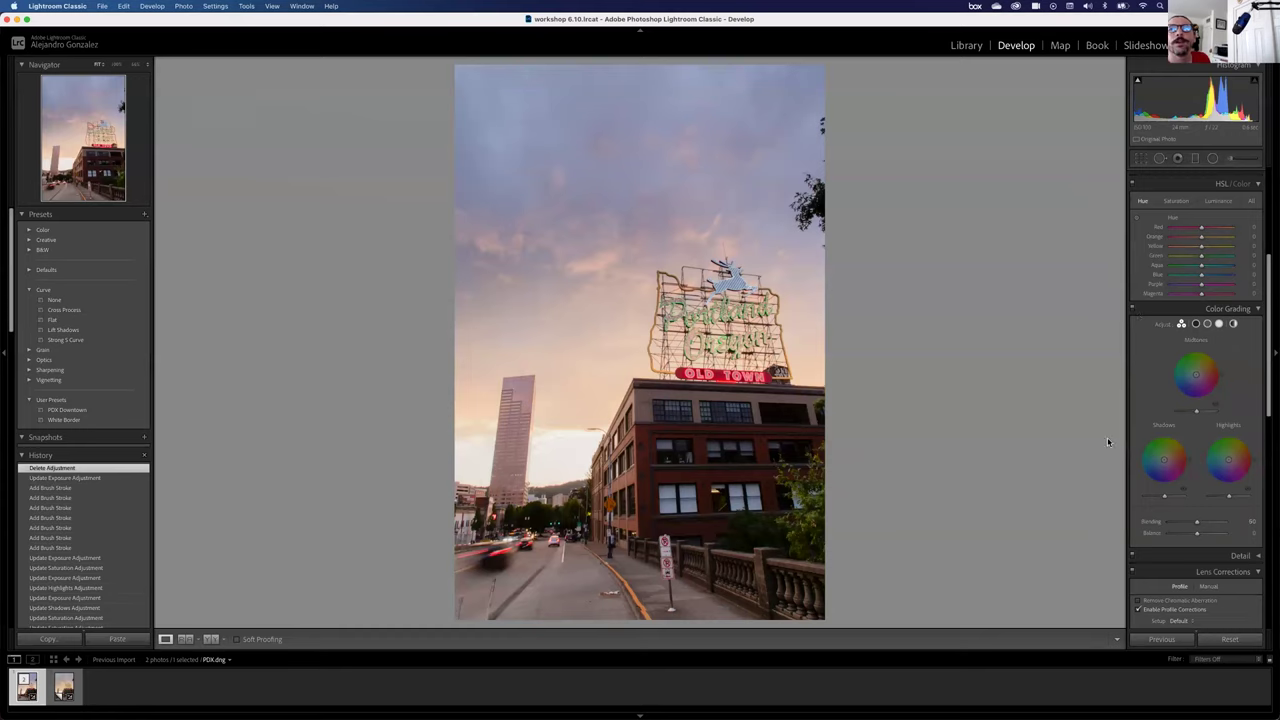
{"action": "mouse_move", "coordinate": [1194, 377]}
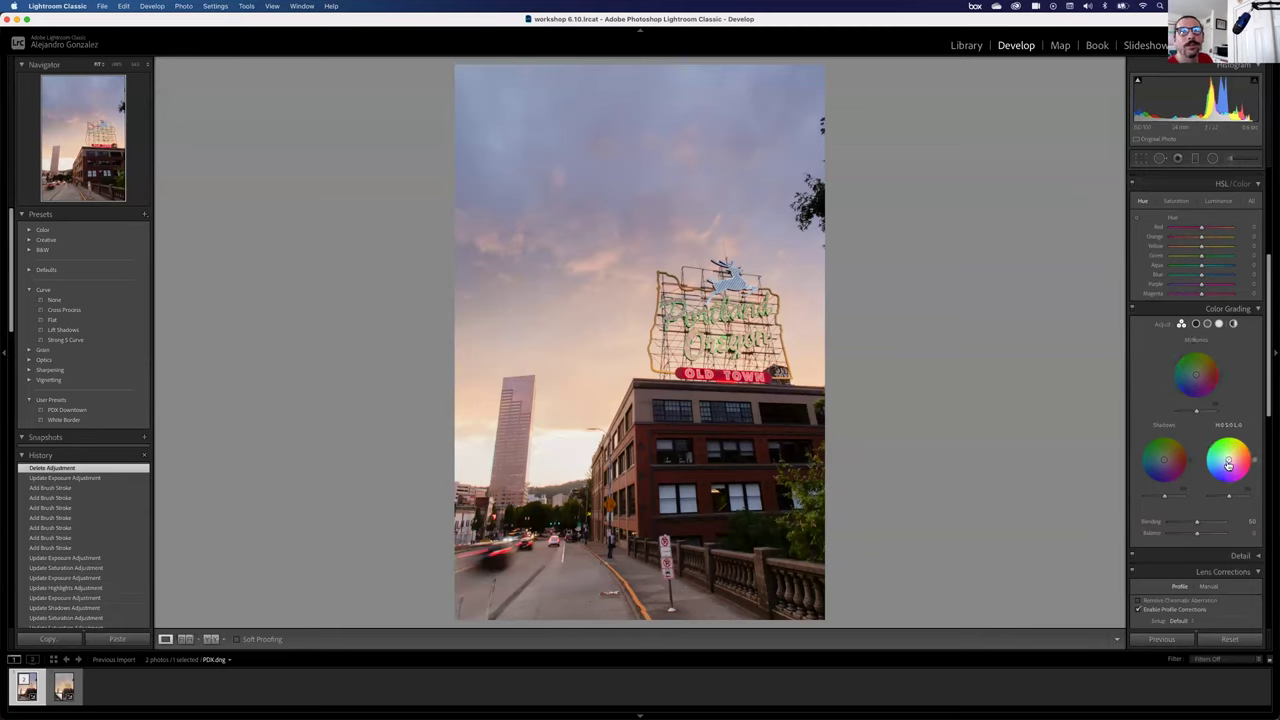
{"action": "left_click_drag", "start_coordinate": [1228, 463], "coordinate": [1214, 478]}
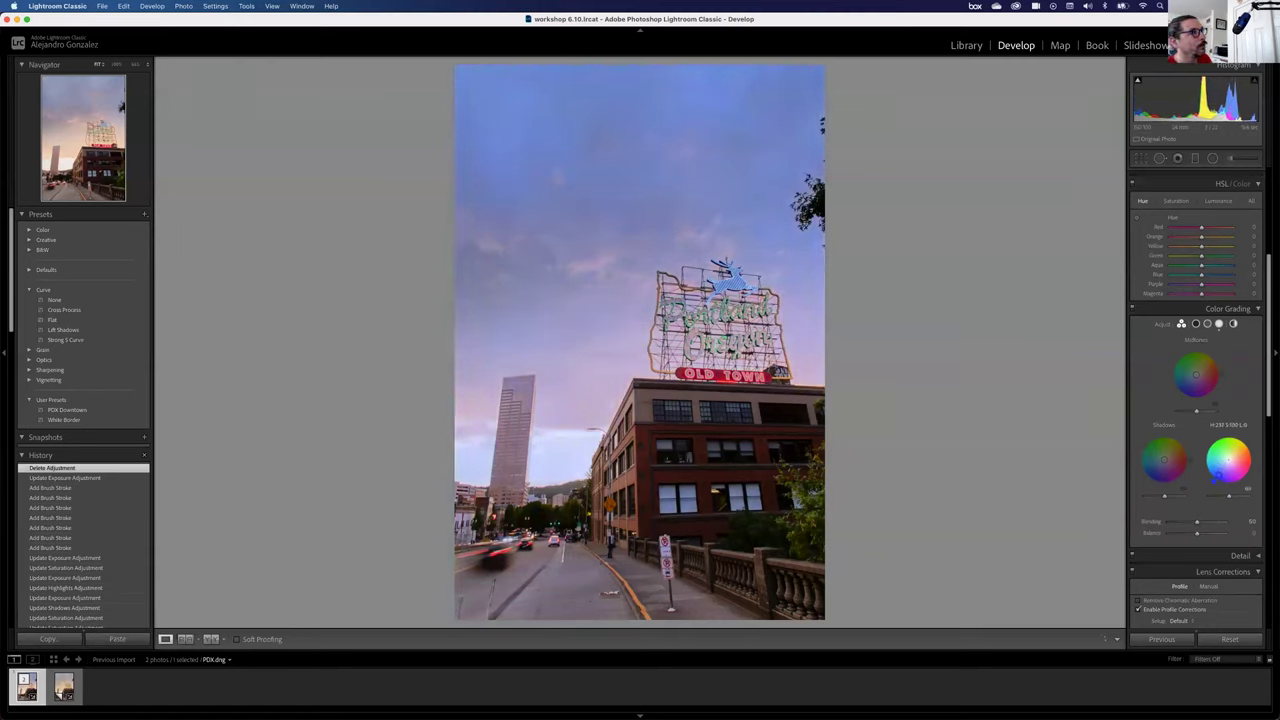
{"action": "mouse_move", "coordinate": [1214, 478]}
{"action": "left_mouse_down"}
{"action": "mouse_move", "coordinate": [1256, 502]}
{"action": "mouse_move", "coordinate": [1229, 506]}
{"action": "mouse_move", "coordinate": [1221, 475]}
{"action": "mouse_move", "coordinate": [1243, 460]}
{"action": "mouse_move", "coordinate": [1229, 460]}
{"action": "left_mouse_up"}
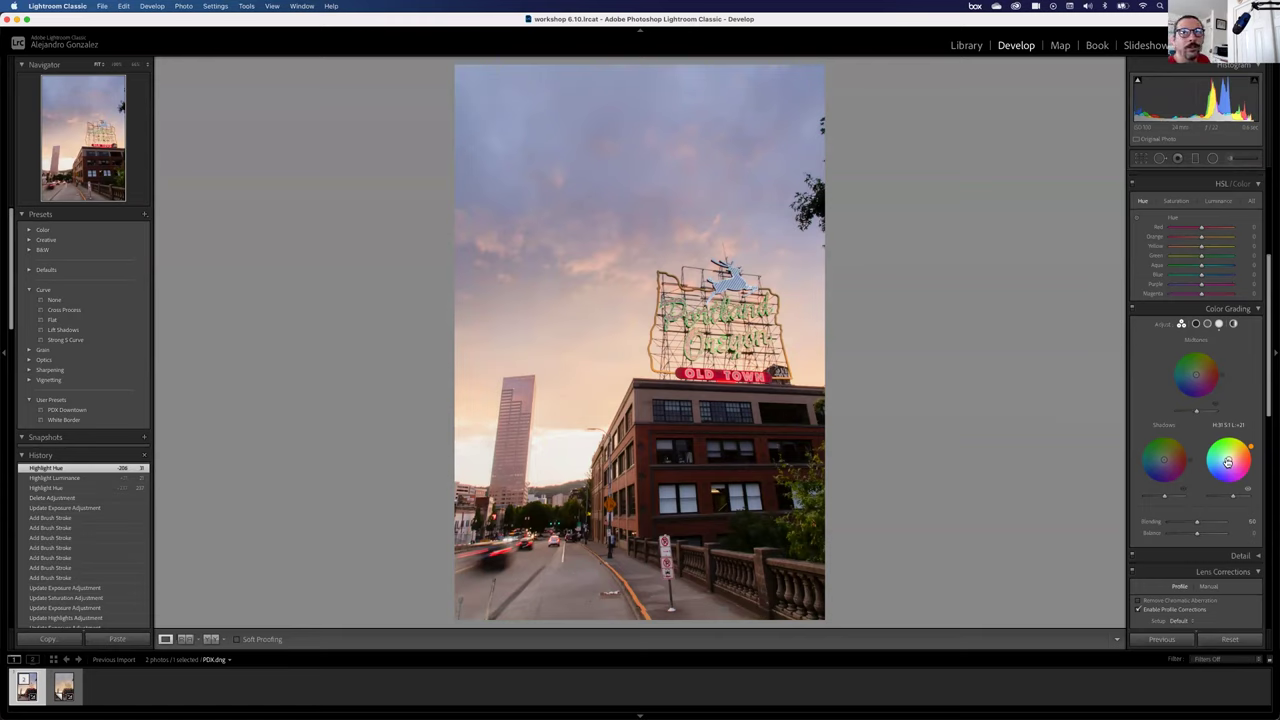
Try color grading: tint shadows, adjust highlight saturation, set blending to 64, push midtones cool blue.
{"action": "left_click_drag", "start_coordinate": [1164, 462], "coordinate": [1174, 454]}
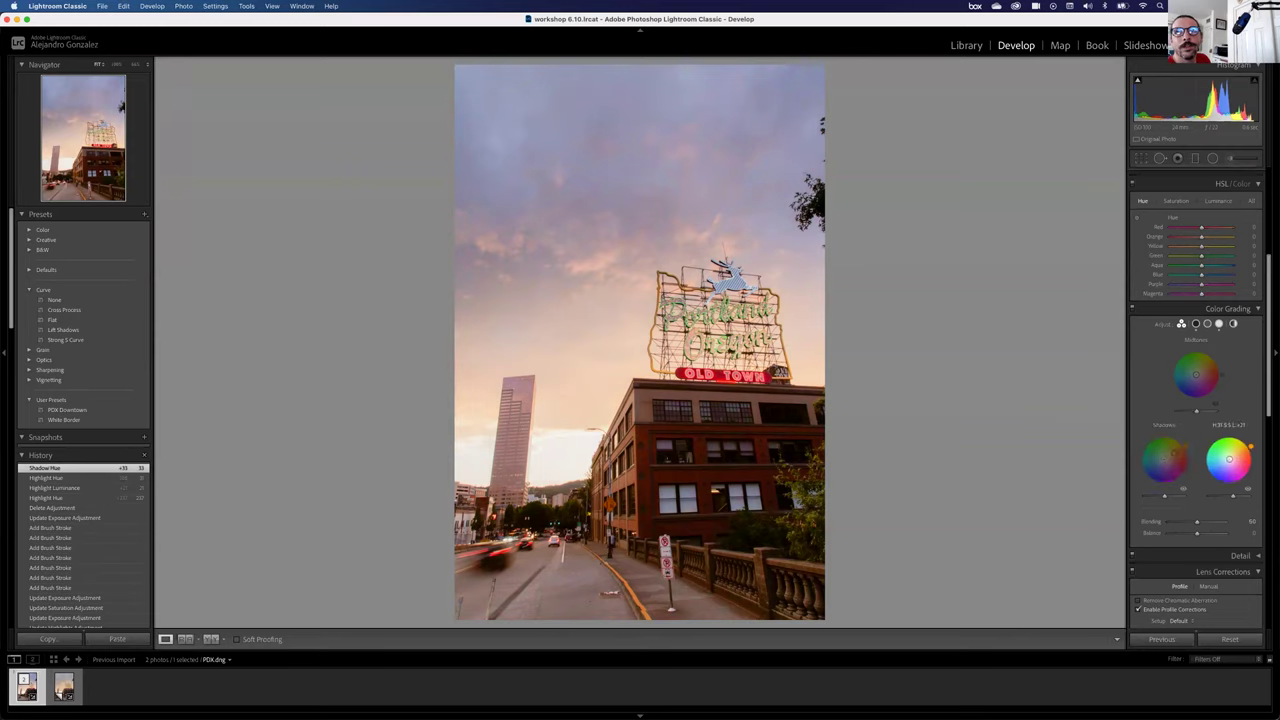
{"action": "left_click_drag", "start_coordinate": [1250, 448], "coordinate": [1222, 470]}
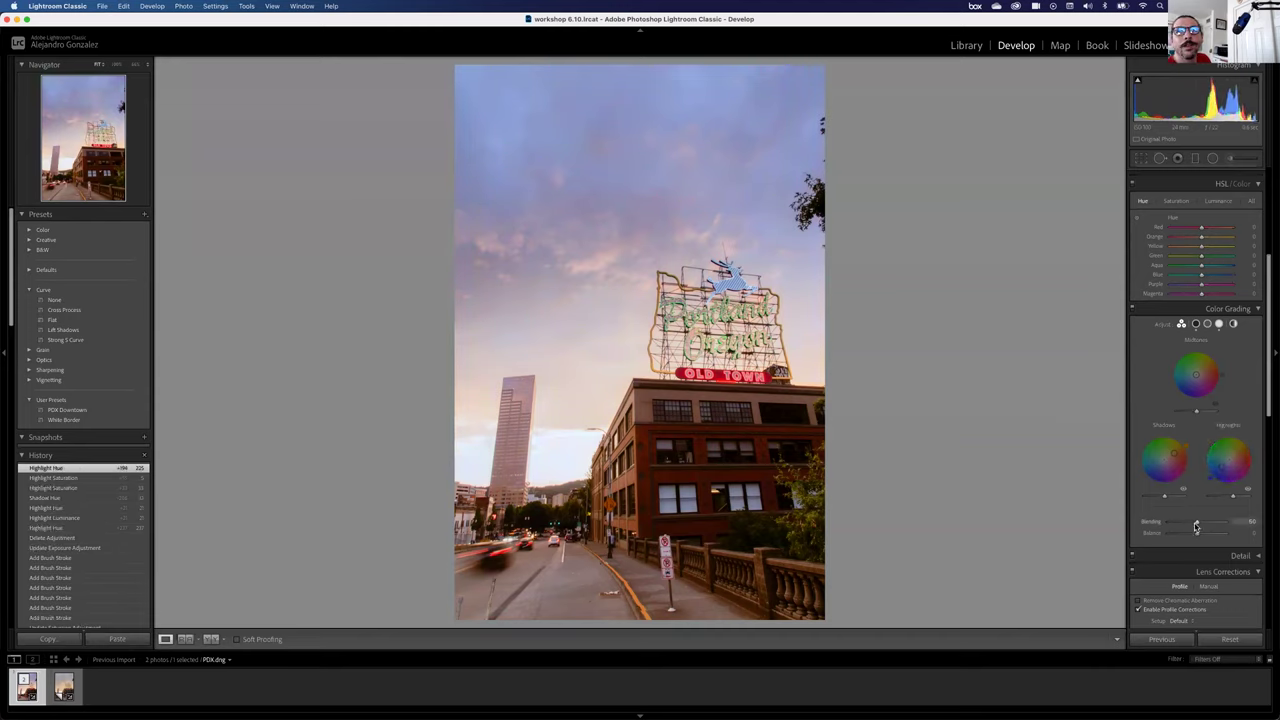
{"action": "mouse_move", "coordinate": [1197, 522]}
{"action": "left_mouse_down"}
{"action": "mouse_move", "coordinate": [1218, 528]}
{"action": "mouse_move", "coordinate": [1183, 538]}
{"action": "mouse_move", "coordinate": [1200, 538]}
{"action": "left_mouse_up"}
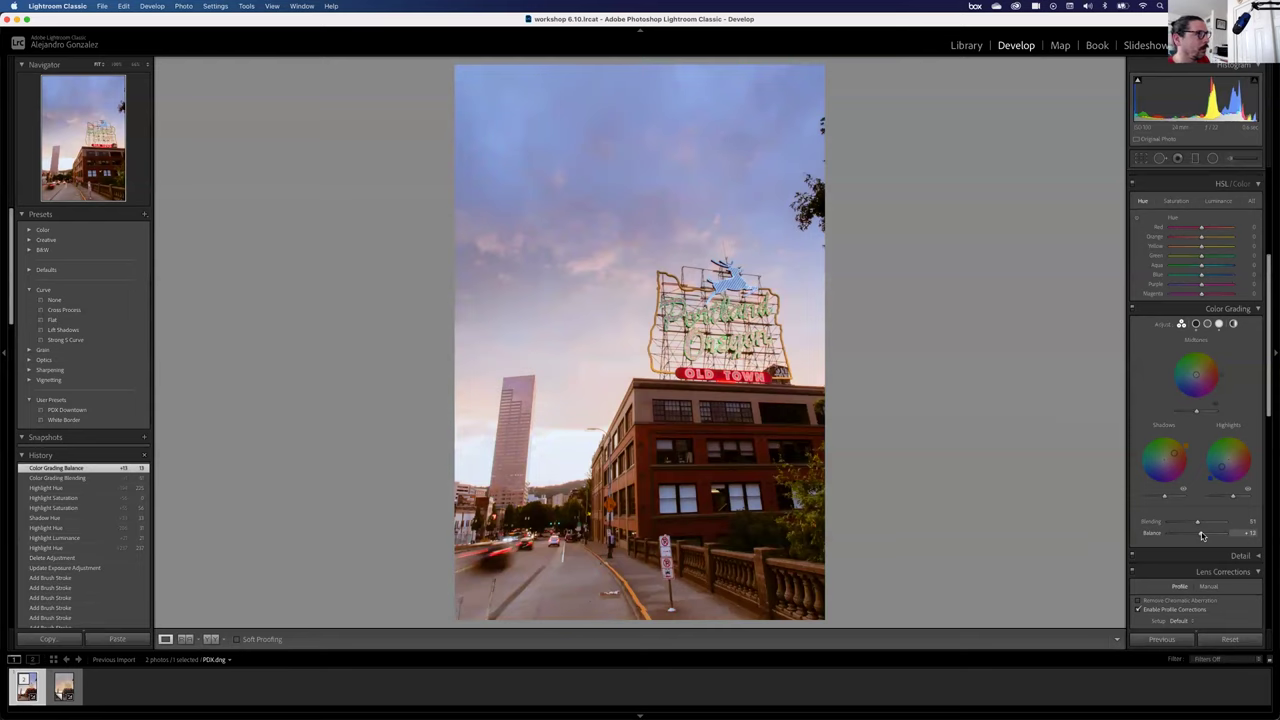
{"action": "left_click_drag", "start_coordinate": [1196, 376], "coordinate": [1192, 371]}
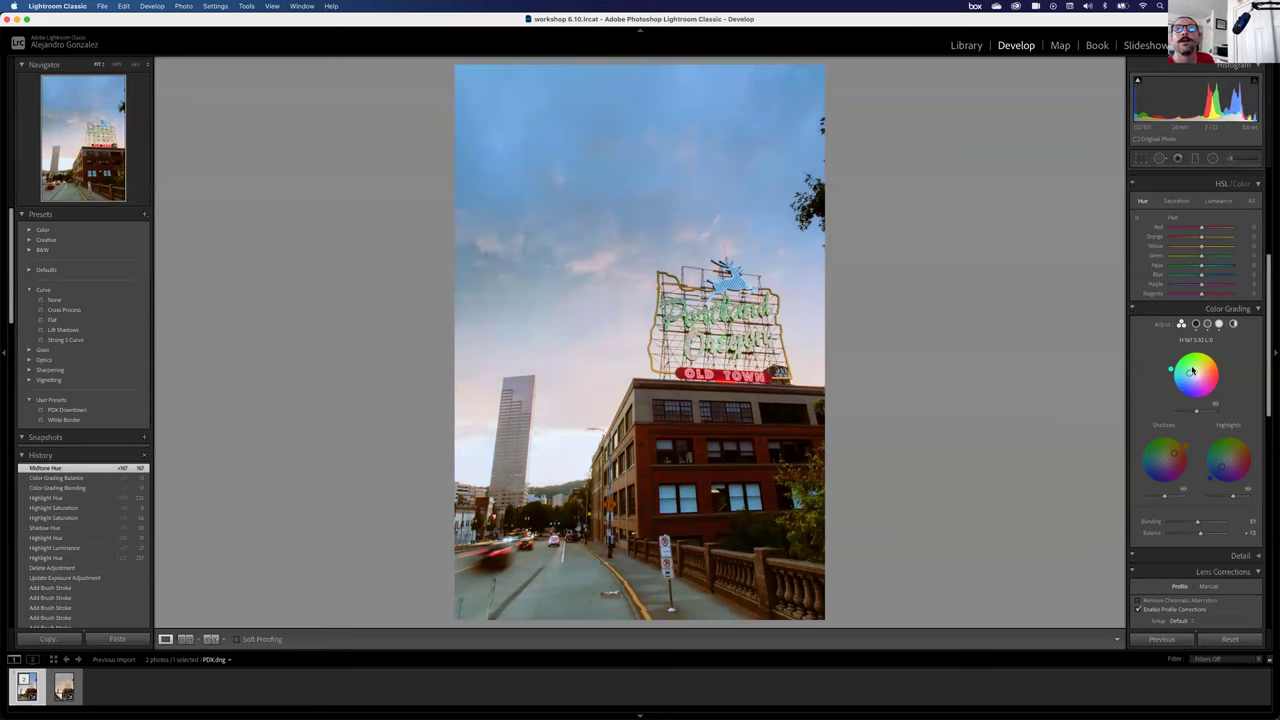
Switch color grading off for the photo and collapse its panel.
{"action": "left_click", "coordinate": [1133, 308]}
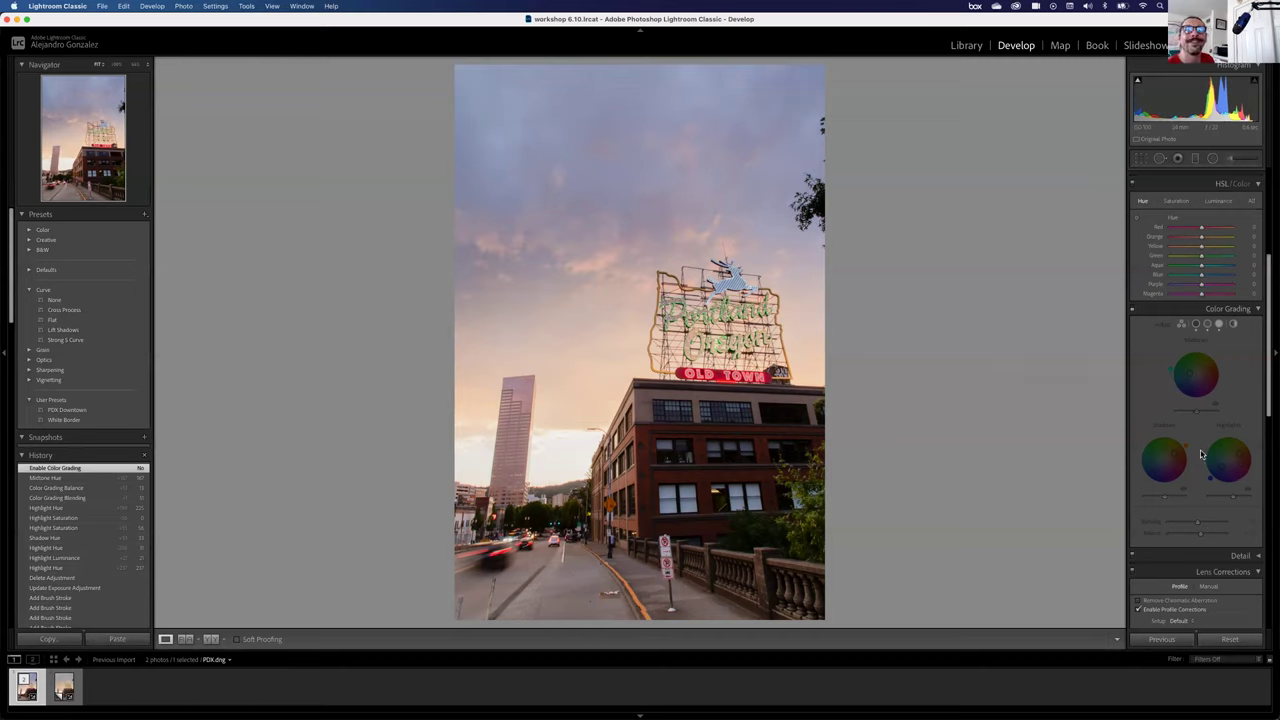
{"action": "left_click", "coordinate": [1256, 310]}
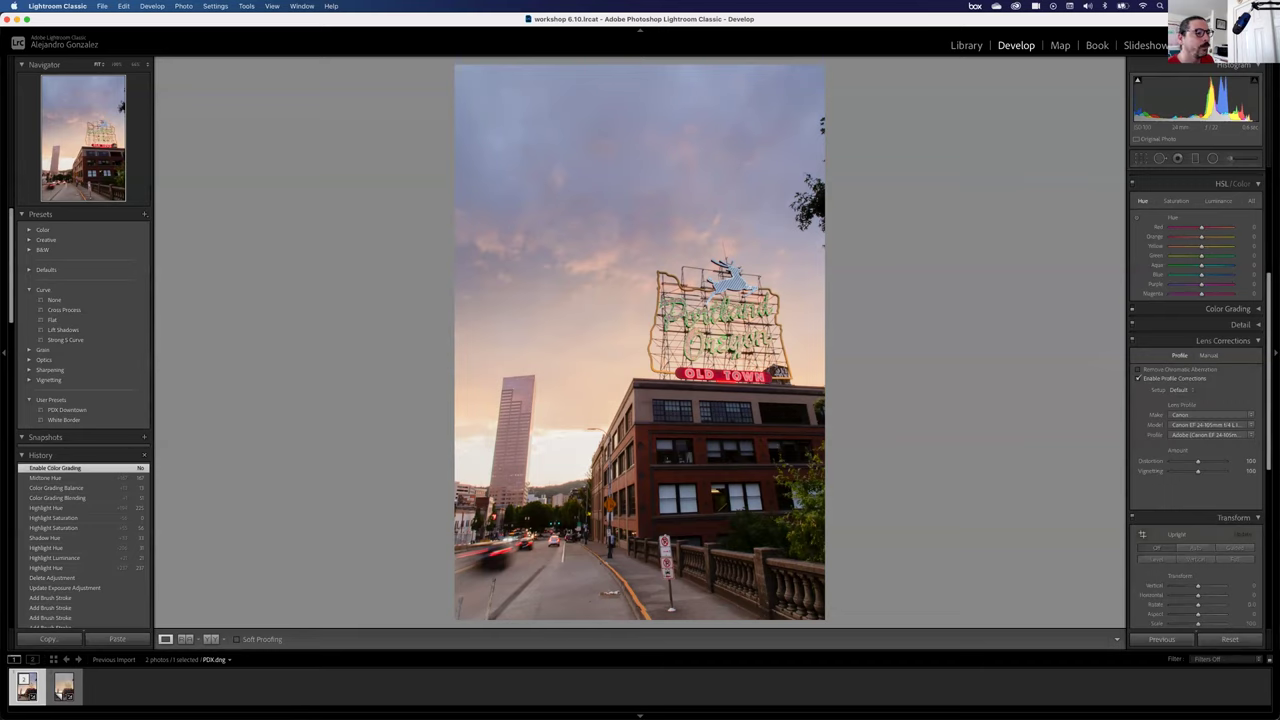
{"action": "scroll", "coordinate": [1216, 325], "scroll_direction": "up", "scroll_amount": 2}
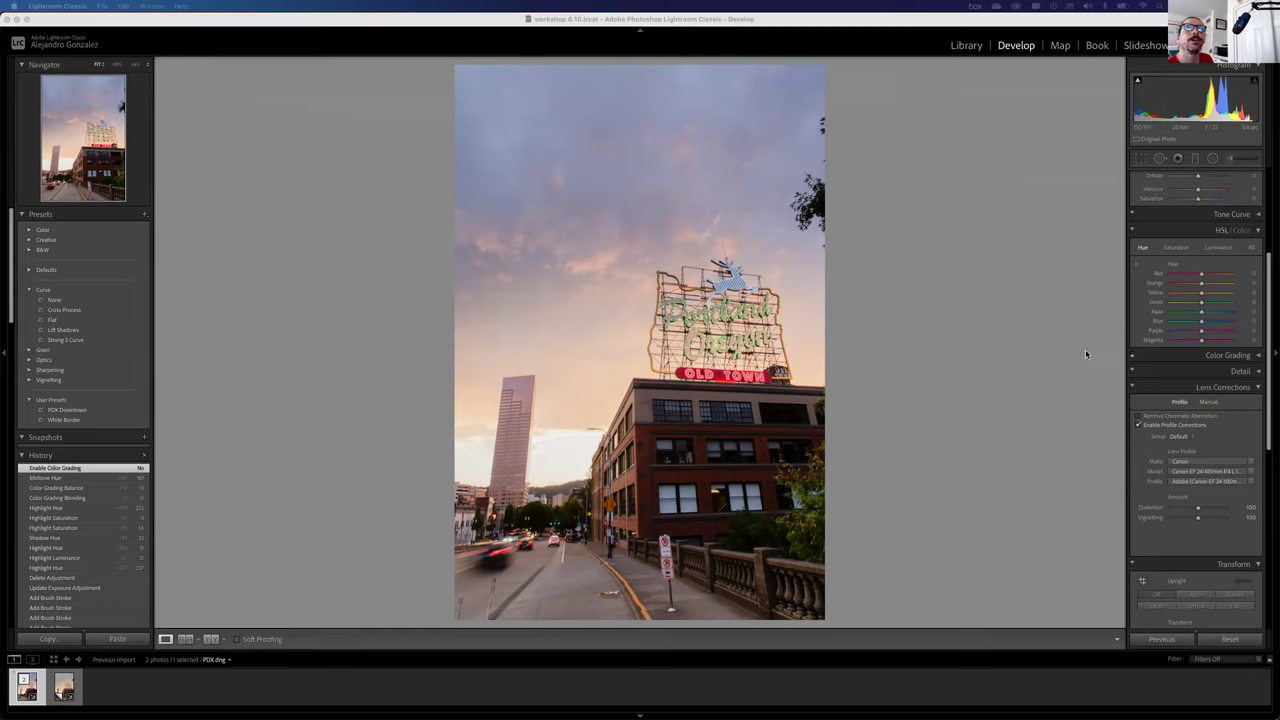
Switch HSL/Color to Saturation with the Targeted Adjustment Tool active.
{"action": "left_click", "coordinate": [1137, 265]}
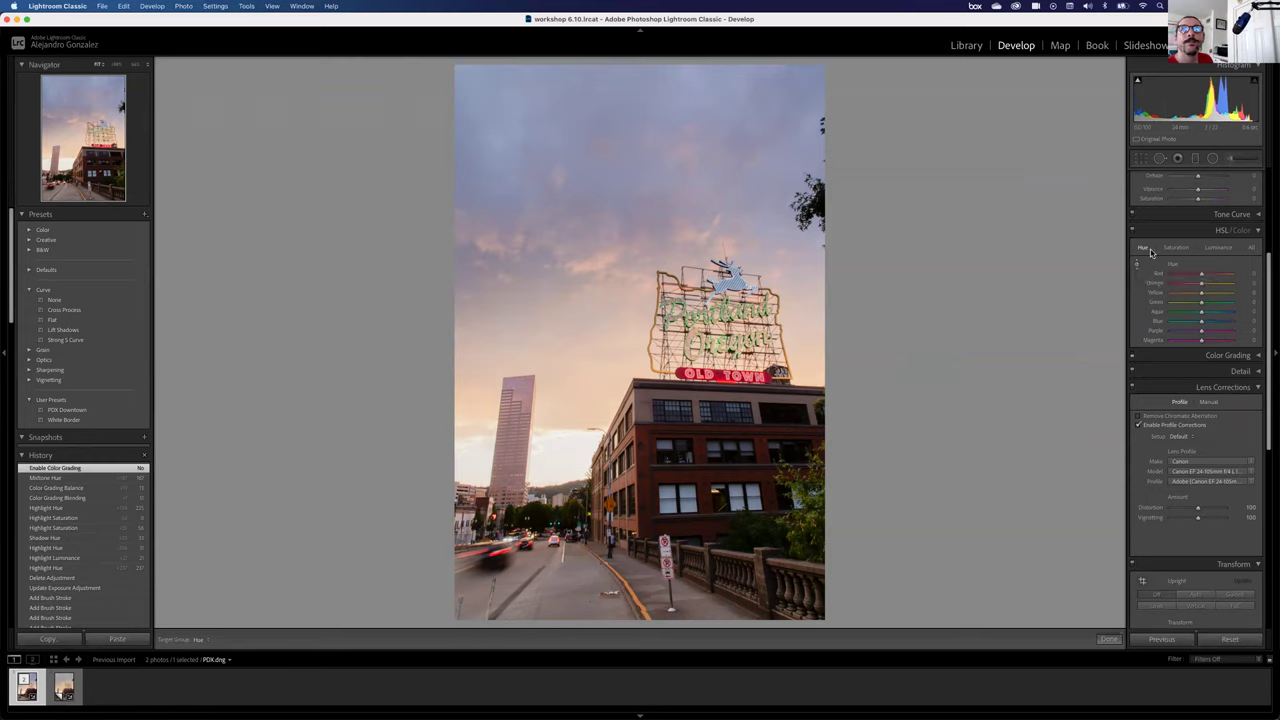
{"action": "left_click", "coordinate": [1175, 248]}
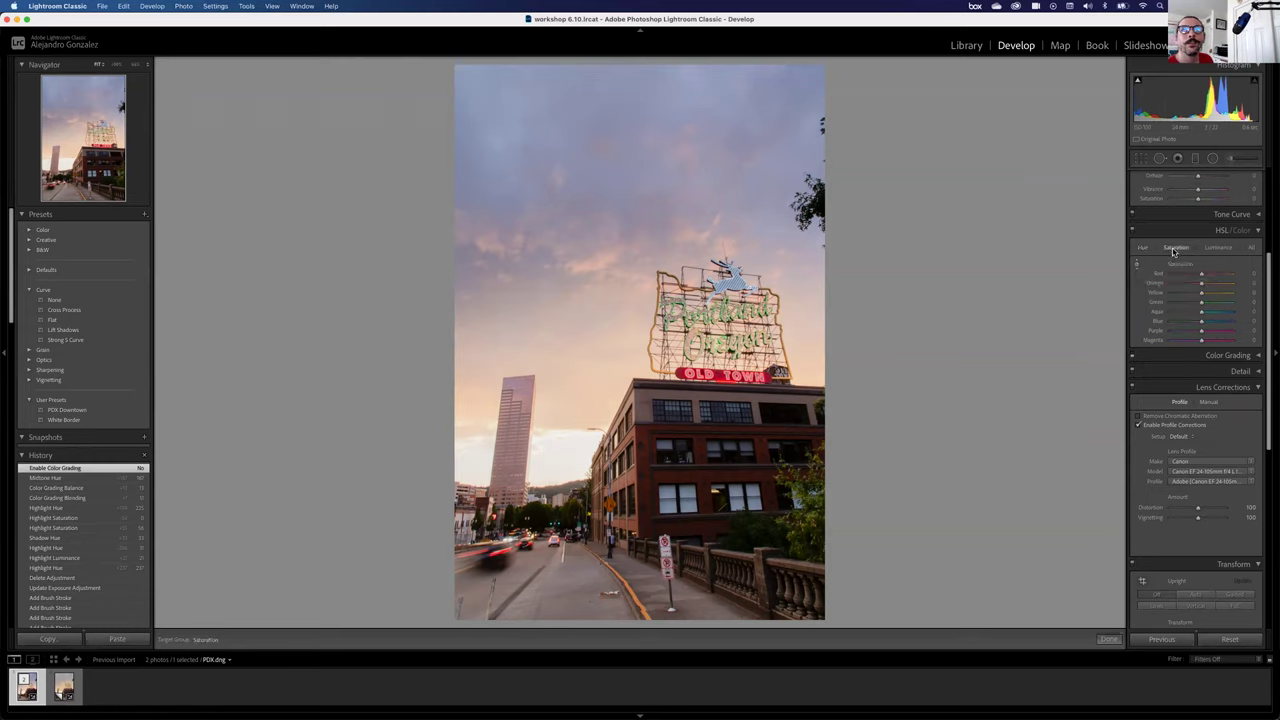
{"action": "left_click", "coordinate": [1137, 266]}
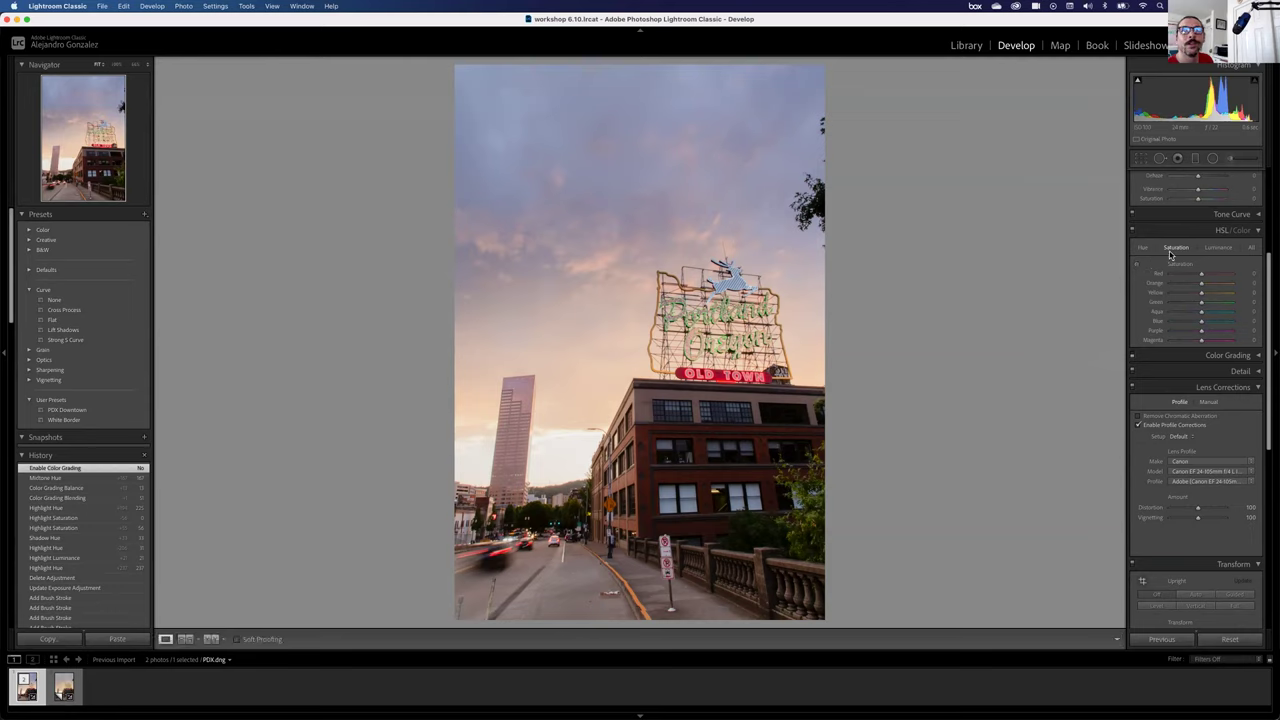
{"action": "left_click", "coordinate": [1137, 268]}
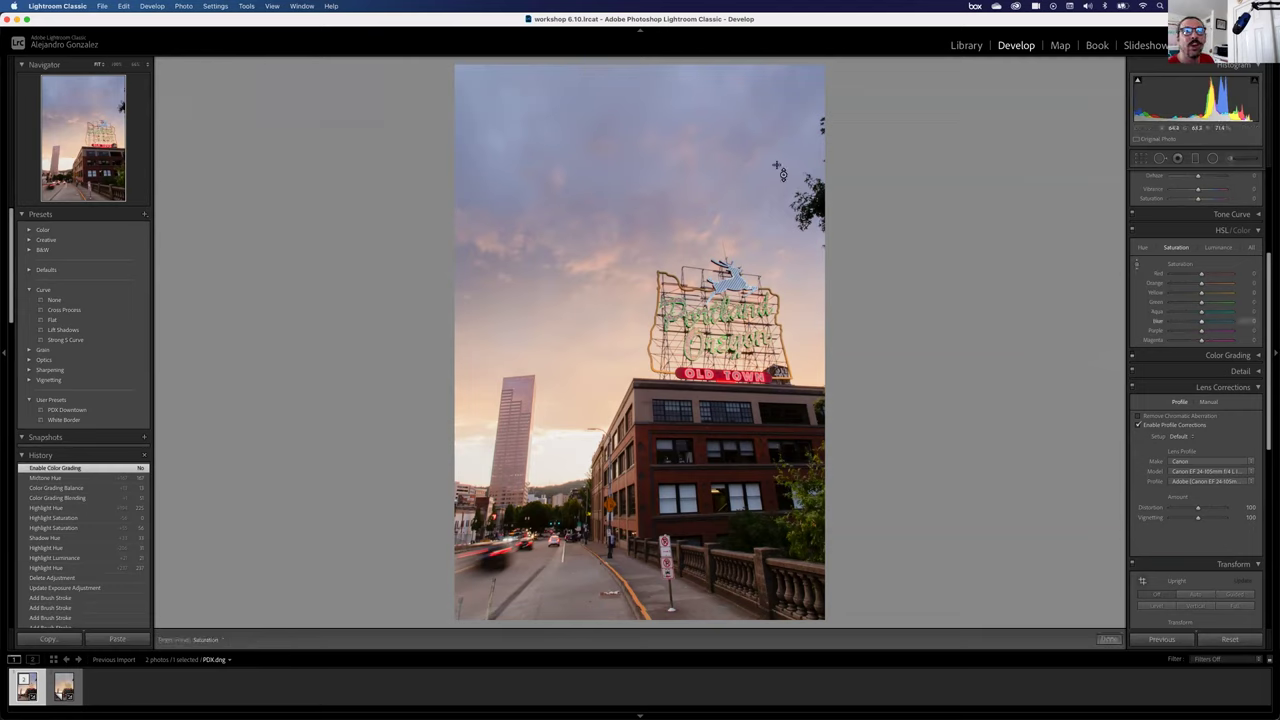
Vary the sky's blue saturation on the photo up to +37, then reset all saturation sliders to 0.
{"action": "left_click_drag", "start_coordinate": [580, 200], "coordinate": [580, 260]}
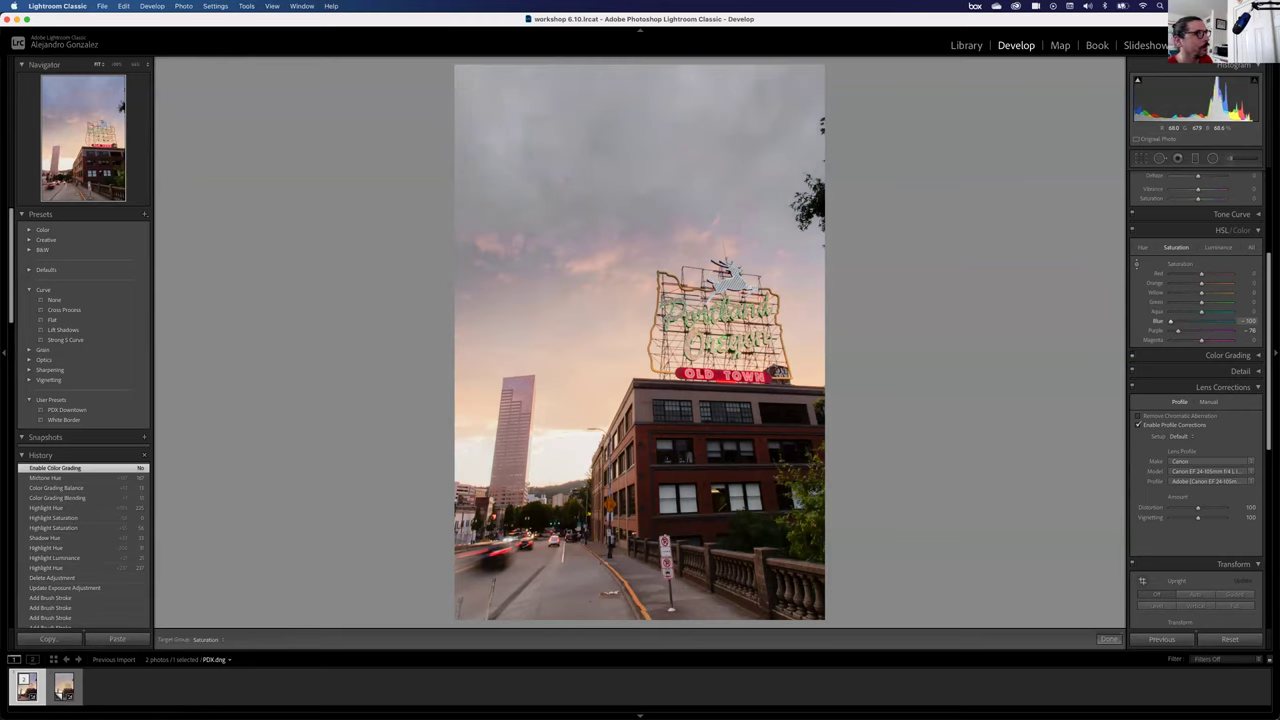
{"action": "left_click_drag", "start_coordinate": [580, 260], "coordinate": [580, 200]}
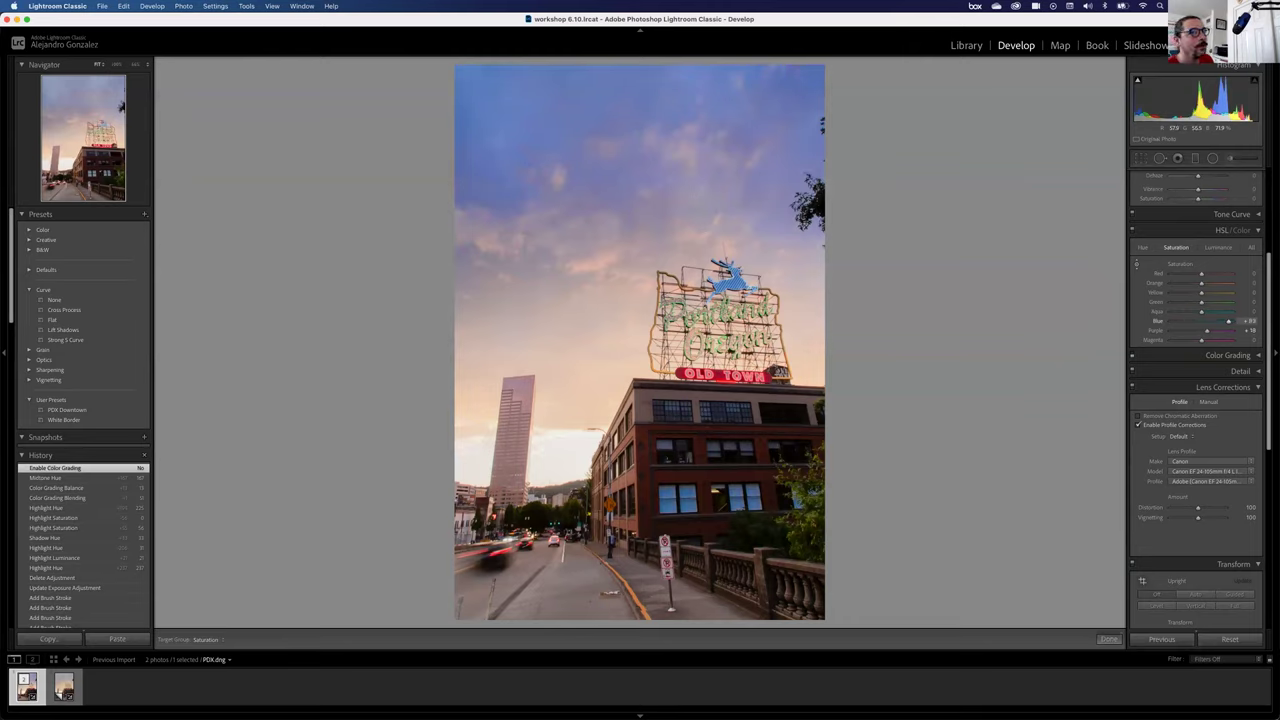
{"action": "left_click_drag", "start_coordinate": [580, 200], "coordinate": [580, 218]}
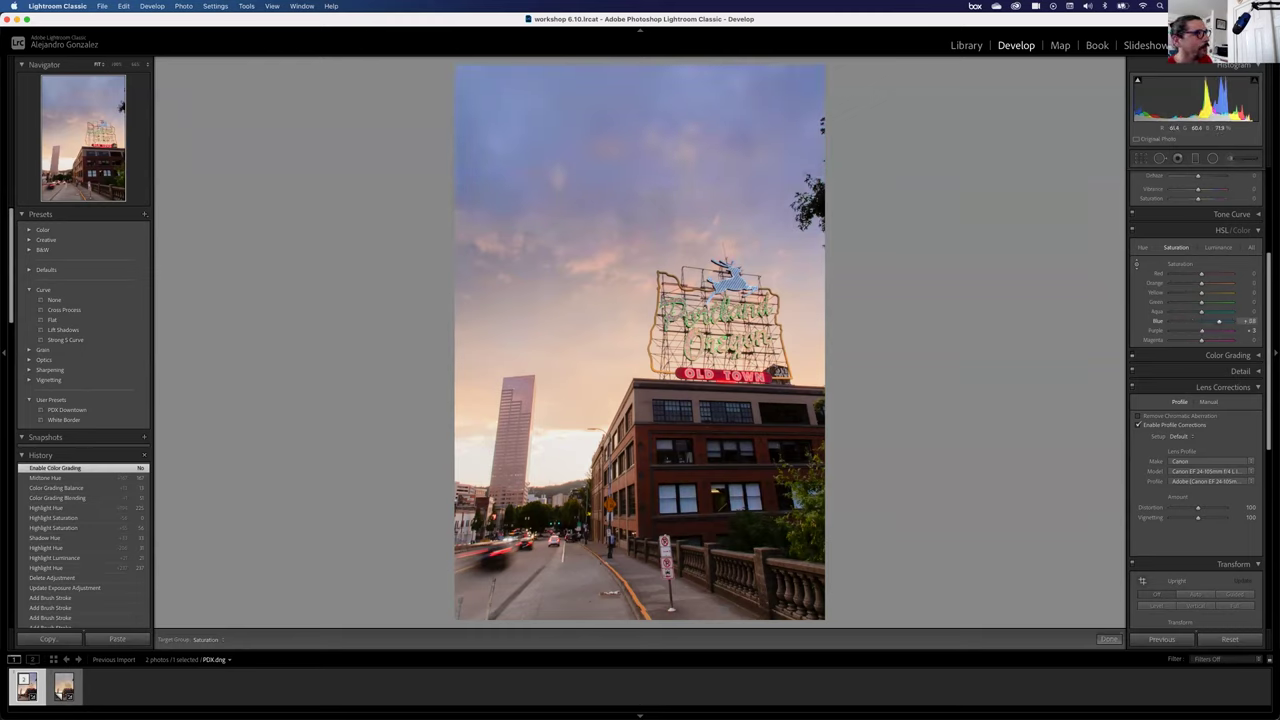
{"action": "left_click_drag", "start_coordinate": [580, 218], "coordinate": [580, 215]}
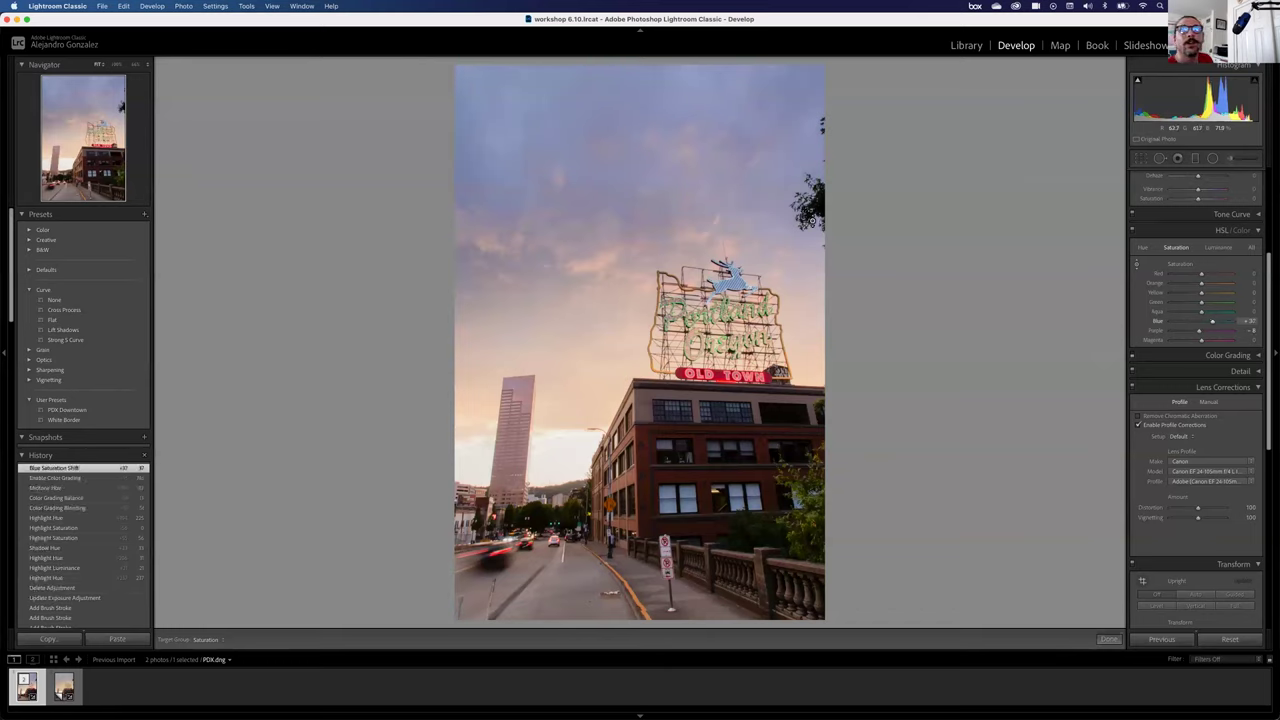
{"action": "left_click", "coordinate": [1174, 248]}
{"action": "left_click", "coordinate": [1174, 248]}
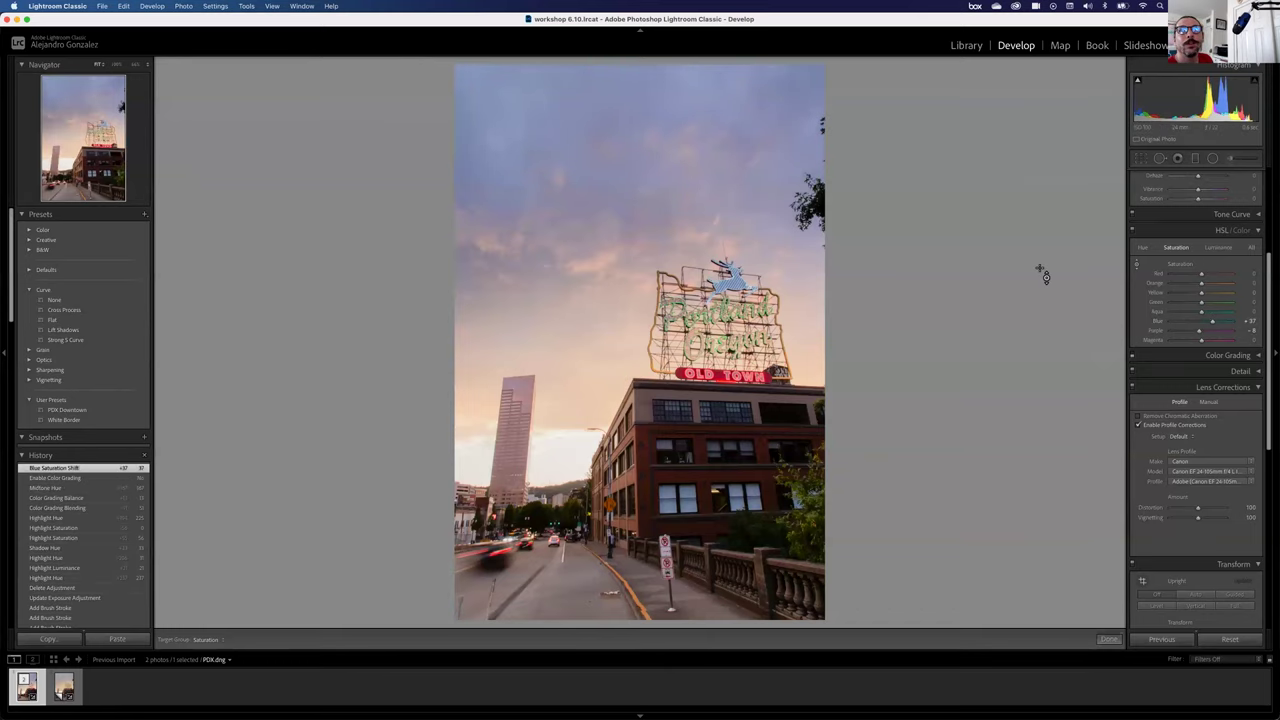
{"action": "double_click", "coordinate": [1181, 264]}
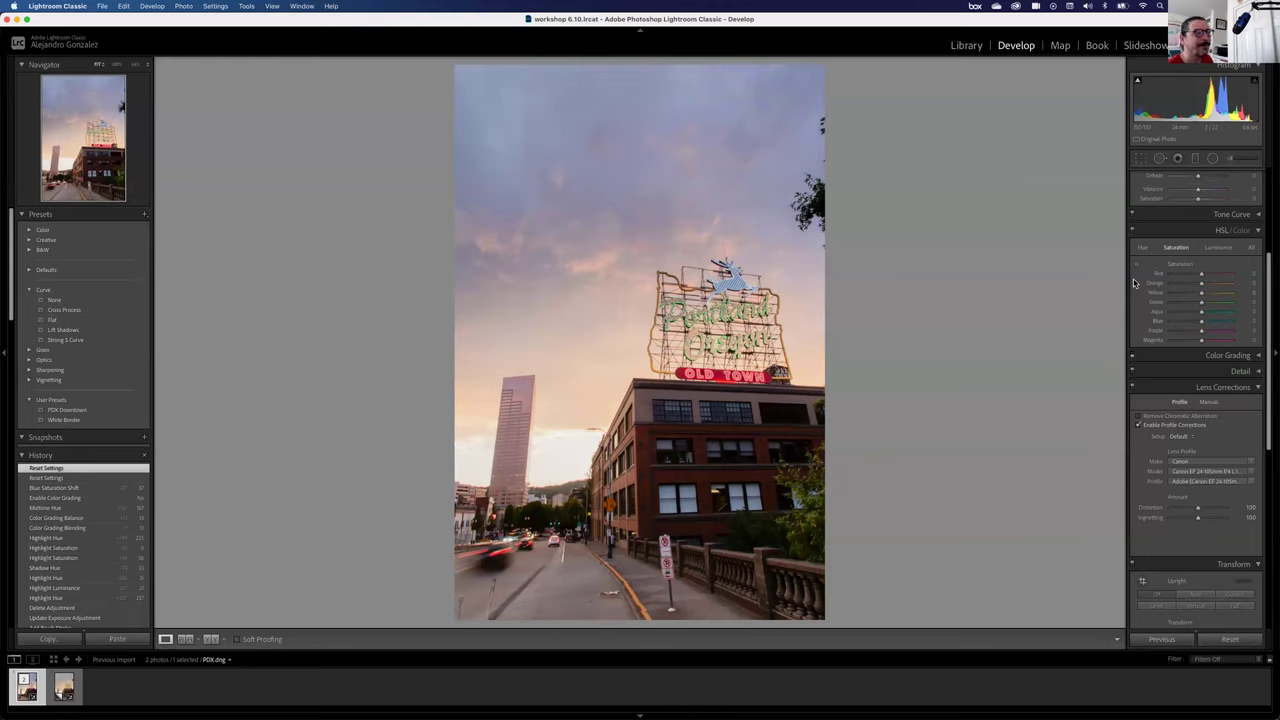
Try a +60 blue and purple hue shift in the sky with the Hue targeted tool, then reset it.
{"action": "left_click", "coordinate": [1143, 247]}
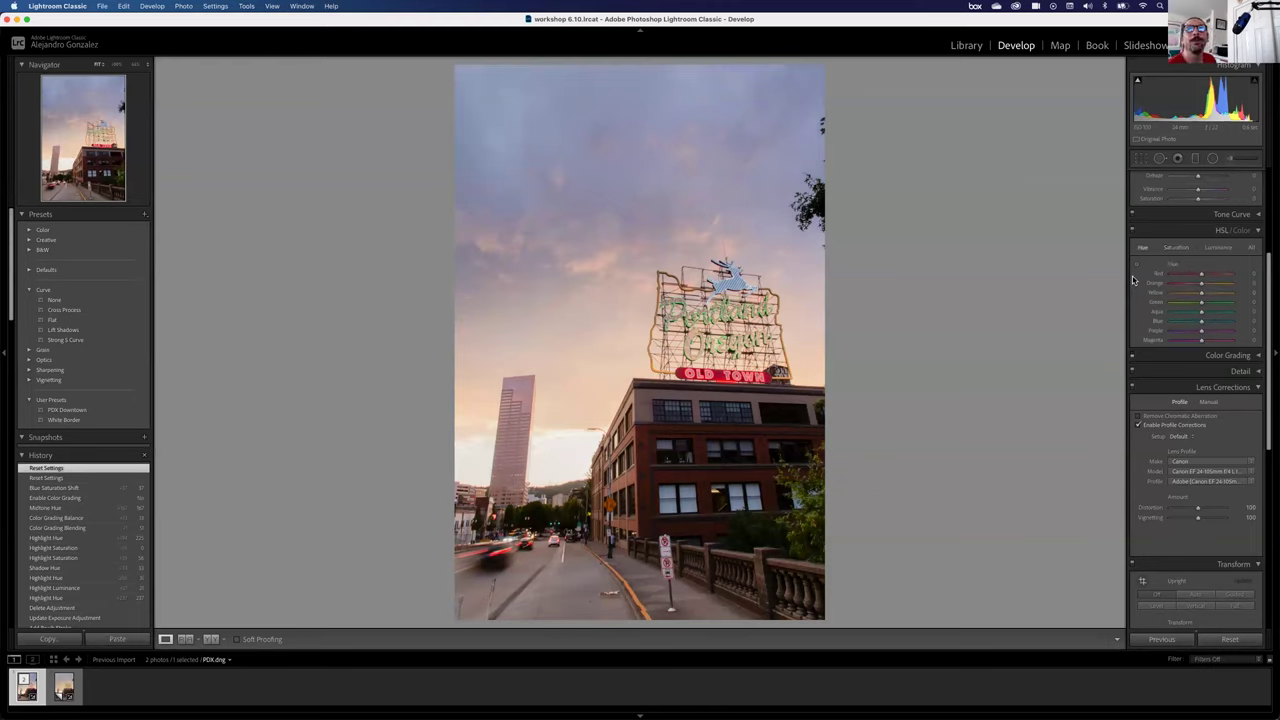
{"action": "left_click", "coordinate": [1136, 264]}
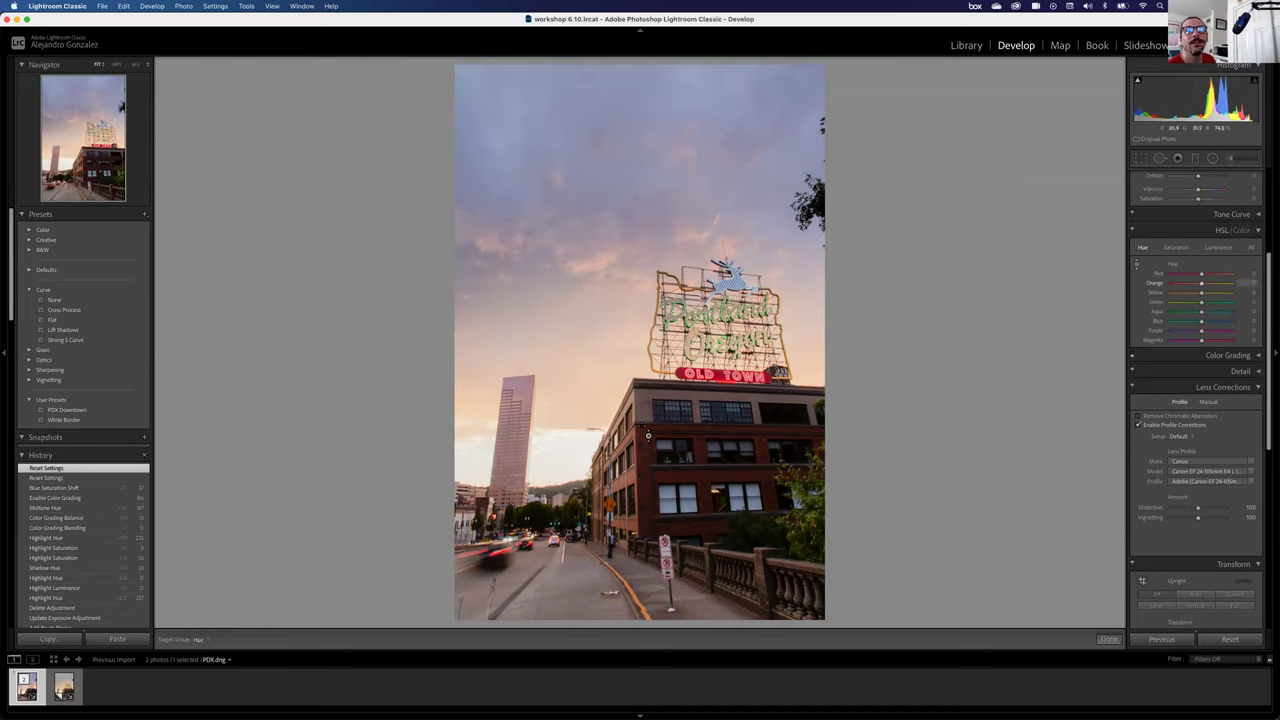
{"action": "left_click", "coordinate": [1136, 265]}
{"action": "left_click", "coordinate": [1136, 265]}
{"action": "mouse_move", "coordinate": [637, 200]}
{"action": "left_mouse_down"}
{"action": "mouse_move", "coordinate": [637, 160]}
{"action": "mouse_move", "coordinate": [637, 205]}
{"action": "left_mouse_up"}
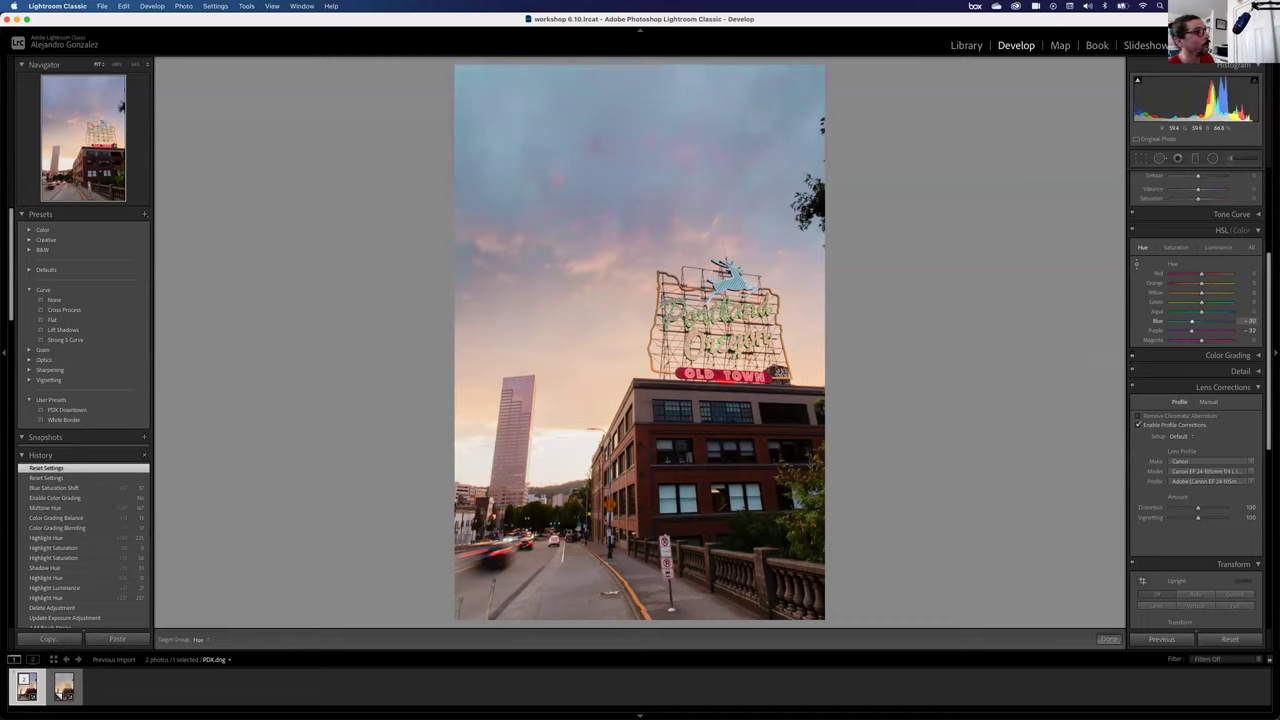
{"action": "mouse_move", "coordinate": [637, 205]}
{"action": "left_mouse_down"}
{"action": "mouse_move", "coordinate": [637, 238]}
{"action": "mouse_move", "coordinate": [637, 200]}
{"action": "left_mouse_up"}
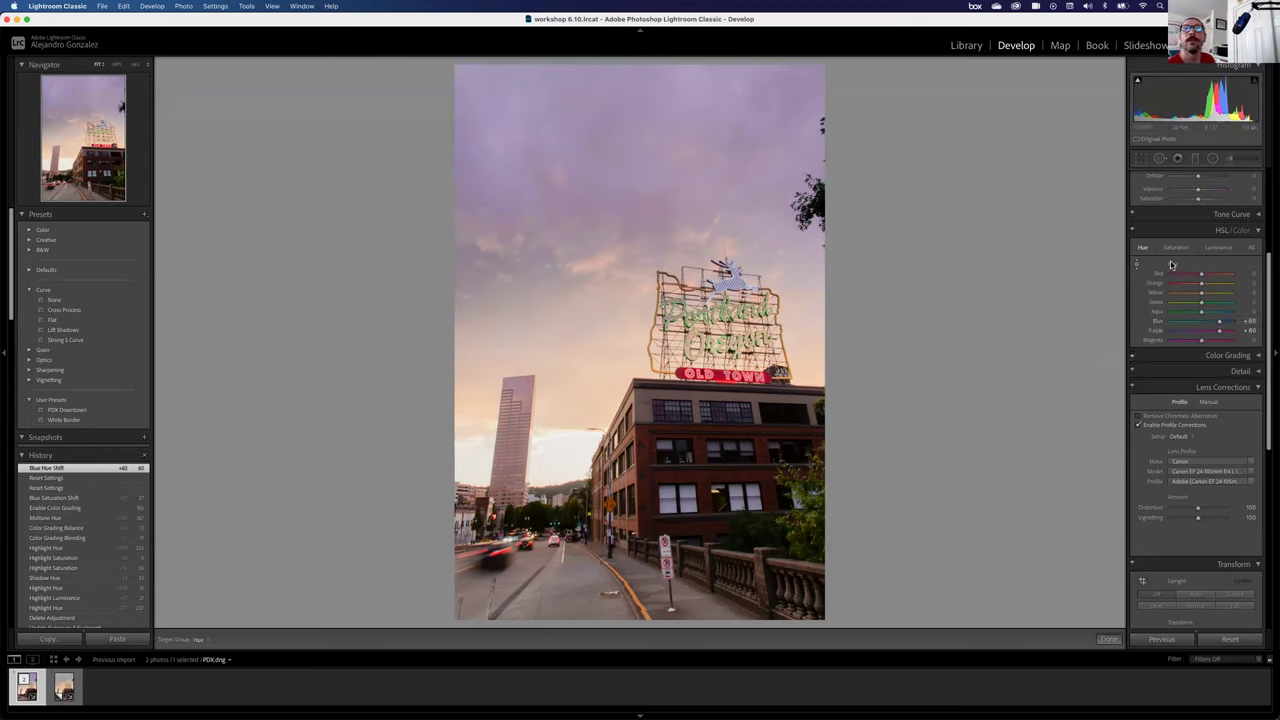
{"action": "key", "text": "super+shift+r"}
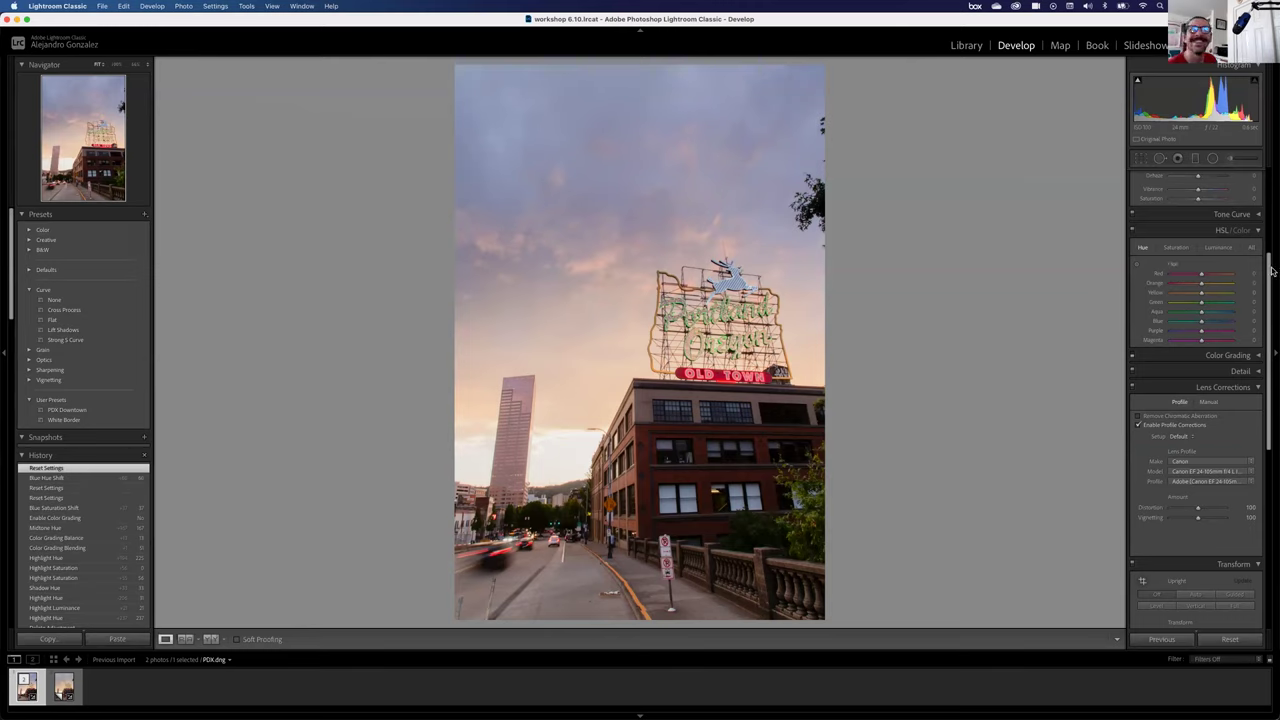
Collapse the HSL/Color and Calibration panels and return up the Develop panel.
{"action": "left_click", "coordinate": [1255, 231]}
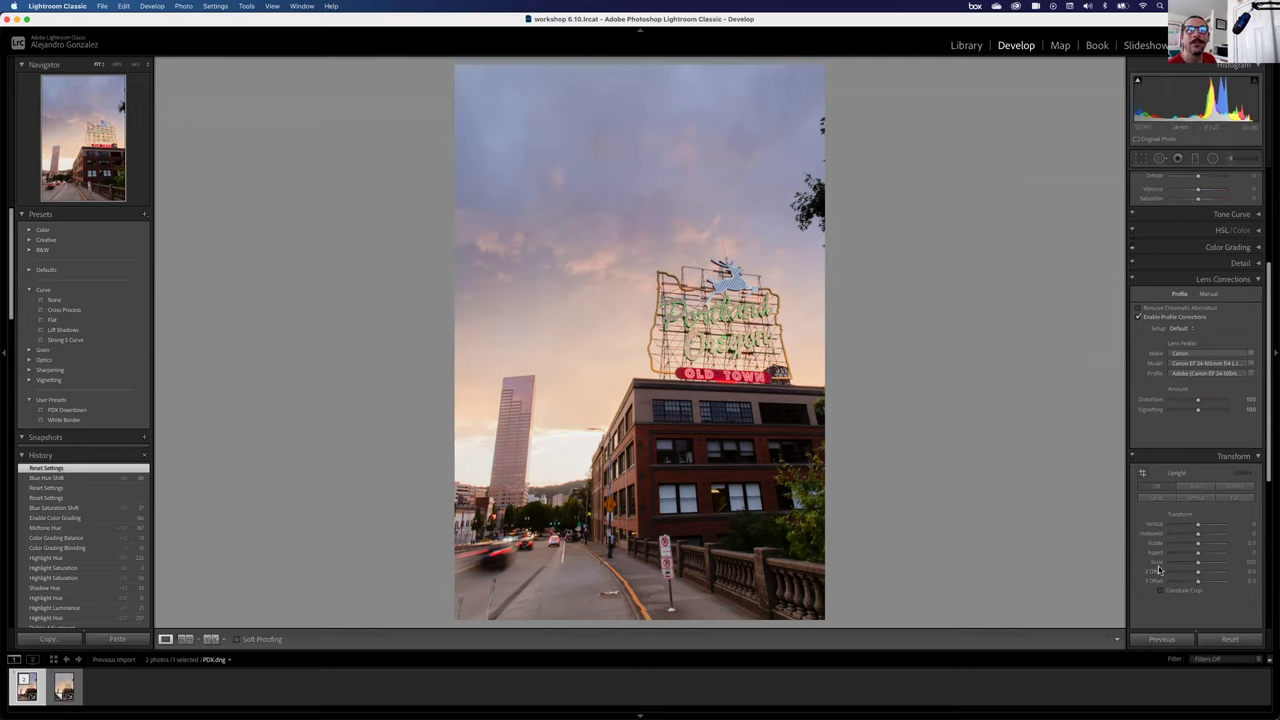
{"action": "scroll", "coordinate": [1159, 570], "scroll_direction": "down", "scroll_amount": 8}
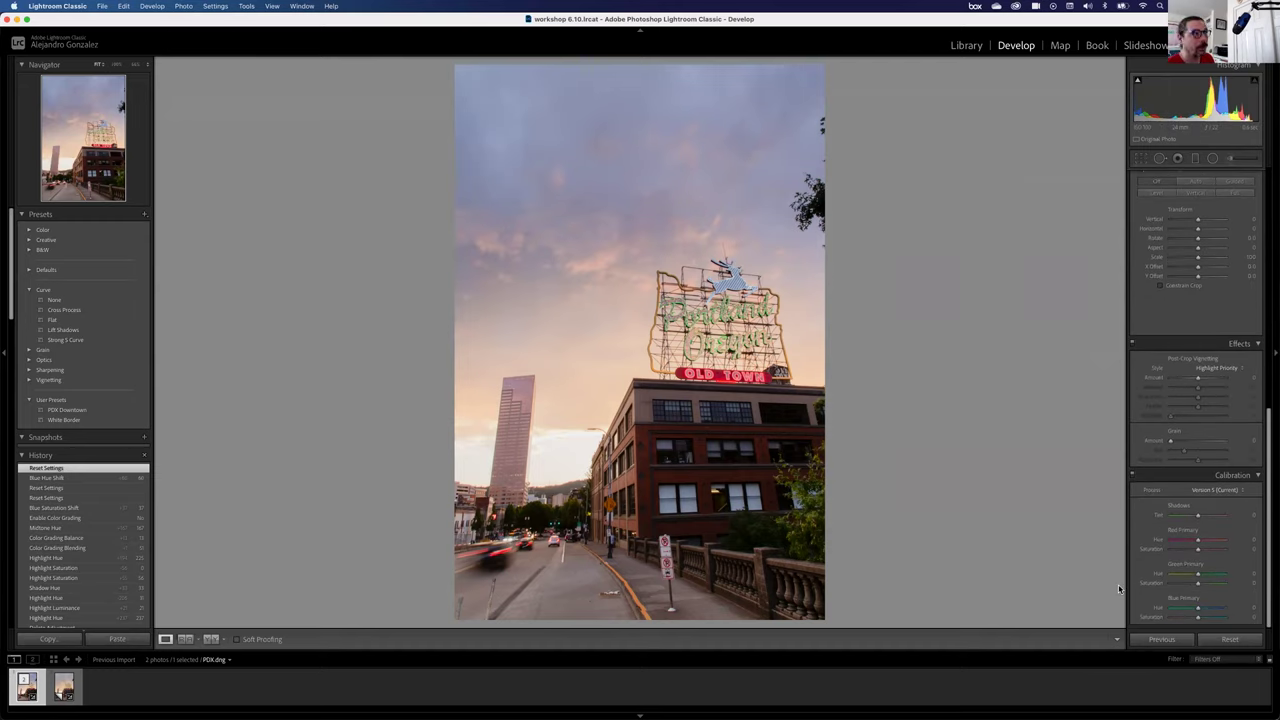
{"action": "left_click", "coordinate": [1259, 477]}
{"action": "scroll", "coordinate": [1222, 360], "scroll_direction": "up", "scroll_amount": 5}
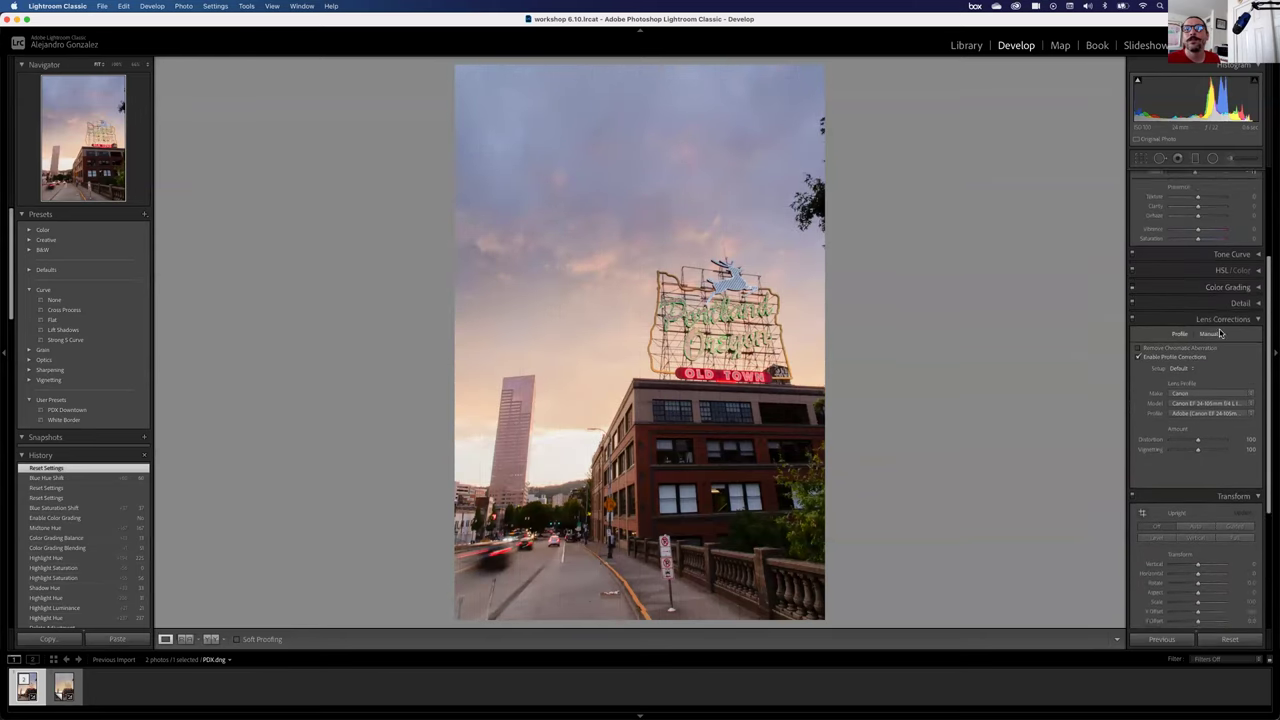
{"action": "scroll", "coordinate": [1219, 333], "scroll_direction": "up", "scroll_amount": 2}
In the Detail panel, set sharpening Amount to about 46 while checking the grayscale preview.
{"action": "left_click", "coordinate": [1245, 350]}
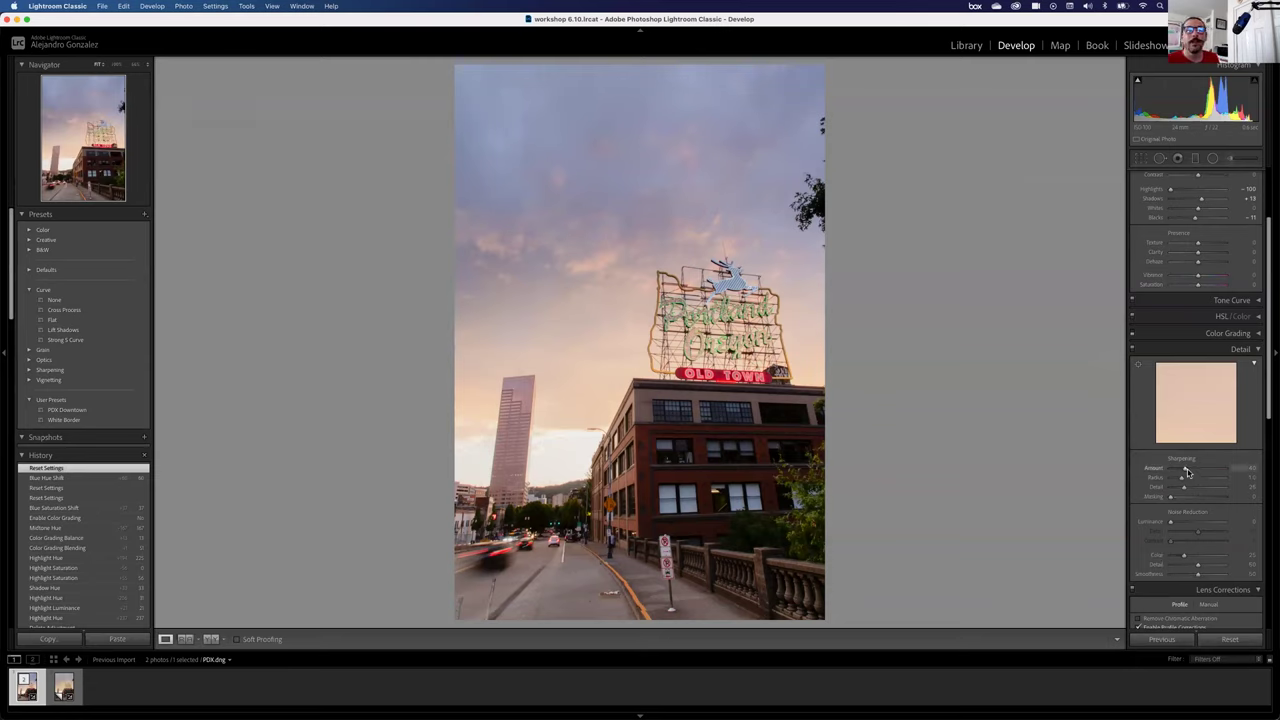
{"action": "left_click_drag", "start_coordinate": [1185, 472], "coordinate": [1191, 474]}
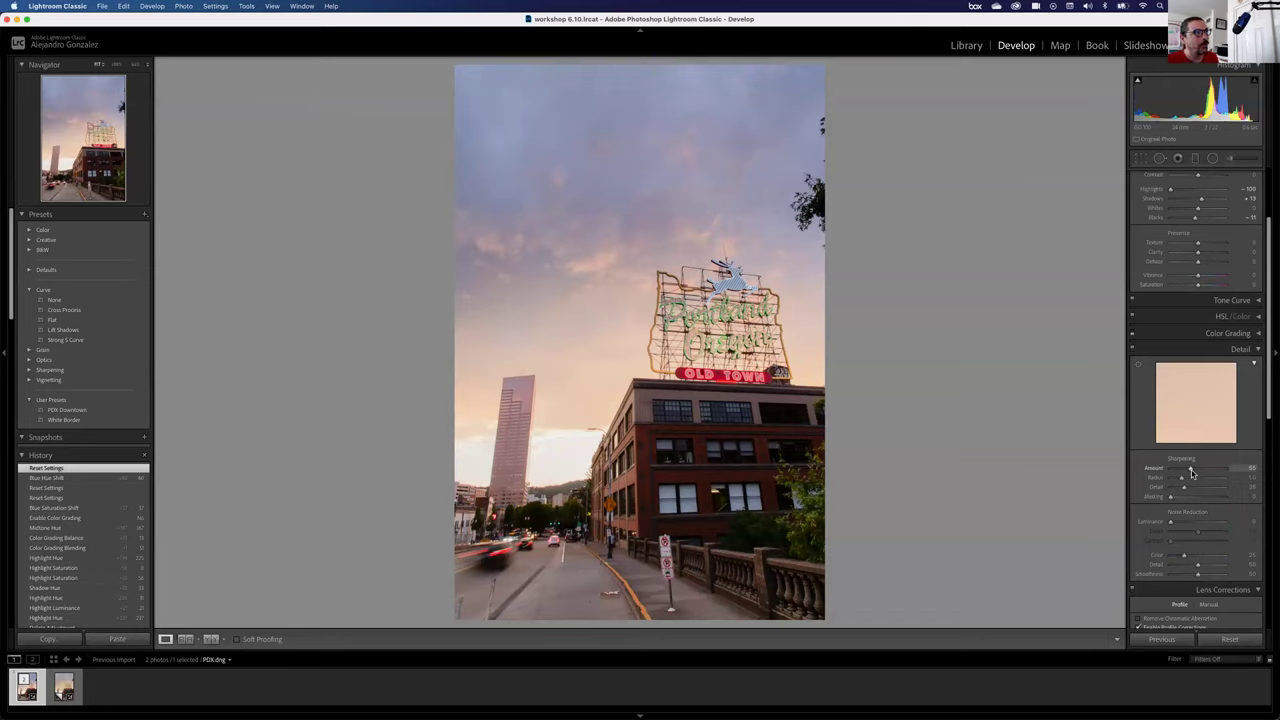
{"action": "left_click_drag", "start_coordinate": [1191, 474], "coordinate": [1189, 474]}
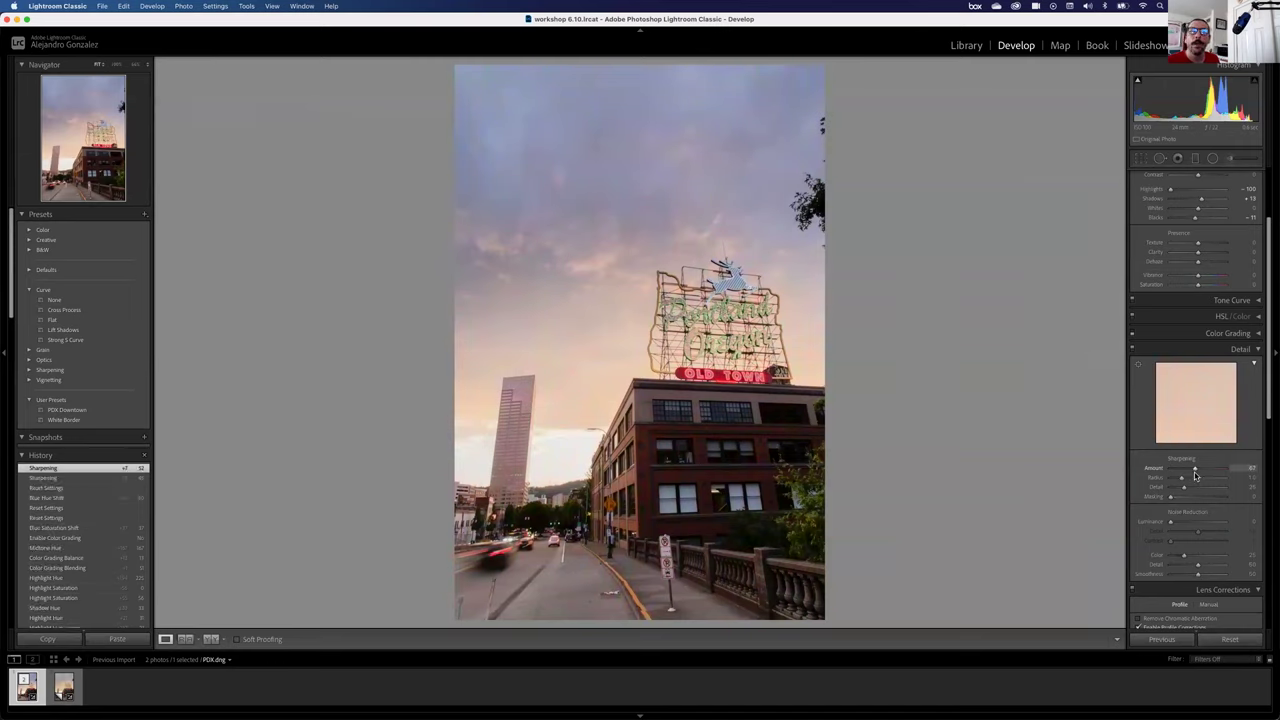
{"action": "left_click_drag", "start_coordinate": [1190, 474], "coordinate": [1183, 473]}
{"action": "left_click_drag", "start_coordinate": [1183, 473], "coordinate": [1187, 472]}
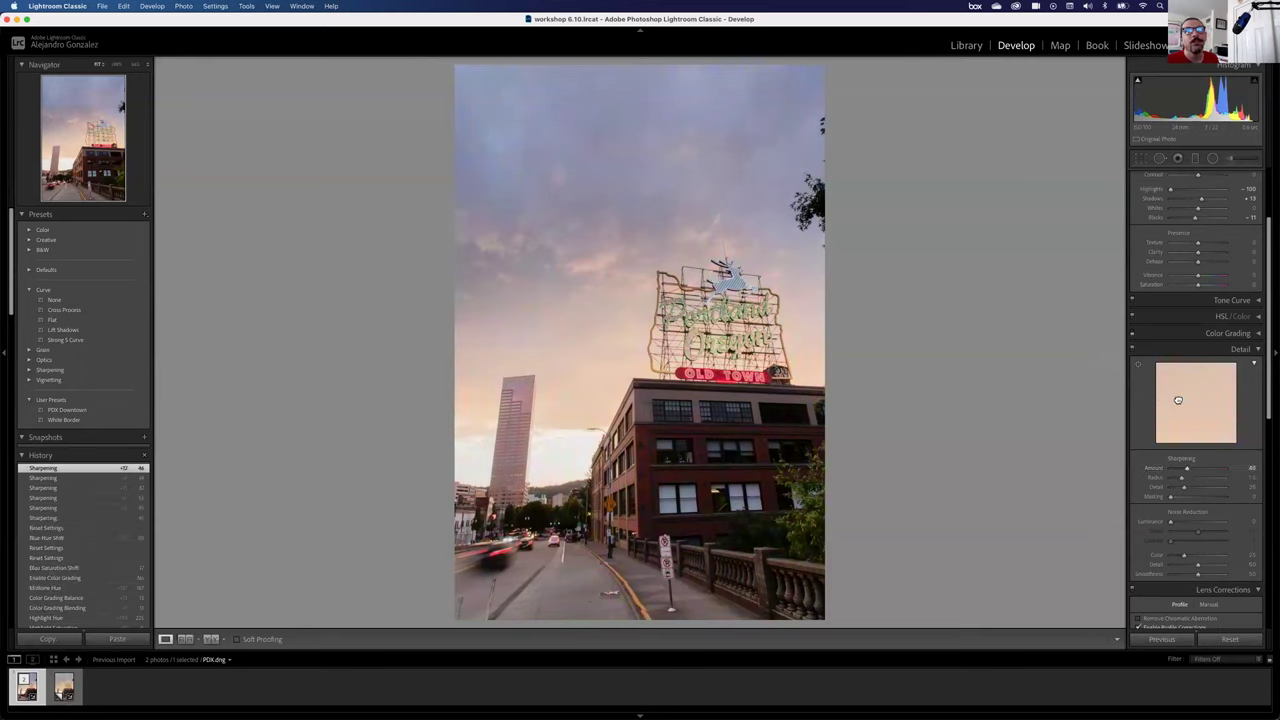
Point the detail preview at the brick building's edge.
{"action": "left_click_drag", "start_coordinate": [1173, 397], "coordinate": [1152, 370]}
{"action": "left_click", "coordinate": [1139, 367]}
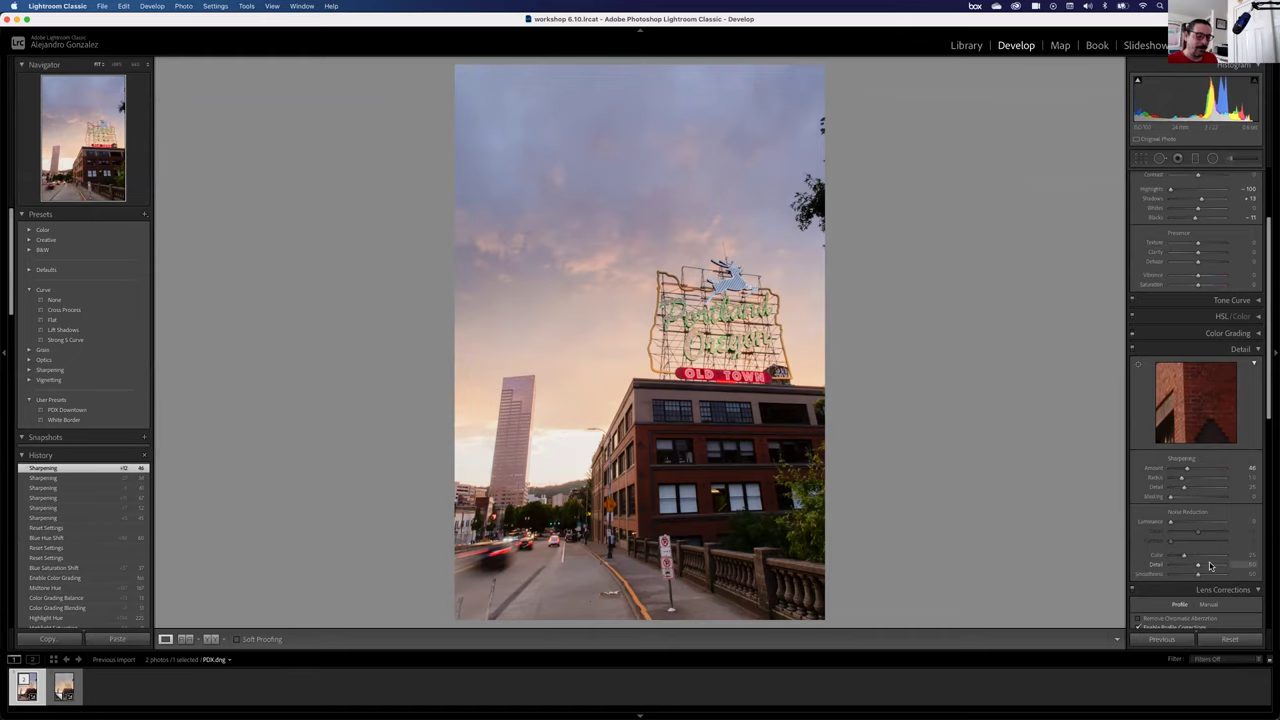
{"action": "key", "text": "alt"}
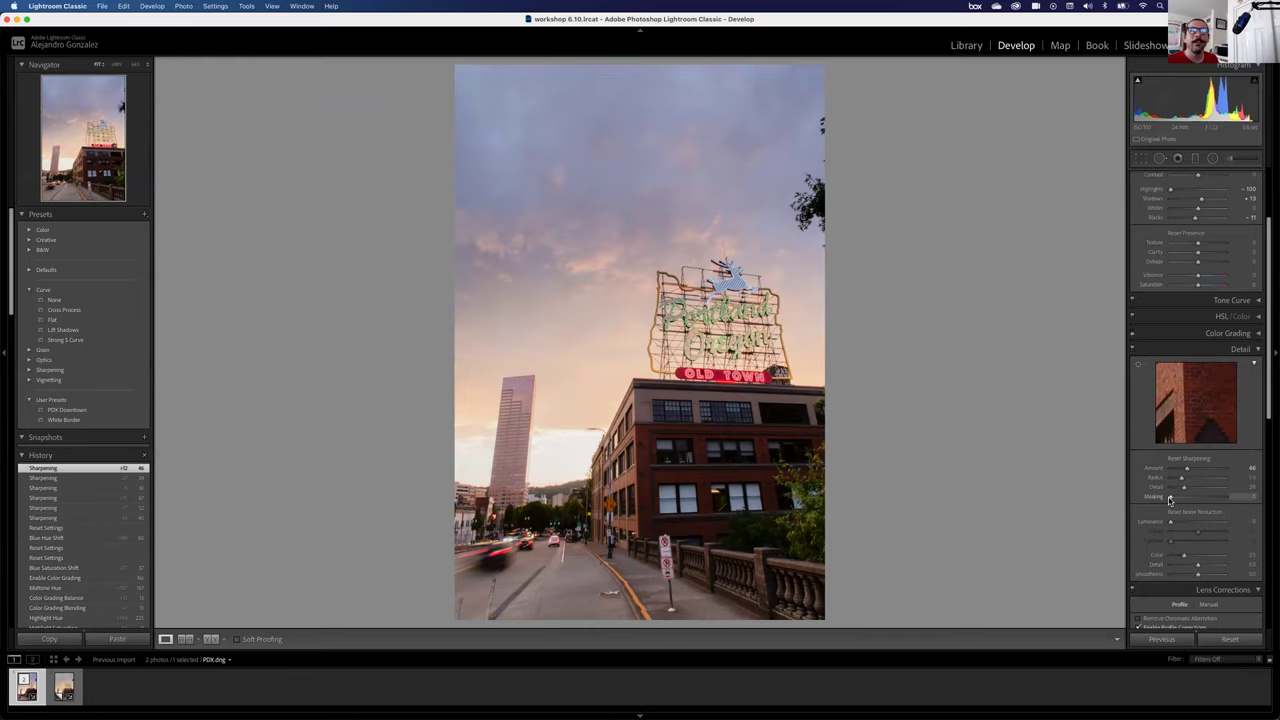
Set sharpening Masking to 12 using the edge mask preview, Detail to 23 and Radius 1.1.
{"action": "left_click_drag", "start_coordinate": [1171, 500], "coordinate": [1175, 502]}
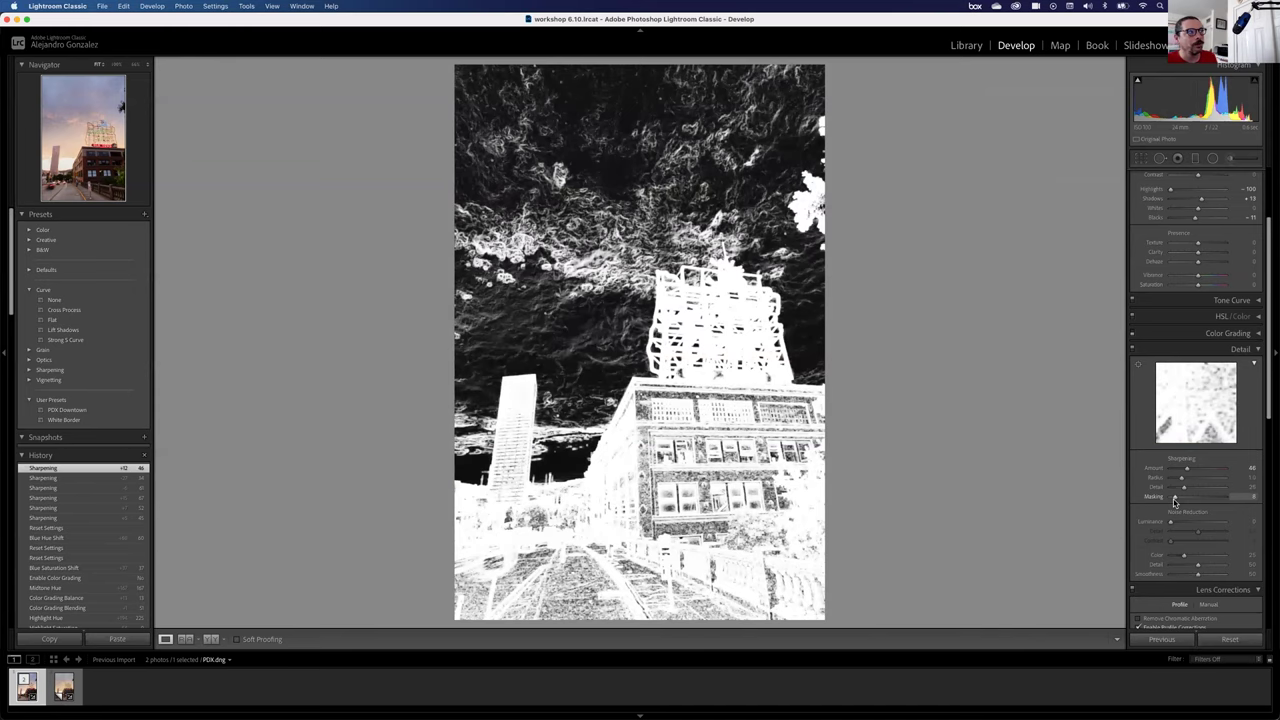
{"action": "left_click_drag", "start_coordinate": [1175, 500], "coordinate": [1177, 504]}
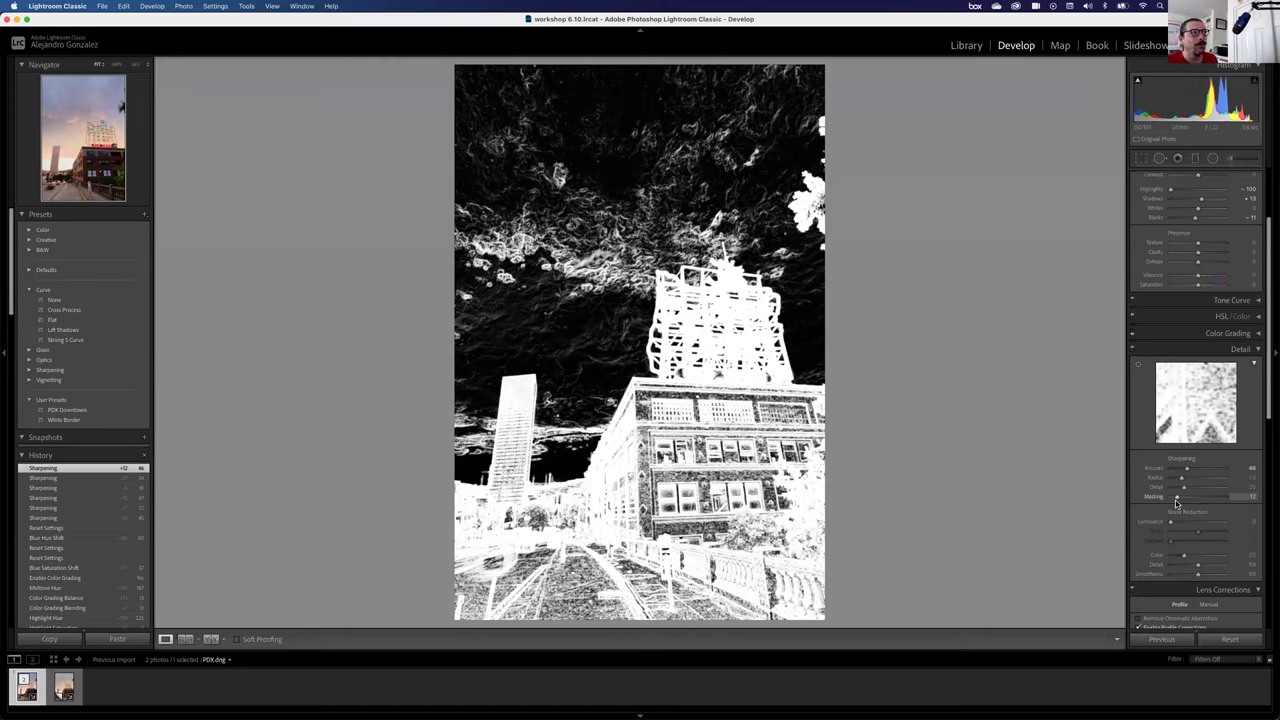
{"action": "mouse_move", "coordinate": [1176, 502]}
{"action": "left_mouse_down"}
{"action": "mouse_move", "coordinate": [1174, 491]}
{"action": "mouse_move", "coordinate": [1193, 493]}
{"action": "mouse_move", "coordinate": [1166, 496]}
{"action": "mouse_move", "coordinate": [1183, 494]}
{"action": "left_mouse_up"}
{"action": "left_click", "coordinate": [1184, 490], "text": "alt"}
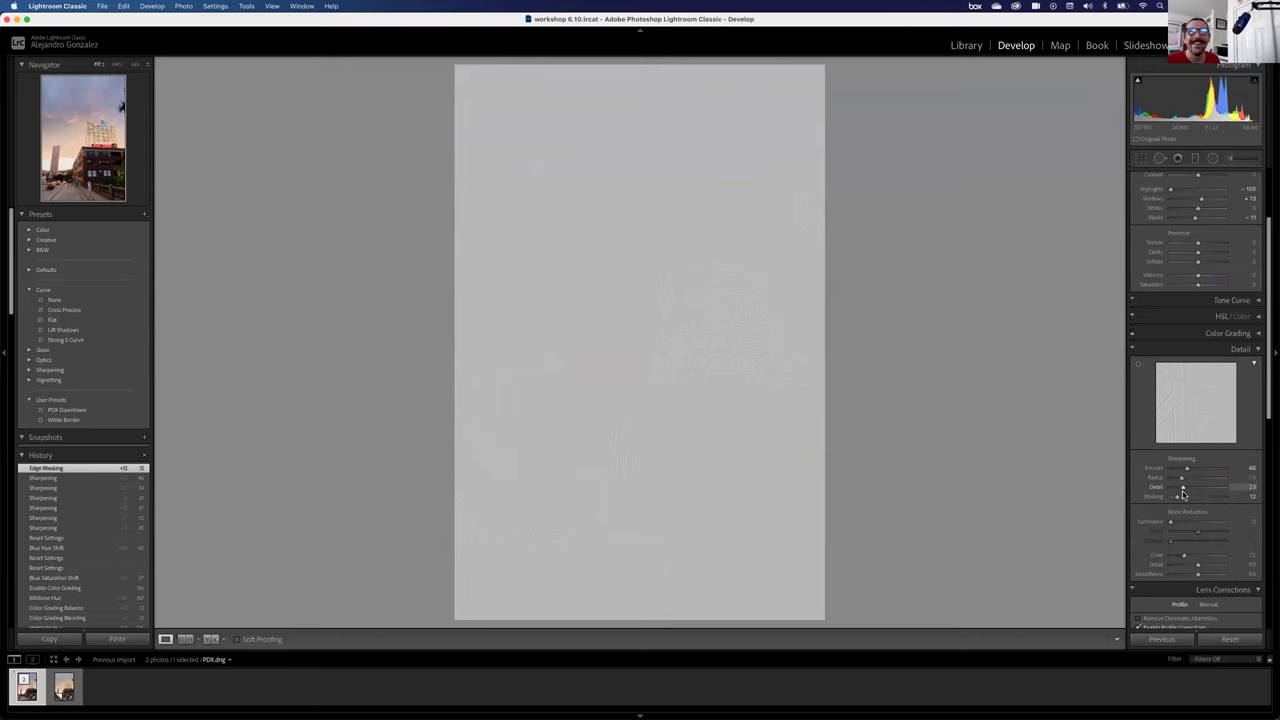
{"action": "mouse_move", "coordinate": [1183, 487]}
{"action": "left_mouse_down"}
{"action": "mouse_move", "coordinate": [1228, 488]}
{"action": "mouse_move", "coordinate": [1184, 487]}
{"action": "left_mouse_up"}
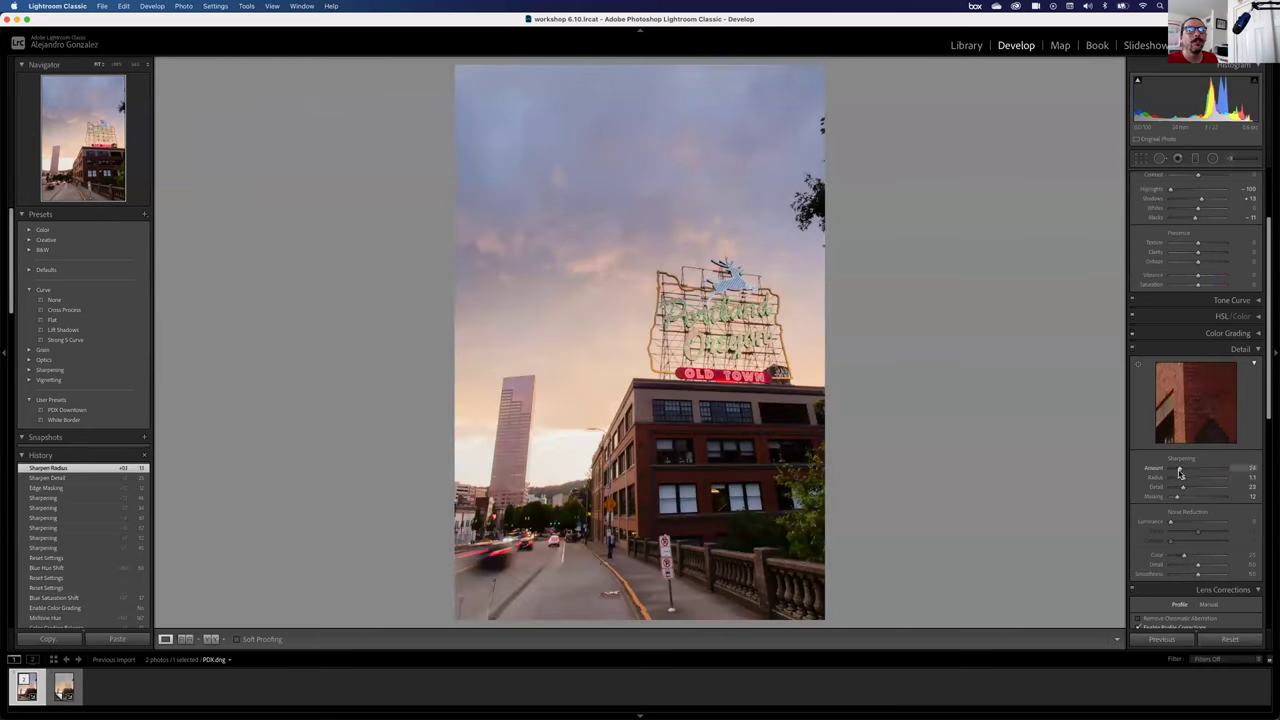
Commit the sharpening Amount at 25.
{"action": "left_click", "coordinate": [1180, 471]}
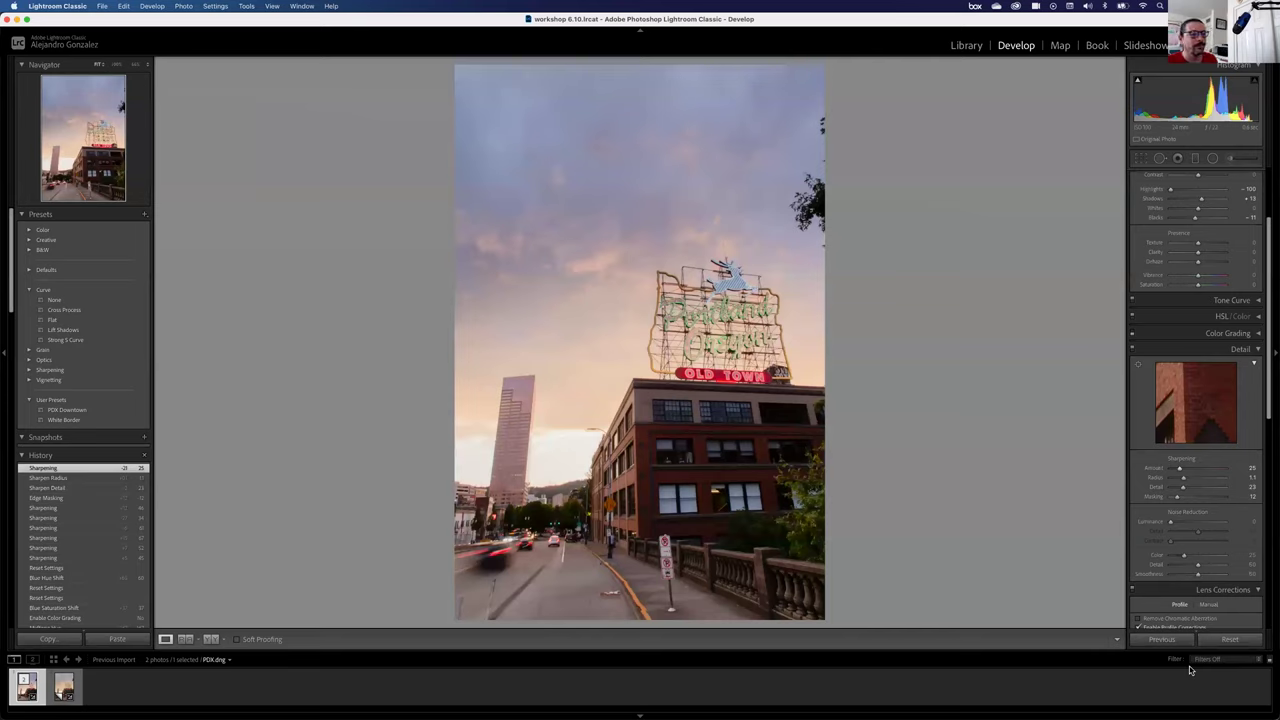
{"action": "scroll", "coordinate": [1149, 548], "scroll_direction": "down", "scroll_amount": 10}
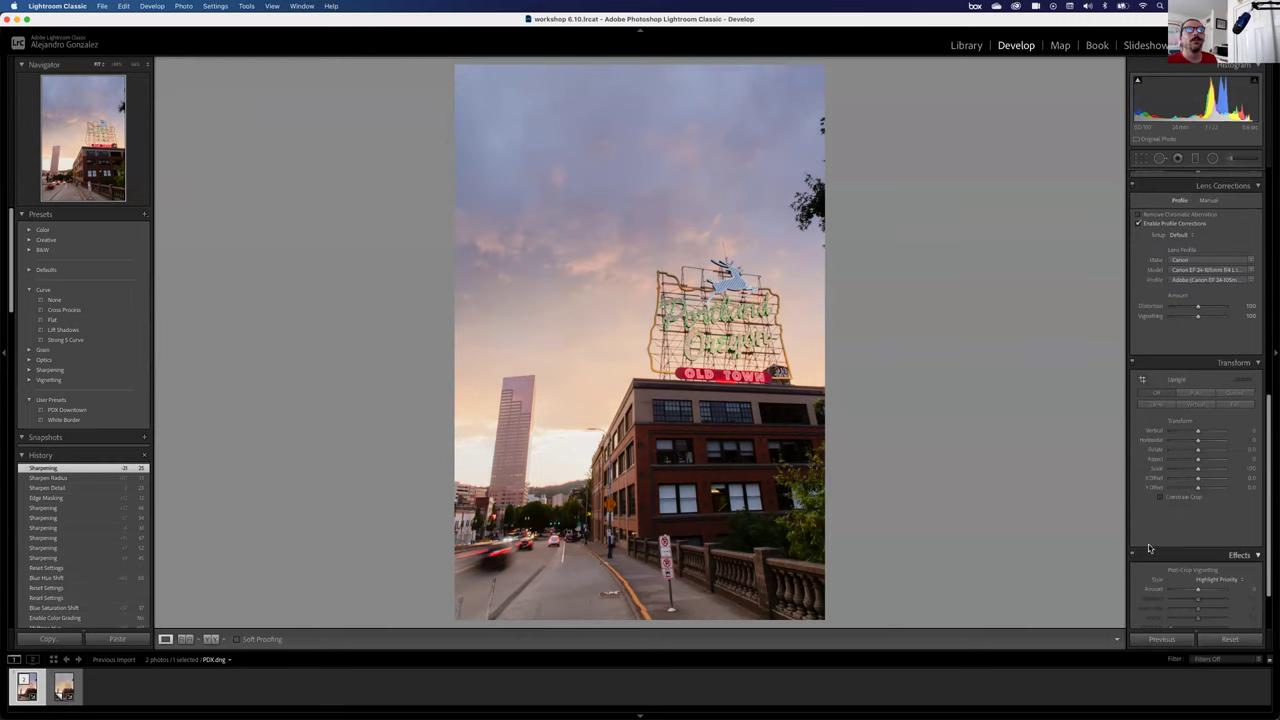
{"action": "left_click", "coordinate": [64, 686]}
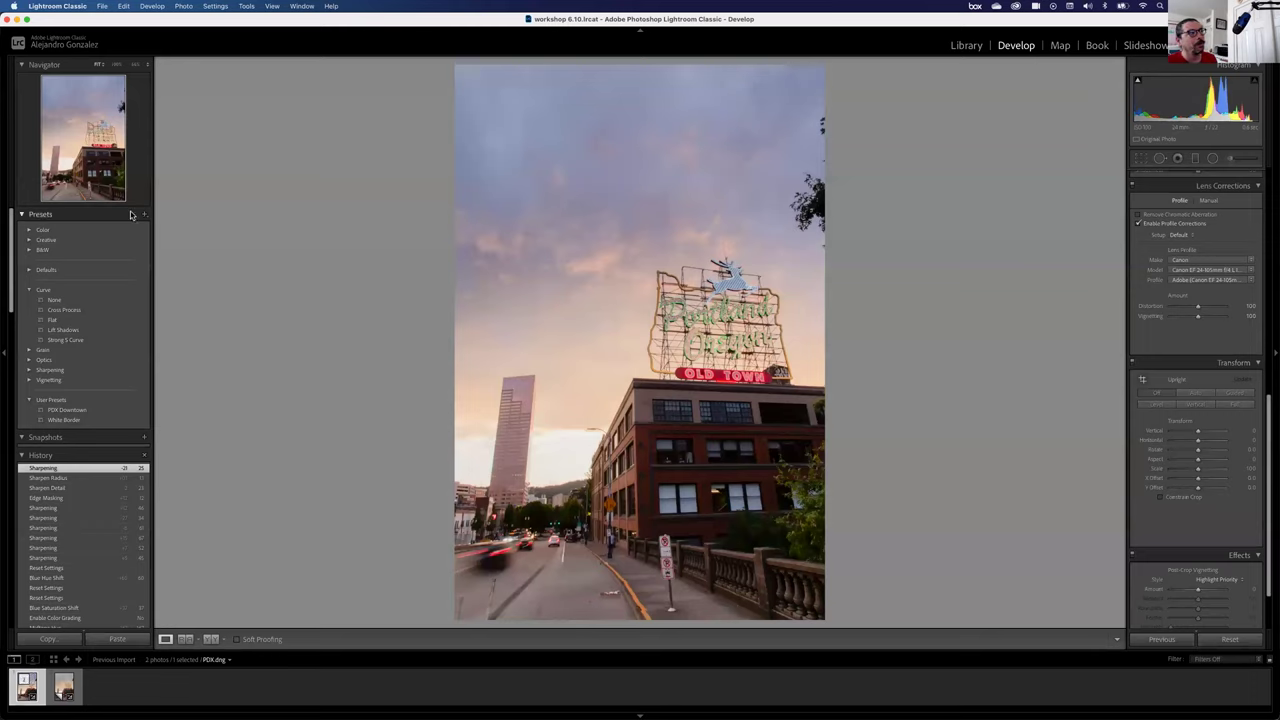
Save all current settings as a User Presets develop preset named 'My PDX preset'.
{"action": "left_click", "coordinate": [23, 216]}
{"action": "left_click", "coordinate": [23, 216]}
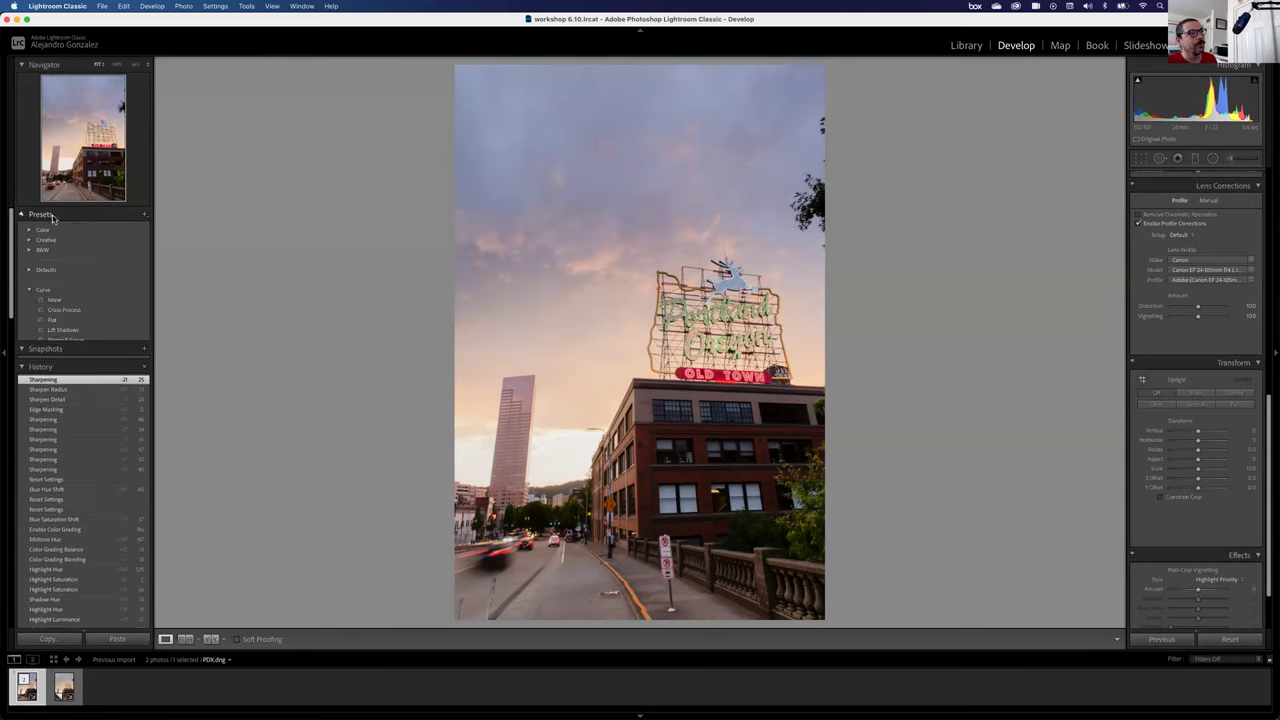
{"action": "left_click", "coordinate": [143, 214]}
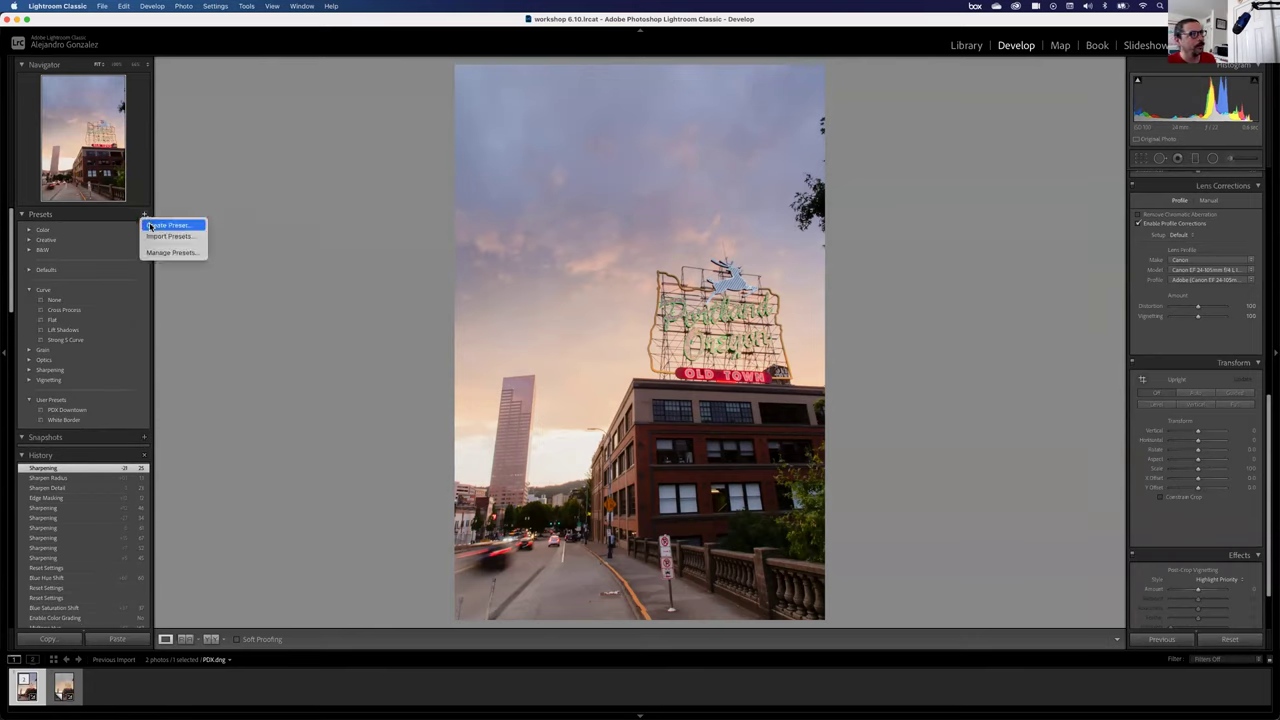
{"action": "left_click", "coordinate": [151, 226]}
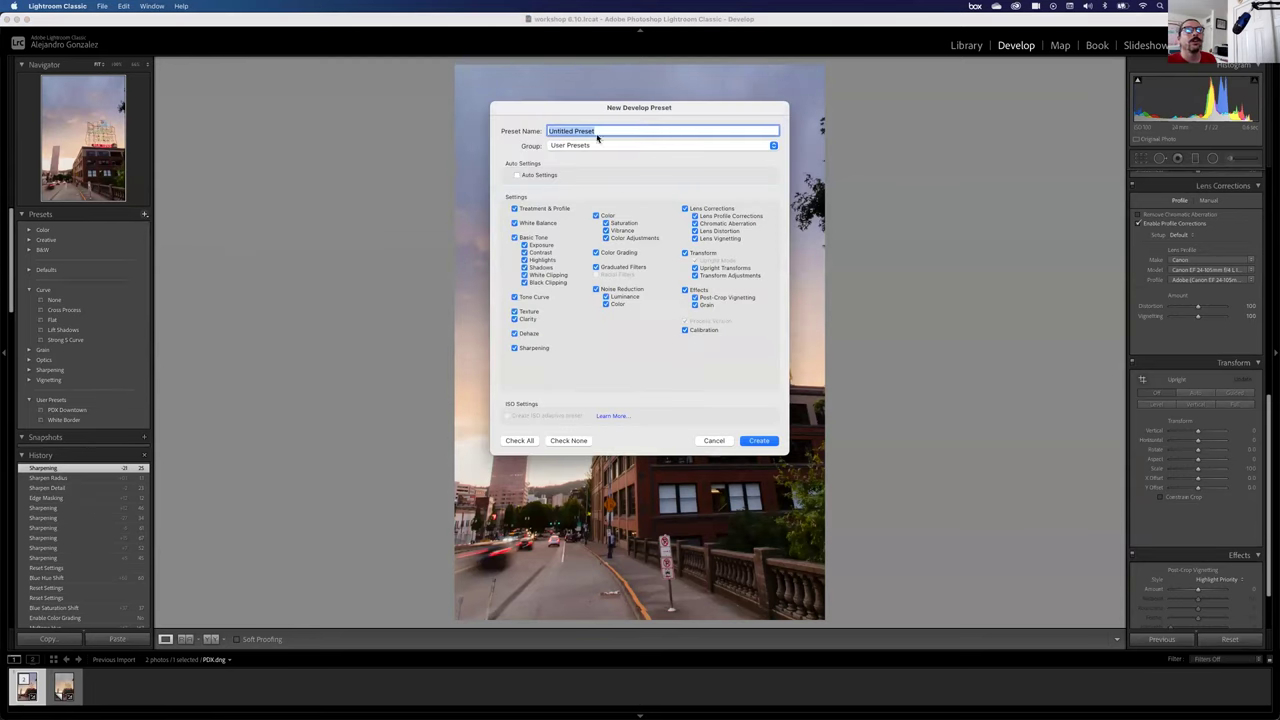
{"action": "type", "text": "My PDX"}
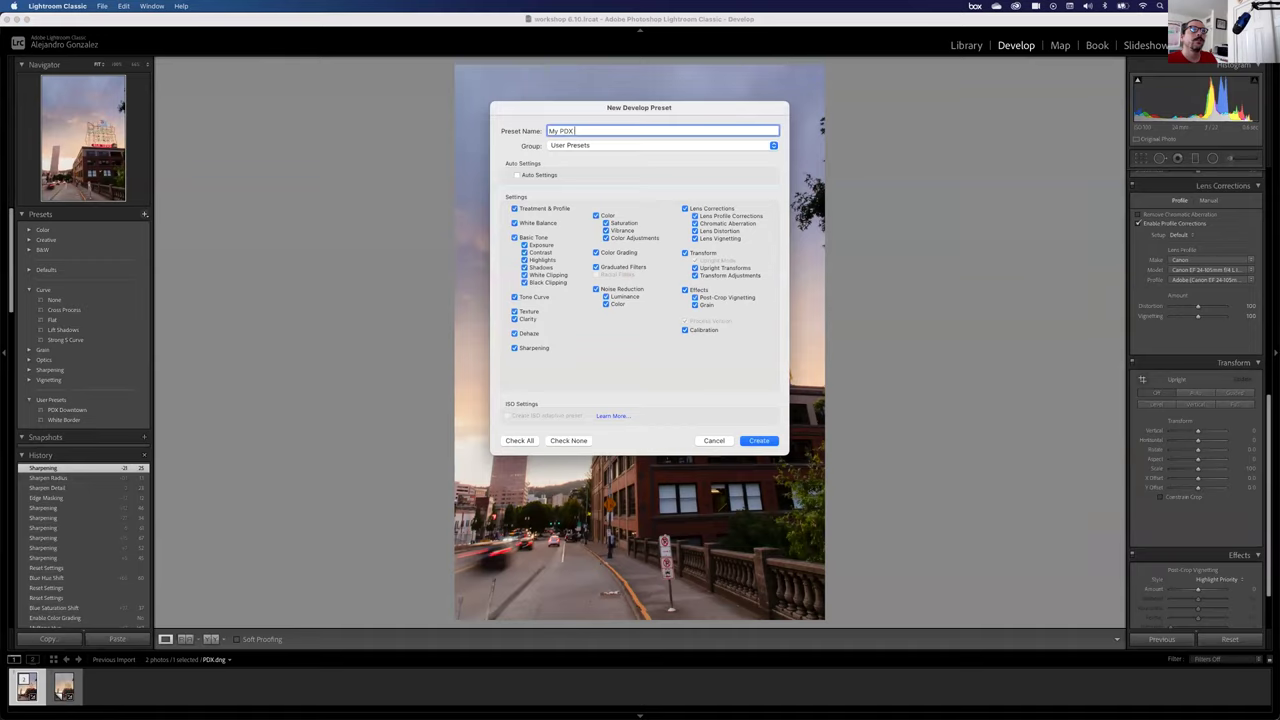
{"action": "type", "text": " preset"}
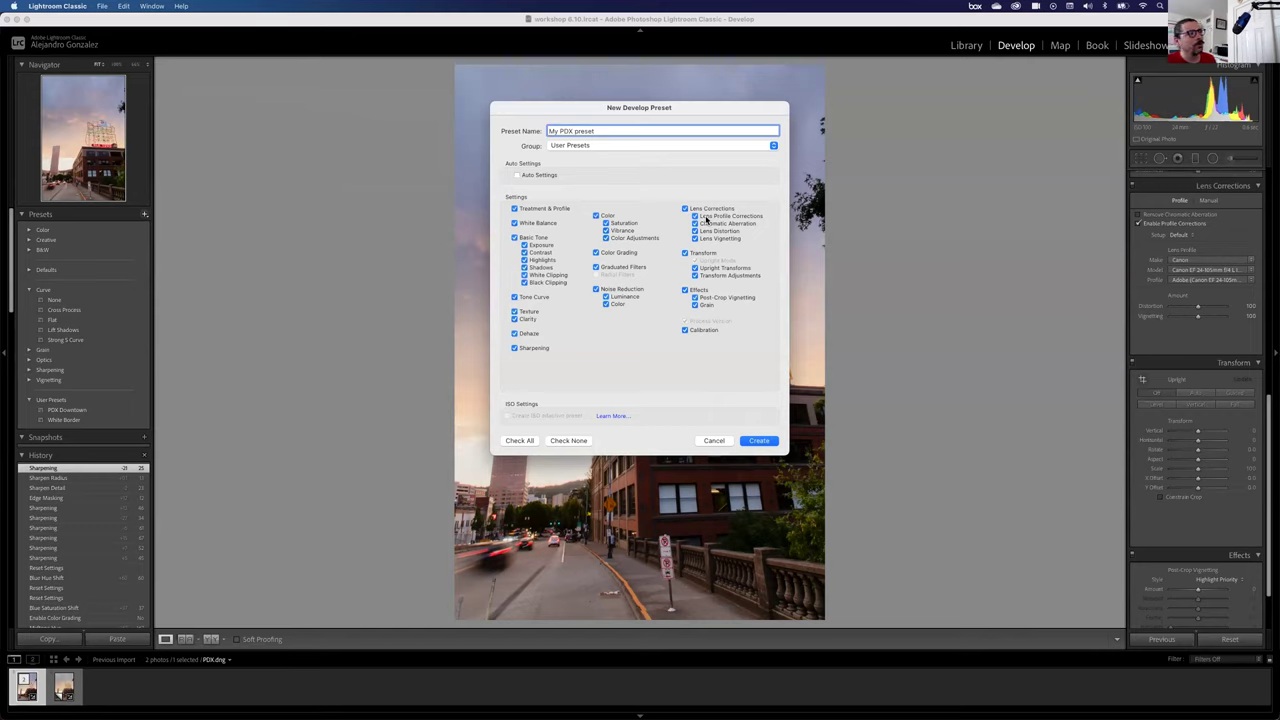
{"action": "left_click", "coordinate": [758, 441]}
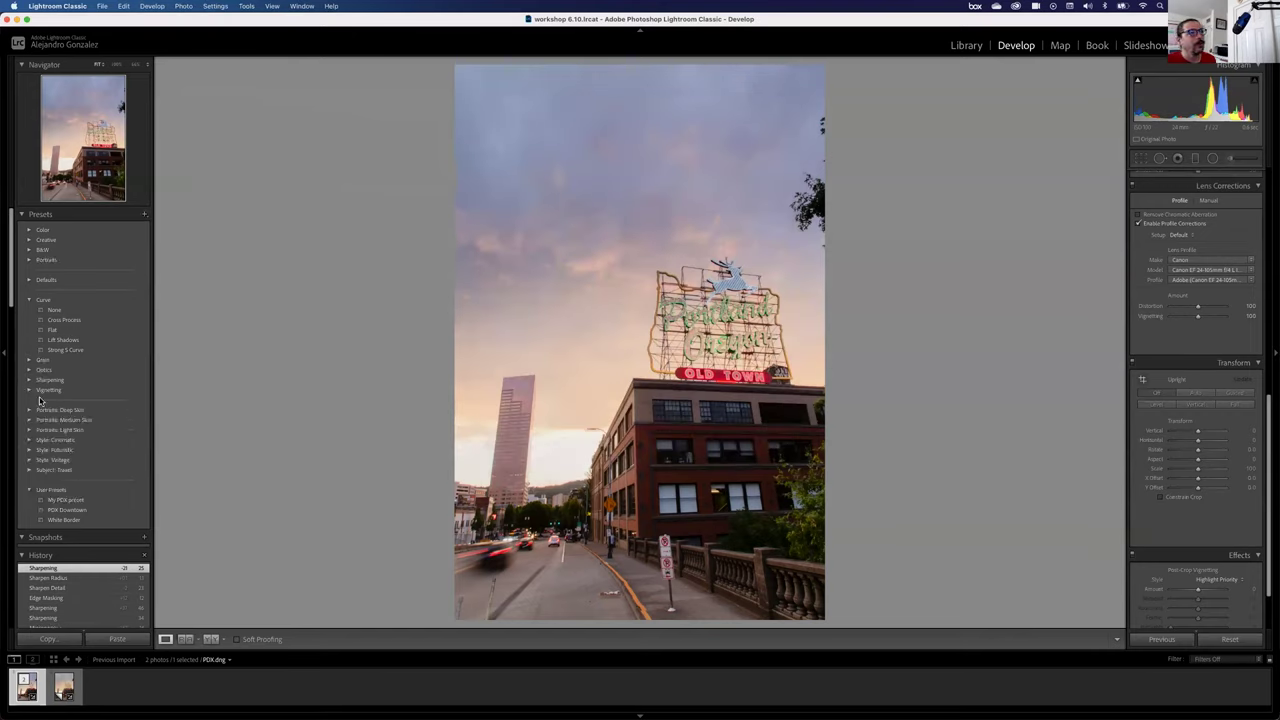
{"action": "left_click", "coordinate": [27, 491]}
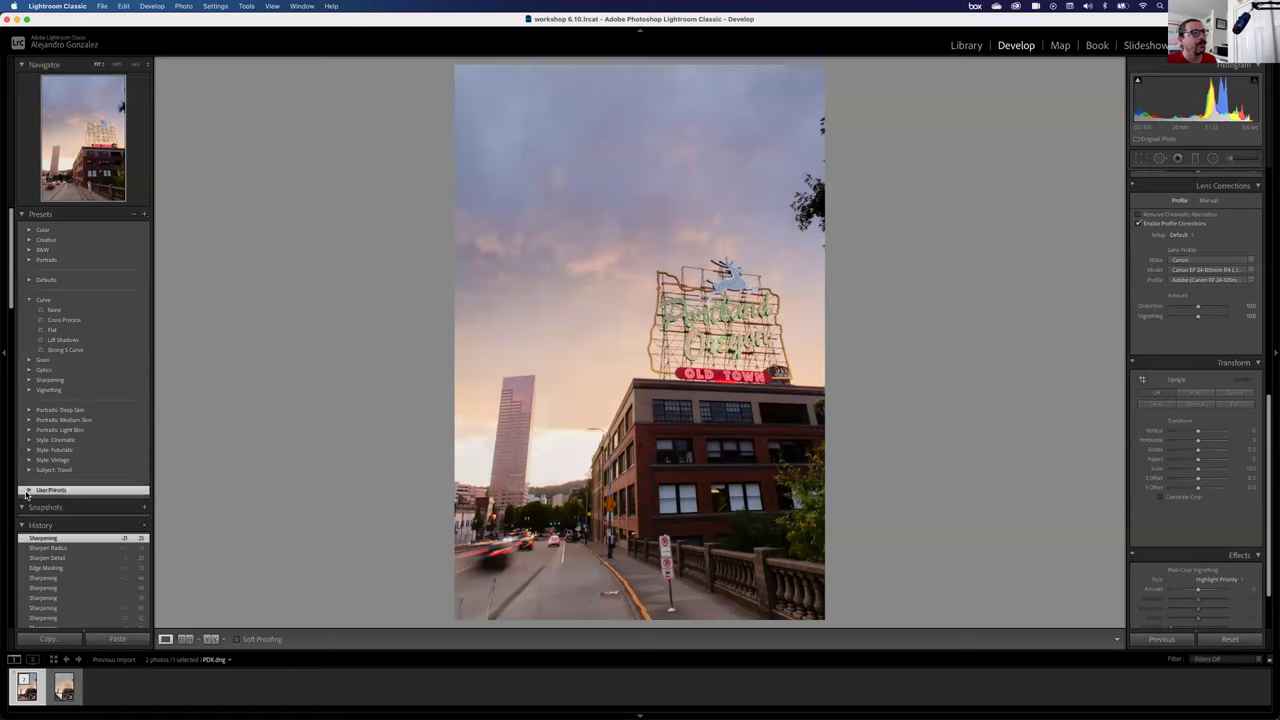
Expand User Presets to show My PDX preset, PDX Downtown and White Border.
{"action": "left_click", "coordinate": [27, 491]}
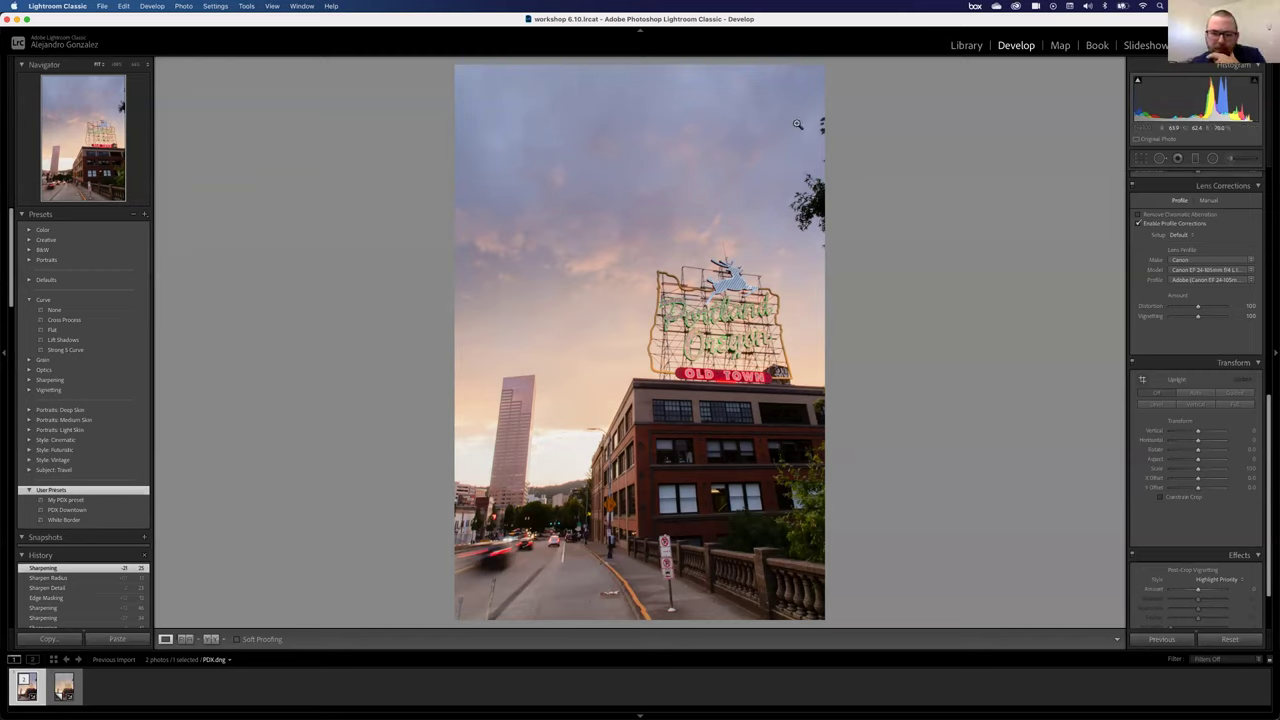
{"action": "scroll", "coordinate": [1197, 240], "scroll_direction": "up", "scroll_amount": 6}
{"action": "scroll", "coordinate": [1197, 240], "scroll_direction": "up", "scroll_amount": 4}
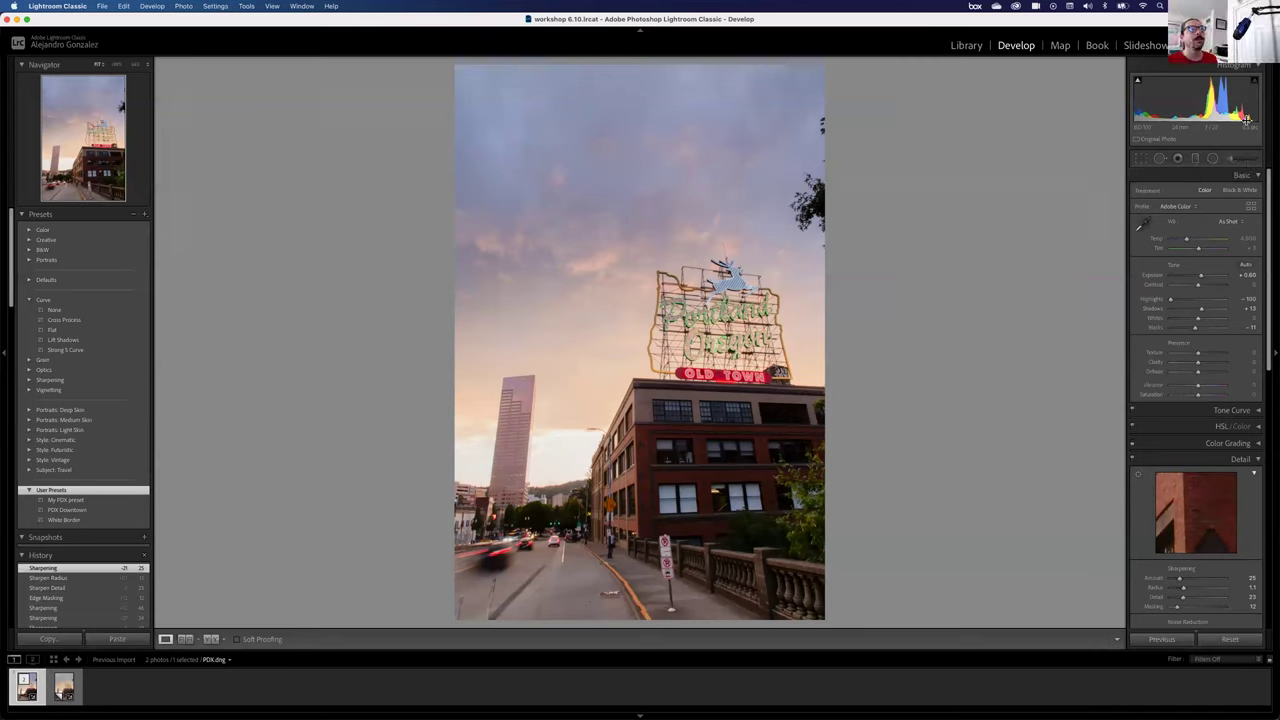
Create a virtual copy of PDX.dng (Copy 2) from the photo's context menu.
{"action": "right_click", "coordinate": [560, 369]}
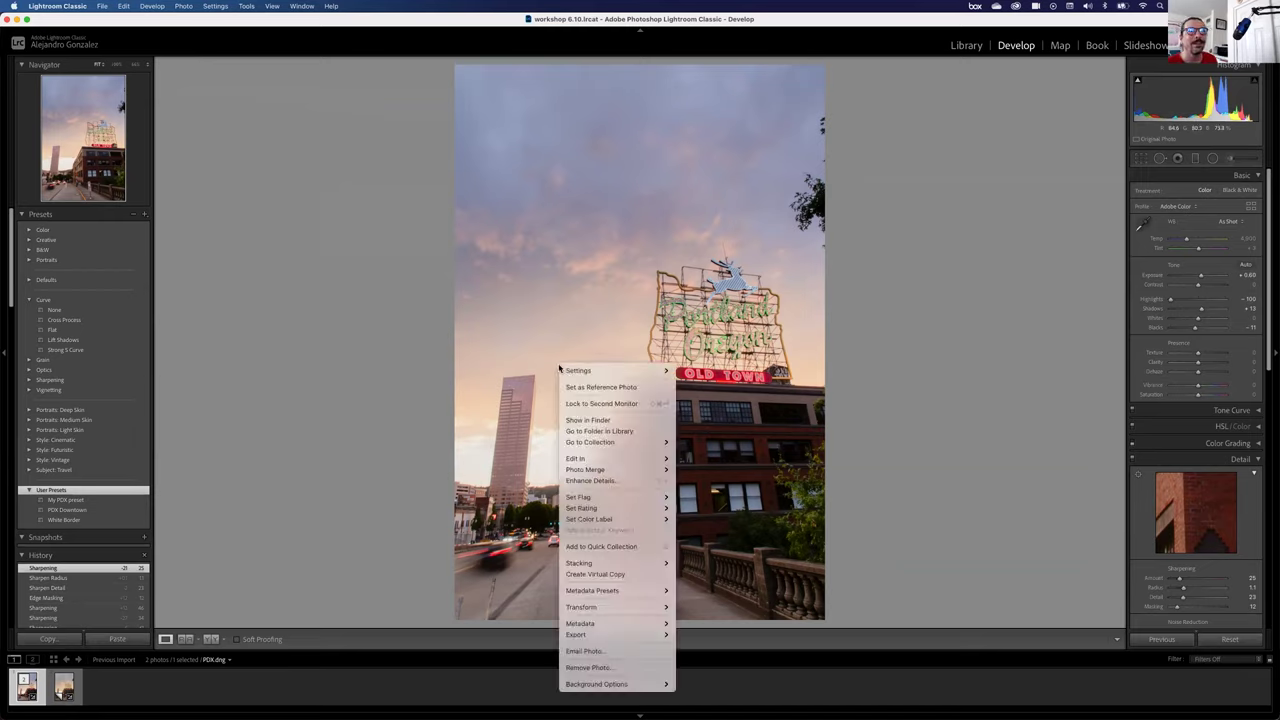
{"action": "left_click", "coordinate": [600, 578]}
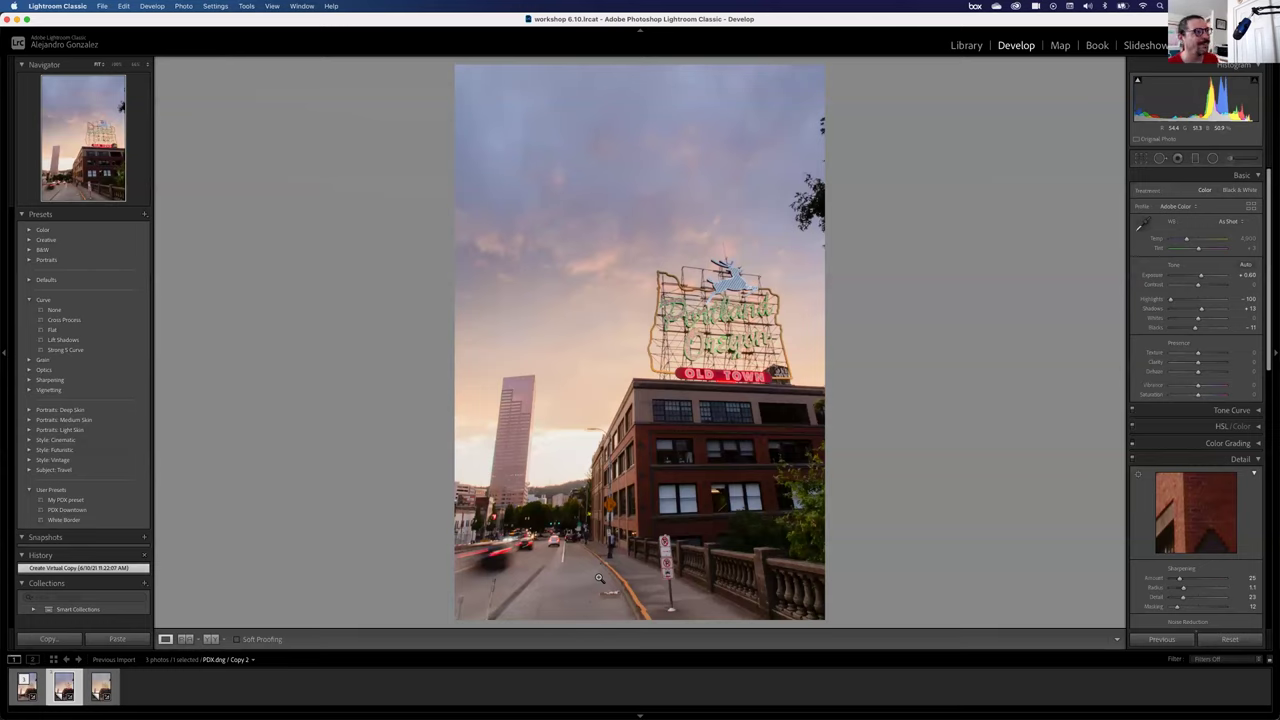
Send the PDX.dng virtual copy from Lightroom to Photoshop 2021 for editing.
{"action": "right_click", "coordinate": [580, 304]}
{"action": "left_click", "coordinate": [580, 298]}
{"action": "right_click", "coordinate": [583, 311]}
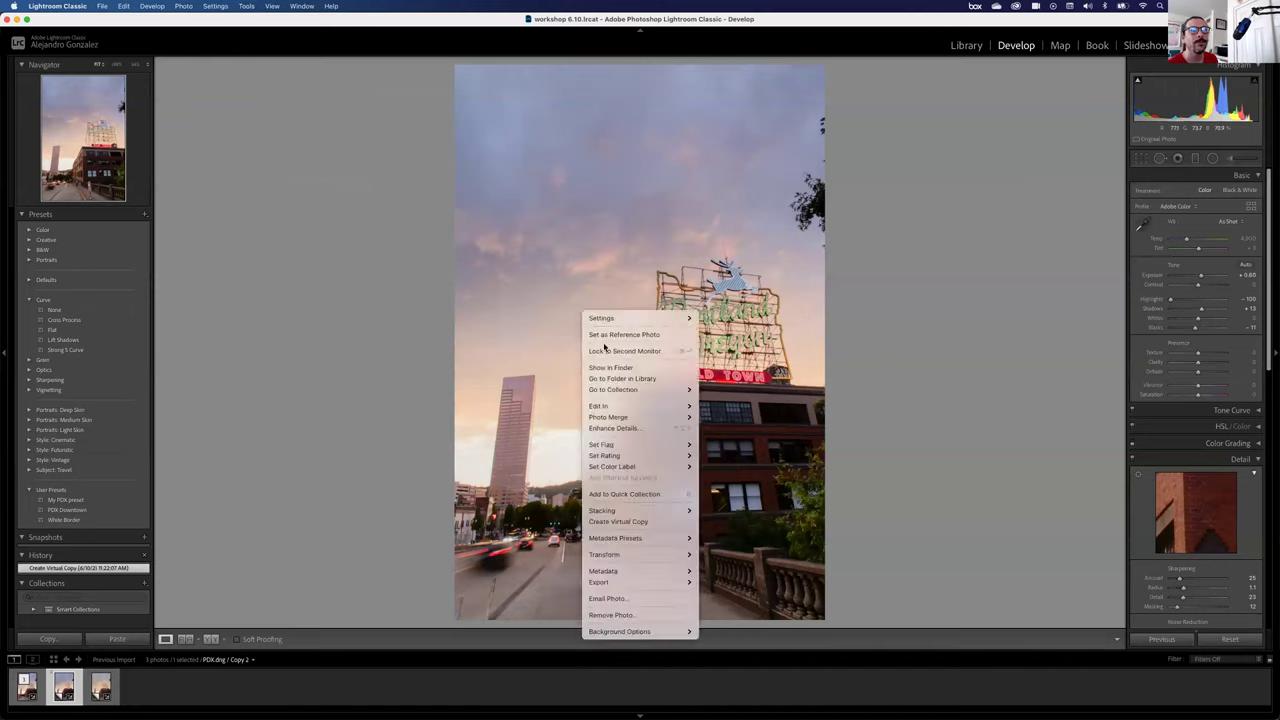
{"action": "mouse_move", "coordinate": [650, 406]}
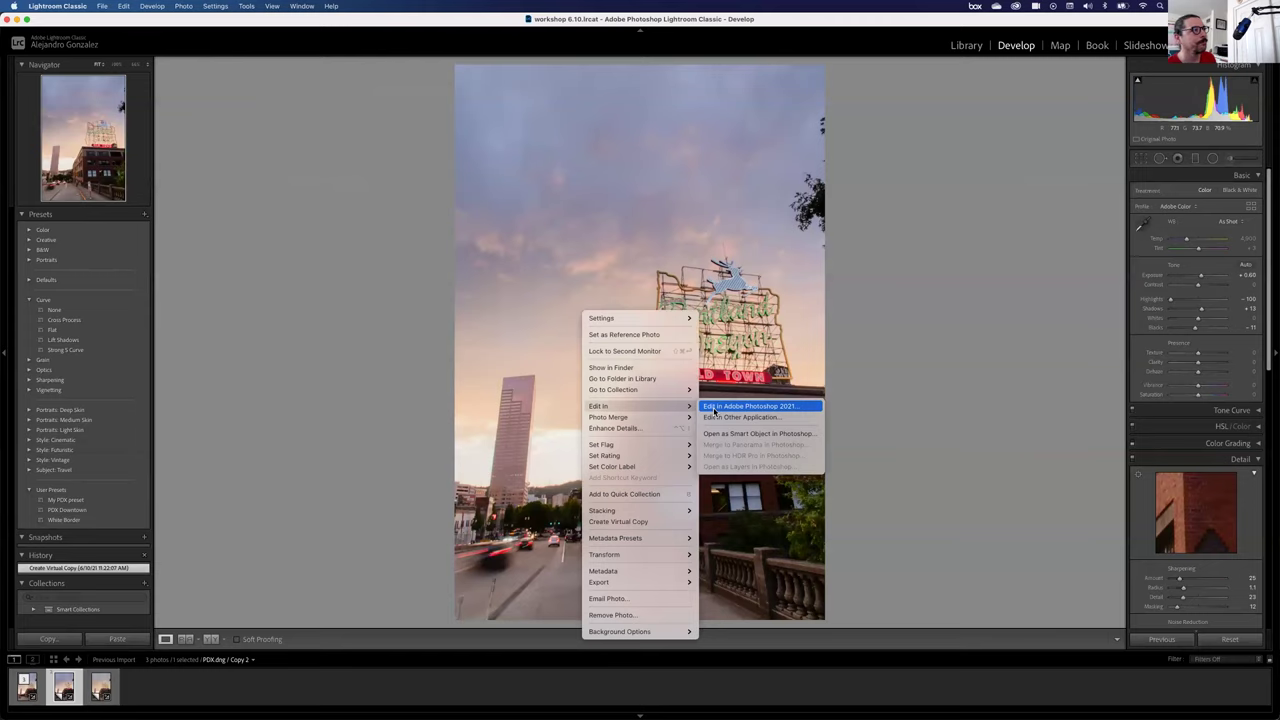
{"action": "left_click", "coordinate": [714, 408]}
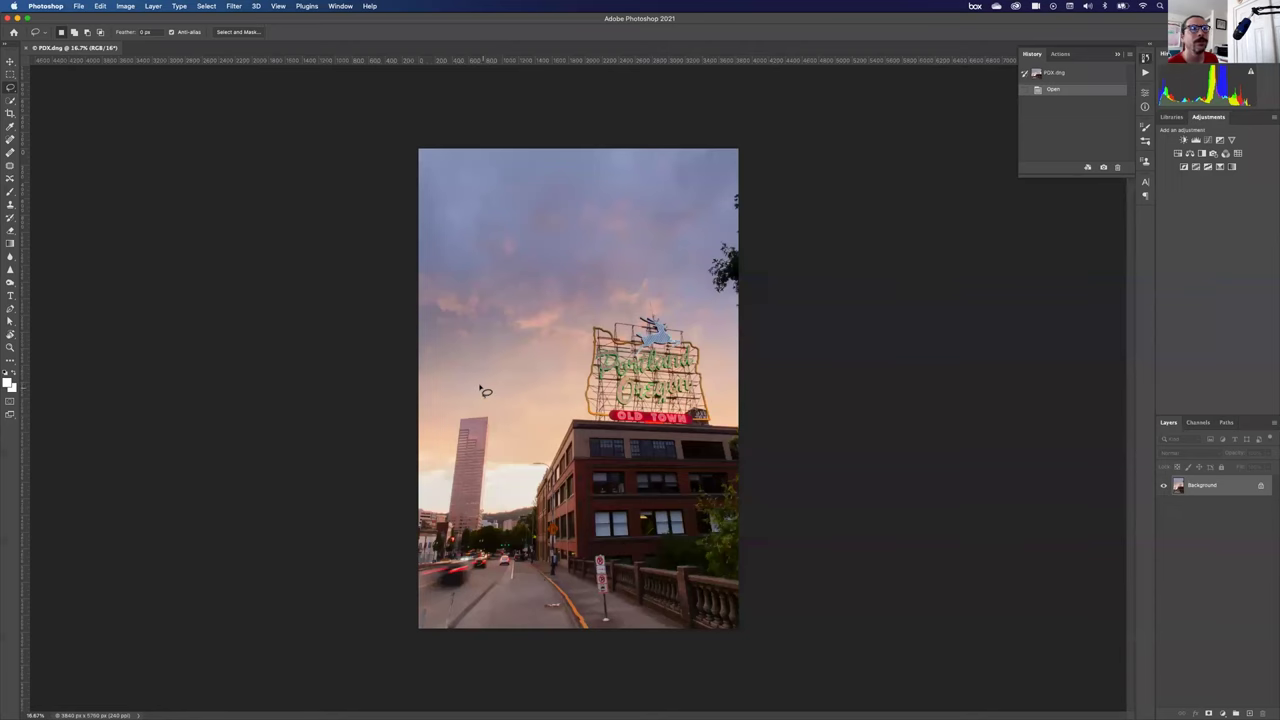
Zoom the canvas to 25%, then open 'final edit (explore the layers).psd' from Finder.
{"action": "key", "text": "super+equal"}
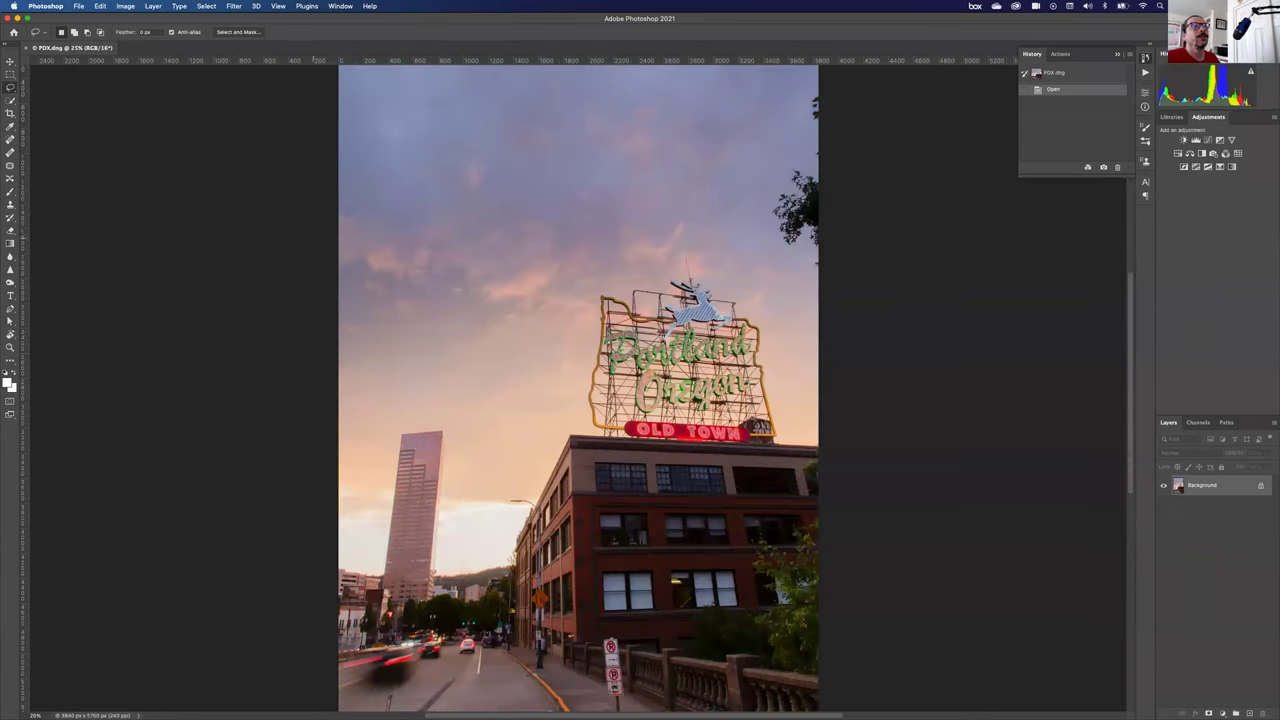
{"action": "key", "text": "super+Tab"}
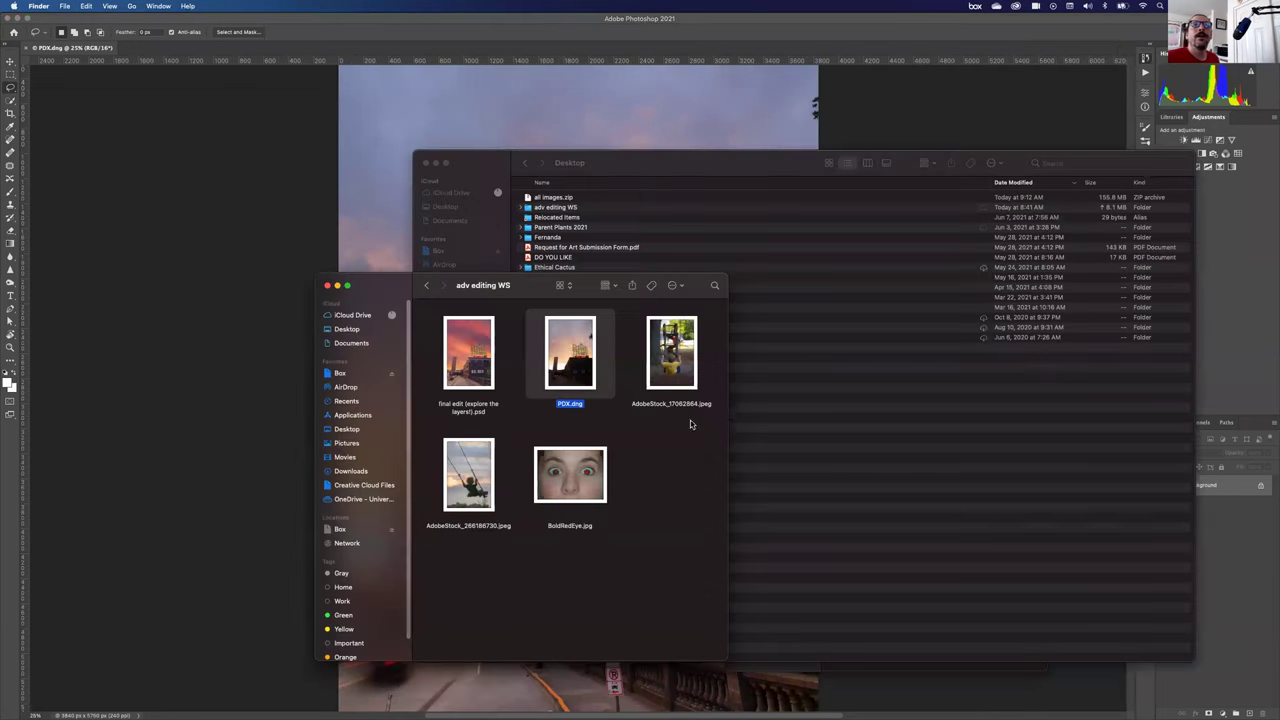
{"action": "double_click", "coordinate": [470, 370]}
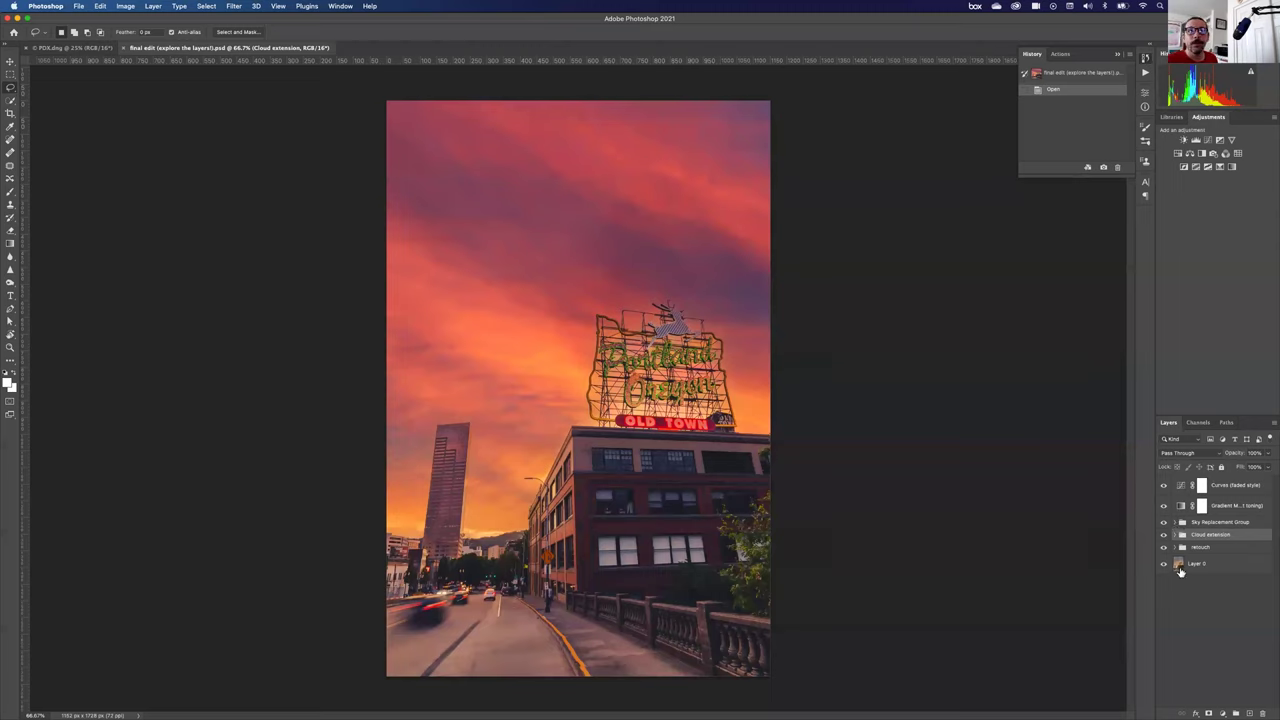
{"action": "left_click", "coordinate": [1163, 487]}
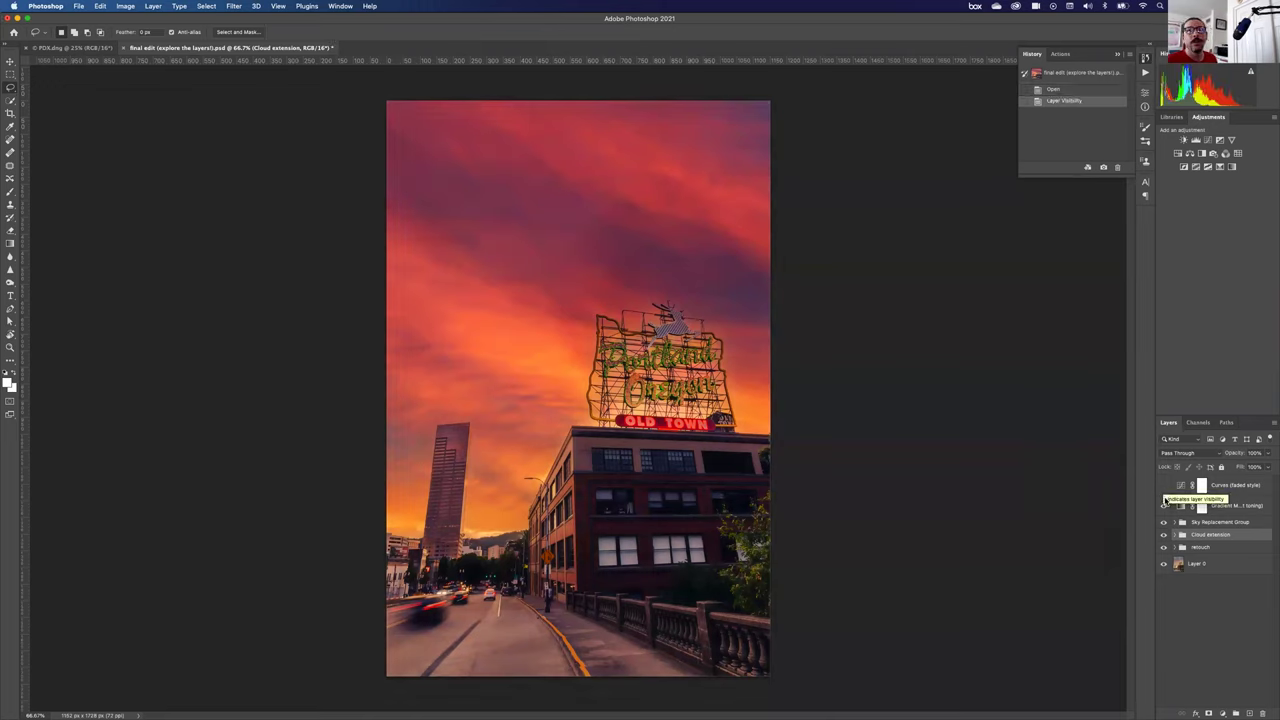
{"action": "left_click", "coordinate": [1163, 505]}
{"action": "left_click", "coordinate": [1163, 505]}
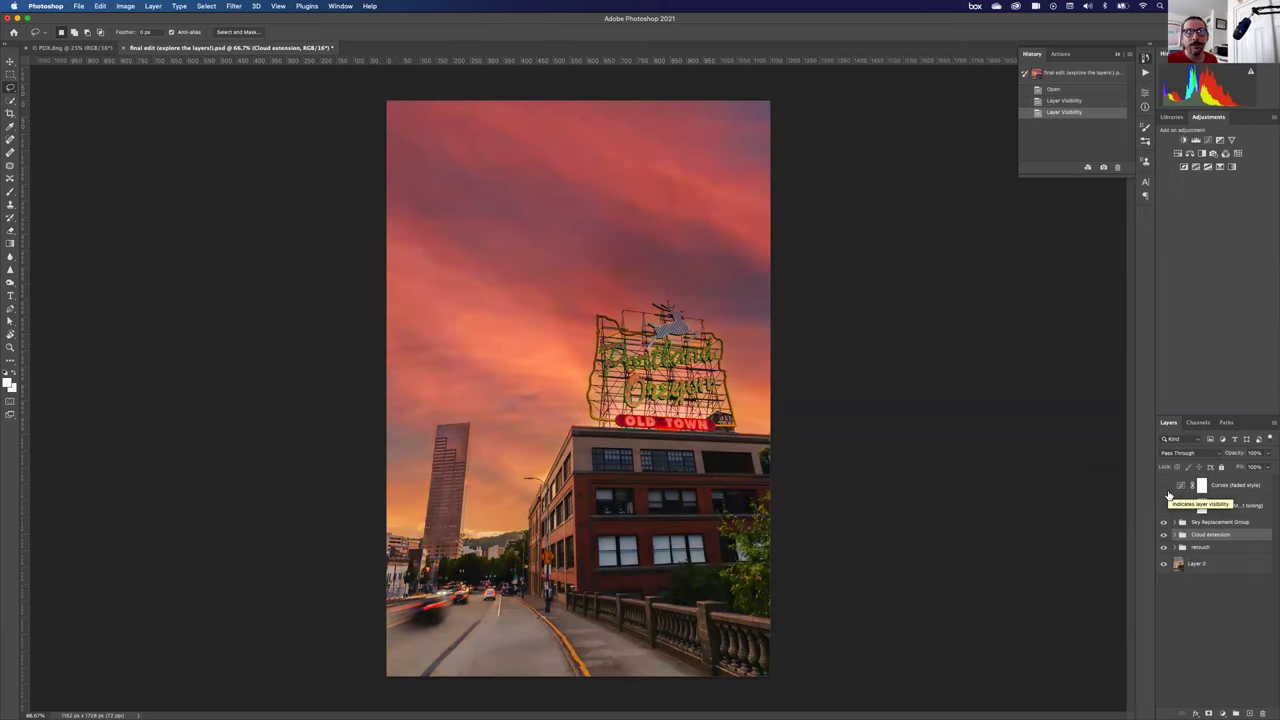
{"action": "left_click", "coordinate": [1164, 526]}
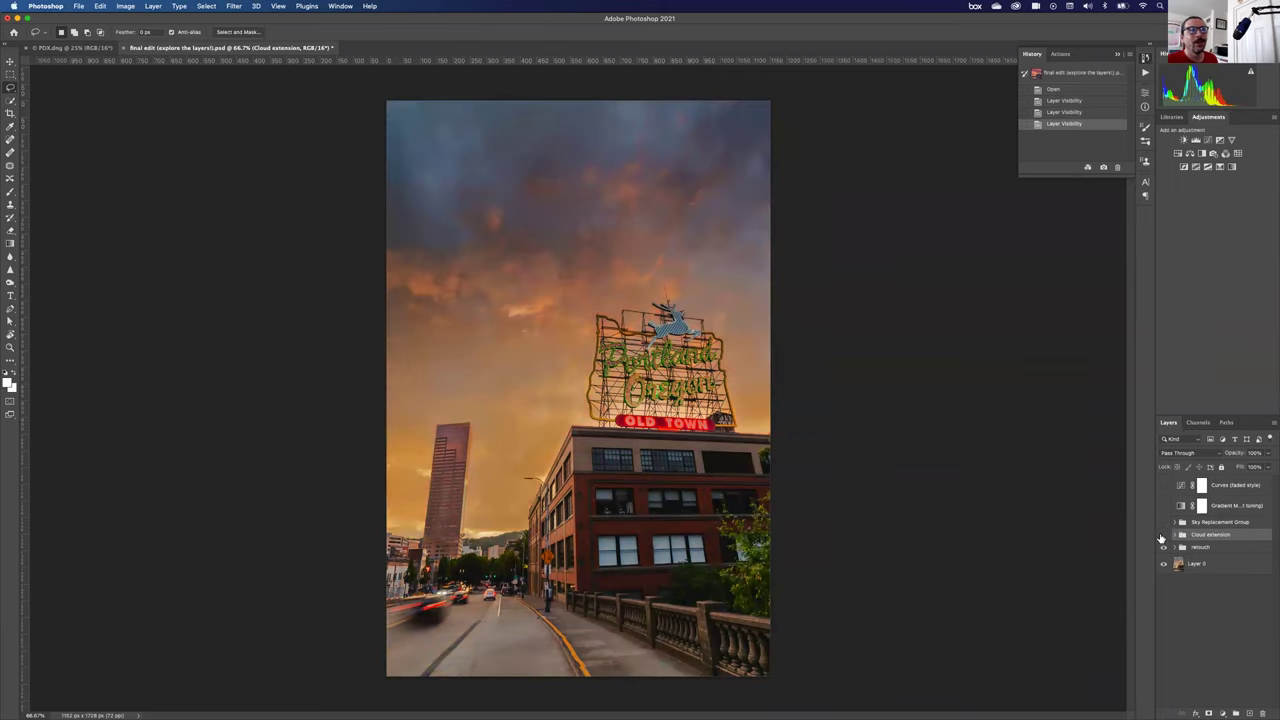
{"action": "left_click", "coordinate": [1164, 534]}
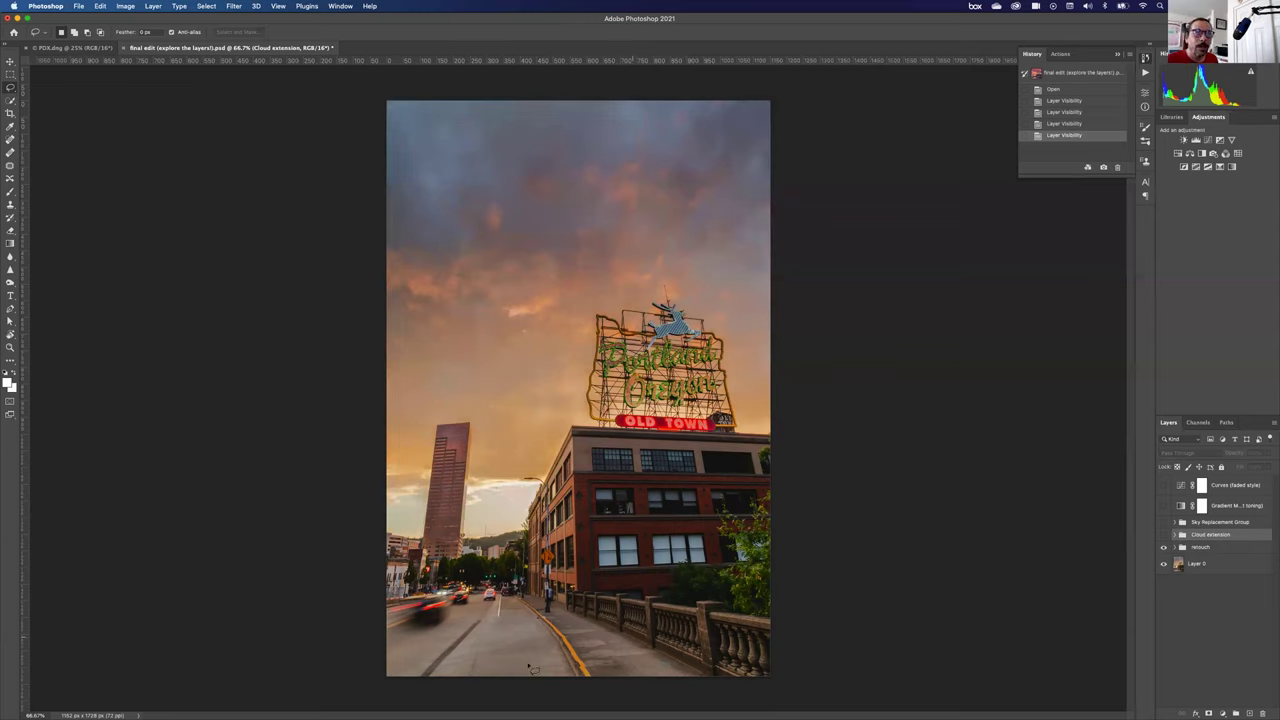
{"action": "left_click", "coordinate": [1163, 551]}
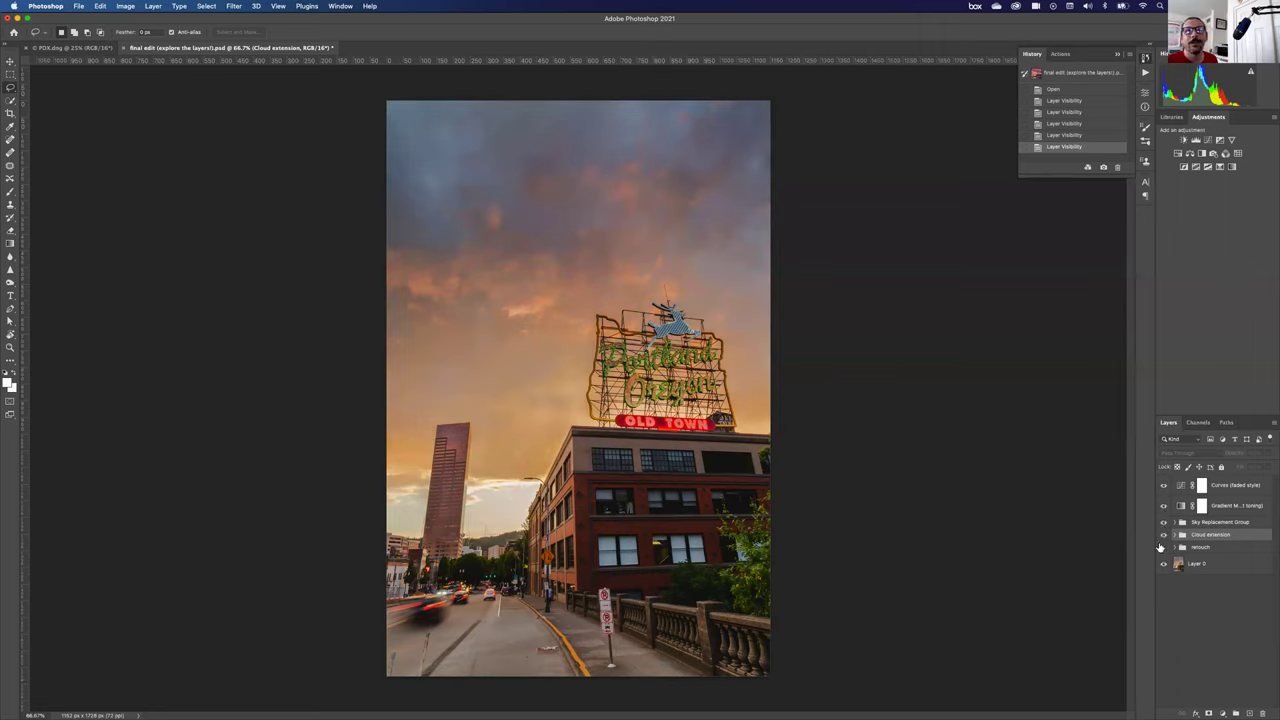
{"action": "left_click", "coordinate": [1163, 564], "text": "alt"}
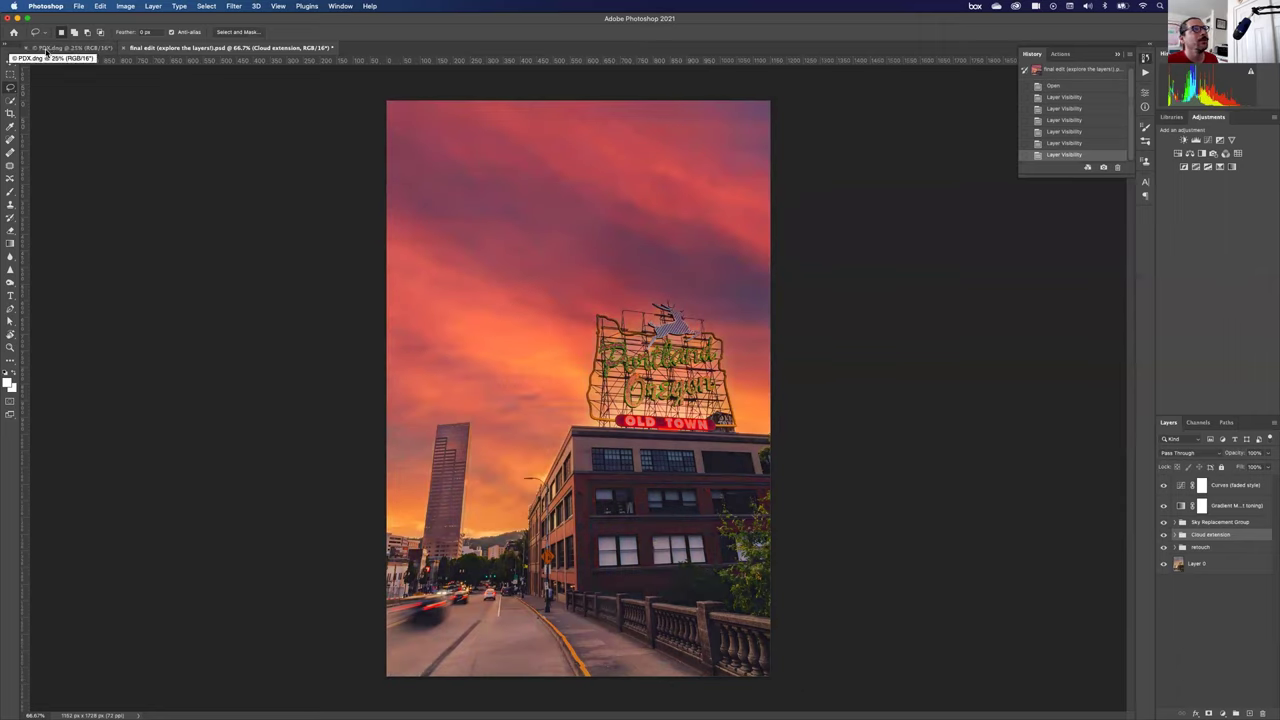
Switch back to the PDX.dng document and zoom in on the sky and sign.
{"action": "left_click", "coordinate": [45, 50]}
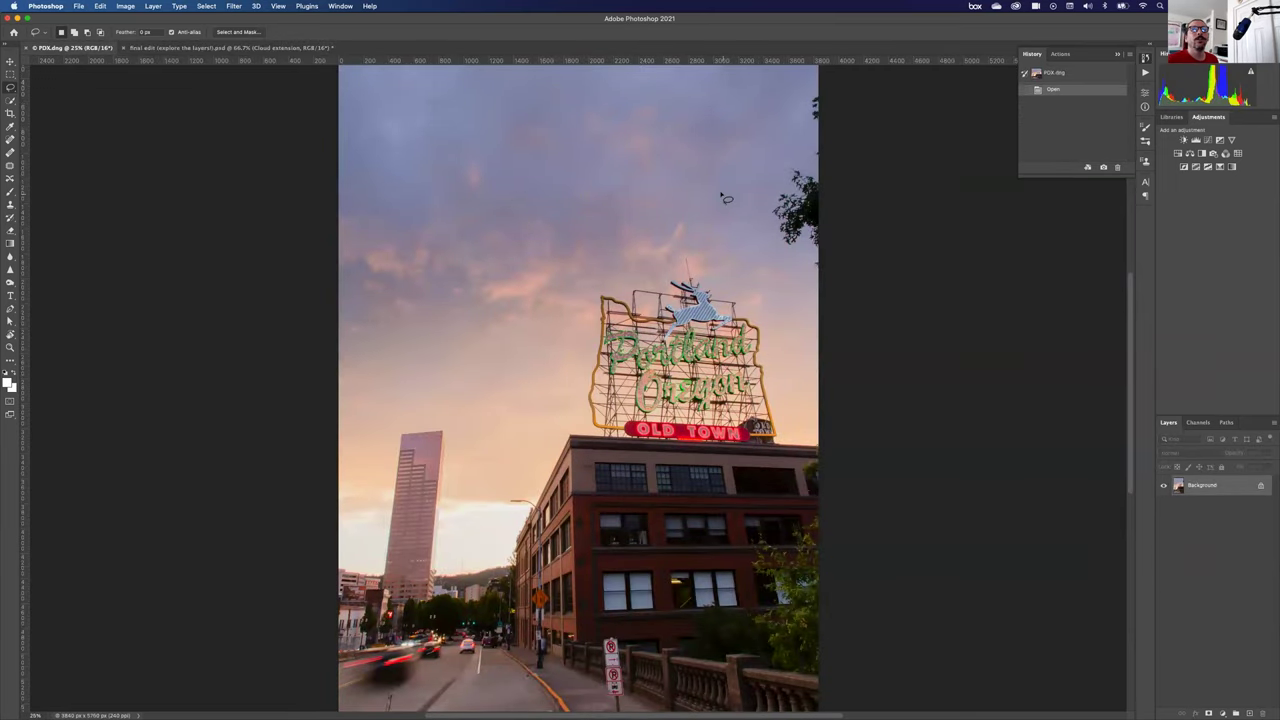
{"action": "key", "text": "super+equal"}
{"action": "key", "text": "super+equal"}
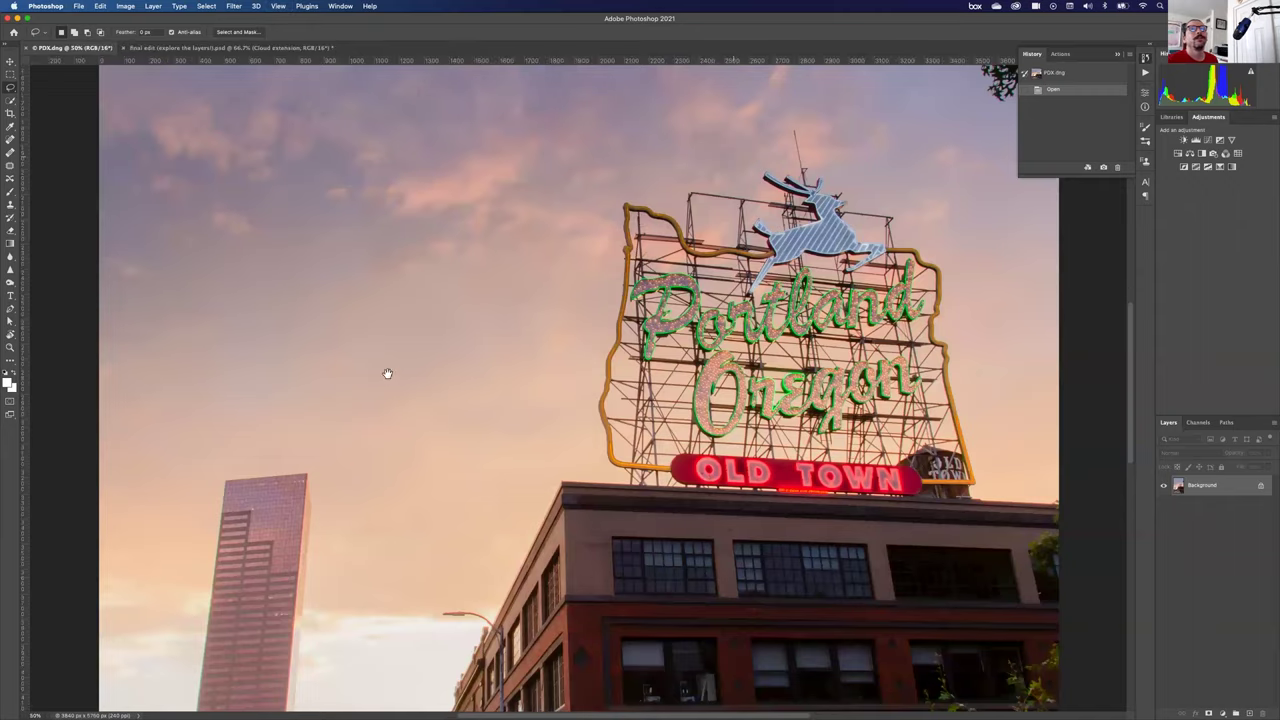
{"action": "scroll", "coordinate": [386, 371], "scroll_direction": "right", "scroll_amount": 5}
{"action": "scroll", "coordinate": [386, 371], "scroll_direction": "up", "scroll_amount": 3}
{"action": "scroll", "coordinate": [381, 468], "scroll_direction": "up", "scroll_amount": 3}
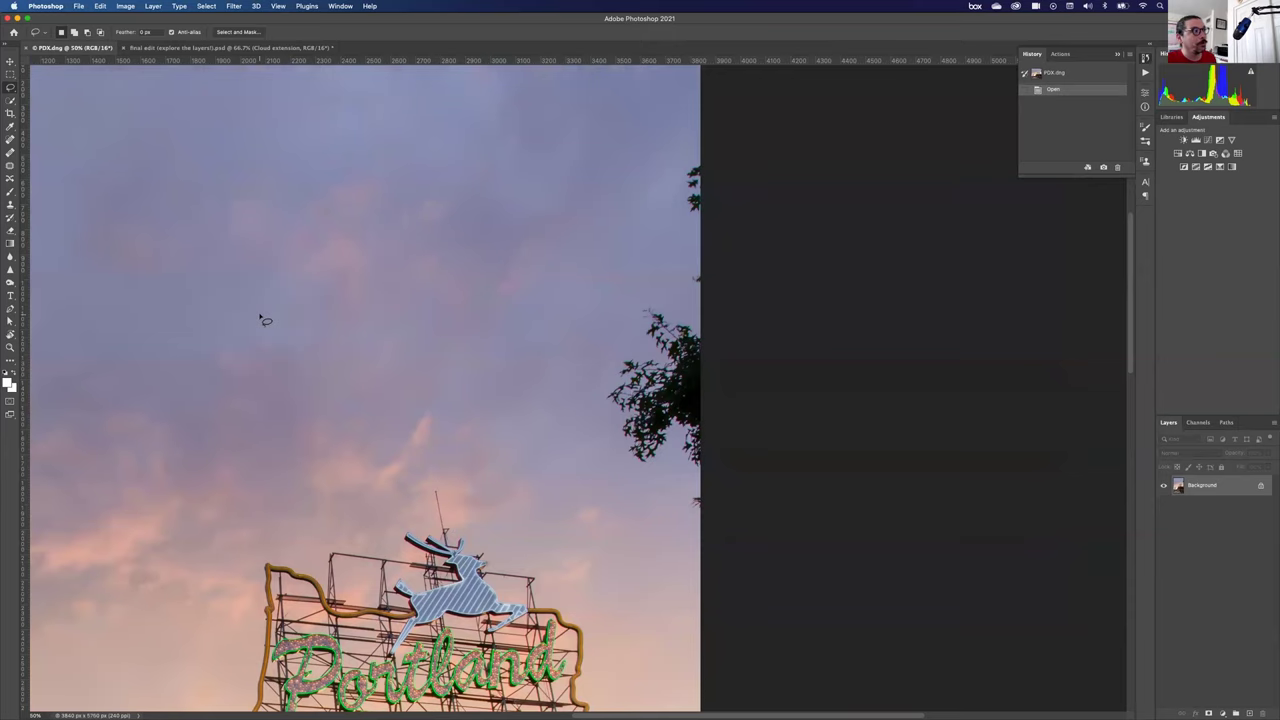
{"action": "key", "text": "super+minus"}
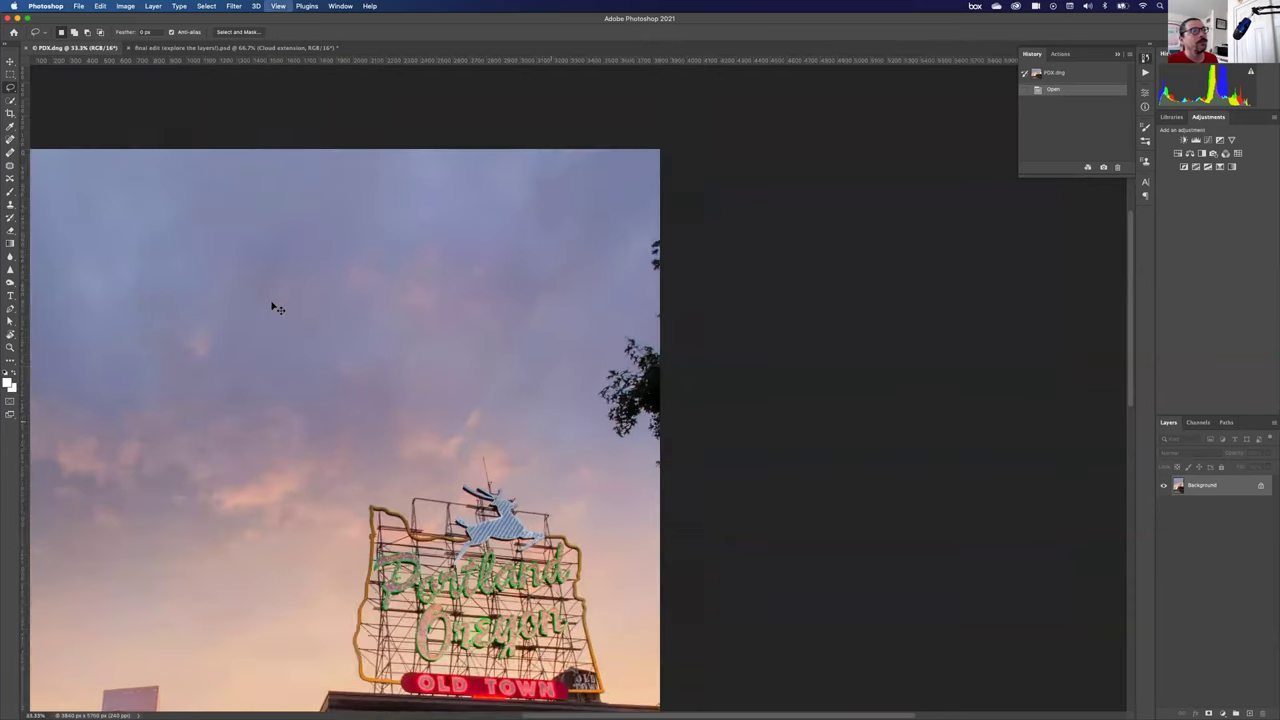
{"action": "key", "text": "super+minus"}
{"action": "key", "text": "super+plus"}
{"action": "key", "text": "super+plus"}
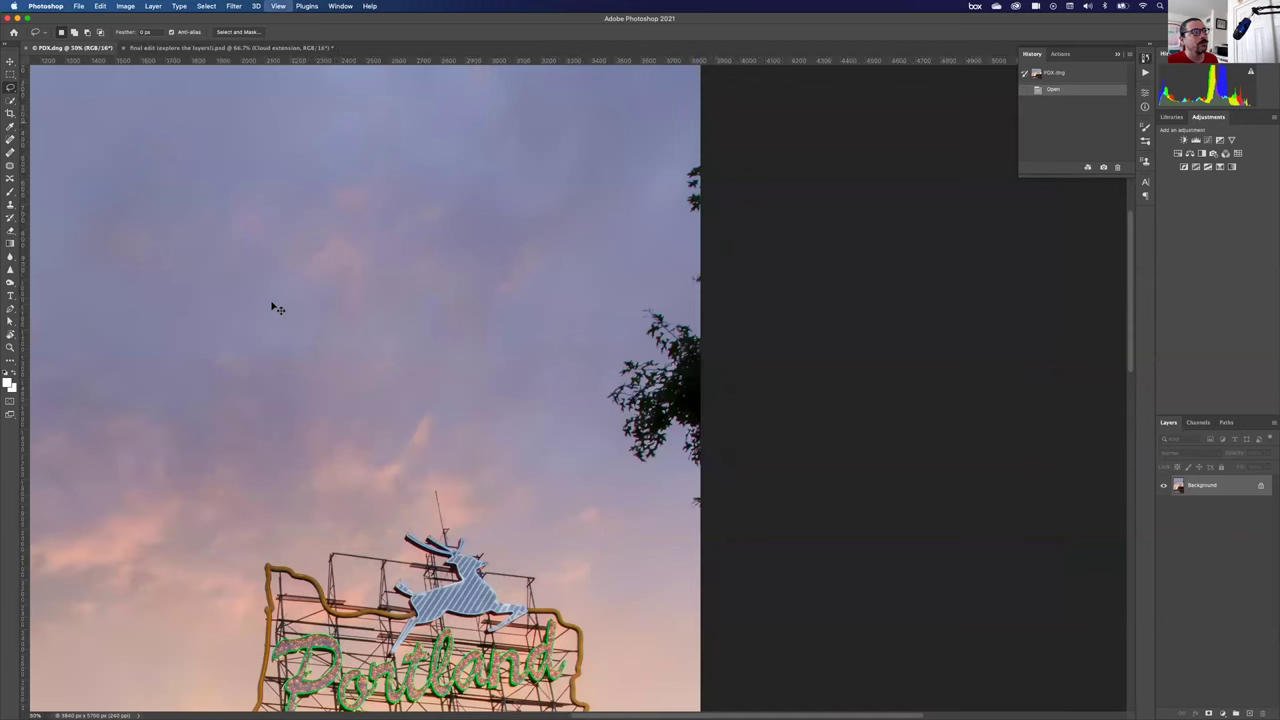
{"action": "key", "text": "super+plus"}
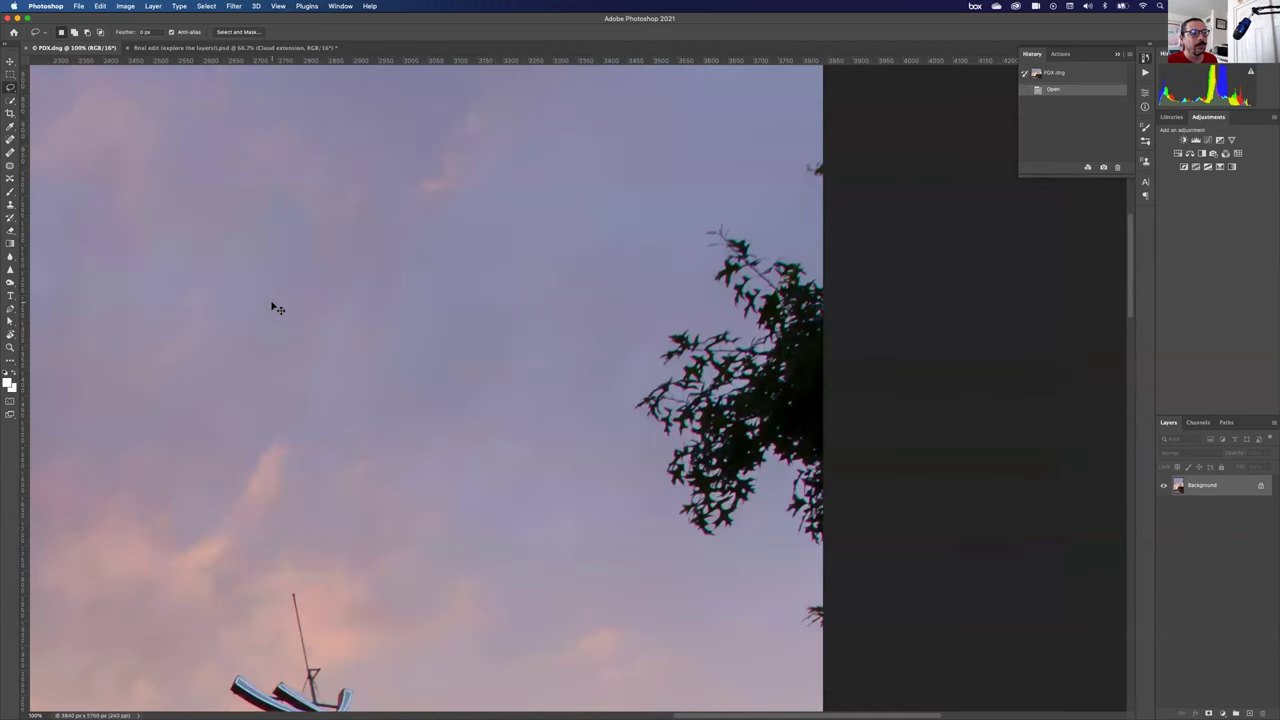
Pan and zoom around the tree at the photo's right edge to inspect it.
{"action": "mouse_move", "coordinate": [432, 304]}
{"action": "left_mouse_down"}
{"action": "mouse_move", "coordinate": [418, 341]}
{"action": "mouse_move", "coordinate": [306, 209]}
{"action": "mouse_move", "coordinate": [543, 163]}
{"action": "left_mouse_up"}
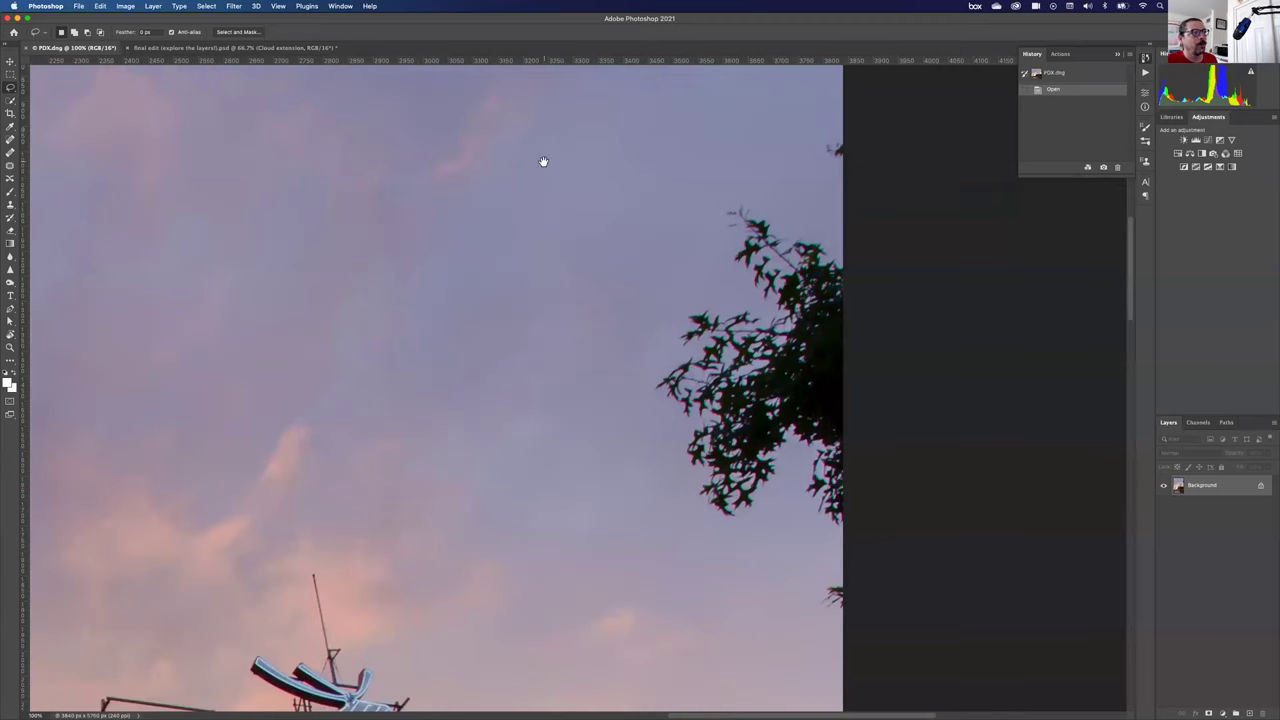
{"action": "scroll", "coordinate": [460, 198], "scroll_direction": "up", "scroll_amount": 5}
{"action": "scroll", "coordinate": [460, 198], "scroll_direction": "down", "scroll_amount": 7}
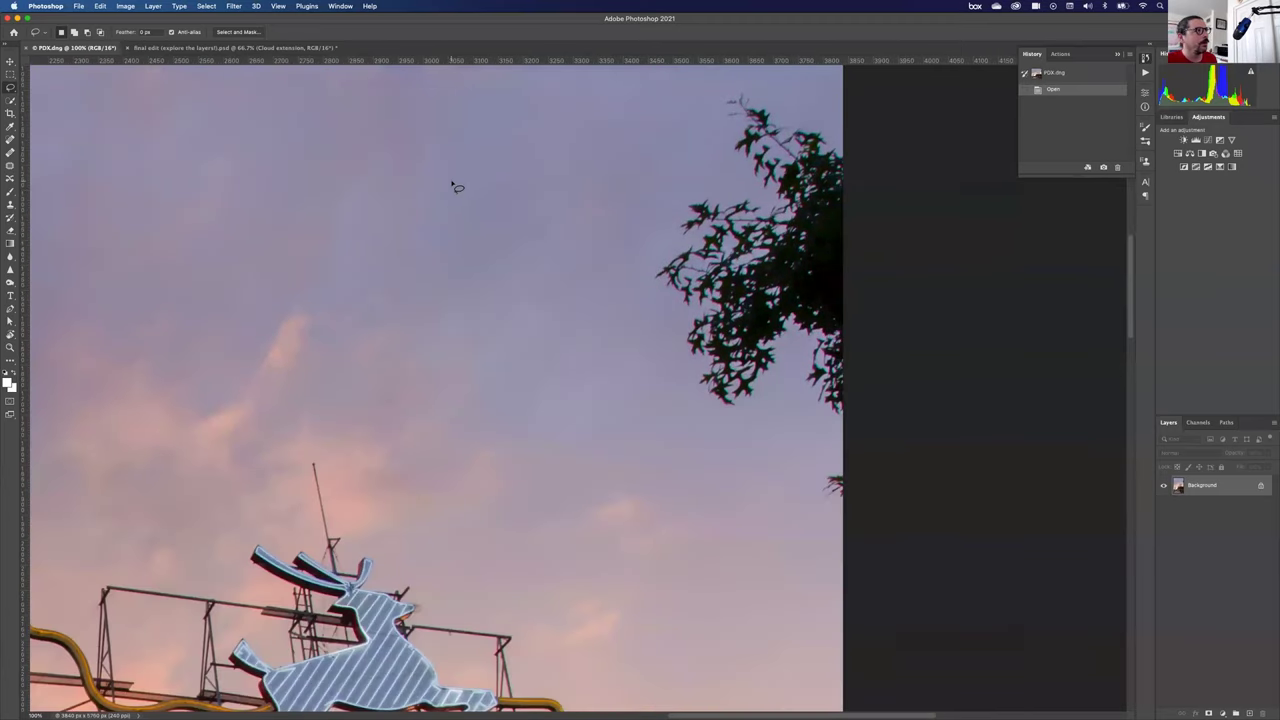
{"action": "scroll", "coordinate": [494, 229], "scroll_direction": "up", "scroll_amount": 5}
{"action": "scroll", "coordinate": [494, 229], "scroll_direction": "right", "scroll_amount": 3}
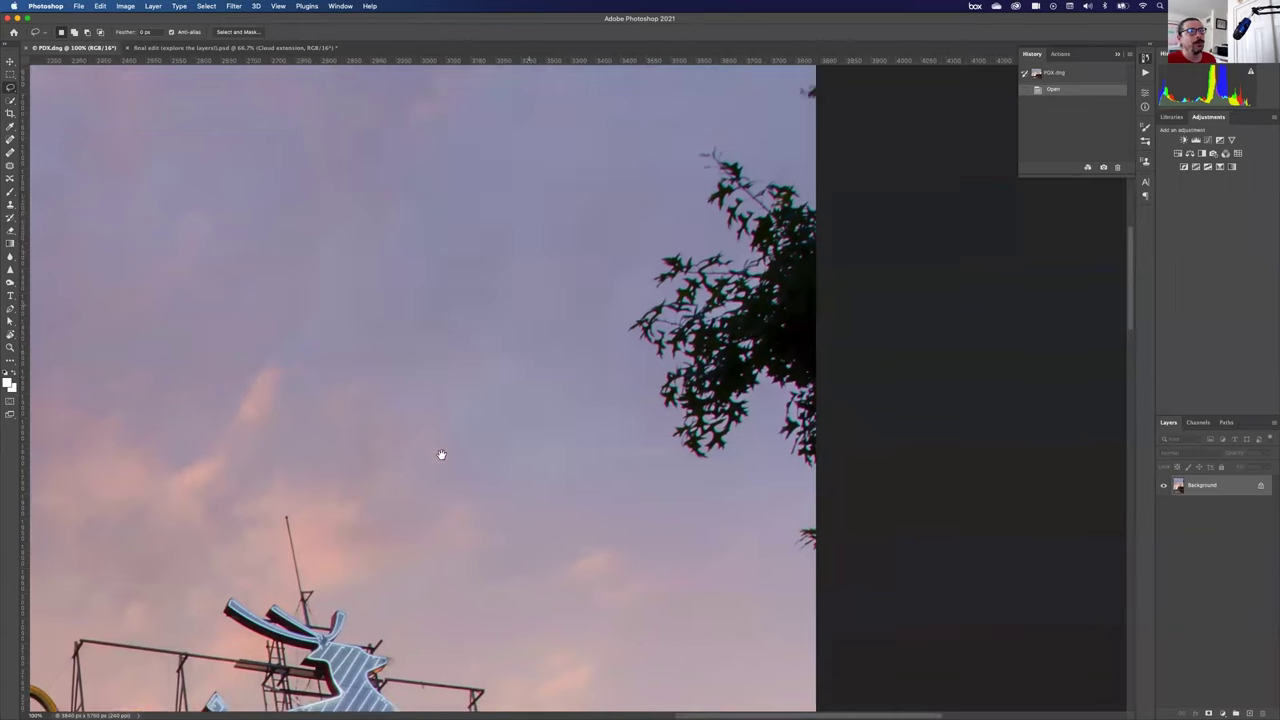
{"action": "scroll", "coordinate": [300, 416], "scroll_direction": "up", "scroll_amount": 5}
{"action": "scroll", "coordinate": [300, 416], "scroll_direction": "right", "scroll_amount": 3}
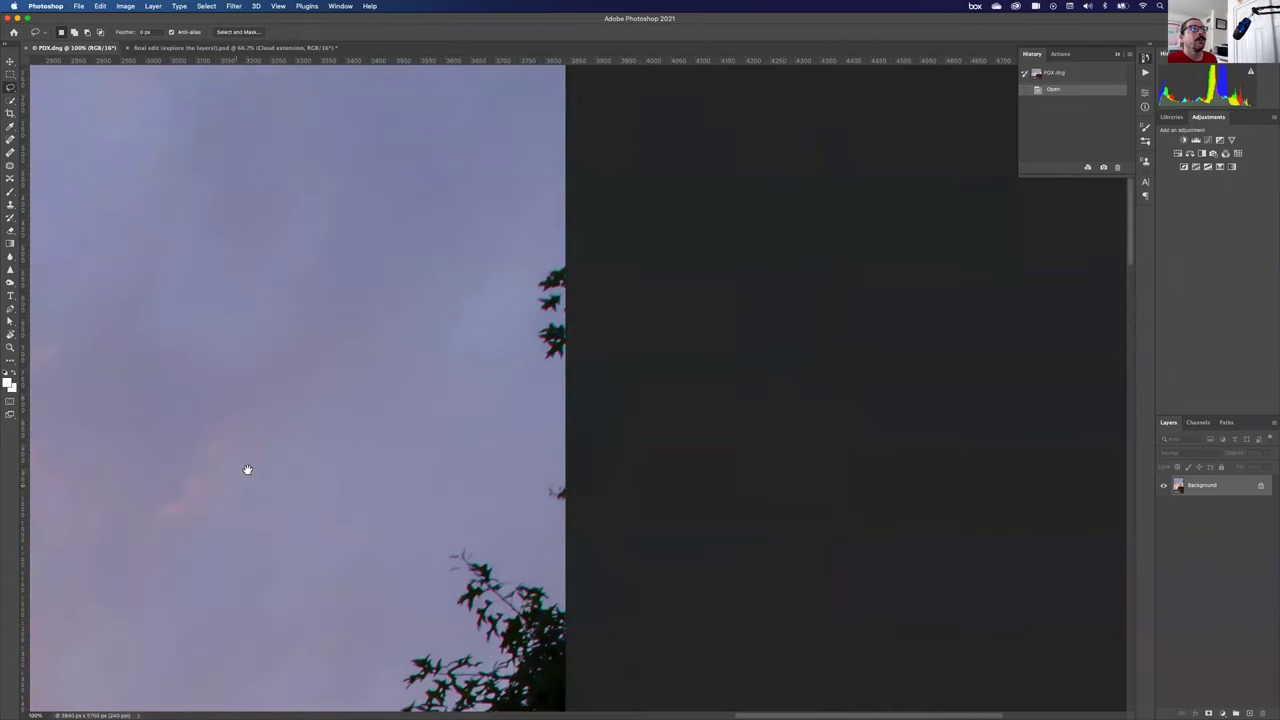
{"action": "scroll", "coordinate": [236, 418], "scroll_direction": "down", "scroll_amount": 2}
{"action": "scroll", "coordinate": [236, 418], "scroll_direction": "right", "scroll_amount": 1}
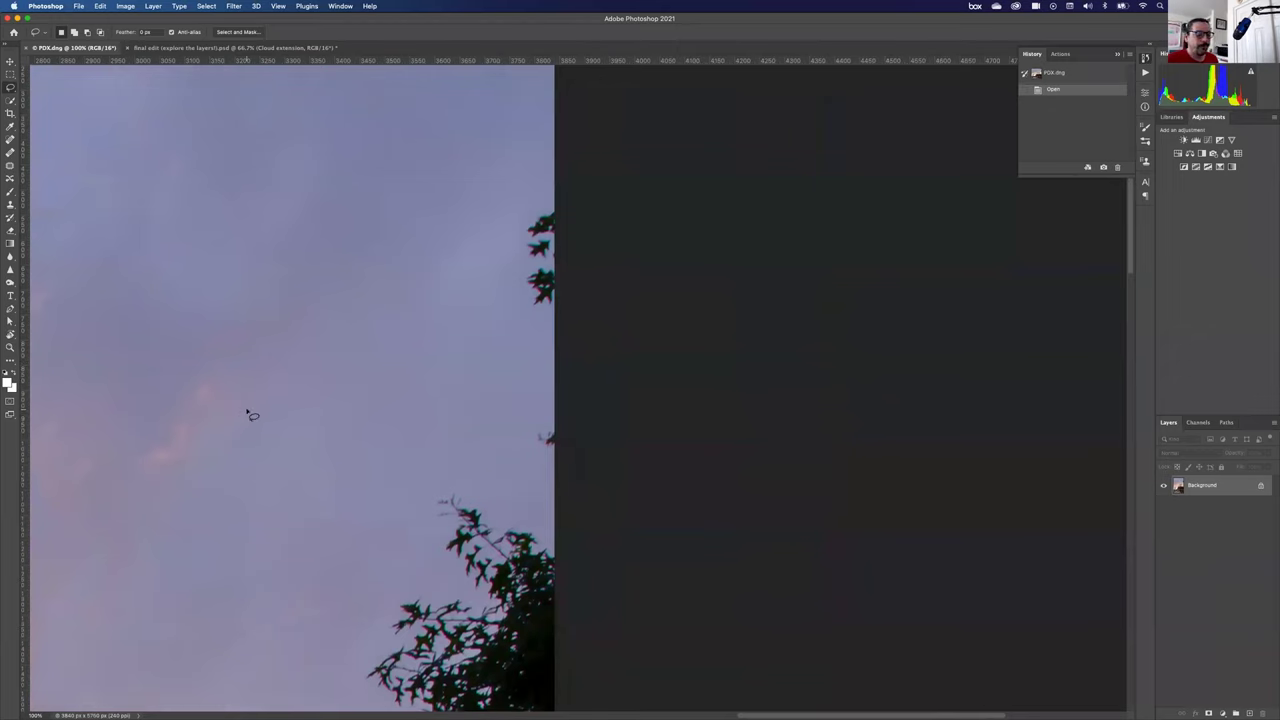
{"action": "key", "text": "super+minus"}
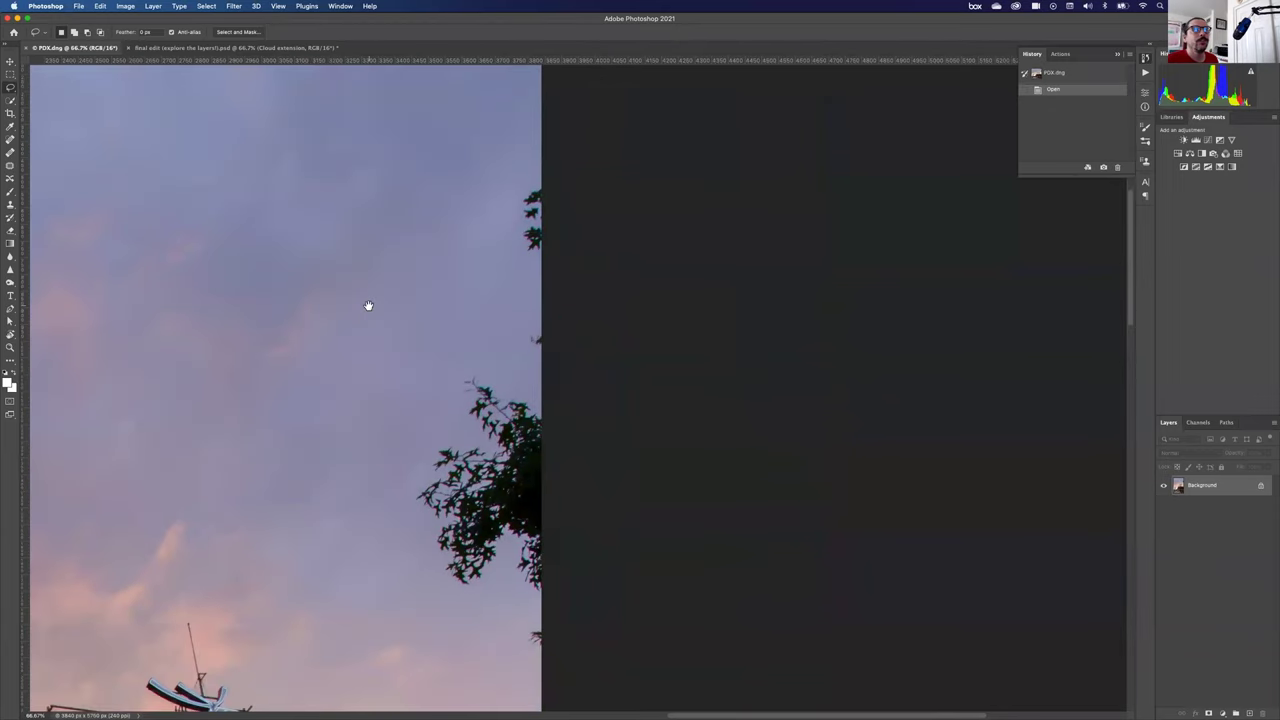
{"action": "scroll", "coordinate": [368, 305], "scroll_direction": "down", "scroll_amount": 1}
{"action": "scroll", "coordinate": [368, 305], "scroll_direction": "left", "scroll_amount": 1}
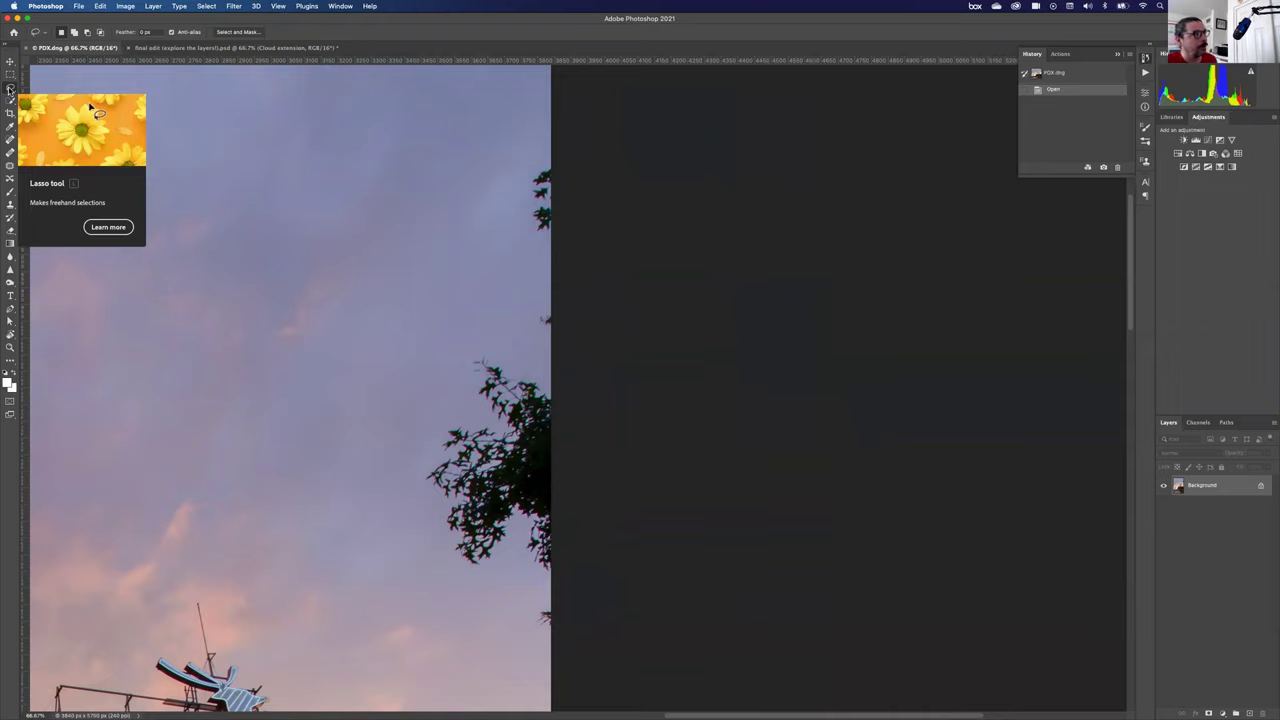
With the Lasso Tool, draw a loose selection around the tree foliage along the right edge.
{"action": "left_click", "coordinate": [10, 89]}
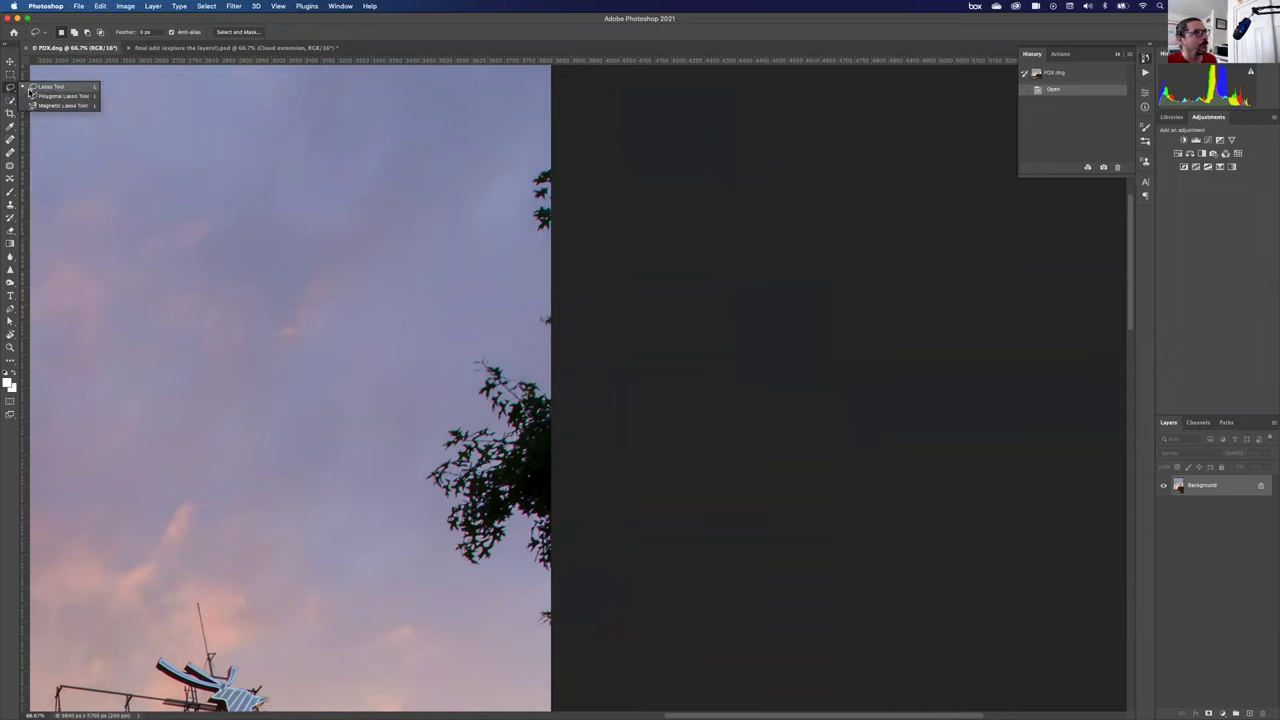
{"action": "left_click", "coordinate": [30, 92]}
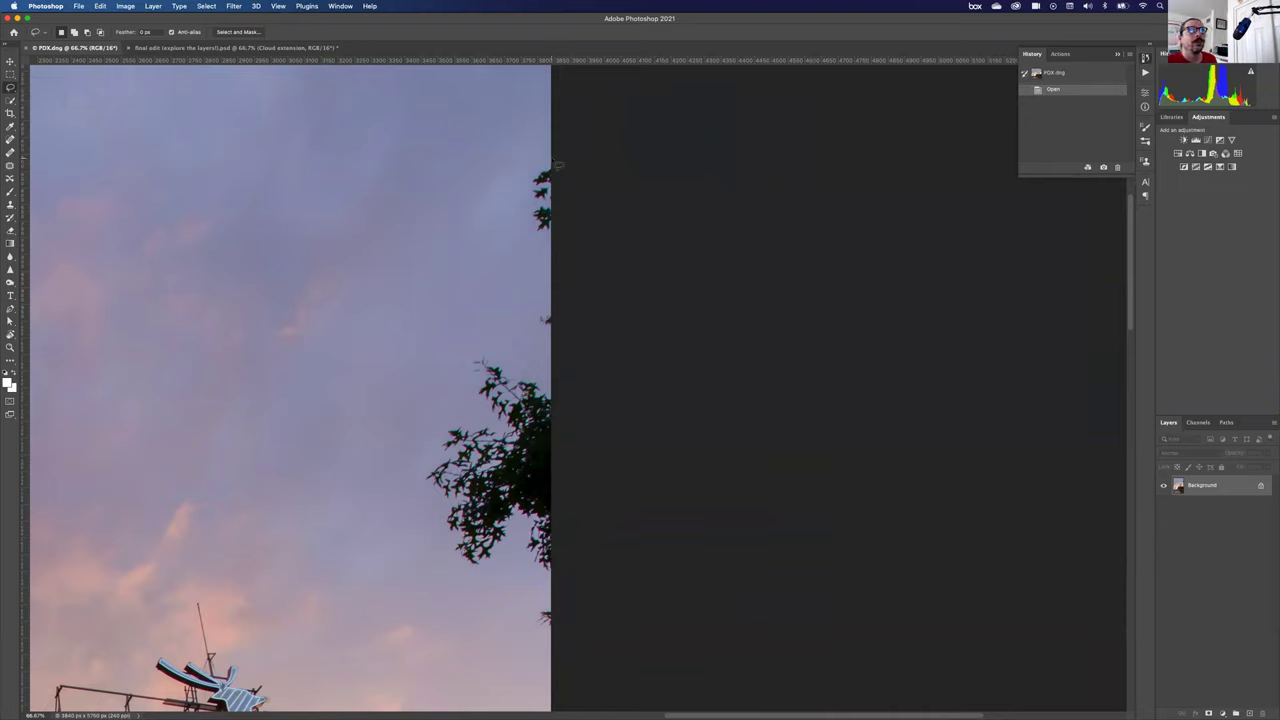
{"action": "mouse_move", "coordinate": [553, 165]}
{"action": "left_mouse_down"}
{"action": "mouse_move", "coordinate": [518, 187]}
{"action": "mouse_move", "coordinate": [543, 296]}
{"action": "mouse_move", "coordinate": [524, 311]}
{"action": "mouse_move", "coordinate": [522, 358]}
{"action": "mouse_move", "coordinate": [473, 342]}
{"action": "mouse_move", "coordinate": [452, 370]}
{"action": "mouse_move", "coordinate": [453, 405]}
{"action": "mouse_move", "coordinate": [409, 453]}
{"action": "mouse_move", "coordinate": [406, 494]}
{"action": "mouse_move", "coordinate": [448, 572]}
{"action": "mouse_move", "coordinate": [470, 594]}
{"action": "mouse_move", "coordinate": [519, 600]}
{"action": "mouse_move", "coordinate": [565, 640]}
{"action": "left_mouse_up"}
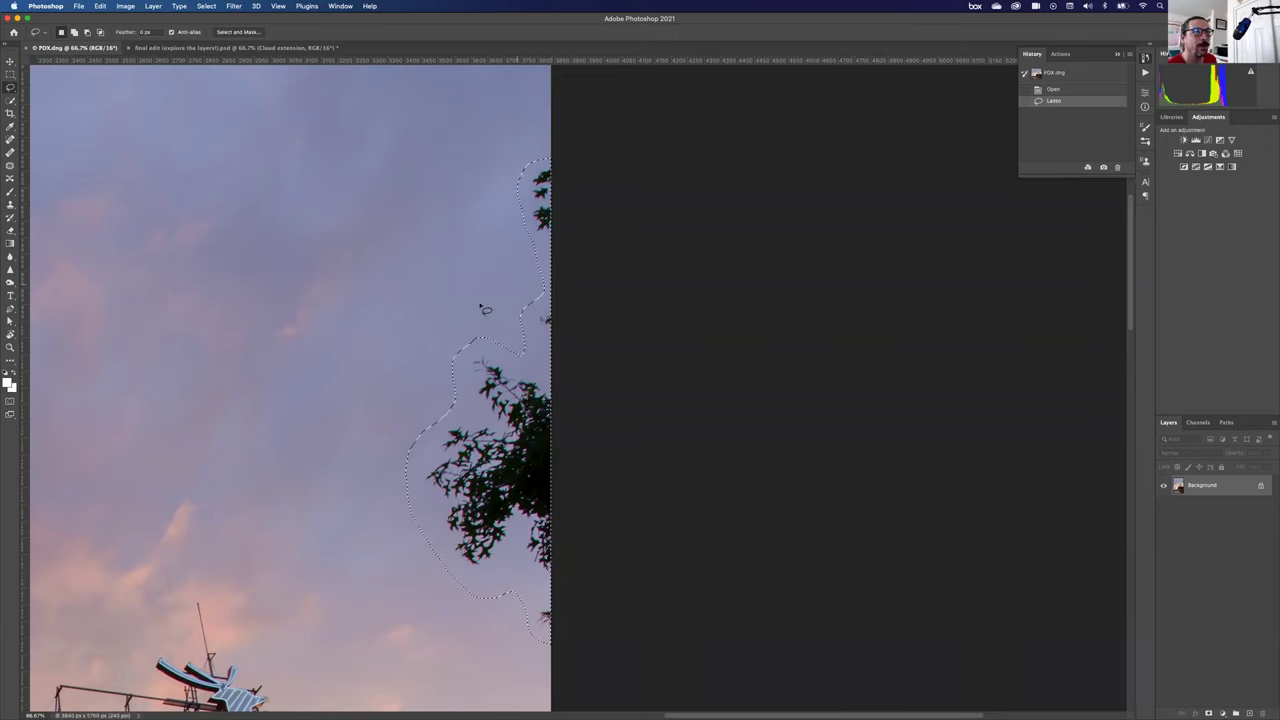
{"action": "left_click", "coordinate": [549, 157]}
{"action": "mouse_move", "coordinate": [549, 156]}
{"action": "left_mouse_down"}
{"action": "mouse_move", "coordinate": [502, 239]}
{"action": "mouse_move", "coordinate": [512, 314]}
{"action": "left_mouse_up"}
{"action": "mouse_move", "coordinate": [403, 490]}
{"action": "left_mouse_down"}
{"action": "mouse_move", "coordinate": [437, 635]}
{"action": "mouse_move", "coordinate": [466, 652]}
{"action": "mouse_move", "coordinate": [509, 668]}
{"action": "mouse_move", "coordinate": [595, 668]}
{"action": "mouse_move", "coordinate": [699, 600]}
{"action": "mouse_move", "coordinate": [716, 533]}
{"action": "mouse_move", "coordinate": [718, 259]}
{"action": "mouse_move", "coordinate": [686, 201]}
{"action": "mouse_move", "coordinate": [582, 157]}
{"action": "left_mouse_up"}
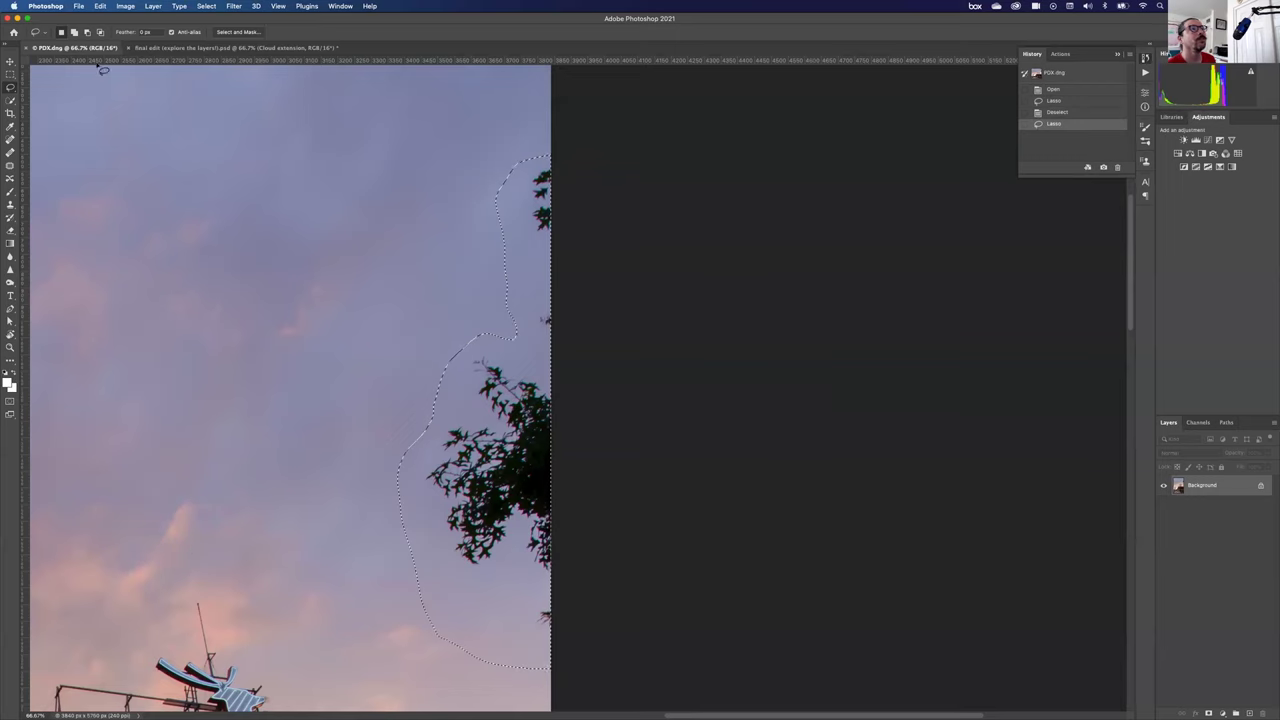
{"action": "left_click", "coordinate": [99, 7]}
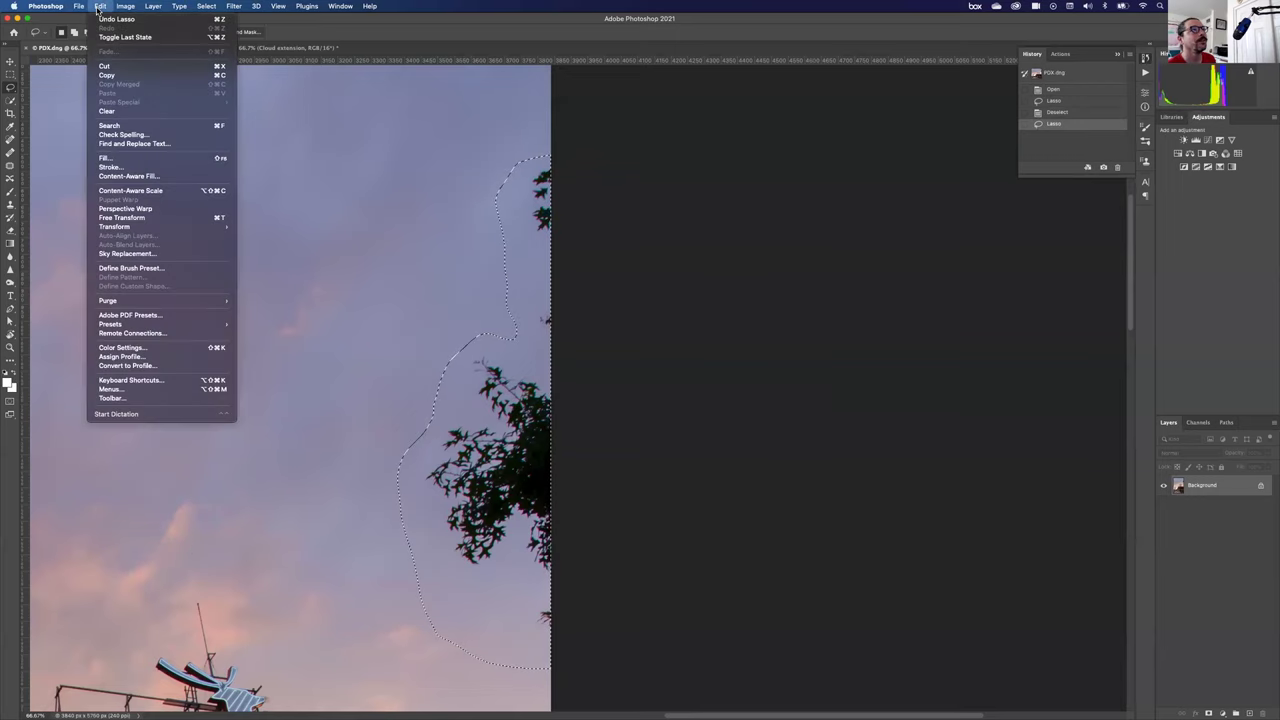
Open Content-Aware Fill for the tree selection with auto sampling and review the sky preview.
{"action": "left_click", "coordinate": [128, 177]}
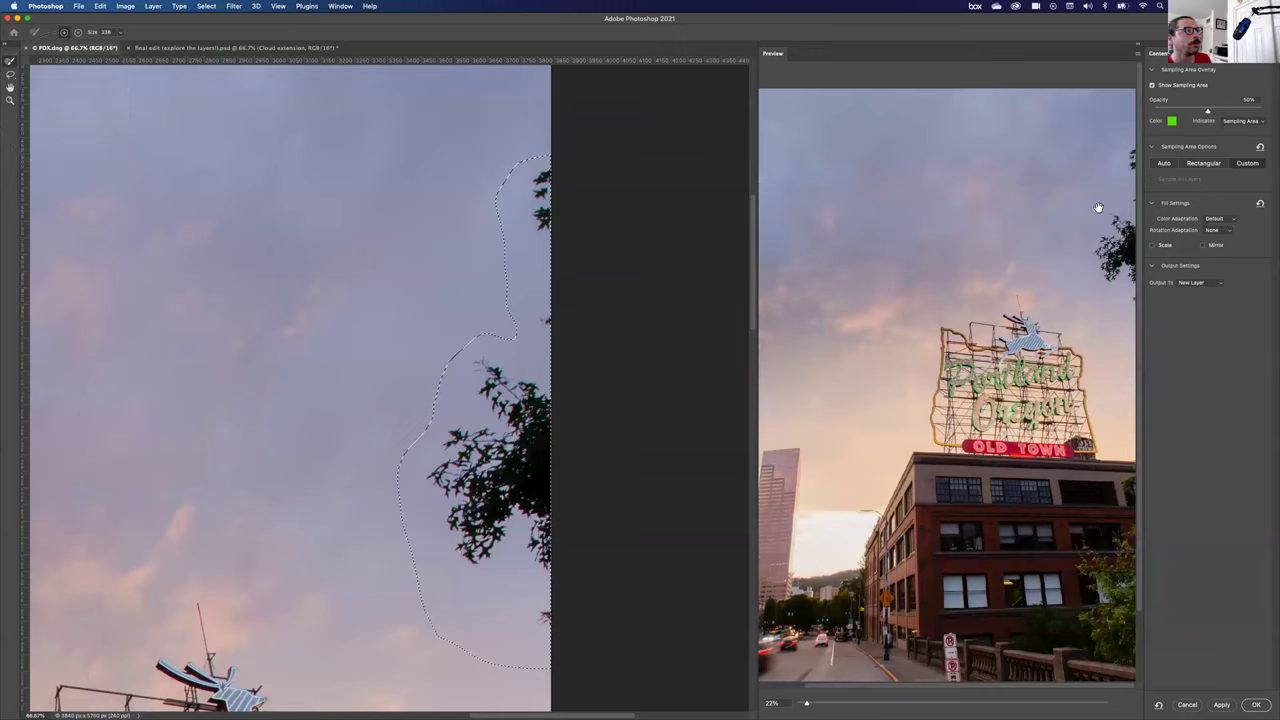
{"action": "left_click", "coordinate": [1164, 164]}
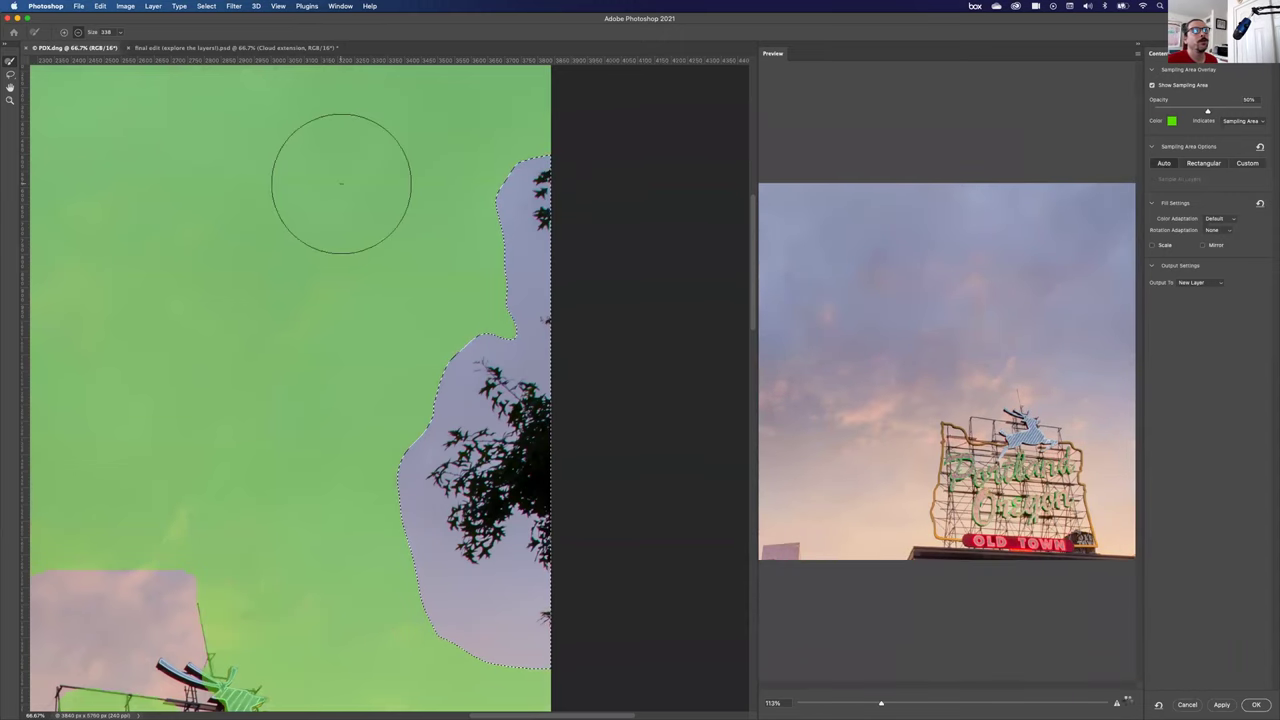
{"action": "key", "text": "super+minus"}
{"action": "key", "text": "super+minus"}
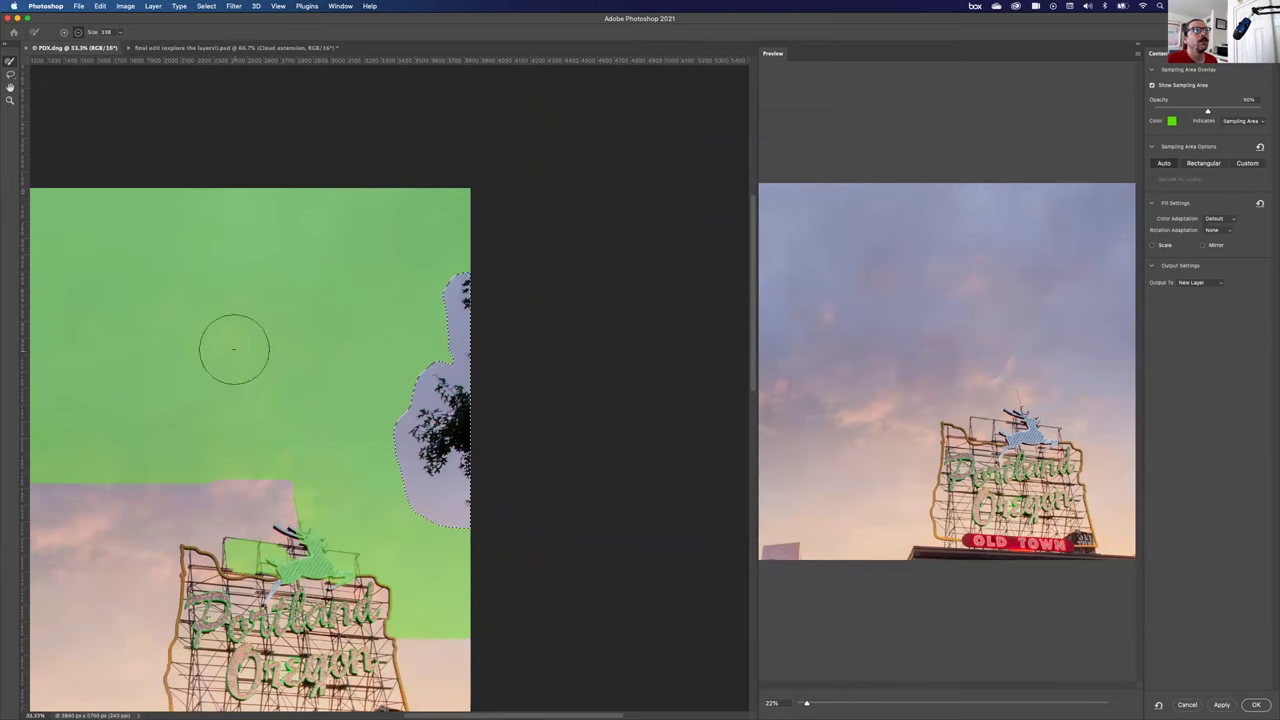
{"action": "mouse_move", "coordinate": [208, 310]}
{"action": "left_mouse_down"}
{"action": "mouse_move", "coordinate": [397, 197]}
{"action": "mouse_move", "coordinate": [437, 234]}
{"action": "left_mouse_up"}
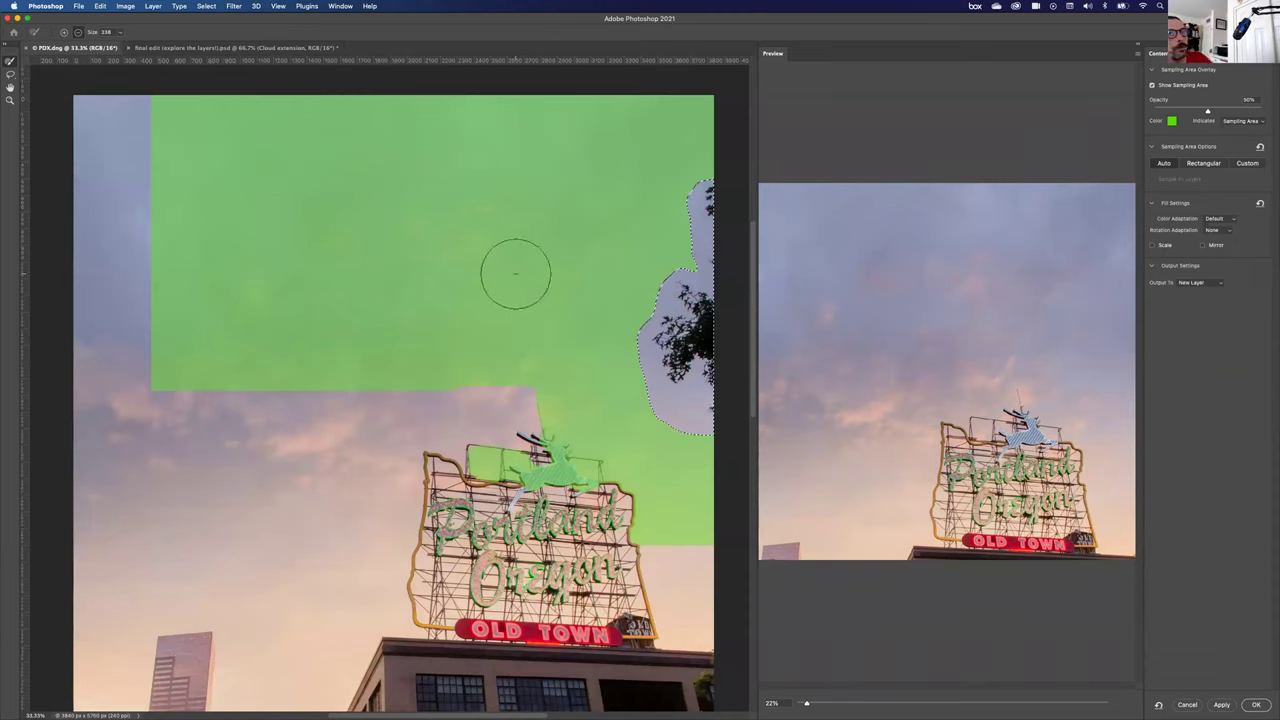
{"action": "left_click", "coordinate": [10, 76]}
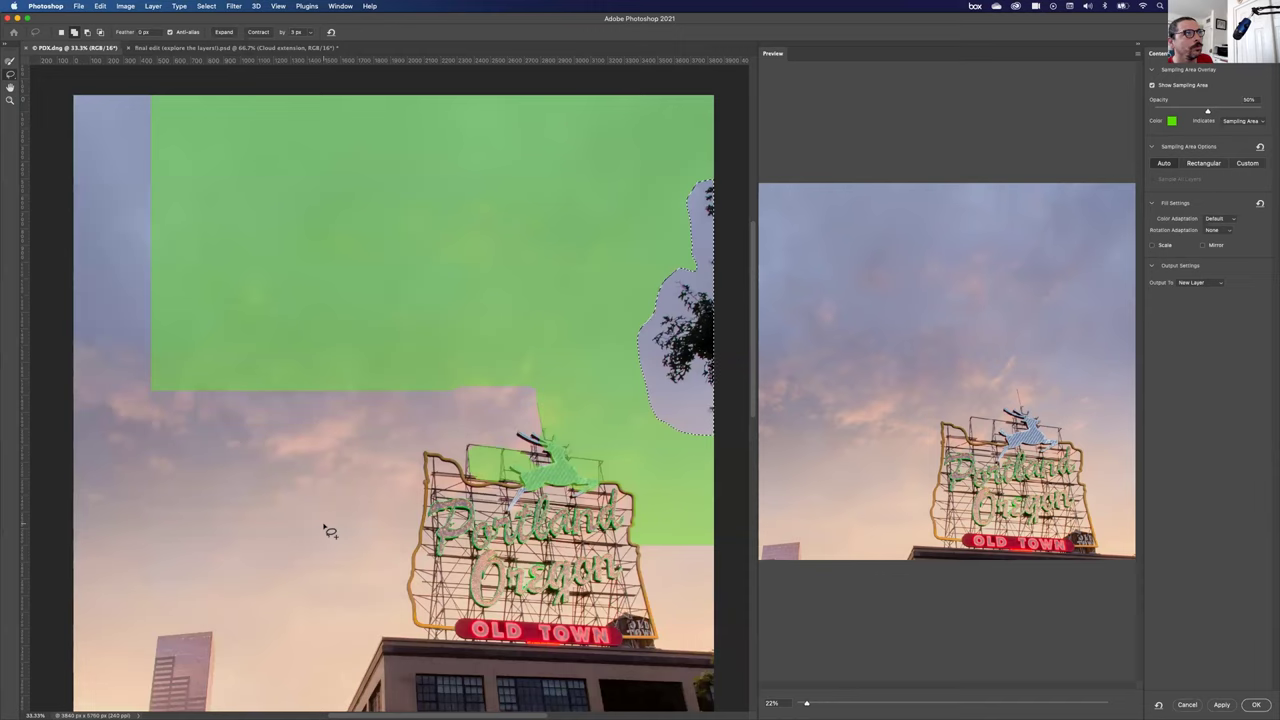
Brush the deer out of the sampling area with the Sampling Brush and apply the fill.
{"action": "key", "text": "shift"}
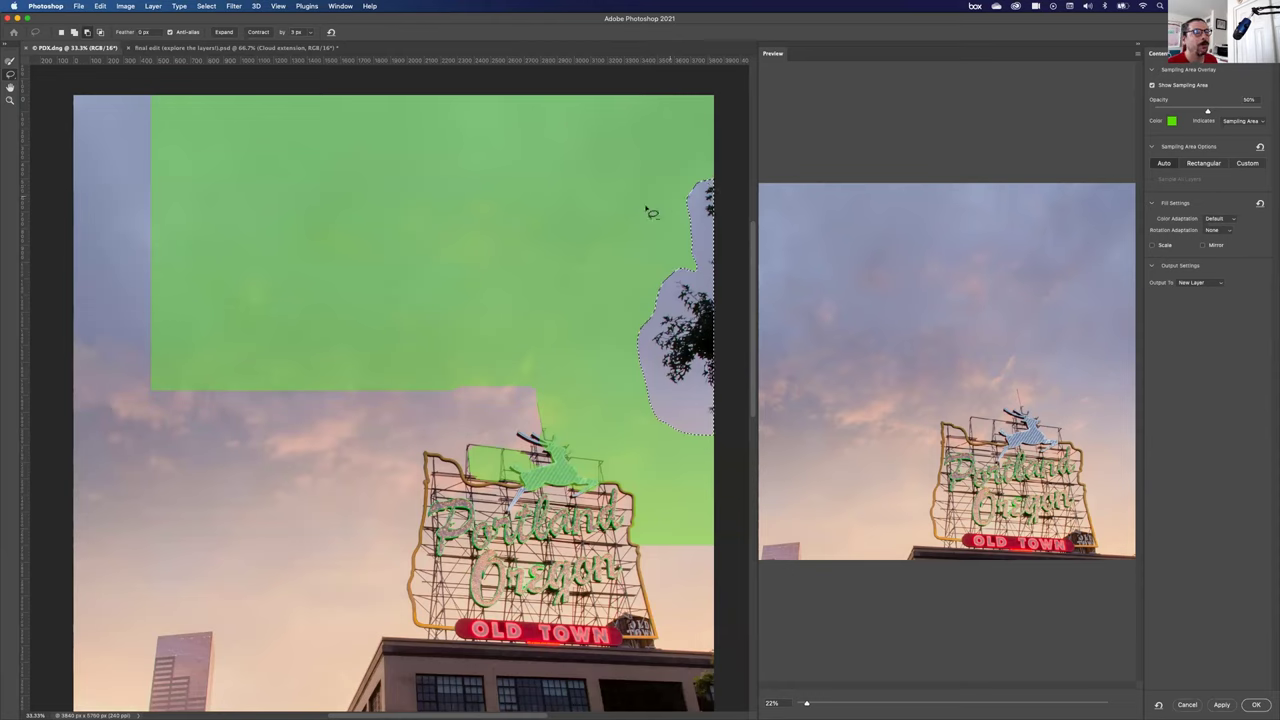
{"action": "left_click", "coordinate": [11, 63]}
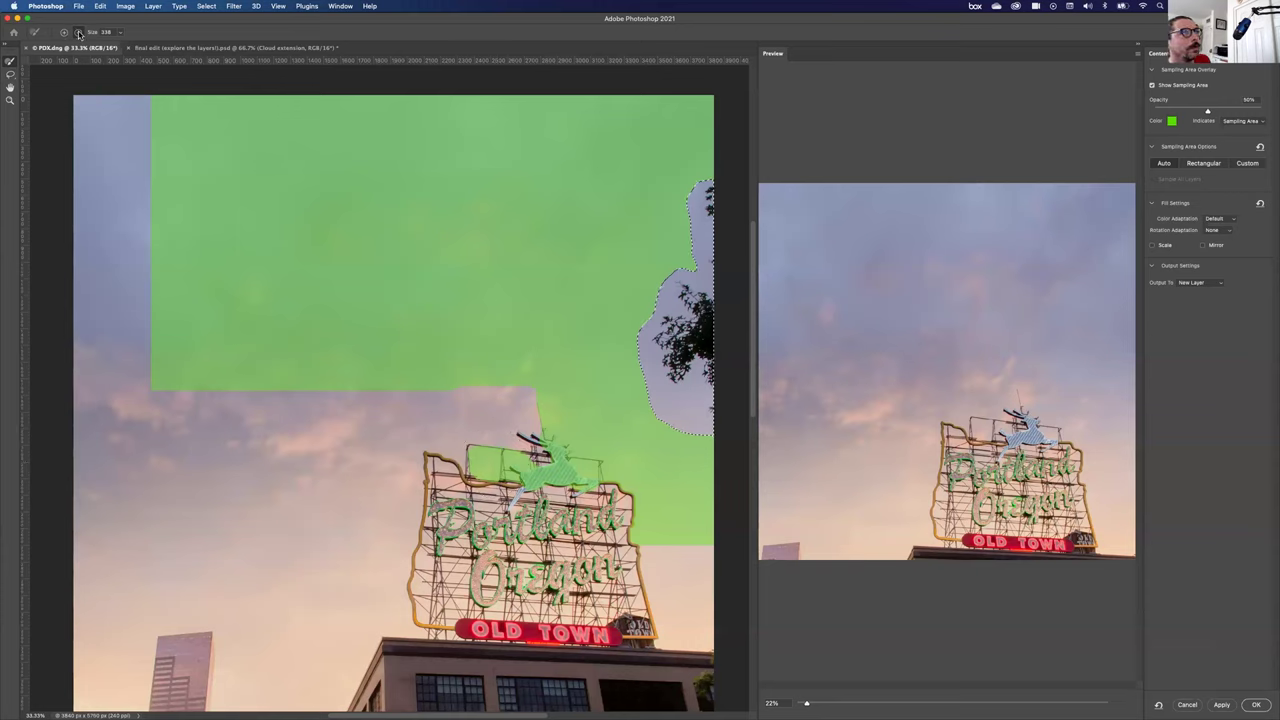
{"action": "mouse_move", "coordinate": [528, 457]}
{"action": "left_mouse_down"}
{"action": "mouse_move", "coordinate": [560, 448]}
{"action": "mouse_move", "coordinate": [527, 436]}
{"action": "mouse_move", "coordinate": [528, 423]}
{"action": "mouse_move", "coordinate": [651, 514]}
{"action": "mouse_move", "coordinate": [585, 552]}
{"action": "left_mouse_up"}
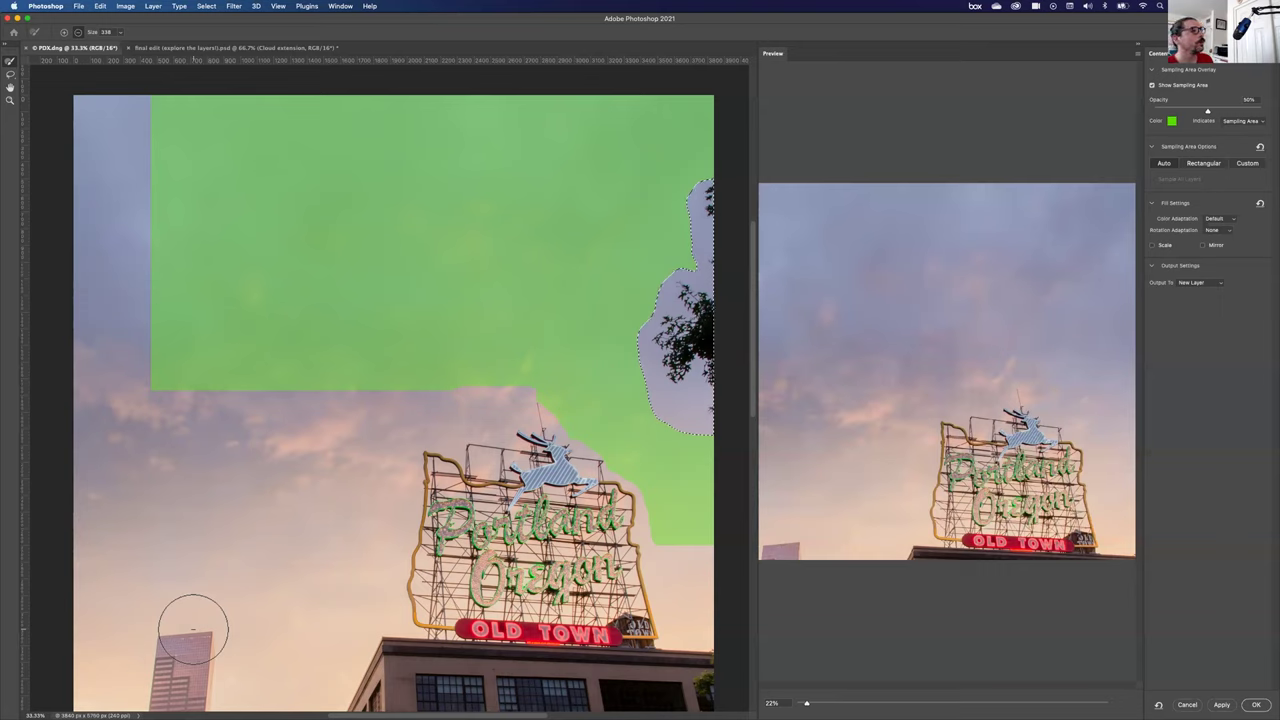
{"action": "left_click", "coordinate": [1259, 707]}
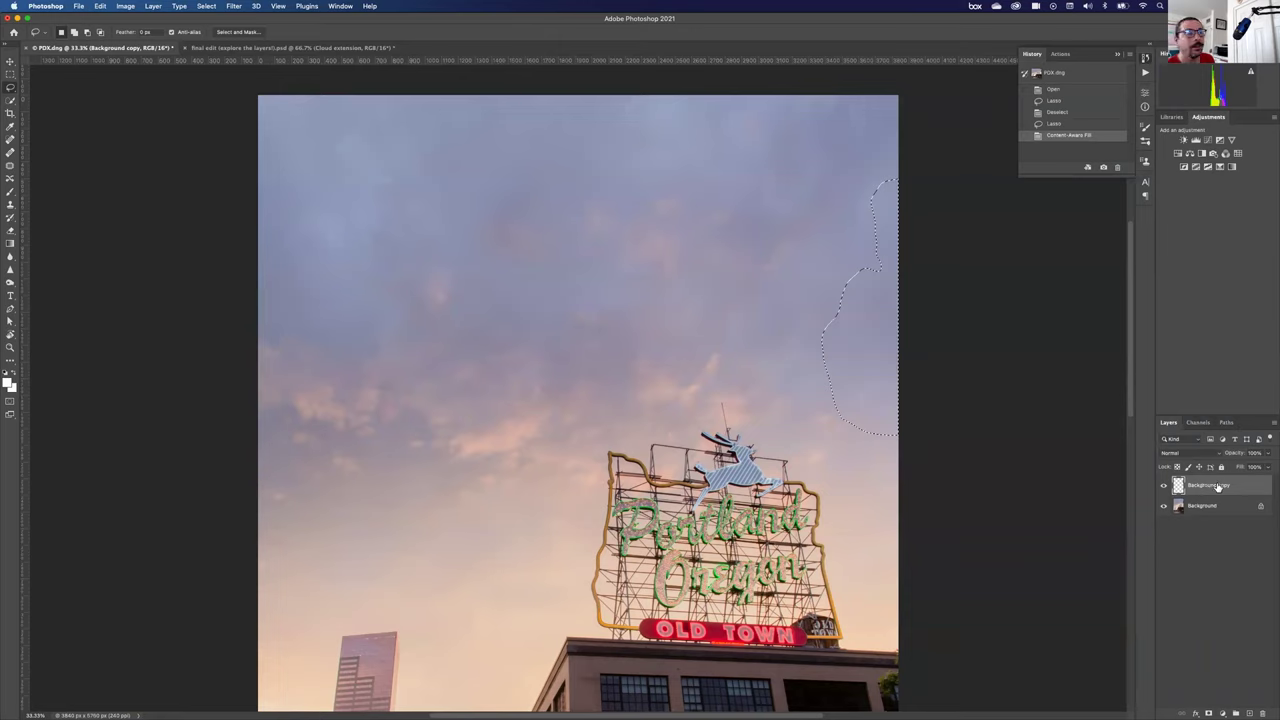
Compare the fill layer against the original by toggling its visibility, then deselect.
{"action": "left_click", "coordinate": [1164, 486]}
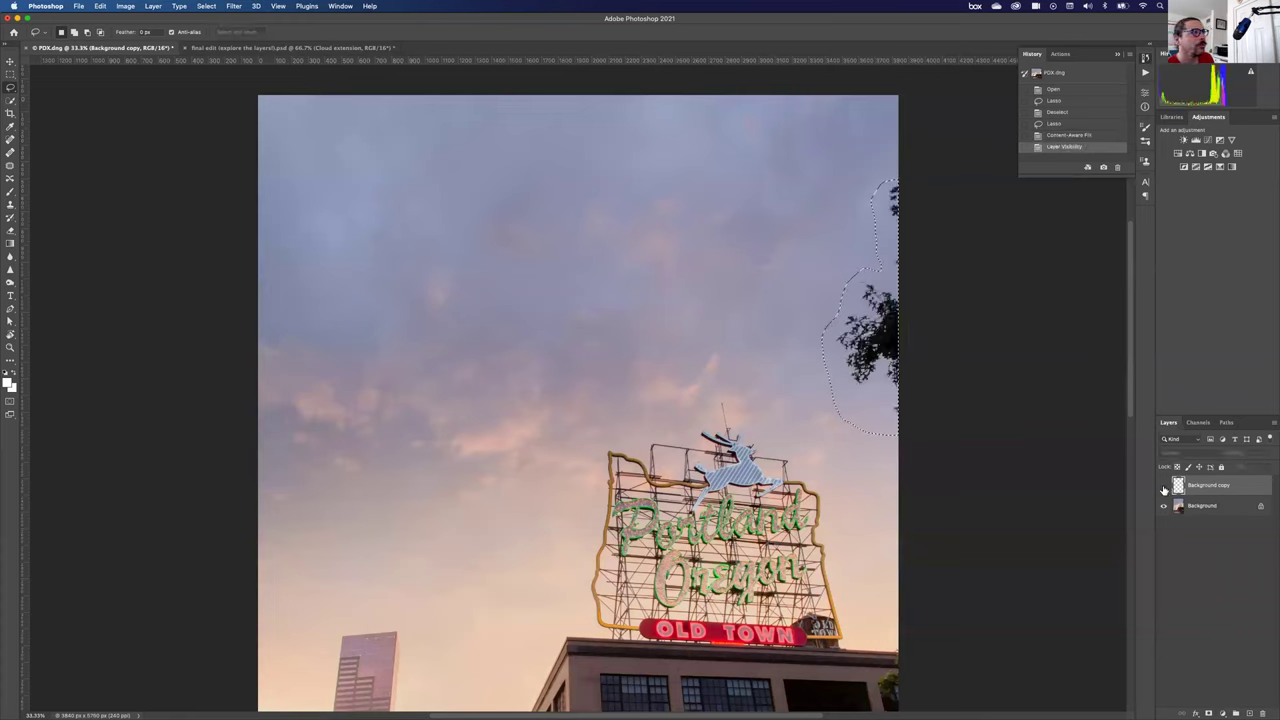
{"action": "left_click", "coordinate": [1164, 486]}
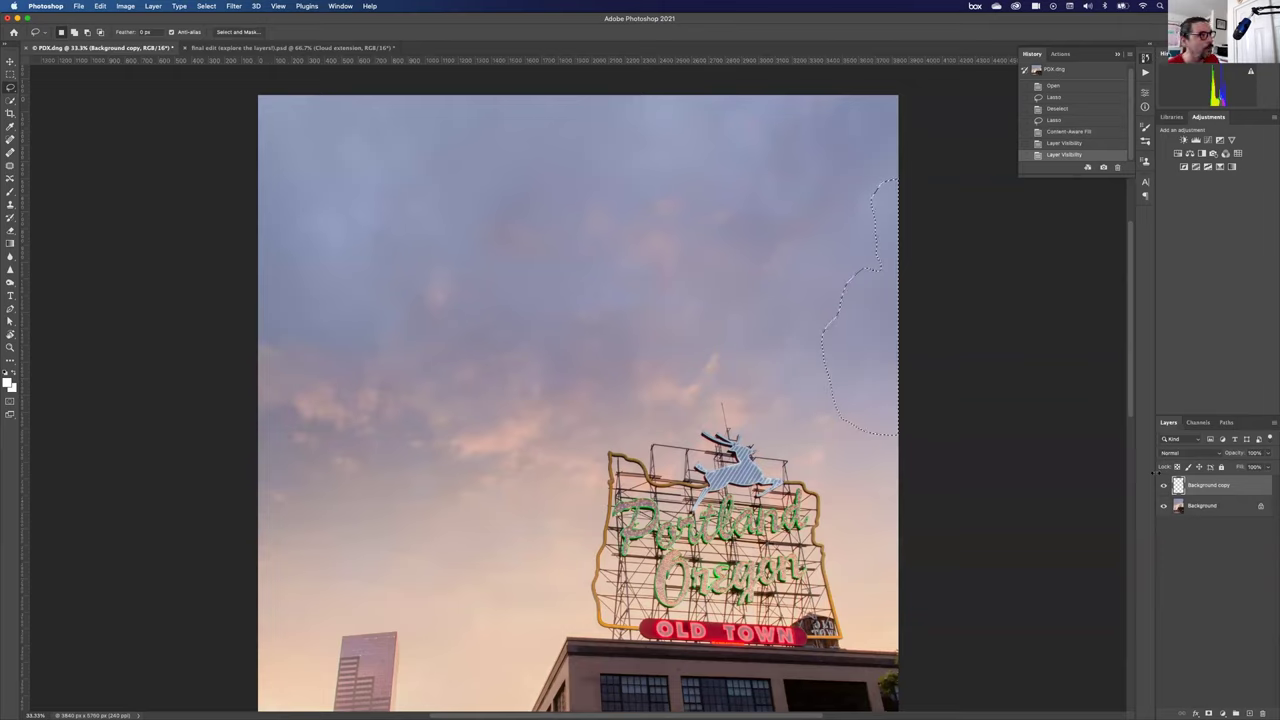
{"action": "key", "text": "super+d"}
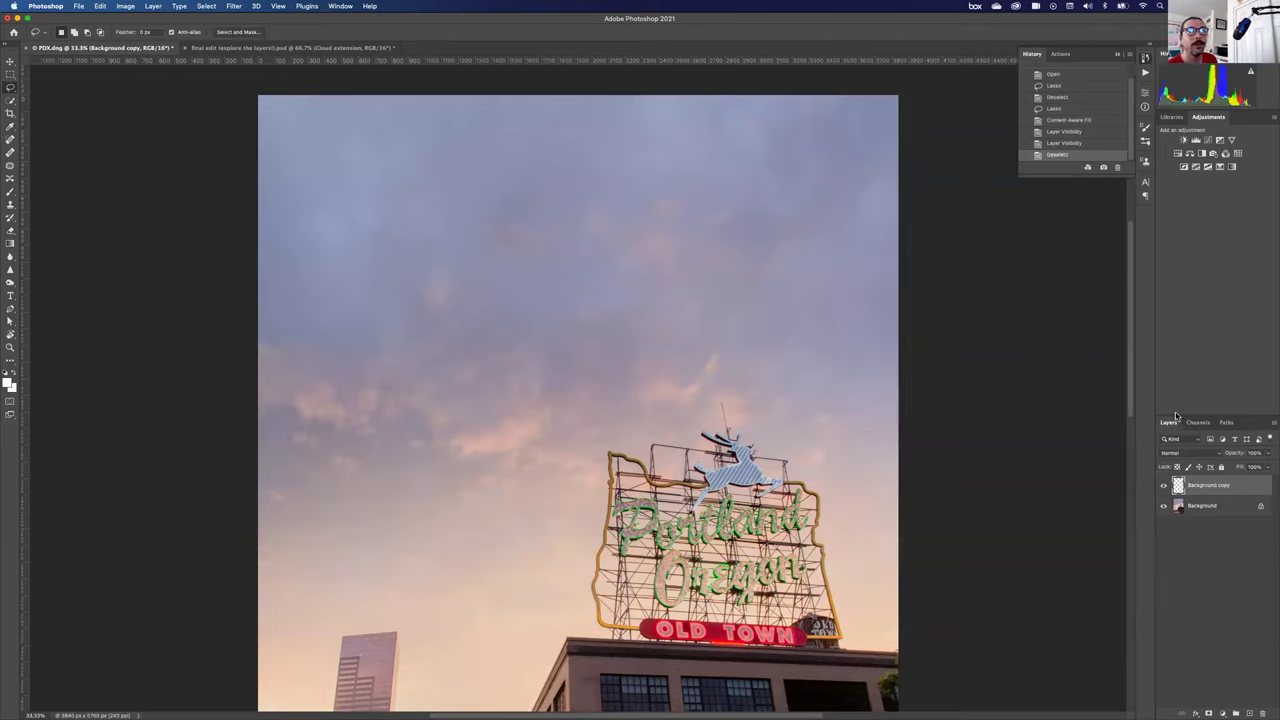
Rename the Background copy layer to 'Tree Fill'.
{"action": "double_click", "coordinate": [1199, 486]}
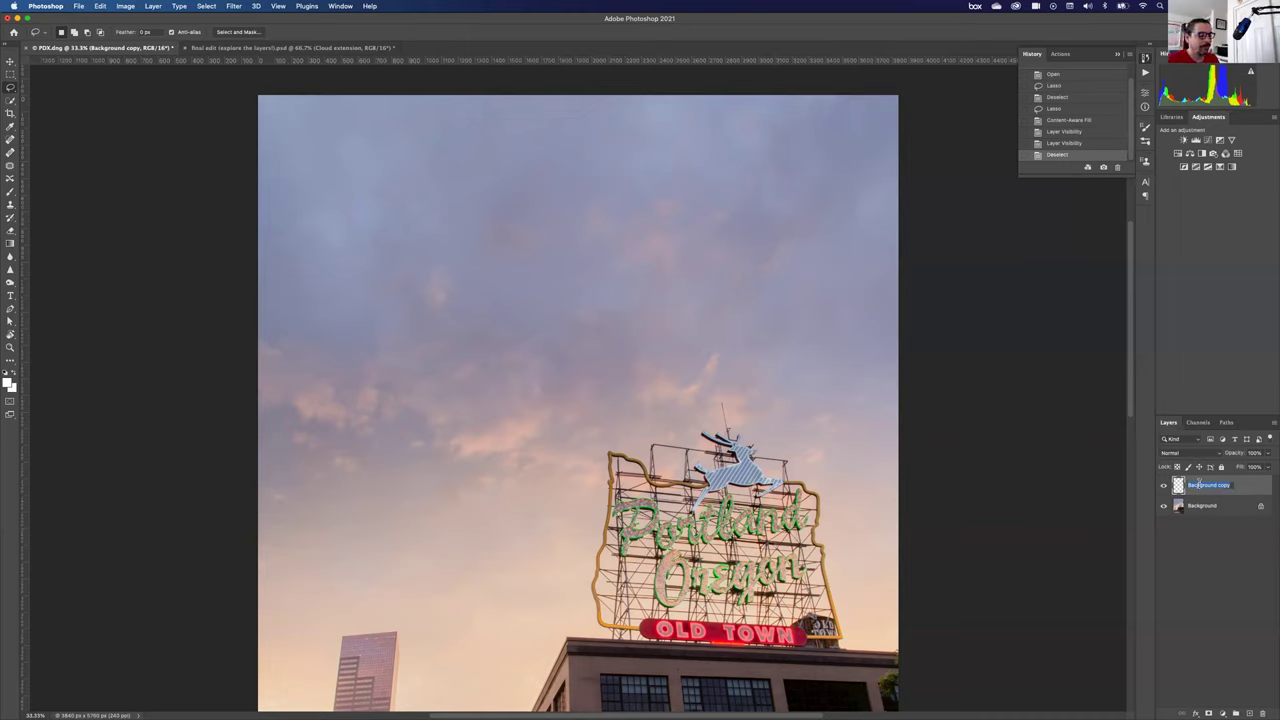
{"action": "type", "text": "Tre"}
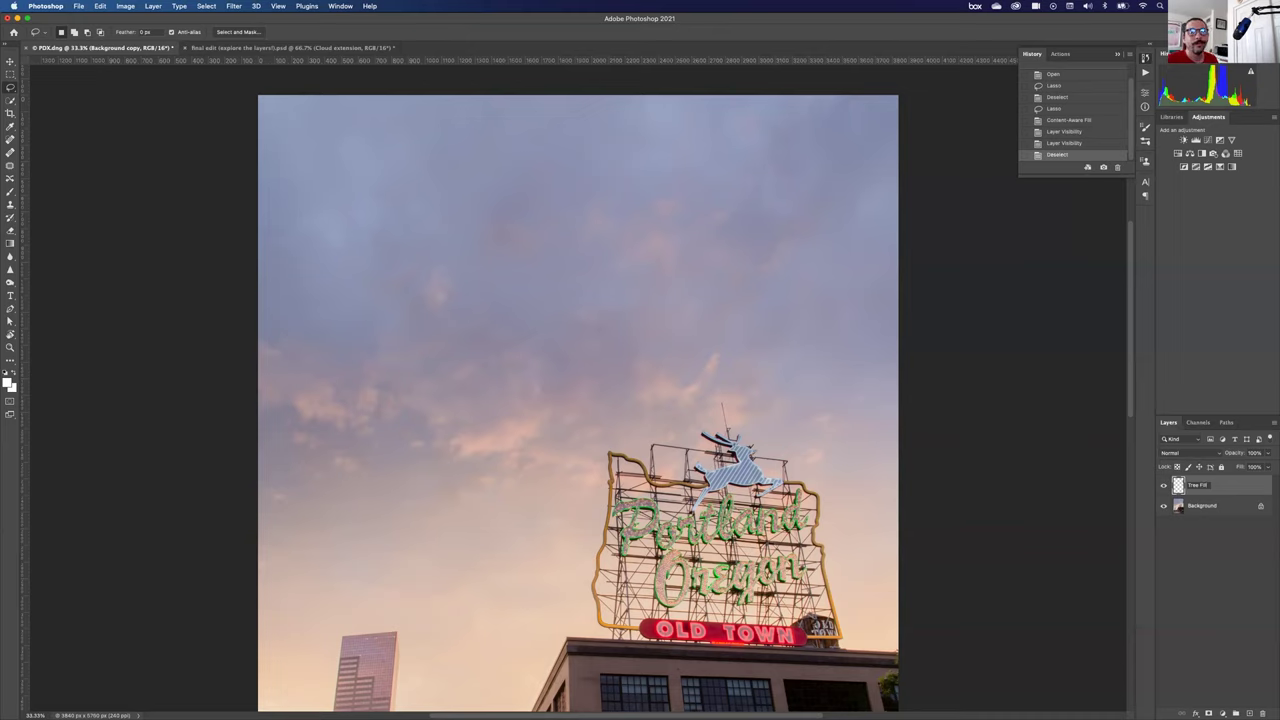
{"action": "type", "text": "e Fill"}
{"action": "key", "text": "Return"}
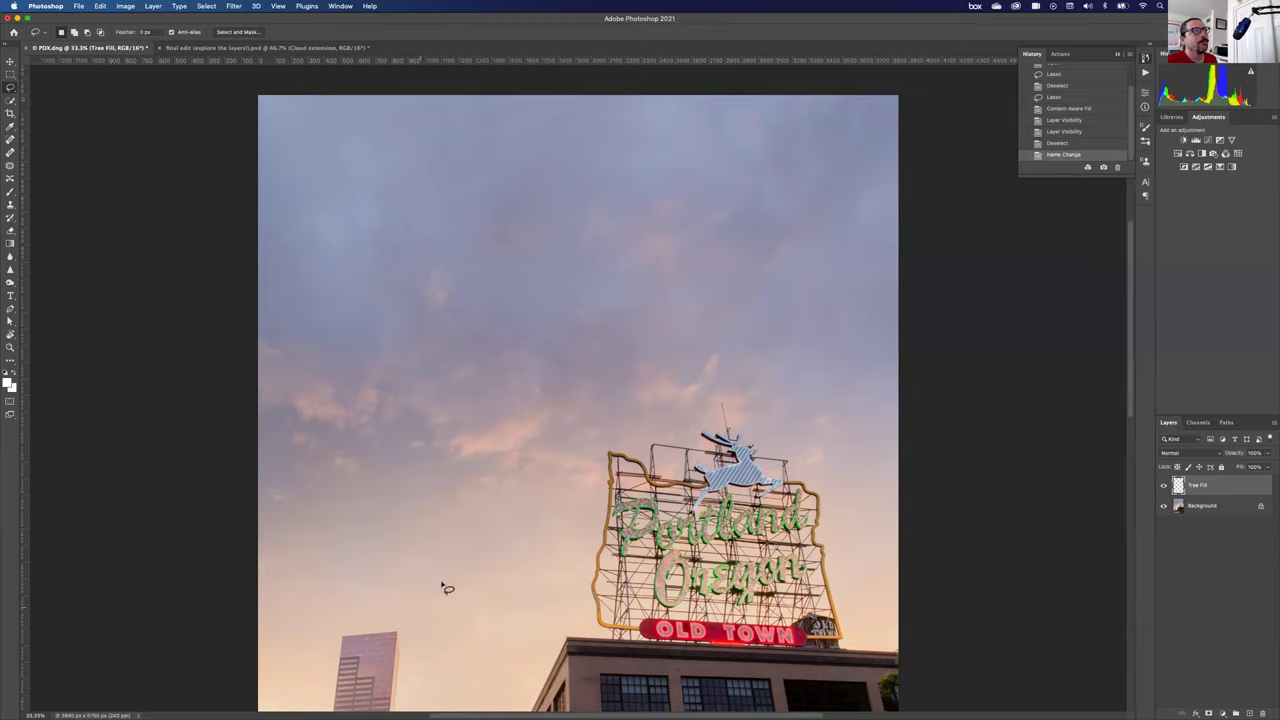
Pan down to the street and lasso the lower-left road-edge streaks and the small white object.
{"action": "left_click_drag", "start_coordinate": [451, 566], "coordinate": [500, 260]}
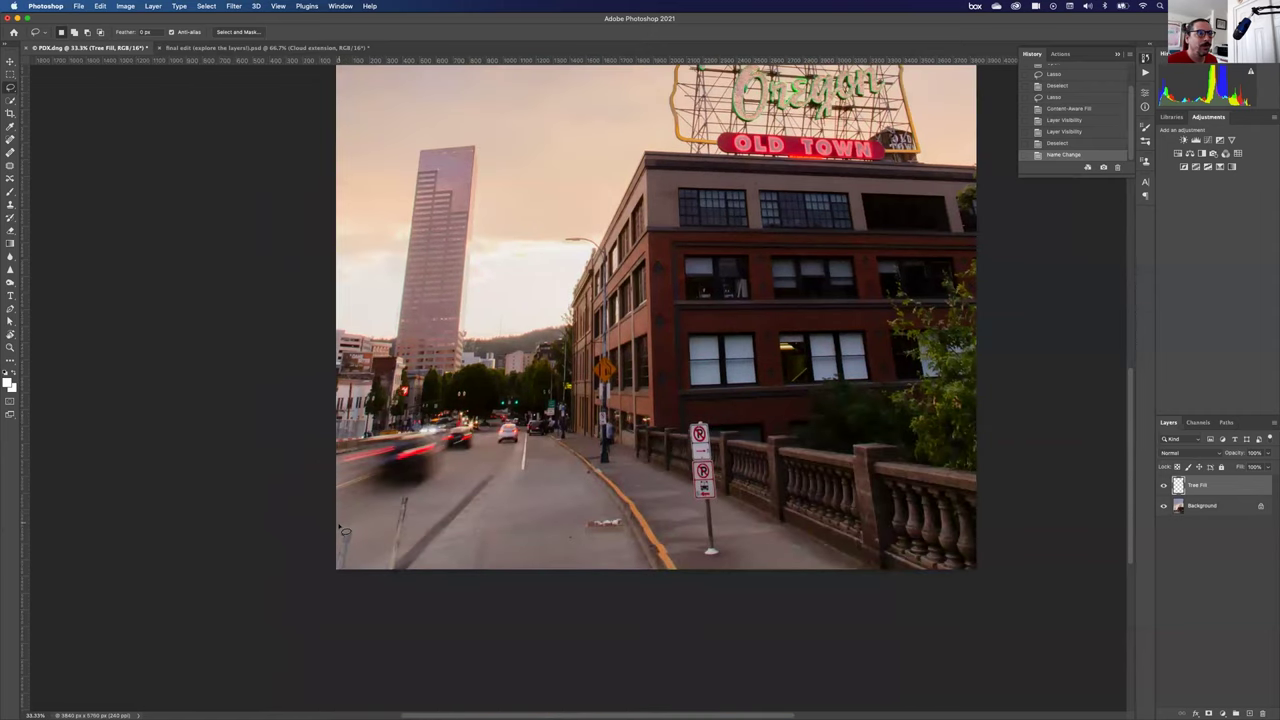
{"action": "mouse_move", "coordinate": [365, 535]}
{"action": "left_mouse_down"}
{"action": "mouse_move", "coordinate": [384, 546]}
{"action": "mouse_move", "coordinate": [386, 532]}
{"action": "mouse_move", "coordinate": [345, 522]}
{"action": "left_mouse_up"}
{"action": "left_click", "coordinate": [362, 563]}
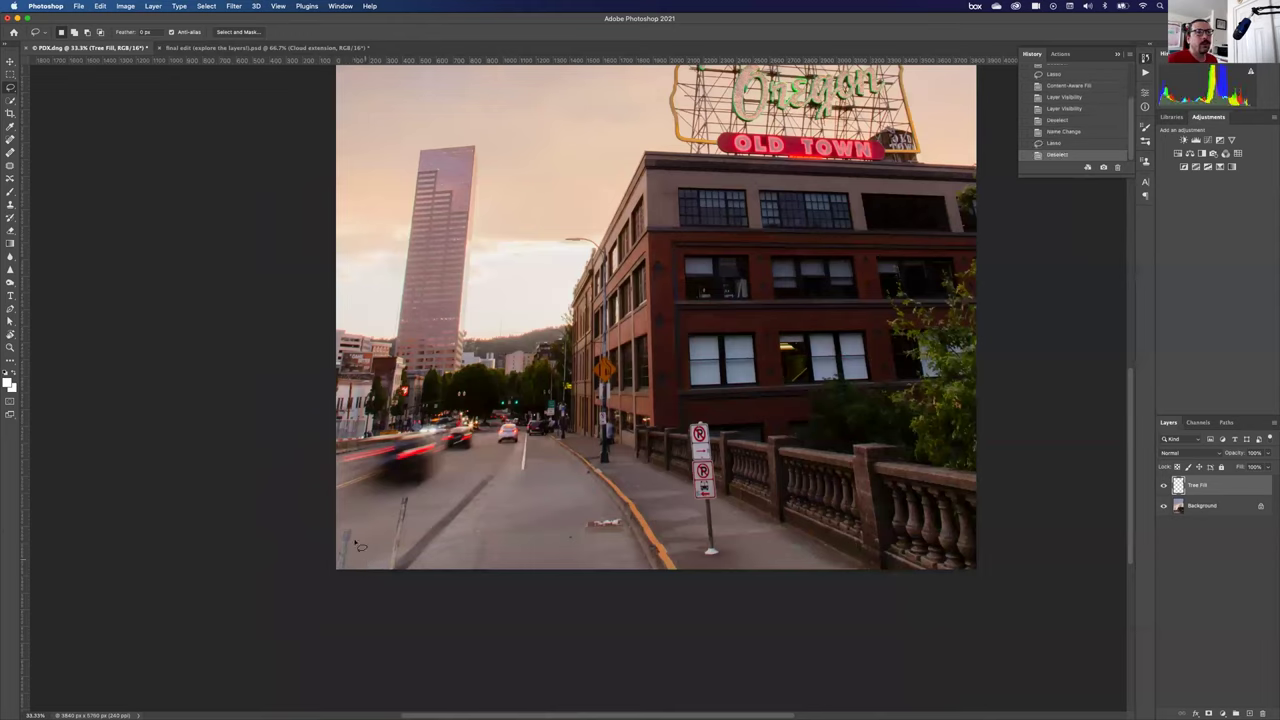
{"action": "mouse_move", "coordinate": [360, 530]}
{"action": "left_mouse_down"}
{"action": "mouse_move", "coordinate": [347, 591]}
{"action": "mouse_move", "coordinate": [308, 556]}
{"action": "left_mouse_up"}
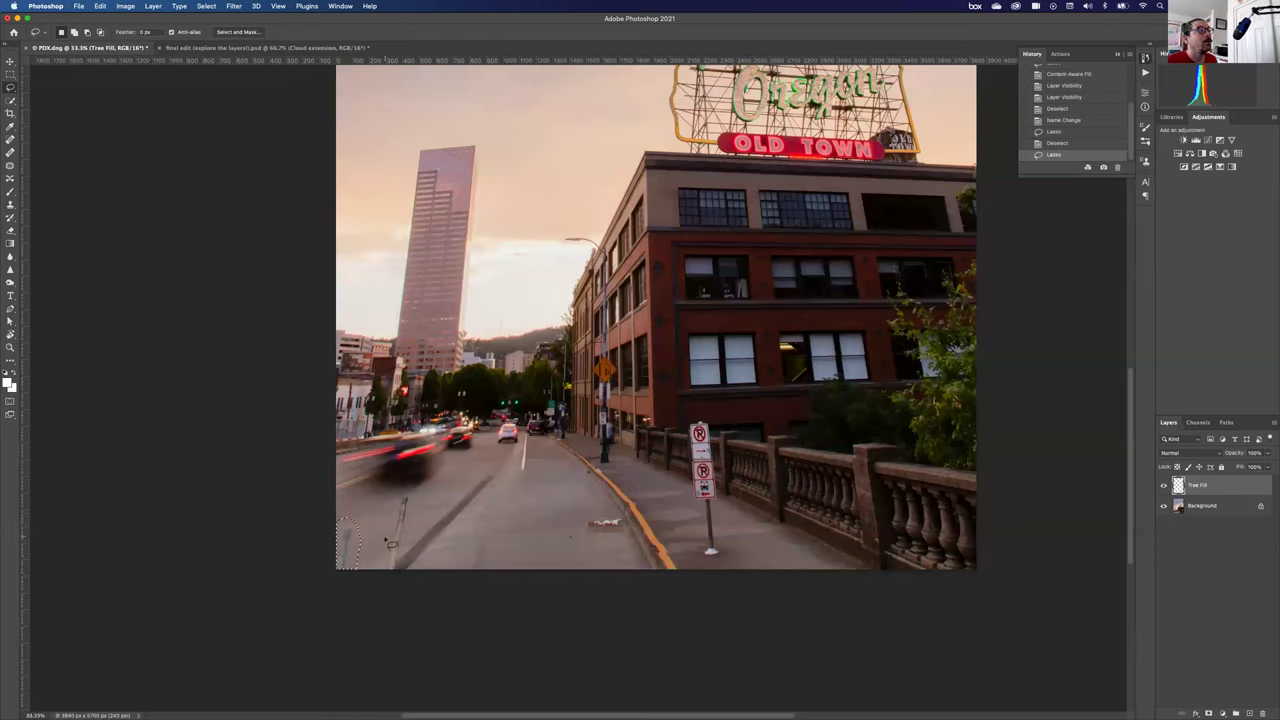
{"action": "mouse_move", "coordinate": [397, 521]}
{"action": "left_mouse_down"}
{"action": "mouse_move", "coordinate": [410, 497]}
{"action": "mouse_move", "coordinate": [420, 550]}
{"action": "mouse_move", "coordinate": [402, 582]}
{"action": "mouse_move", "coordinate": [394, 568]}
{"action": "left_mouse_up"}
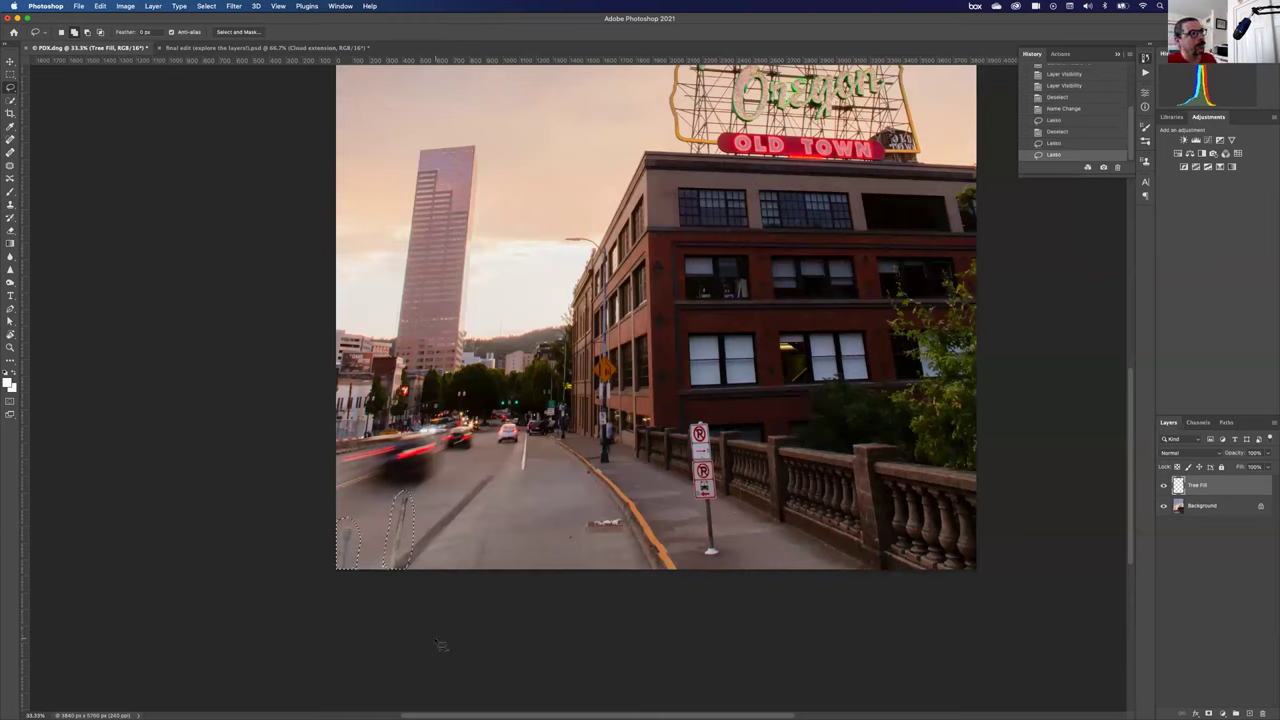
{"action": "mouse_move", "coordinate": [522, 520]}
{"action": "left_mouse_down"}
{"action": "mouse_move", "coordinate": [541, 556]}
{"action": "mouse_move", "coordinate": [516, 532]}
{"action": "left_mouse_up"}
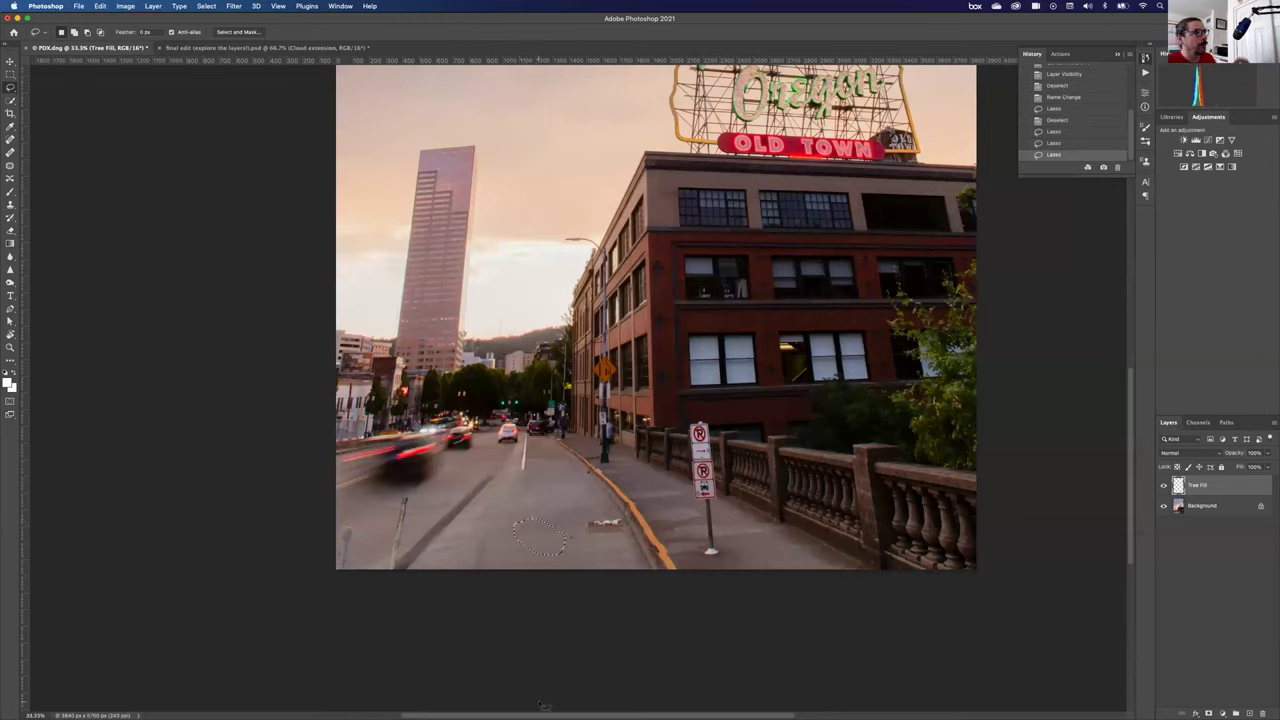
{"action": "key", "text": "super+z"}
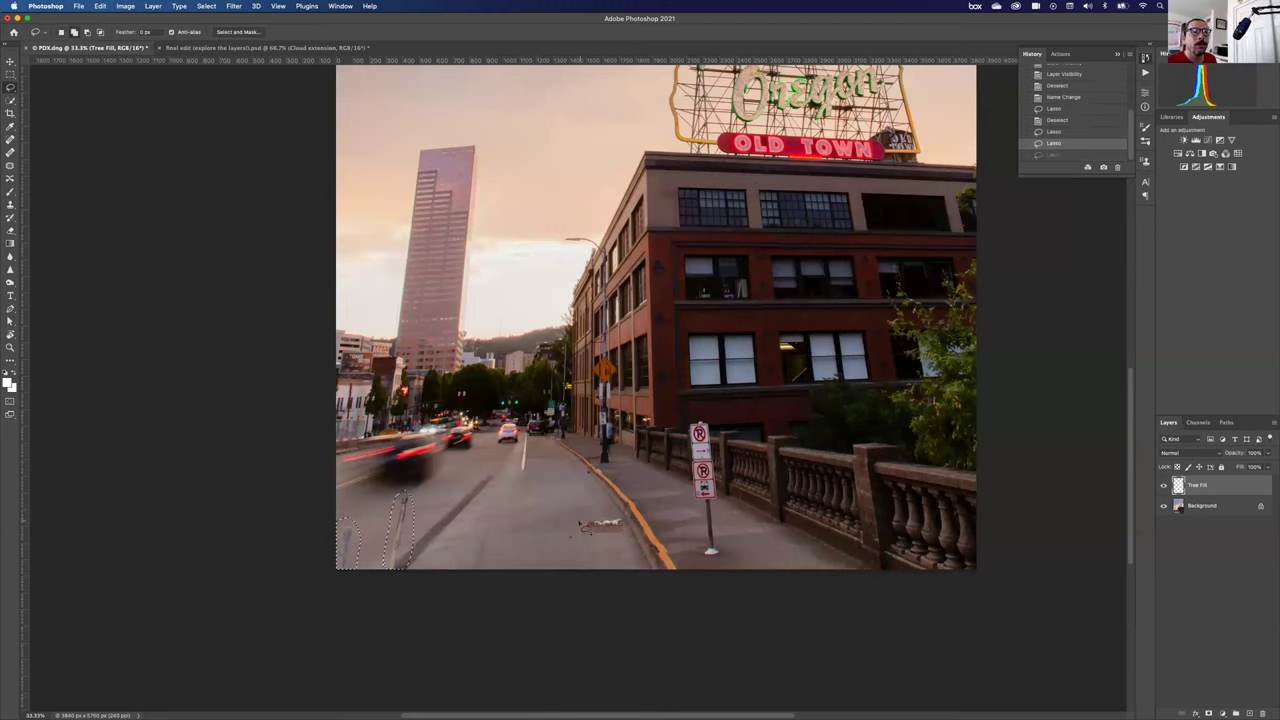
{"action": "mouse_move", "coordinate": [622, 518]}
{"action": "left_mouse_down"}
{"action": "mouse_move", "coordinate": [630, 541]}
{"action": "mouse_move", "coordinate": [568, 545]}
{"action": "mouse_move", "coordinate": [586, 522]}
{"action": "left_mouse_up"}
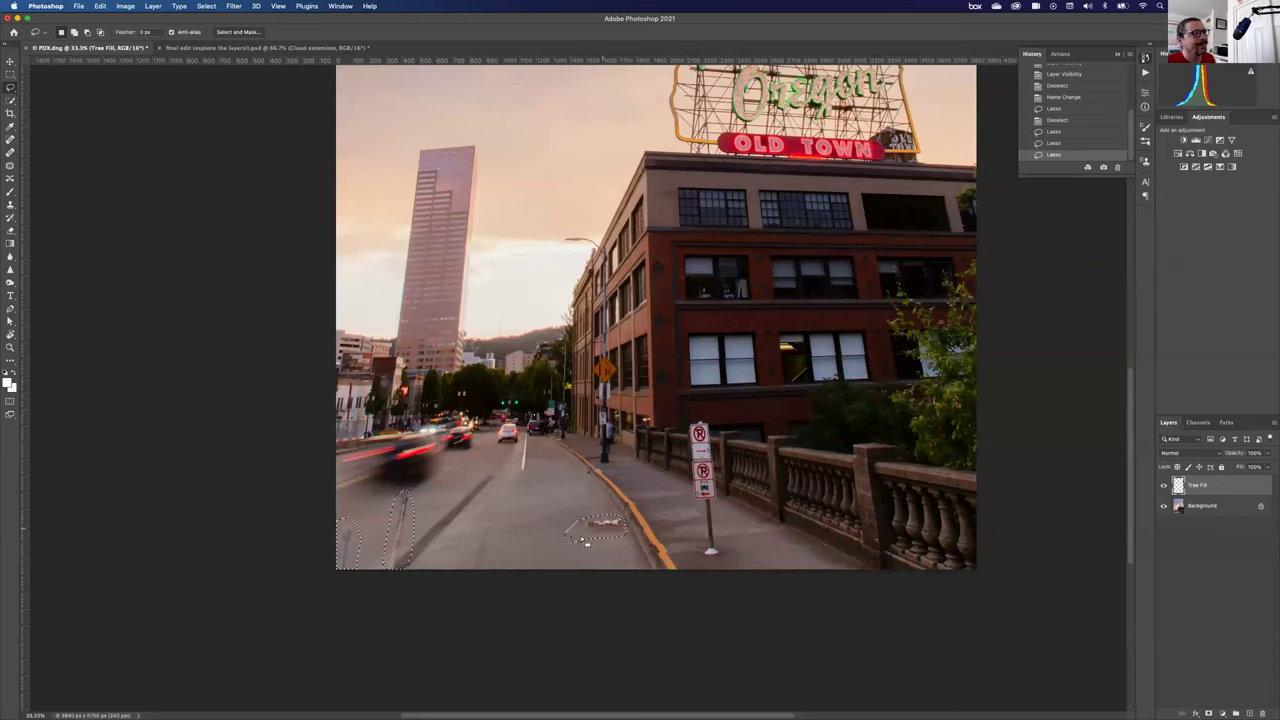
Make the Background layer, not Tree Fill, the active layer for the road fill.
{"action": "left_click", "coordinate": [100, 7]}
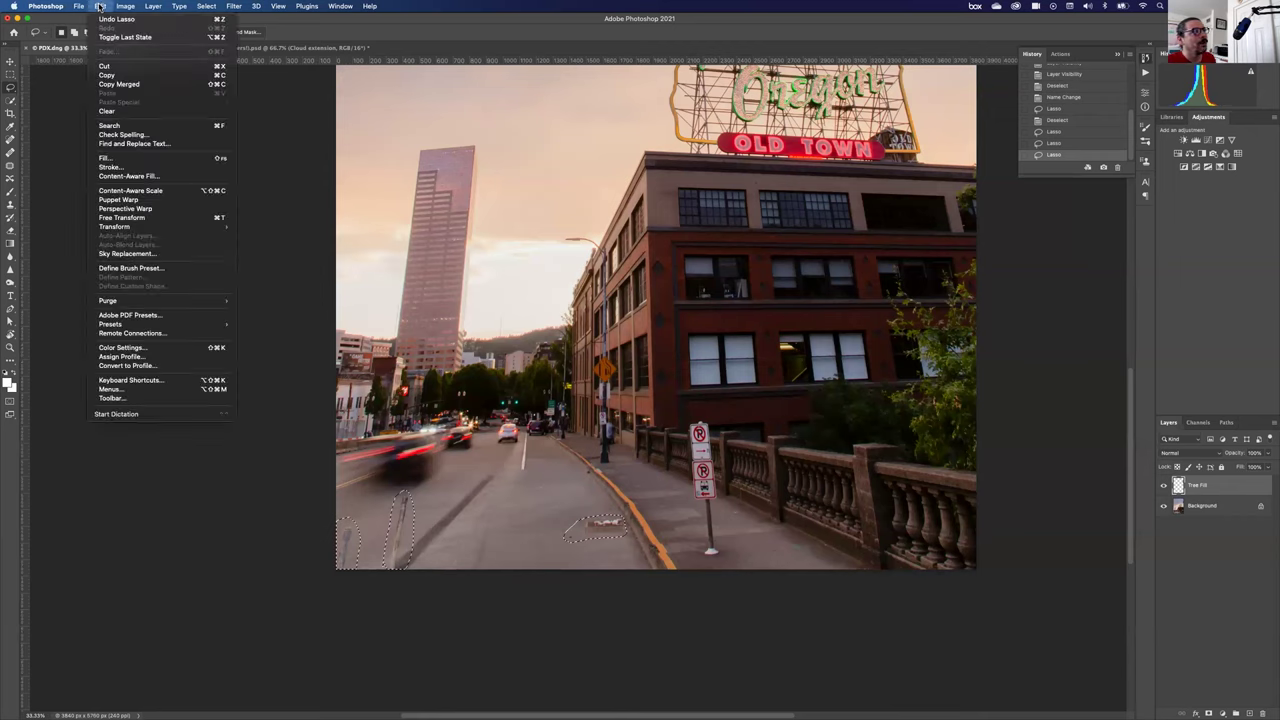
{"action": "left_click", "coordinate": [100, 7]}
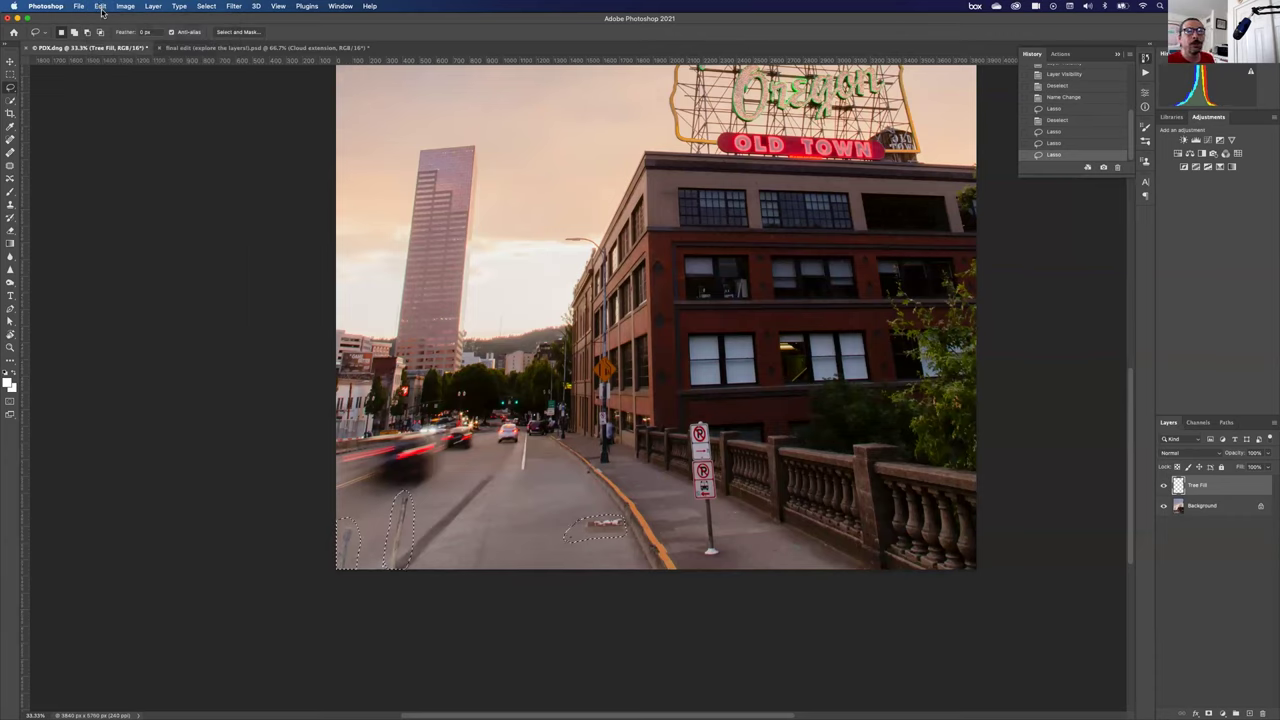
{"action": "left_click", "coordinate": [1190, 512]}
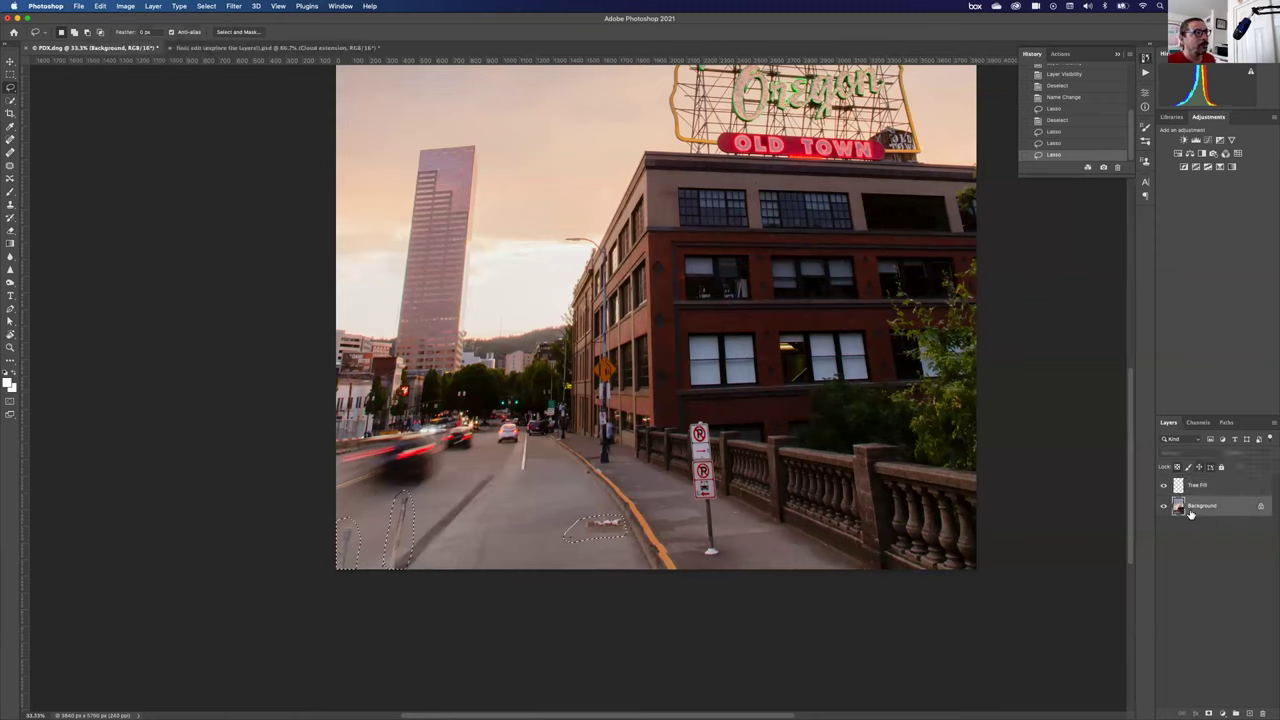
{"action": "left_click", "coordinate": [1199, 488]}
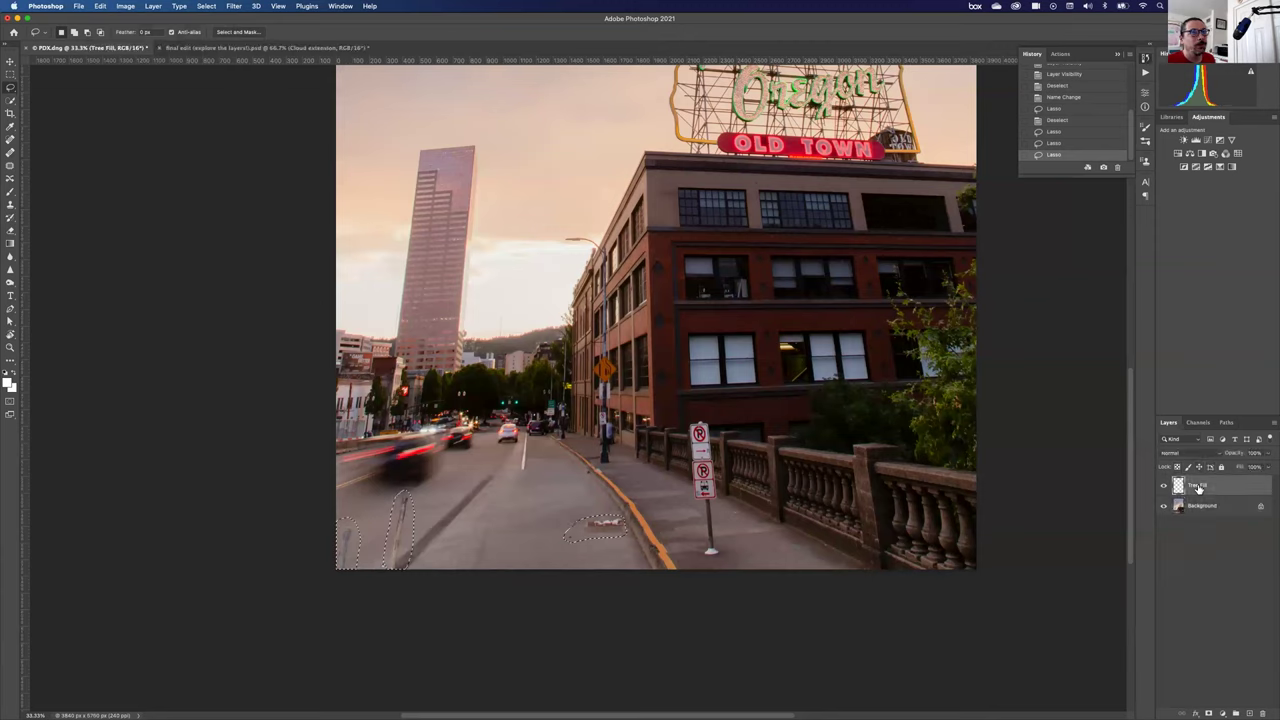
{"action": "left_click", "coordinate": [1206, 507]}
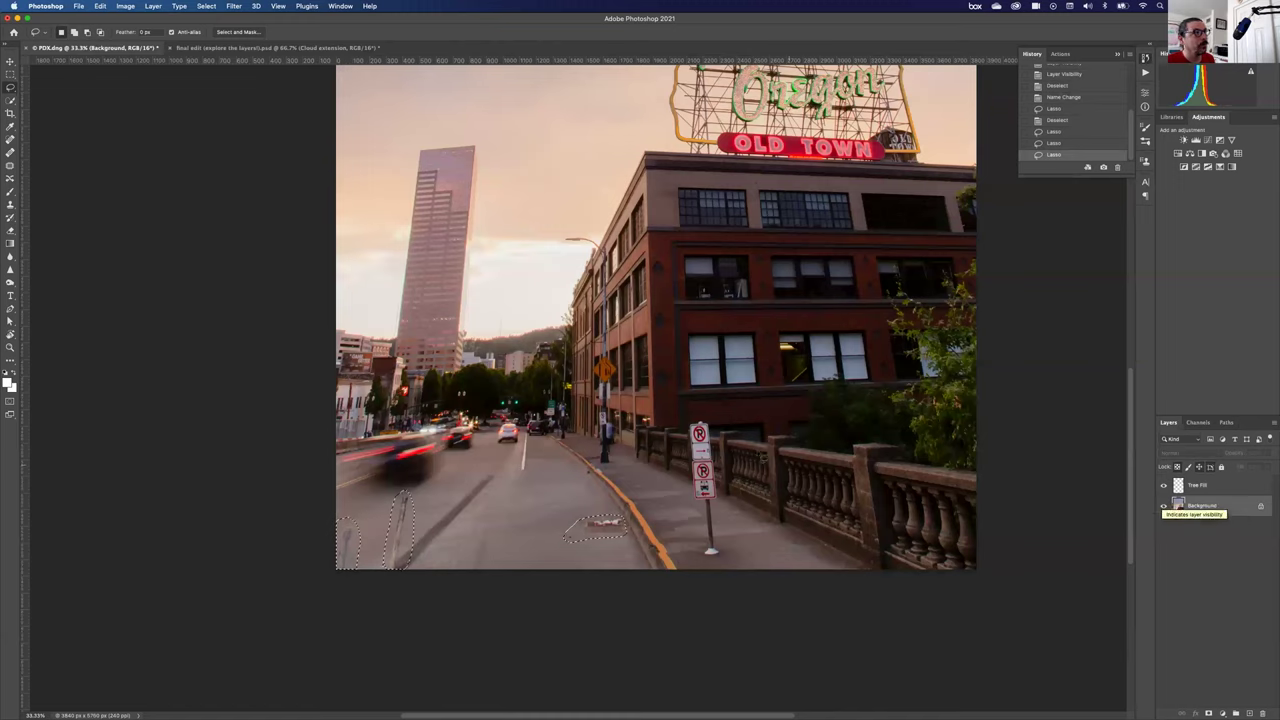
{"action": "left_click", "coordinate": [99, 6]}
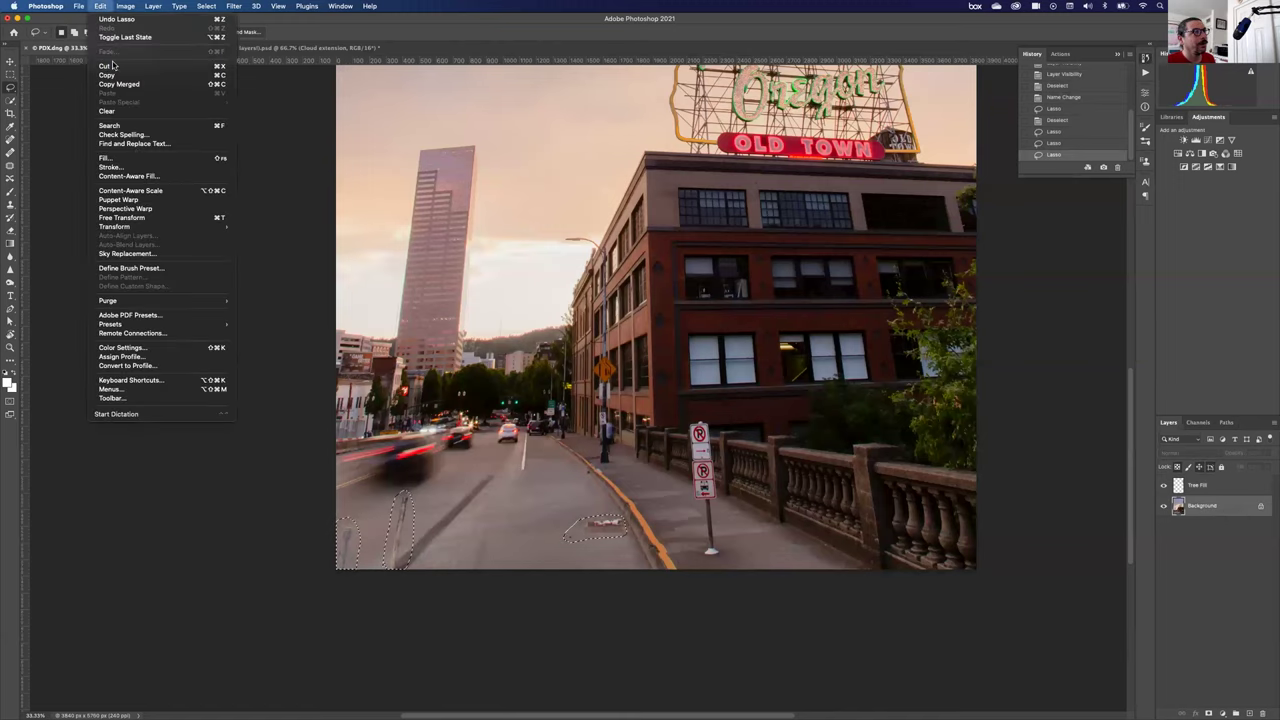
Open Content-Aware Fill for the road spots and brush the tower and trees out of sampling.
{"action": "left_click", "coordinate": [140, 176]}
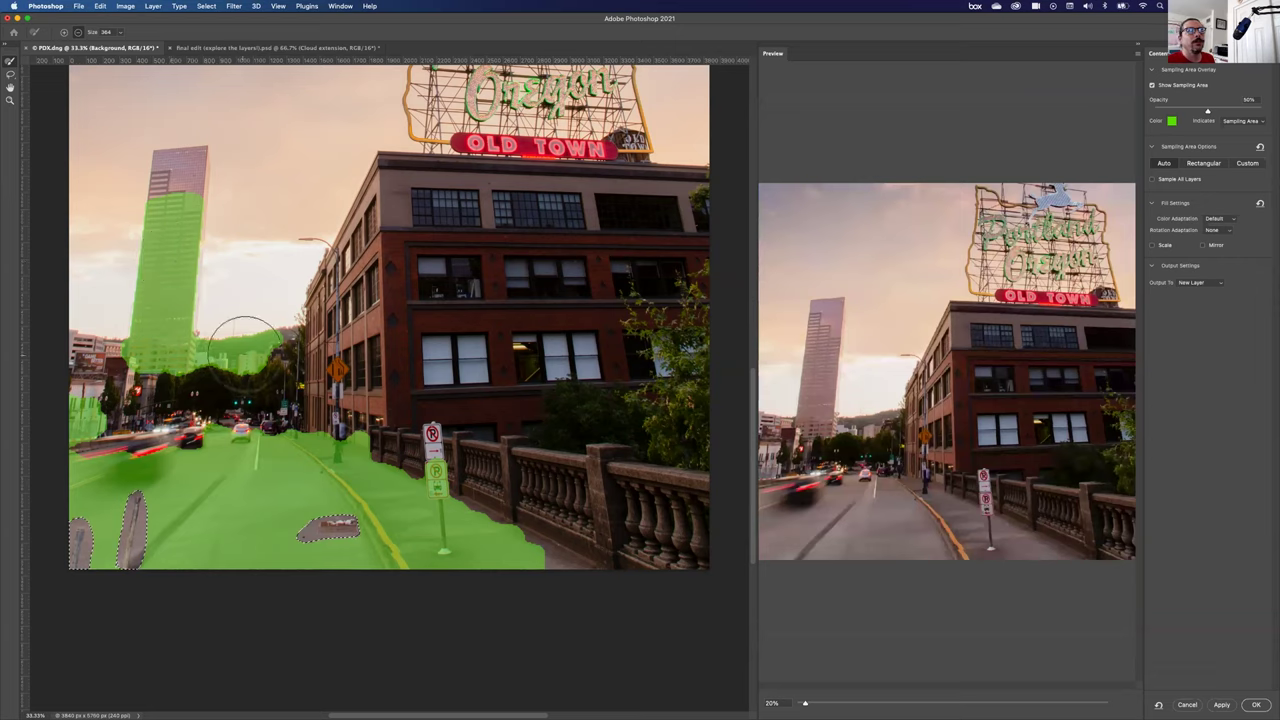
{"action": "mouse_move", "coordinate": [258, 348]}
{"action": "left_mouse_down"}
{"action": "mouse_move", "coordinate": [245, 378]}
{"action": "mouse_move", "coordinate": [150, 355]}
{"action": "mouse_move", "coordinate": [160, 172]}
{"action": "mouse_move", "coordinate": [192, 300]}
{"action": "left_mouse_up"}
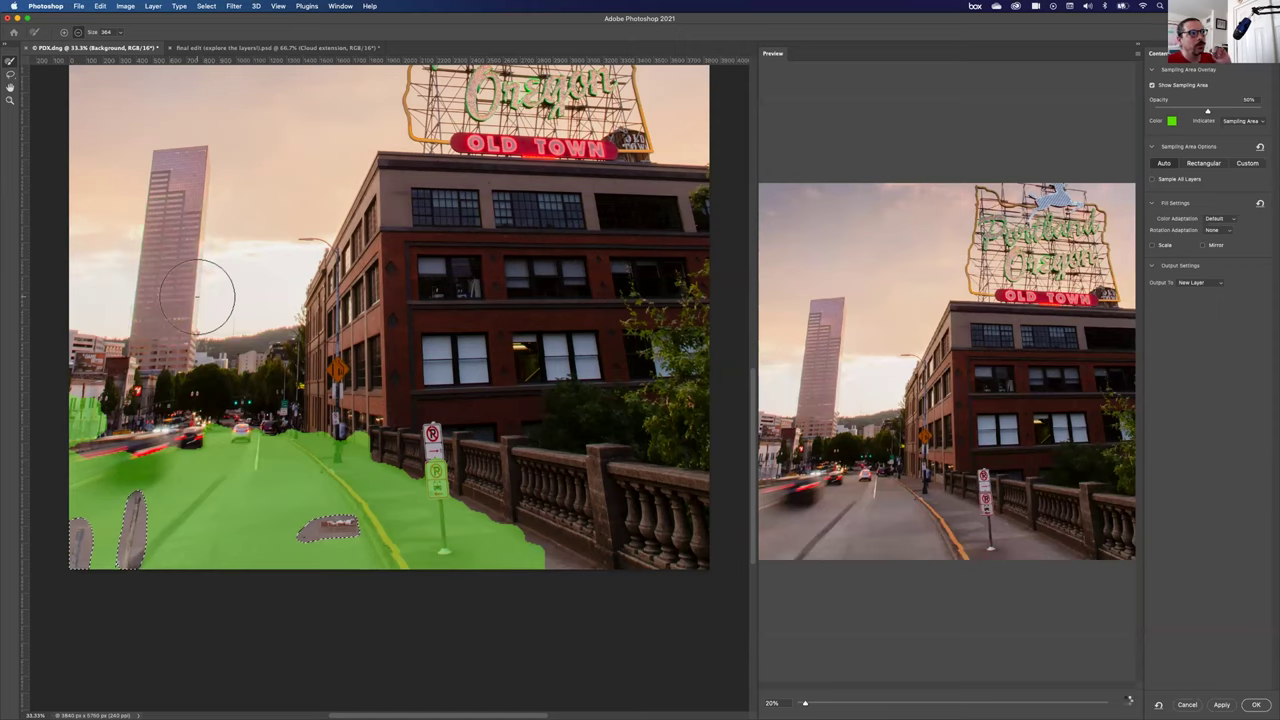
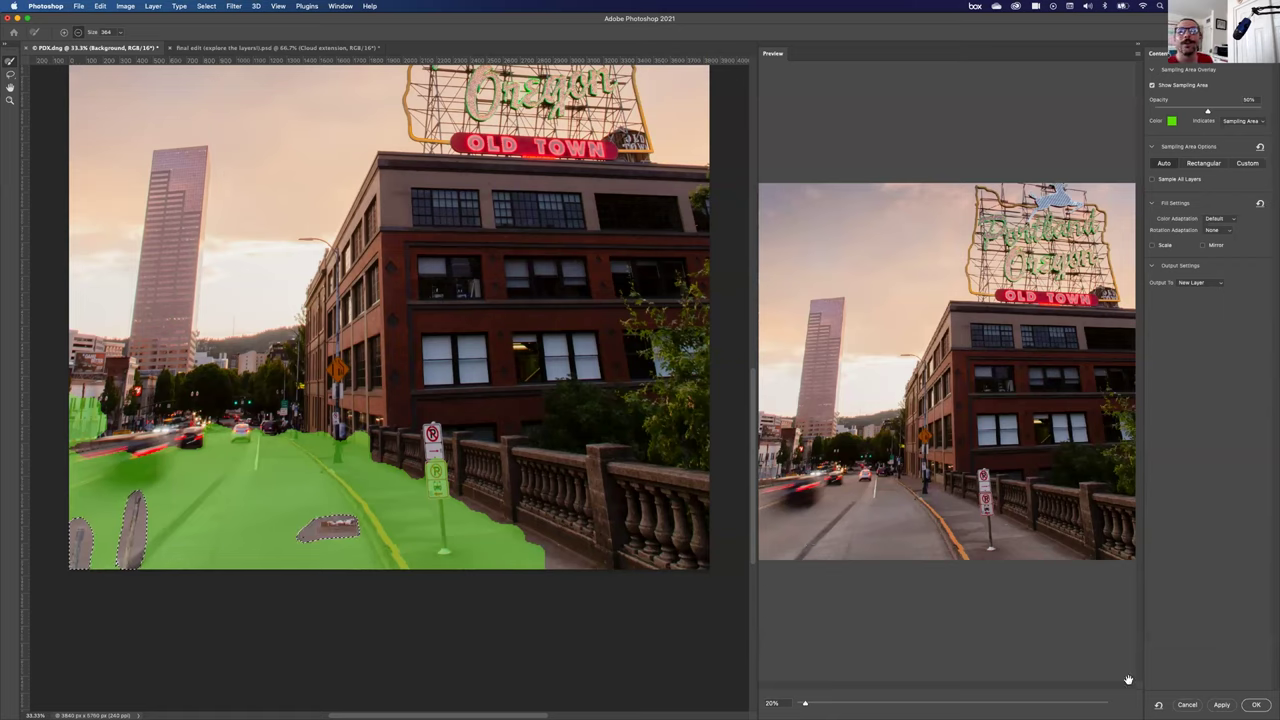
Apply the content-aware fill over the street posts, deselect, and name the layer 'posts & drain'.
{"action": "left_click", "coordinate": [1257, 705]}
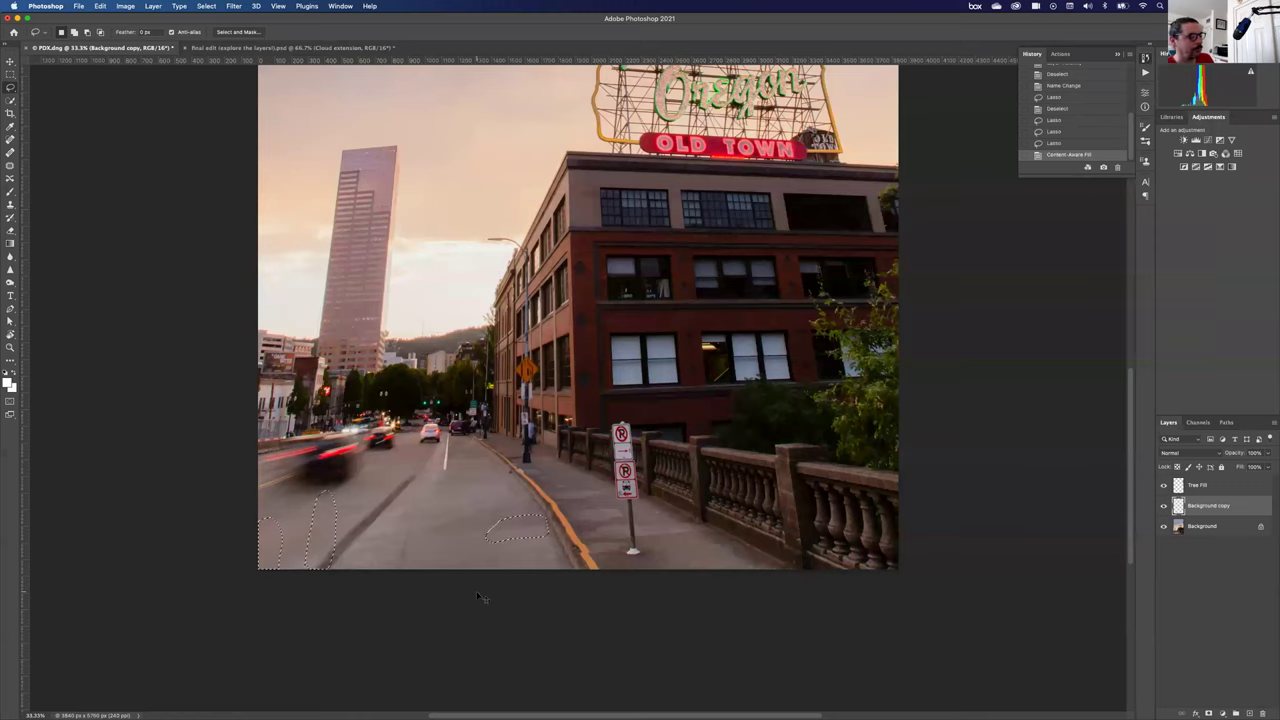
{"action": "key", "text": "super+d"}
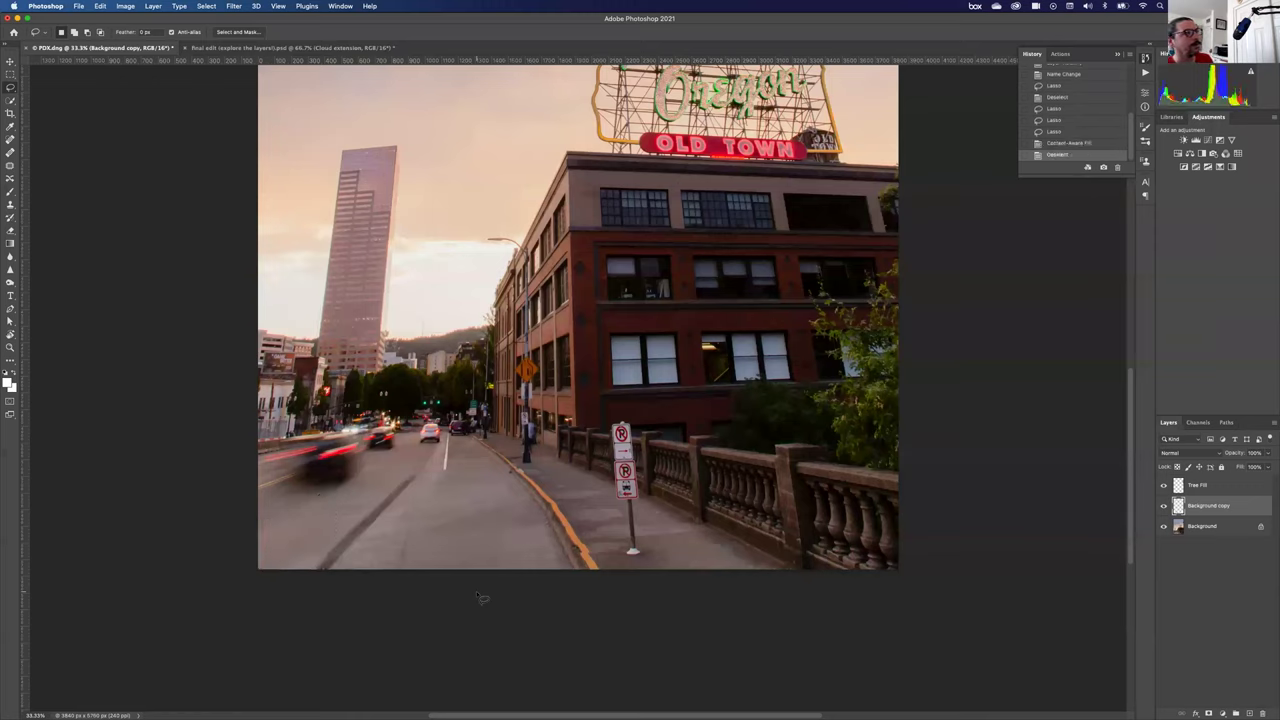
{"action": "double_click", "coordinate": [1210, 506]}
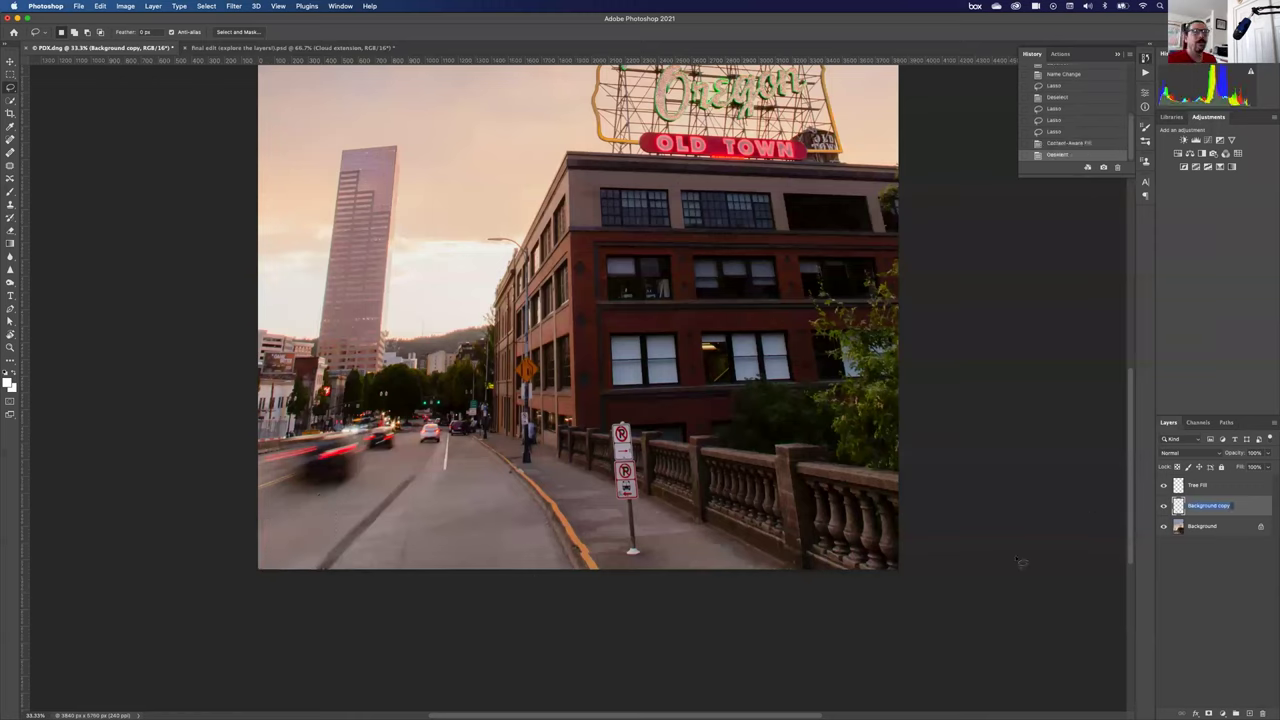
{"action": "type", "text": "poste"}
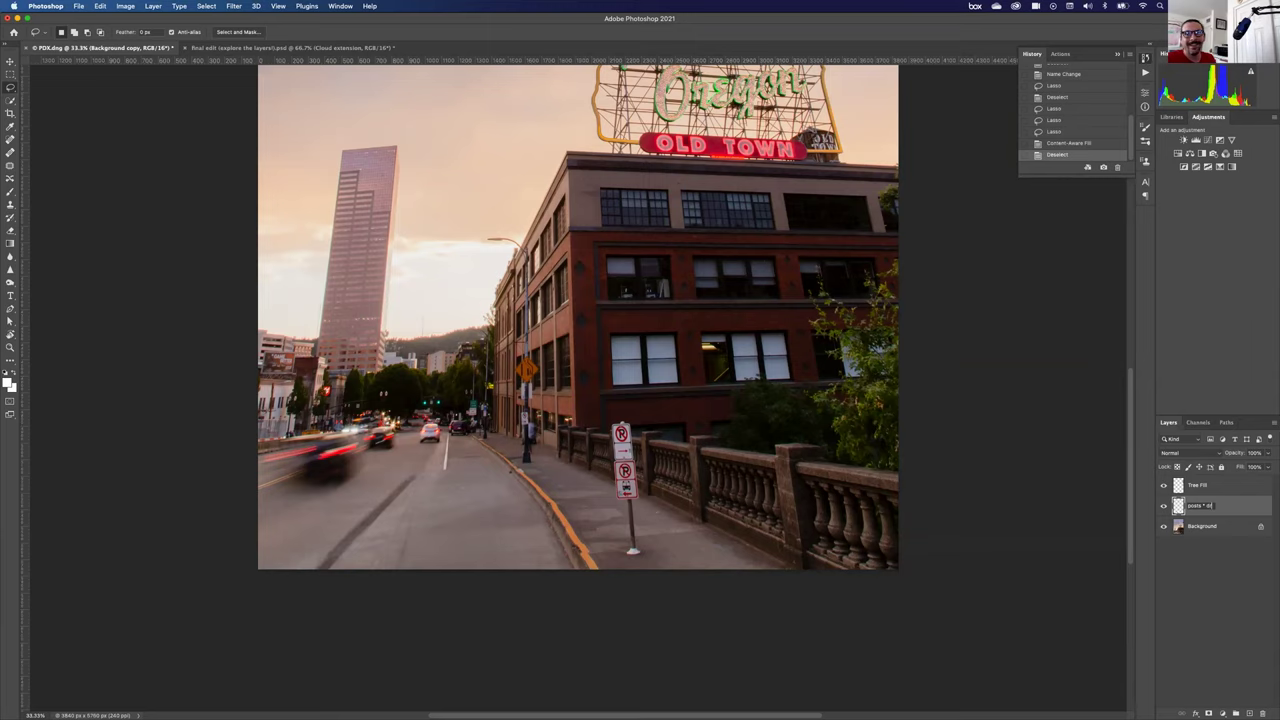
{"action": "type", "text": "& drain"}
{"action": "key", "text": "Return"}
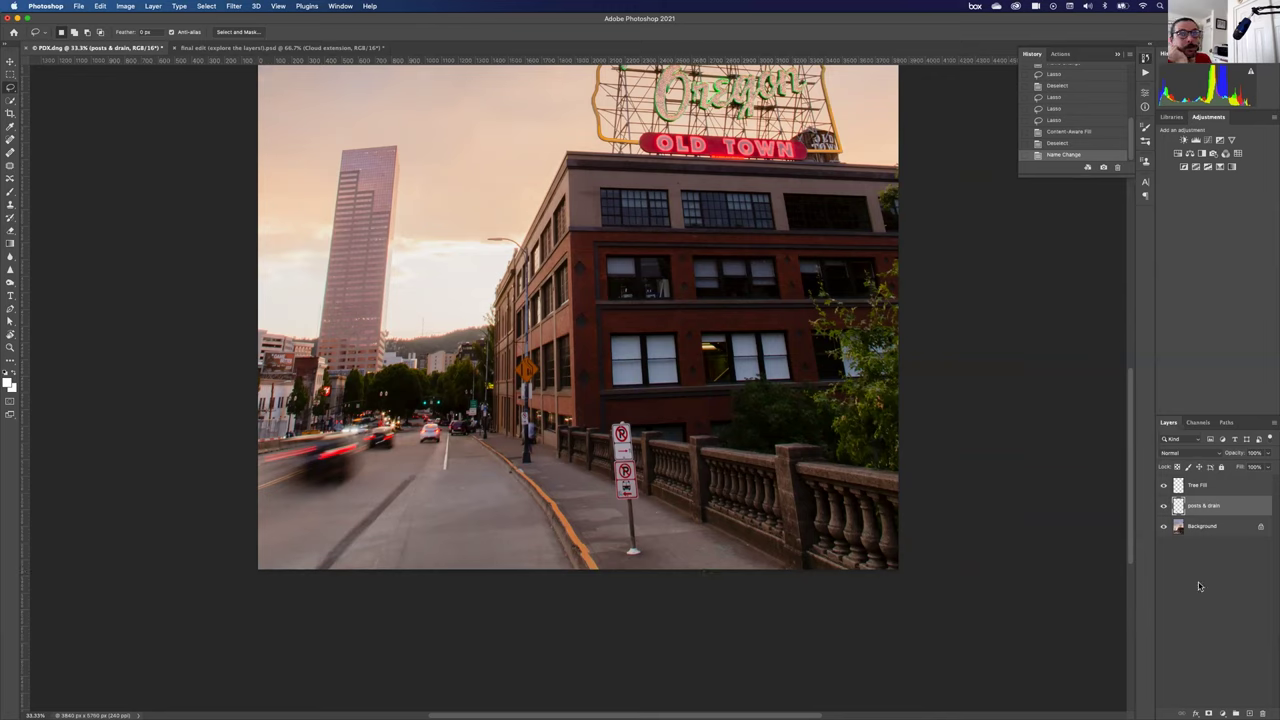
{"action": "left_click", "coordinate": [1204, 530]}
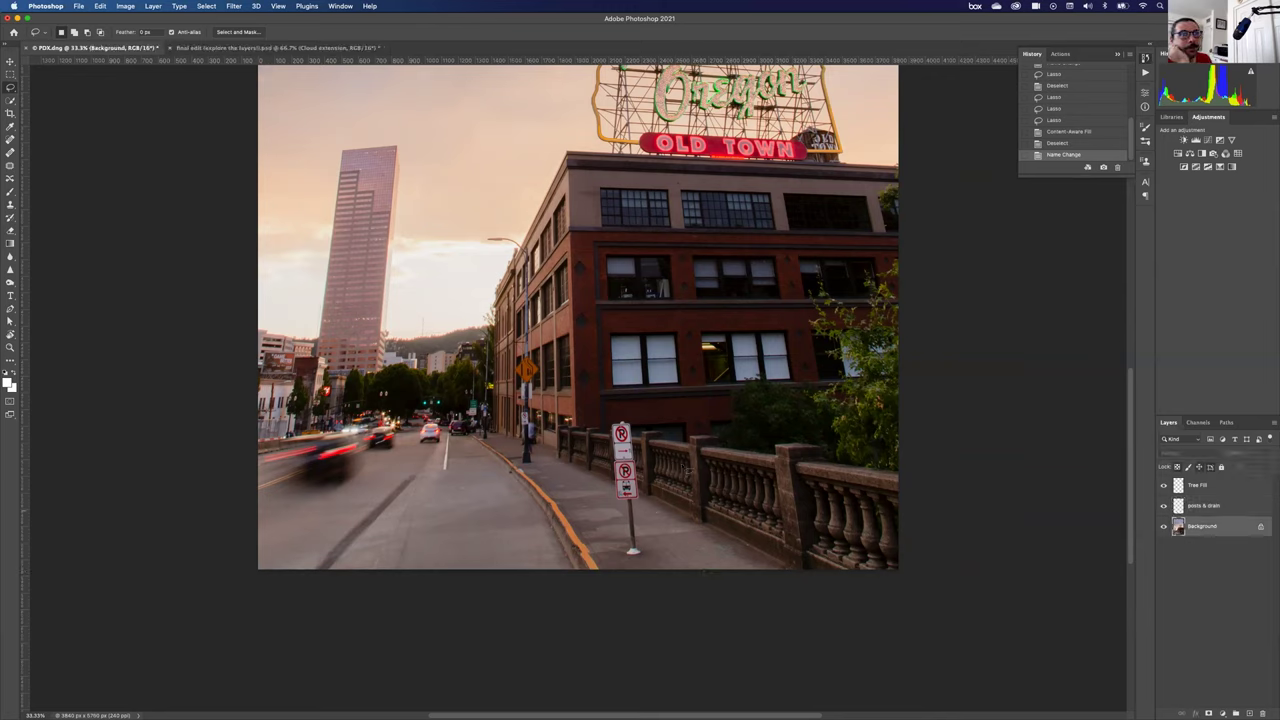
Lasso the no-parking sign and start Edit > Content-Aware Fill on it.
{"action": "mouse_move", "coordinate": [621, 421]}
{"action": "left_mouse_down"}
{"action": "mouse_move", "coordinate": [610, 443]}
{"action": "mouse_move", "coordinate": [619, 512]}
{"action": "mouse_move", "coordinate": [640, 572]}
{"action": "mouse_move", "coordinate": [657, 574]}
{"action": "mouse_move", "coordinate": [650, 468]}
{"action": "mouse_move", "coordinate": [620, 418]}
{"action": "left_mouse_up"}
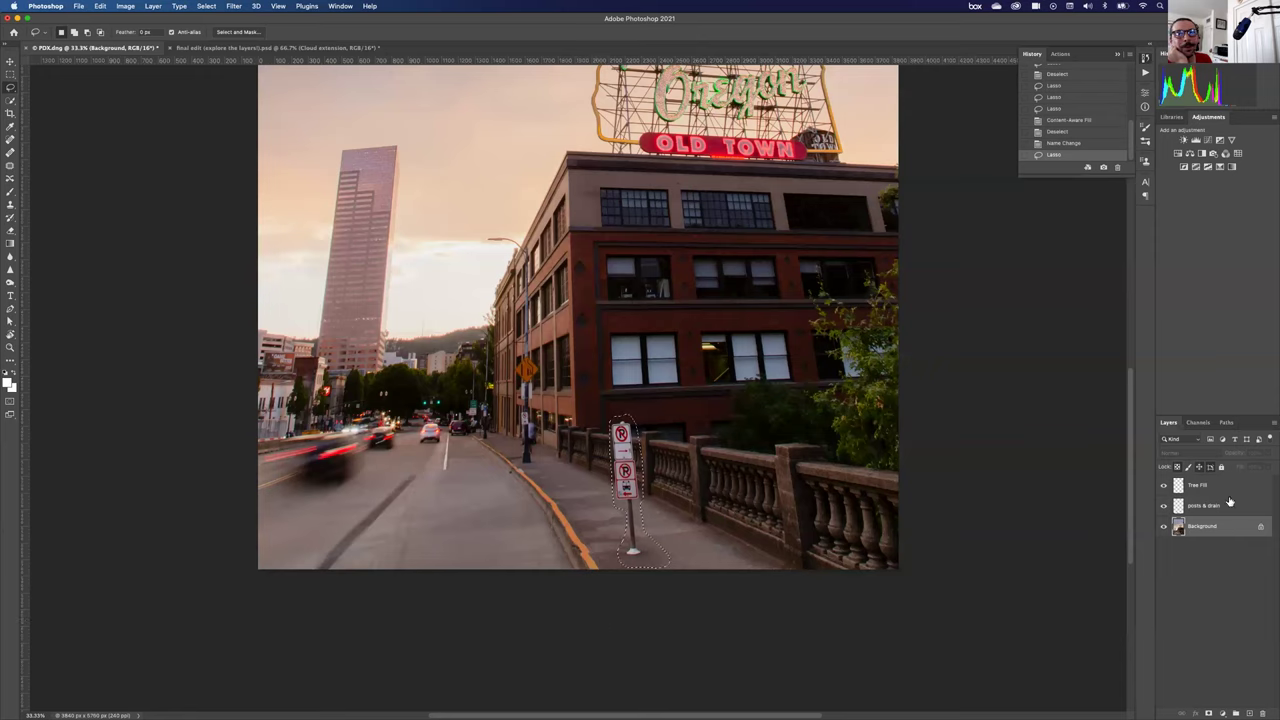
{"action": "left_click", "coordinate": [100, 6]}
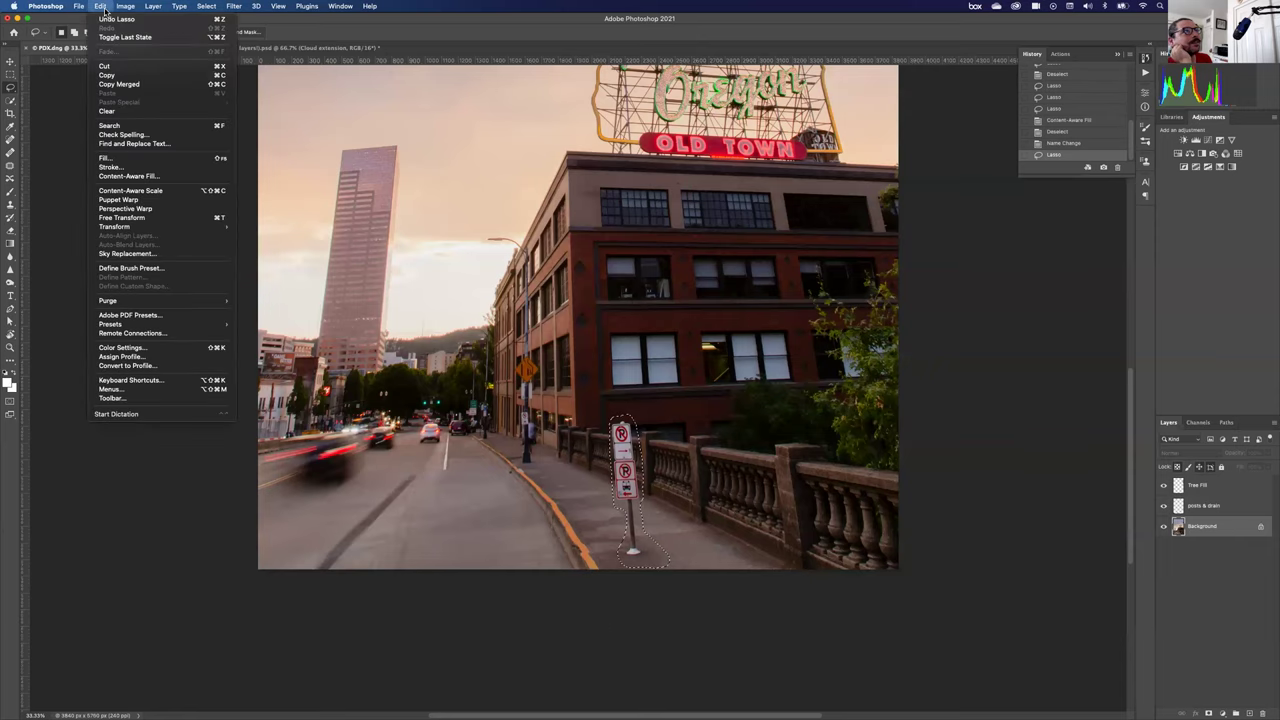
{"action": "left_click", "coordinate": [128, 176]}
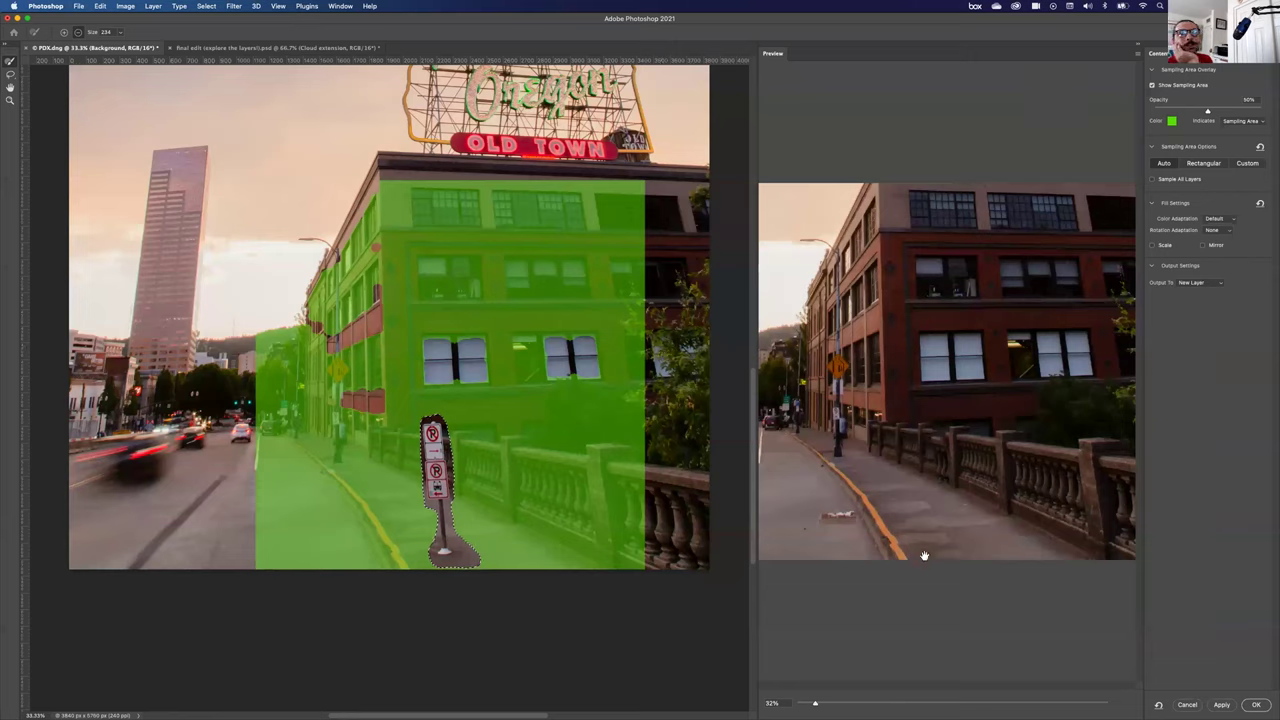
Trim the street and trees from the sampling area, add the area above the railing, and apply the fill.
{"action": "left_click", "coordinate": [10, 75]}
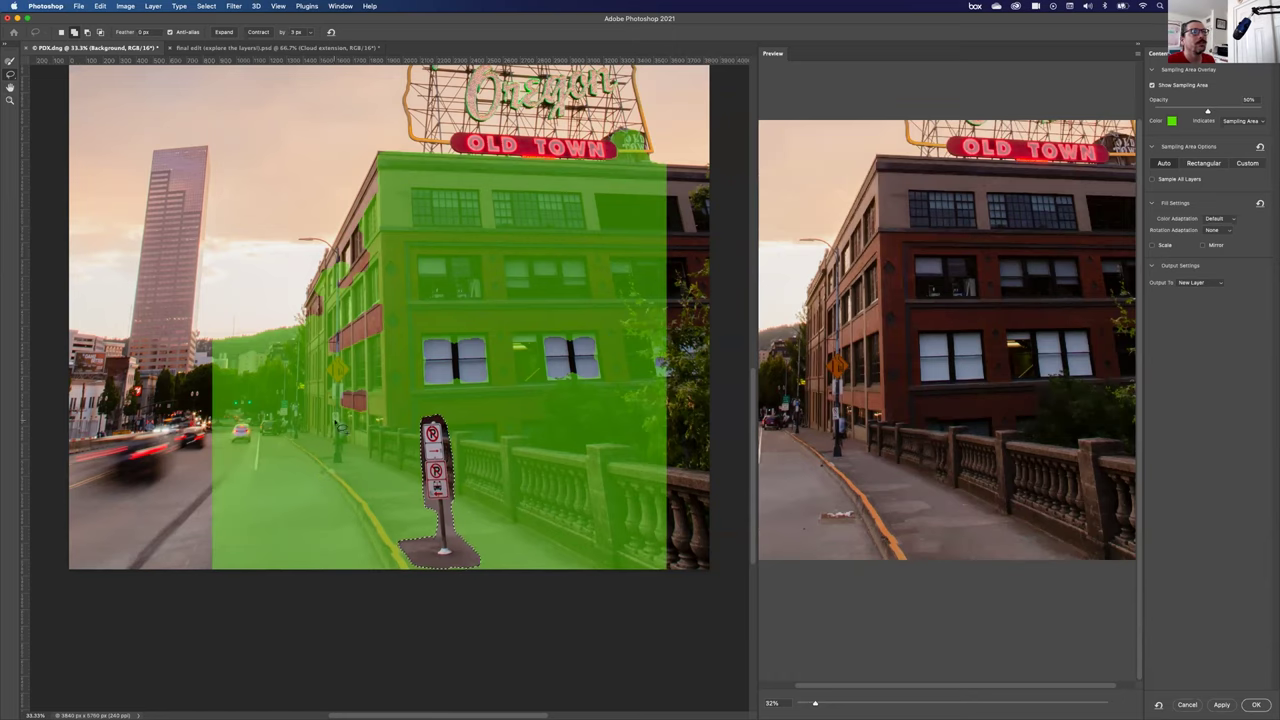
{"action": "left_click", "coordinate": [10, 61]}
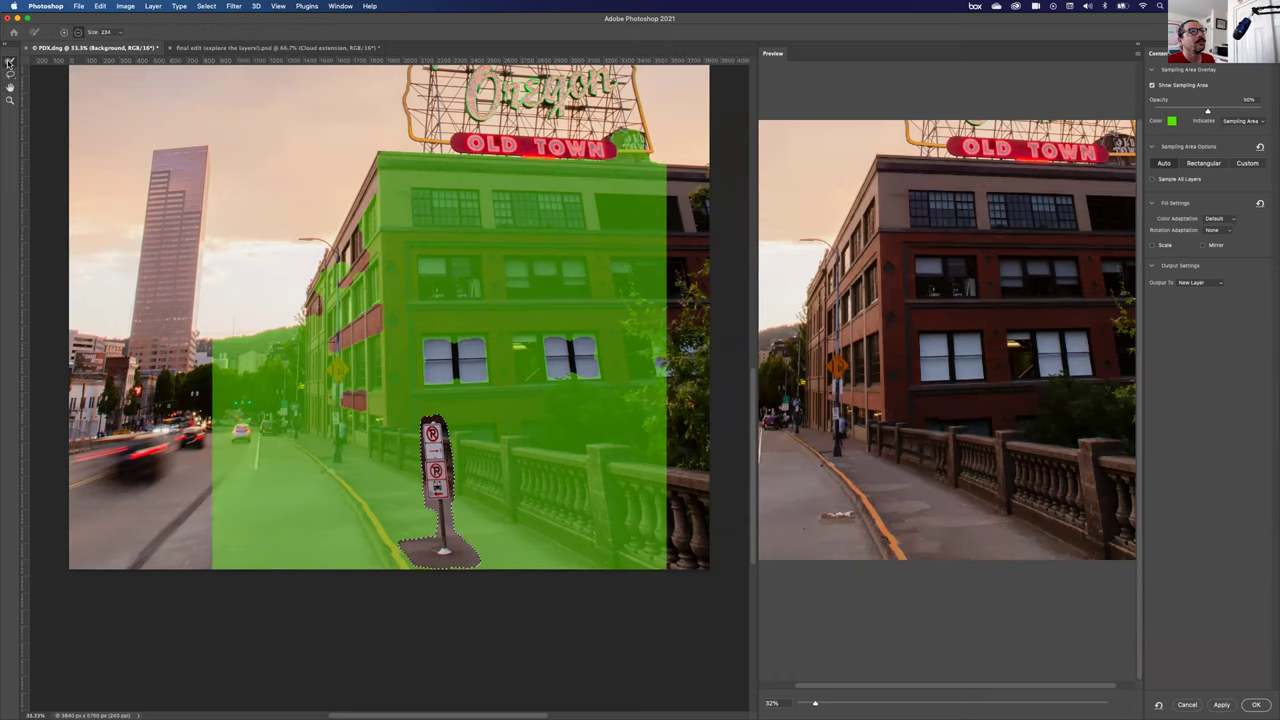
{"action": "scroll", "coordinate": [228, 360], "scroll_direction": "down", "scroll_amount": 2}
{"action": "mouse_move", "coordinate": [228, 360]}
{"action": "left_mouse_down"}
{"action": "mouse_move", "coordinate": [285, 290]}
{"action": "mouse_move", "coordinate": [293, 330]}
{"action": "mouse_move", "coordinate": [212, 352]}
{"action": "mouse_move", "coordinate": [286, 358]}
{"action": "mouse_move", "coordinate": [222, 385]}
{"action": "mouse_move", "coordinate": [313, 357]}
{"action": "mouse_move", "coordinate": [225, 330]}
{"action": "mouse_move", "coordinate": [298, 305]}
{"action": "mouse_move", "coordinate": [338, 328]}
{"action": "mouse_move", "coordinate": [334, 368]}
{"action": "mouse_move", "coordinate": [385, 335]}
{"action": "mouse_move", "coordinate": [372, 165]}
{"action": "mouse_move", "coordinate": [335, 325]}
{"action": "mouse_move", "coordinate": [360, 325]}
{"action": "mouse_move", "coordinate": [400, 265]}
{"action": "mouse_move", "coordinate": [540, 250]}
{"action": "mouse_move", "coordinate": [638, 258]}
{"action": "mouse_move", "coordinate": [398, 272]}
{"action": "mouse_move", "coordinate": [548, 275]}
{"action": "mouse_move", "coordinate": [695, 305]}
{"action": "mouse_move", "coordinate": [398, 305]}
{"action": "mouse_move", "coordinate": [515, 320]}
{"action": "mouse_move", "coordinate": [680, 315]}
{"action": "mouse_move", "coordinate": [465, 320]}
{"action": "mouse_move", "coordinate": [395, 205]}
{"action": "mouse_move", "coordinate": [680, 185]}
{"action": "mouse_move", "coordinate": [392, 245]}
{"action": "mouse_move", "coordinate": [528, 180]}
{"action": "mouse_move", "coordinate": [693, 165]}
{"action": "mouse_move", "coordinate": [545, 125]}
{"action": "mouse_move", "coordinate": [655, 90]}
{"action": "mouse_move", "coordinate": [573, 120]}
{"action": "mouse_move", "coordinate": [398, 149]}
{"action": "mouse_move", "coordinate": [408, 130]}
{"action": "mouse_move", "coordinate": [522, 125]}
{"action": "mouse_move", "coordinate": [657, 143]}
{"action": "mouse_move", "coordinate": [691, 366]}
{"action": "mouse_move", "coordinate": [411, 340]}
{"action": "mouse_move", "coordinate": [690, 397]}
{"action": "mouse_move", "coordinate": [603, 382]}
{"action": "mouse_move", "coordinate": [688, 340]}
{"action": "mouse_move", "coordinate": [633, 357]}
{"action": "mouse_move", "coordinate": [678, 395]}
{"action": "mouse_move", "coordinate": [423, 346]}
{"action": "mouse_move", "coordinate": [407, 355]}
{"action": "mouse_move", "coordinate": [450, 355]}
{"action": "mouse_move", "coordinate": [265, 375]}
{"action": "mouse_move", "coordinate": [340, 391]}
{"action": "left_mouse_up"}
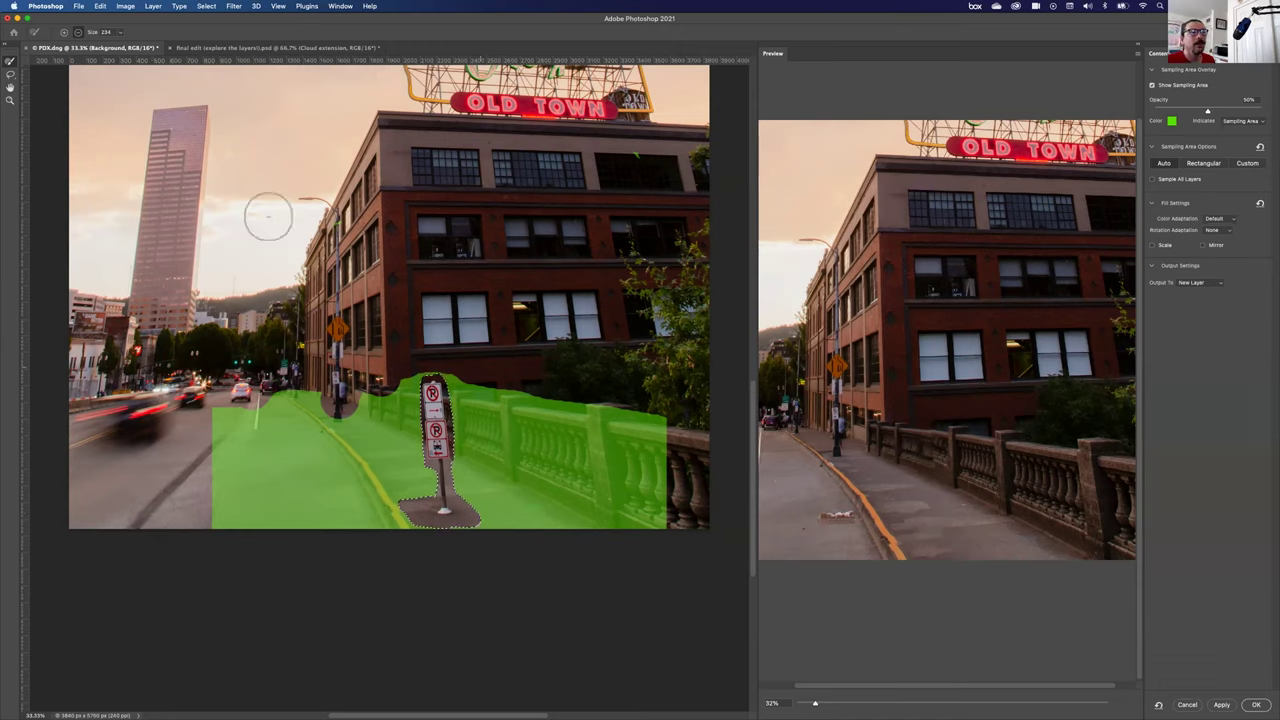
{"action": "key", "text": "bracketleft"}
{"action": "key", "text": "bracketleft"}
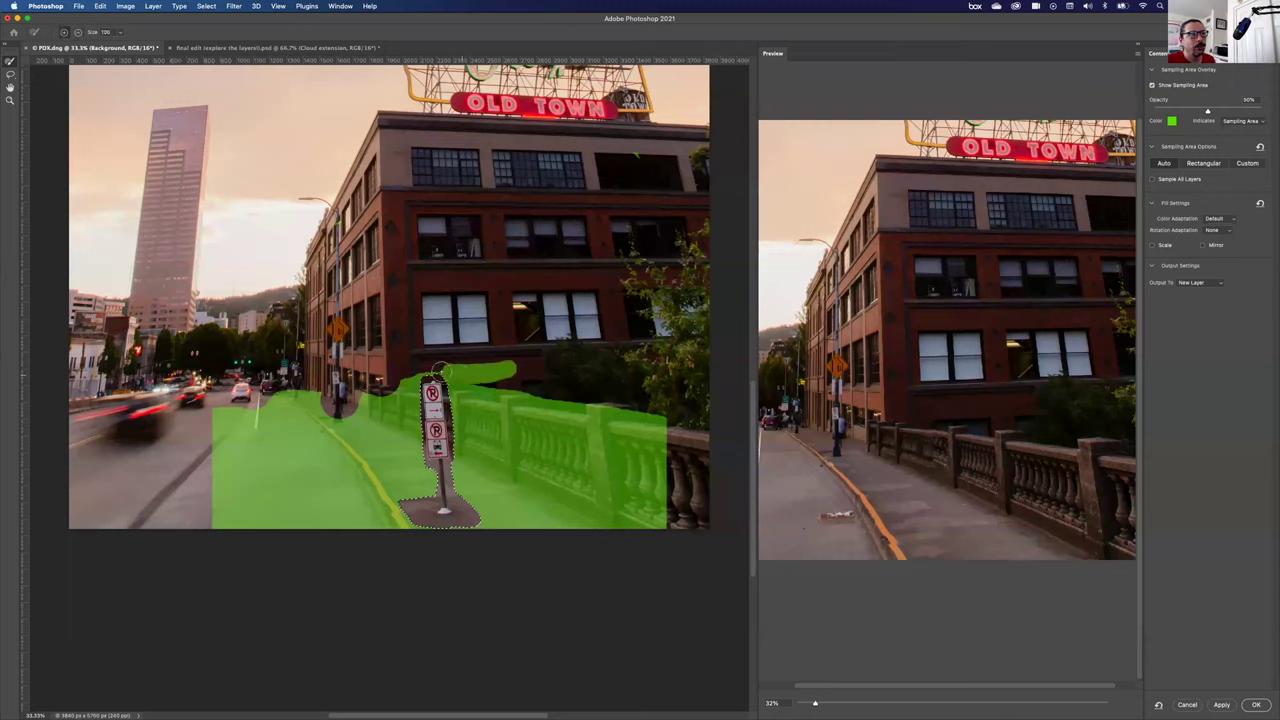
{"action": "mouse_move", "coordinate": [518, 361]}
{"action": "left_mouse_down"}
{"action": "mouse_move", "coordinate": [526, 380]}
{"action": "mouse_move", "coordinate": [481, 384]}
{"action": "left_mouse_up"}
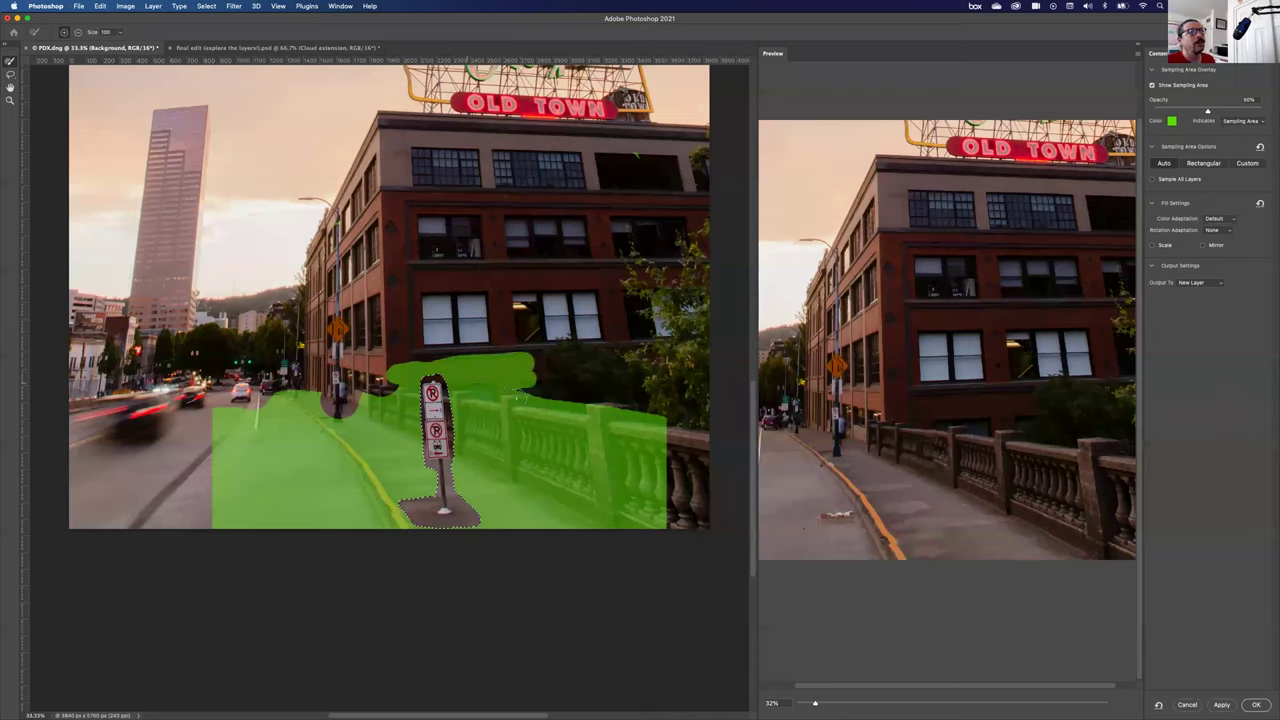
{"action": "left_click", "coordinate": [1128, 702]}
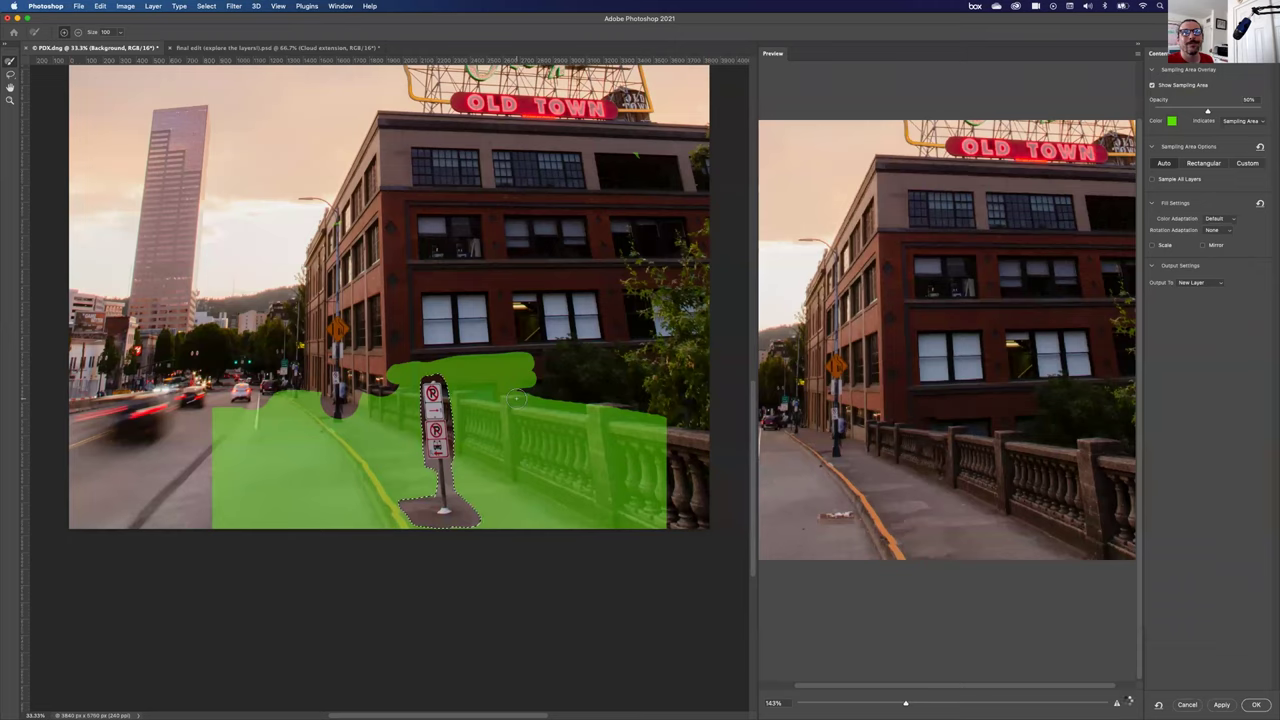
{"action": "left_click", "coordinate": [1126, 701]}
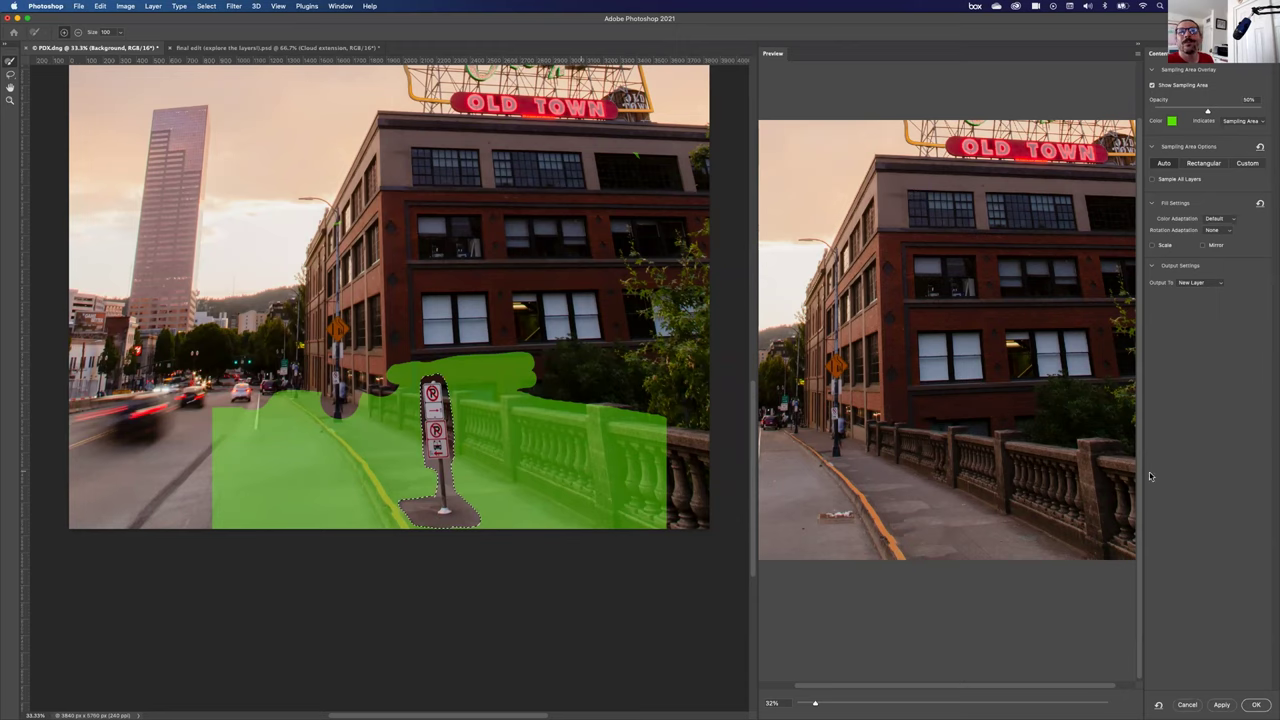
{"action": "key", "text": "Return"}
Deselect and rename the sign-removal layer to 'parking sign'.
{"action": "key", "text": "ctrl+d"}
{"action": "double_click", "coordinate": [1206, 526]}
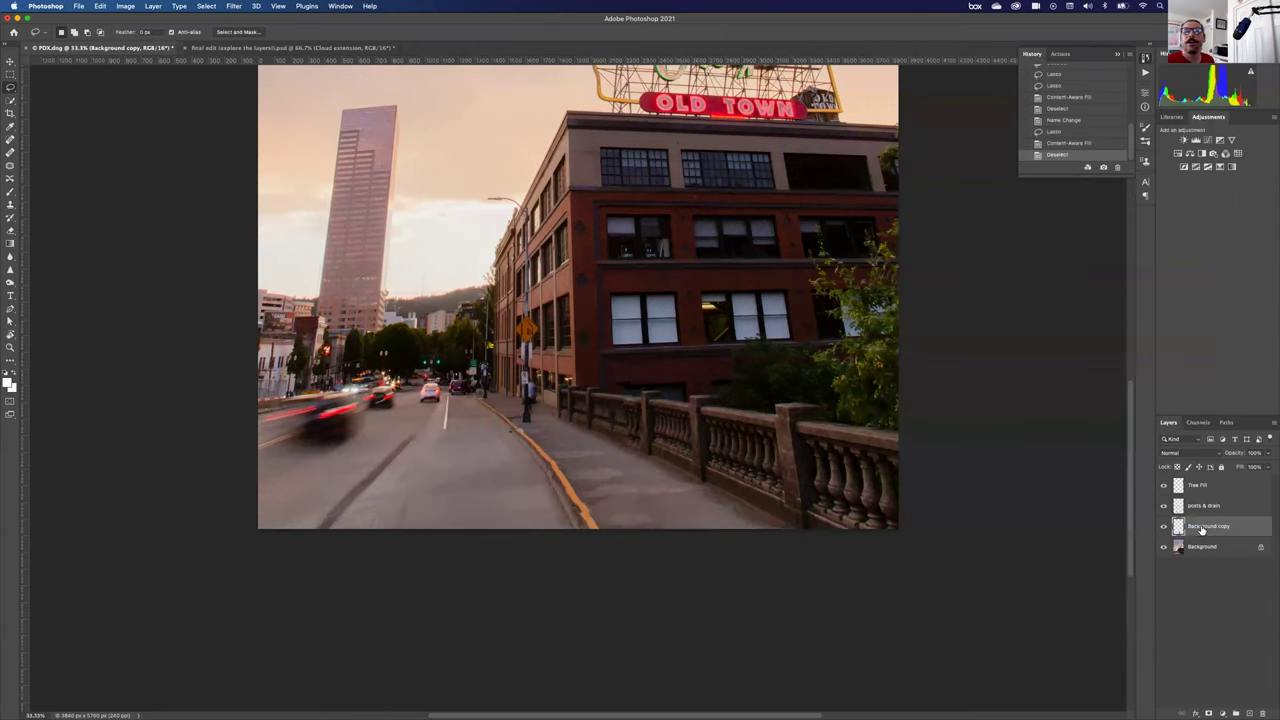
{"action": "type", "text": "pav"}
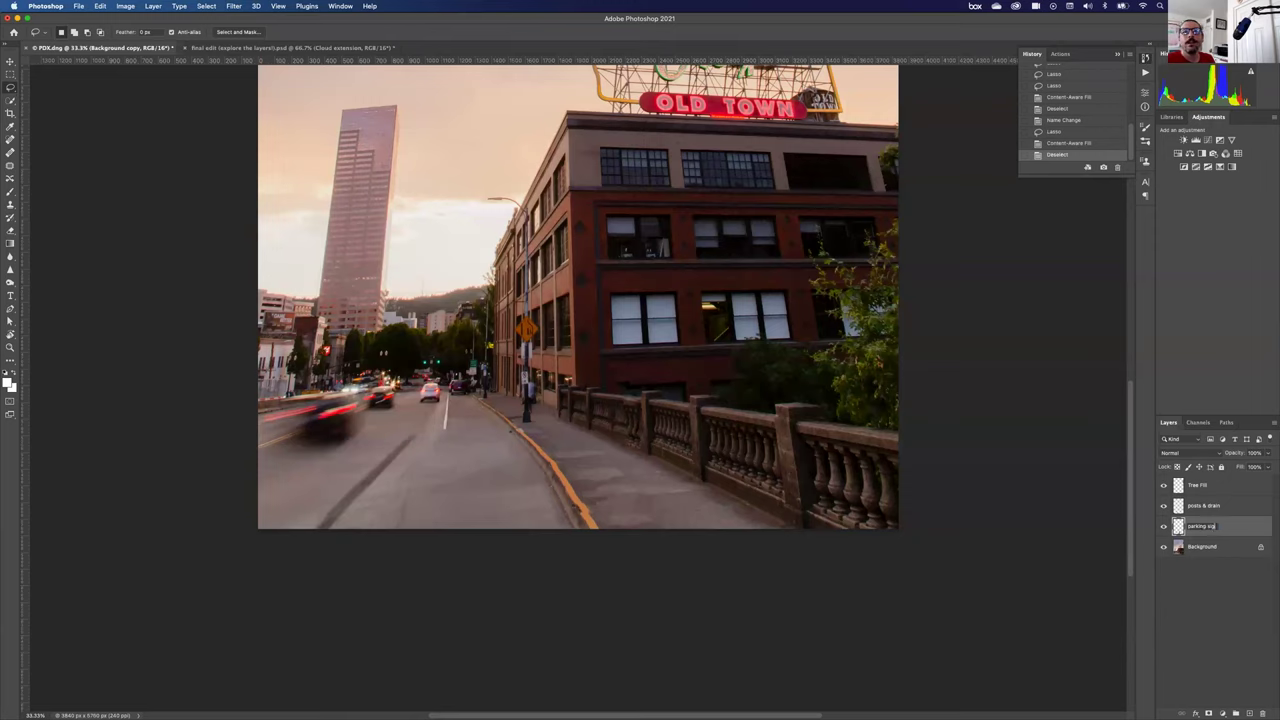
{"action": "type", "text": "king sign"}
{"action": "key", "text": "Return"}
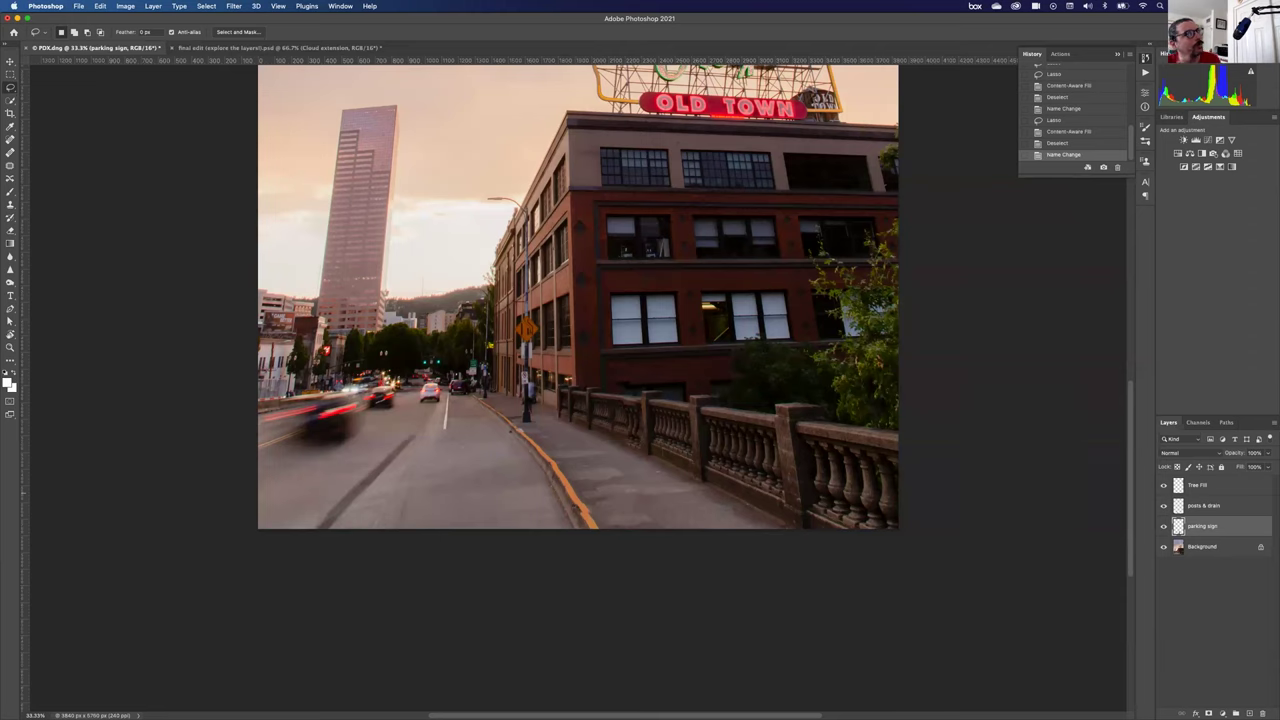
Zoom in and pan up to the brick building's windows.
{"action": "key", "text": "super+plus"}
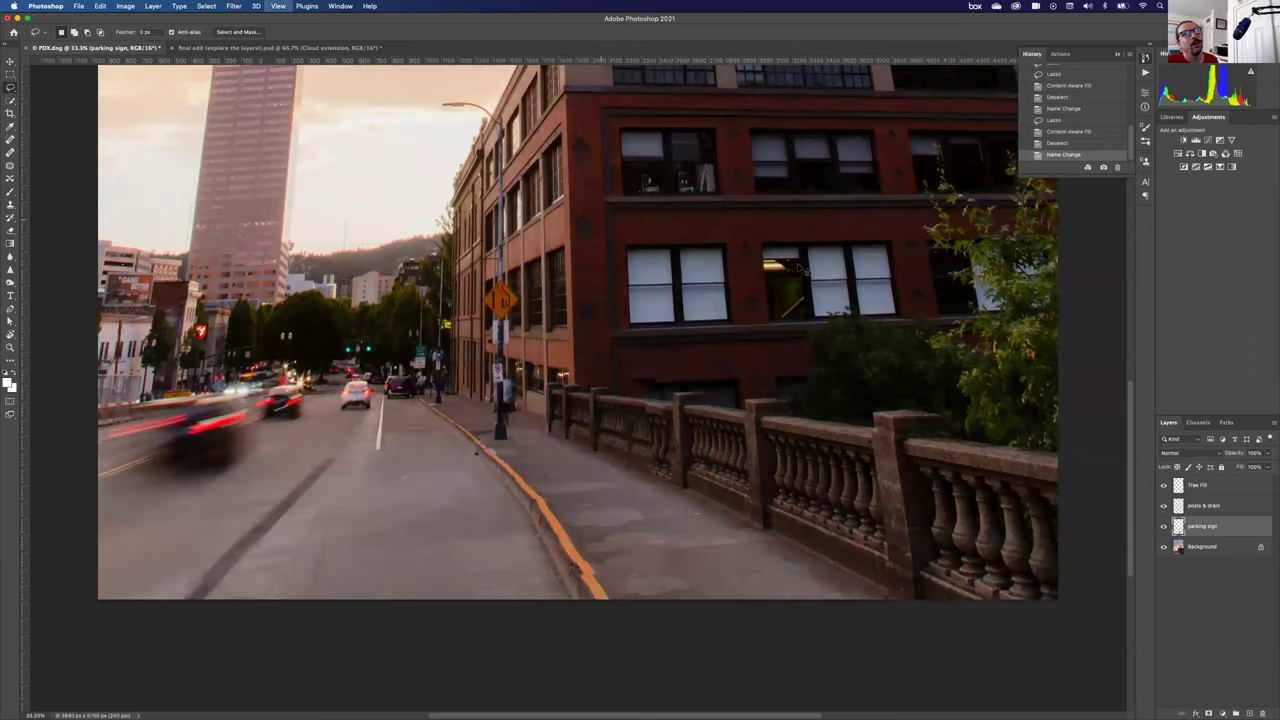
{"action": "key", "text": "super+plus"}
{"action": "key", "text": "super+plus"}
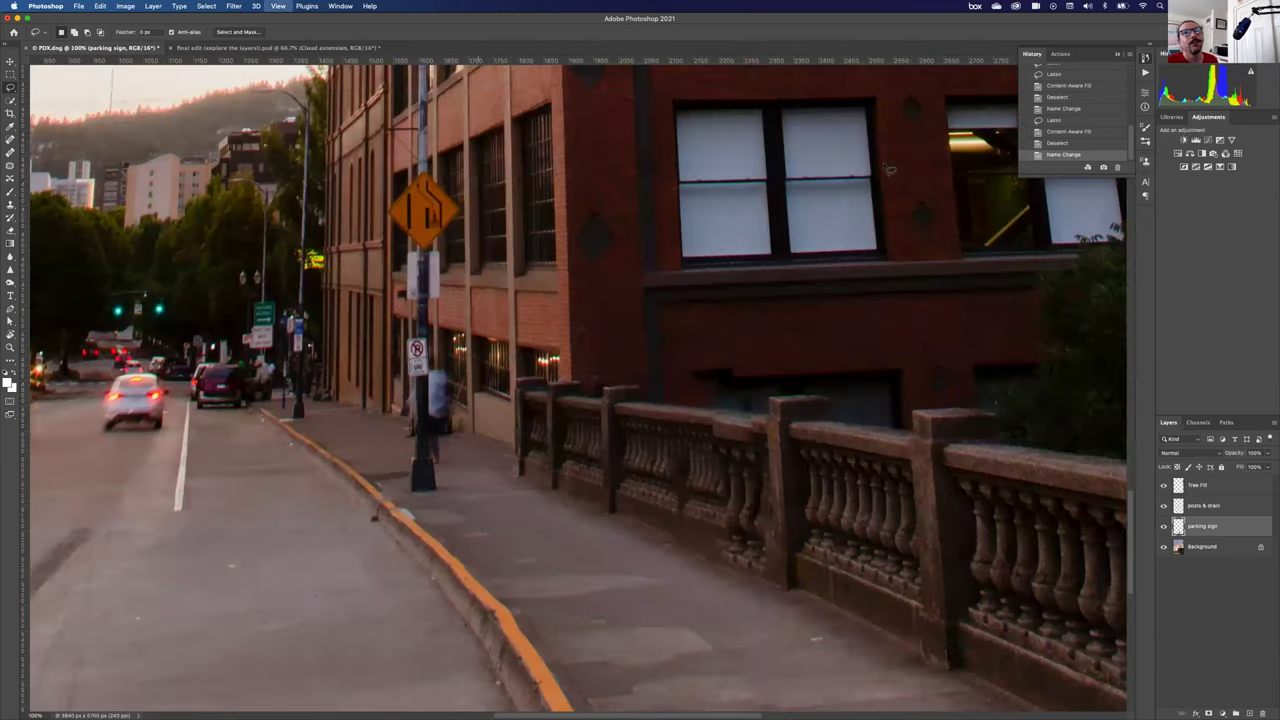
{"action": "left_click_drag", "start_coordinate": [510, 368], "coordinate": [649, 387]}
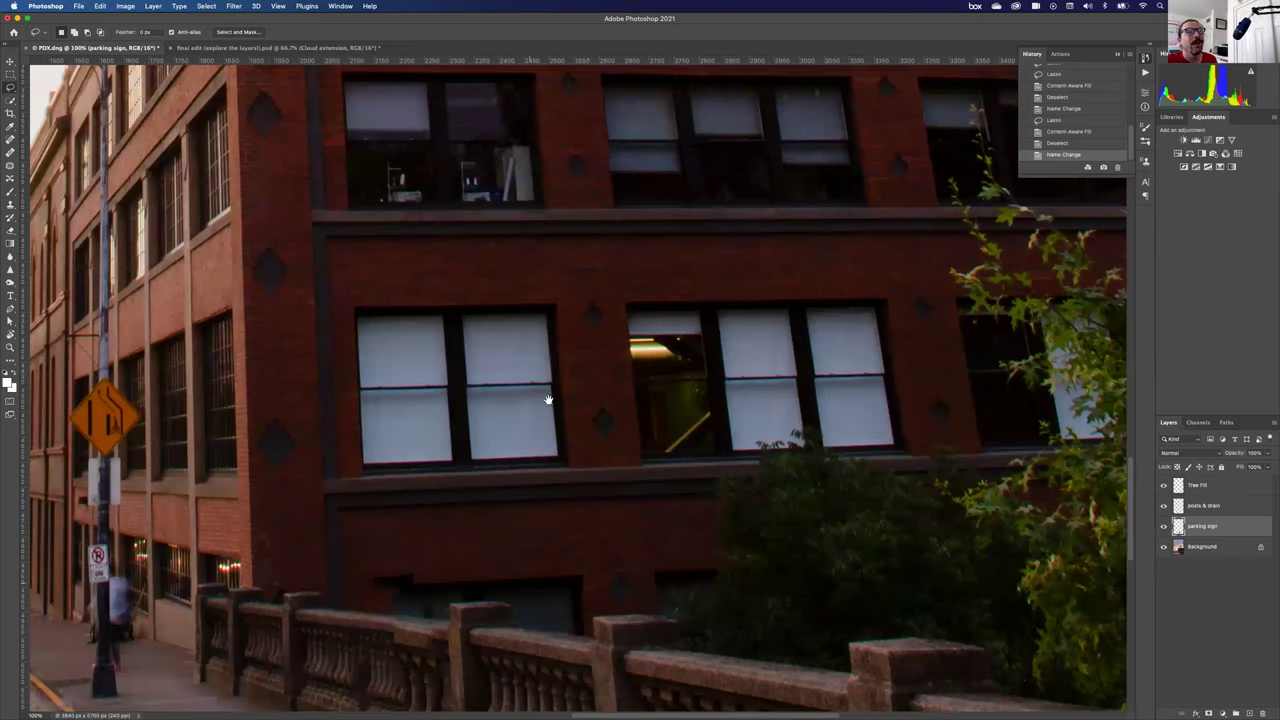
{"action": "scroll", "coordinate": [447, 455], "scroll_direction": "down", "scroll_amount": 5}
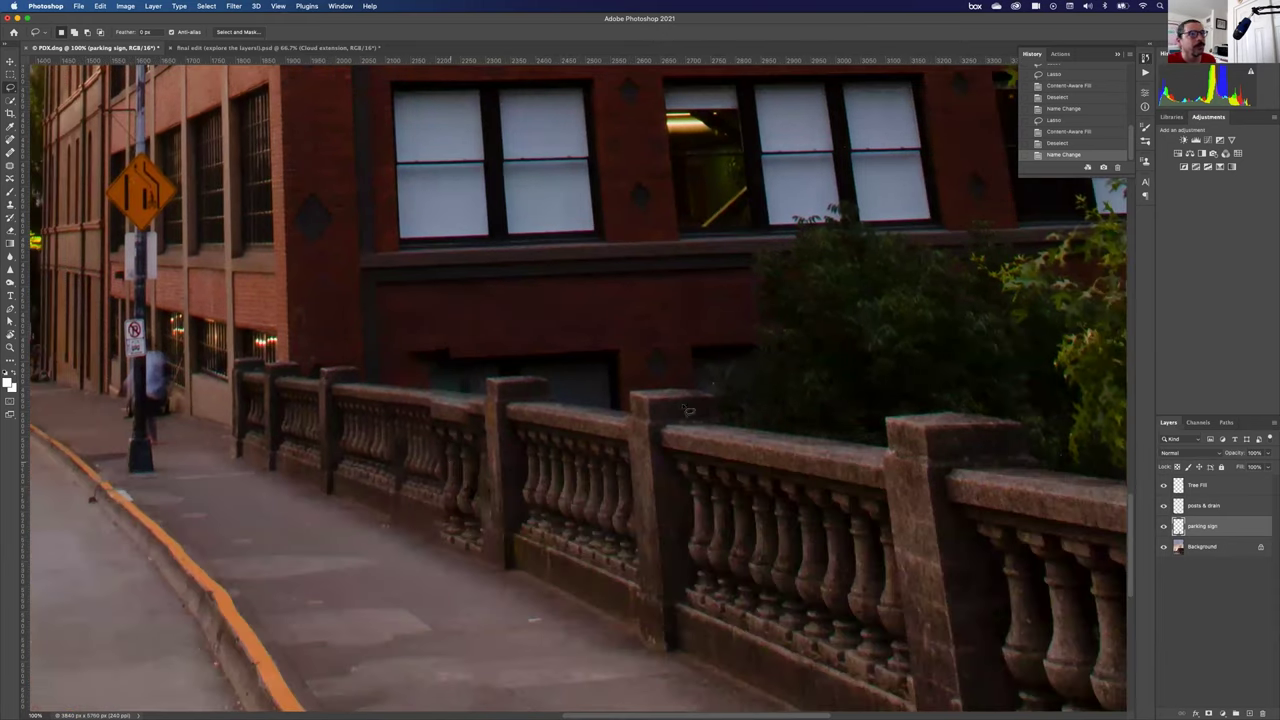
{"action": "left_click_drag", "start_coordinate": [640, 377], "coordinate": [600, 366]}
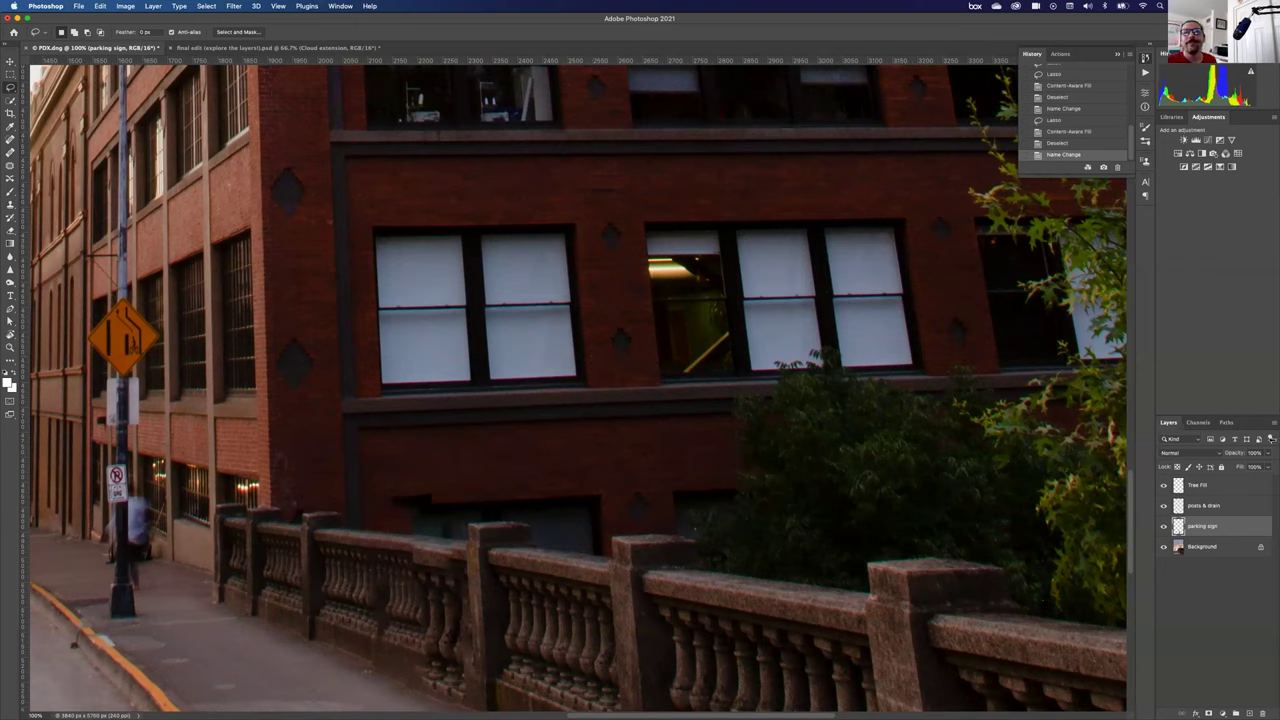
Lasso the left pair of windows on Background and copy them to a new layer with Layer Via Copy.
{"action": "left_click", "coordinate": [1212, 550]}
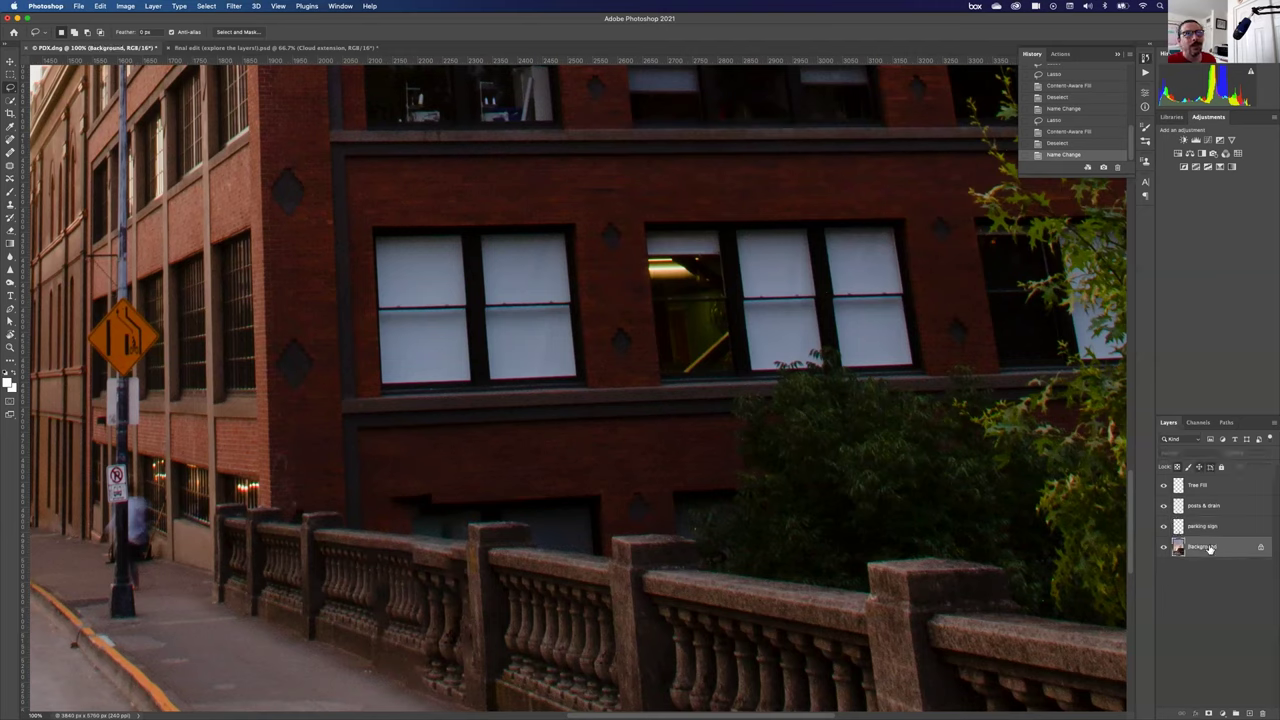
{"action": "mouse_move", "coordinate": [361, 221]}
{"action": "left_mouse_down"}
{"action": "mouse_move", "coordinate": [376, 402]}
{"action": "mouse_move", "coordinate": [481, 403]}
{"action": "mouse_move", "coordinate": [471, 223]}
{"action": "mouse_move", "coordinate": [364, 224]}
{"action": "left_mouse_up"}
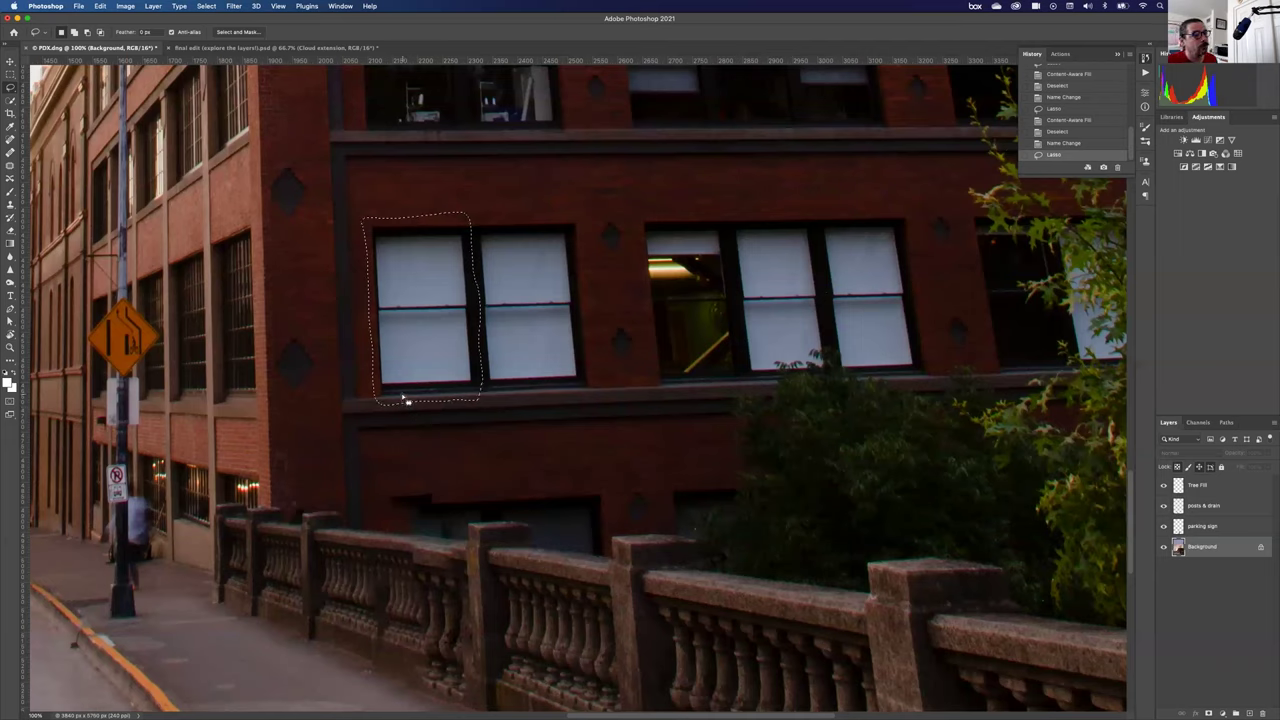
{"action": "right_click", "coordinate": [404, 284]}
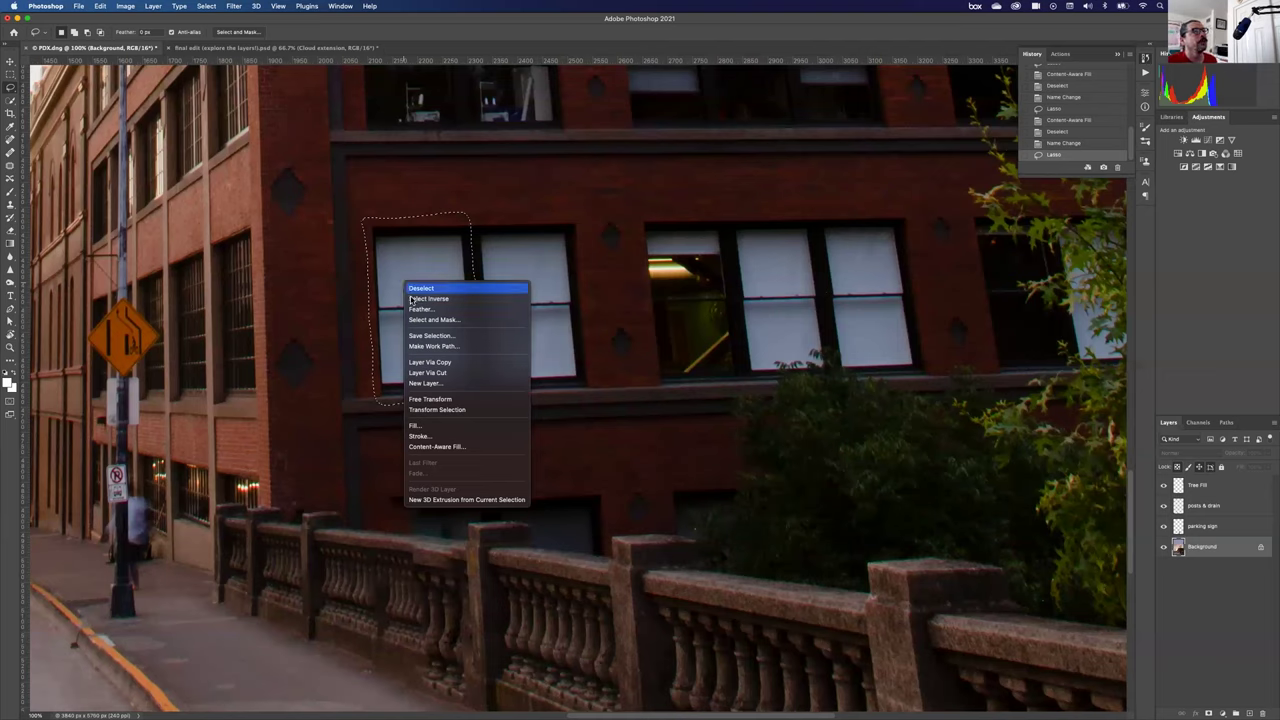
{"action": "left_click", "coordinate": [425, 374]}
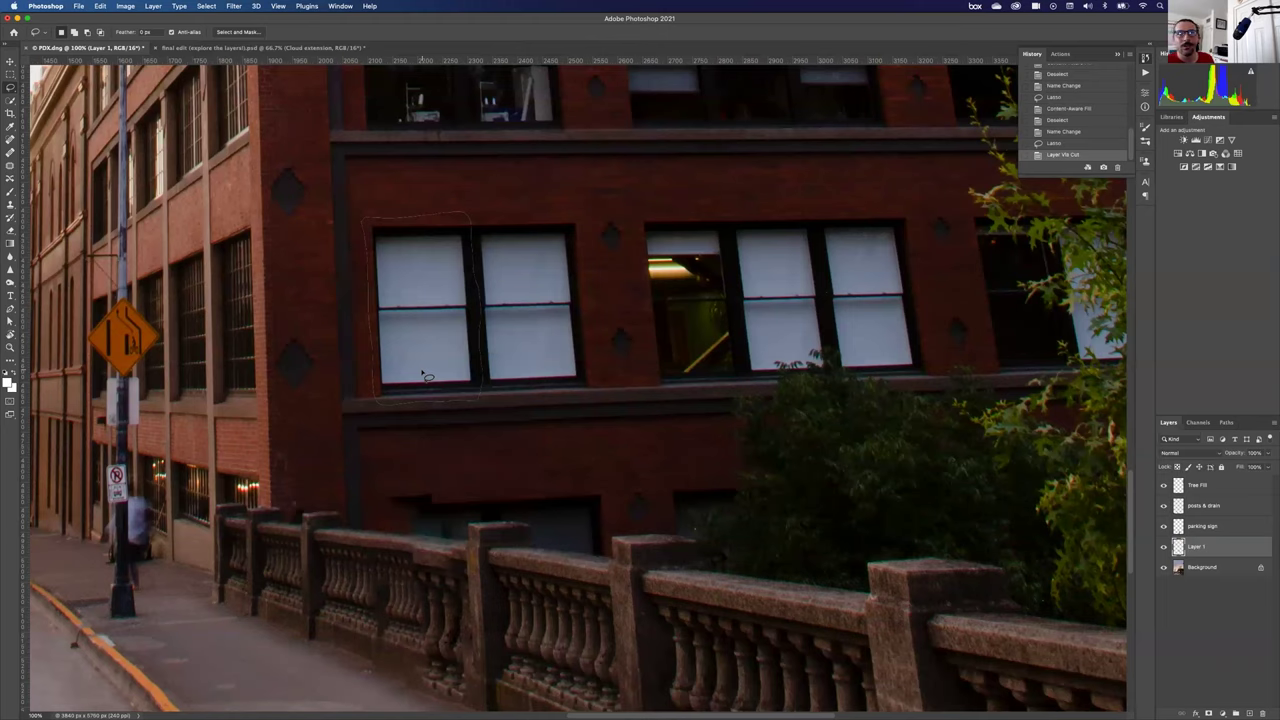
{"action": "key", "text": "super+z"}
{"action": "right_click", "coordinate": [402, 333]}
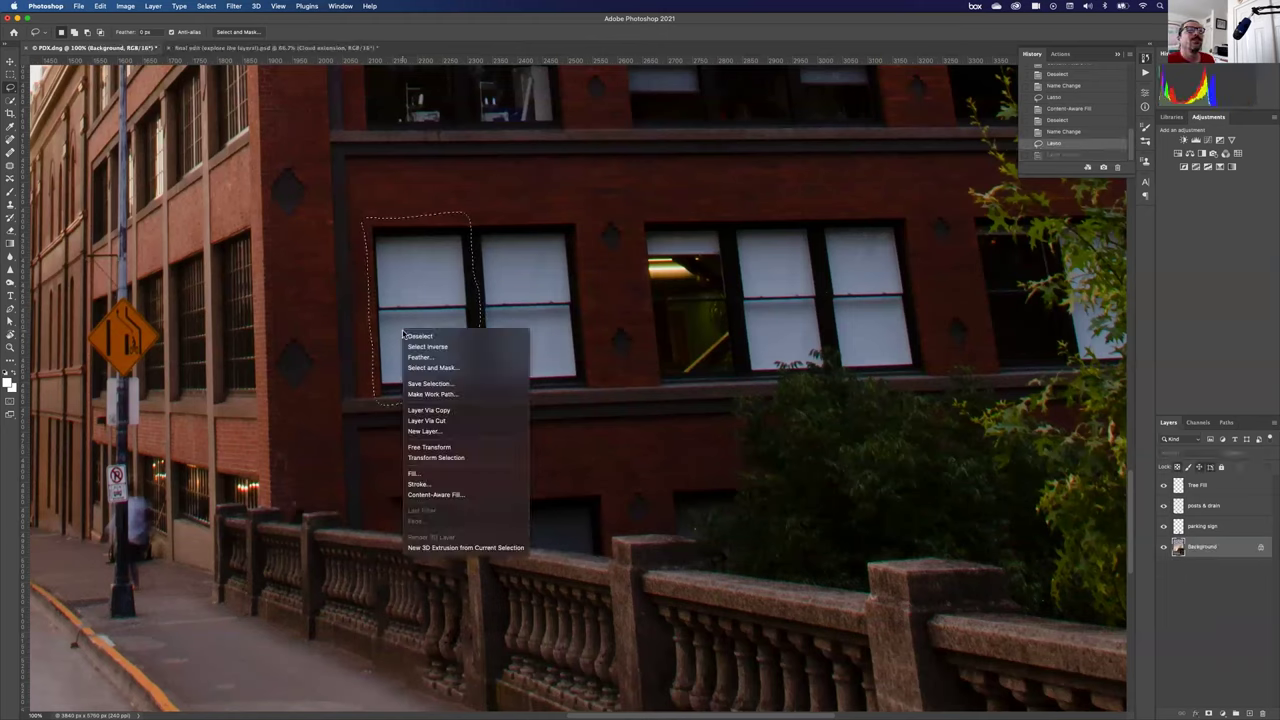
{"action": "left_click", "coordinate": [452, 411]}
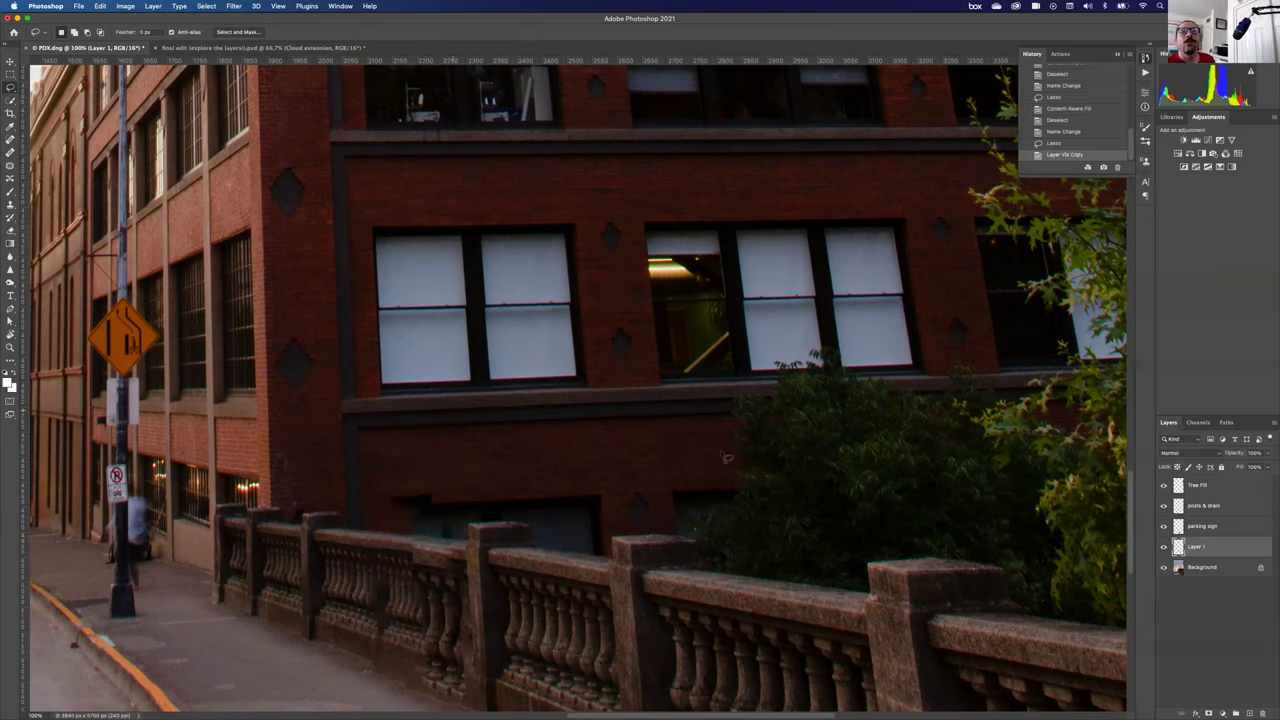
Fit the full photo, then zoom in to 200% on the OLD TOWN building's windows.
{"action": "left_click", "coordinate": [1163, 568]}
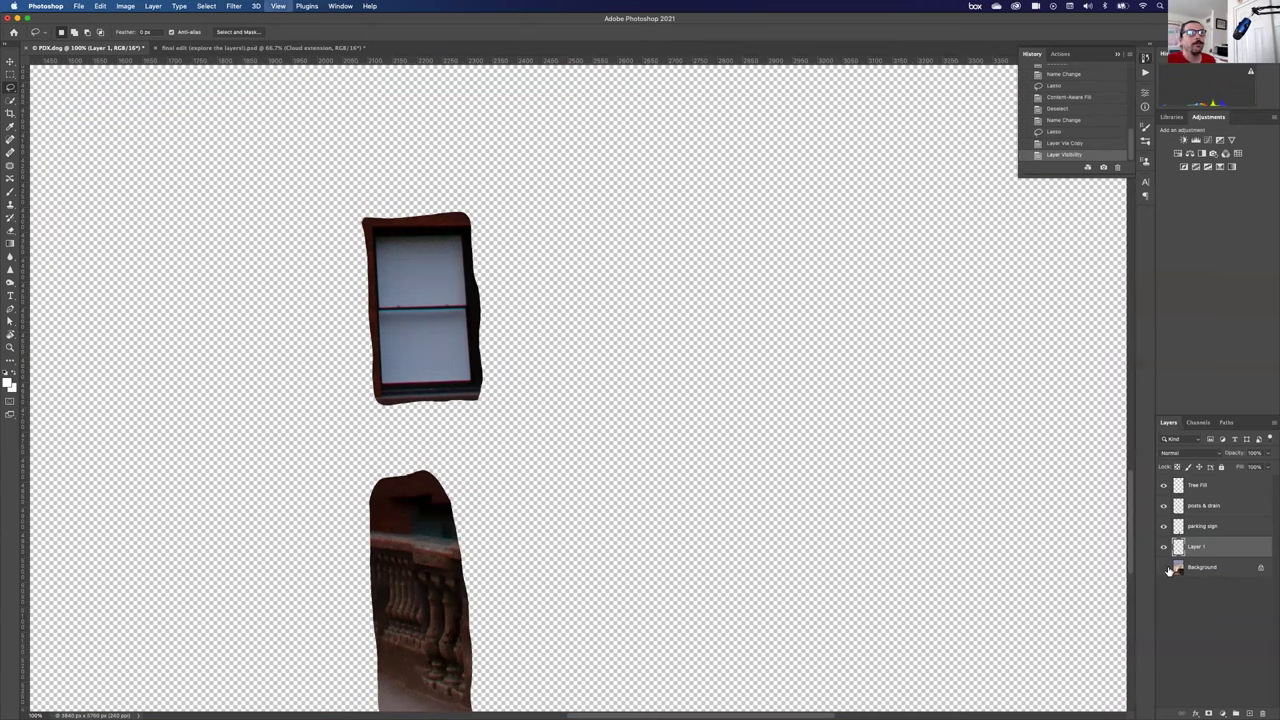
{"action": "key", "text": "super+0"}
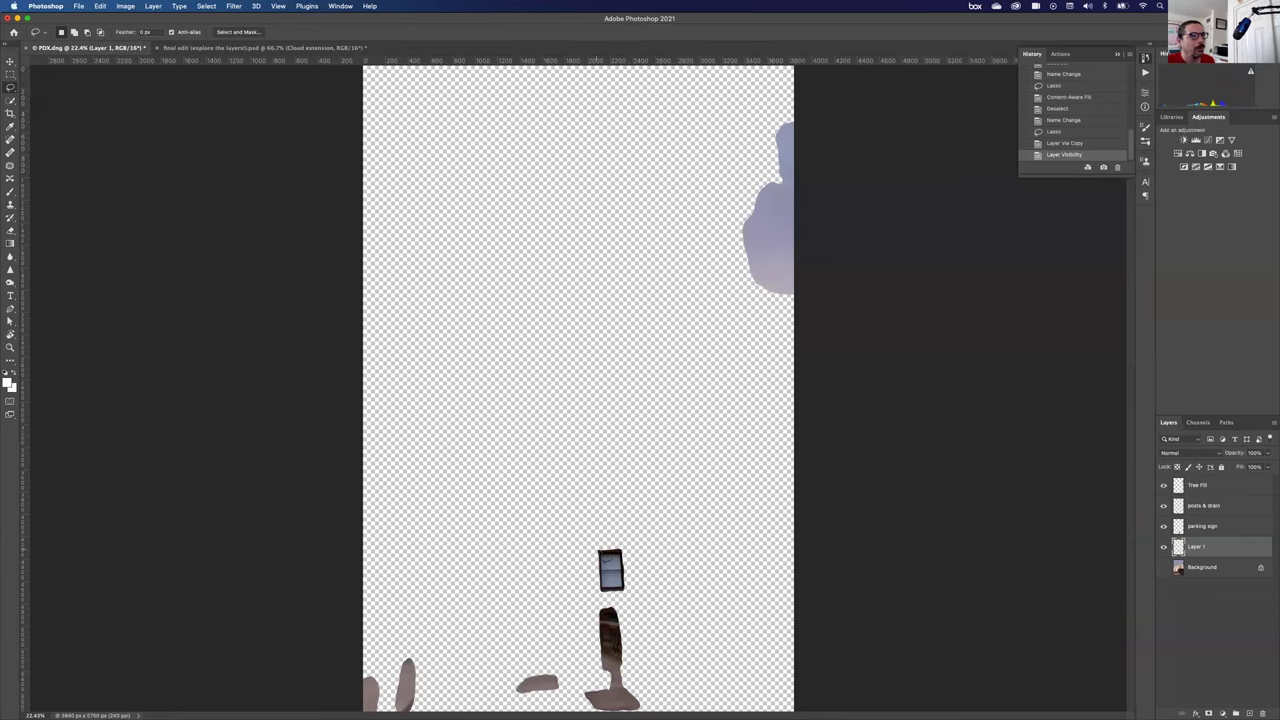
{"action": "left_click", "coordinate": [1164, 567]}
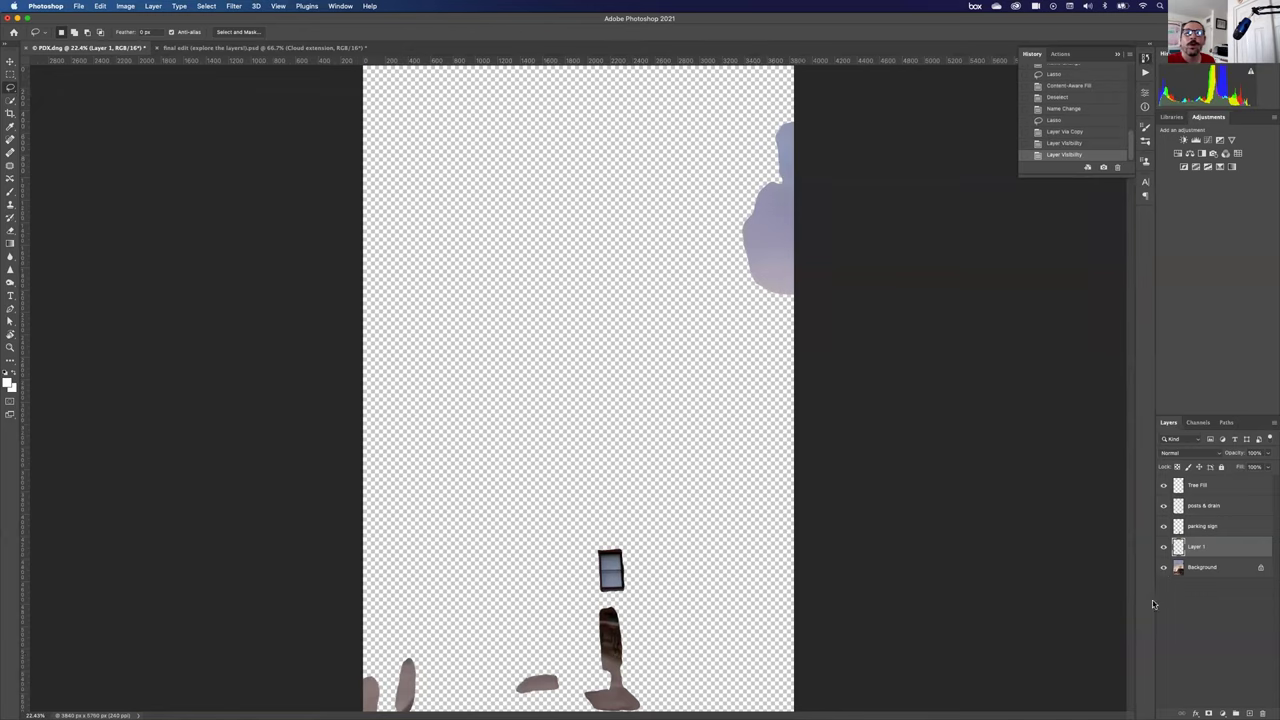
{"action": "key", "text": "super+equal"}
{"action": "key", "text": "super+equal"}
{"action": "key", "text": "super+equal"}
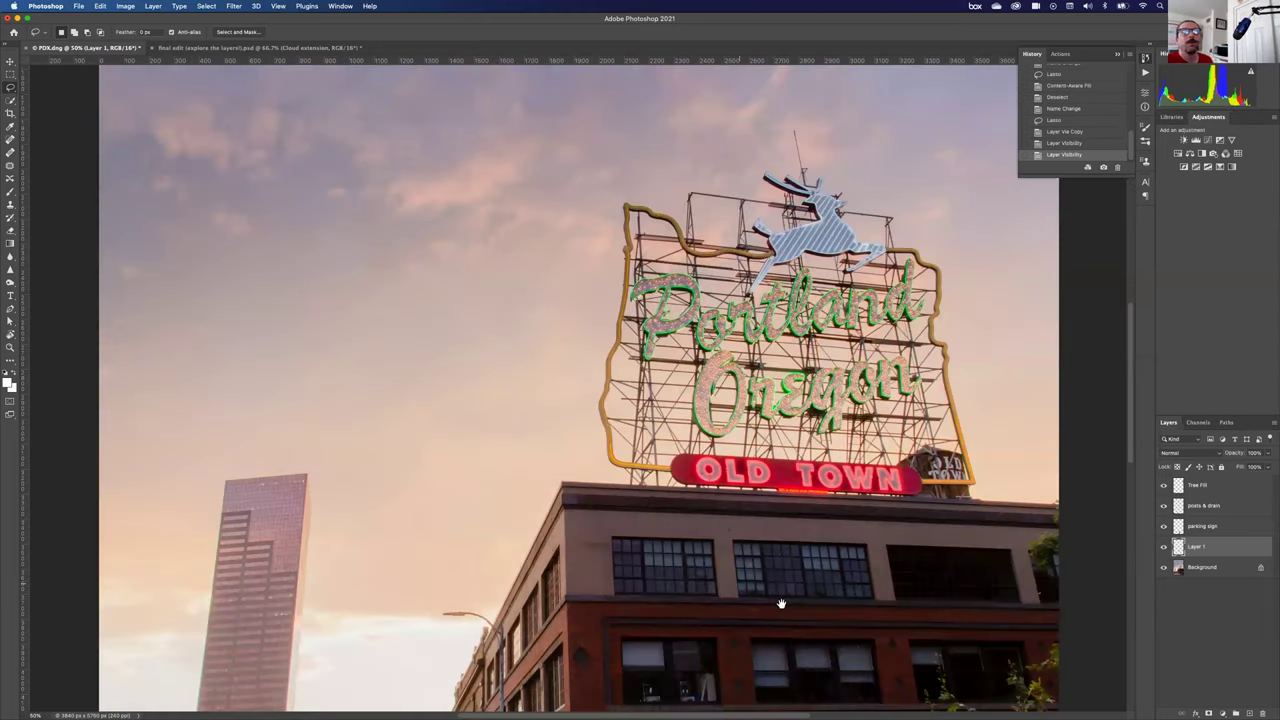
{"action": "left_click_drag", "start_coordinate": [781, 604], "coordinate": [627, 210]}
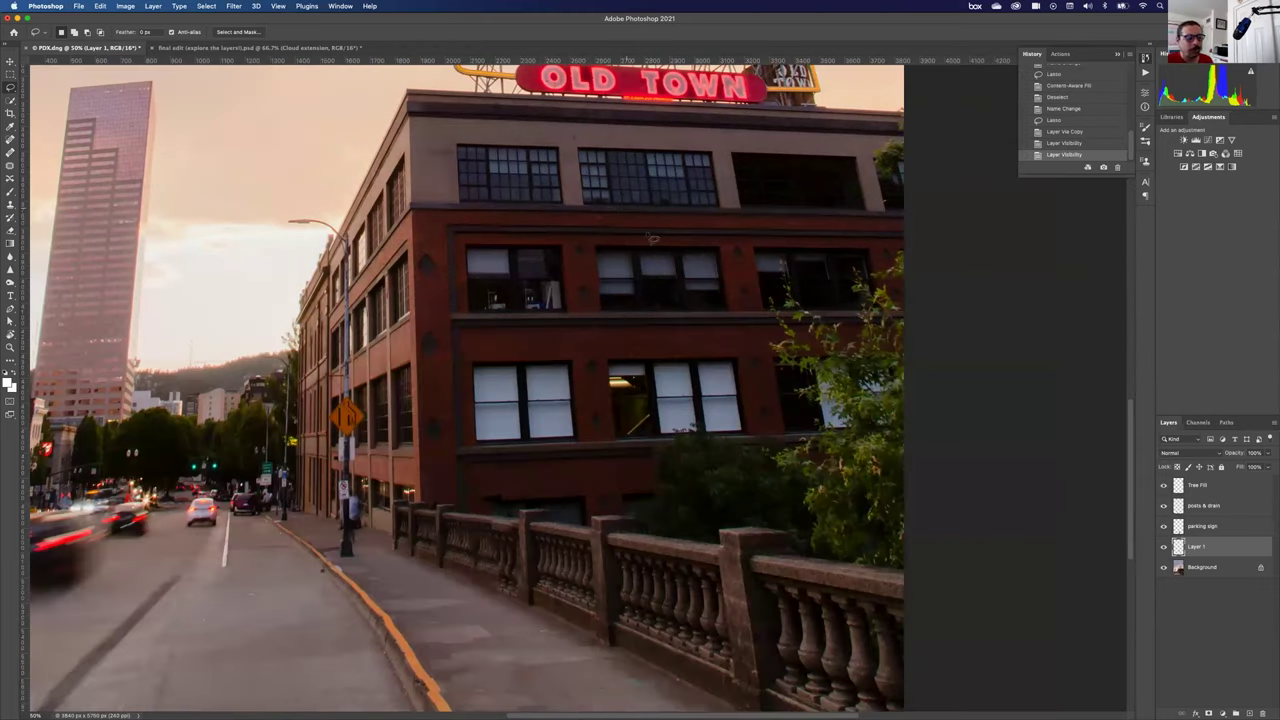
{"action": "key", "text": "super+equal"}
{"action": "key", "text": "super+equal"}
{"action": "key", "text": "super+equal"}
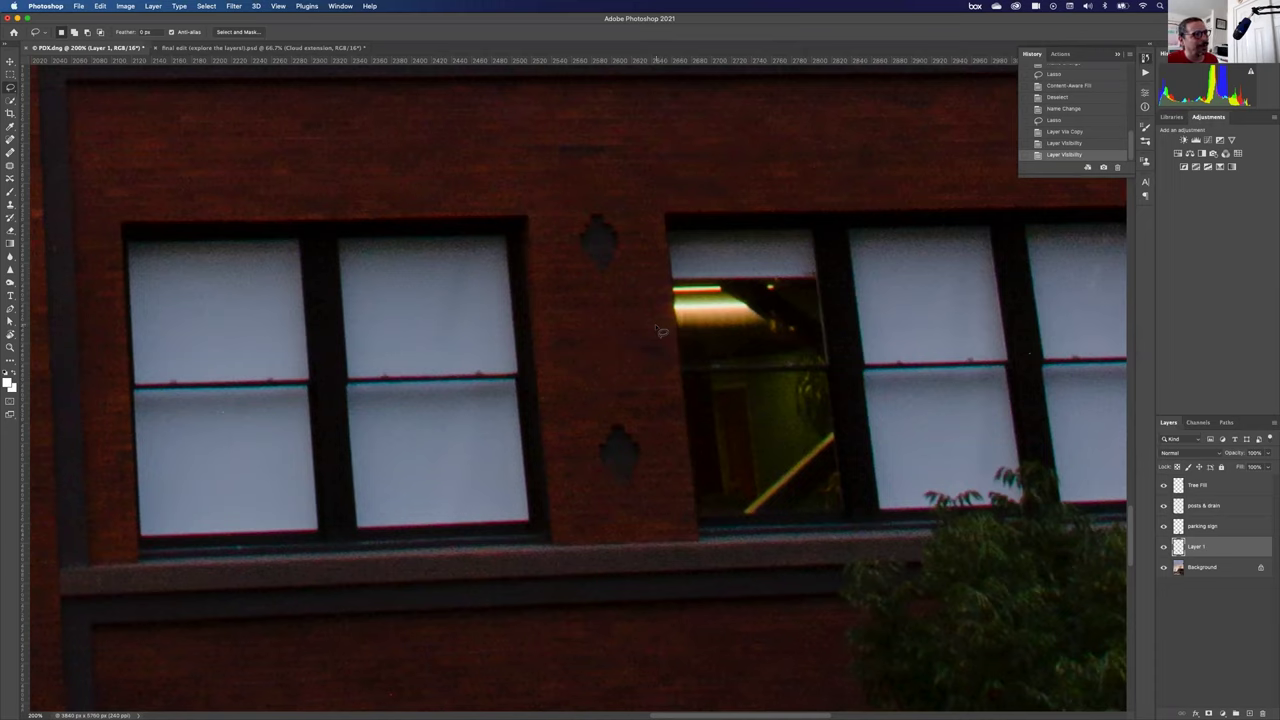
With the Move tool, drag the copied window patch over the lit right-hand window.
{"action": "key", "text": "m"}
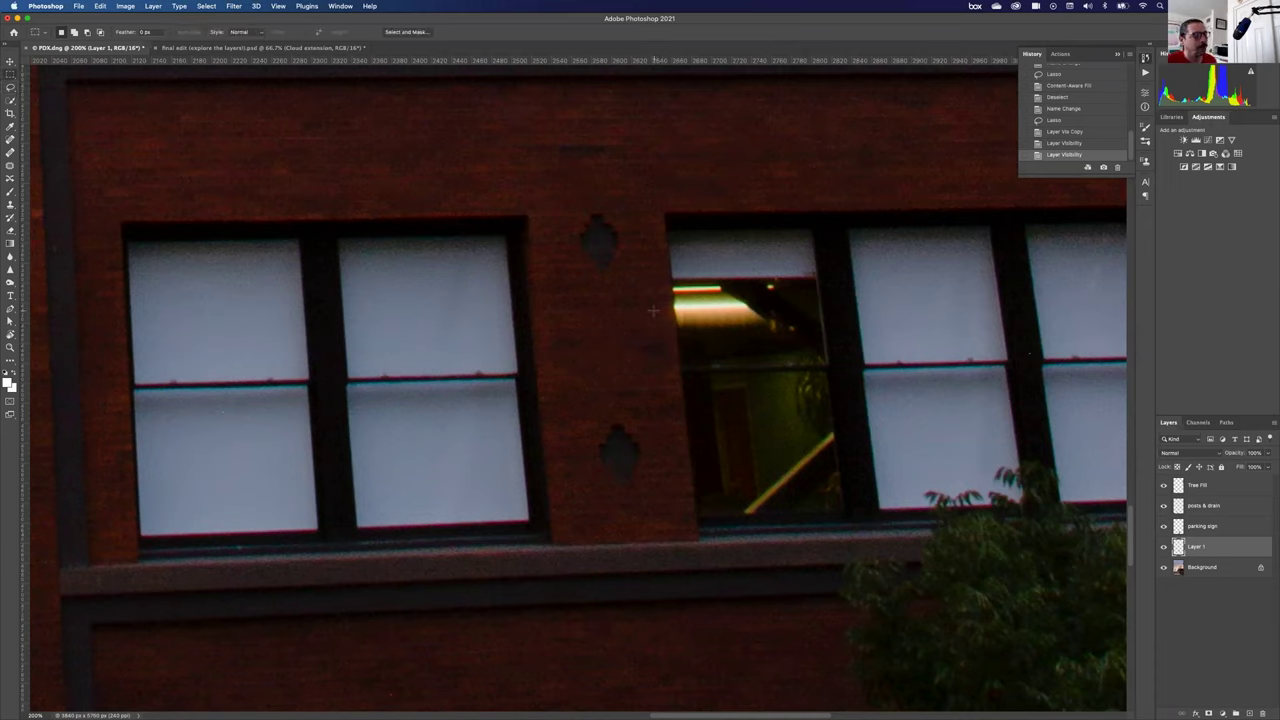
{"action": "key", "text": "v"}
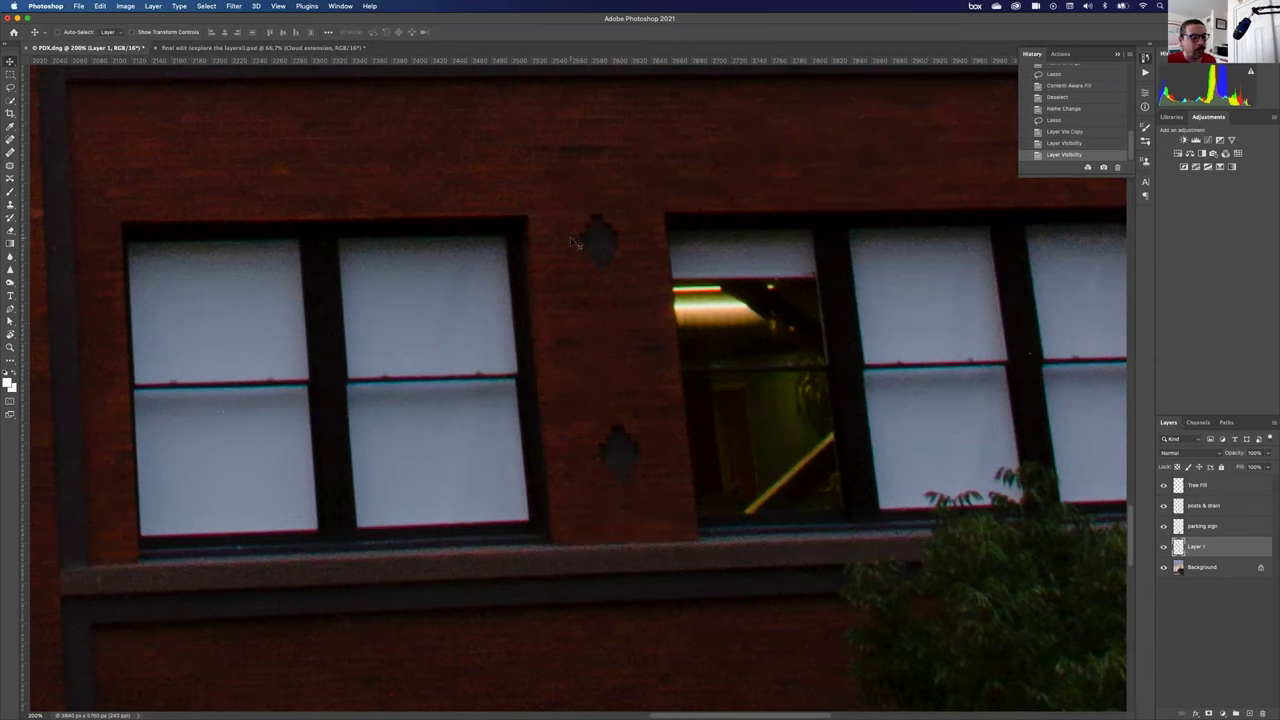
{"action": "key", "text": "l"}
{"action": "key", "text": "m"}
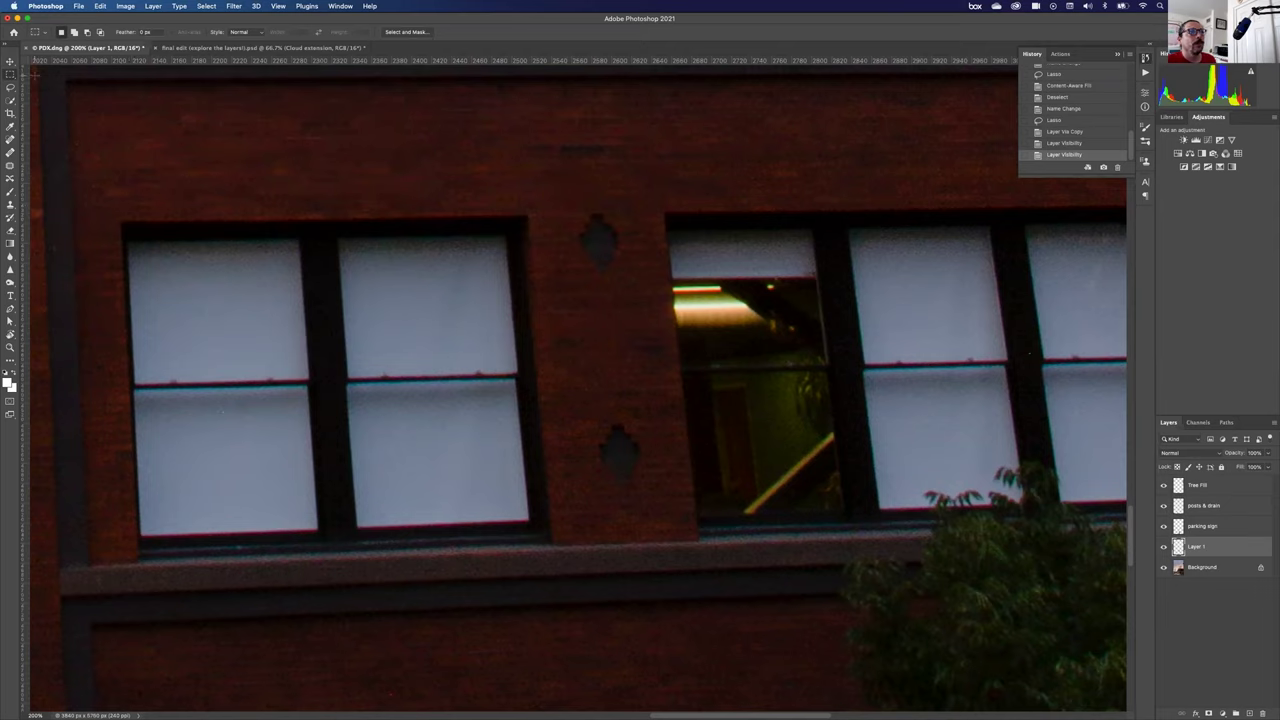
{"action": "key", "text": "v"}
{"action": "left_click_drag", "start_coordinate": [223, 343], "coordinate": [454, 534]}
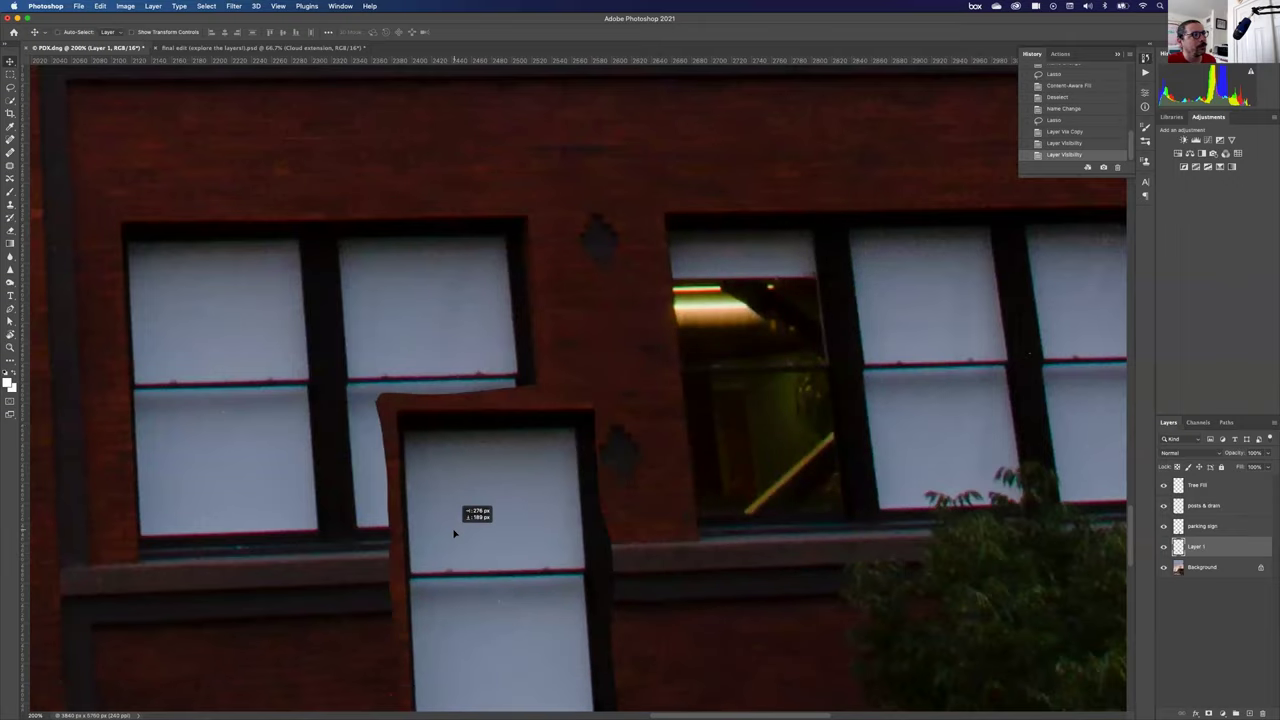
{"action": "left_click_drag", "start_coordinate": [545, 501], "coordinate": [711, 323]}
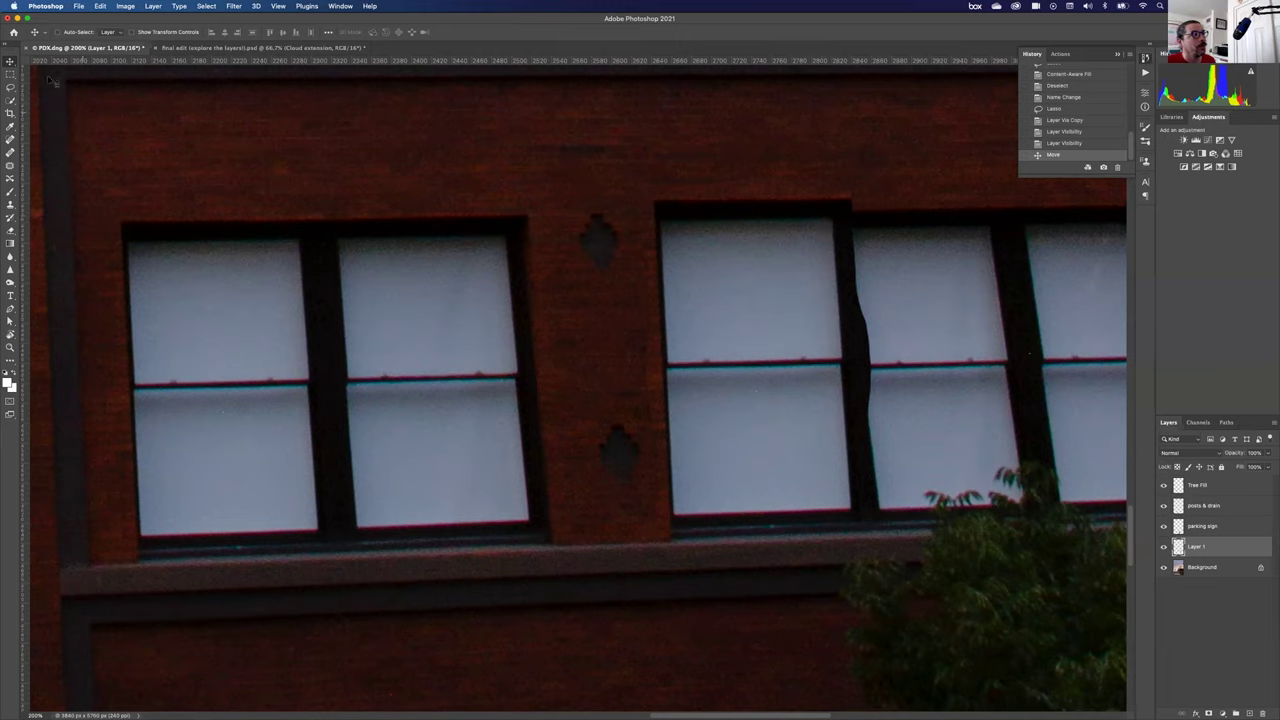
{"action": "left_click", "coordinate": [98, 6]}
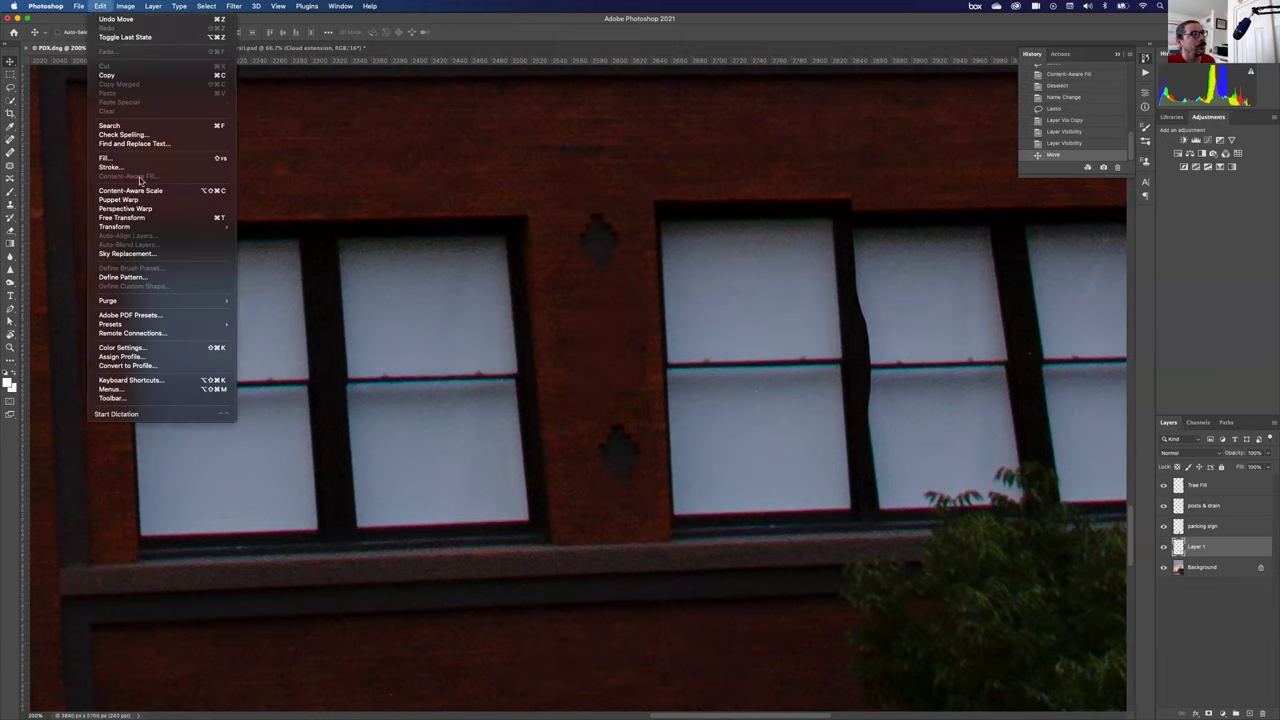
Free Transform the window patch, scaling it to about 87% and tilting it slightly.
{"action": "left_click", "coordinate": [219, 219]}
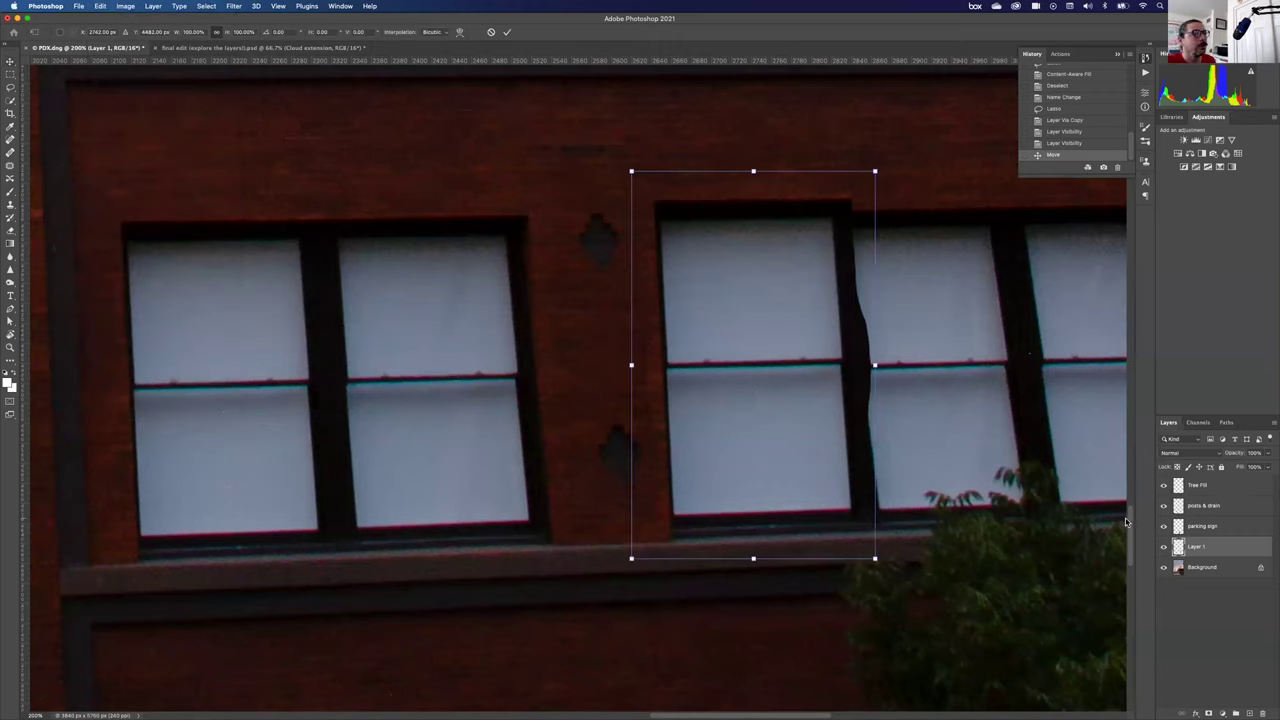
{"action": "mouse_move", "coordinate": [694, 228]}
{"action": "left_mouse_down"}
{"action": "mouse_move", "coordinate": [672, 234]}
{"action": "mouse_move", "coordinate": [683, 246]}
{"action": "mouse_move", "coordinate": [689, 227]}
{"action": "left_mouse_up"}
{"action": "mouse_move", "coordinate": [869, 172]}
{"action": "left_mouse_down"}
{"action": "mouse_move", "coordinate": [862, 184]}
{"action": "mouse_move", "coordinate": [890, 184]}
{"action": "mouse_move", "coordinate": [876, 150]}
{"action": "left_mouse_up"}
{"action": "mouse_move", "coordinate": [721, 354]}
{"action": "left_mouse_down"}
{"action": "mouse_move", "coordinate": [760, 350]}
{"action": "mouse_move", "coordinate": [745, 383]}
{"action": "mouse_move", "coordinate": [736, 349]}
{"action": "left_mouse_up"}
Lower the patch opacity to align it with the window frame, then restore 100% and commit.
{"action": "left_click", "coordinate": [1270, 454]}
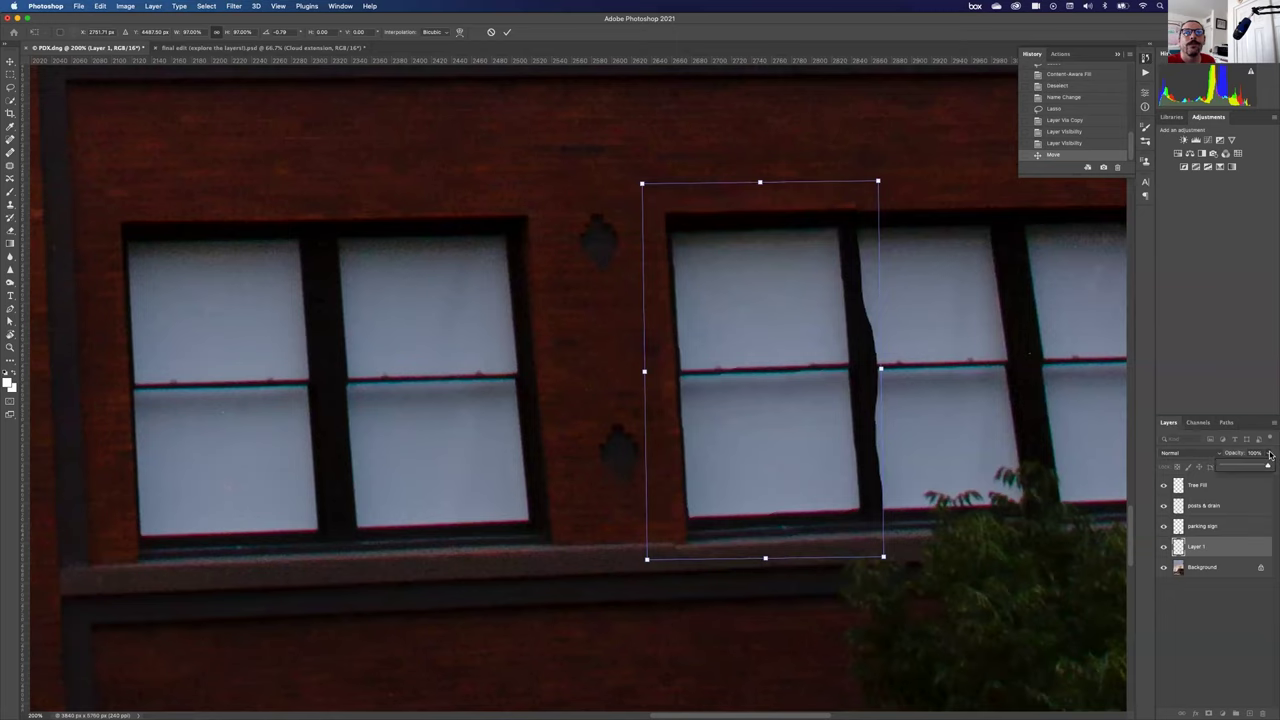
{"action": "left_click_drag", "start_coordinate": [1269, 463], "coordinate": [1256, 468]}
{"action": "left_click_drag", "start_coordinate": [761, 385], "coordinate": [749, 388]}
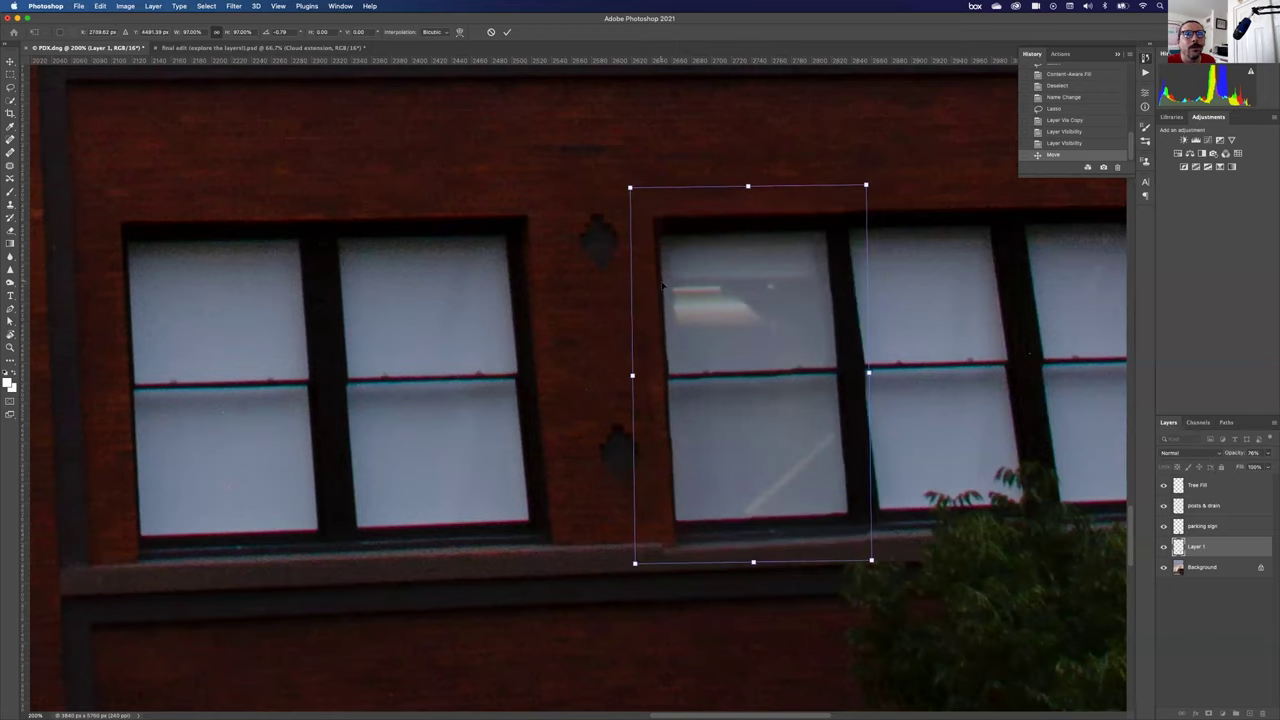
{"action": "mouse_move", "coordinate": [688, 313]}
{"action": "left_mouse_down"}
{"action": "mouse_move", "coordinate": [687, 270]}
{"action": "mouse_move", "coordinate": [703, 329]}
{"action": "mouse_move", "coordinate": [702, 312]}
{"action": "left_mouse_up"}
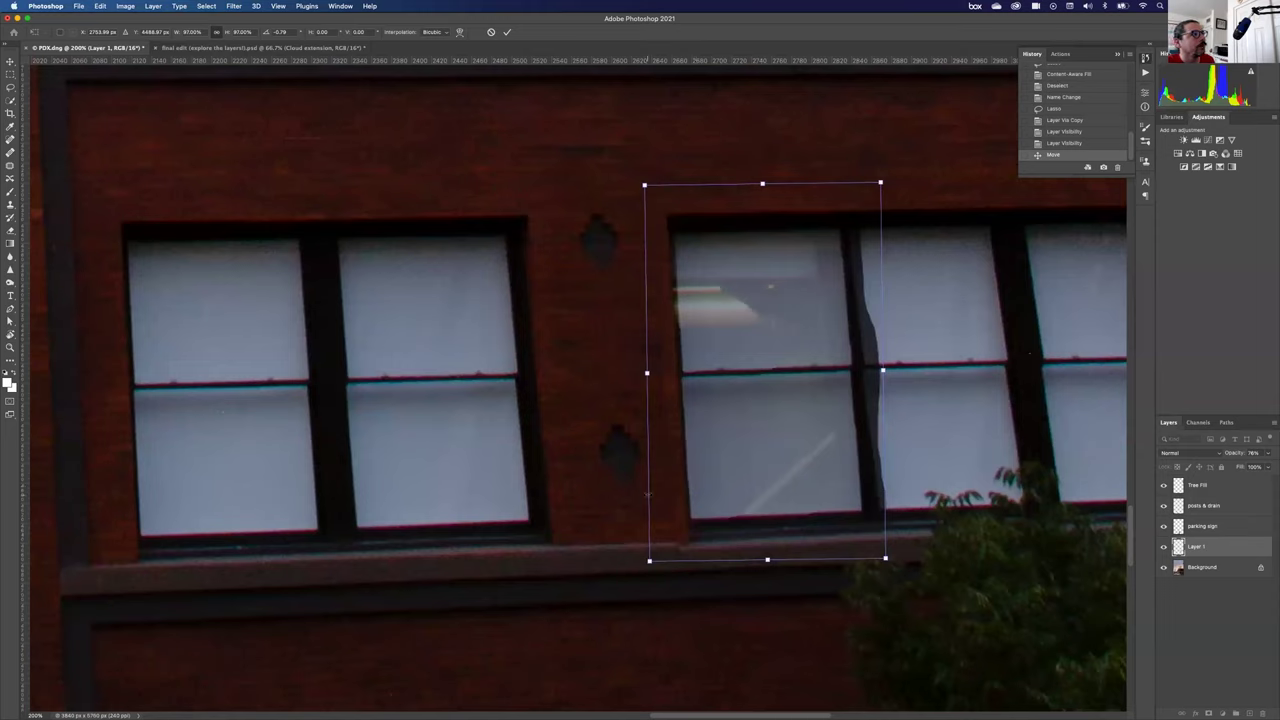
{"action": "left_click", "coordinate": [1269, 453]}
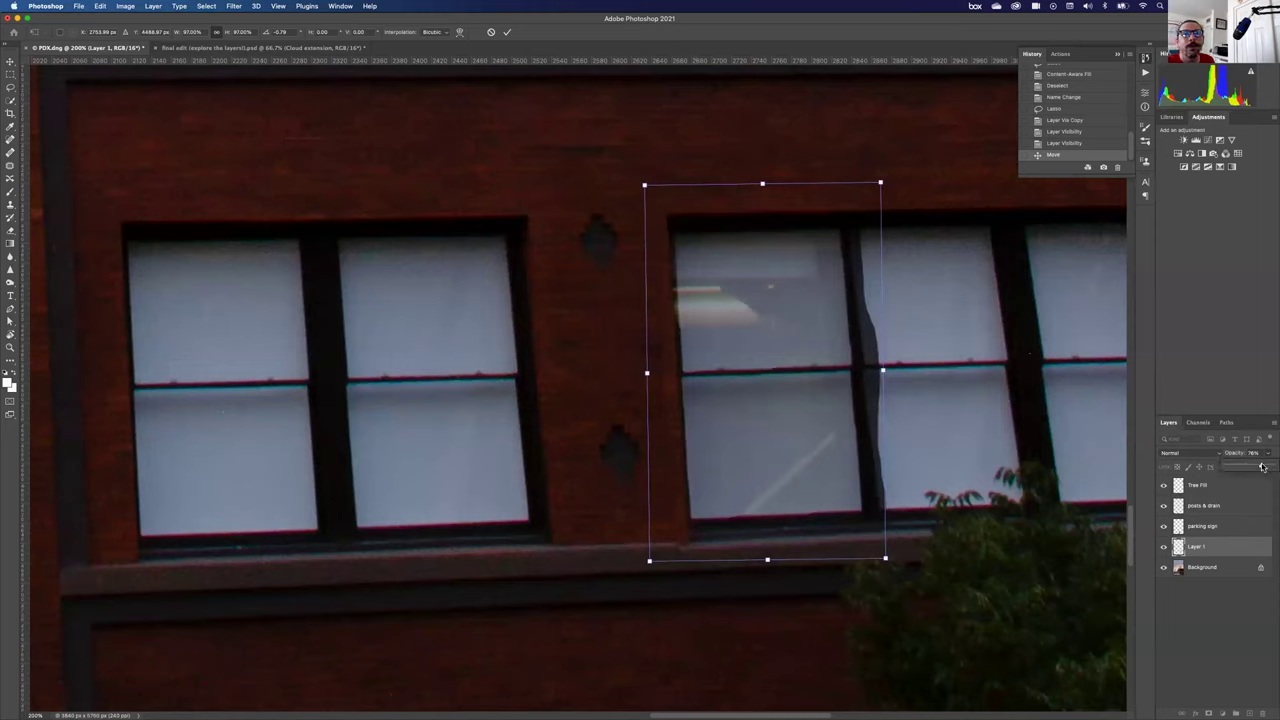
{"action": "left_click_drag", "start_coordinate": [1262, 466], "coordinate": [1272, 464]}
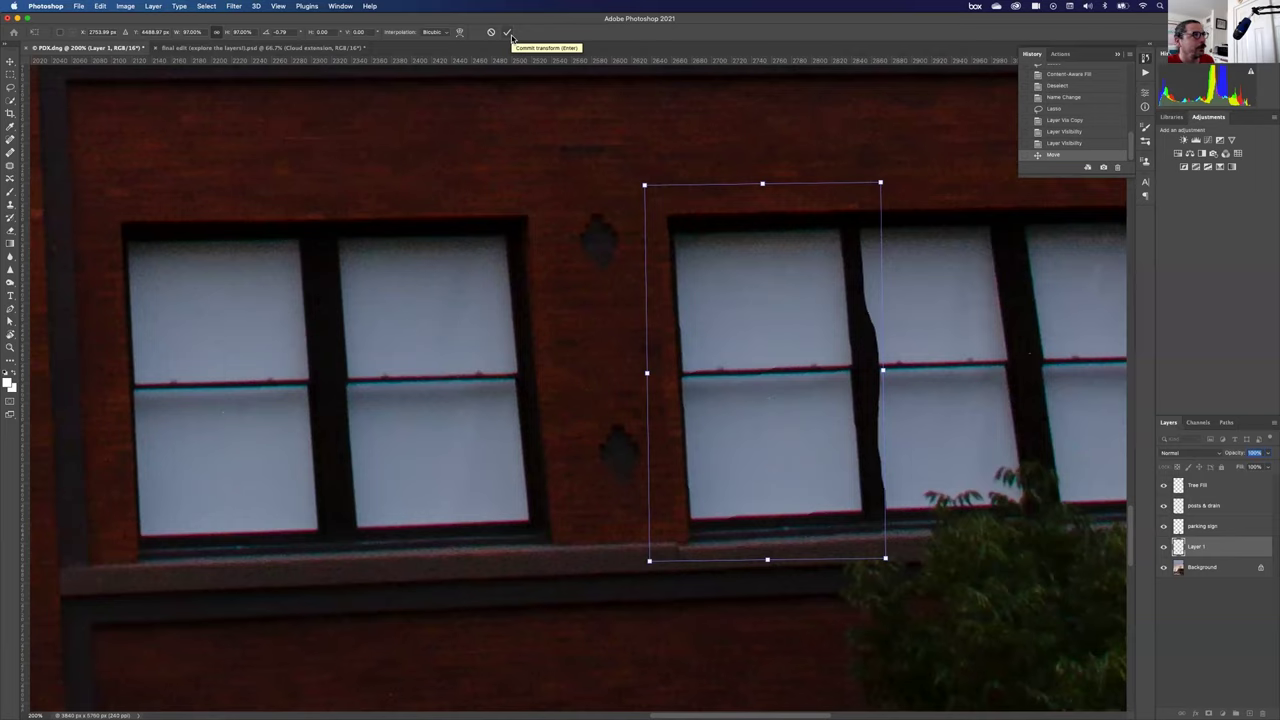
{"action": "left_click", "coordinate": [508, 33]}
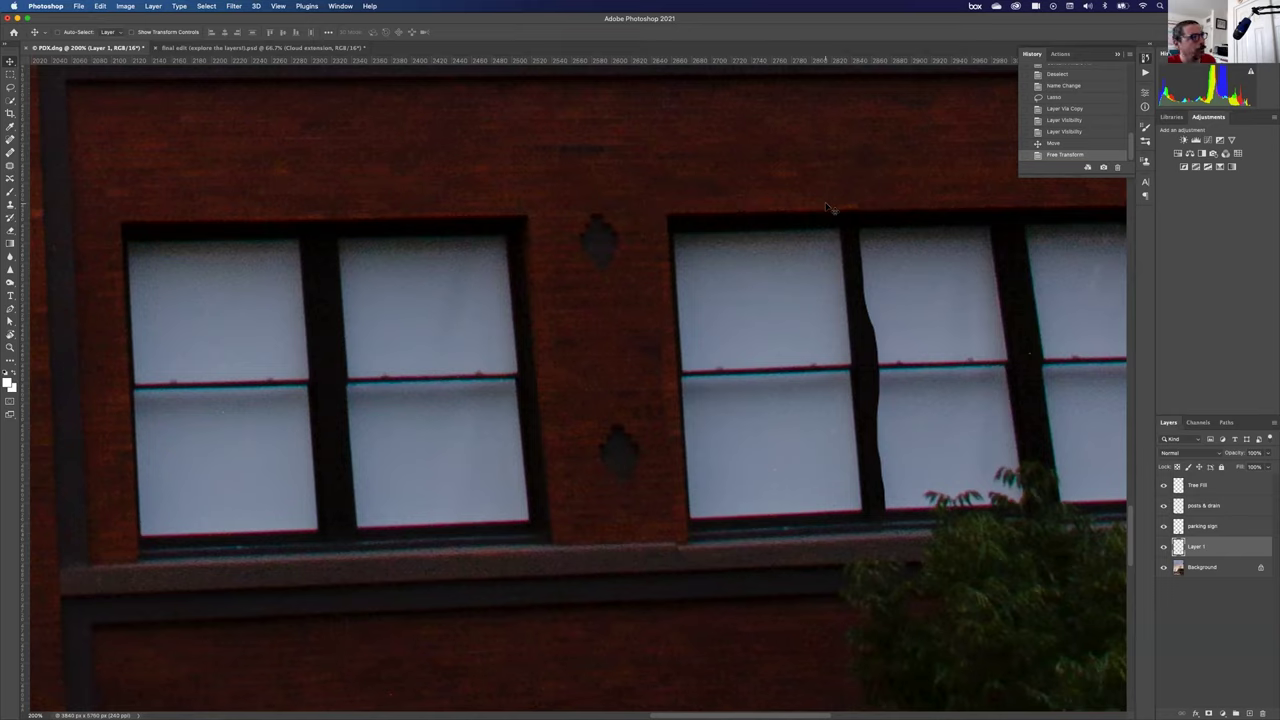
Compare against the original, then shrink and nudge the patch slightly to fit the window frame.
{"action": "left_click", "coordinate": [1164, 547]}
{"action": "left_click", "coordinate": [1164, 547]}
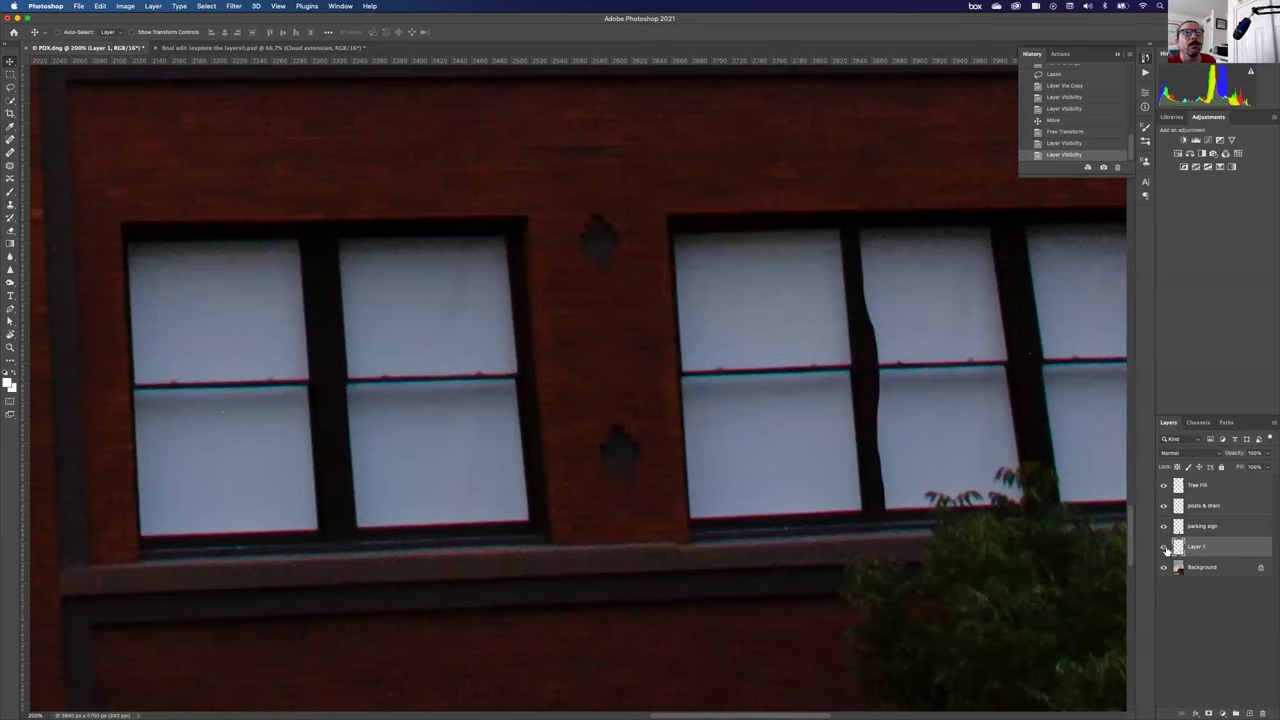
{"action": "key", "text": "super+t"}
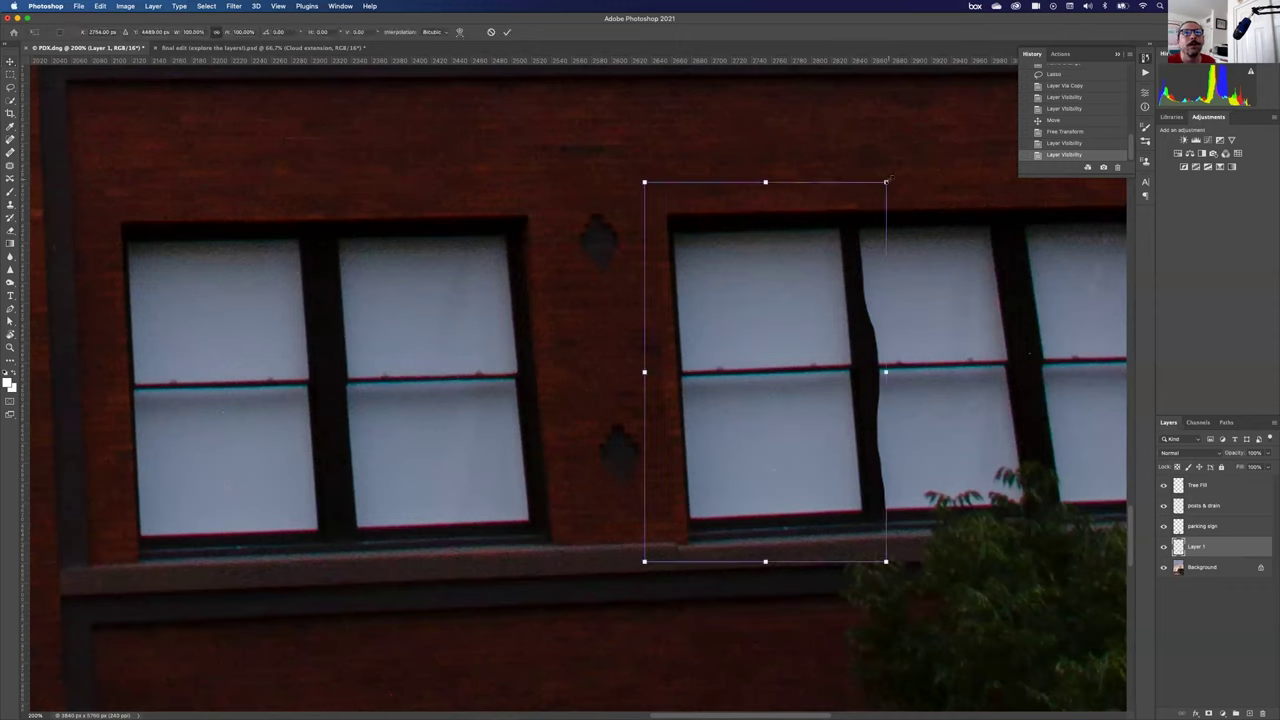
{"action": "left_click_drag", "start_coordinate": [886, 182], "coordinate": [882, 184]}
{"action": "left_click_drag", "start_coordinate": [830, 262], "coordinate": [831, 264]}
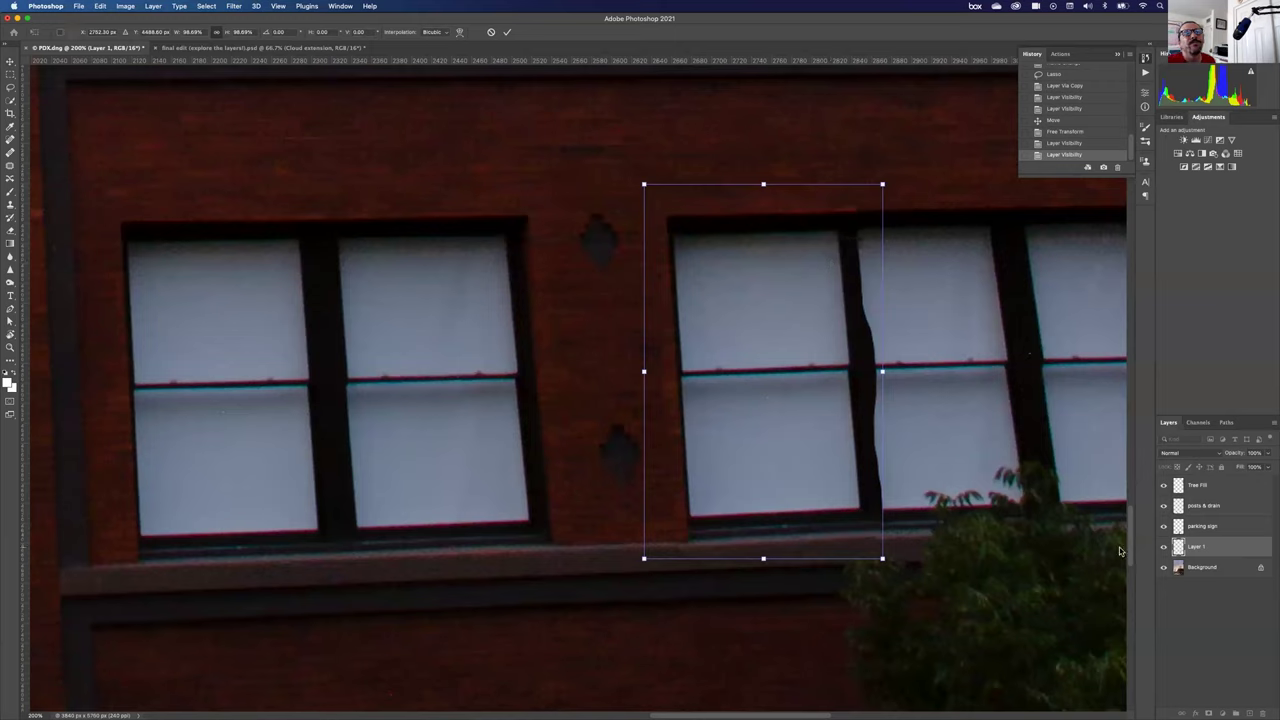
{"action": "key", "text": "Return"}
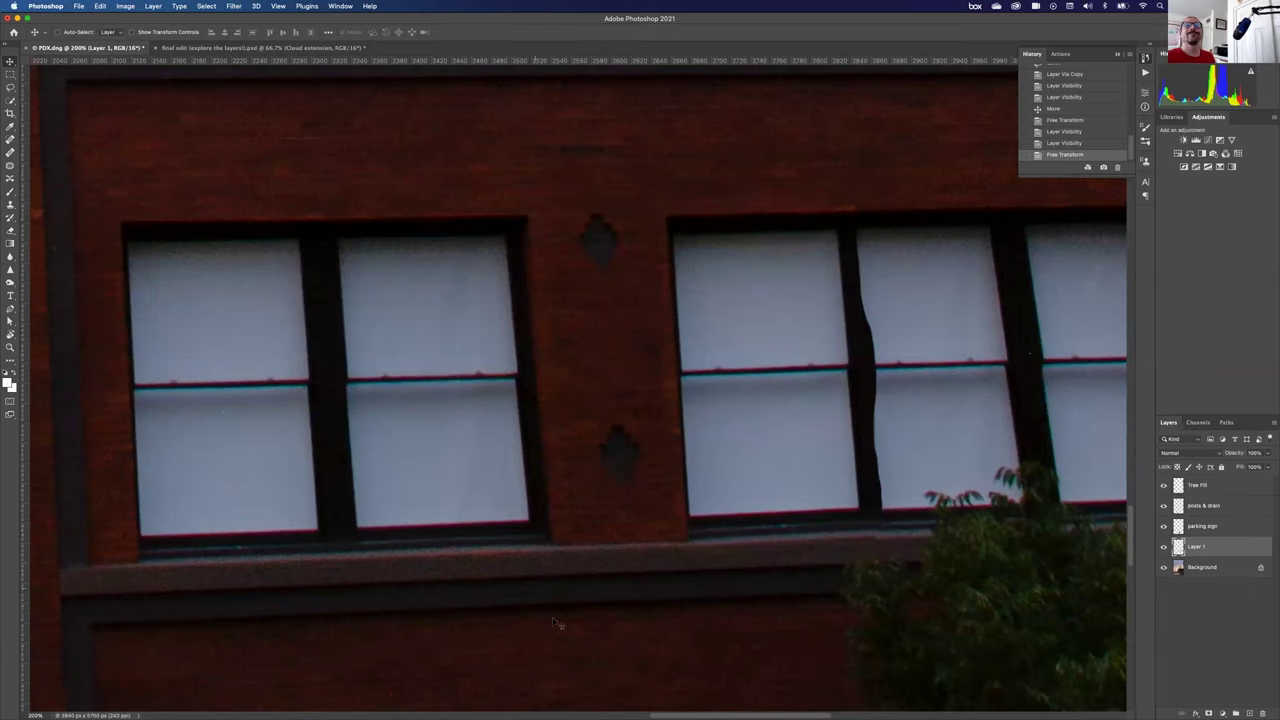
Add a layer mask to the patch layer and rename it 'window'.
{"action": "left_click", "coordinate": [1207, 711]}
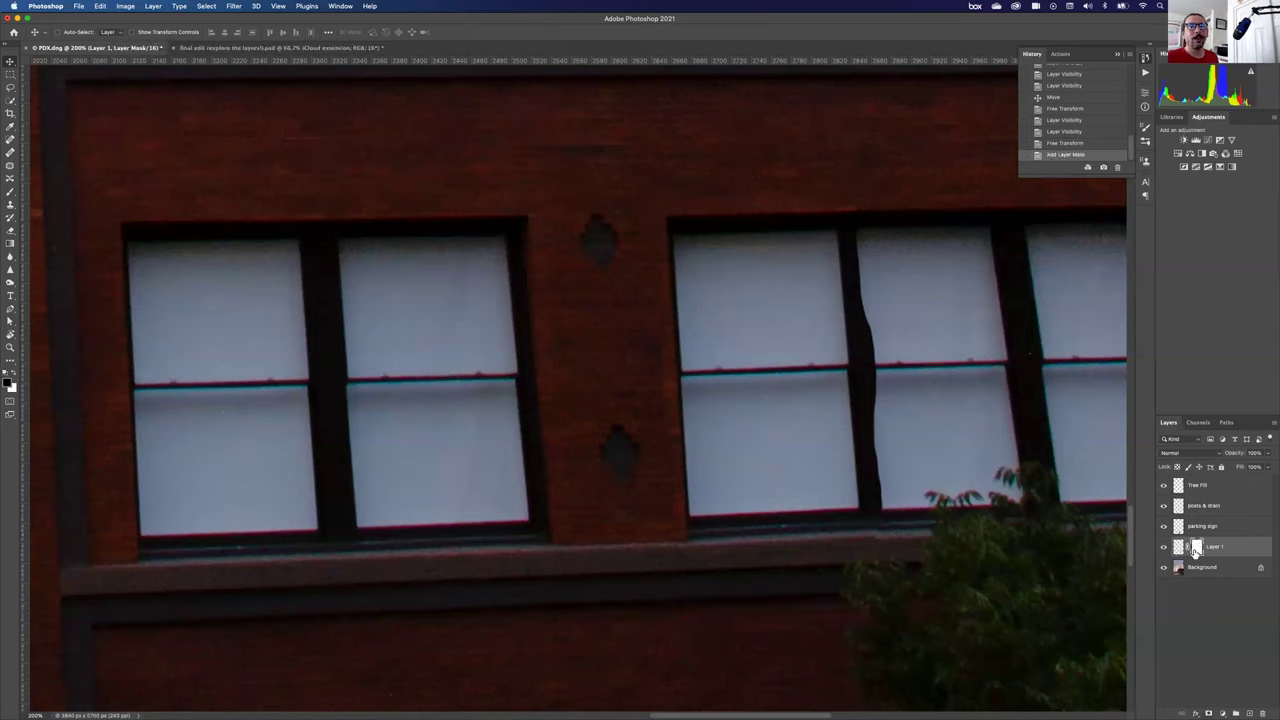
{"action": "double_click", "coordinate": [1213, 548]}
{"action": "type", "text": "window"}
{"action": "key", "text": "Return"}
Test the mask with the Brush, painting black to hide the patch, then white to restore it.
{"action": "left_click", "coordinate": [1197, 549]}
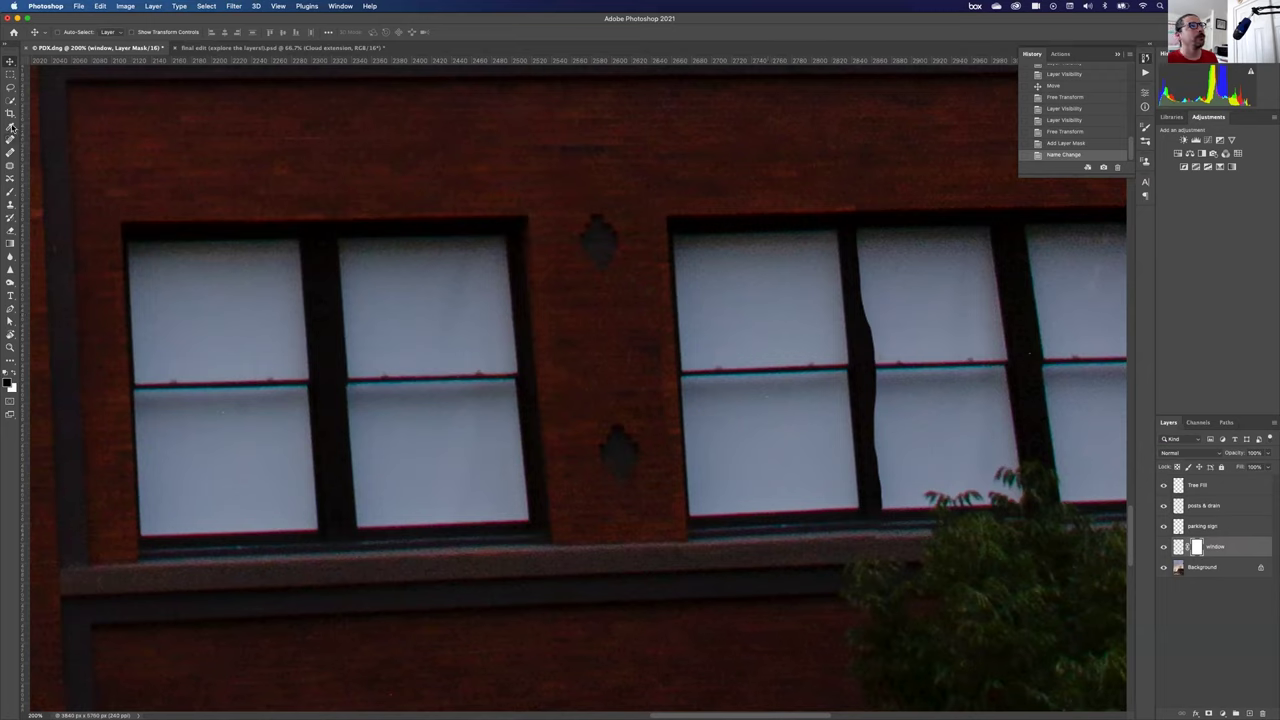
{"action": "left_click", "coordinate": [11, 193]}
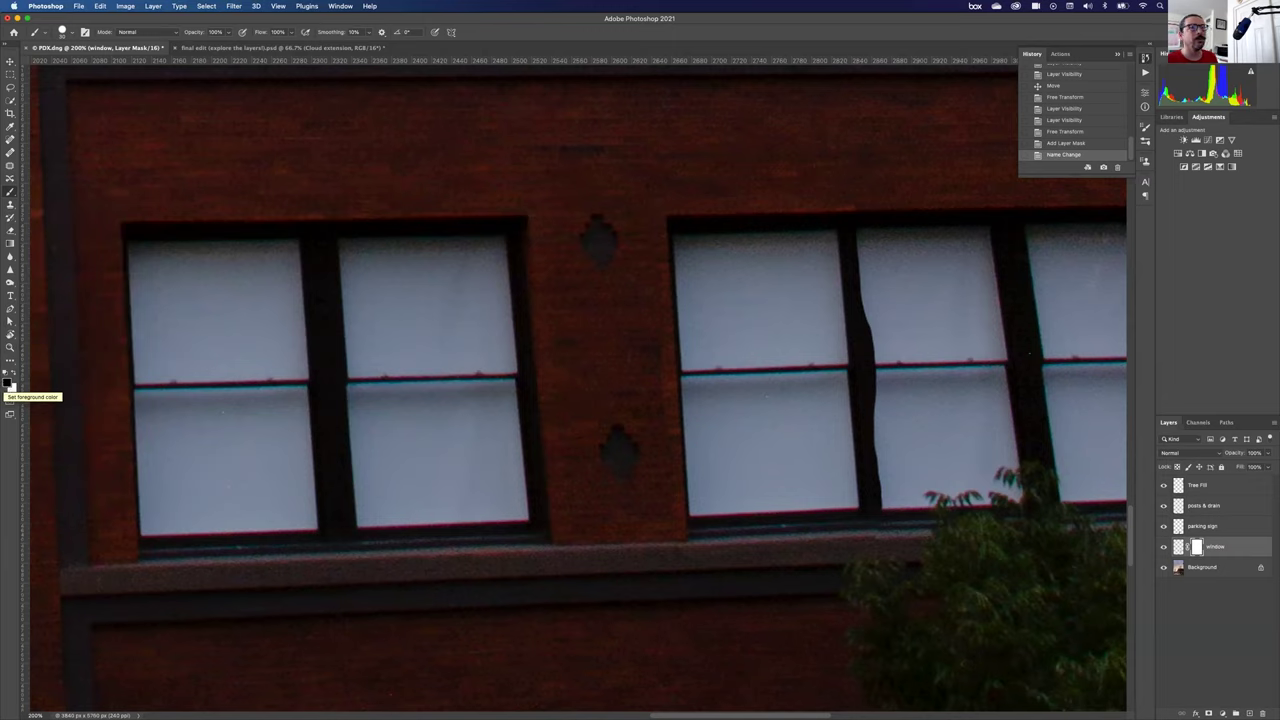
{"action": "mouse_move", "coordinate": [746, 422]}
{"action": "left_mouse_down"}
{"action": "mouse_move", "coordinate": [777, 417]}
{"action": "mouse_move", "coordinate": [730, 358]}
{"action": "mouse_move", "coordinate": [762, 496]}
{"action": "mouse_move", "coordinate": [729, 337]}
{"action": "mouse_move", "coordinate": [703, 515]}
{"action": "left_mouse_up"}
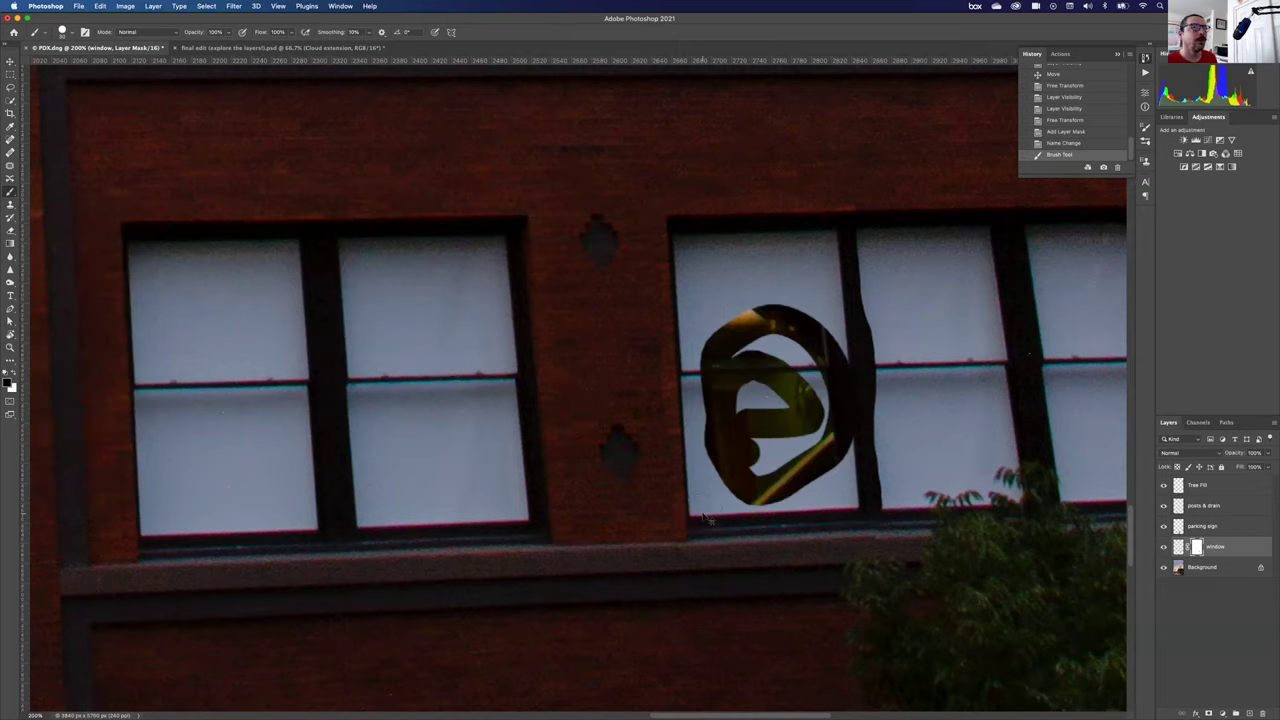
{"action": "left_click", "coordinate": [12, 374]}
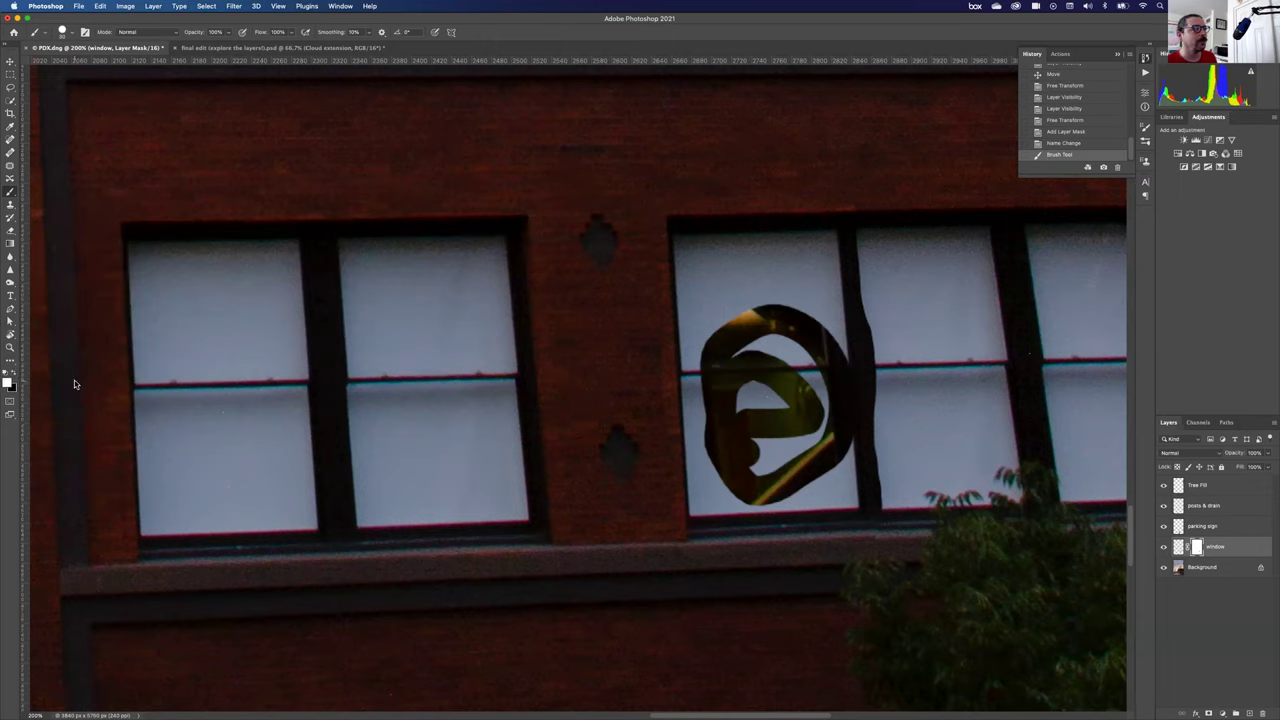
{"action": "mouse_move", "coordinate": [695, 340]}
{"action": "left_mouse_down"}
{"action": "mouse_move", "coordinate": [722, 457]}
{"action": "mouse_move", "coordinate": [790, 500]}
{"action": "left_mouse_up"}
{"action": "mouse_move", "coordinate": [745, 430]}
{"action": "left_mouse_down"}
{"action": "mouse_move", "coordinate": [750, 470]}
{"action": "mouse_move", "coordinate": [800, 415]}
{"action": "mouse_move", "coordinate": [830, 460]}
{"action": "mouse_move", "coordinate": [835, 340]}
{"action": "mouse_move", "coordinate": [795, 365]}
{"action": "mouse_move", "coordinate": [770, 318]}
{"action": "mouse_move", "coordinate": [735, 340]}
{"action": "mouse_move", "coordinate": [768, 392]}
{"action": "left_mouse_up"}
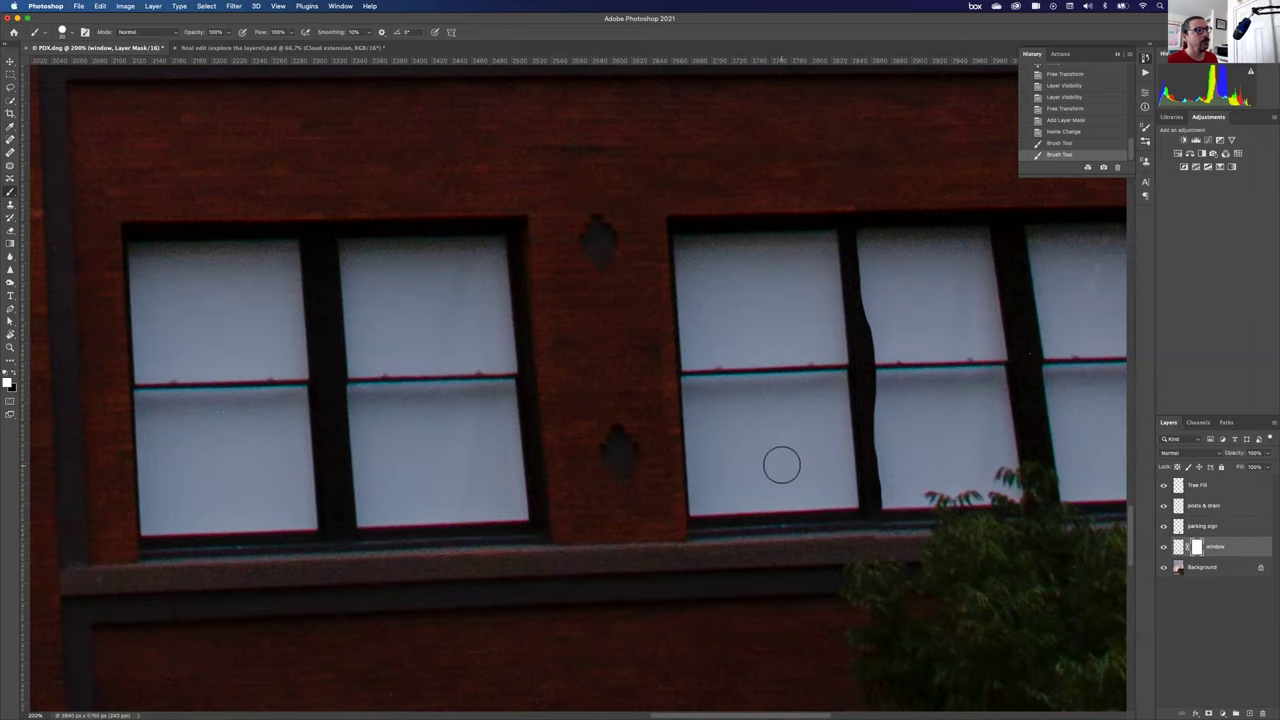
Paint black on the mask with a smaller brush along the brick column and window mullion.
{"action": "key", "text": "x"}
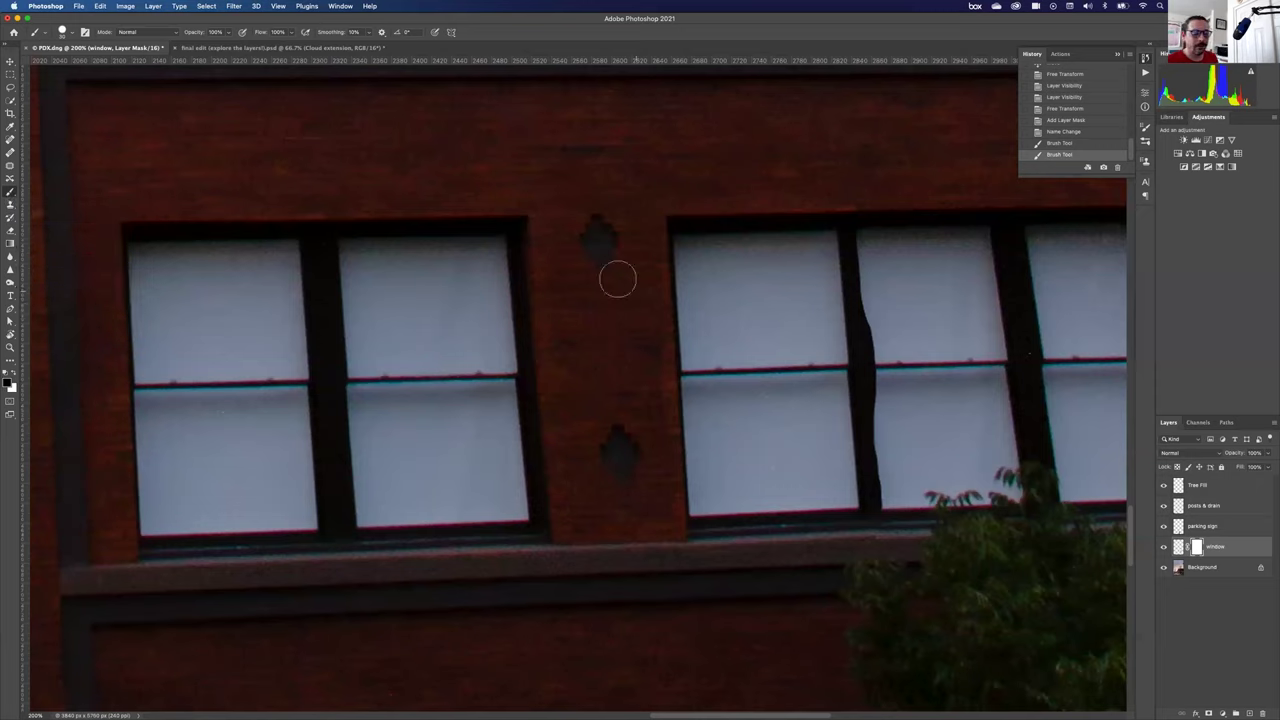
{"action": "mouse_move", "coordinate": [643, 273]}
{"action": "left_mouse_down"}
{"action": "mouse_move", "coordinate": [651, 400]}
{"action": "mouse_move", "coordinate": [651, 377]}
{"action": "left_mouse_up"}
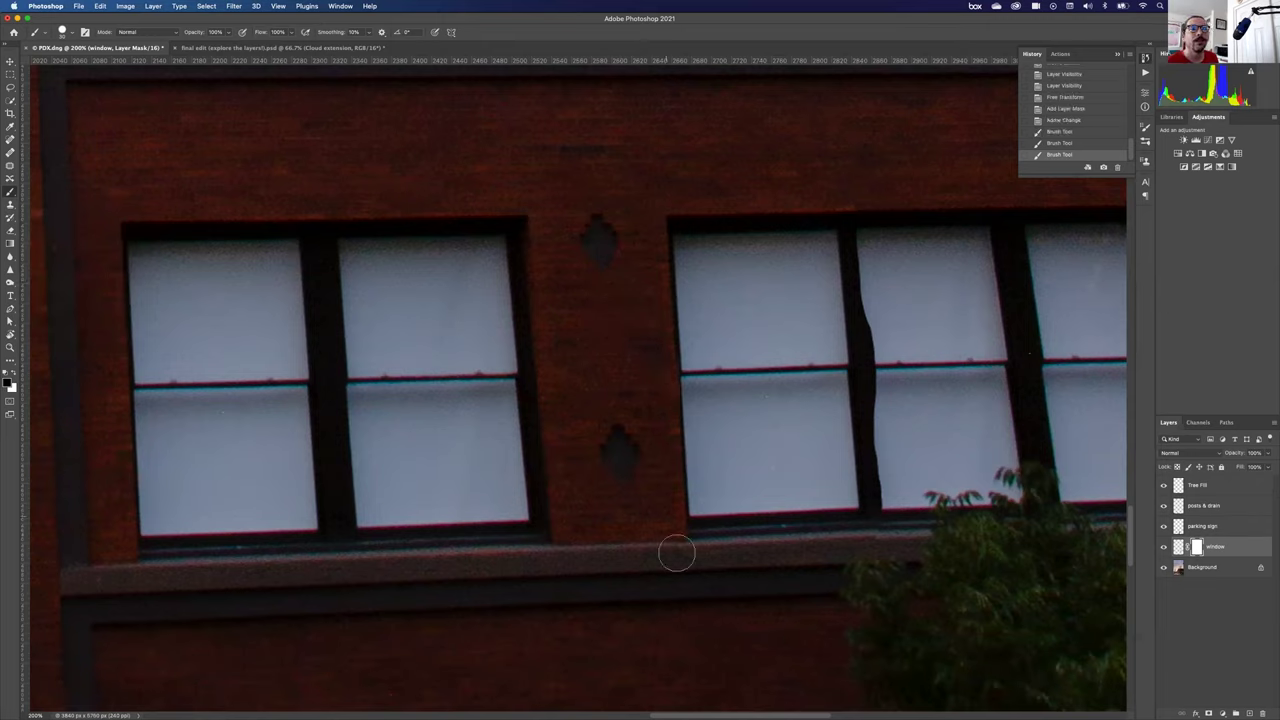
{"action": "key", "text": "bracketleft"}
{"action": "key", "text": "bracketleft"}
{"action": "mouse_move", "coordinate": [864, 530]}
{"action": "left_mouse_down"}
{"action": "mouse_move", "coordinate": [886, 382]}
{"action": "mouse_move", "coordinate": [862, 298]}
{"action": "mouse_move", "coordinate": [867, 440]}
{"action": "mouse_move", "coordinate": [878, 375]}
{"action": "mouse_move", "coordinate": [858, 330]}
{"action": "mouse_move", "coordinate": [851, 186]}
{"action": "left_mouse_up"}
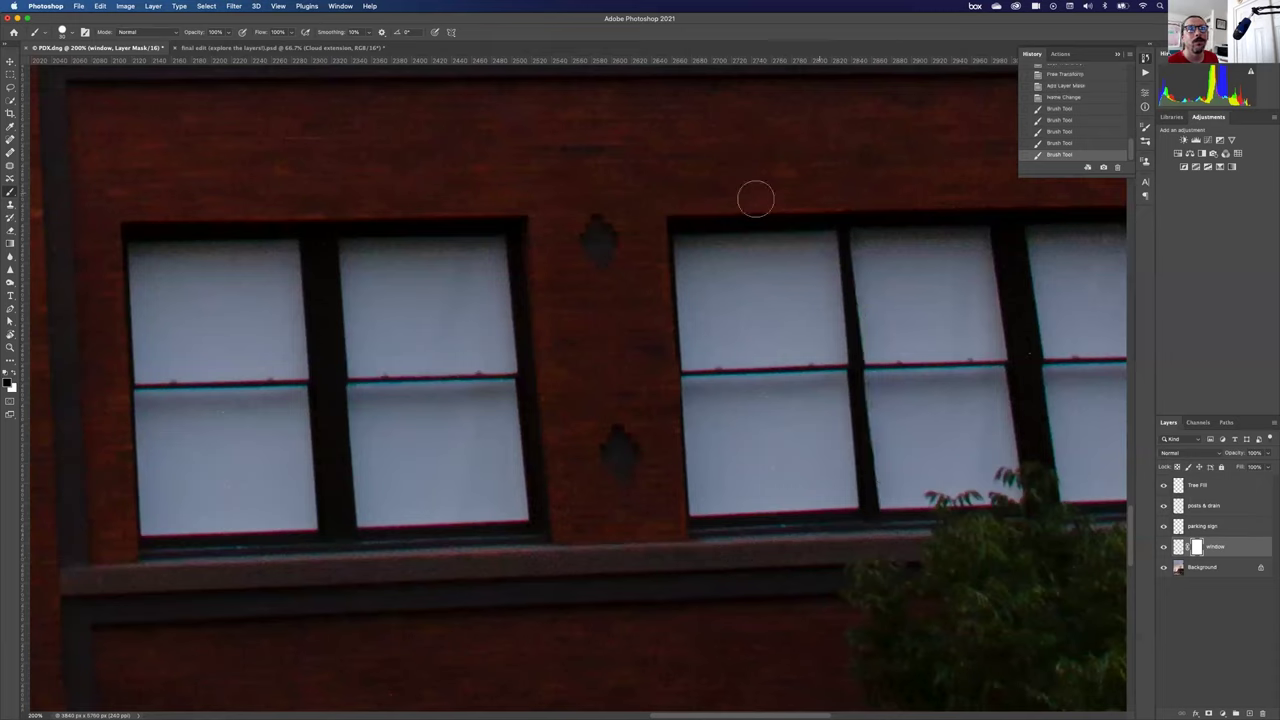
{"action": "mouse_move", "coordinate": [625, 210]}
{"action": "left_mouse_down"}
{"action": "mouse_move", "coordinate": [855, 200]}
{"action": "mouse_move", "coordinate": [646, 209]}
{"action": "left_mouse_up"}
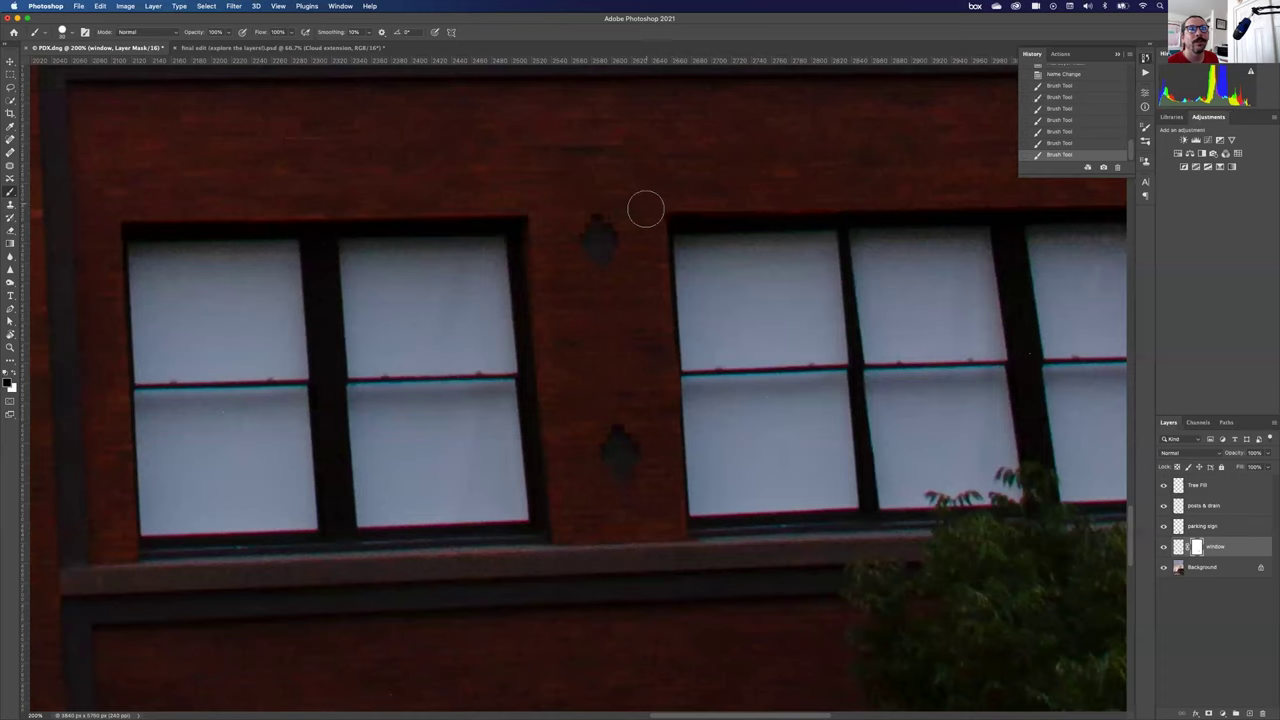
{"action": "left_click_drag", "start_coordinate": [645, 265], "coordinate": [659, 462]}
{"action": "mouse_move", "coordinate": [669, 530]}
{"action": "left_mouse_down"}
{"action": "mouse_move", "coordinate": [677, 466]}
{"action": "mouse_move", "coordinate": [683, 531]}
{"action": "mouse_move", "coordinate": [657, 407]}
{"action": "left_mouse_up"}
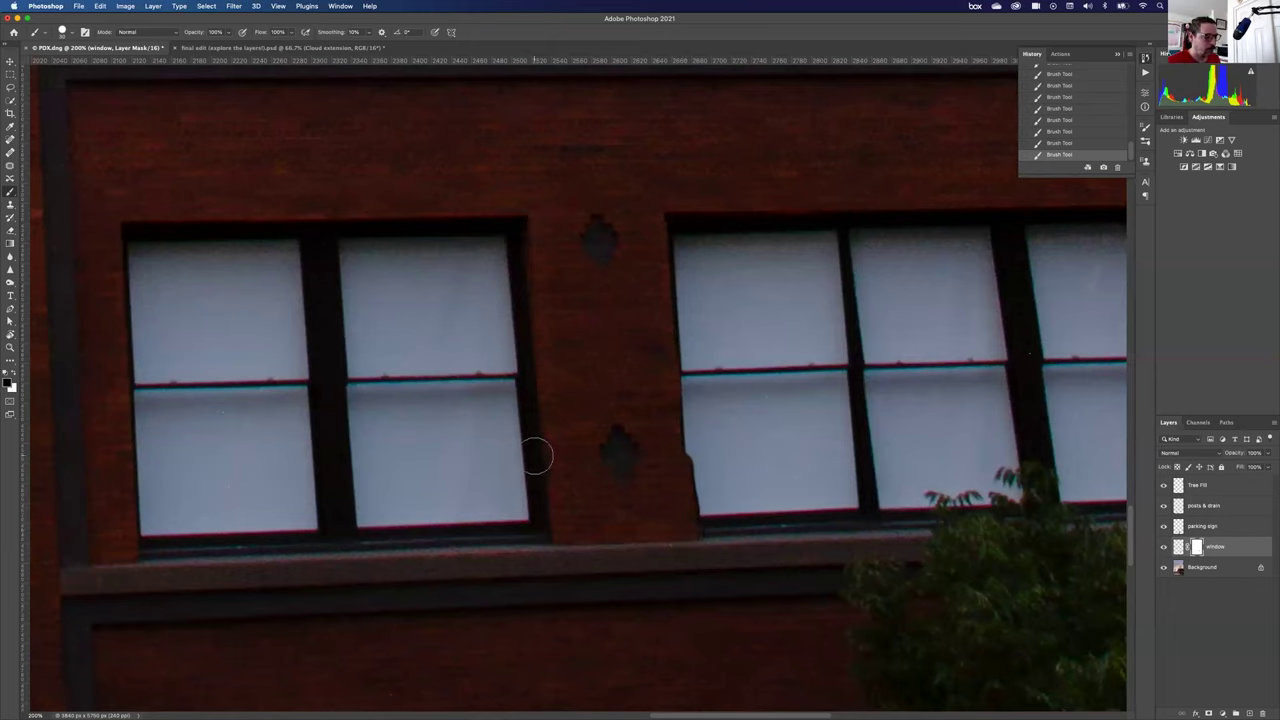
Paint white to restore the right window's left edge, then fit the photo on screen.
{"action": "key", "text": "x"}
{"action": "left_click_drag", "start_coordinate": [704, 453], "coordinate": [708, 512]}
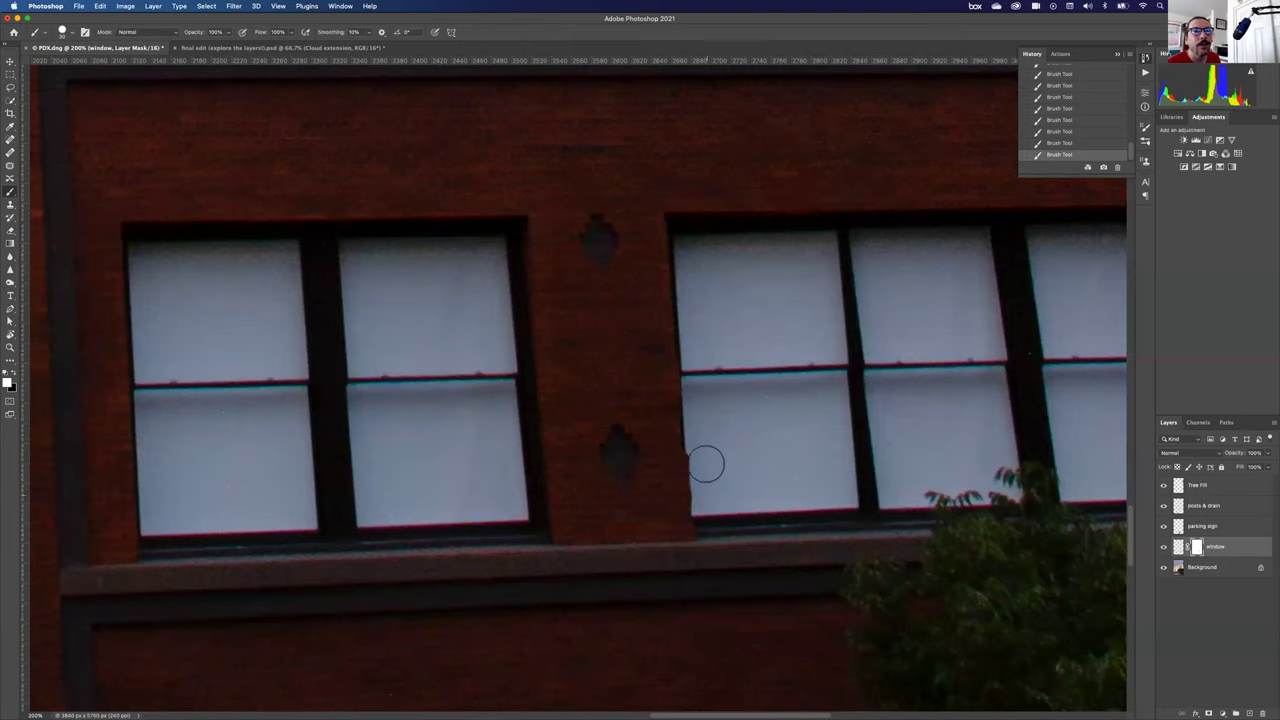
{"action": "left_click_drag", "start_coordinate": [702, 482], "coordinate": [700, 512]}
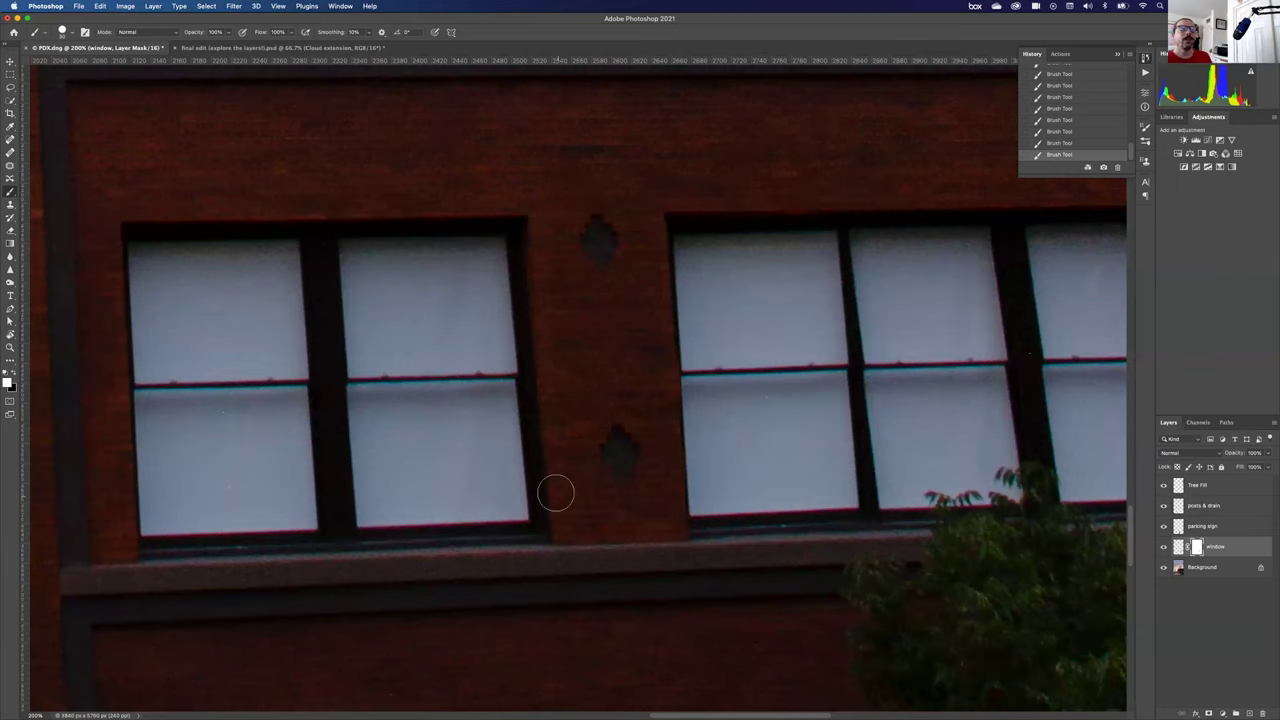
{"action": "key", "text": "super+0"}
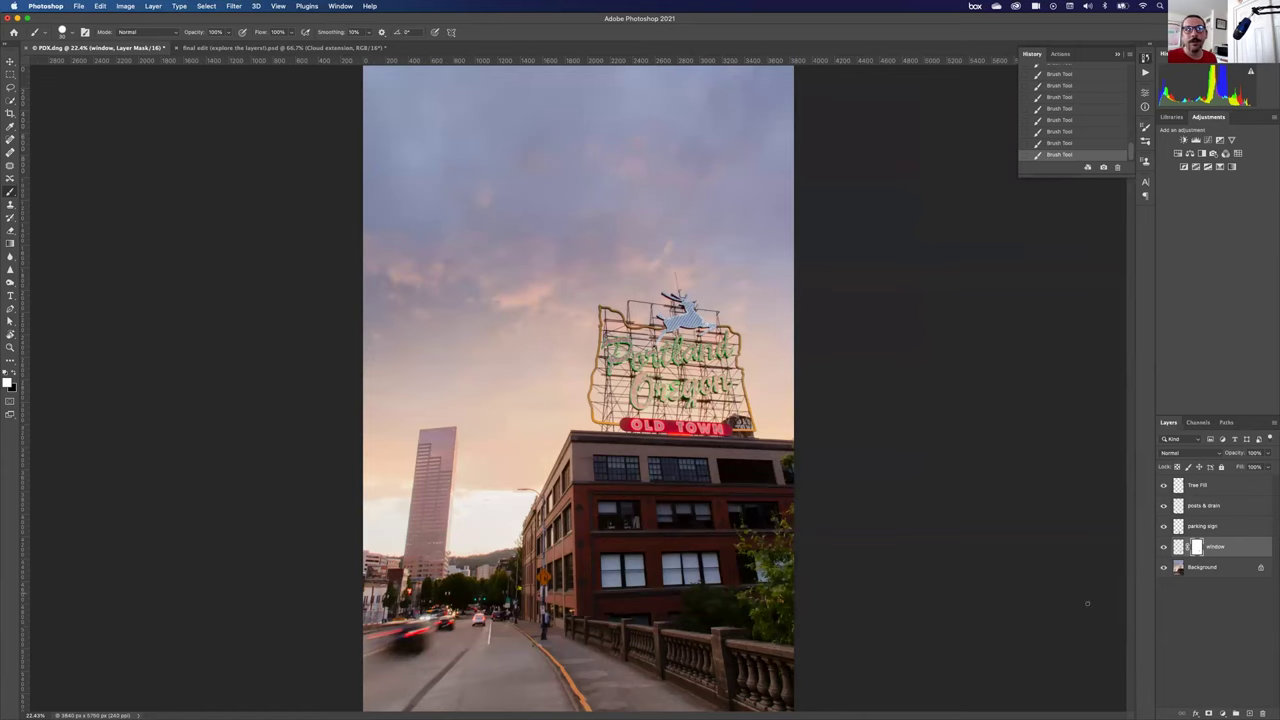
Zoom to 100% on the railing, lasso a stone railing section on Background, and copy it to a new layer.
{"action": "left_click", "coordinate": [1230, 572]}
{"action": "key", "text": "super+plus"}
{"action": "key", "text": "super+plus"}
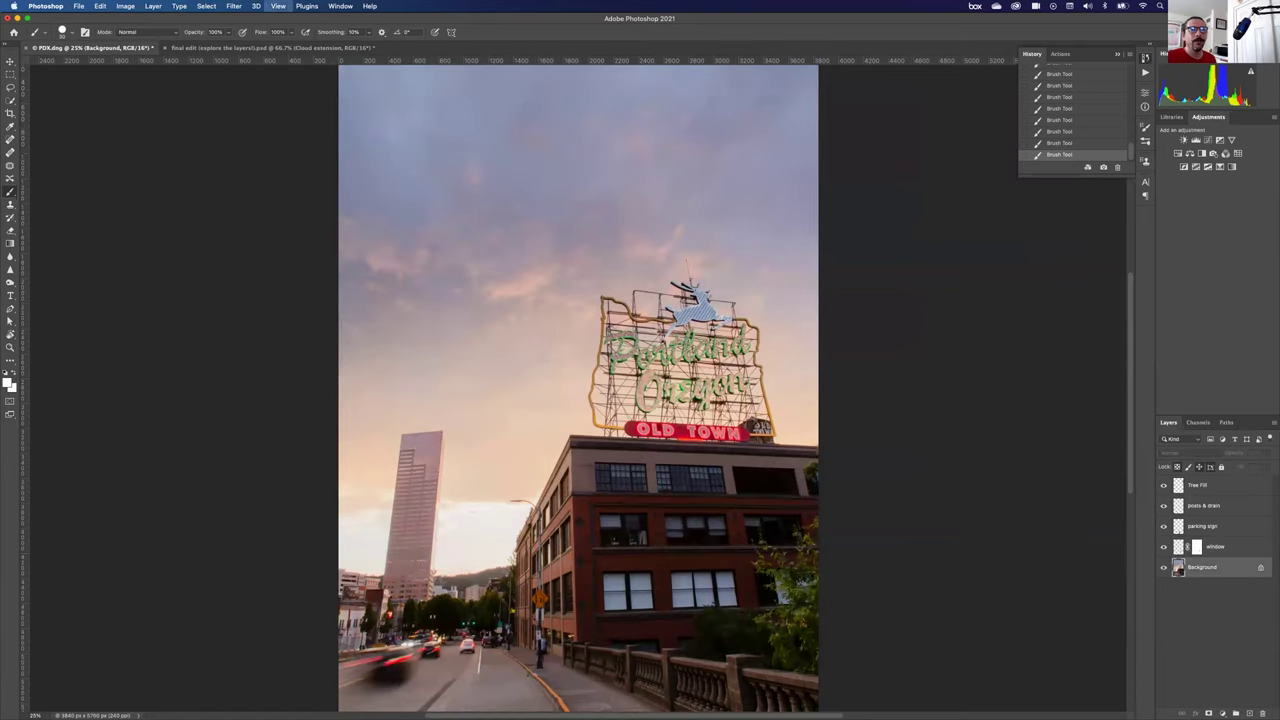
{"action": "left_click_drag", "start_coordinate": [751, 581], "coordinate": [658, 245]}
{"action": "key", "text": "super+plus"}
{"action": "key", "text": "super+plus"}
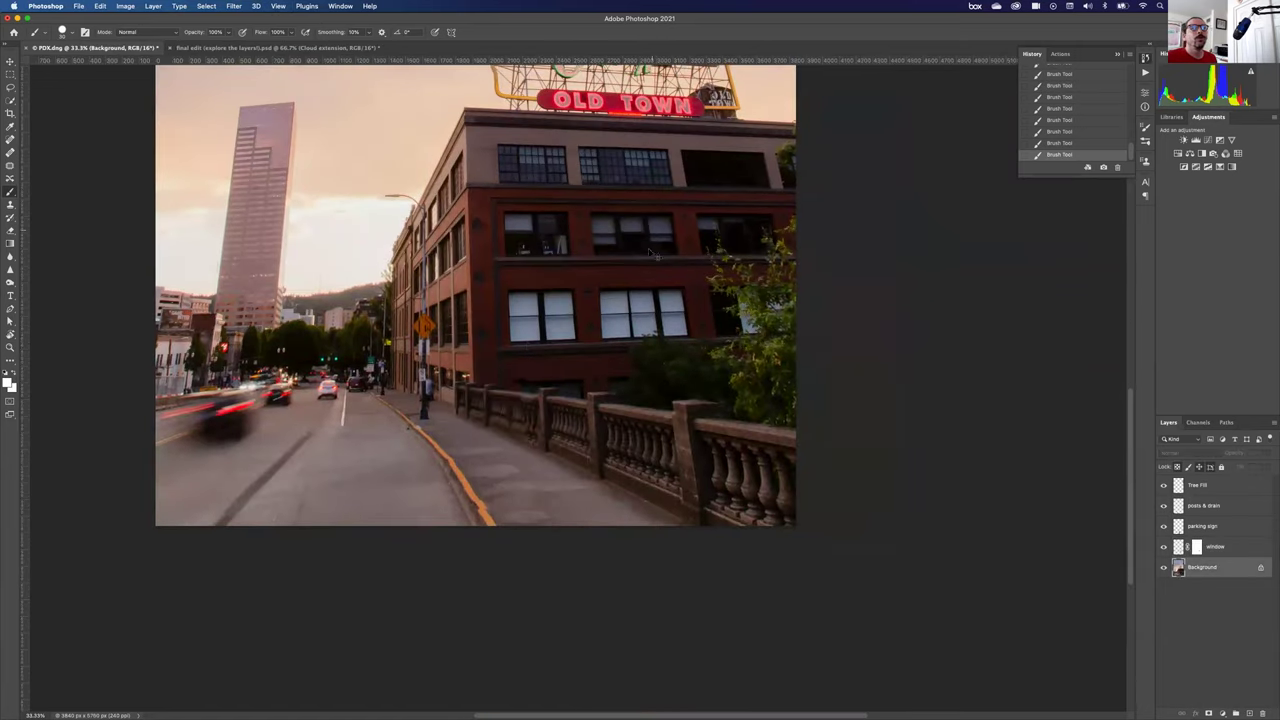
{"action": "key", "text": "super+plus"}
{"action": "key", "text": "l"}
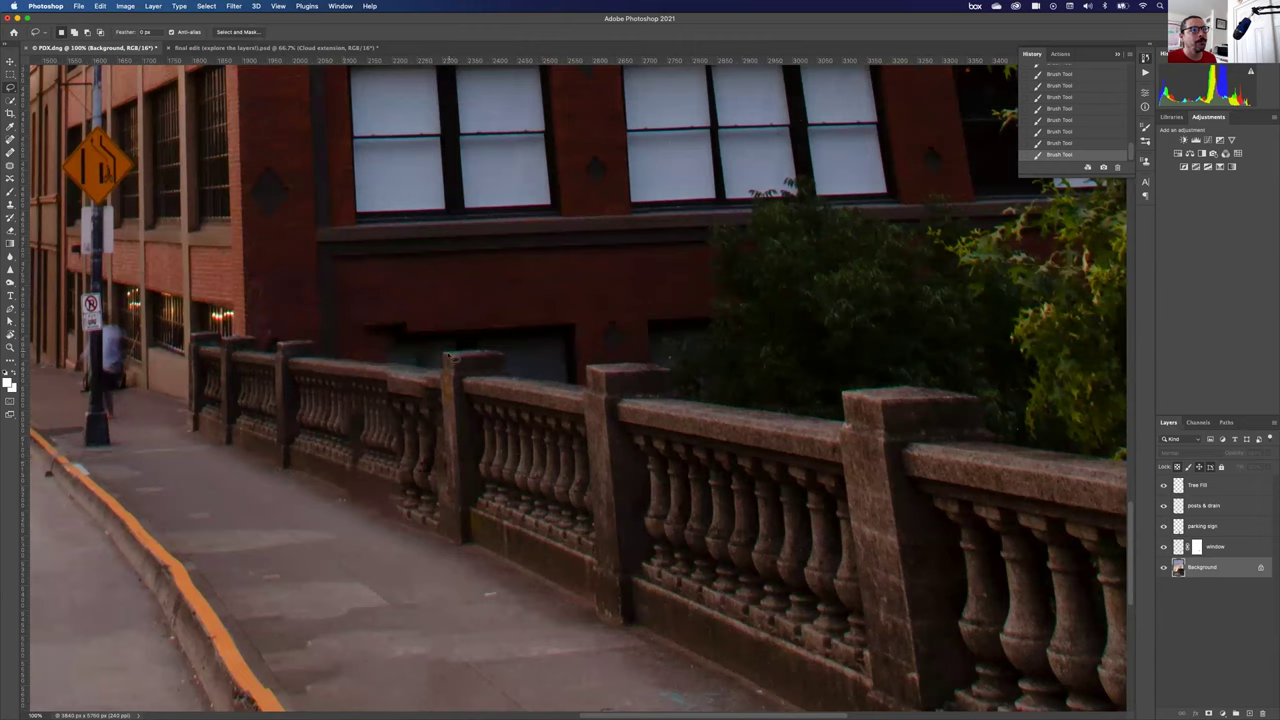
{"action": "mouse_move", "coordinate": [444, 352]}
{"action": "left_mouse_down"}
{"action": "mouse_move", "coordinate": [448, 530]}
{"action": "mouse_move", "coordinate": [590, 622]}
{"action": "mouse_move", "coordinate": [658, 522]}
{"action": "mouse_move", "coordinate": [657, 370]}
{"action": "mouse_move", "coordinate": [525, 368]}
{"action": "mouse_move", "coordinate": [488, 340]}
{"action": "mouse_move", "coordinate": [450, 348]}
{"action": "left_mouse_up"}
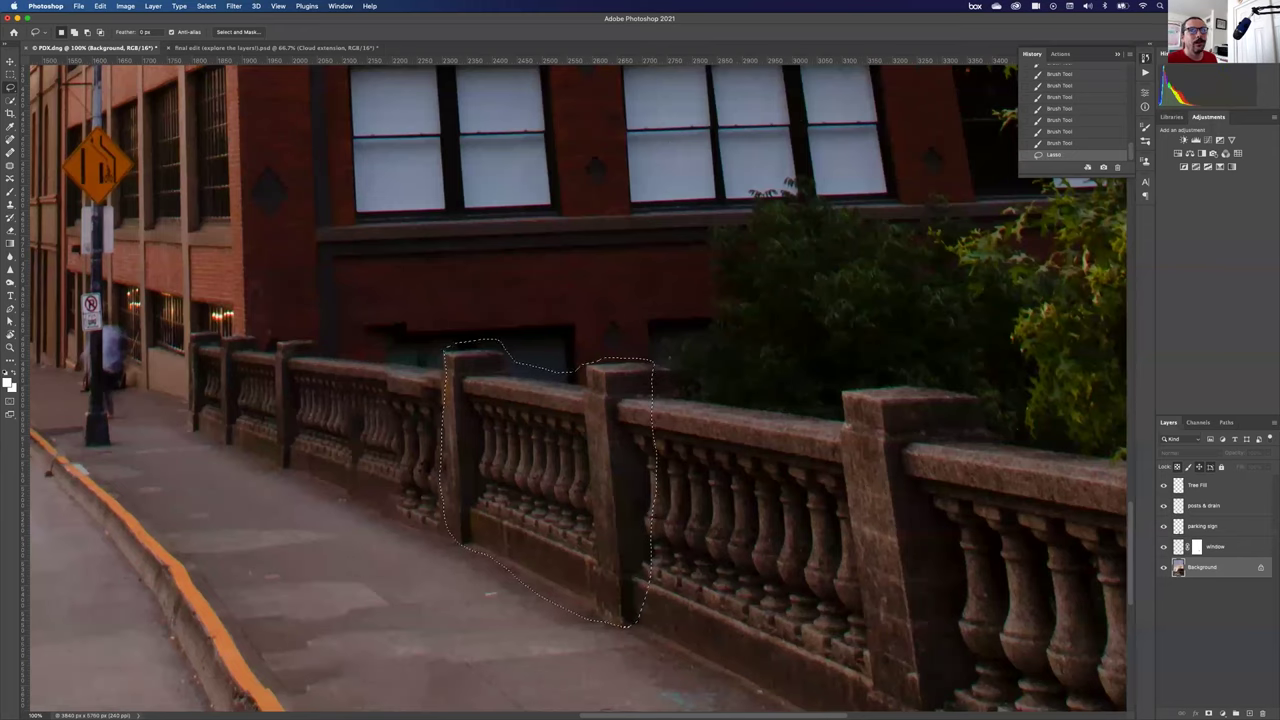
{"action": "key", "text": "super+j"}
Shift the railing copy left, stack it above 'parking sign', and name it 'bridge fix'.
{"action": "key", "text": "v"}
{"action": "mouse_move", "coordinate": [543, 486]}
{"action": "left_mouse_down"}
{"action": "mouse_move", "coordinate": [397, 457]}
{"action": "mouse_move", "coordinate": [400, 442]}
{"action": "mouse_move", "coordinate": [372, 453]}
{"action": "left_mouse_up"}
{"action": "left_click_drag", "start_coordinate": [459, 619], "coordinate": [462, 622]}
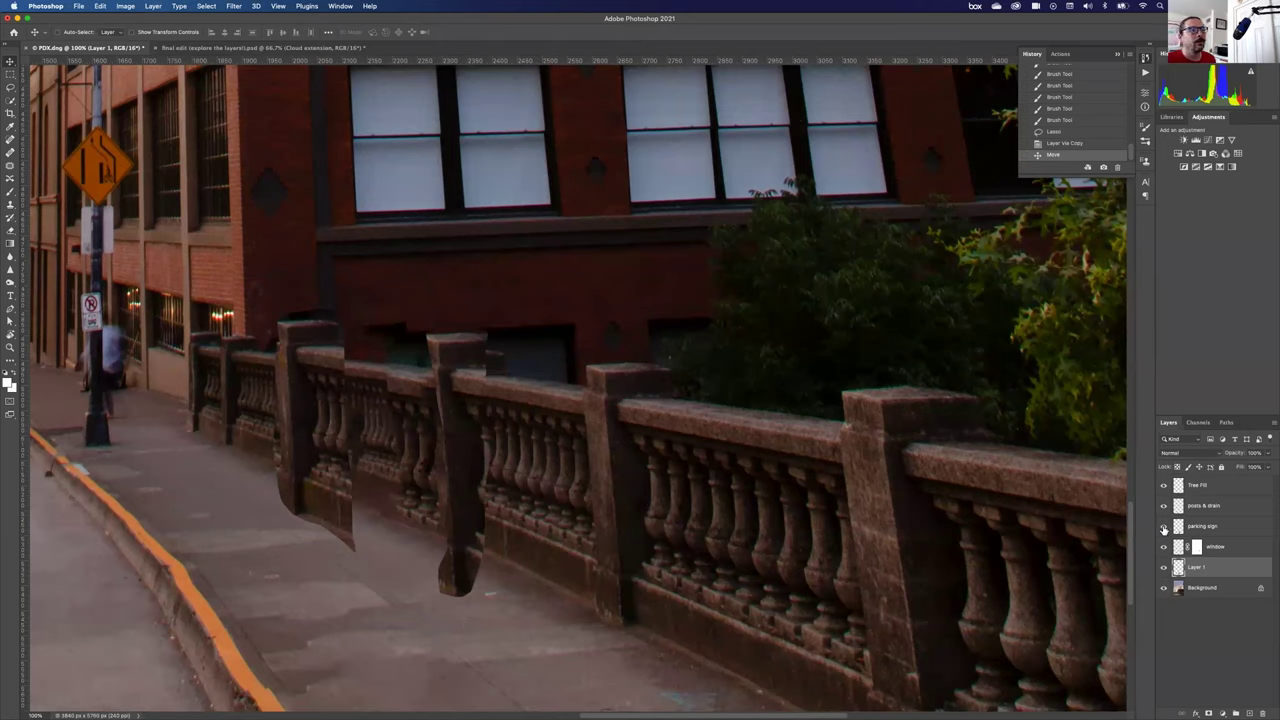
{"action": "left_click_drag", "start_coordinate": [1204, 569], "coordinate": [1213, 524]}
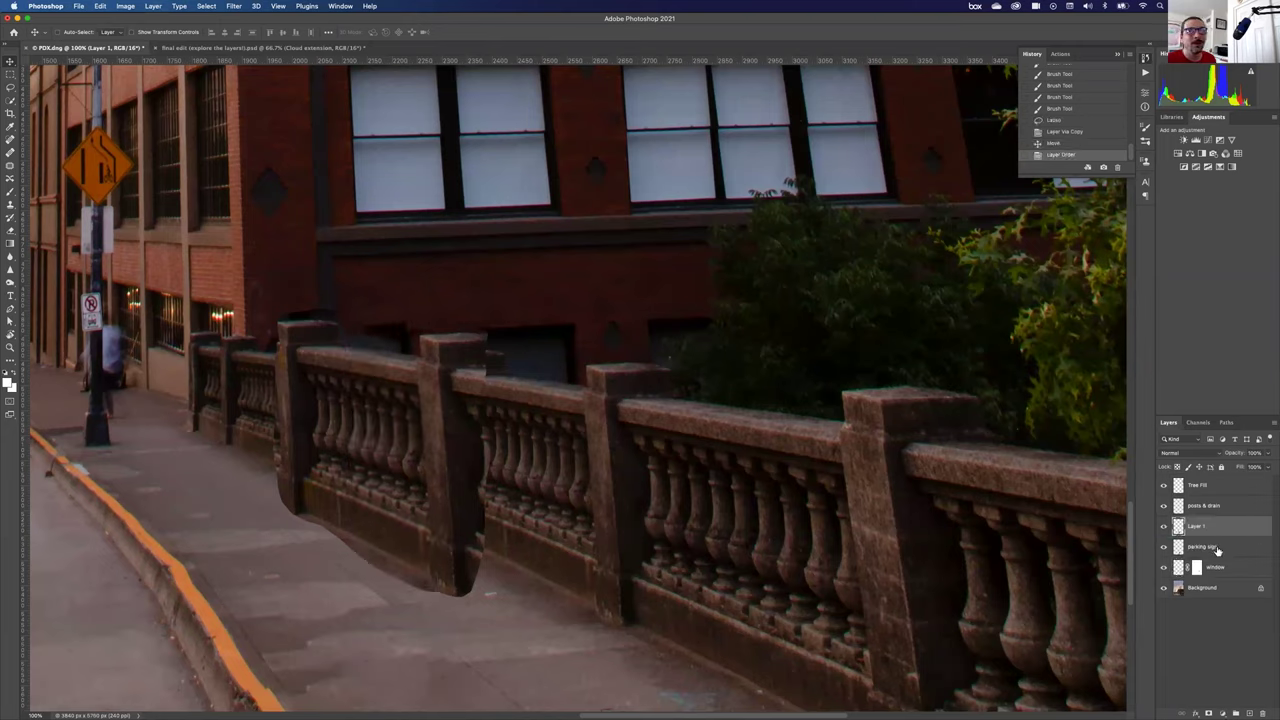
{"action": "double_click", "coordinate": [1195, 528]}
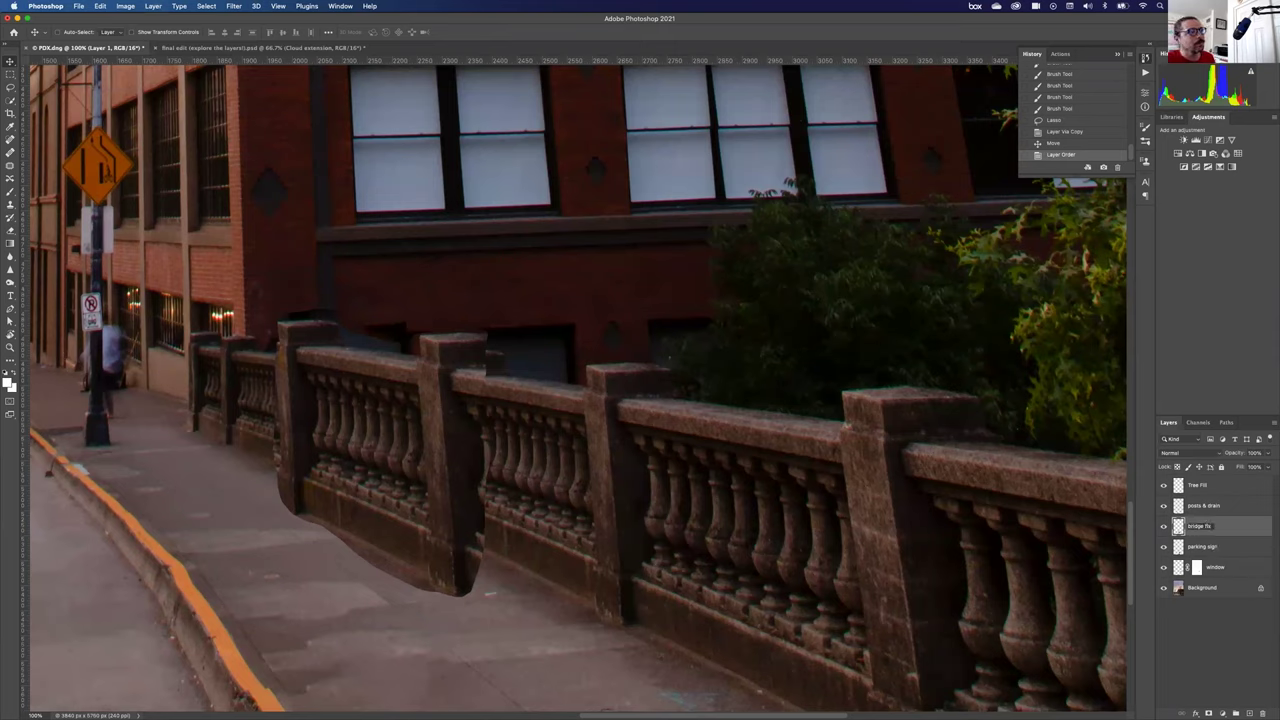
{"action": "key", "text": "Return"}
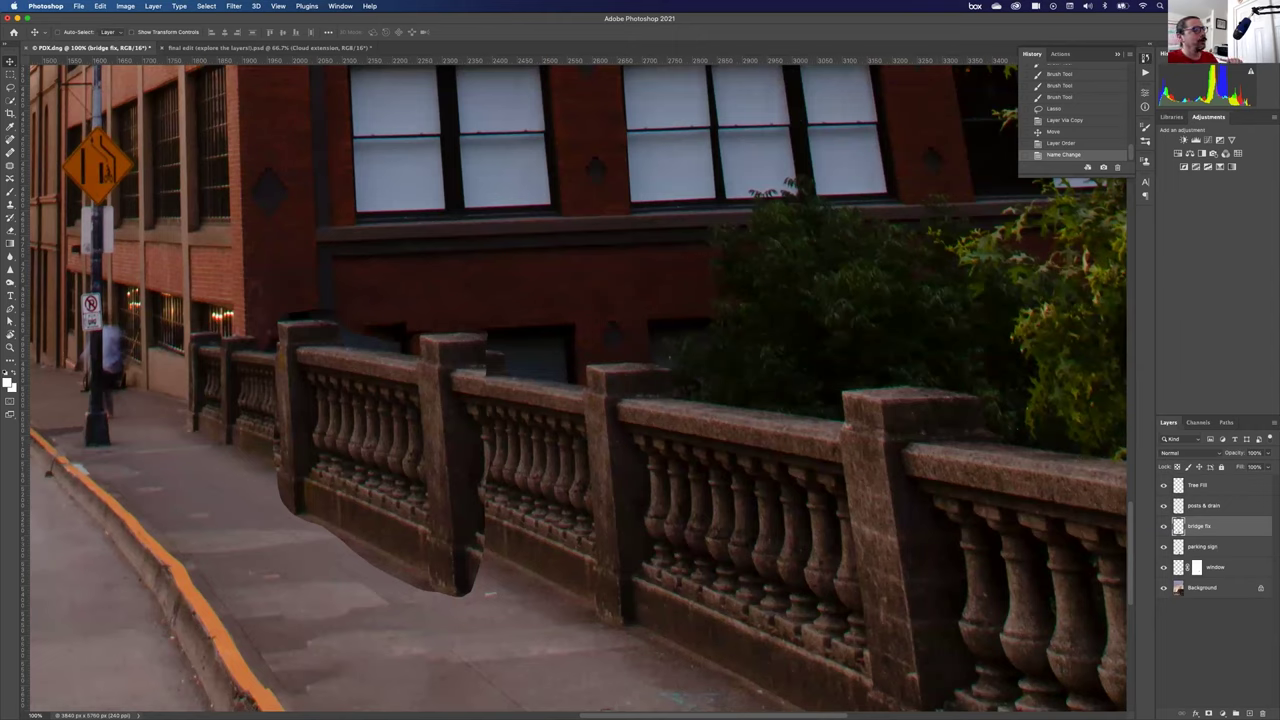
Free-transform the bridge fix patch to about 78% and line it up with the railing posts.
{"action": "key", "text": "super+t"}
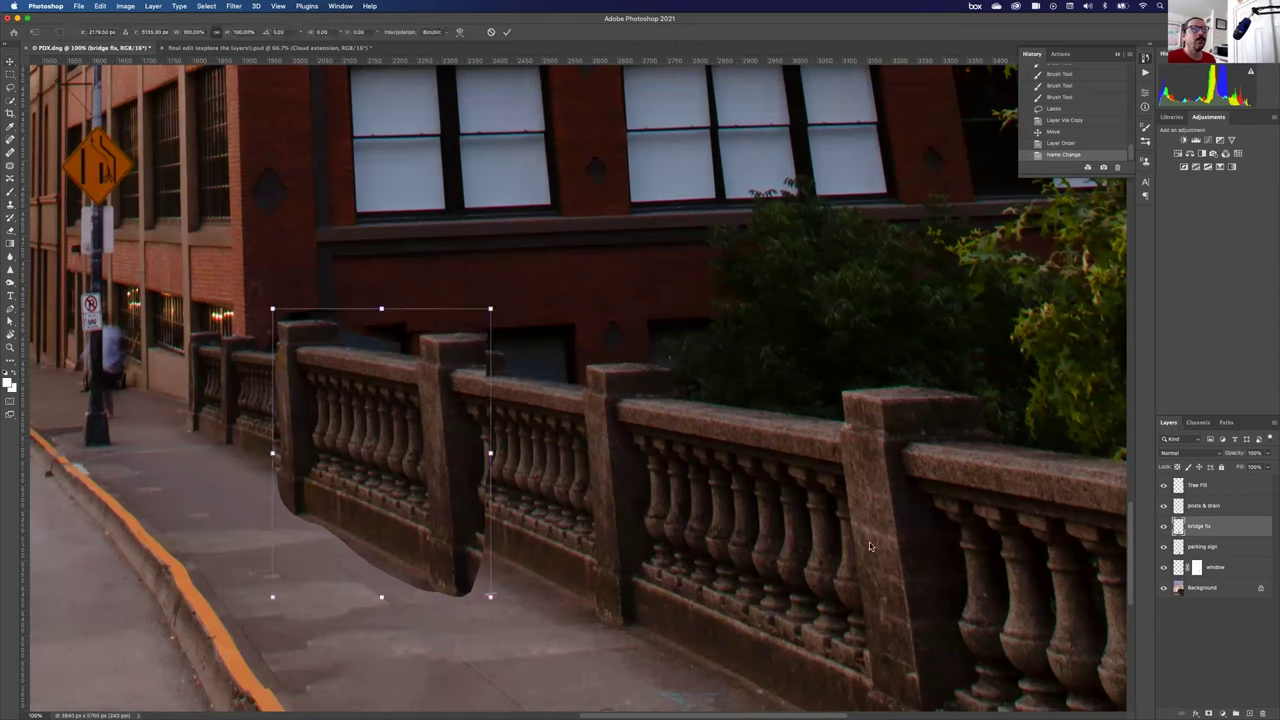
{"action": "left_click_drag", "start_coordinate": [272, 309], "coordinate": [326, 377]}
{"action": "left_click_drag", "start_coordinate": [404, 514], "coordinate": [376, 396]}
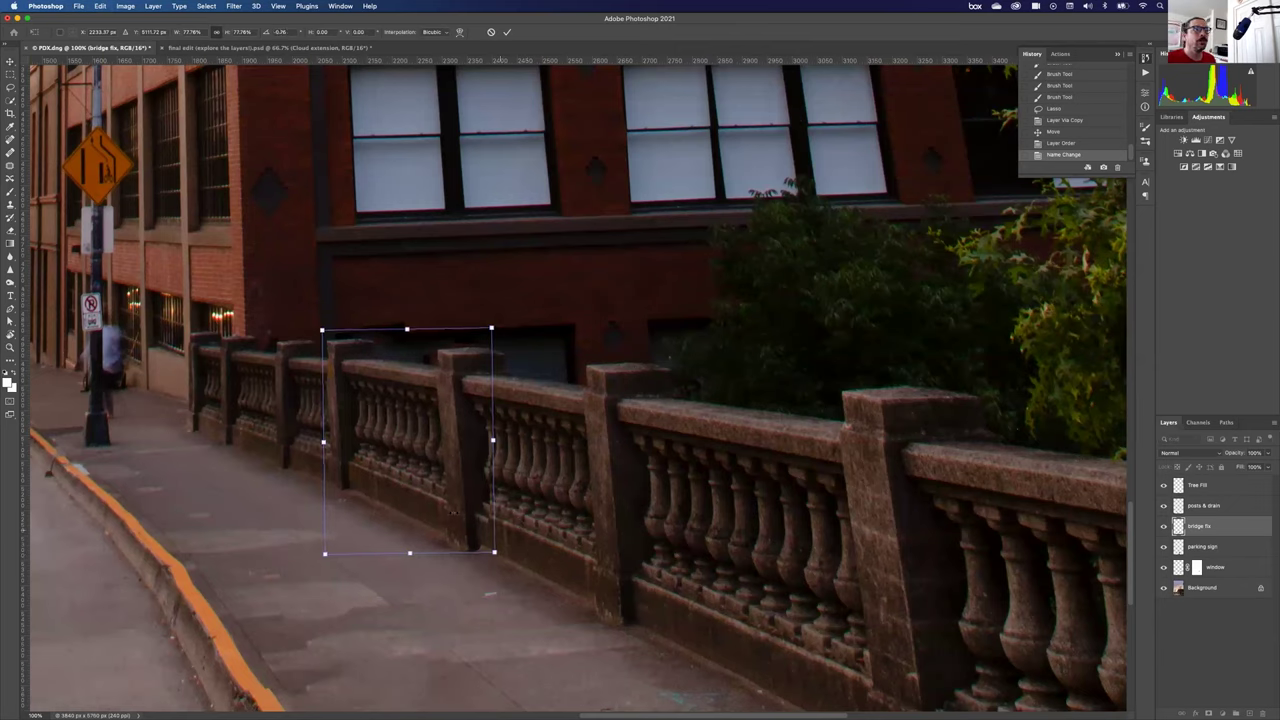
{"action": "left_click_drag", "start_coordinate": [455, 514], "coordinate": [452, 517]}
{"action": "left_click_drag", "start_coordinate": [453, 516], "coordinate": [453, 515]}
{"action": "key", "text": "Return"}
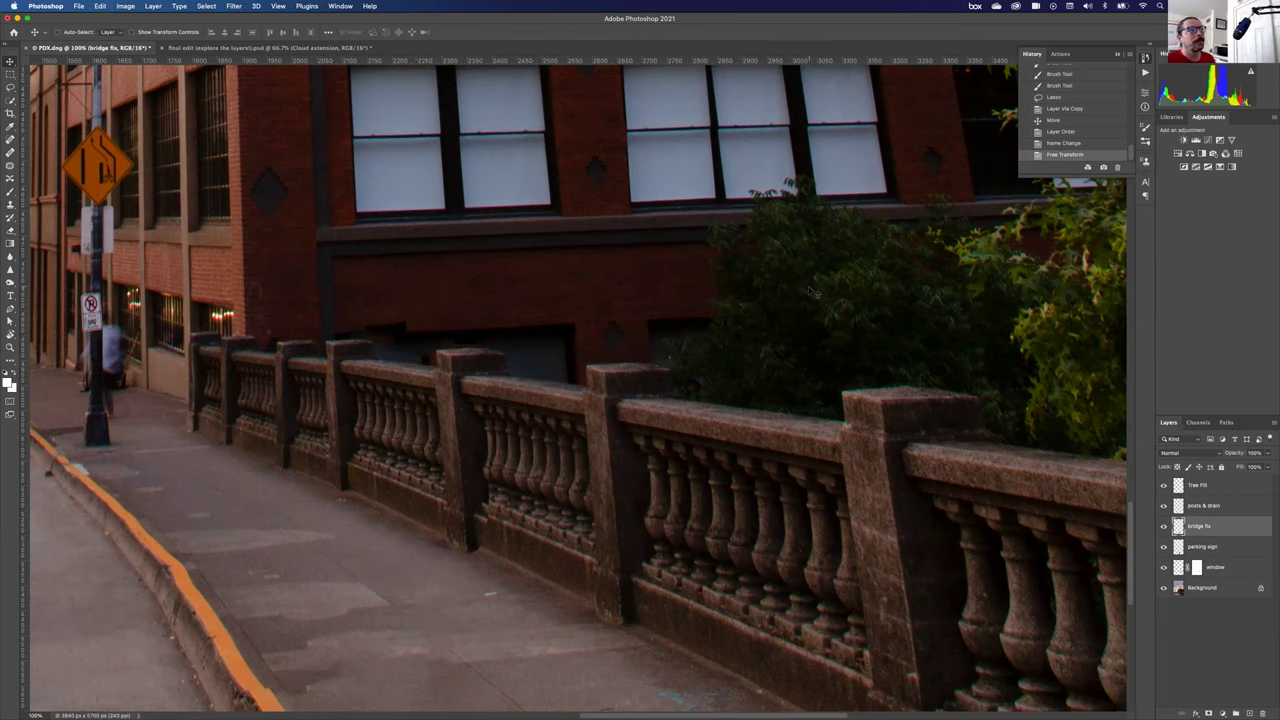
Add a mask to the bridge fix layer and paint soft black strokes along the railing top.
{"action": "left_click", "coordinate": [1206, 712]}
{"action": "key", "text": "b"}
{"action": "left_click", "coordinate": [13, 376]}
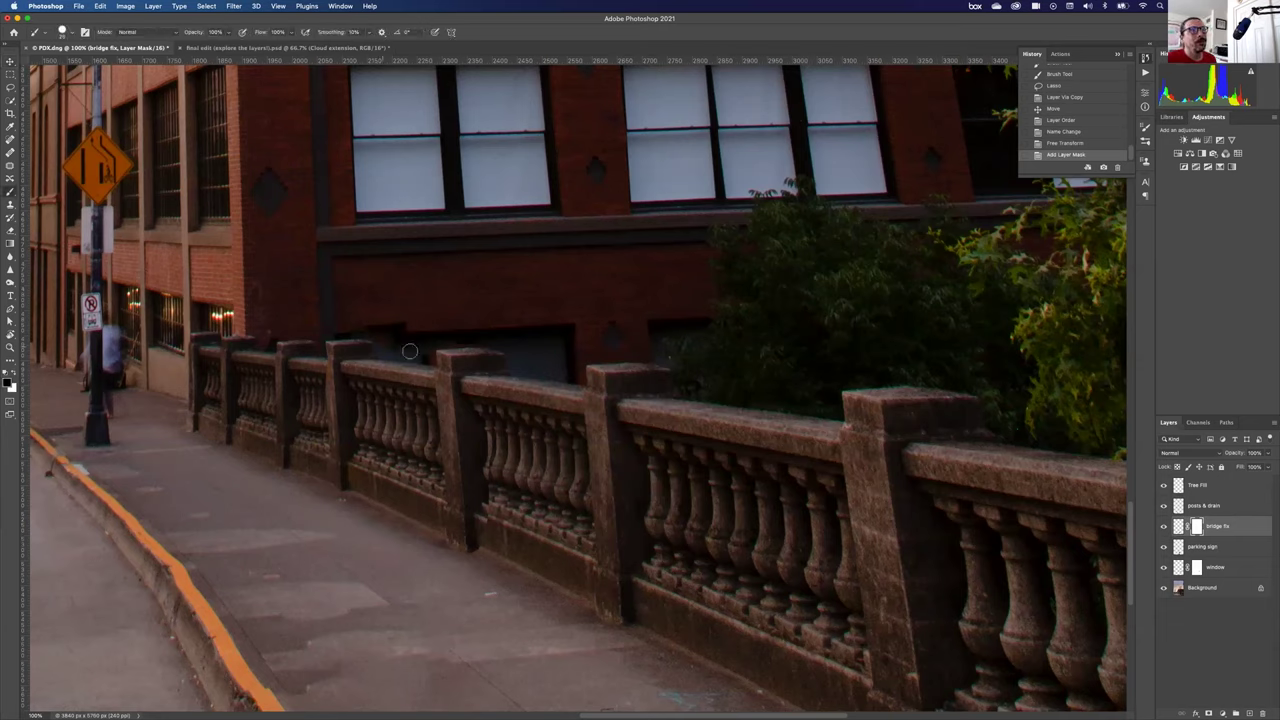
{"action": "left_click", "coordinate": [377, 325]}
{"action": "mouse_move", "coordinate": [347, 328]}
{"action": "left_mouse_down"}
{"action": "mouse_move", "coordinate": [408, 327]}
{"action": "mouse_move", "coordinate": [427, 357]}
{"action": "left_mouse_up"}
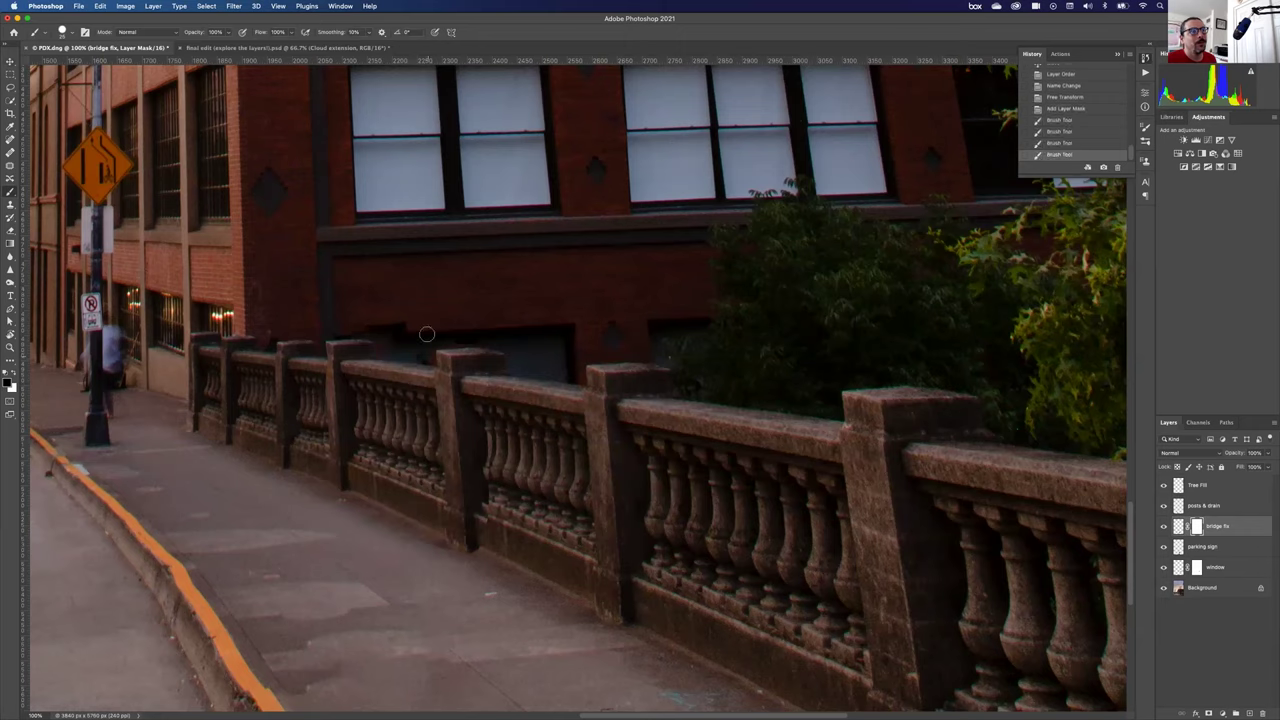
{"action": "mouse_move", "coordinate": [496, 341]}
{"action": "left_mouse_down"}
{"action": "mouse_move", "coordinate": [442, 317]}
{"action": "mouse_move", "coordinate": [386, 349]}
{"action": "mouse_move", "coordinate": [424, 331]}
{"action": "mouse_move", "coordinate": [391, 343]}
{"action": "mouse_move", "coordinate": [489, 334]}
{"action": "left_mouse_up"}
{"action": "left_click", "coordinate": [403, 545]}
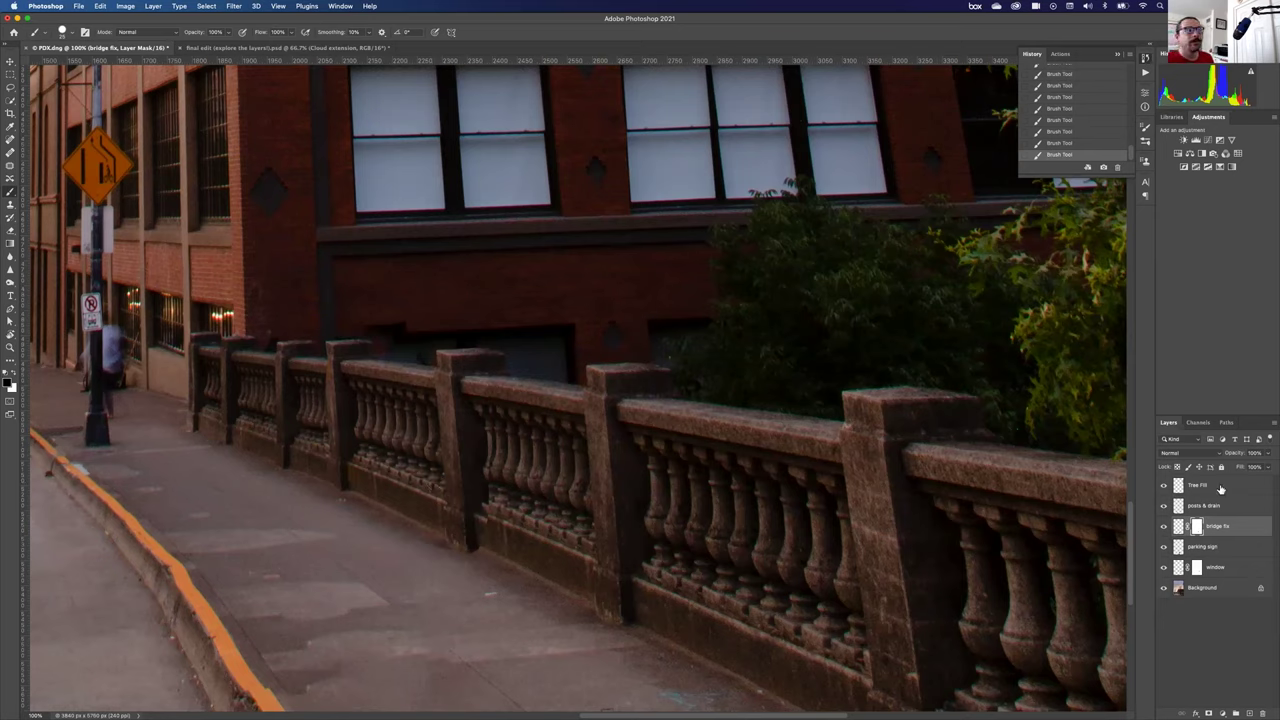
{"action": "key", "text": "super+0"}
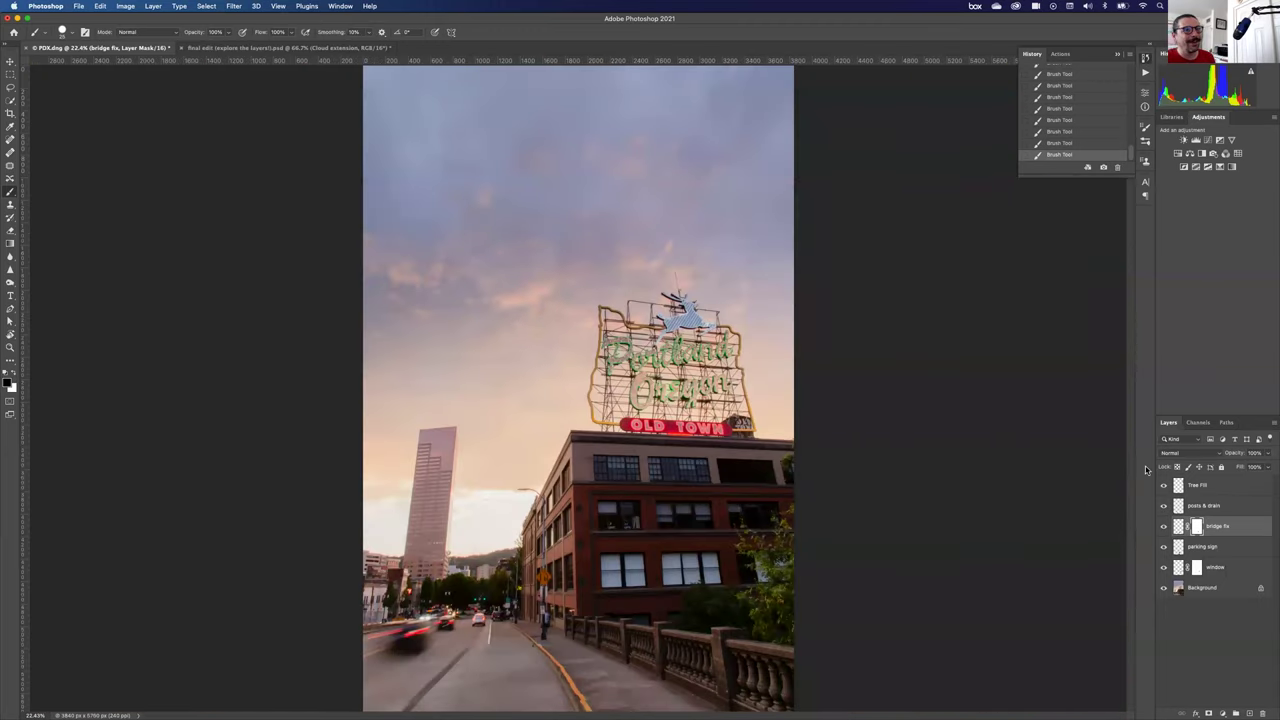
Group the five layers from Tree Fill to window, name the group 'Retouch', and collapse it.
{"action": "left_click", "coordinate": [1225, 488]}
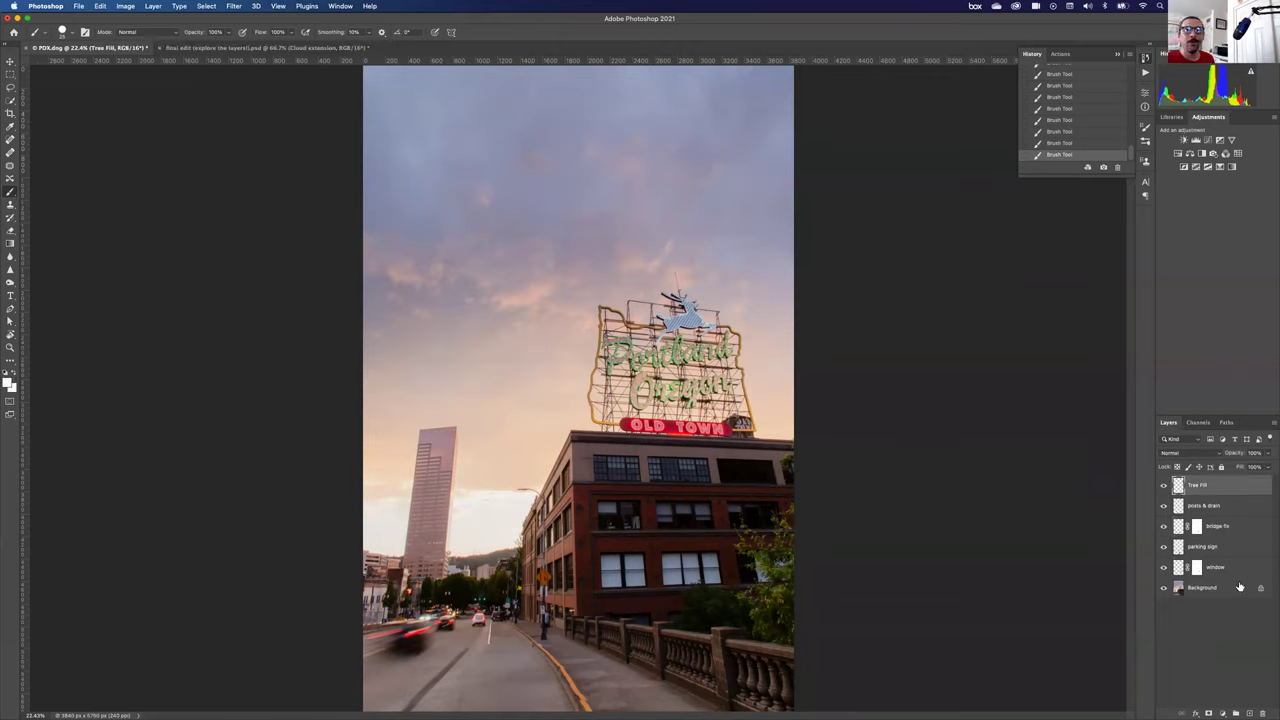
{"action": "left_click", "coordinate": [1240, 570], "text": "shift"}
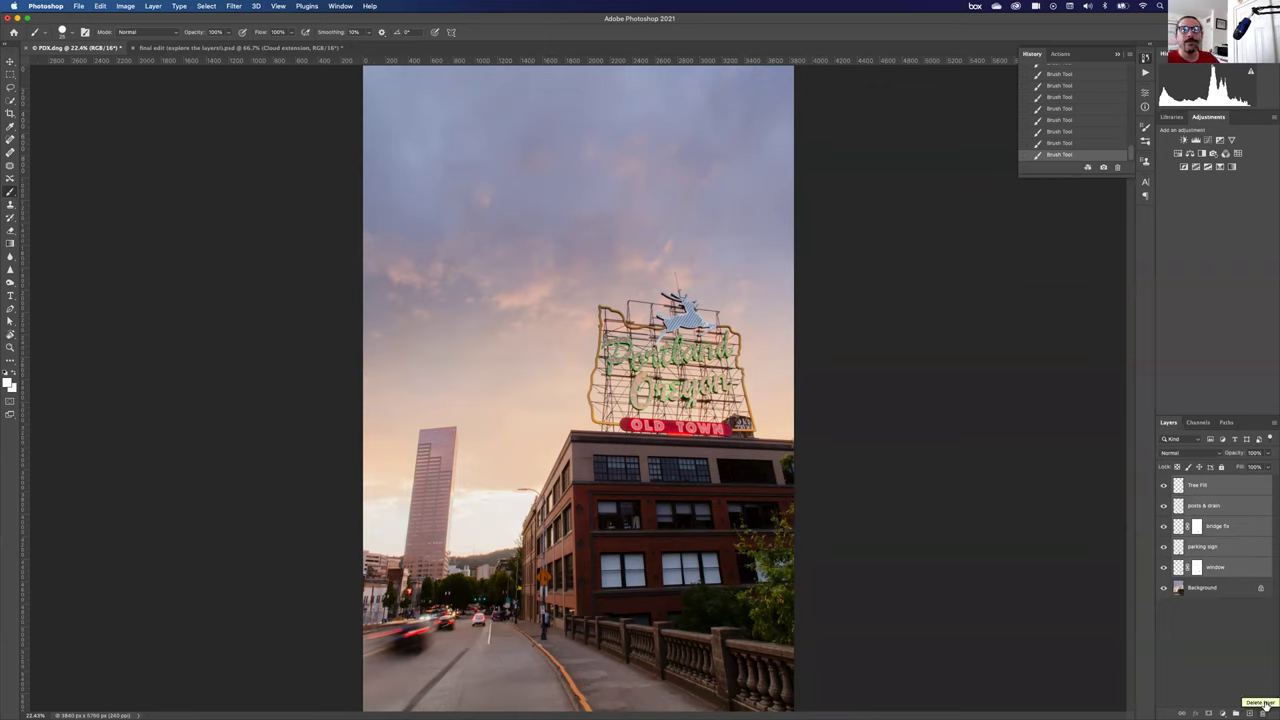
{"action": "key", "text": "super+g"}
{"action": "double_click", "coordinate": [1197, 481]}
{"action": "type", "text": "Retouch"}
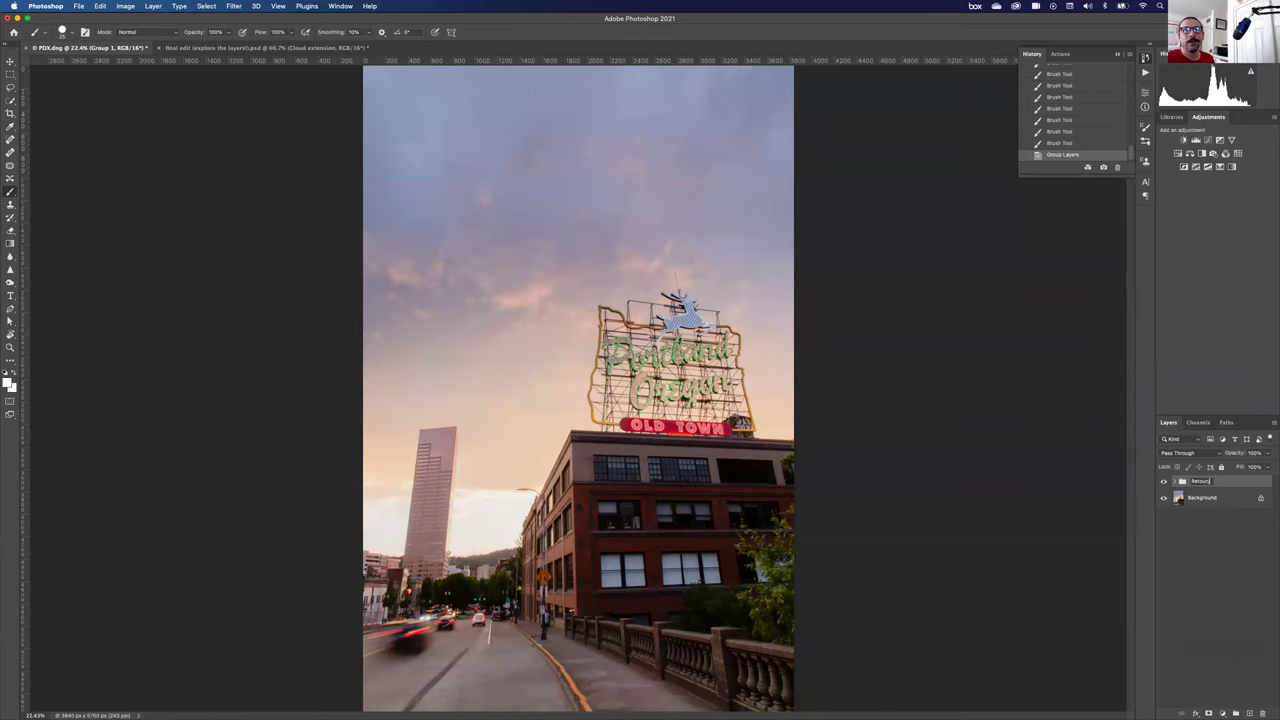
{"action": "key", "text": "Return"}
{"action": "left_click", "coordinate": [1176, 482]}
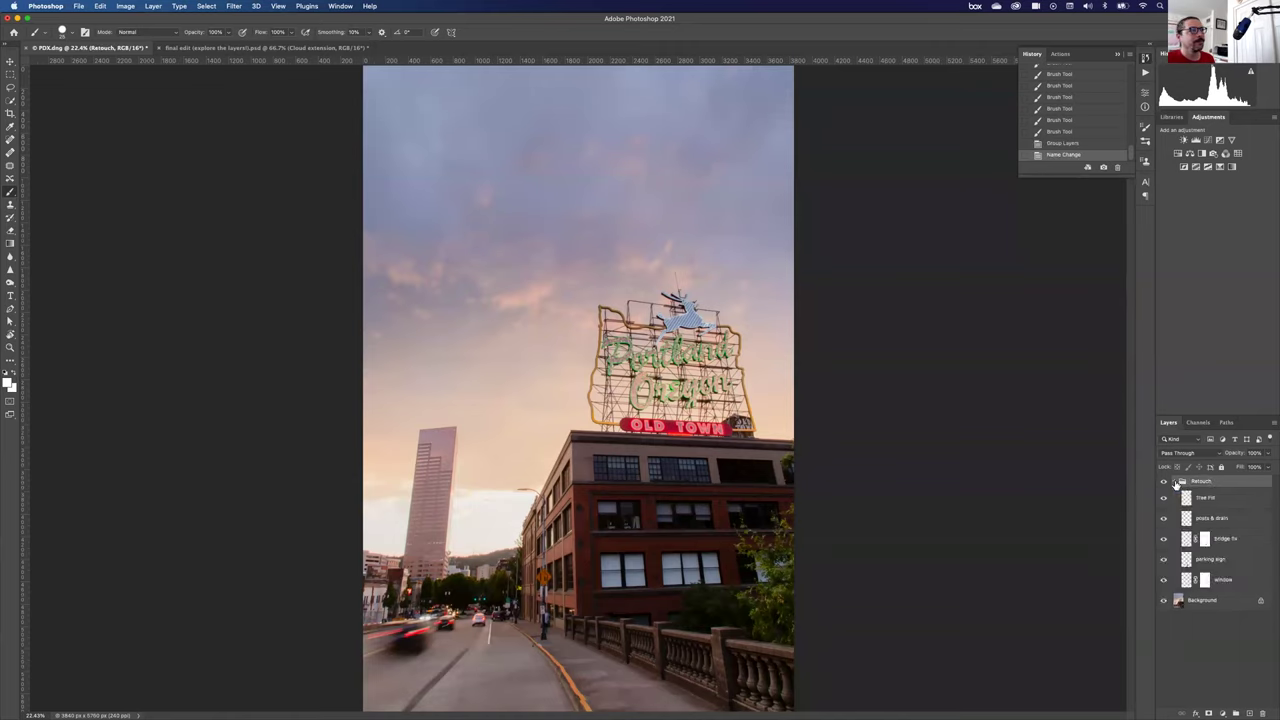
{"action": "left_click", "coordinate": [1176, 482]}
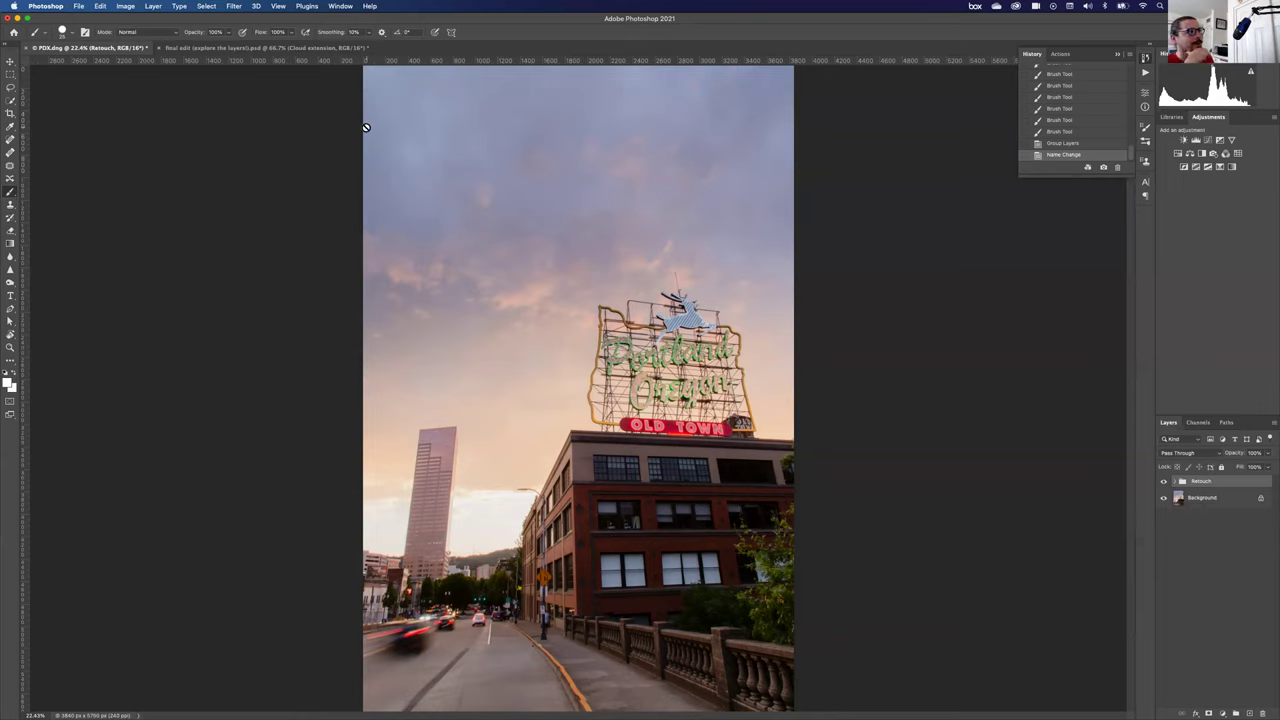
Try Select > Sky on the Background, deselect, then unlock the Background into Layer 0.
{"action": "left_click", "coordinate": [1215, 497]}
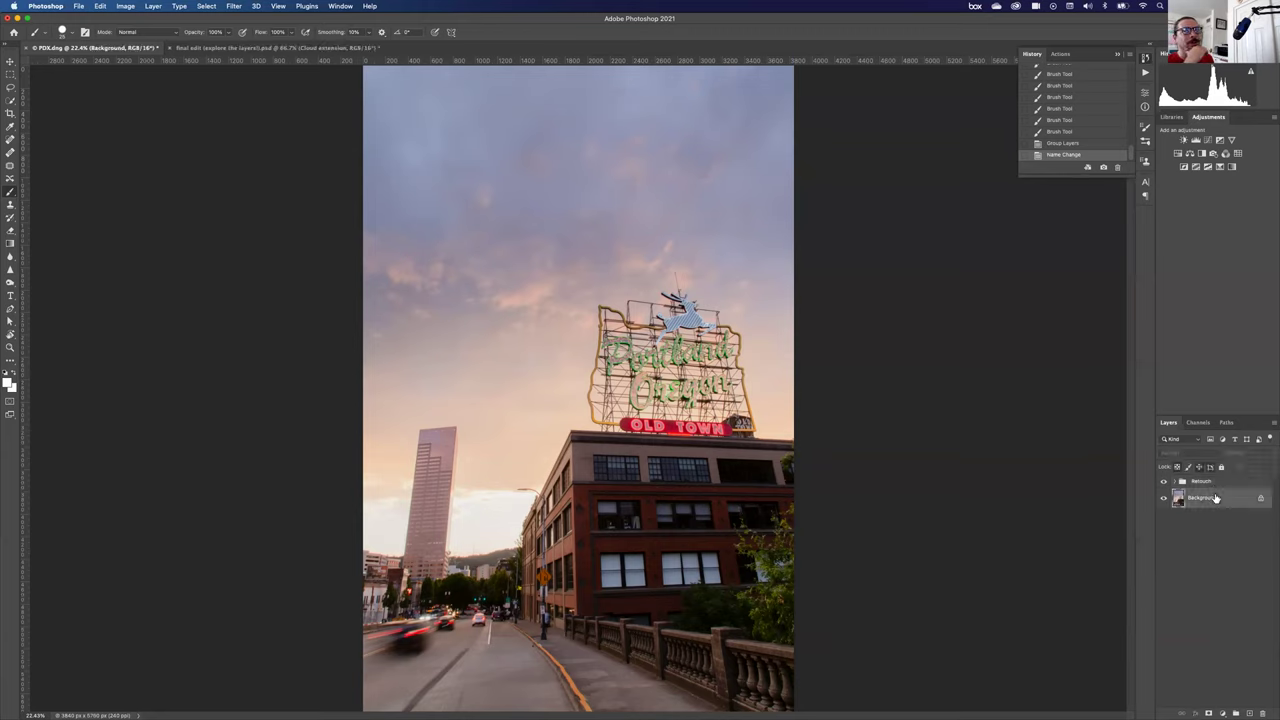
{"action": "left_click", "coordinate": [205, 6]}
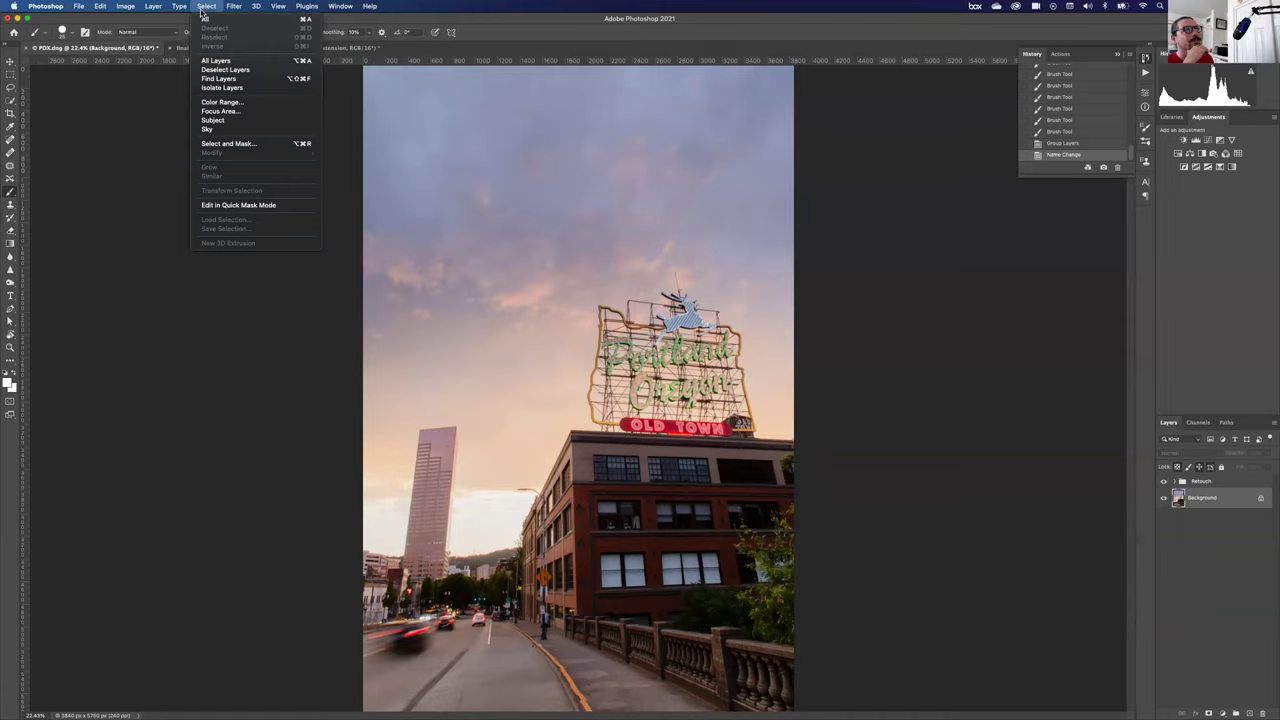
{"action": "left_click", "coordinate": [221, 130]}
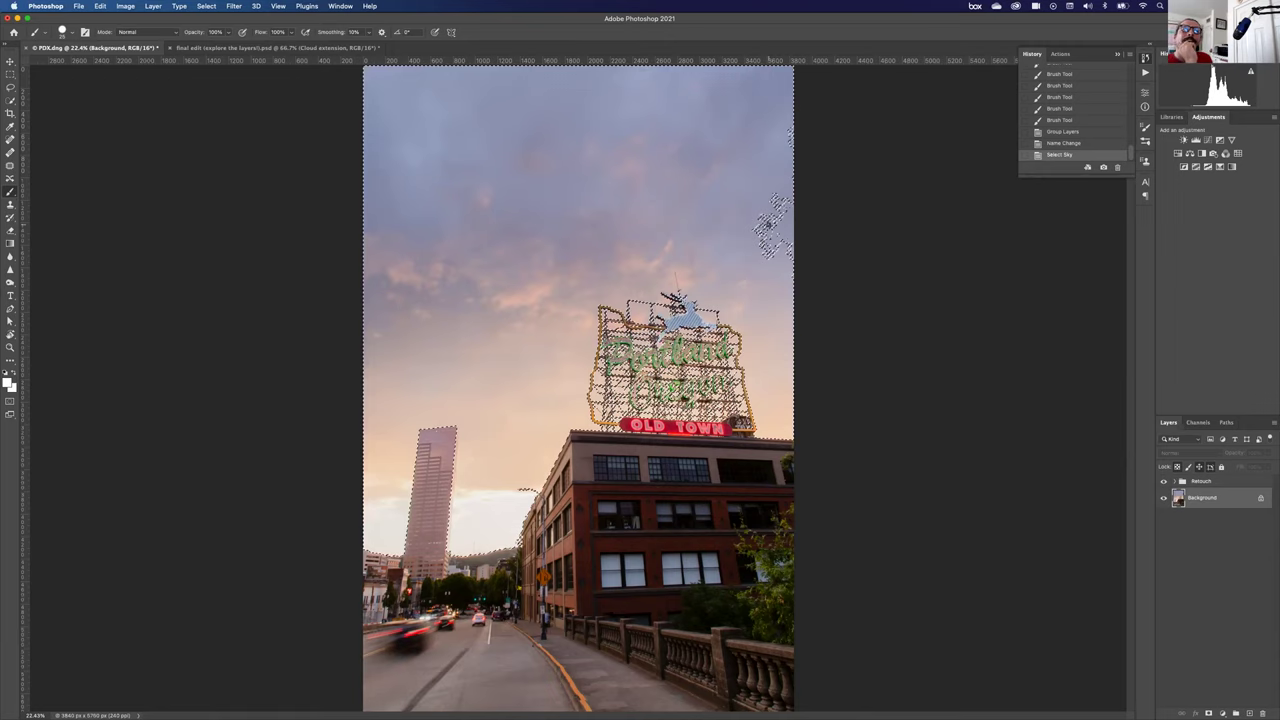
{"action": "key", "text": "super+d"}
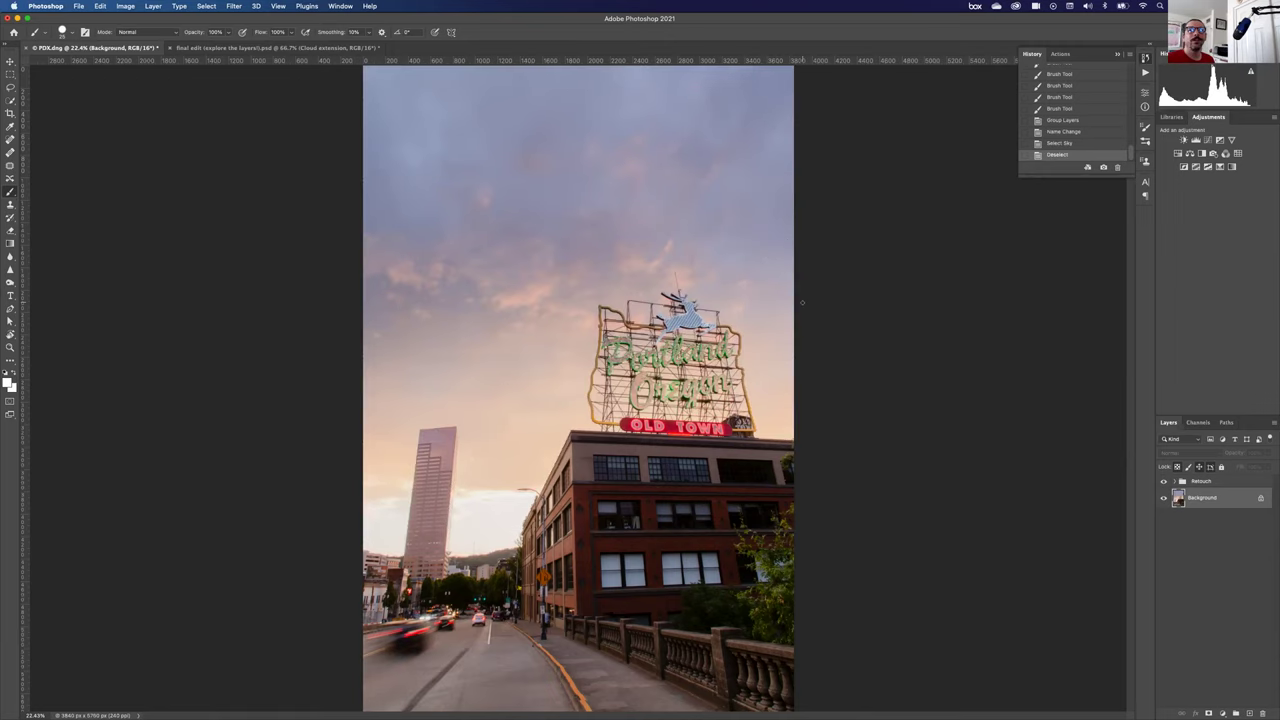
{"action": "left_click", "coordinate": [1263, 497]}
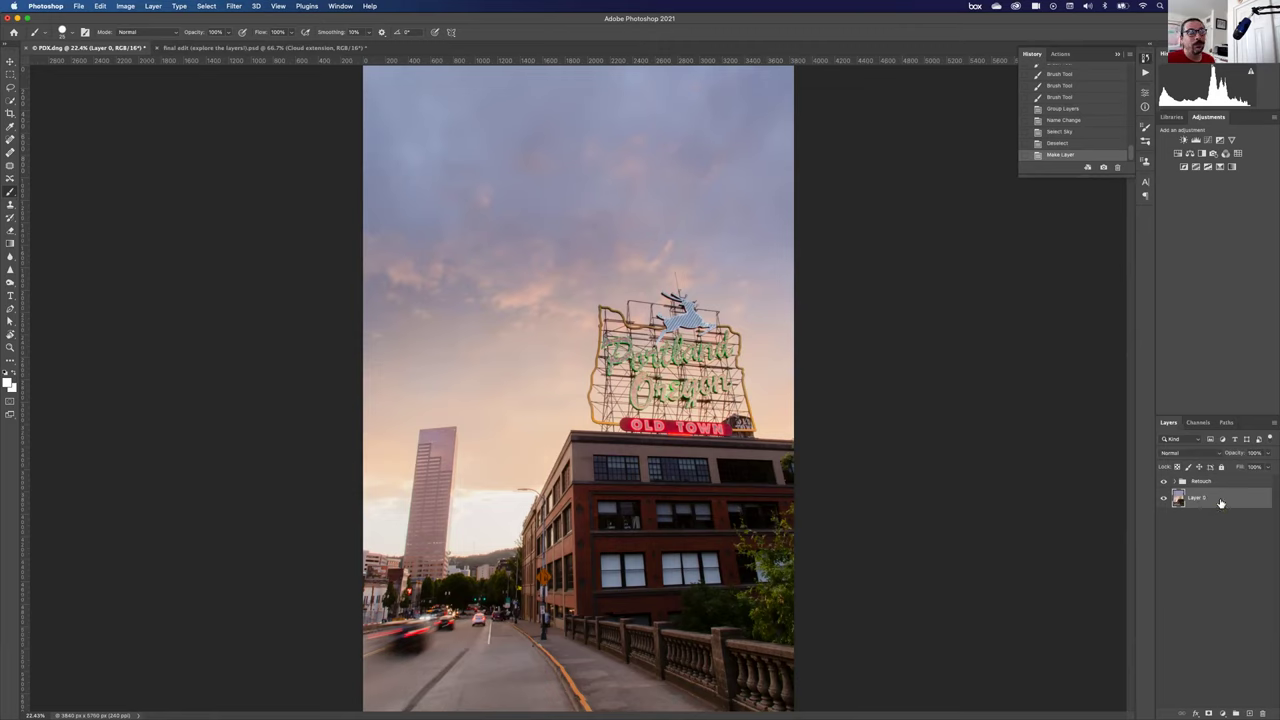
Duplicate Layer 0 and the Retouch group, and group the copies into a hidden backup named 'original'.
{"action": "key", "text": "super+j"}
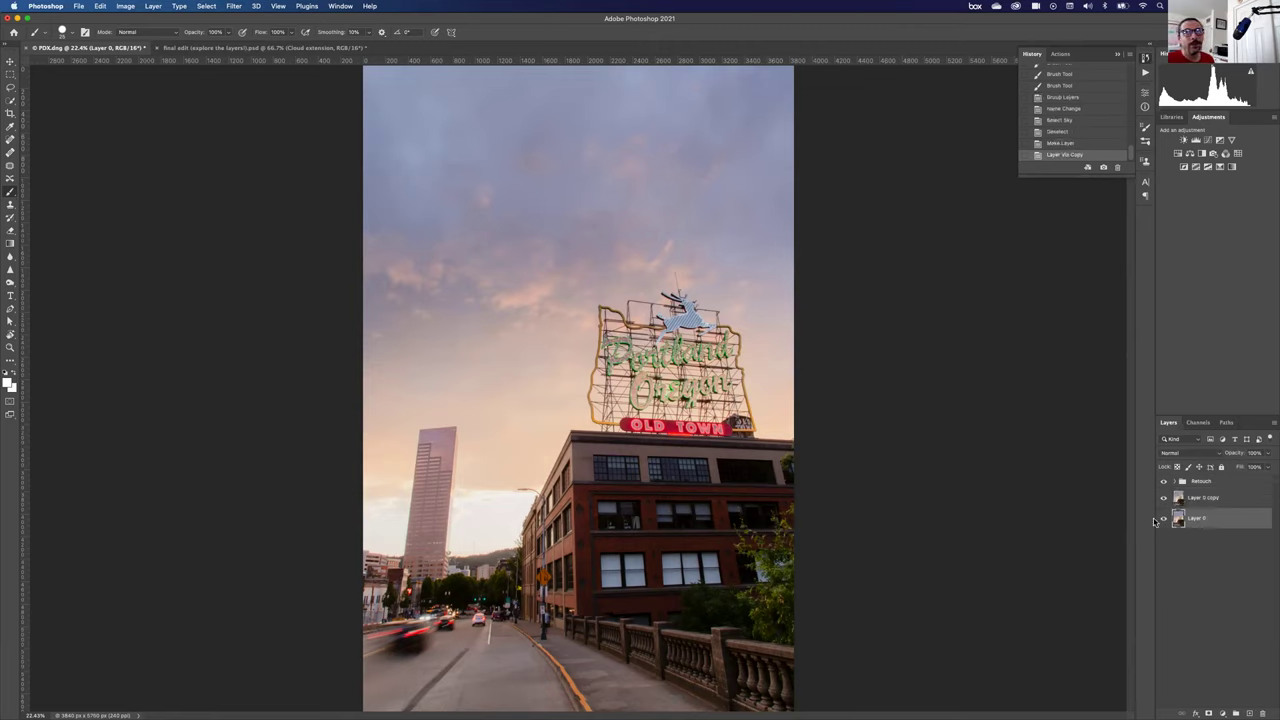
{"action": "left_click", "coordinate": [1210, 485]}
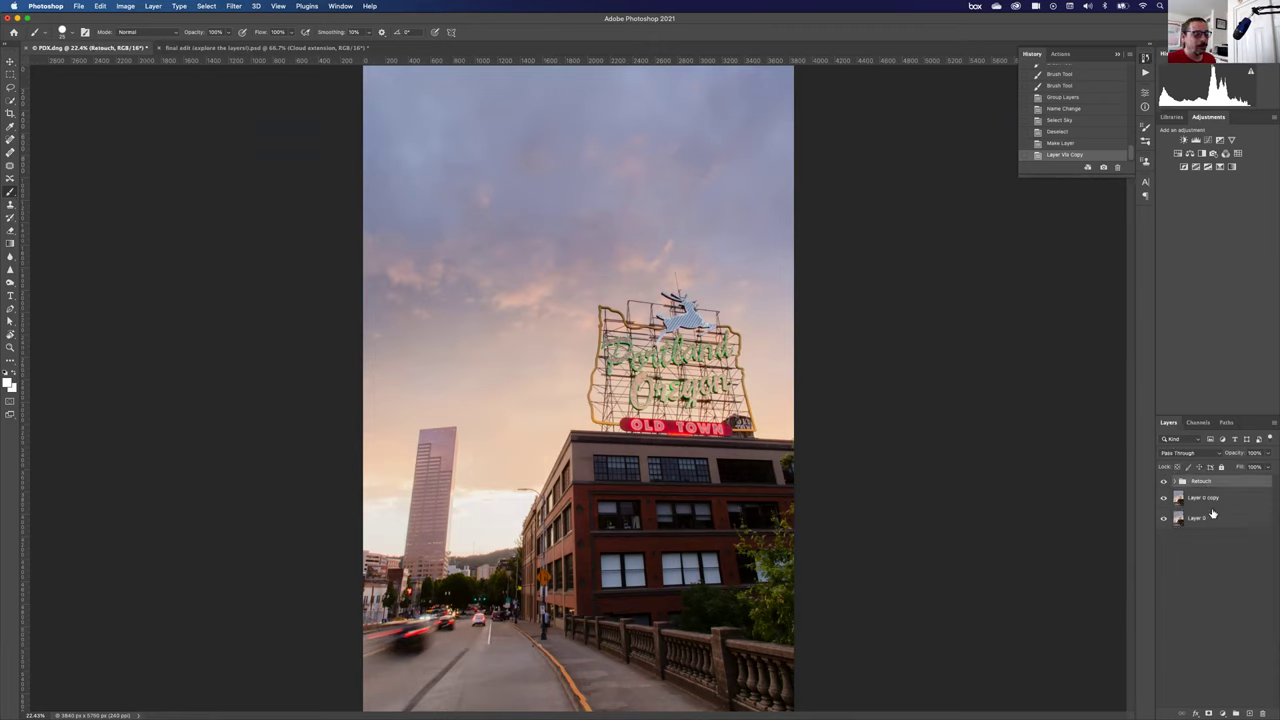
{"action": "key", "text": "super+j"}
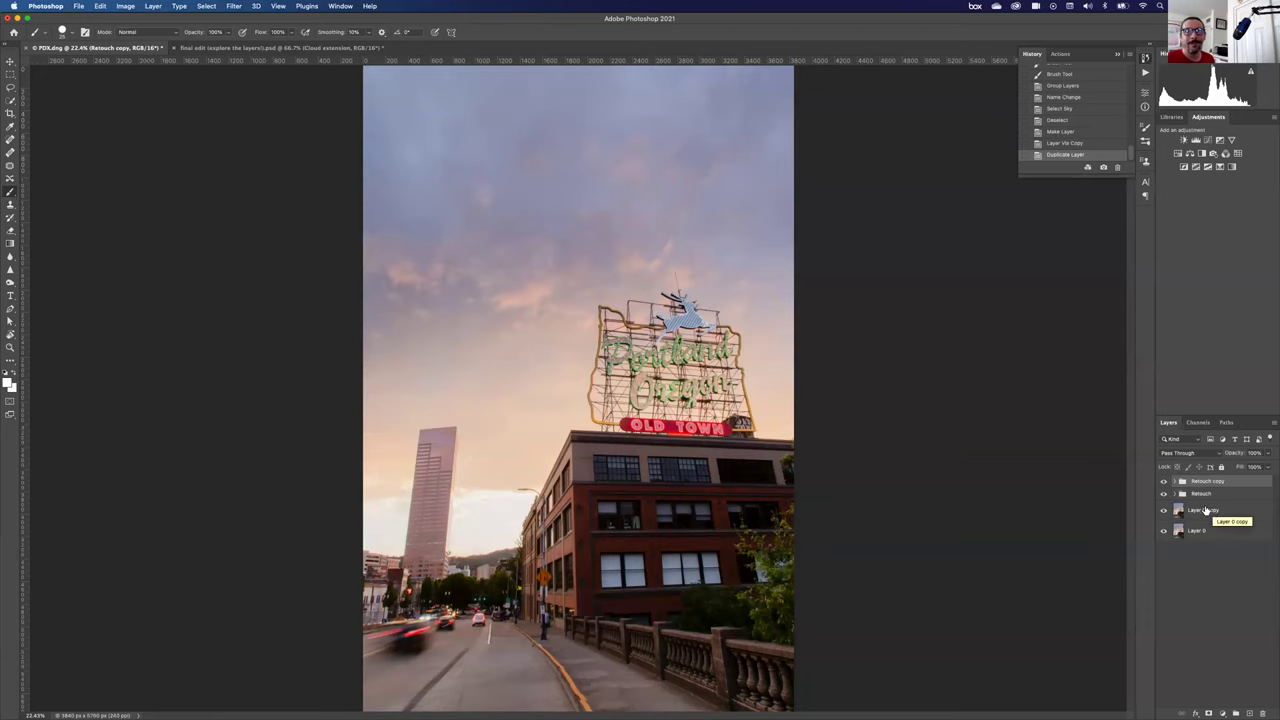
{"action": "left_click_drag", "start_coordinate": [1204, 482], "coordinate": [1228, 522]}
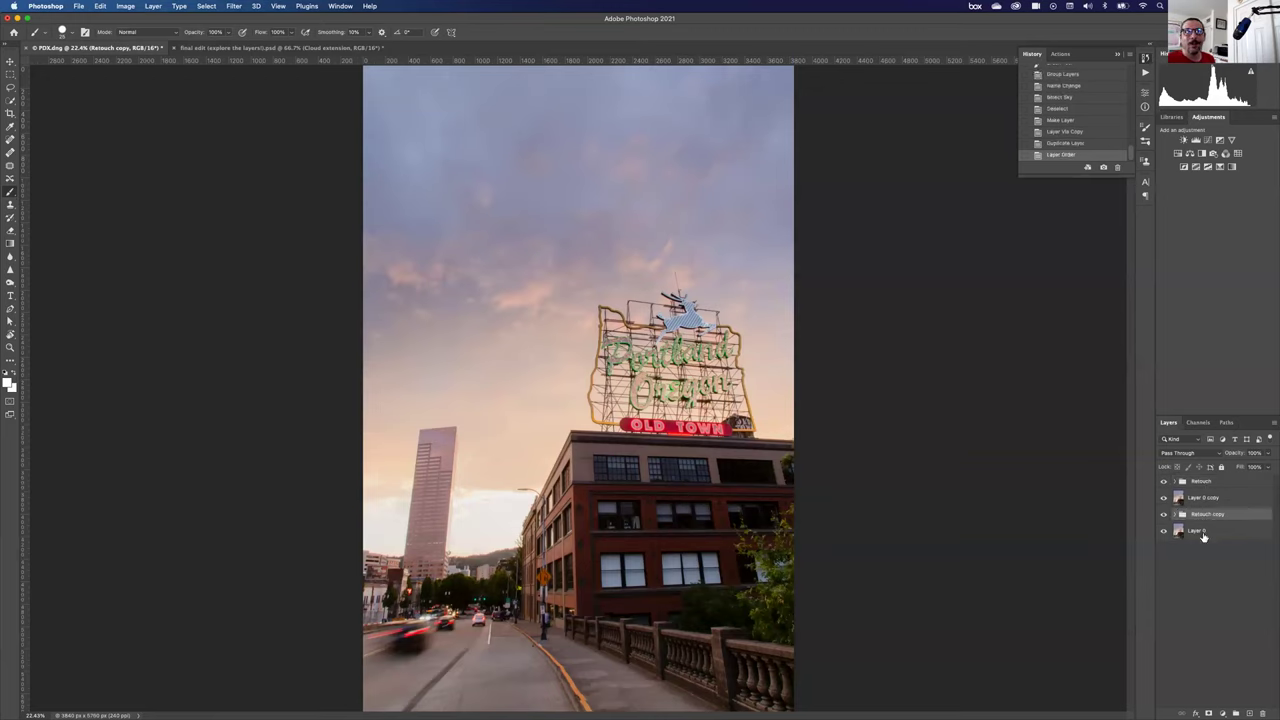
{"action": "left_click", "coordinate": [1204, 533], "text": "shift"}
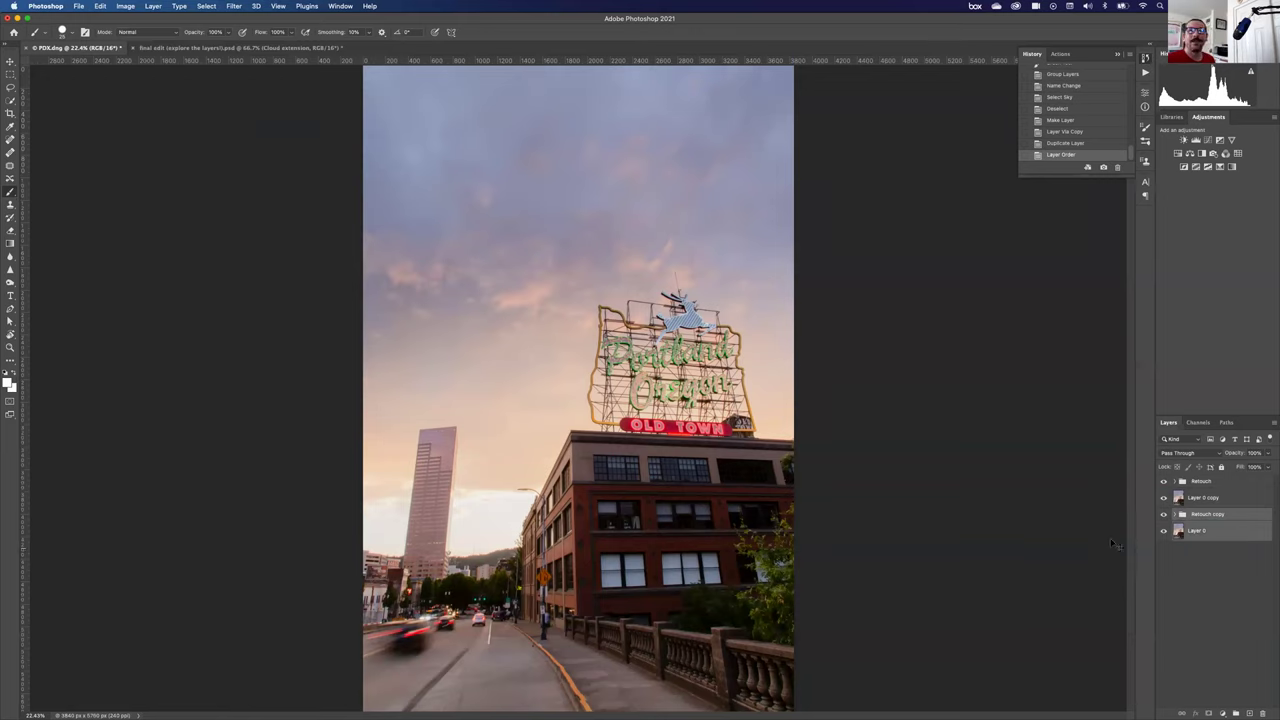
{"action": "key", "text": "super+g"}
{"action": "double_click", "coordinate": [1198, 514]}
{"action": "type", "text": "original"}
{"action": "key", "text": "Return"}
{"action": "left_click", "coordinate": [1163, 514]}
Merge the Retouch group and Layer 0 copy into a single Retouch layer.
{"action": "left_click", "coordinate": [1197, 488]}
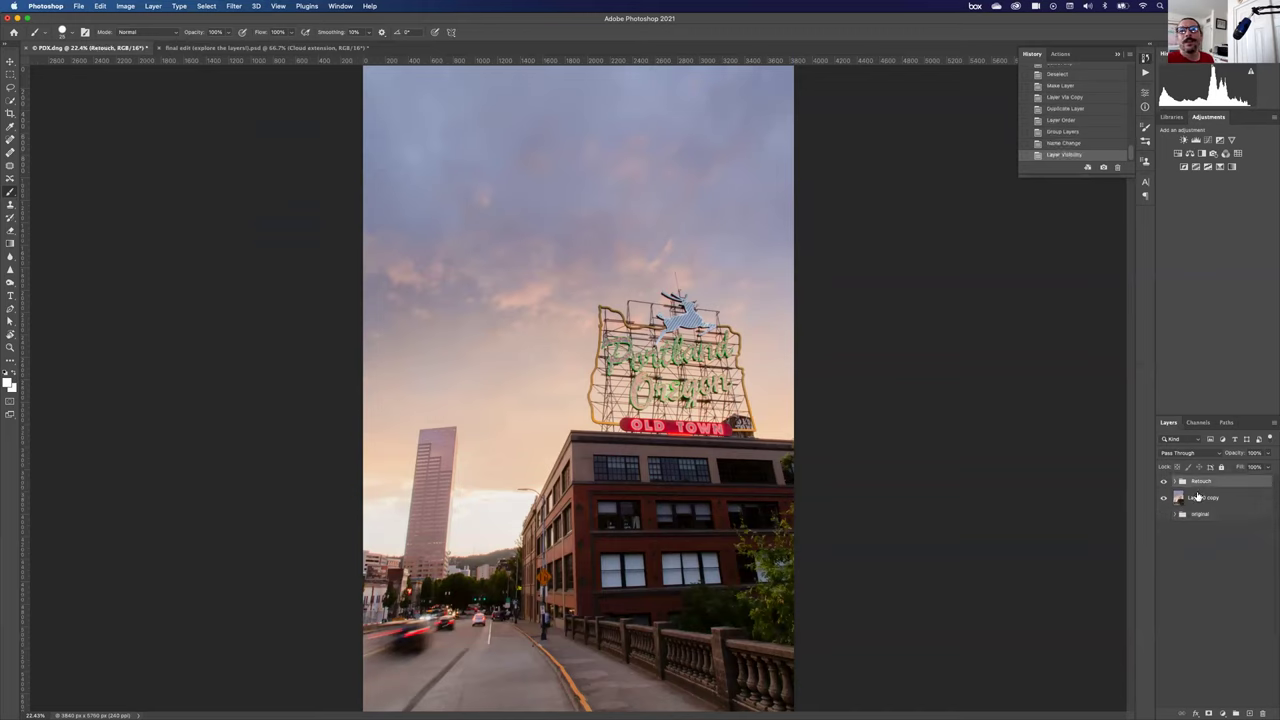
{"action": "left_click", "coordinate": [1200, 497]}
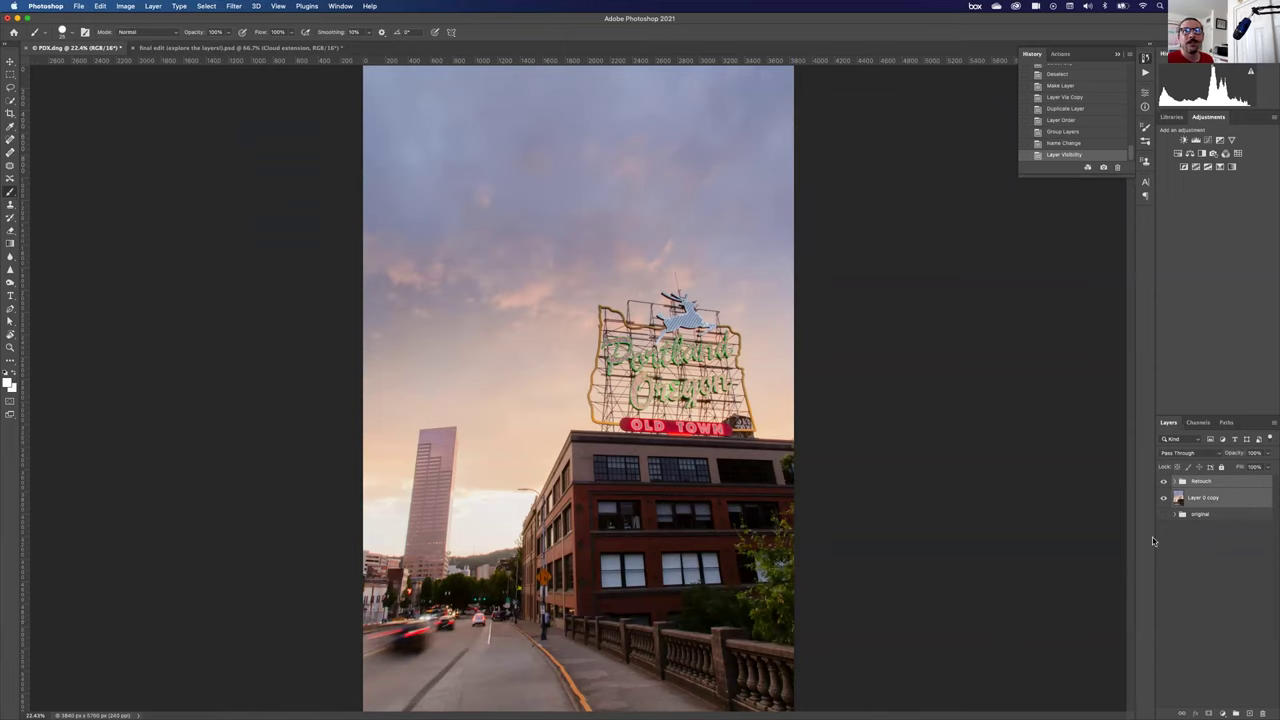
{"action": "right_click", "coordinate": [1229, 485]}
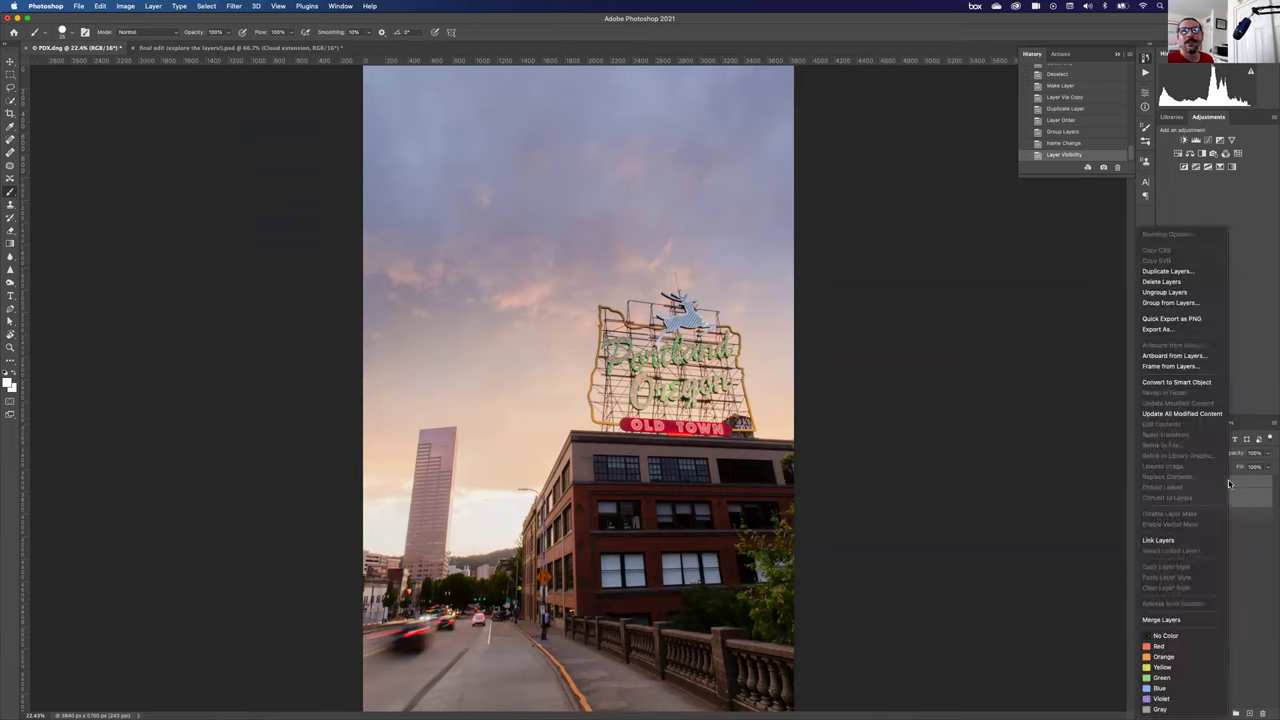
{"action": "left_click", "coordinate": [1201, 620]}
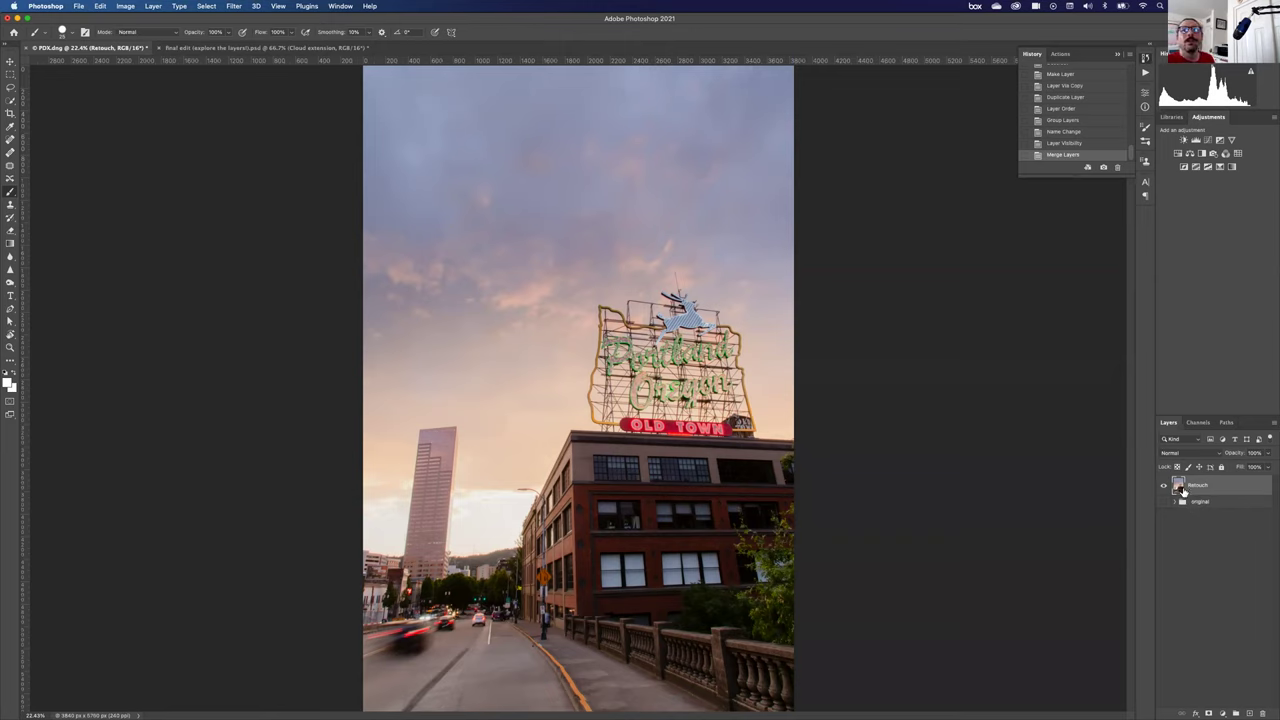
Use Select > Sky to select the sky above the Old Town sign and buildings.
{"action": "left_click", "coordinate": [199, 6]}
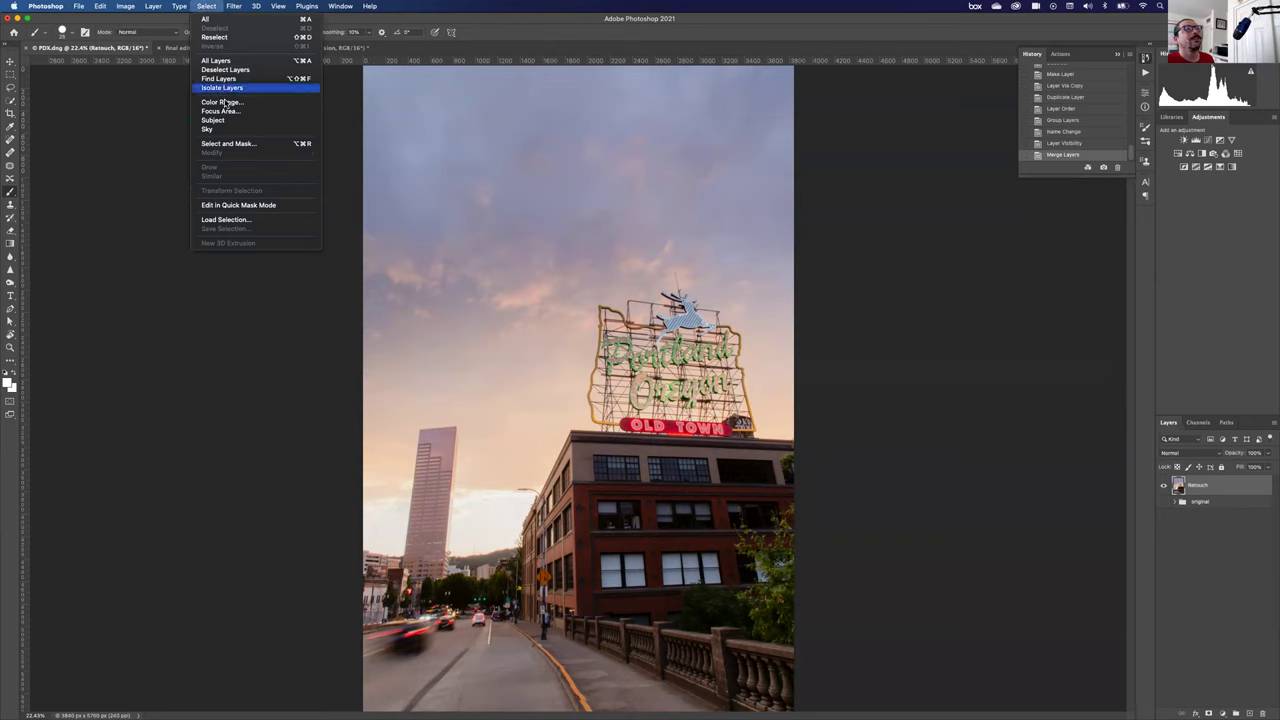
{"action": "left_click", "coordinate": [221, 131]}
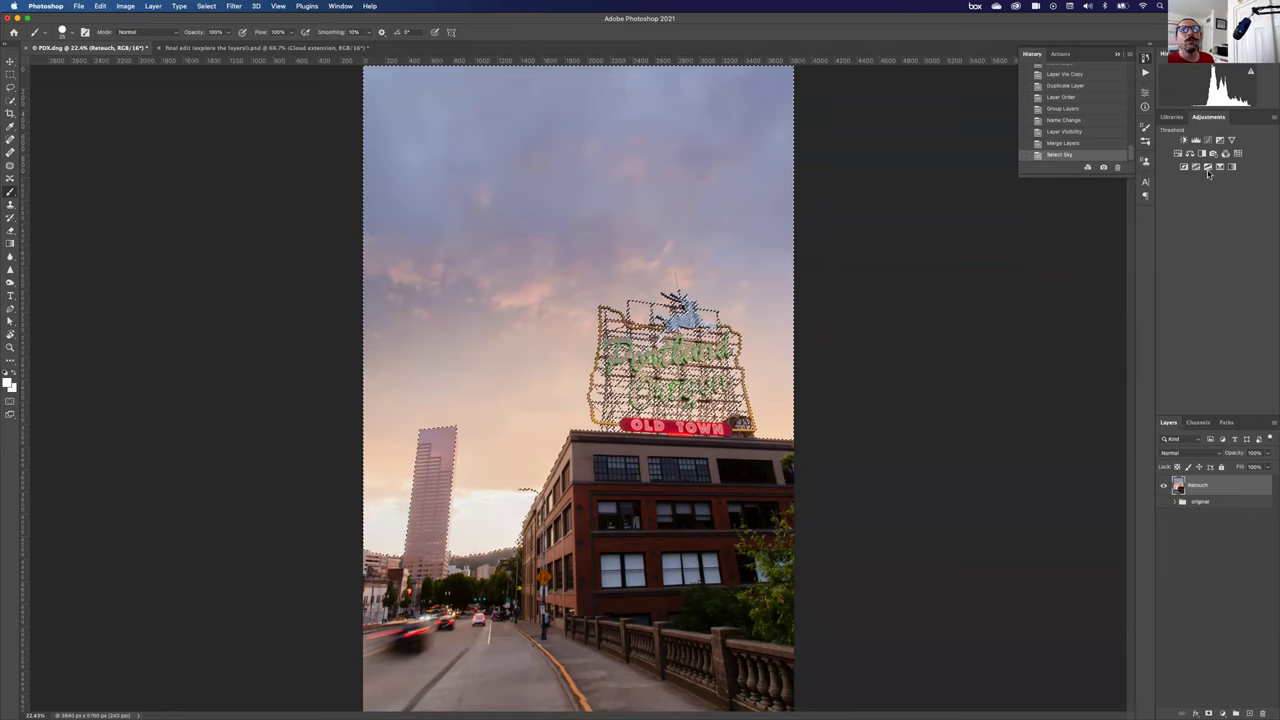
{"action": "left_click", "coordinate": [340, 6]}
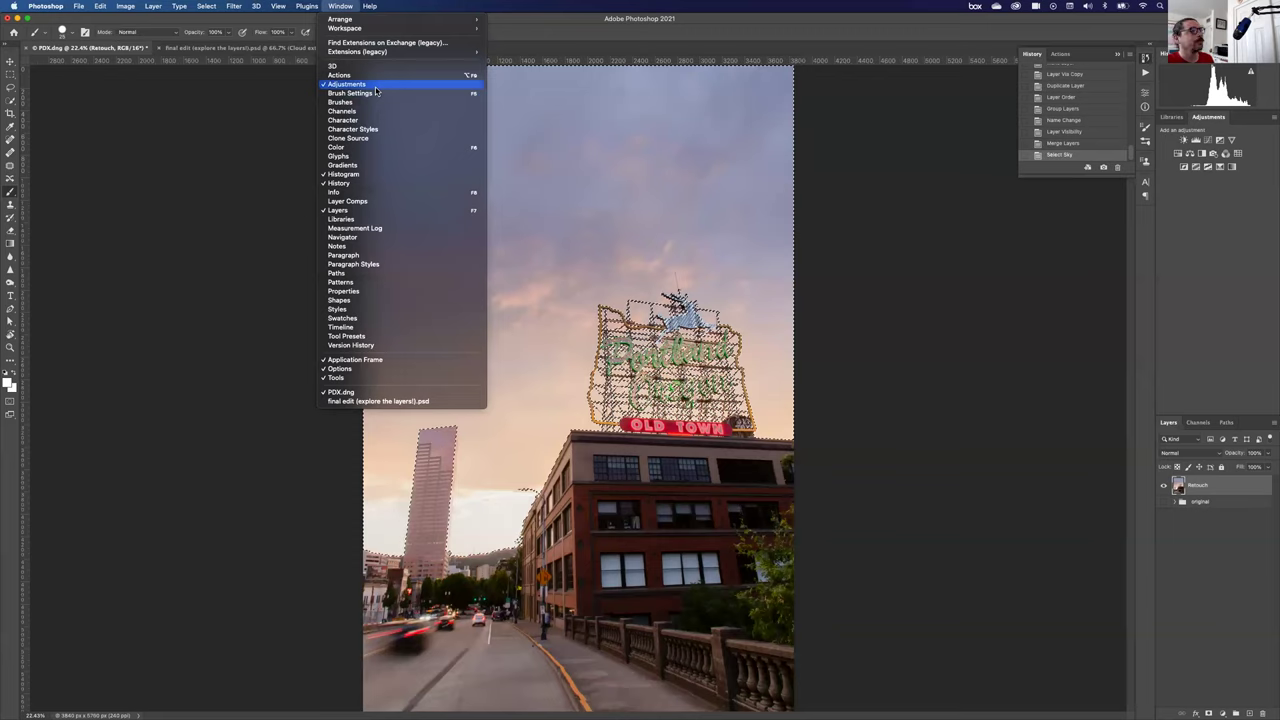
{"action": "left_click", "coordinate": [340, 6]}
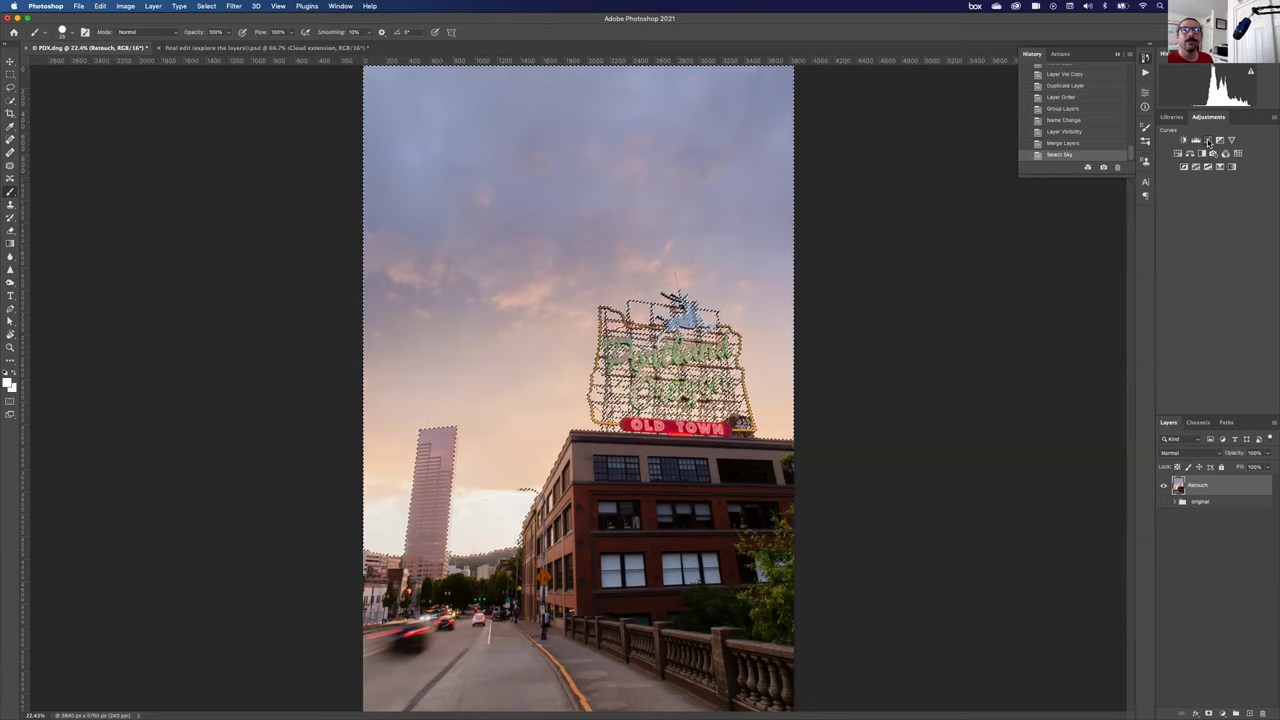
Add a sky-masked Curves layer, inspect its mask, lower the midtones, then delete the Curves layer.
{"action": "left_click", "coordinate": [1208, 141]}
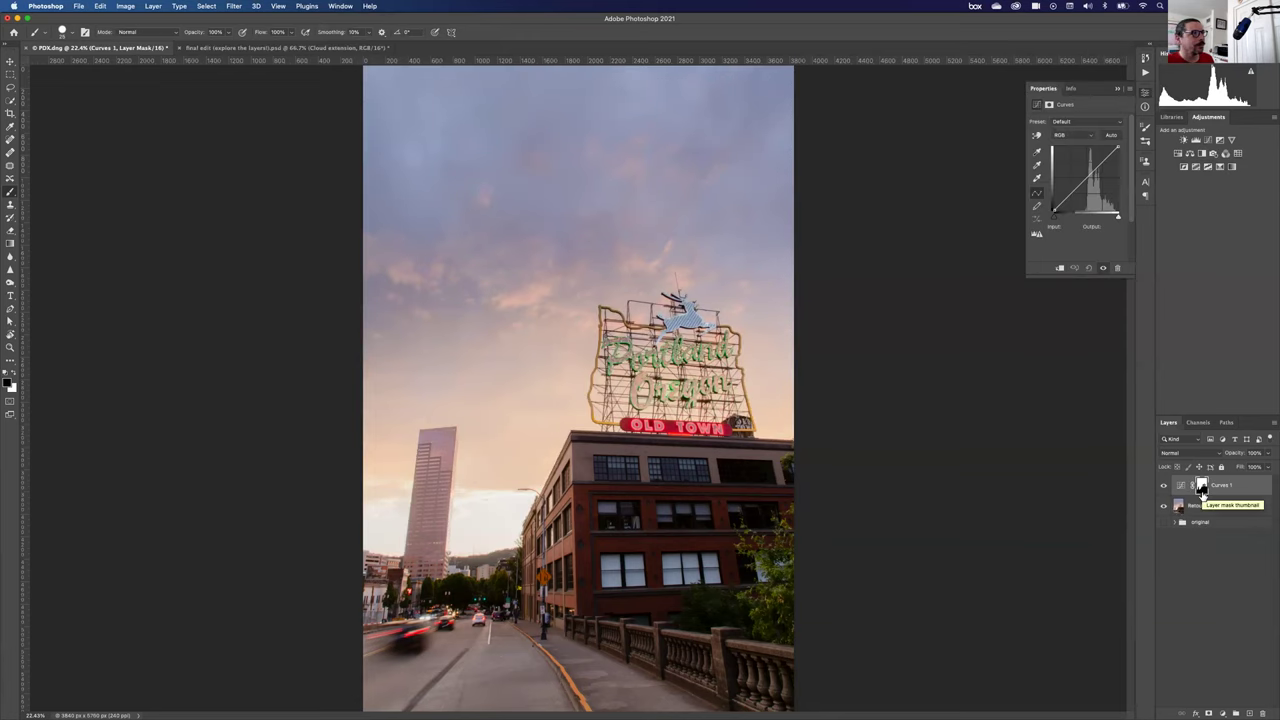
{"action": "left_click", "coordinate": [1201, 486]}
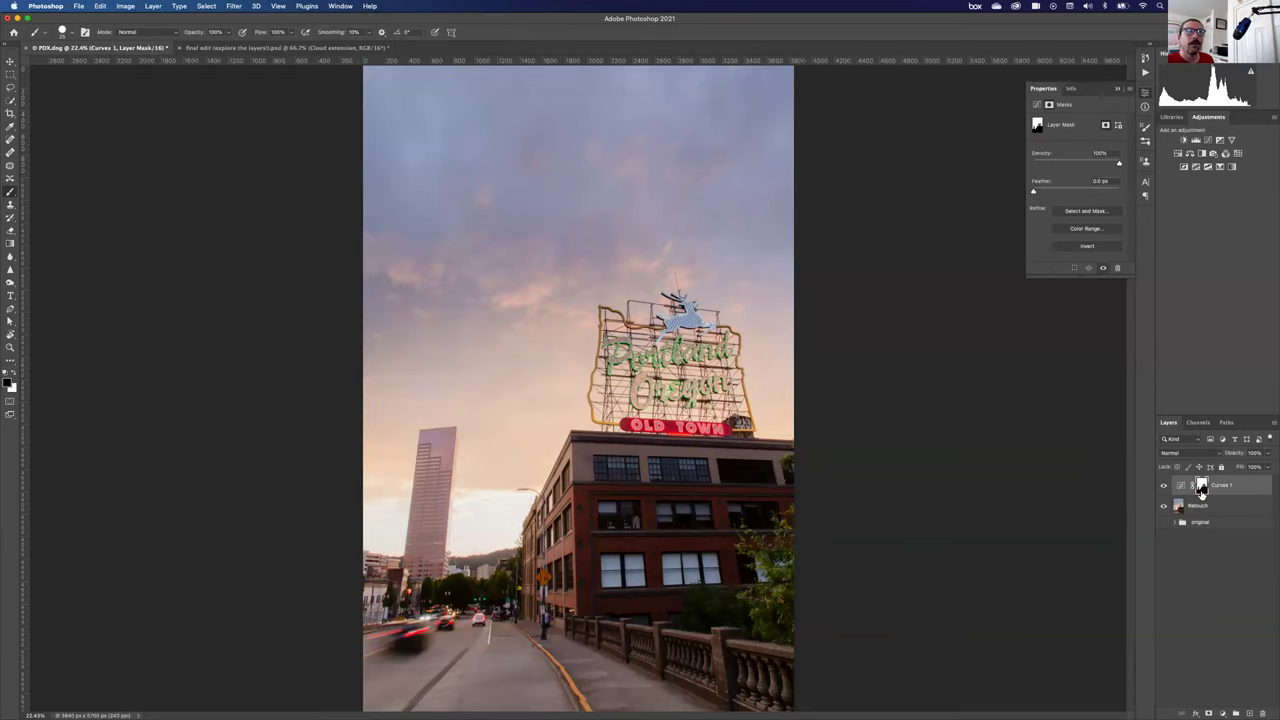
{"action": "left_click", "coordinate": [1202, 488], "text": "alt"}
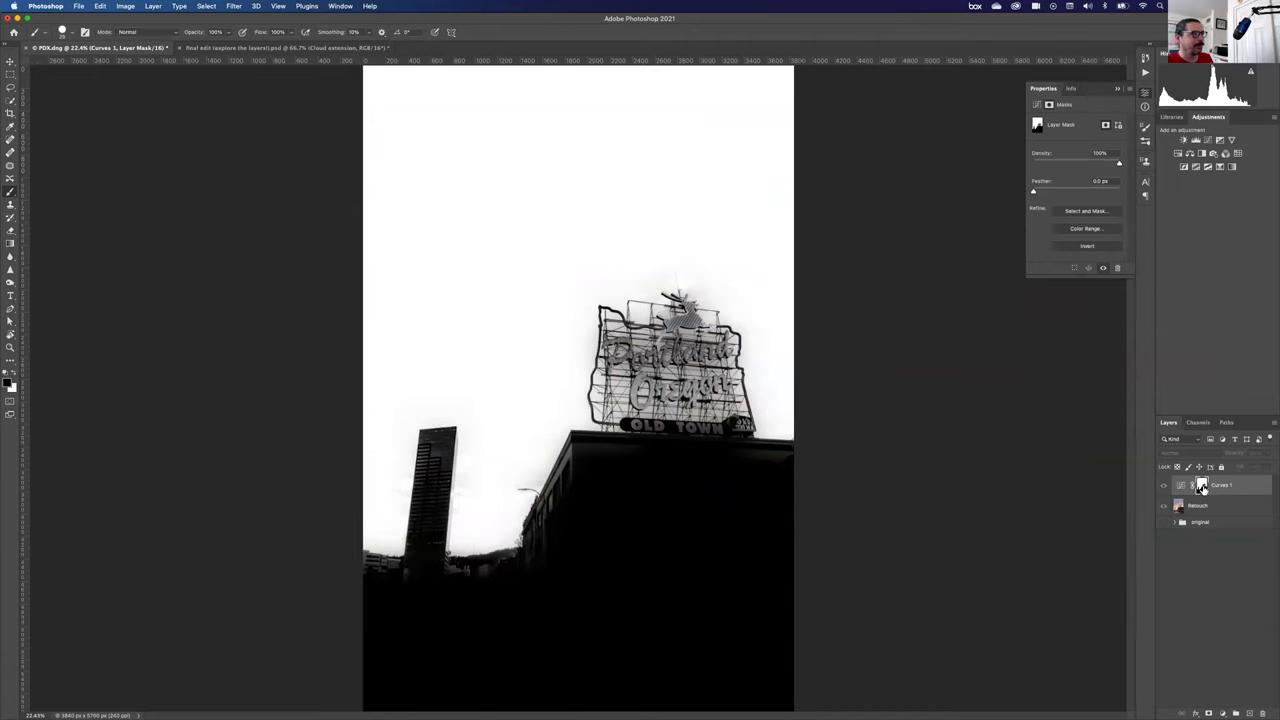
{"action": "left_click", "coordinate": [1202, 487], "text": "alt"}
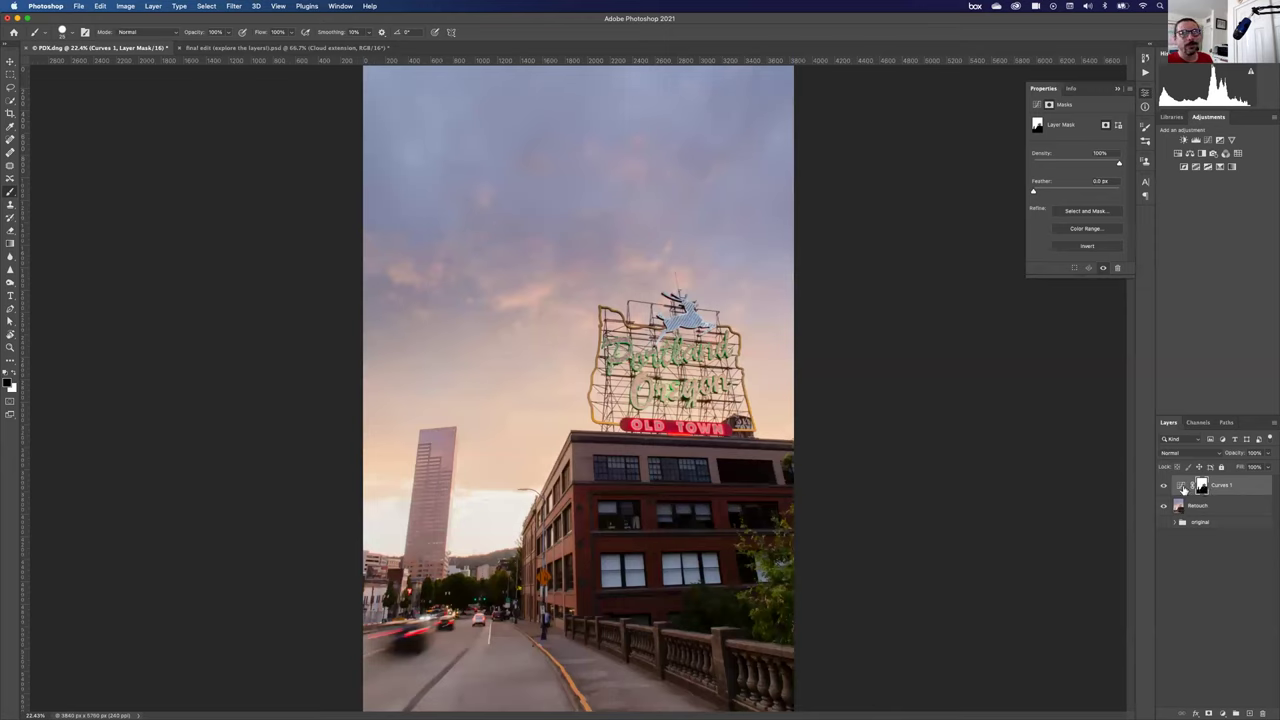
{"action": "left_click", "coordinate": [1183, 488]}
{"action": "left_click_drag", "start_coordinate": [1068, 193], "coordinate": [1082, 197]}
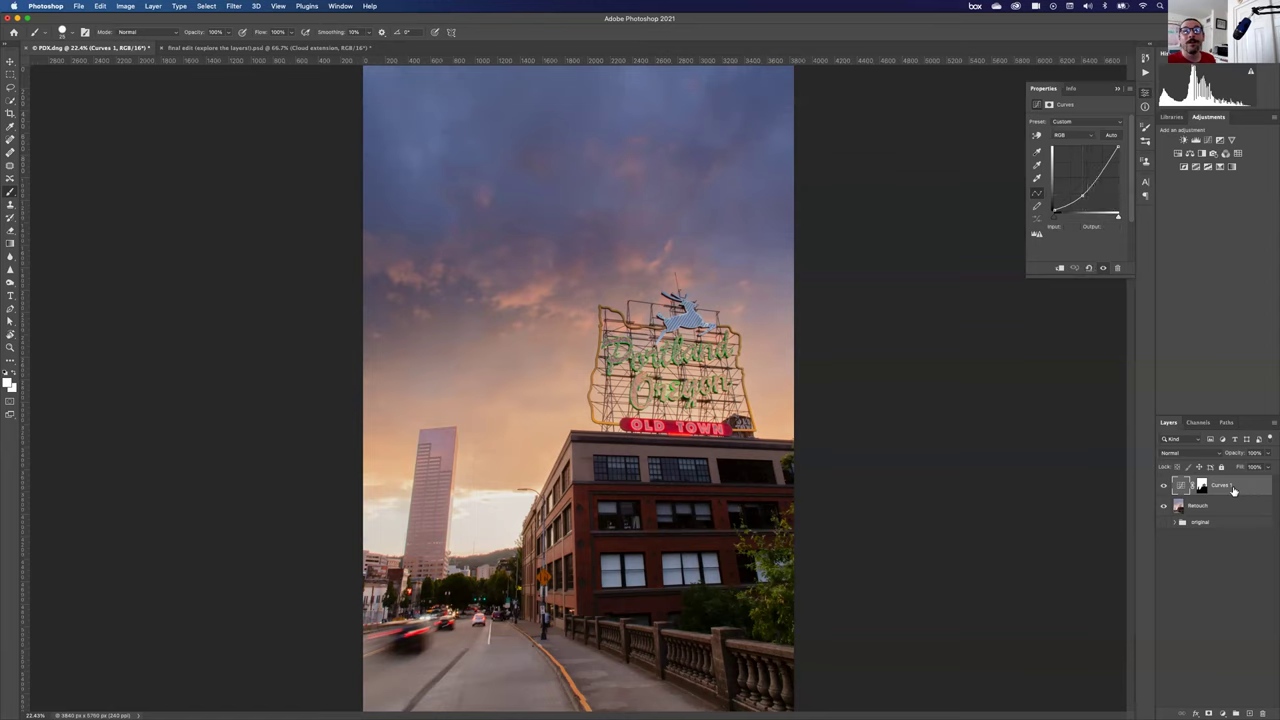
{"action": "key", "text": "BackSpace"}
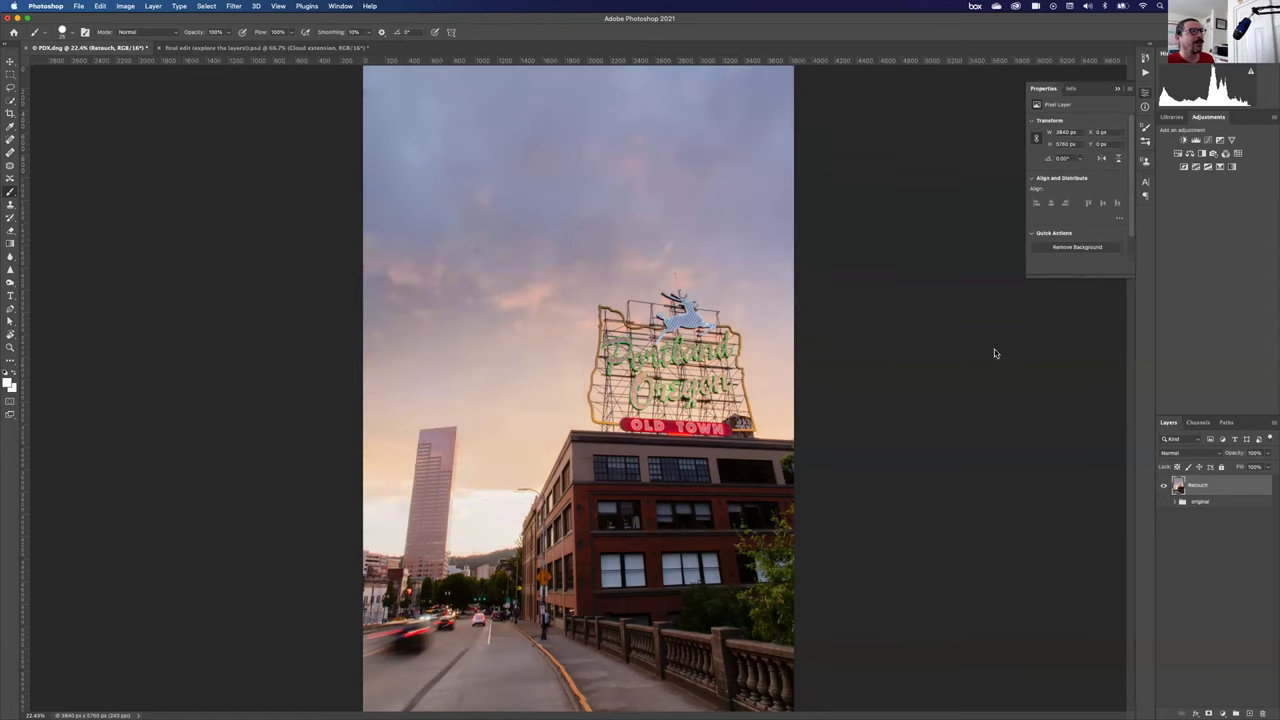
Search Help for 'replace', then launch Edit > Sky Replacement to preview a sunset sky.
{"action": "left_click", "coordinate": [206, 6]}
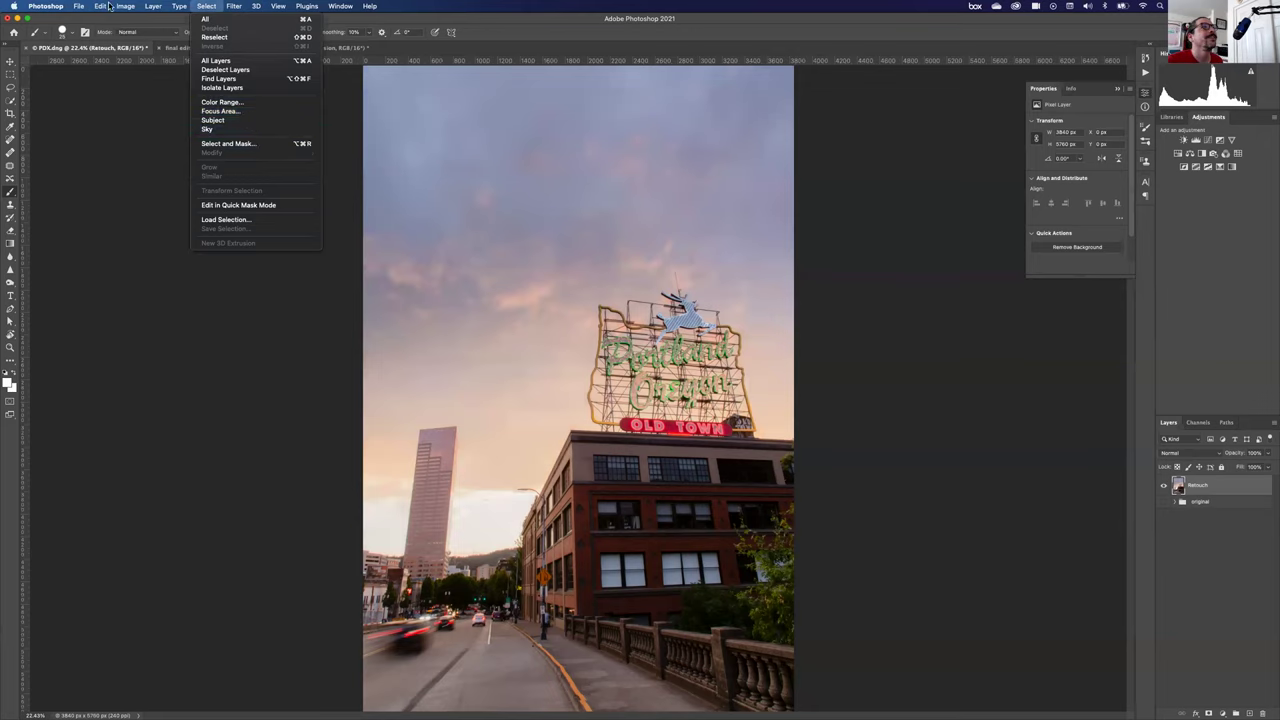
{"action": "mouse_move", "coordinate": [105, 6]}
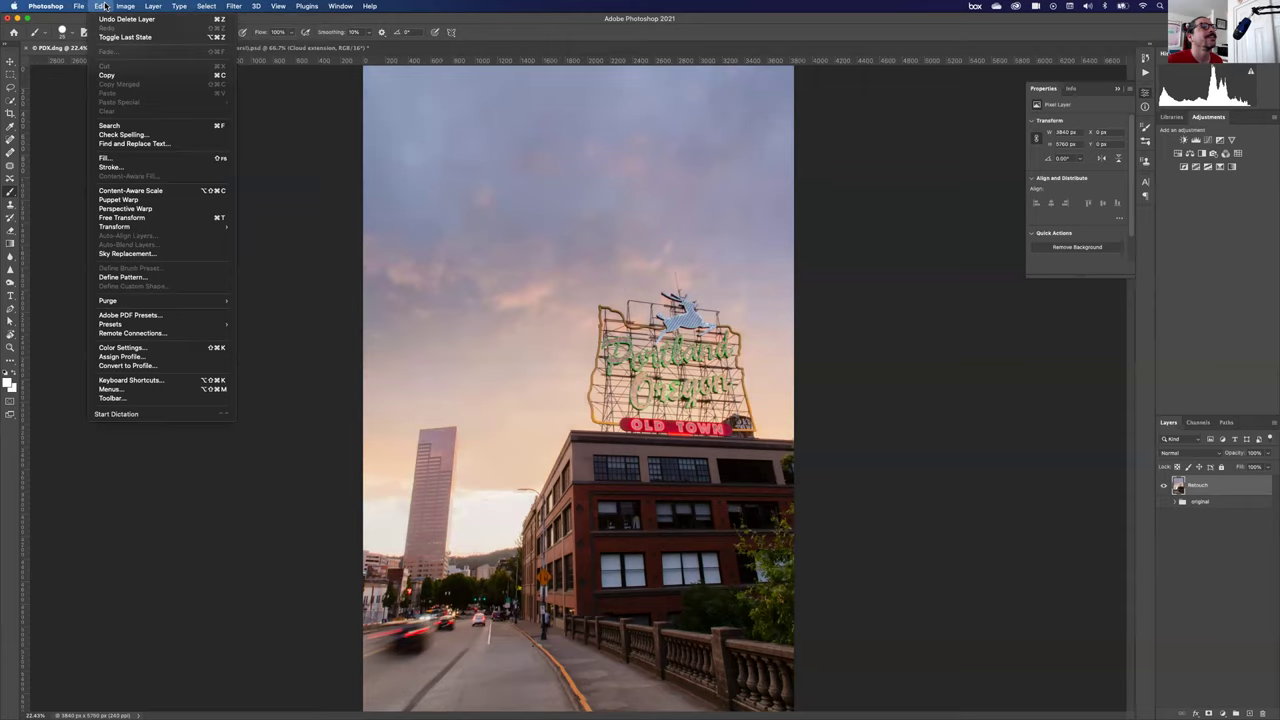
{"action": "mouse_move", "coordinate": [366, 7]}
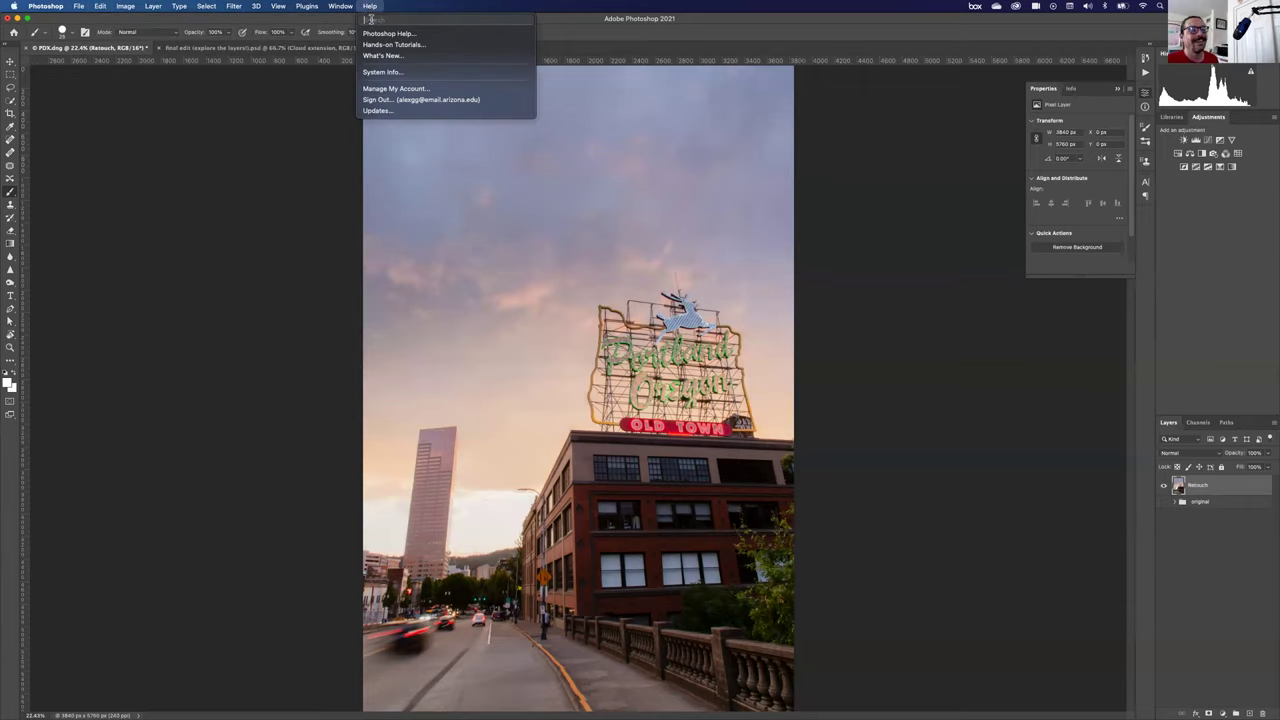
{"action": "type", "text": "replace"}
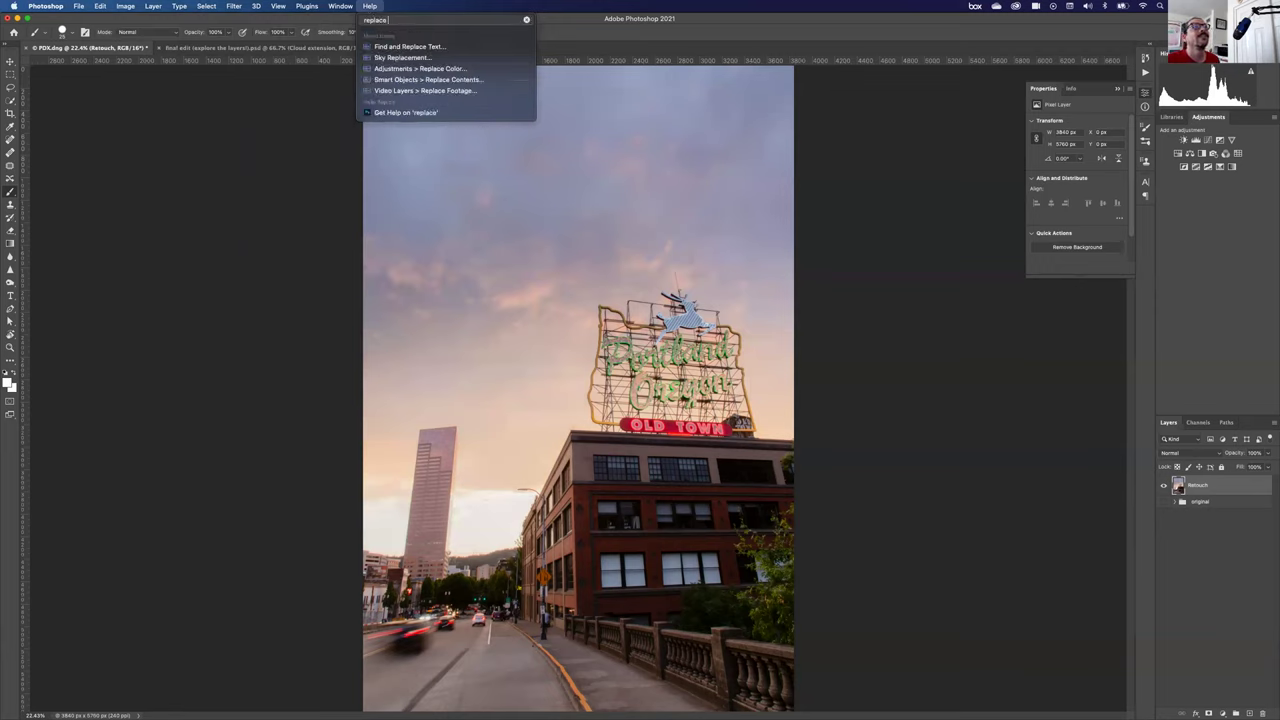
{"action": "mouse_move", "coordinate": [388, 62]}
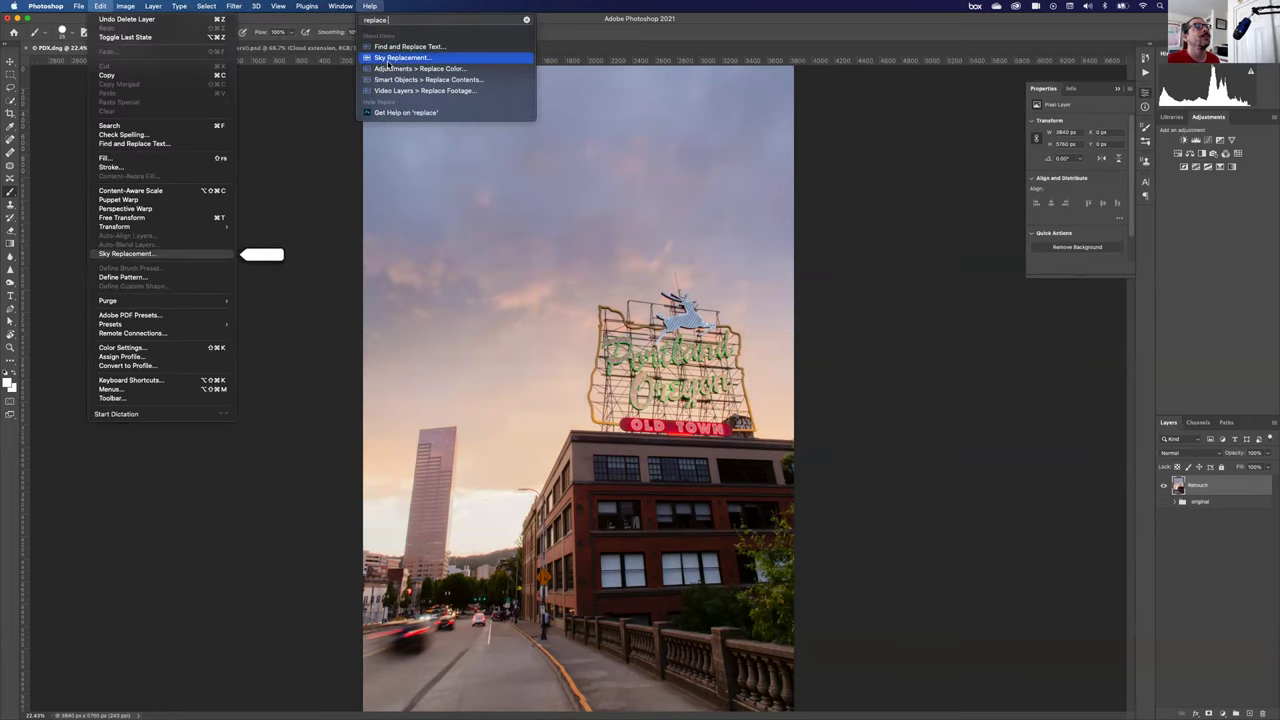
{"action": "left_click", "coordinate": [54, 132]}
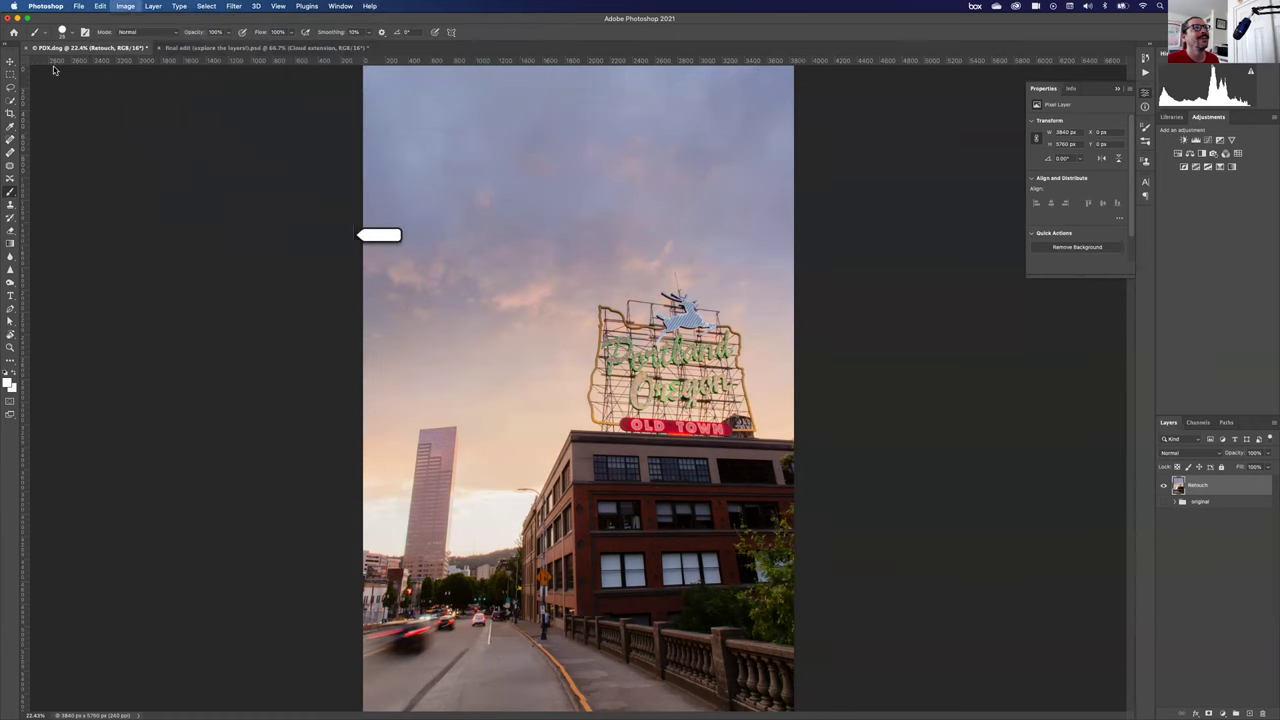
{"action": "left_click", "coordinate": [99, 6]}
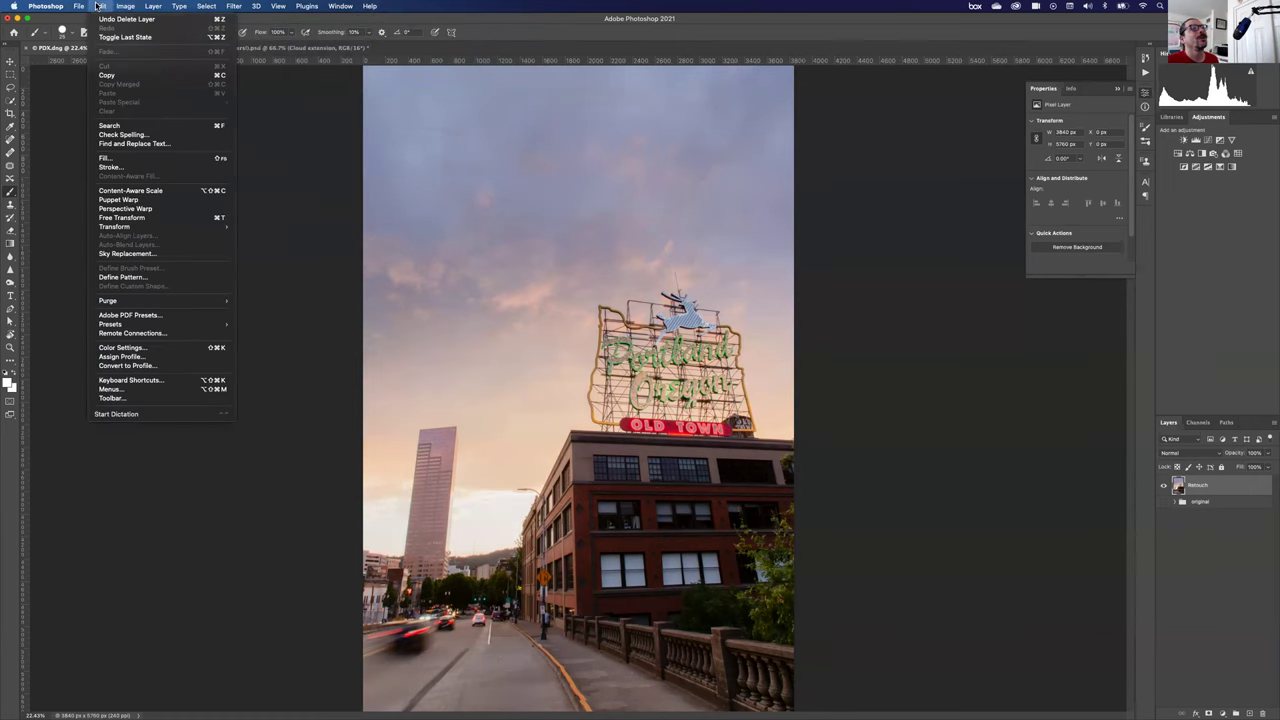
{"action": "left_click", "coordinate": [137, 256]}
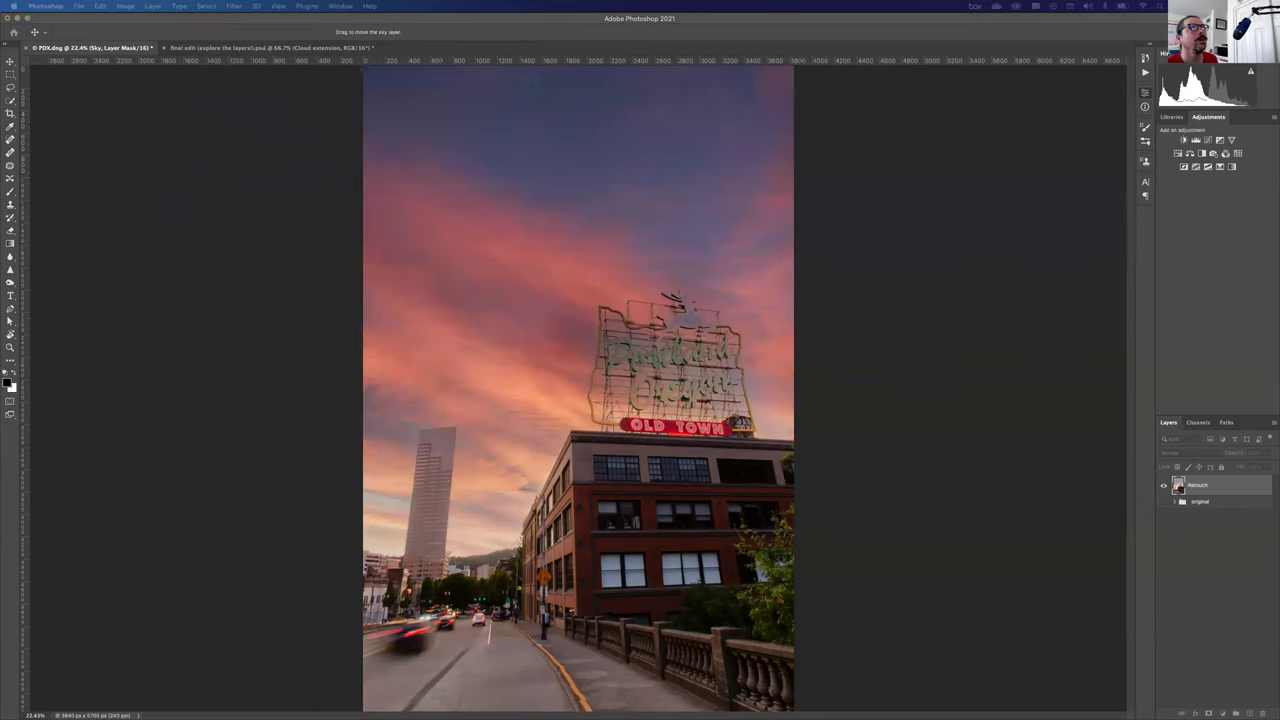
{"action": "key", "text": "super+Tab"}
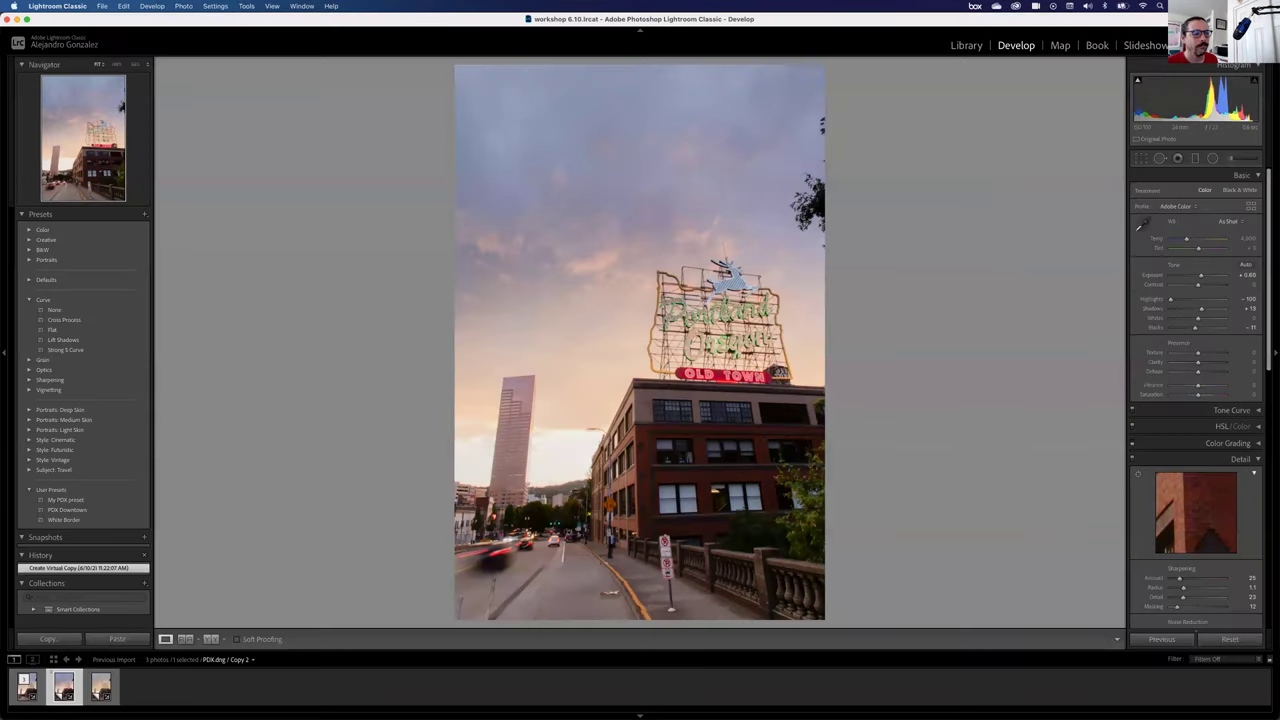
{"action": "key", "text": "super+Tab"}
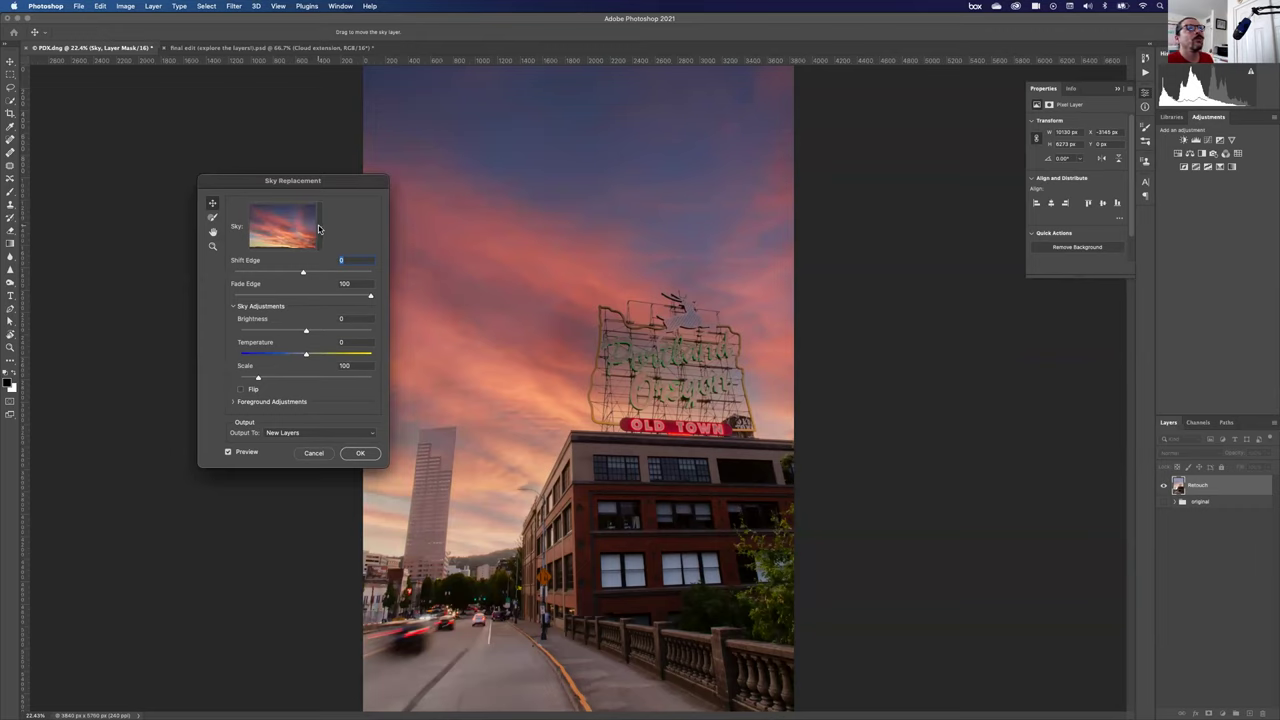
Scale the replacement sunset sky to 255, position it behind the sign, and apply it.
{"action": "left_click", "coordinate": [318, 227]}
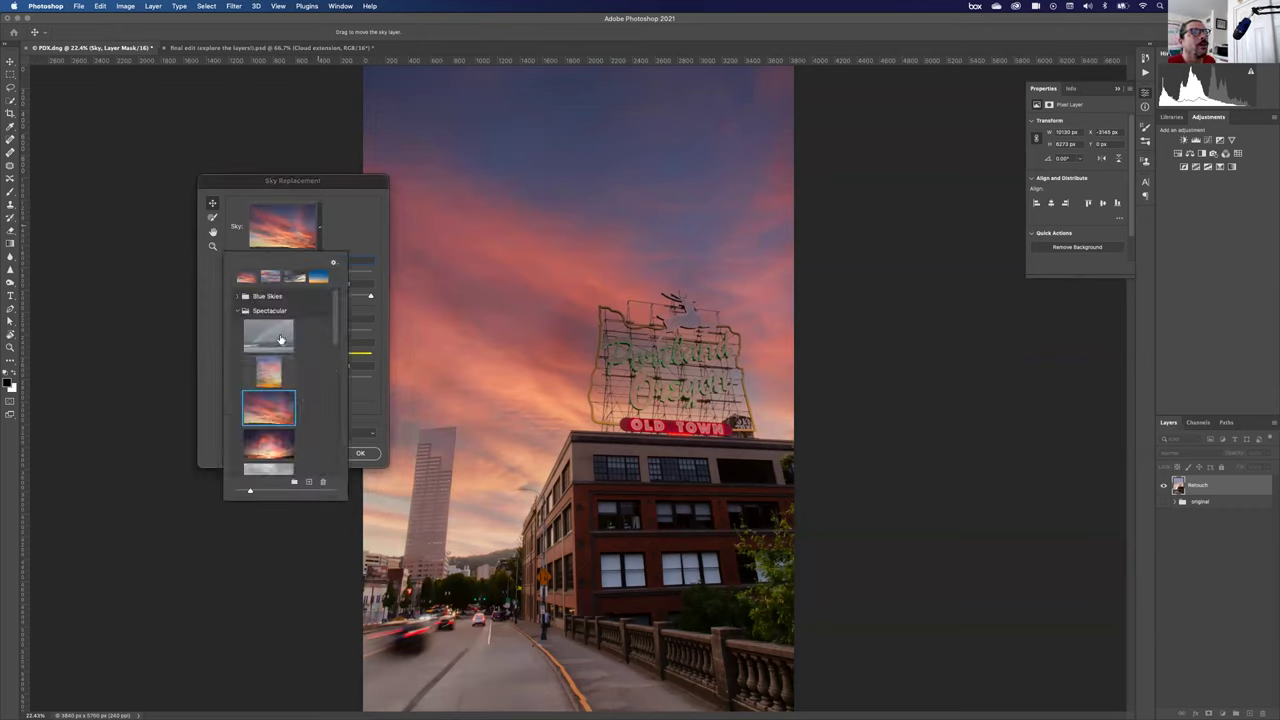
{"action": "left_click_drag", "start_coordinate": [336, 337], "coordinate": [337, 391]}
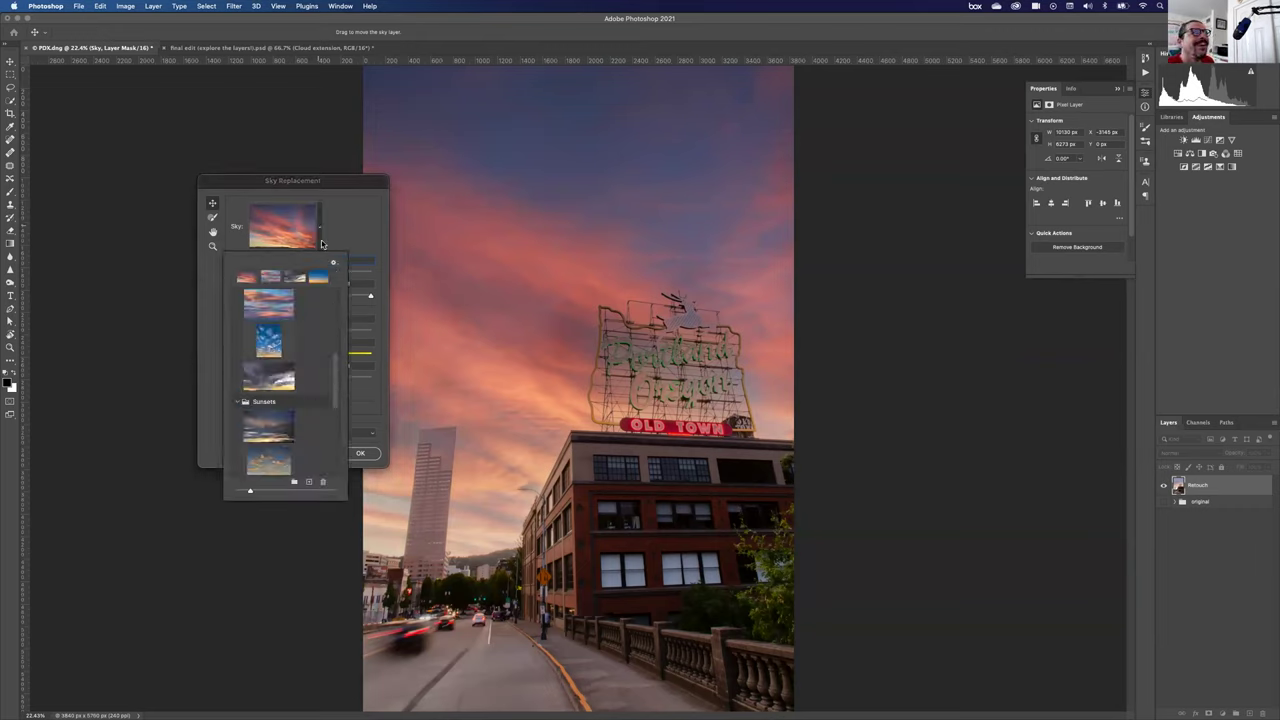
{"action": "left_click_drag", "start_coordinate": [570, 204], "coordinate": [597, 209]}
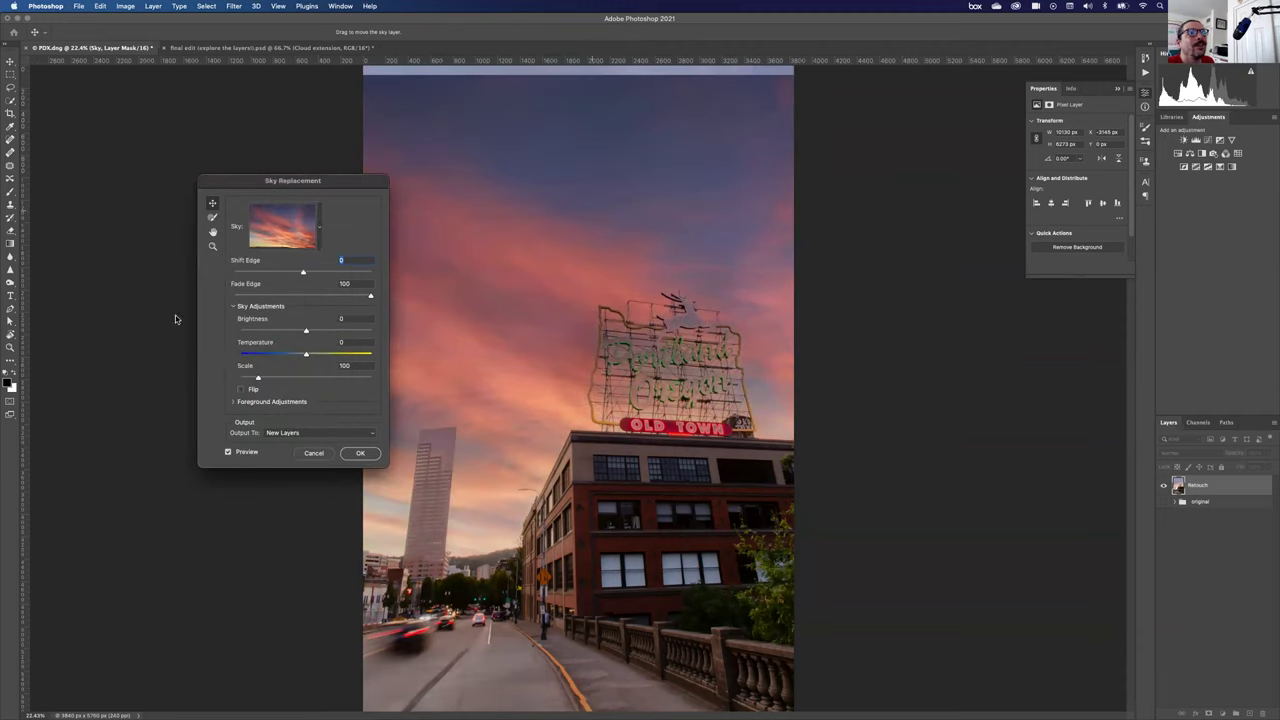
{"action": "left_click_drag", "start_coordinate": [265, 387], "coordinate": [298, 390]}
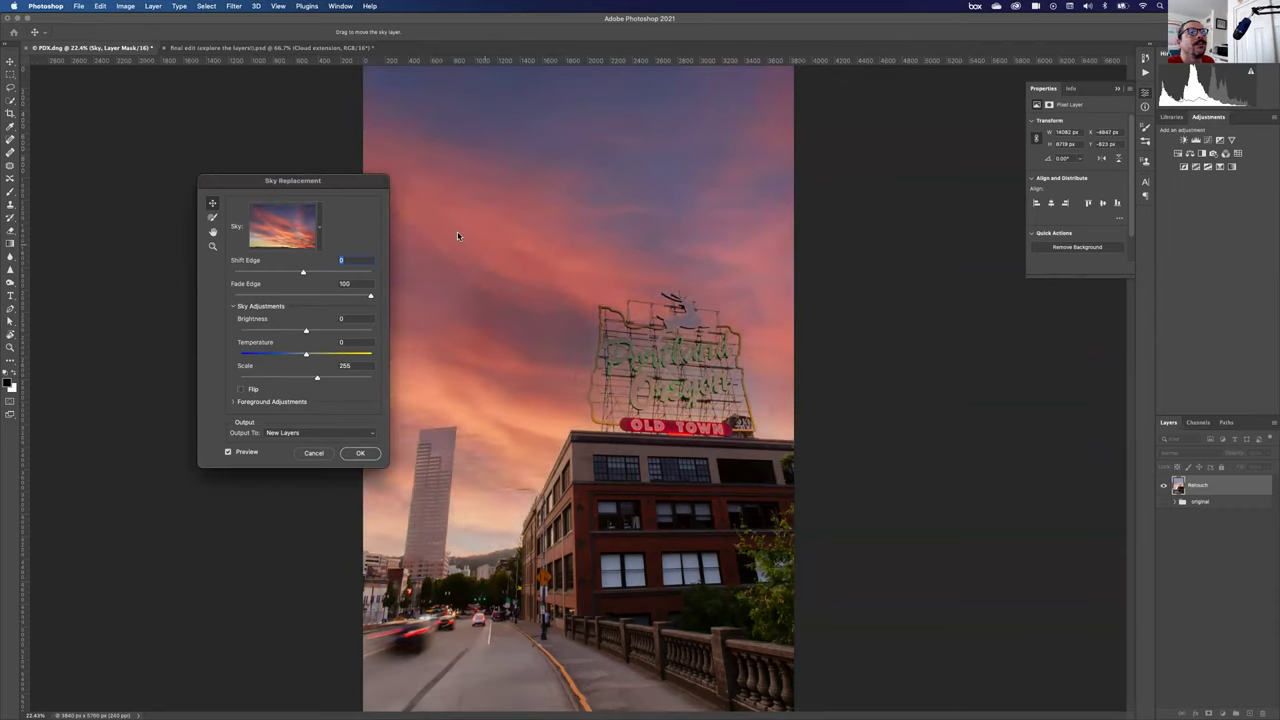
{"action": "left_click_drag", "start_coordinate": [457, 236], "coordinate": [443, 214]}
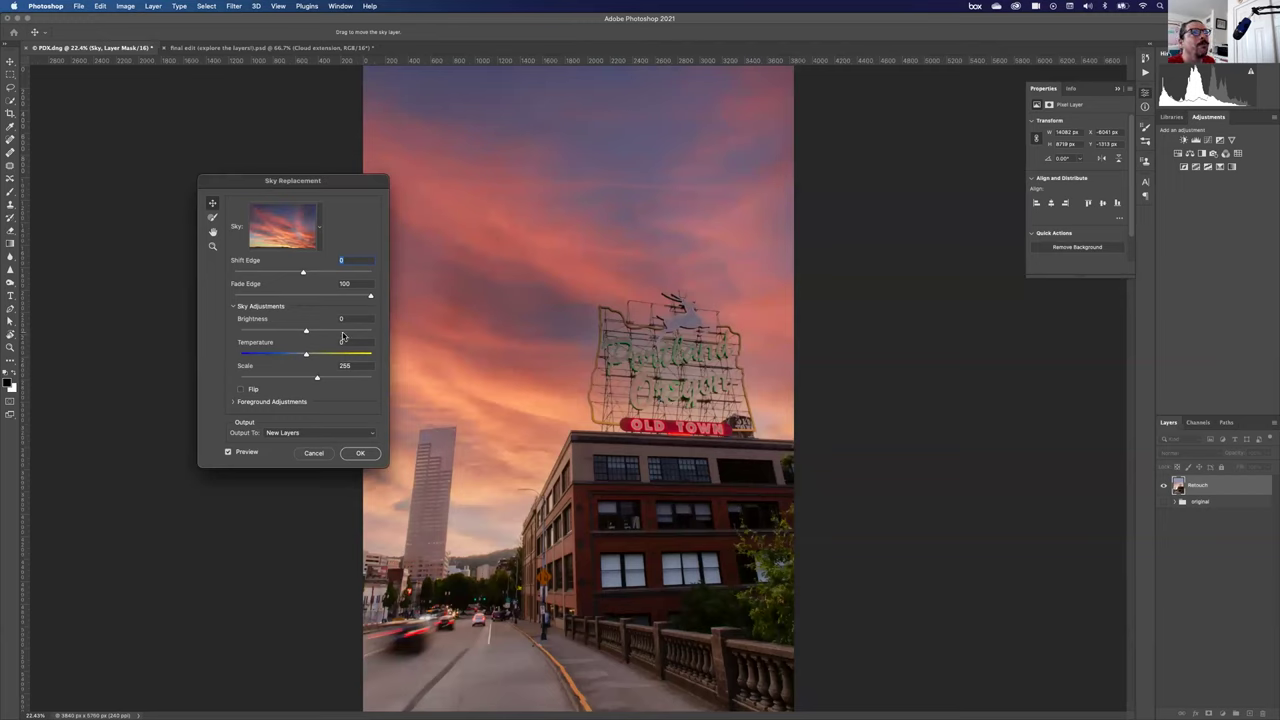
{"action": "left_click", "coordinate": [321, 233]}
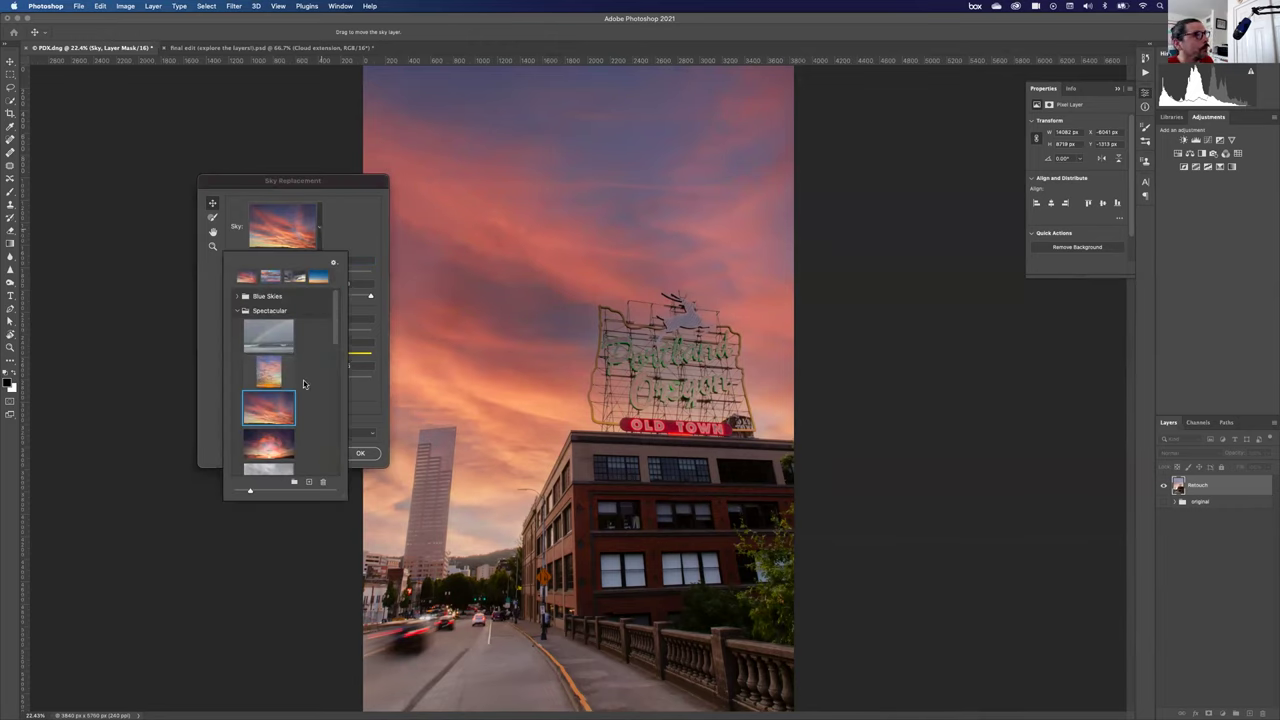
{"action": "scroll", "coordinate": [304, 384], "scroll_direction": "up", "scroll_amount": 5}
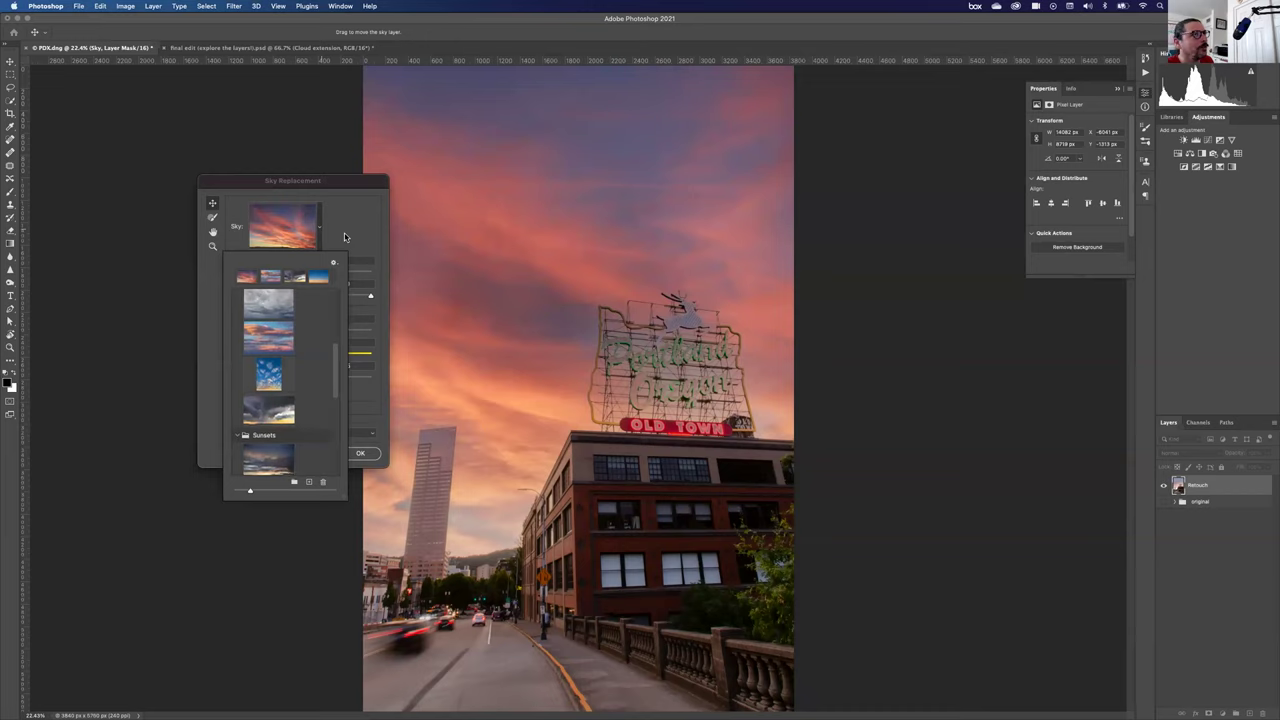
{"action": "left_click", "coordinate": [352, 485]}
{"action": "left_click", "coordinate": [358, 452]}
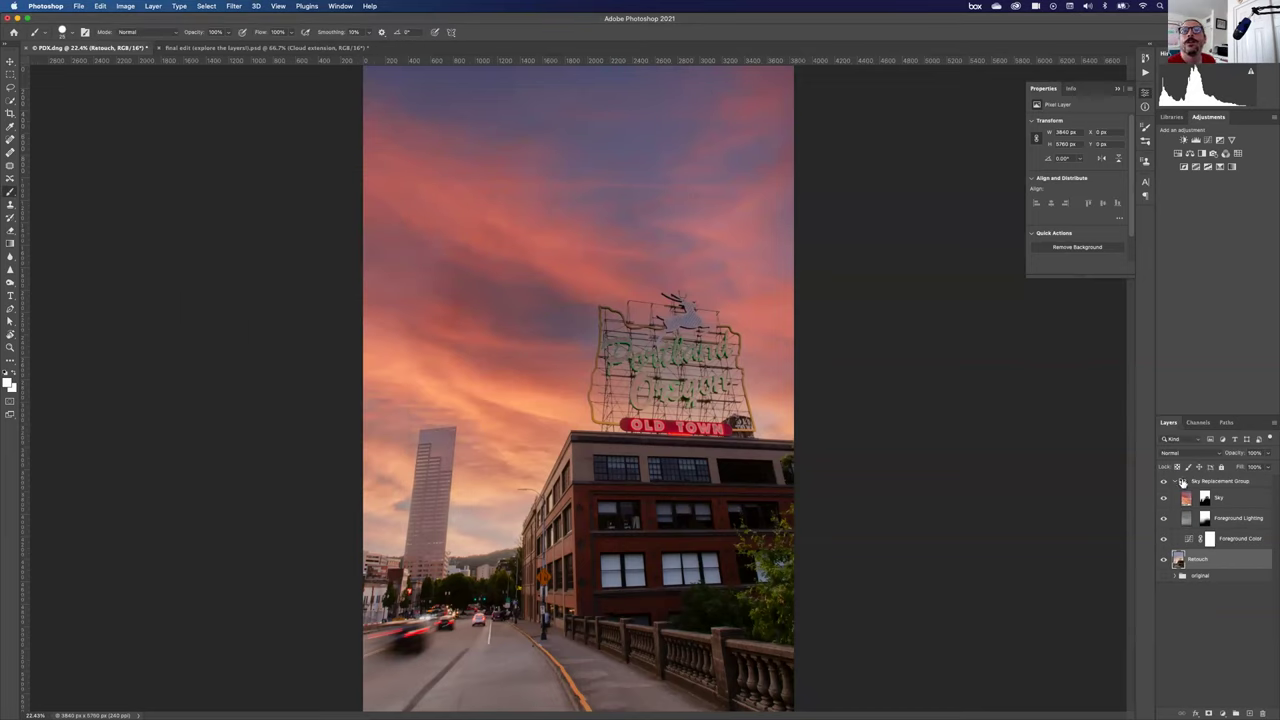
{"action": "left_click", "coordinate": [1175, 482]}
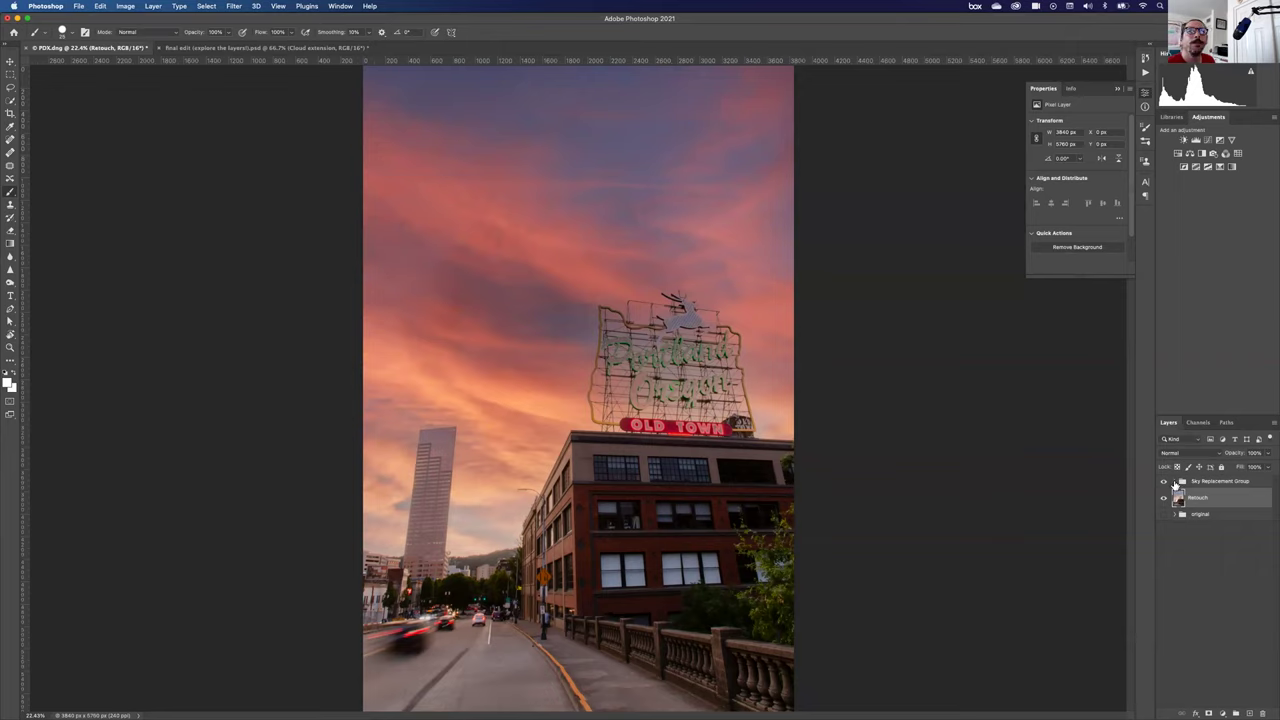
{"action": "left_click", "coordinate": [1175, 482]}
{"action": "left_click", "coordinate": [1205, 500]}
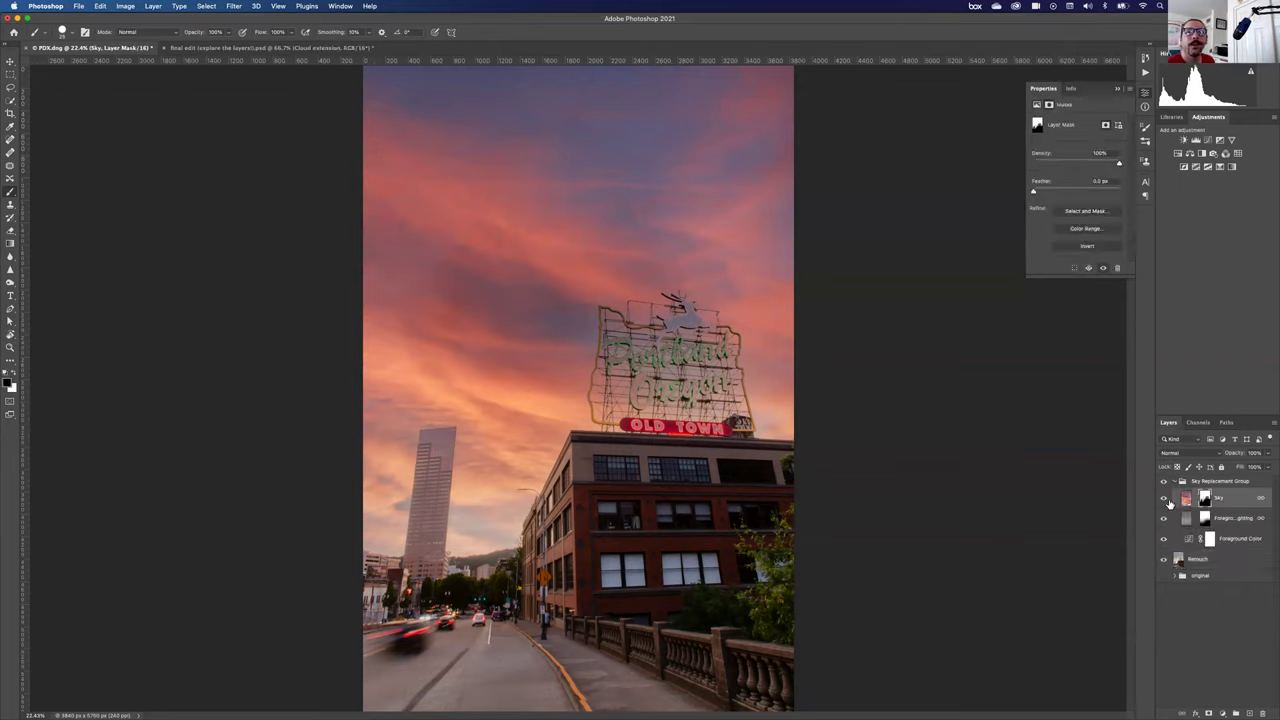
{"action": "left_click", "coordinate": [1164, 499]}
{"action": "left_click", "coordinate": [1164, 499]}
{"action": "left_click", "coordinate": [1164, 499]}
{"action": "left_click", "coordinate": [1164, 499]}
{"action": "left_click", "coordinate": [1164, 519]}
{"action": "left_click", "coordinate": [1164, 519]}
{"action": "left_click", "coordinate": [1164, 519]}
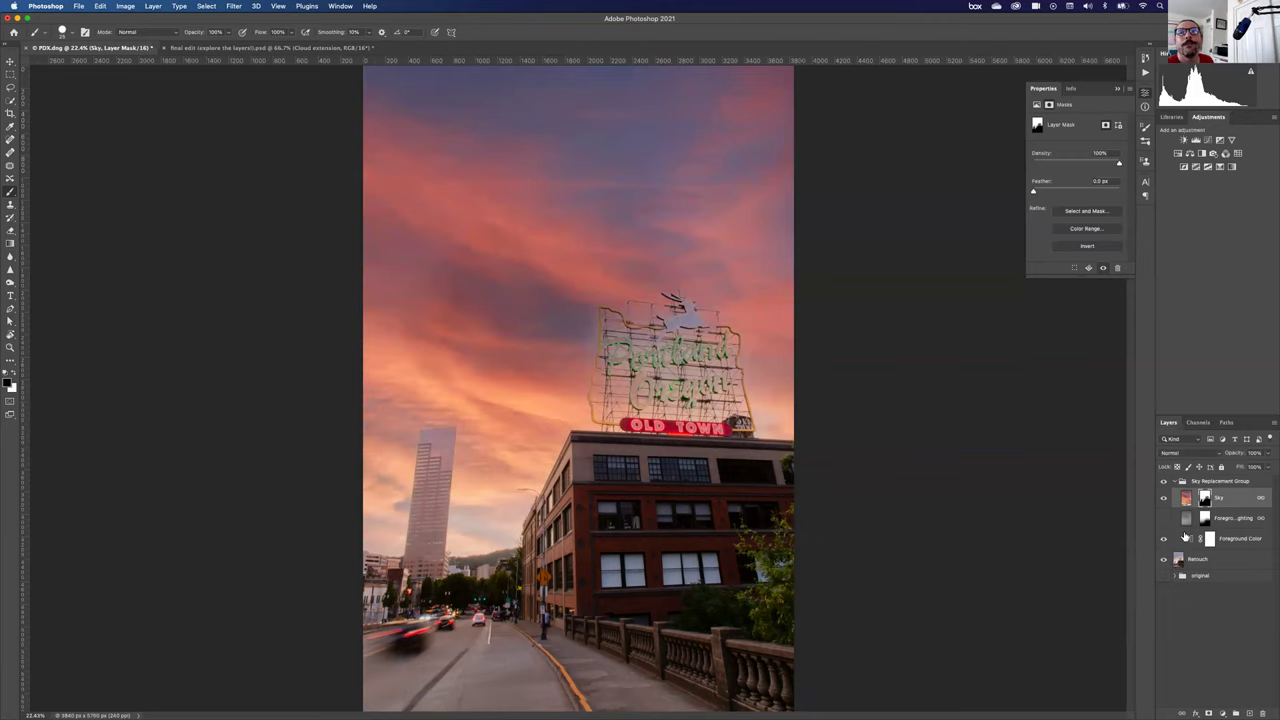
{"action": "left_click", "coordinate": [210, 48]}
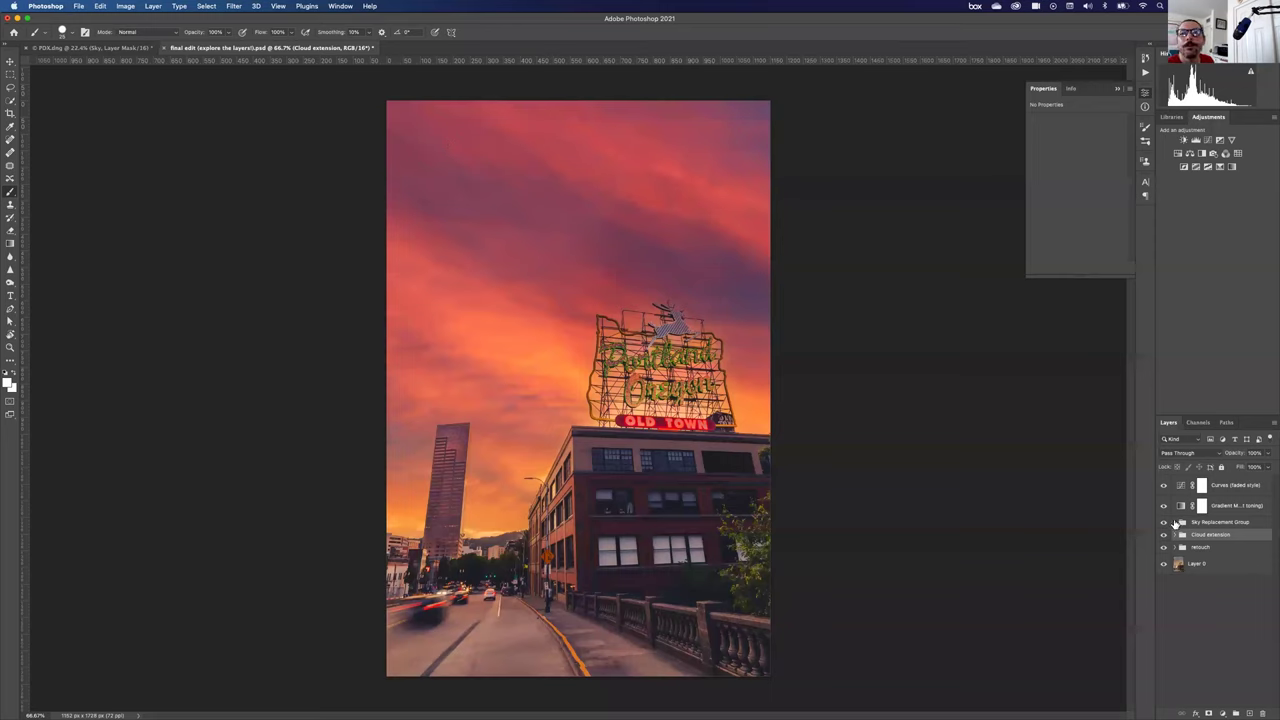
{"action": "left_click", "coordinate": [1181, 522]}
{"action": "left_click", "coordinate": [1226, 541]}
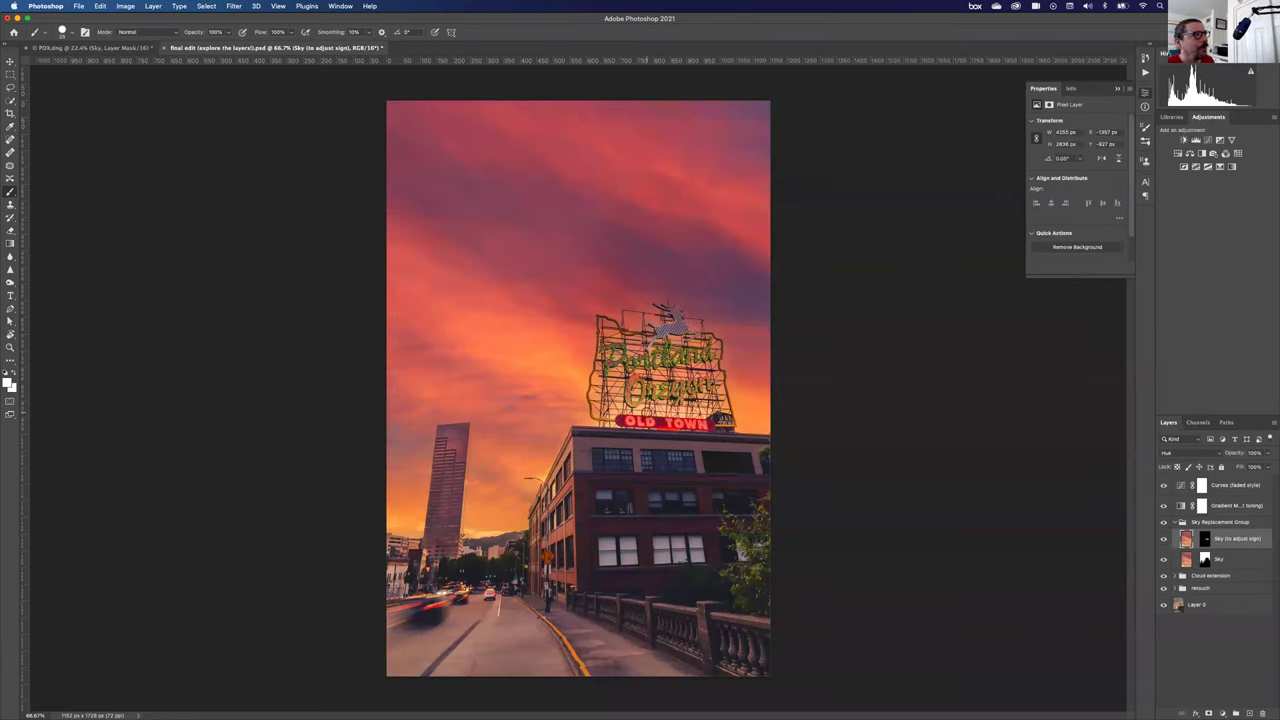
{"action": "left_click", "coordinate": [64, 50]}
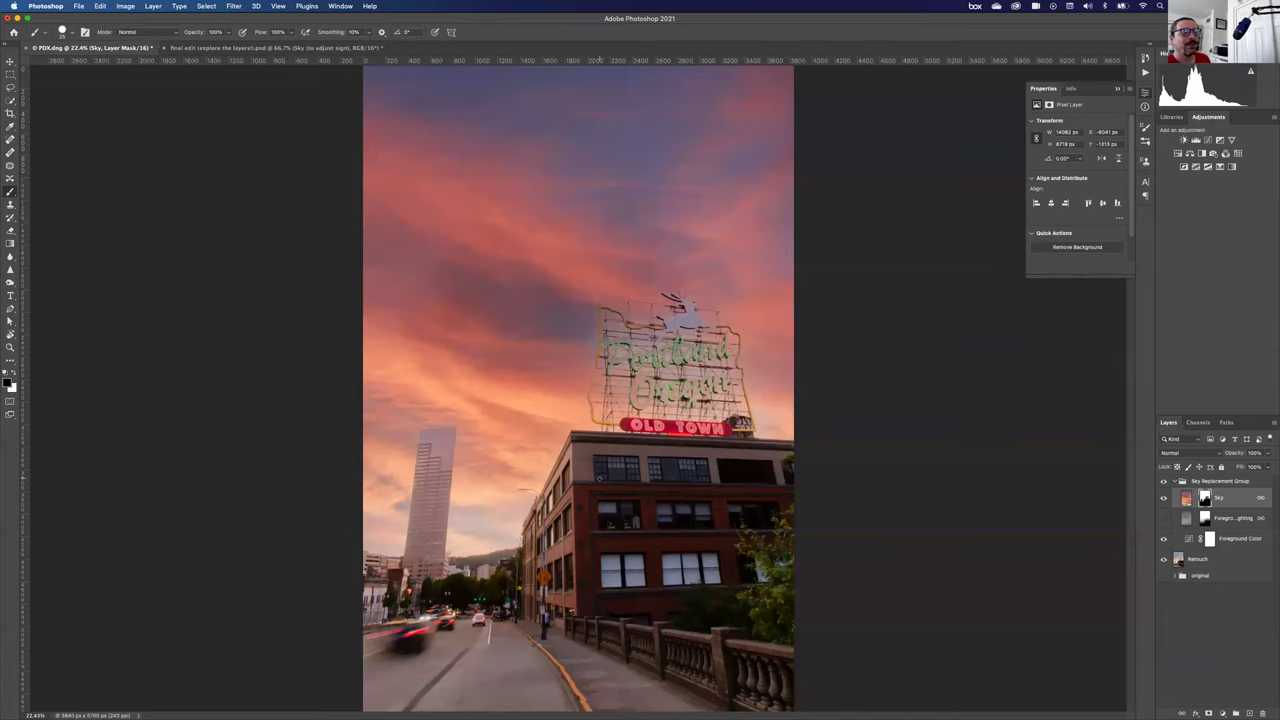
Add a Gradient Map adjustment and set its left shadow stop to bright blue.
{"action": "left_click", "coordinate": [1232, 168]}
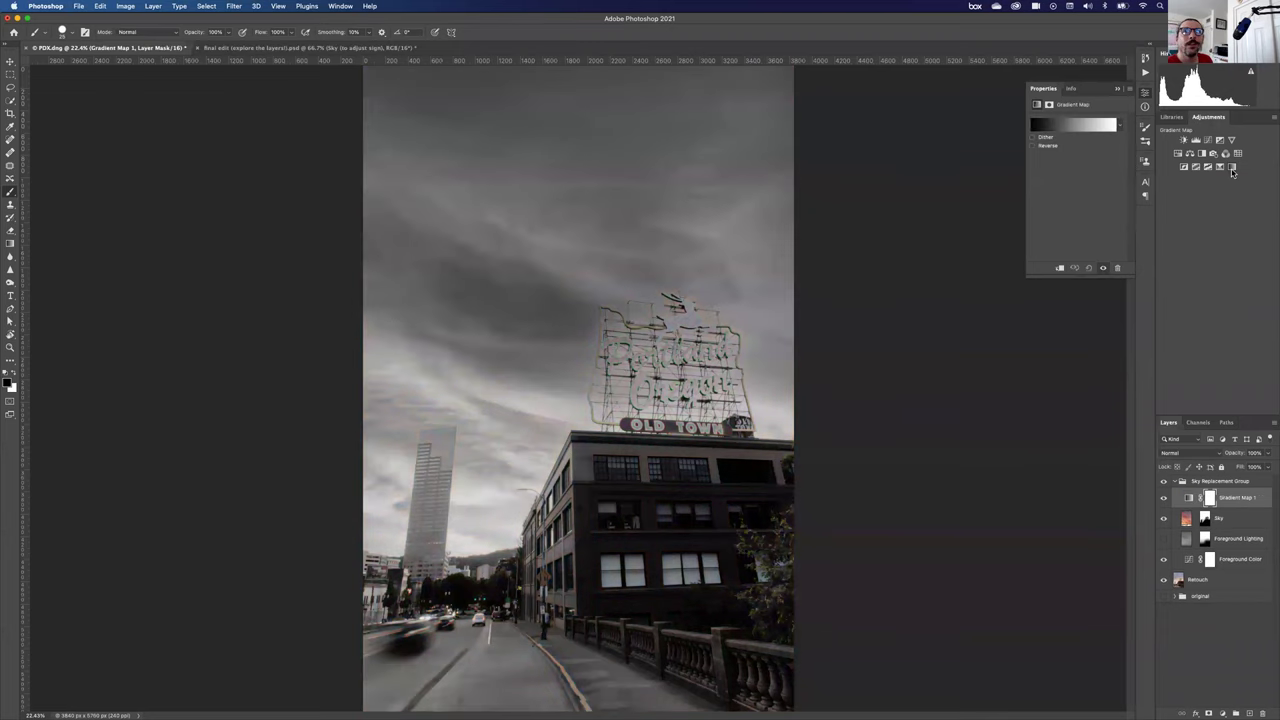
{"action": "left_click", "coordinate": [1188, 500]}
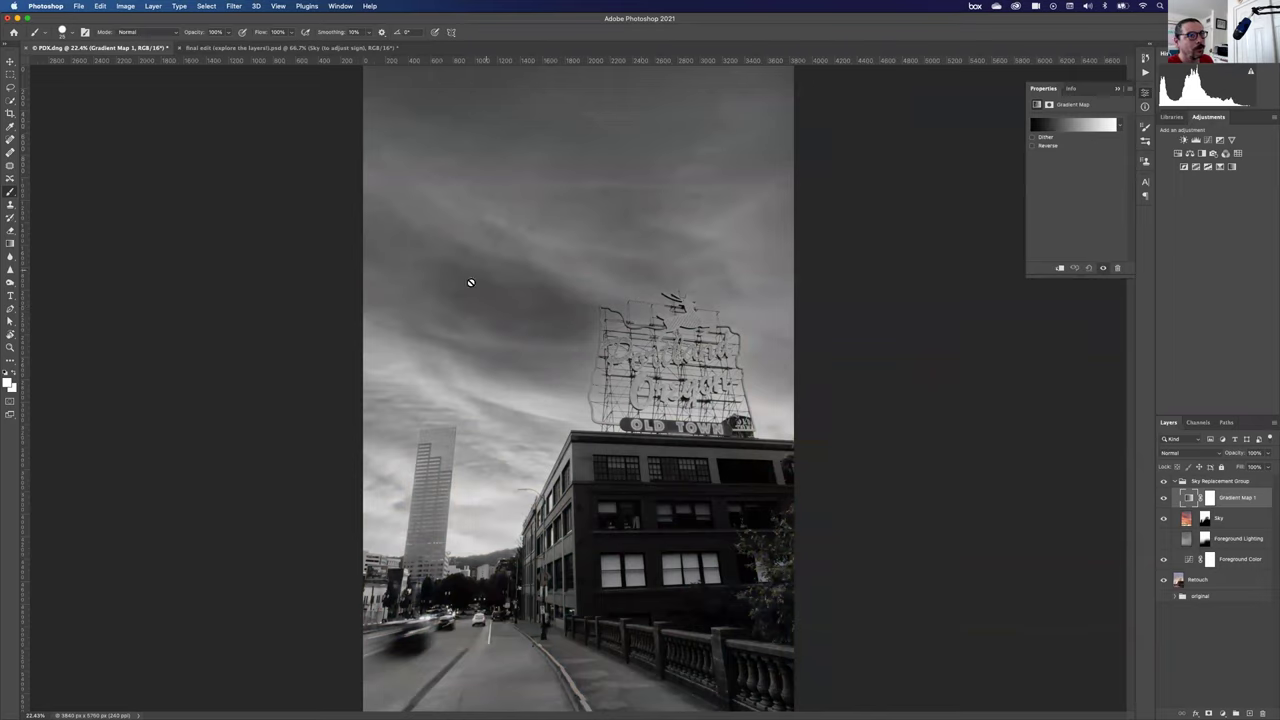
{"action": "left_click", "coordinate": [1120, 128]}
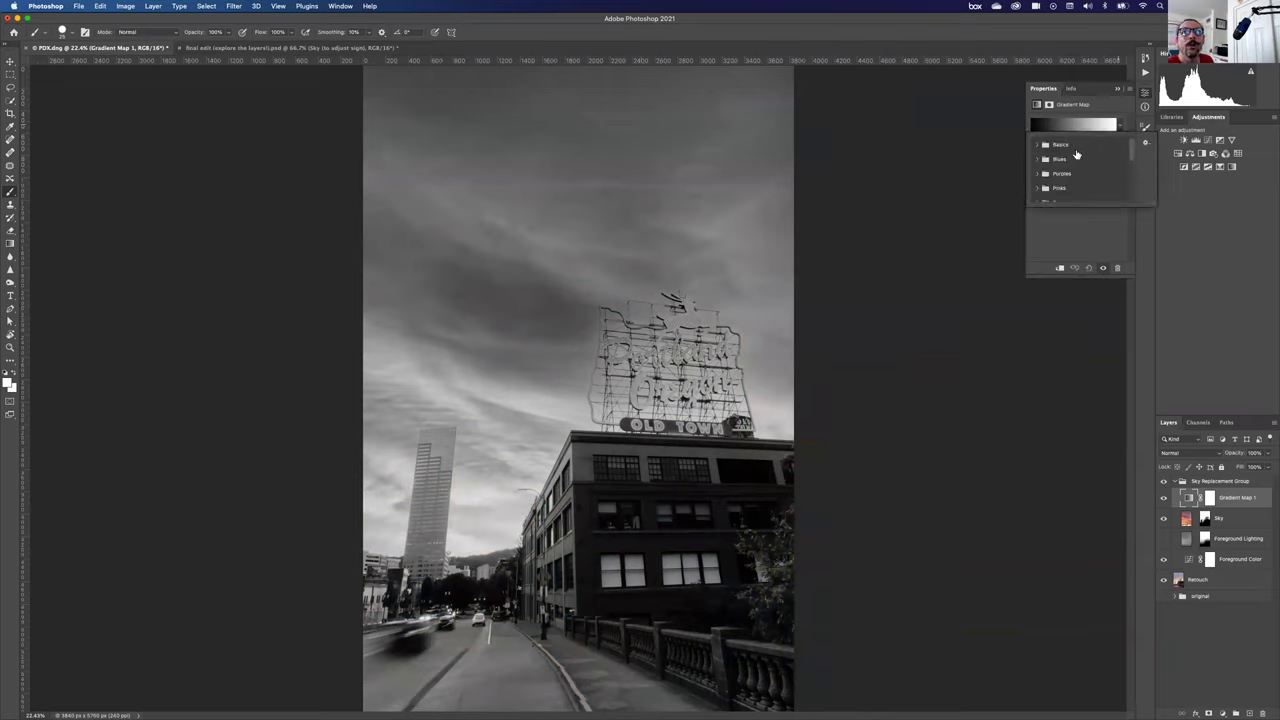
{"action": "left_click", "coordinate": [1054, 210]}
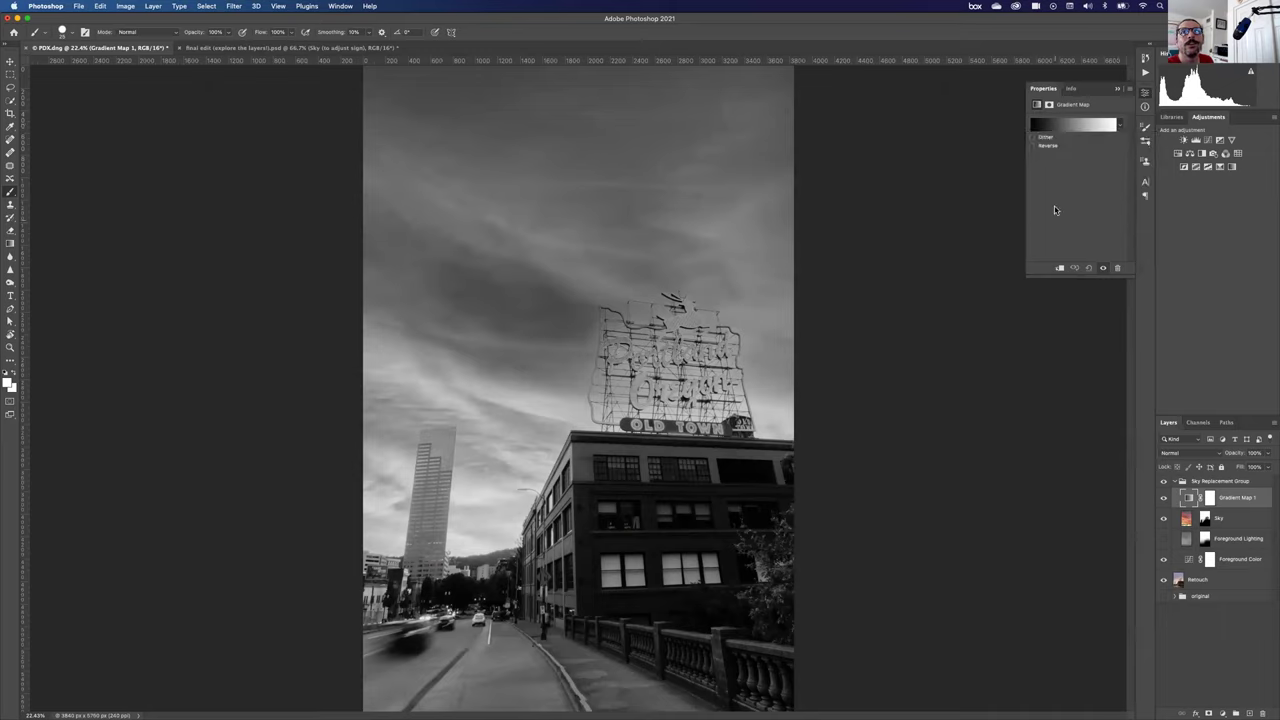
{"action": "left_click", "coordinate": [1066, 132]}
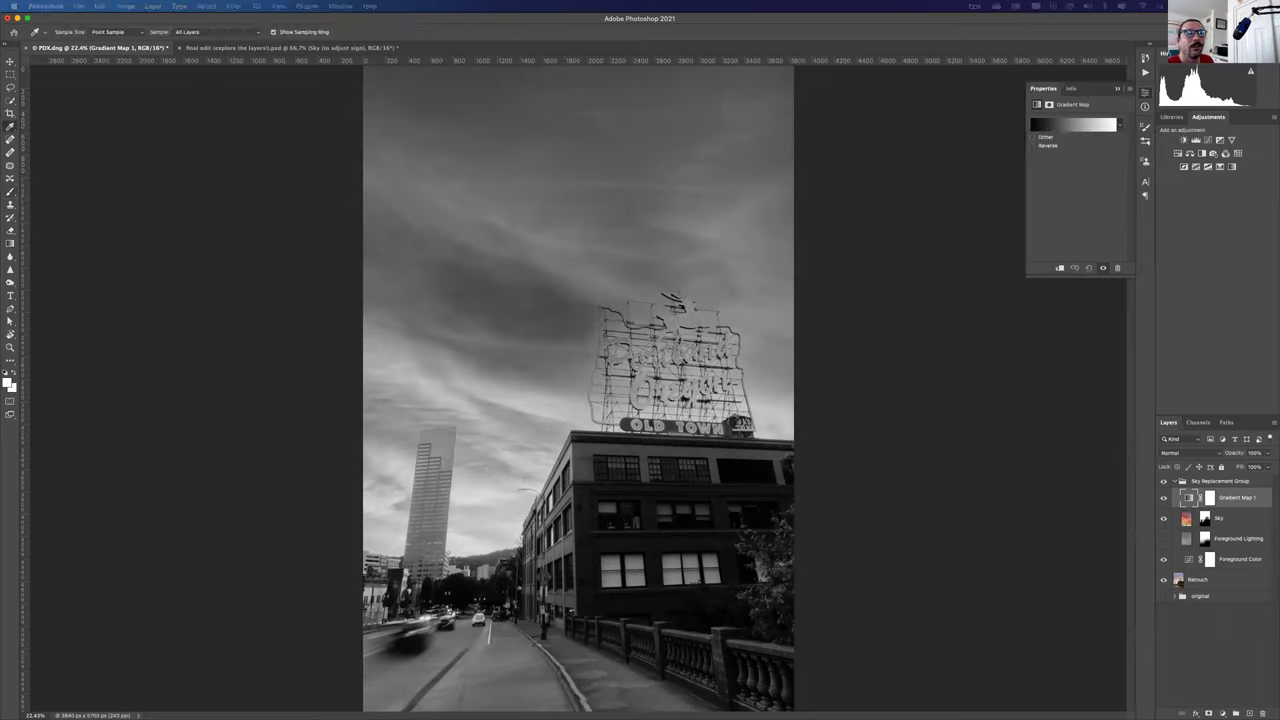
{"action": "left_click_drag", "start_coordinate": [718, 286], "coordinate": [962, 271]}
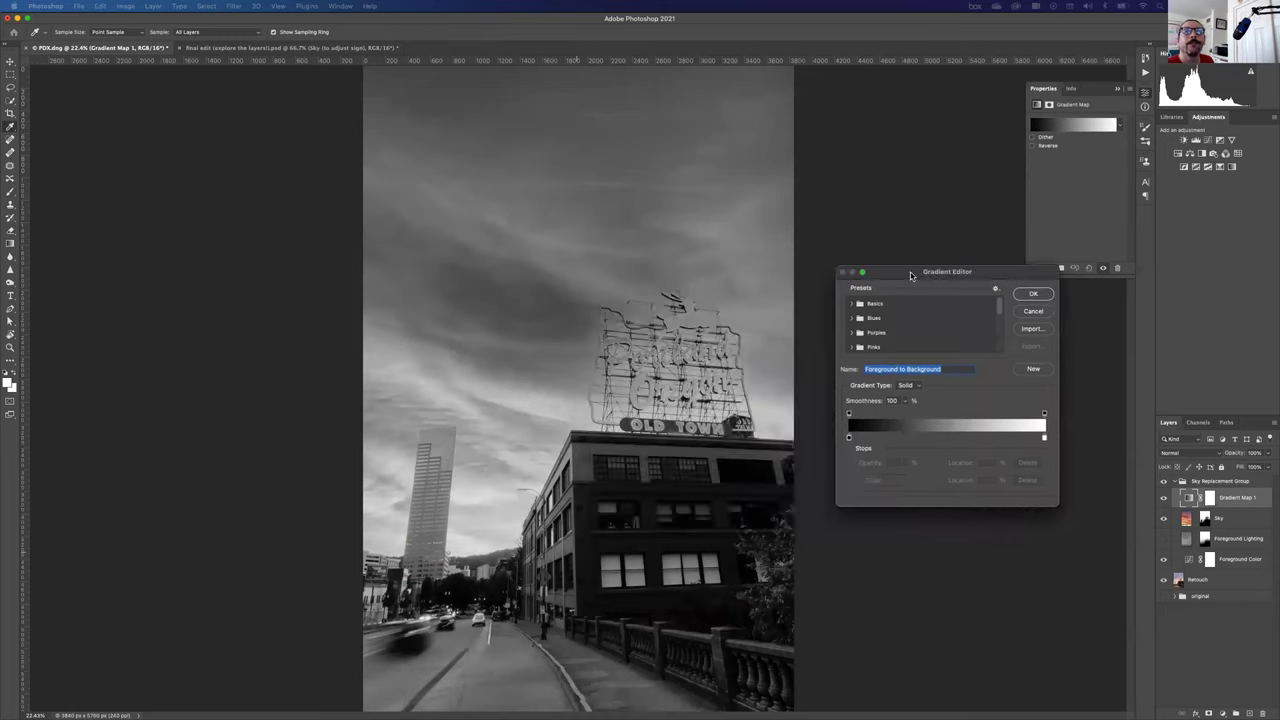
{"action": "left_click", "coordinate": [849, 438]}
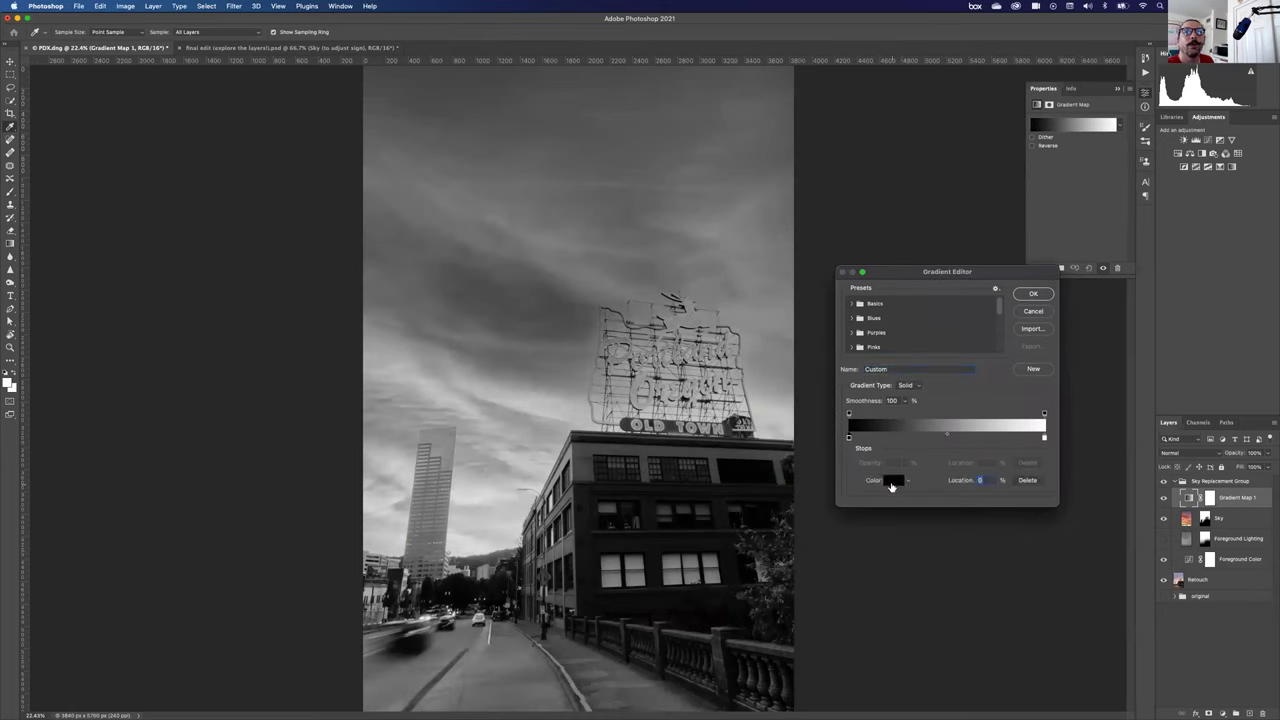
{"action": "left_click", "coordinate": [893, 482]}
{"action": "left_click_drag", "start_coordinate": [768, 470], "coordinate": [768, 434]}
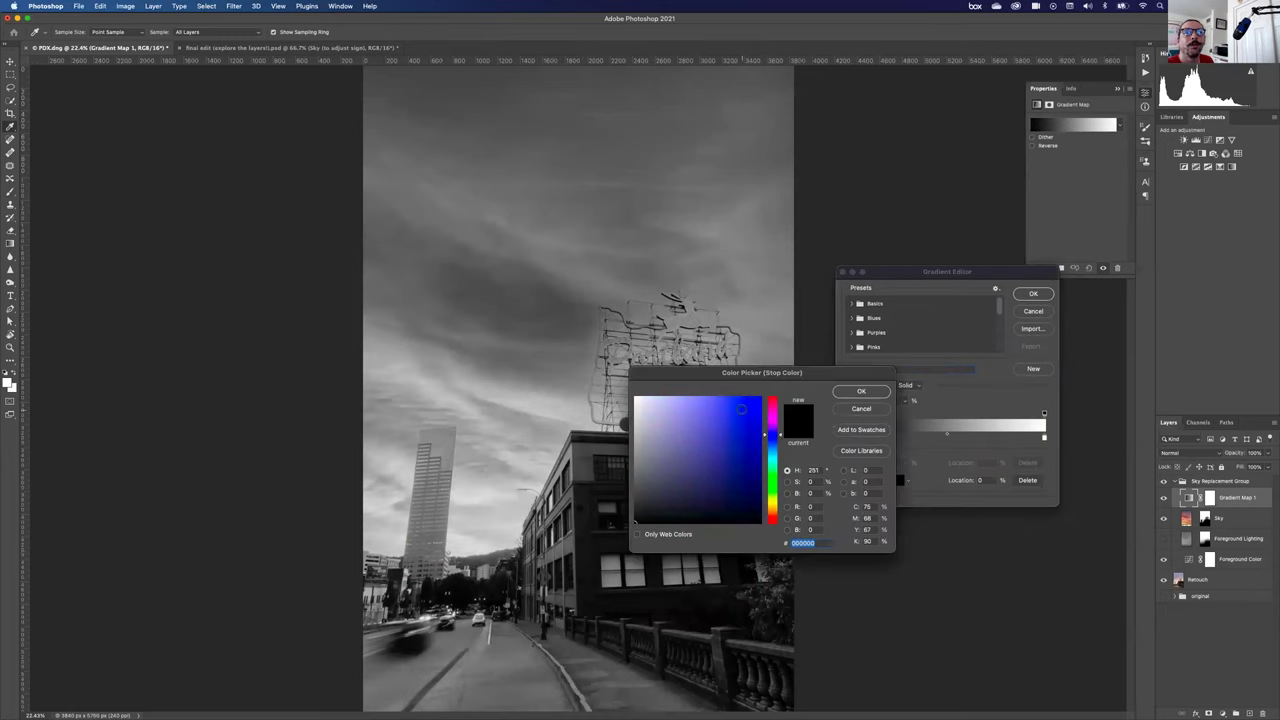
{"action": "left_click", "coordinate": [756, 398]}
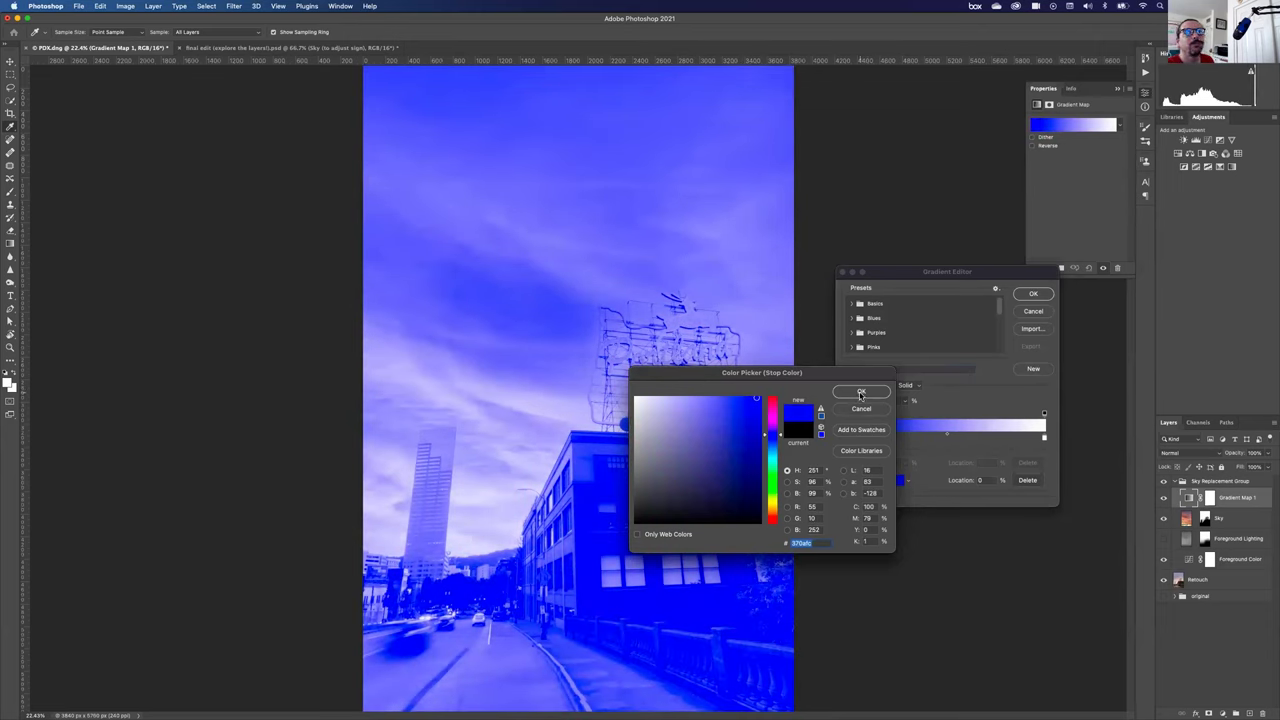
{"action": "left_click", "coordinate": [858, 392]}
{"action": "left_click", "coordinate": [1031, 291]}
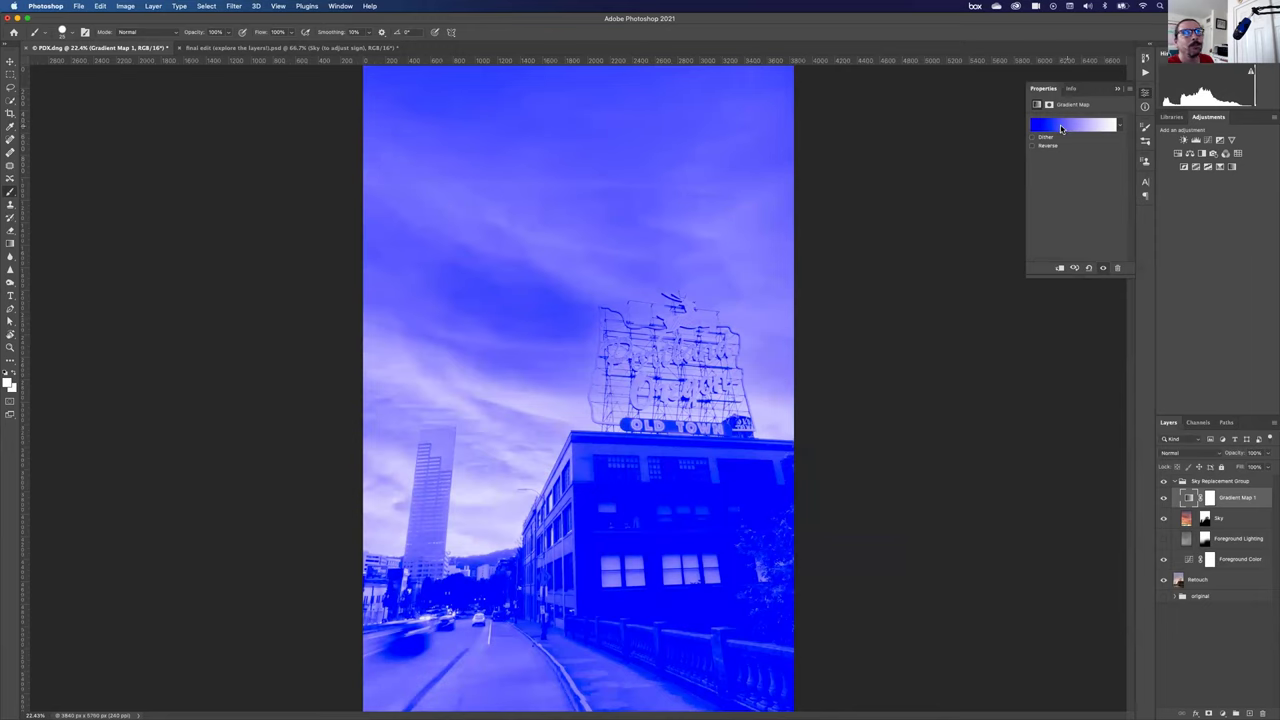
Set the gradient's right highlight stop to orange #cf7f0e and confirm the gradient.
{"action": "left_click", "coordinate": [1062, 128]}
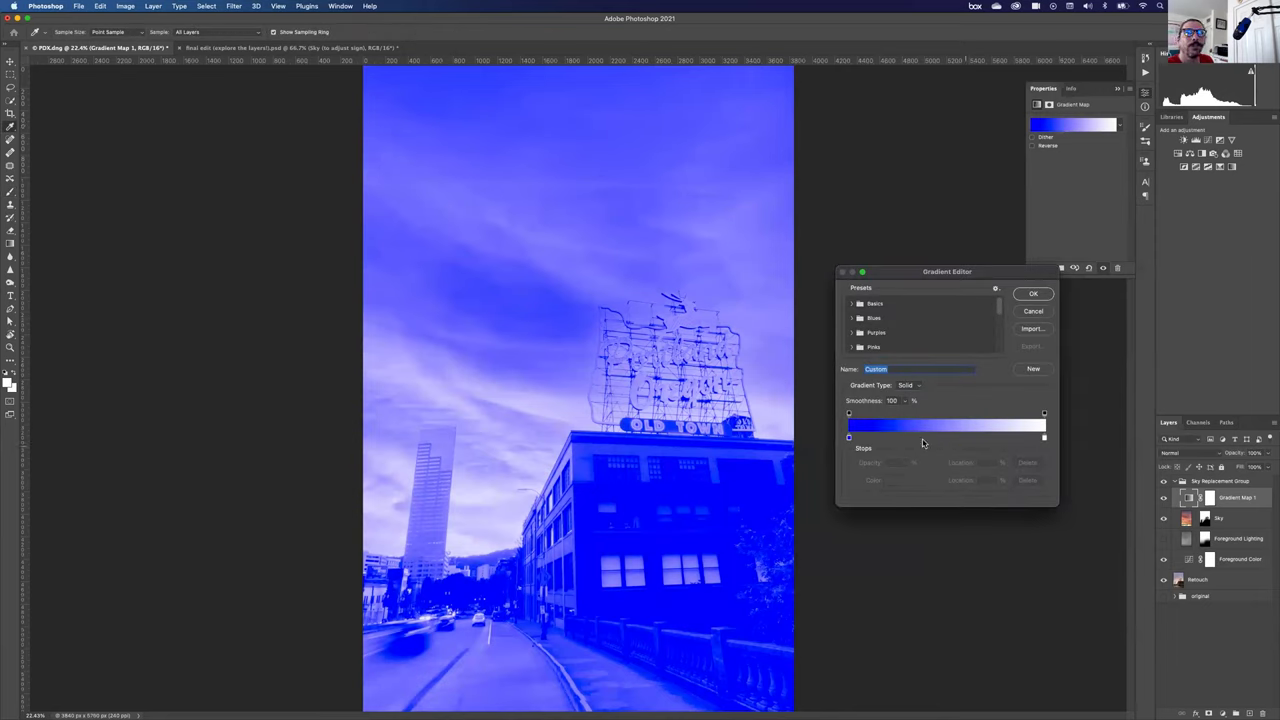
{"action": "left_click", "coordinate": [1045, 438]}
{"action": "left_click", "coordinate": [888, 482]}
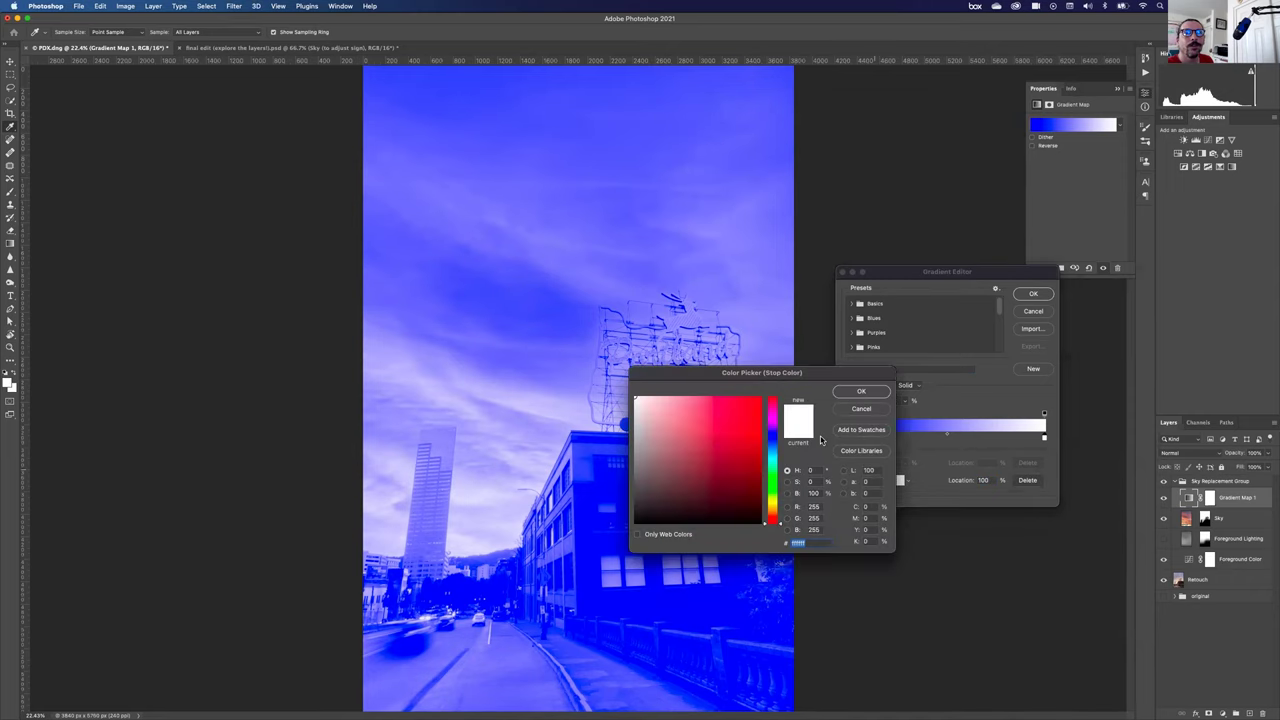
{"action": "type", "text": "cf7f0e"}
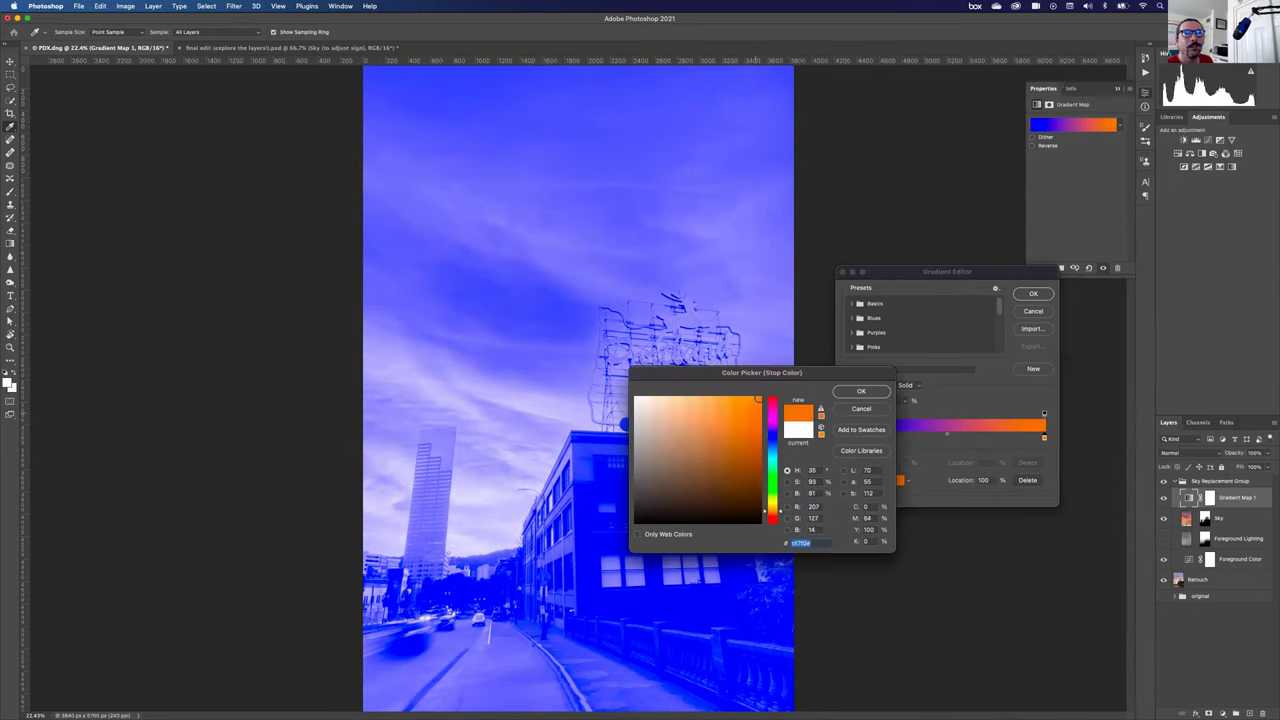
{"action": "left_click", "coordinate": [870, 396]}
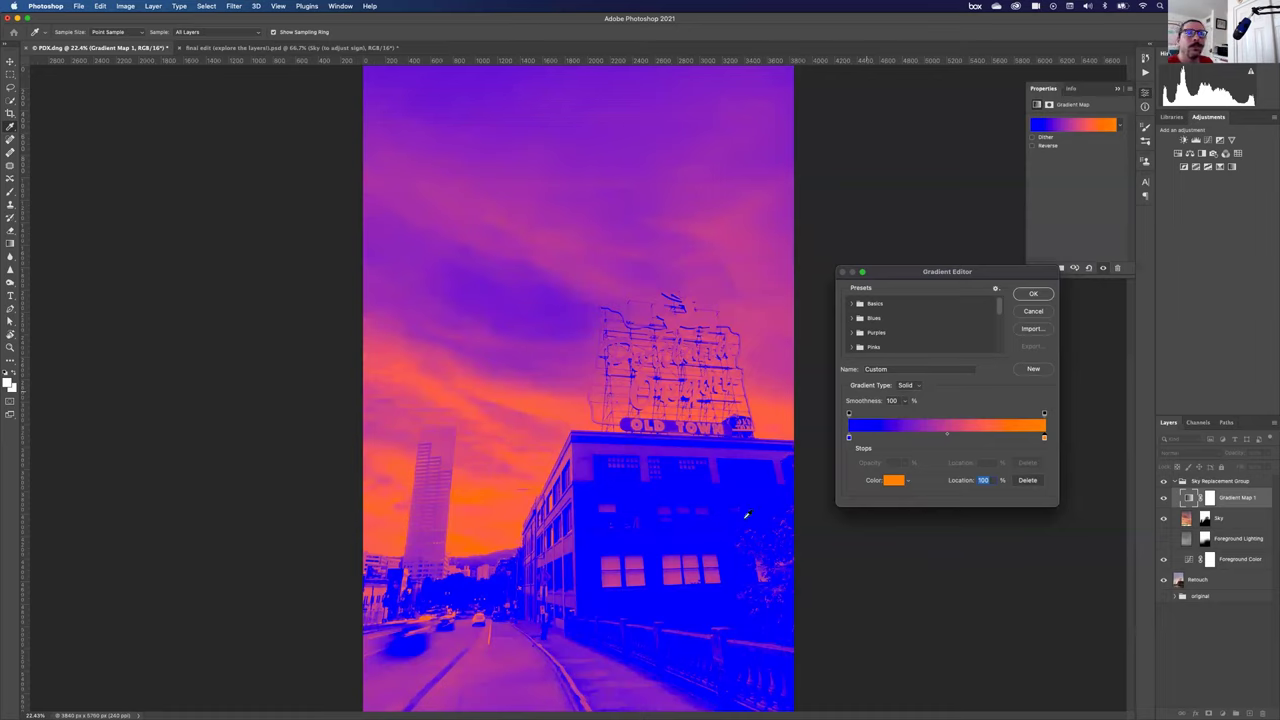
{"action": "left_click", "coordinate": [1031, 294]}
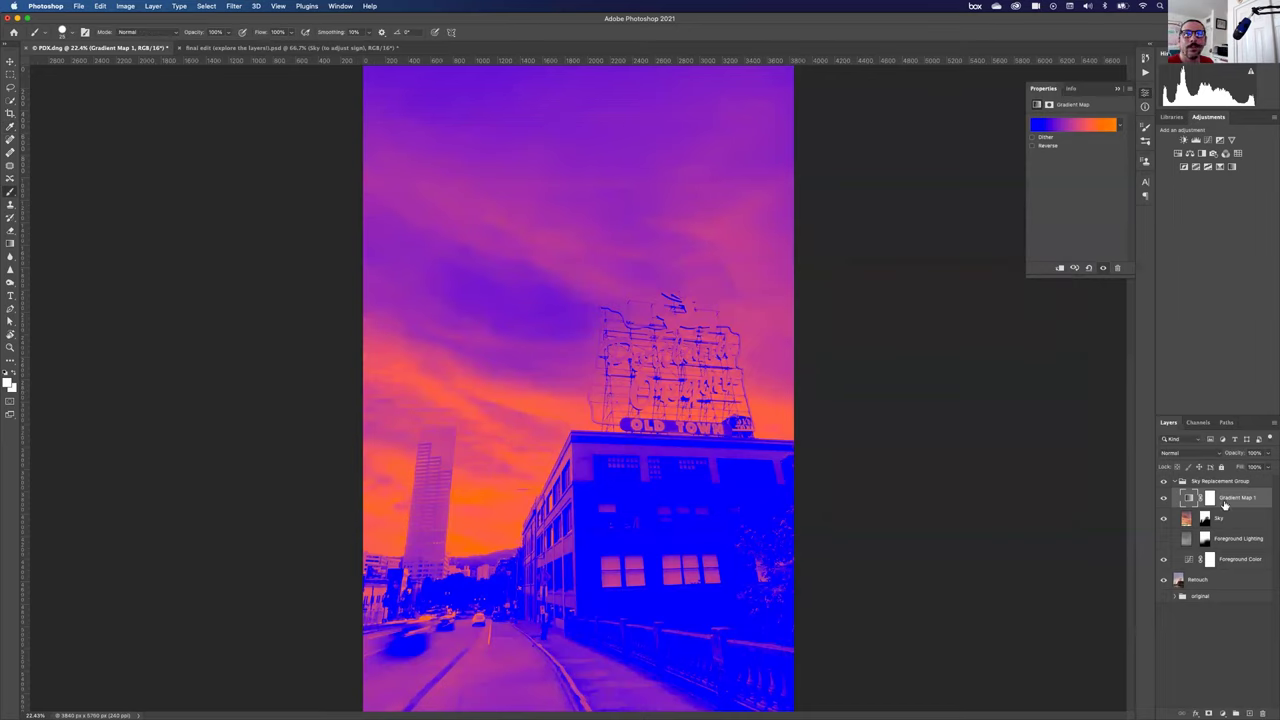
Move Gradient Map 1 above the Sky Replacement Group and set it to Overlay at about 26% opacity.
{"action": "left_click_drag", "start_coordinate": [1225, 505], "coordinate": [1228, 479]}
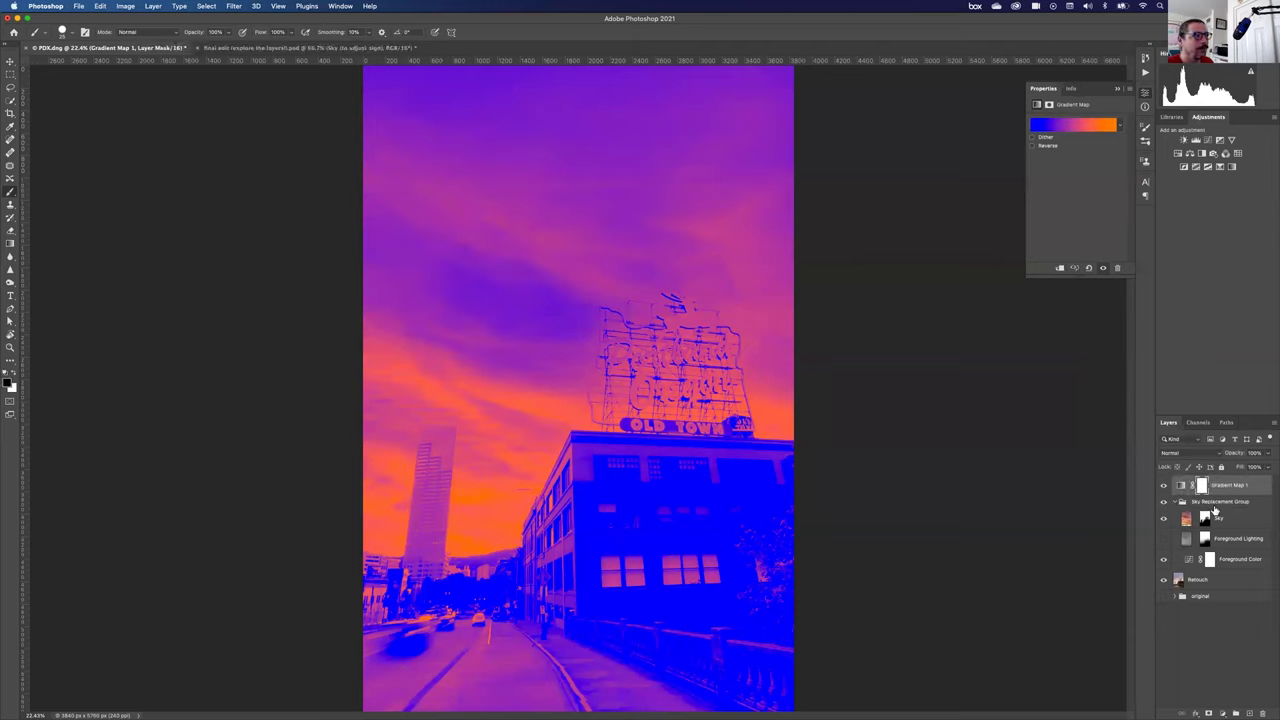
{"action": "left_click", "coordinate": [1212, 454]}
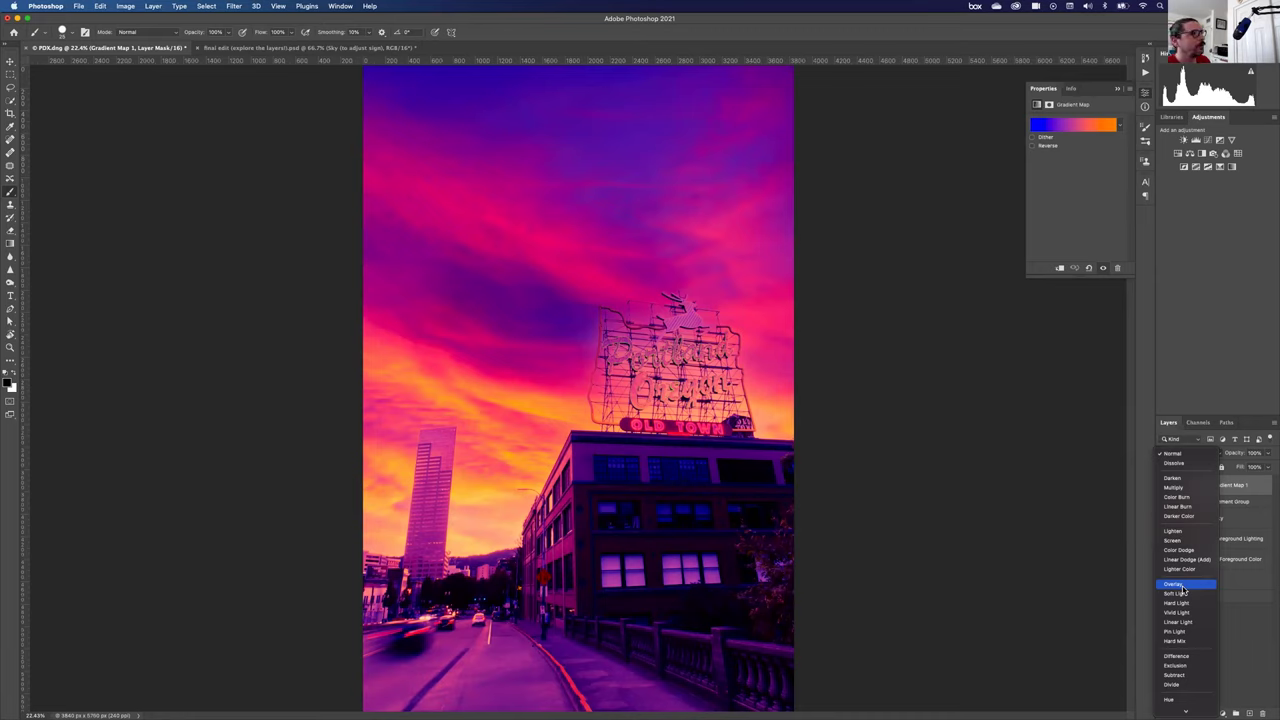
{"action": "left_click", "coordinate": [1182, 586]}
{"action": "left_click", "coordinate": [1268, 453]}
{"action": "left_click_drag", "start_coordinate": [1256, 462], "coordinate": [1236, 467]}
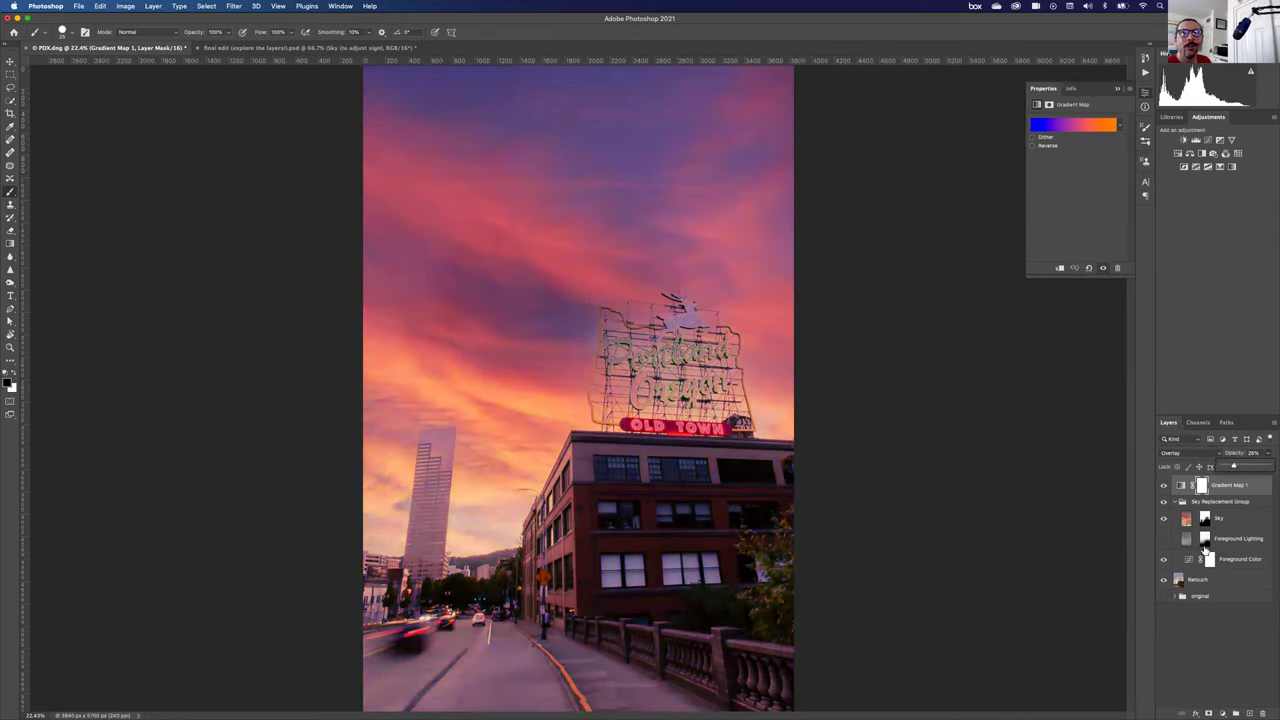
Toggle Gradient Map 1's visibility off and on to compare the tint.
{"action": "left_click", "coordinate": [1164, 486]}
{"action": "left_click", "coordinate": [1164, 486]}
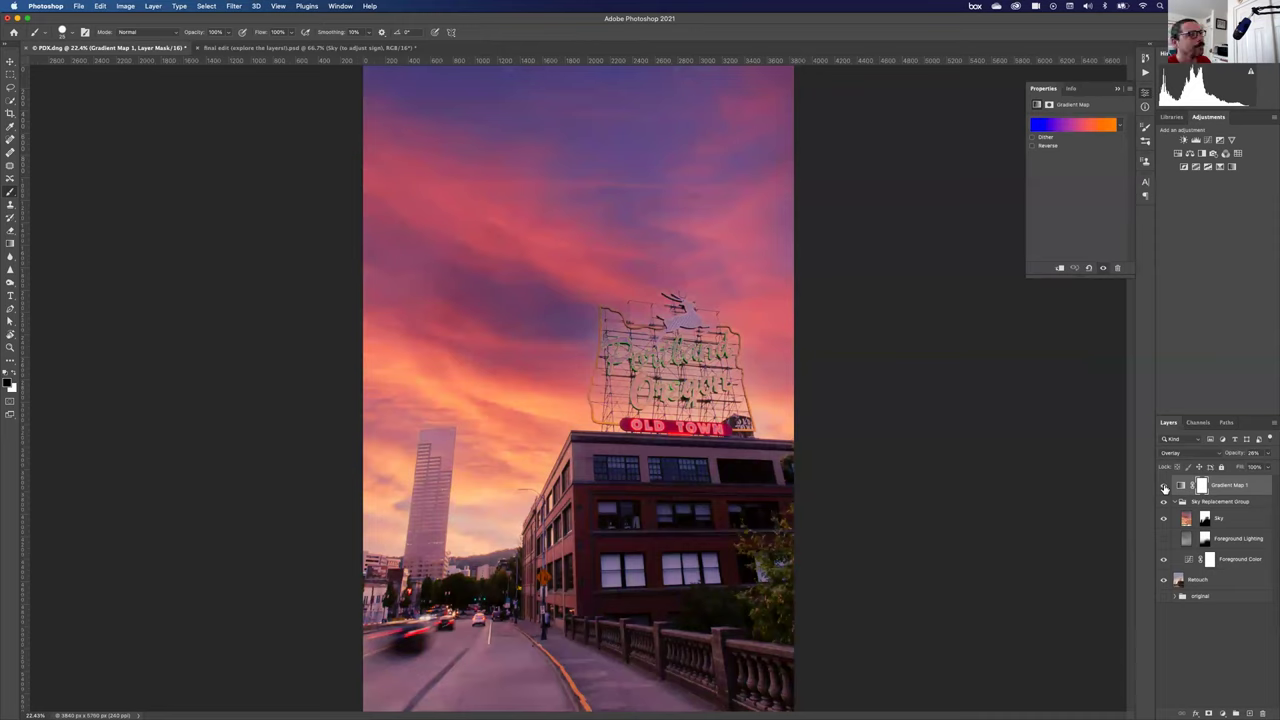
{"action": "left_click", "coordinate": [1164, 486]}
{"action": "left_click", "coordinate": [1164, 486]}
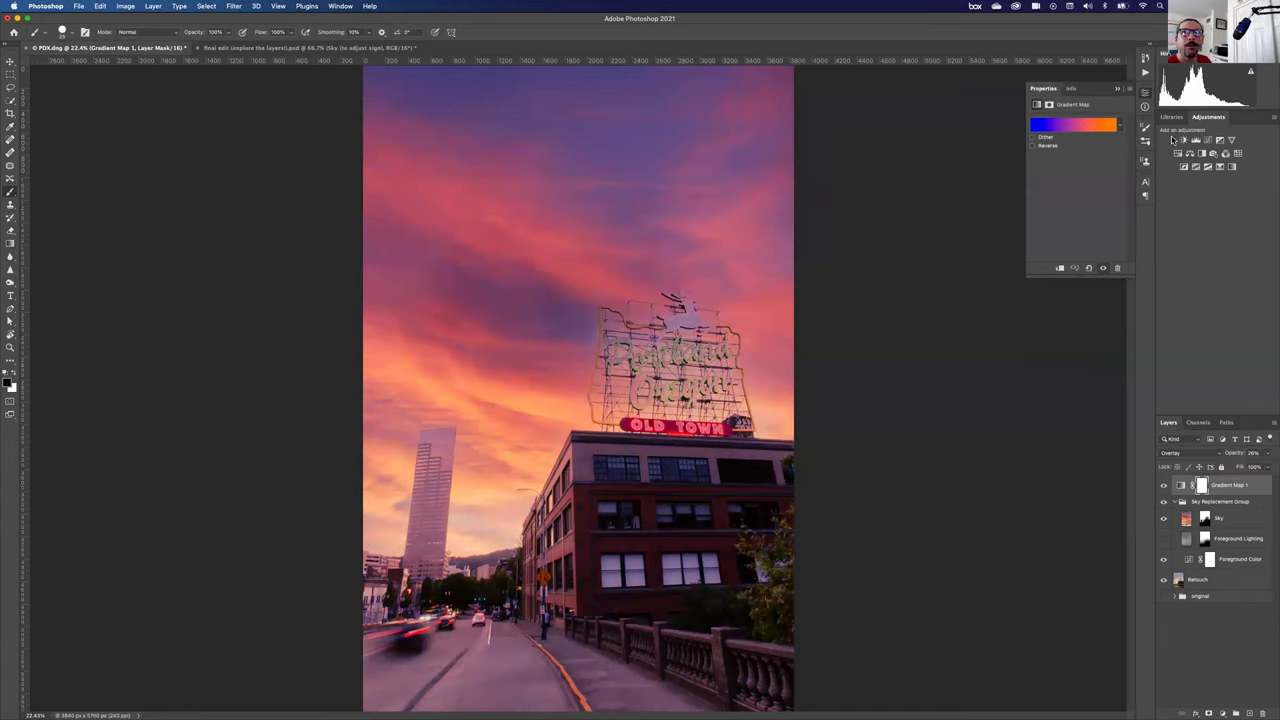
Add a Curves layer, raising the black point output to 12 and lowering the white point to 249.
{"action": "left_click", "coordinate": [1207, 140]}
{"action": "left_click_drag", "start_coordinate": [1085, 180], "coordinate": [1052, 210]}
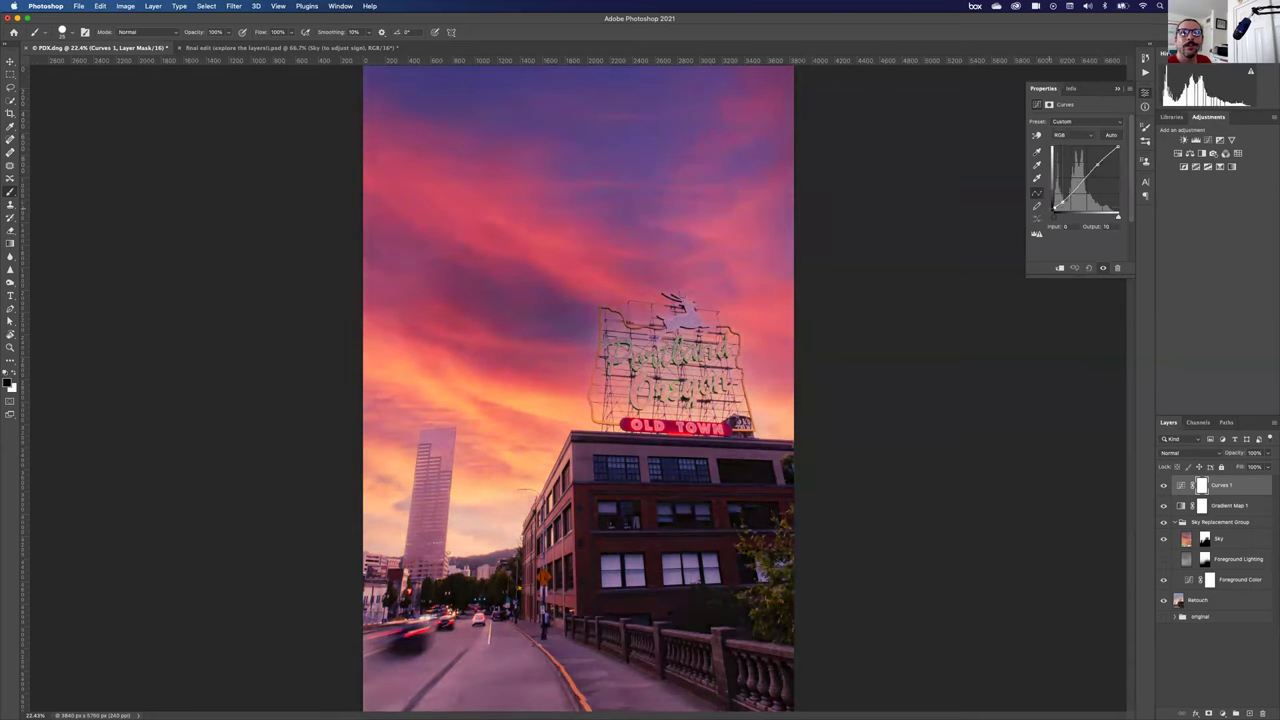
{"action": "key", "text": "Up"}
{"action": "key", "text": "Up"}
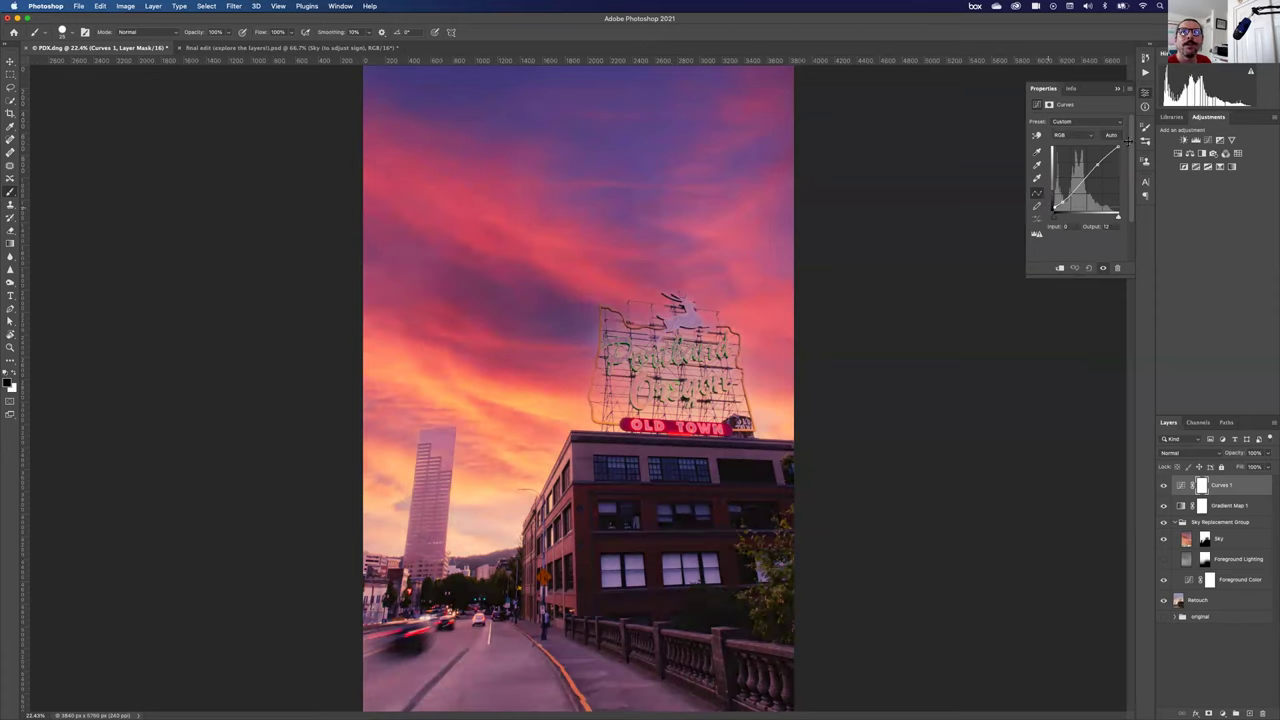
{"action": "left_click_drag", "start_coordinate": [1123, 149], "coordinate": [1123, 152]}
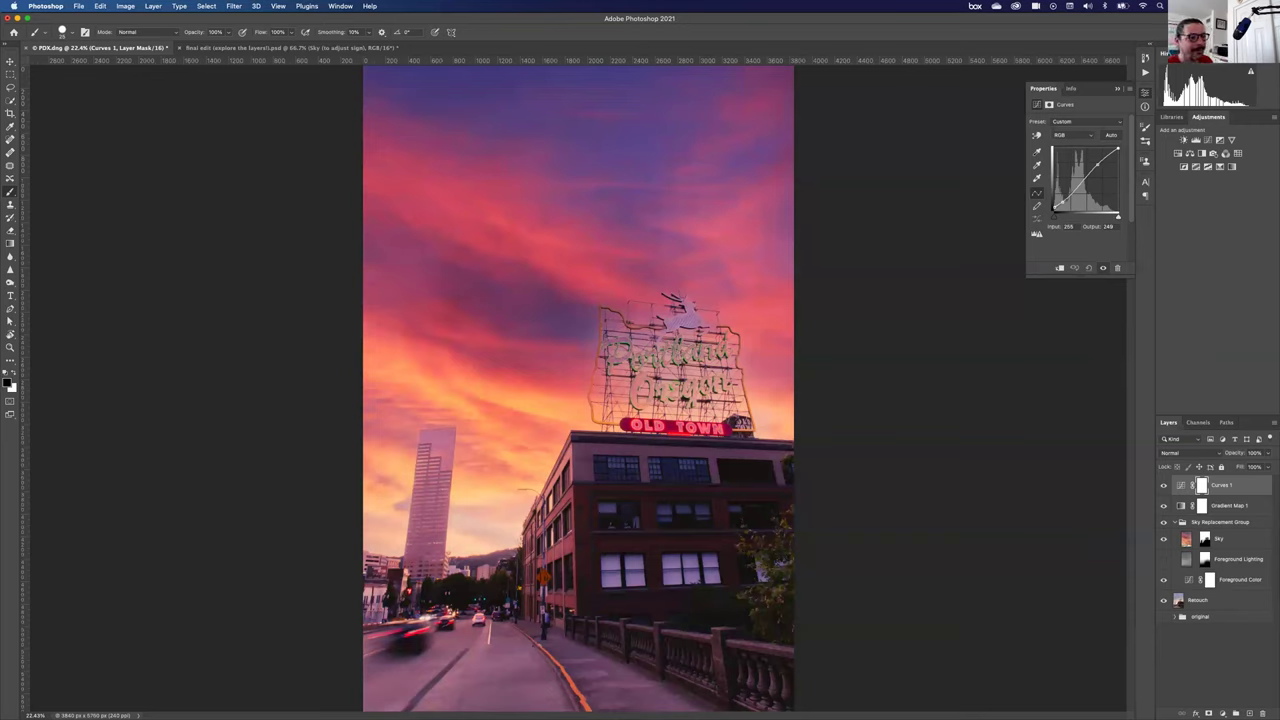
{"action": "left_click", "coordinate": [100, 6]}
{"action": "mouse_move", "coordinate": [79, 6]}
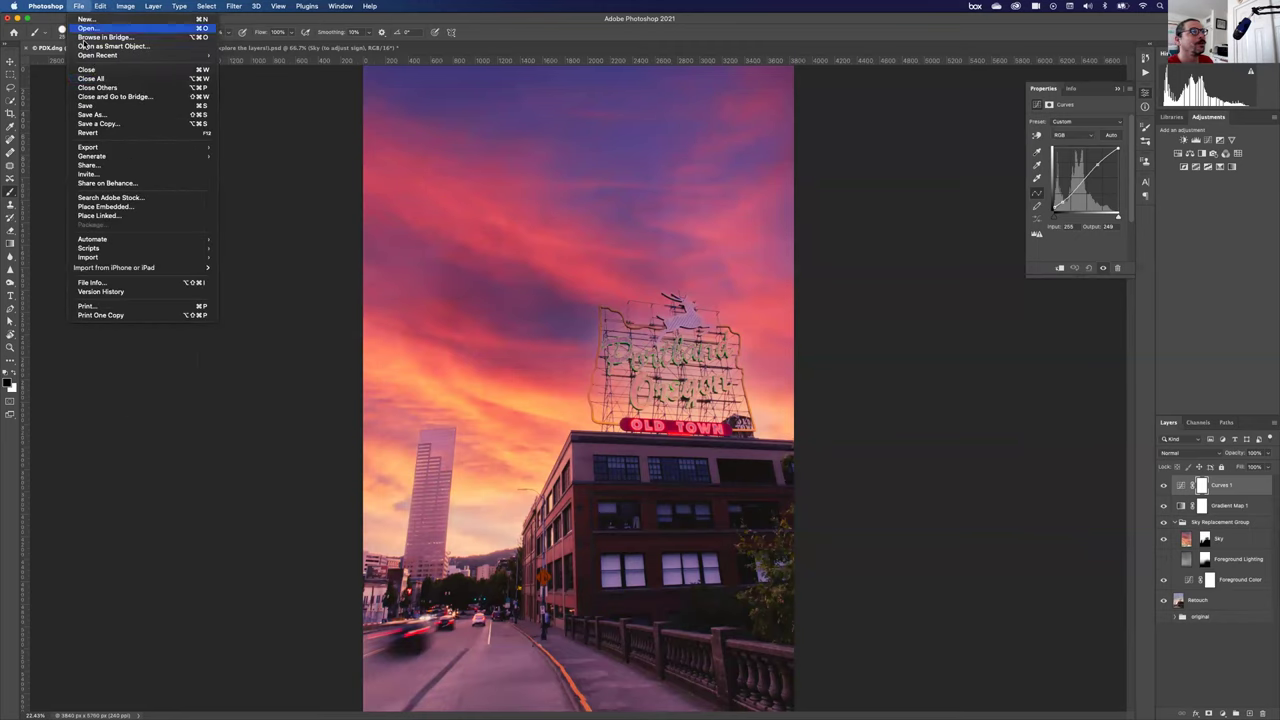
Save the layered document as PDX-Edit.psd and select the Retouch layer.
{"action": "left_click", "coordinate": [99, 105]}
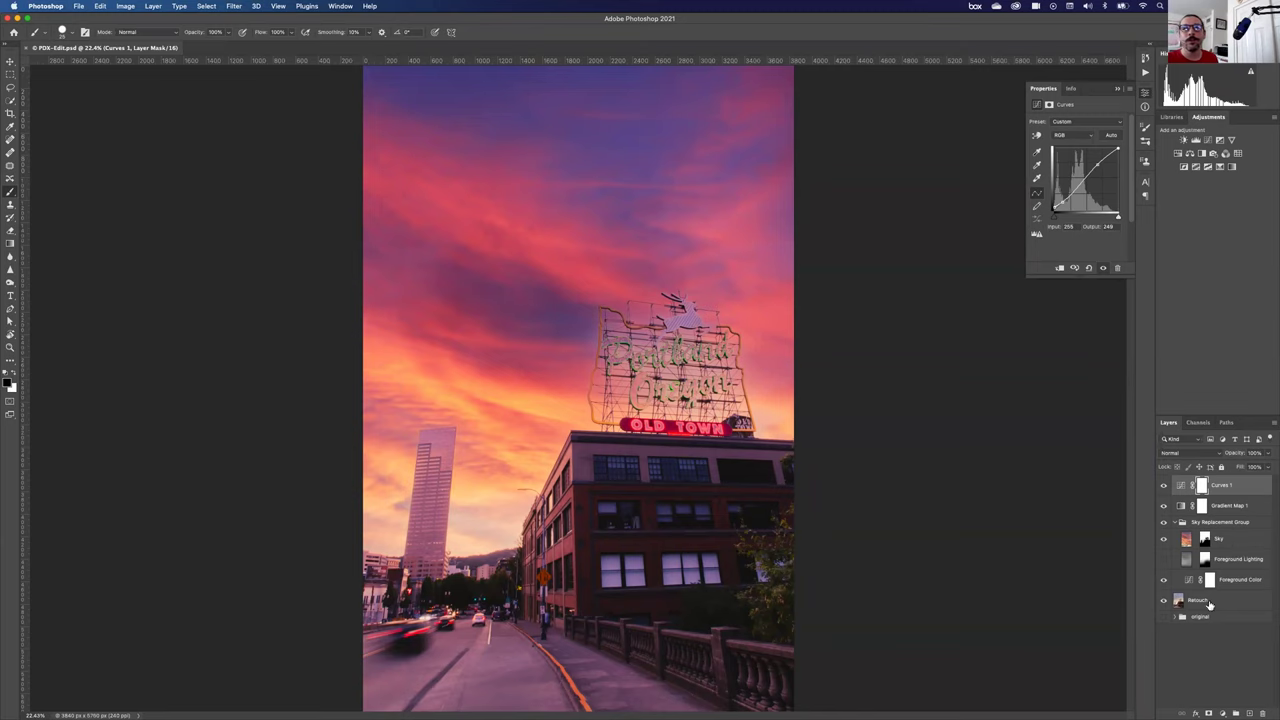
{"action": "left_click", "coordinate": [1208, 604]}
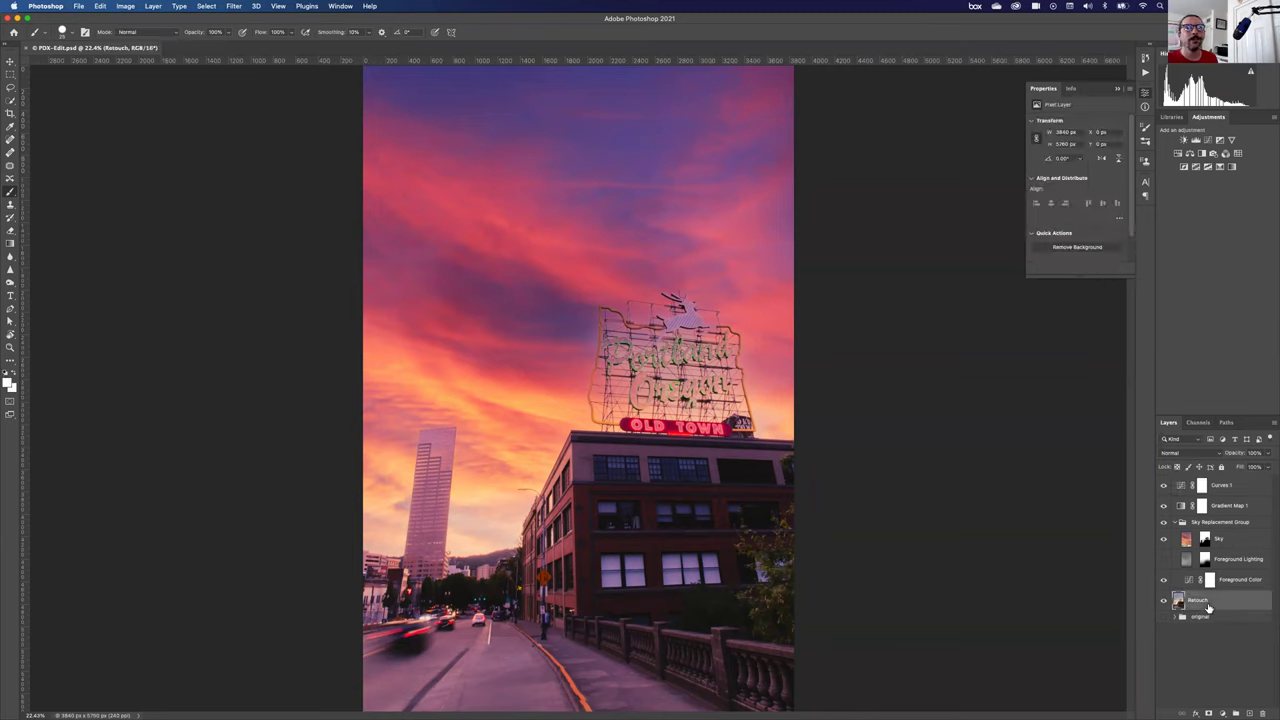
{"action": "left_click", "coordinate": [100, 6]}
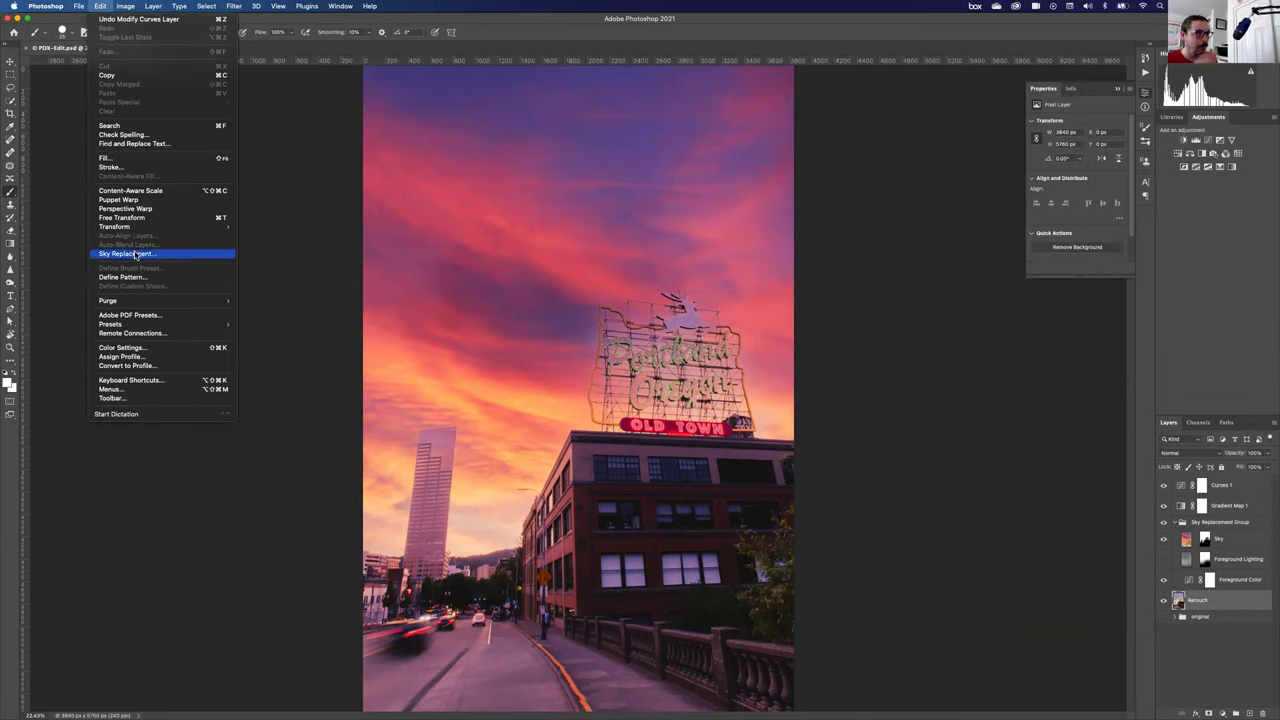
{"action": "left_click", "coordinate": [104, 6]}
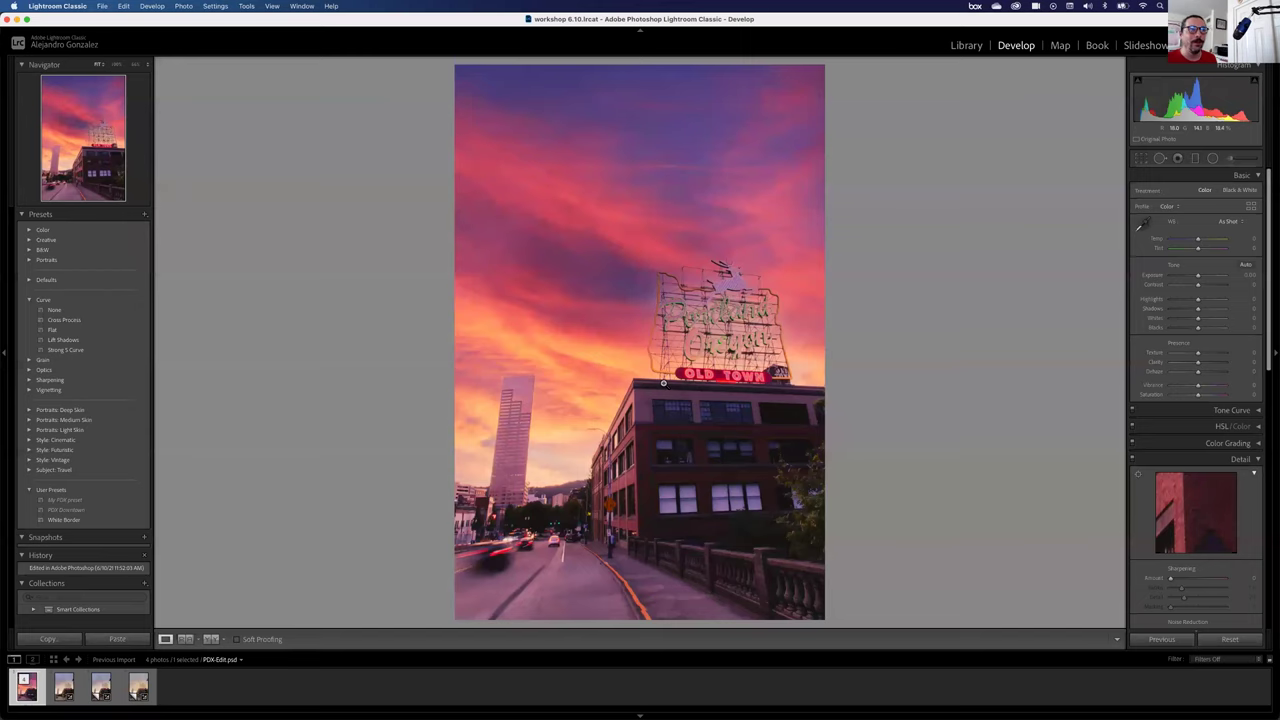
Compare the edited and original photos, then select both and start an export.
{"action": "key", "text": "Right"}
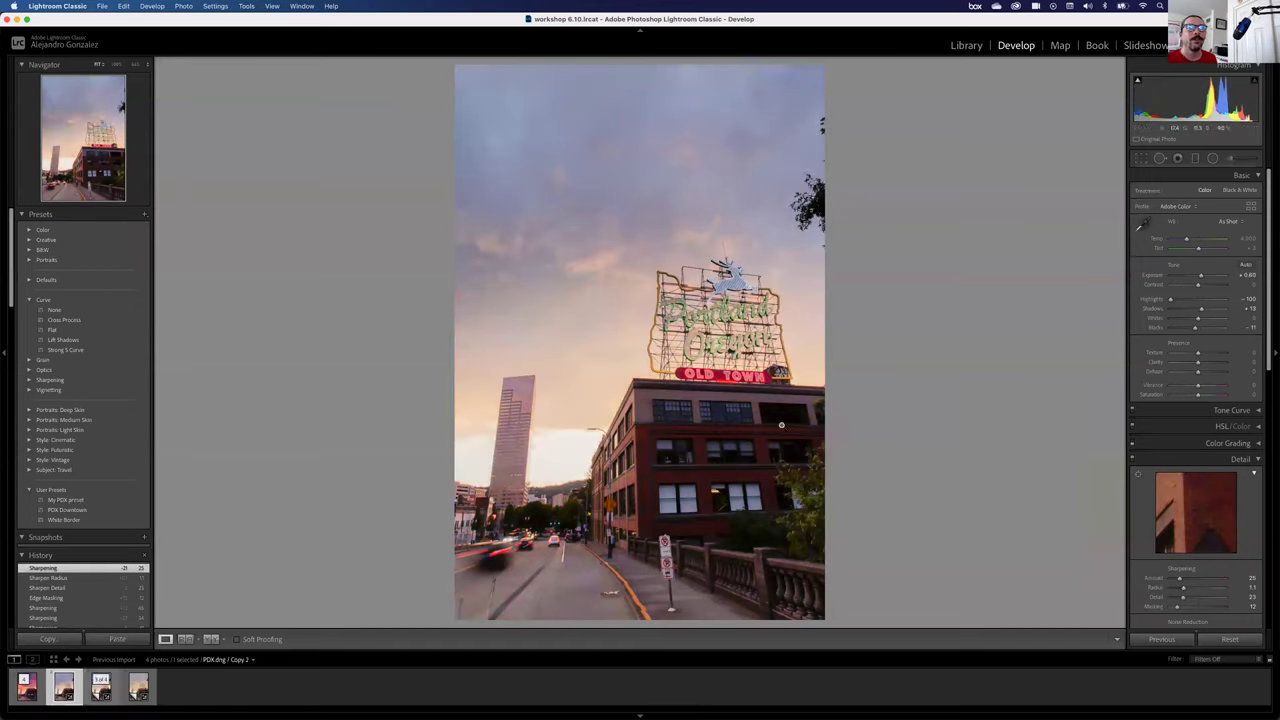
{"action": "key", "text": "Left"}
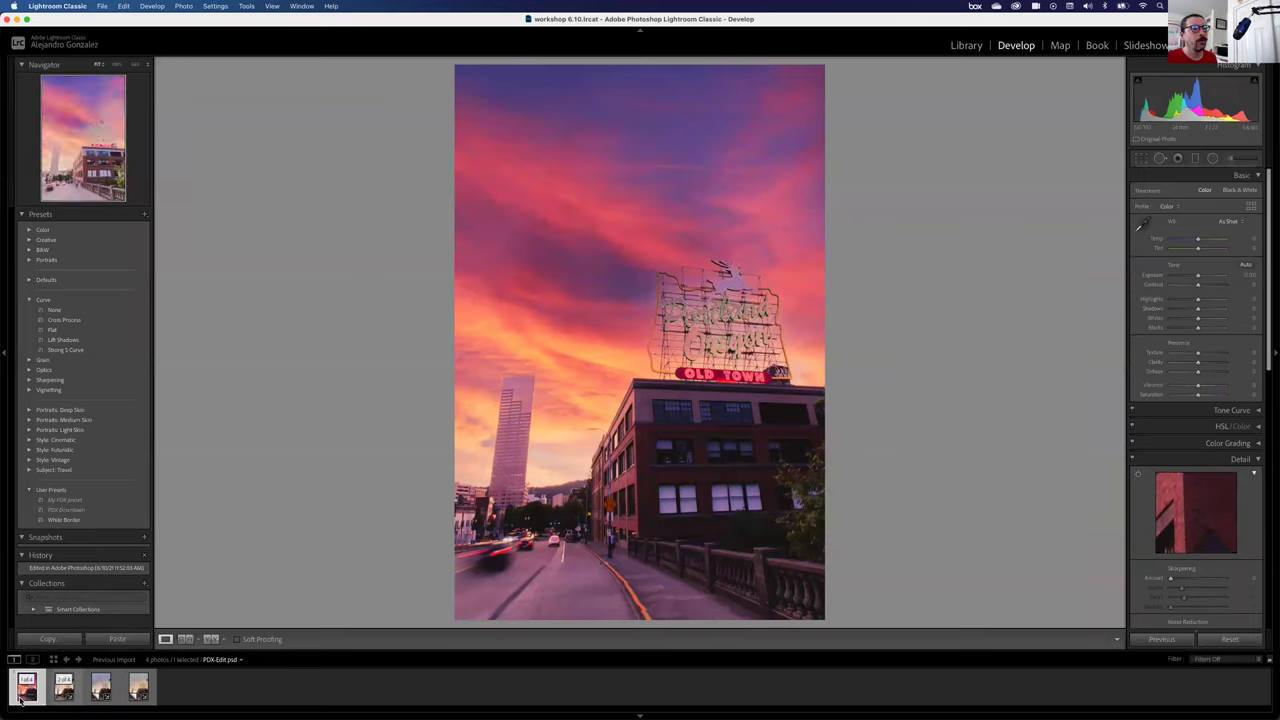
{"action": "left_click", "coordinate": [65, 697], "text": "super"}
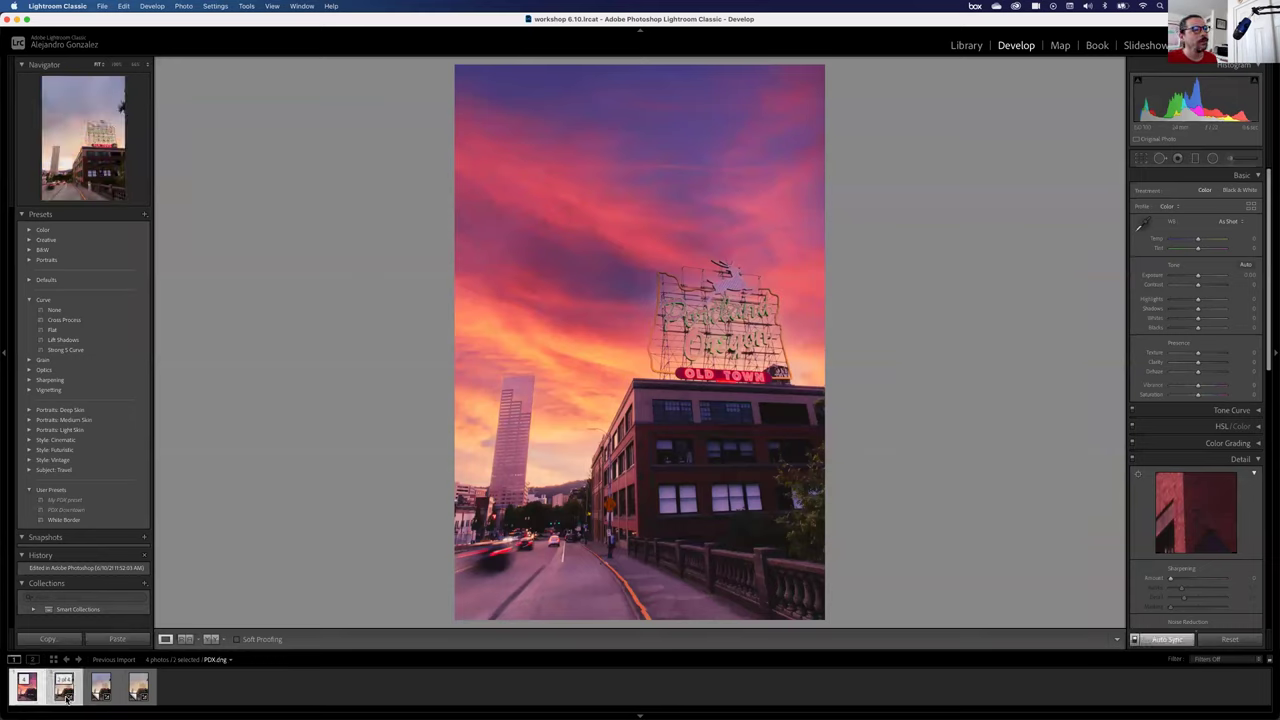
{"action": "left_click", "coordinate": [102, 6]}
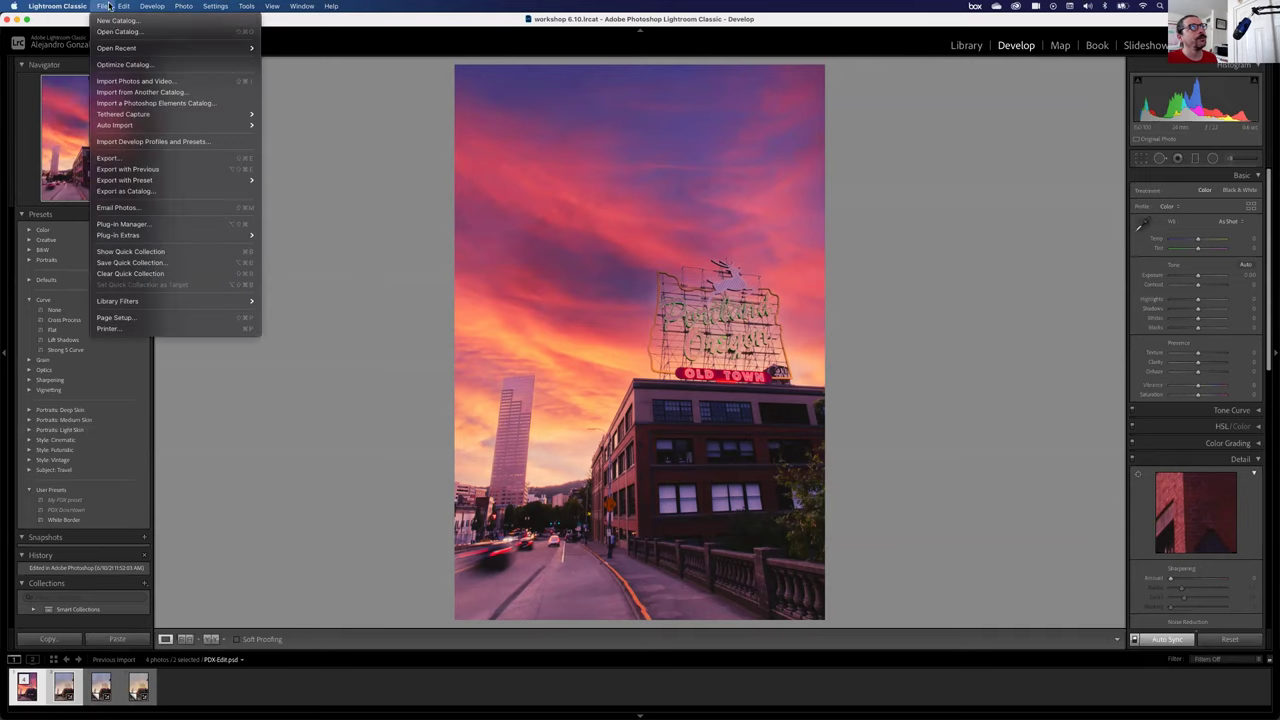
{"action": "left_click", "coordinate": [127, 158]}
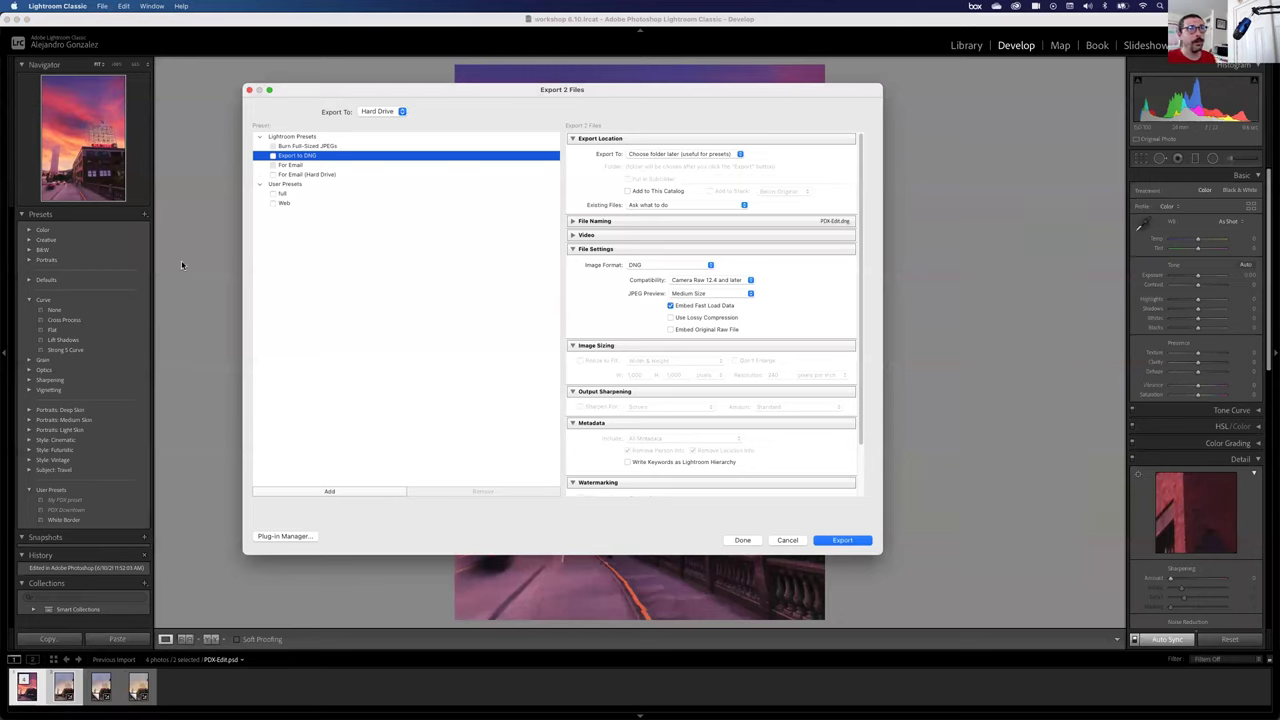
Export both as JPEGs into an 'Edited' subfolder beside the originals, with quality raised to 85.
{"action": "left_click", "coordinate": [653, 265]}
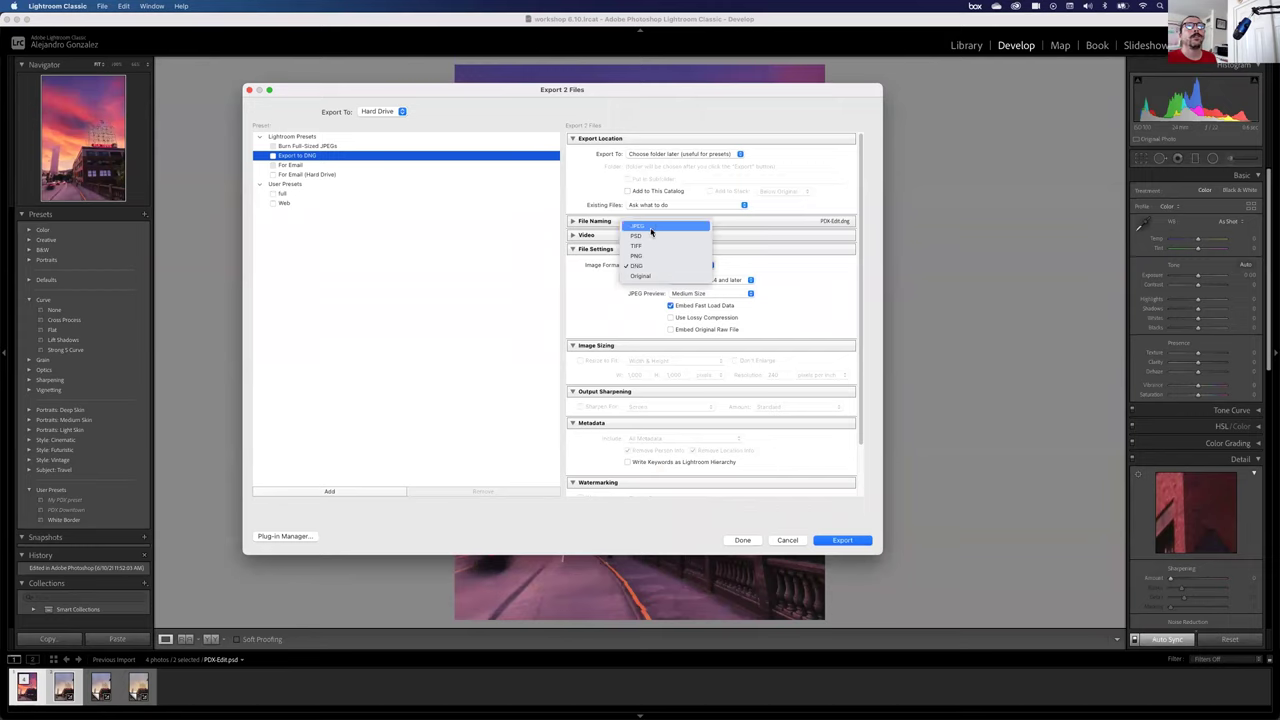
{"action": "left_click", "coordinate": [650, 227]}
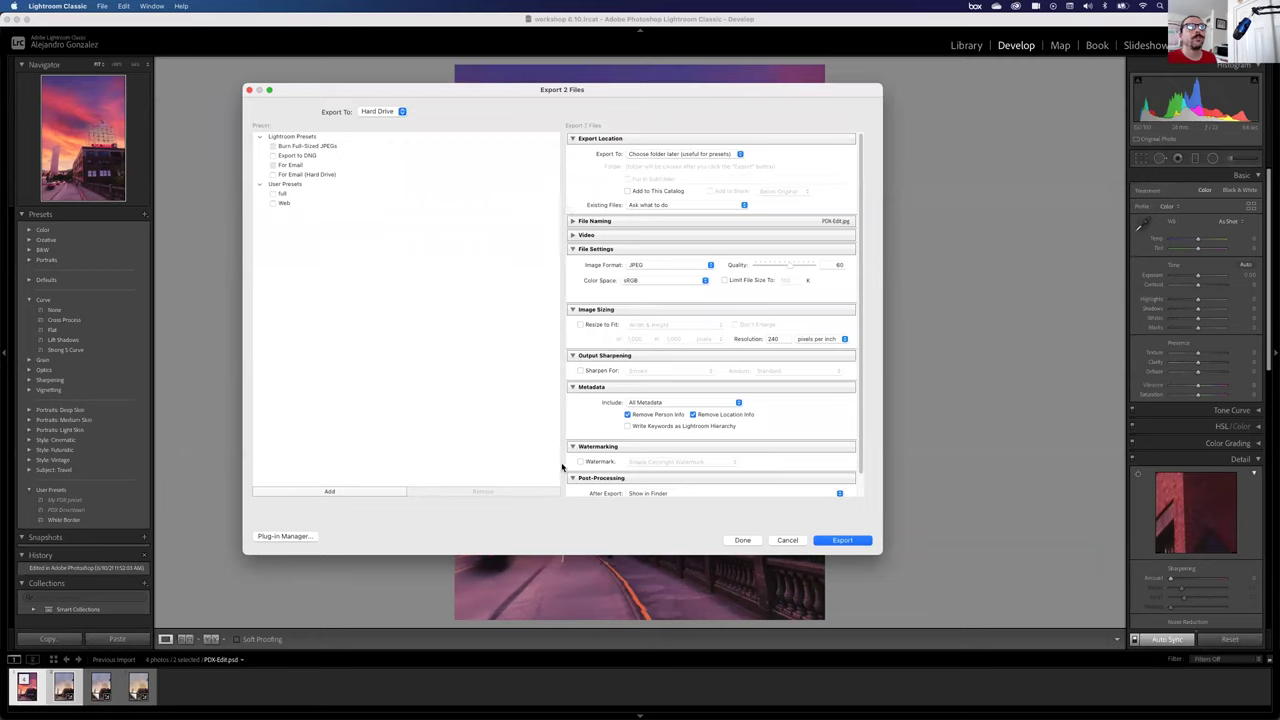
{"action": "left_click", "coordinate": [677, 156]}
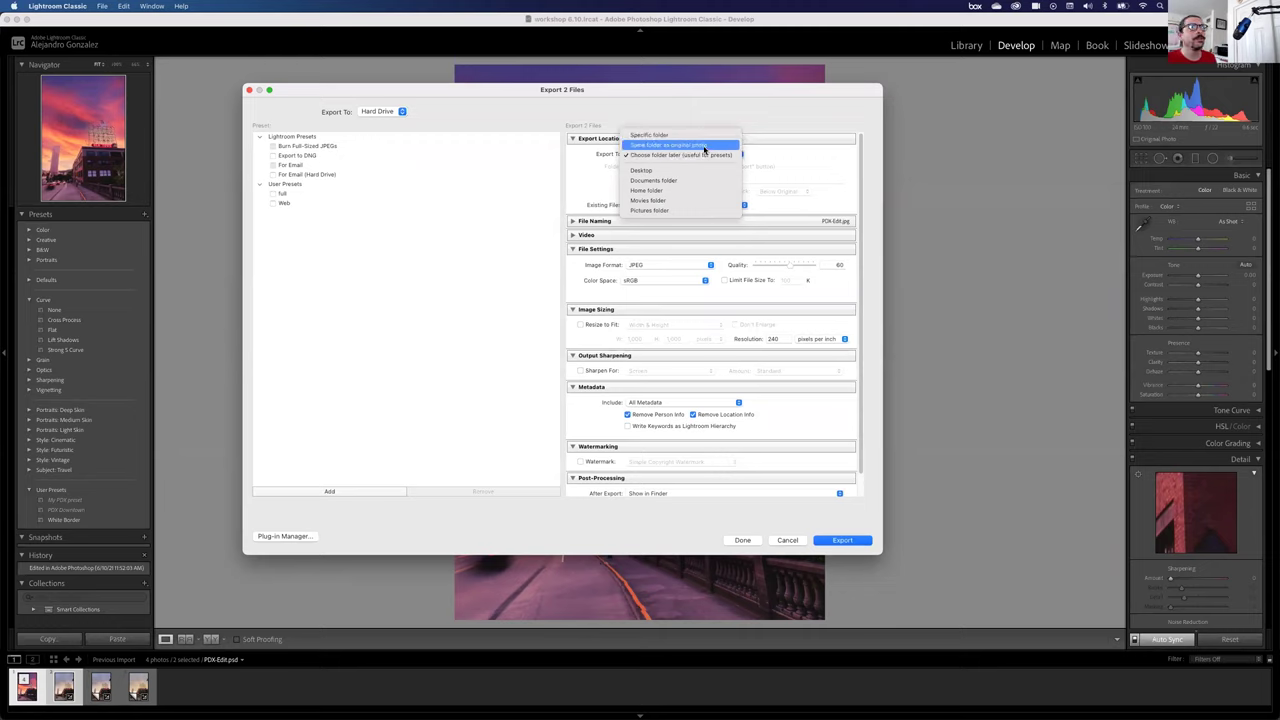
{"action": "left_click", "coordinate": [706, 147]}
{"action": "left_click", "coordinate": [650, 181]}
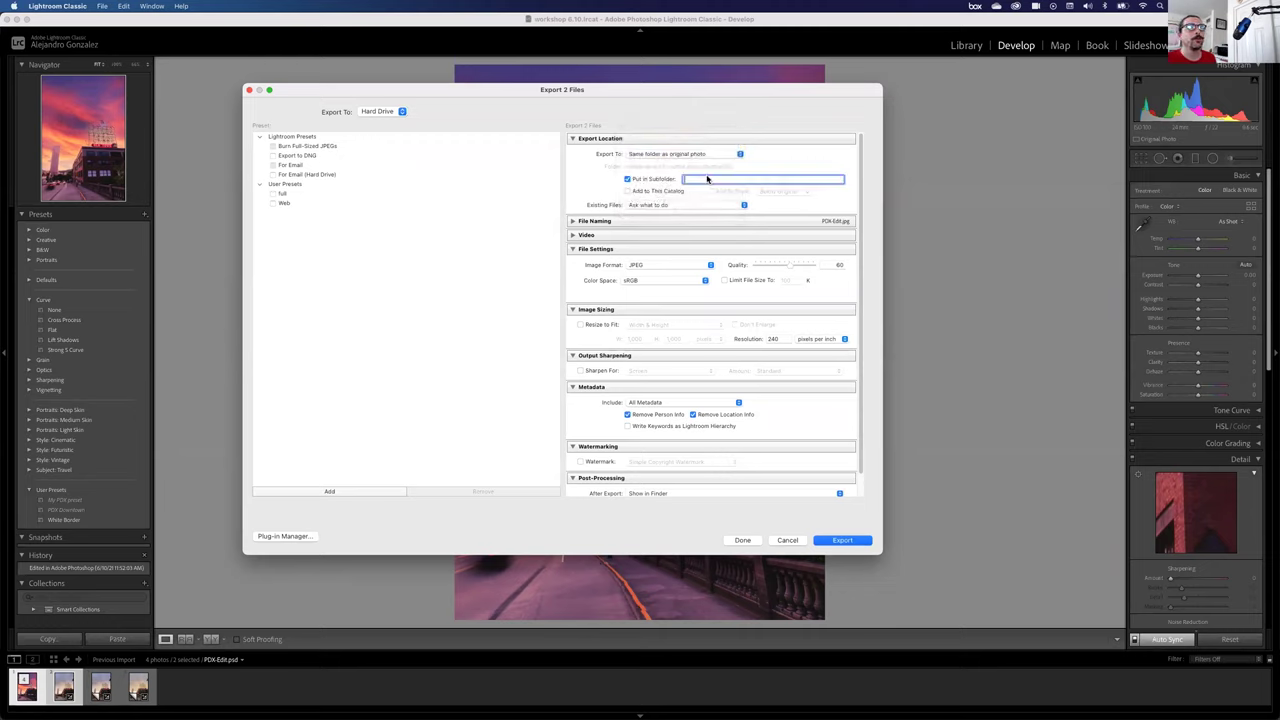
{"action": "type", "text": "Edited"}
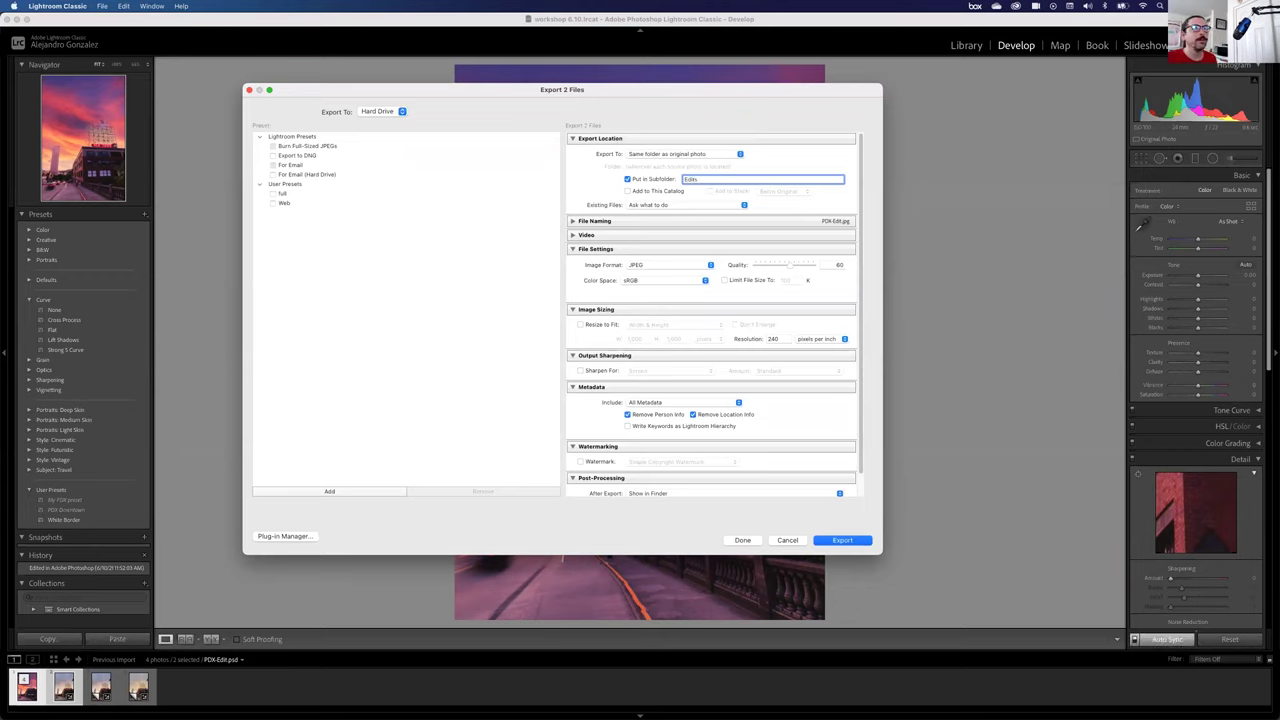
{"action": "left_click_drag", "start_coordinate": [791, 266], "coordinate": [805, 268]}
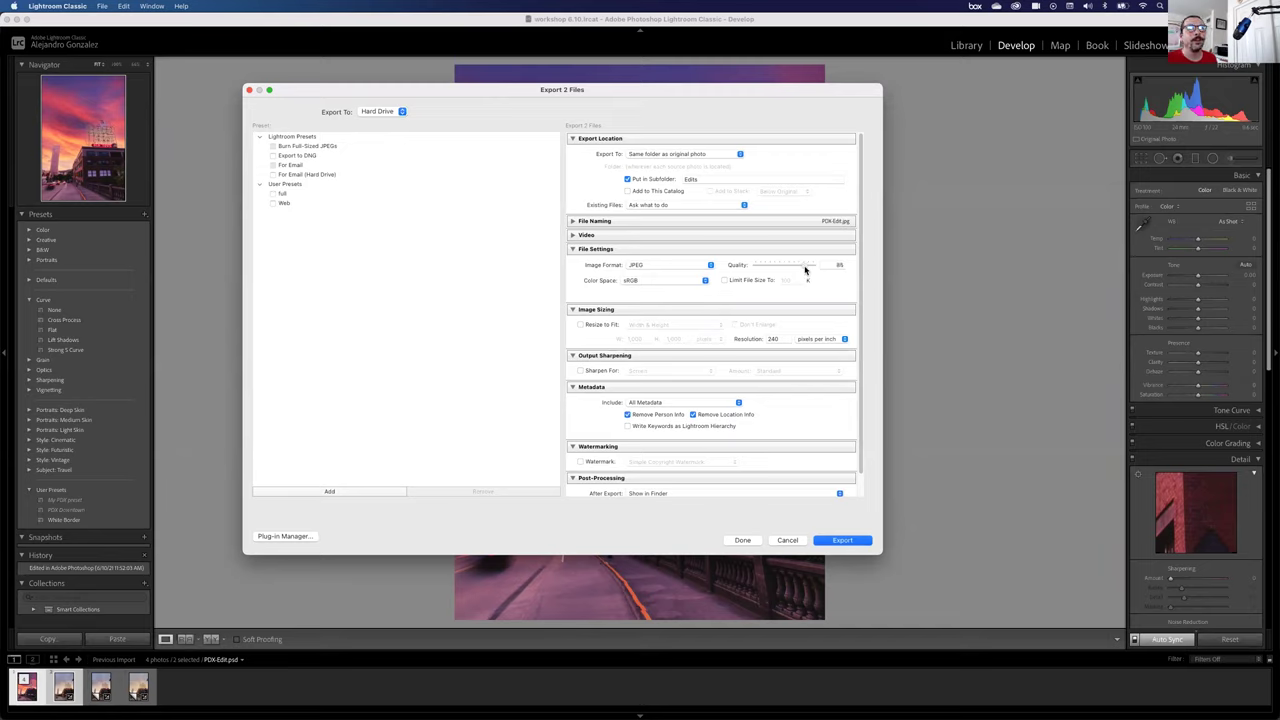
{"action": "left_click", "coordinate": [842, 541]}
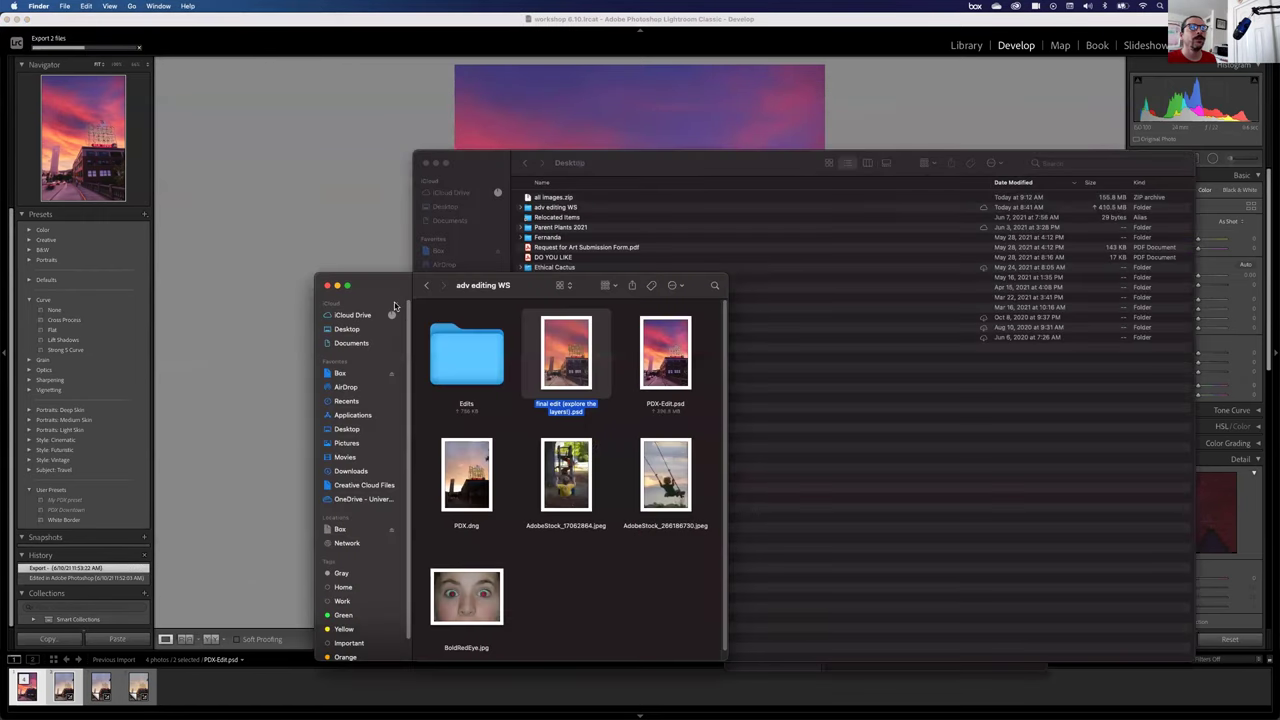
Quick Look PDX-Edit.jpg against PDX.jpg in Finder, then return to Lightroom Classic.
{"action": "left_click_drag", "start_coordinate": [397, 290], "coordinate": [397, 198]}
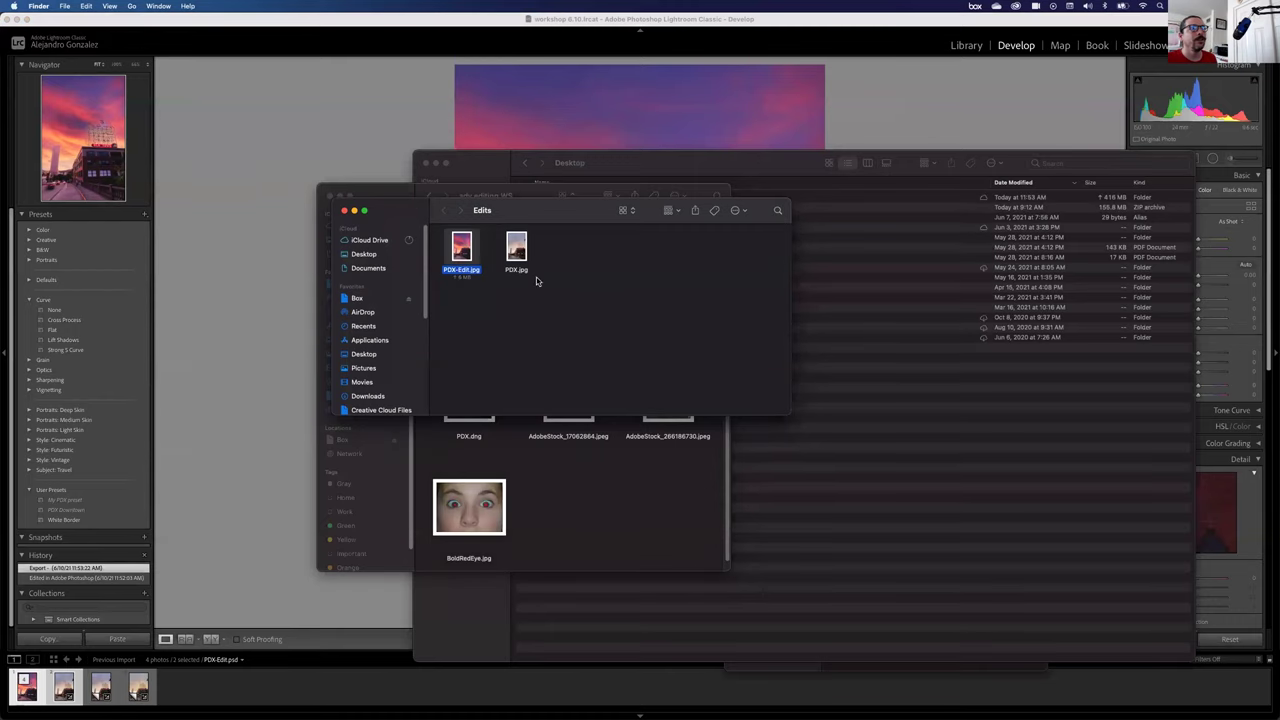
{"action": "key", "text": "space"}
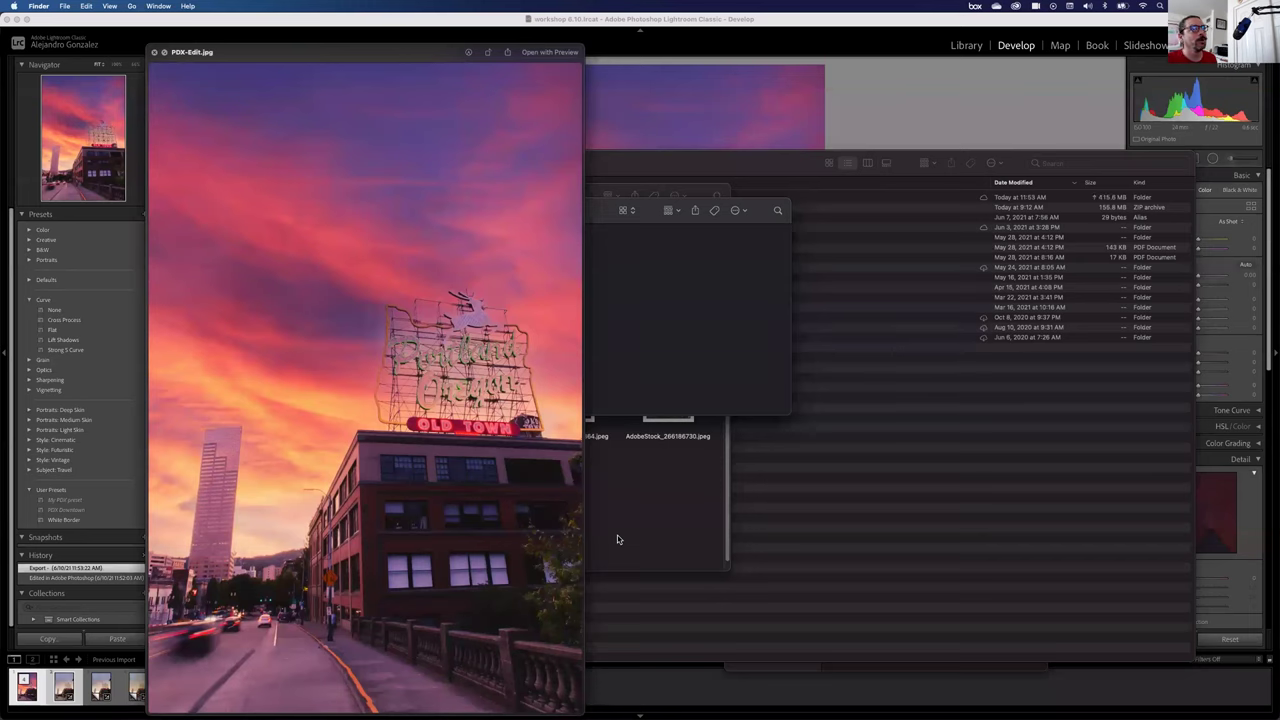
{"action": "key", "text": "Left"}
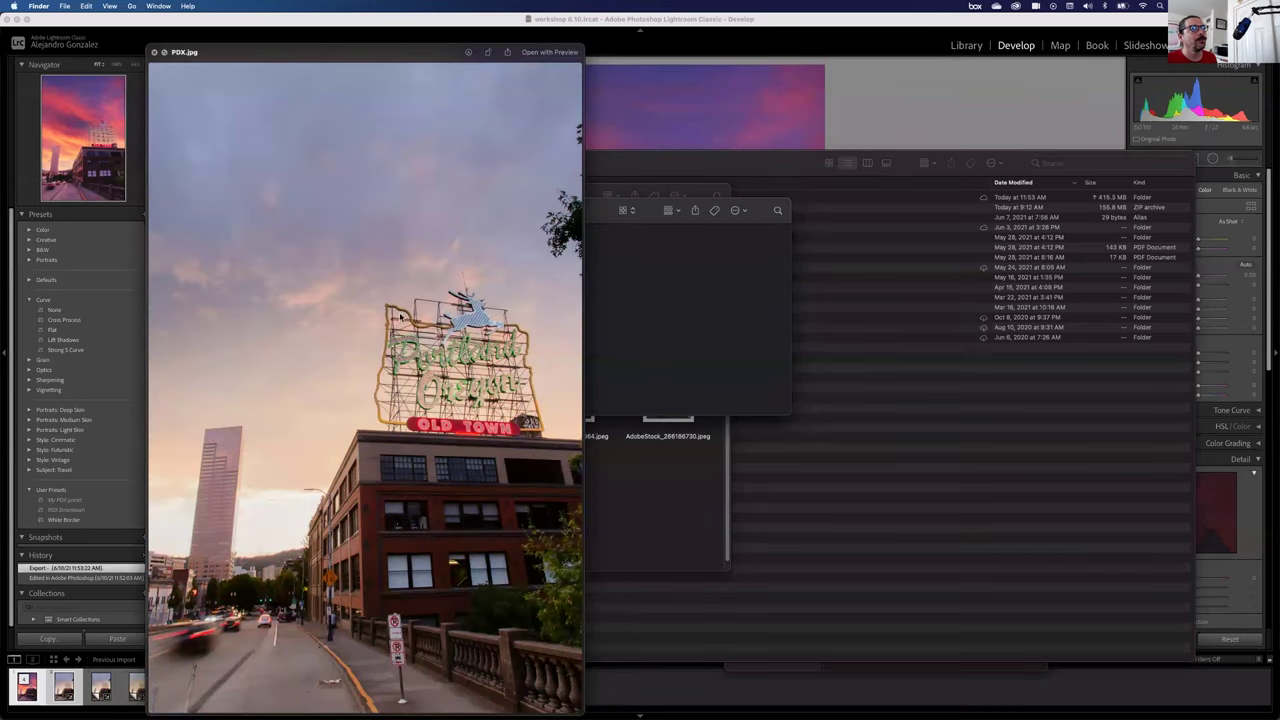
{"action": "key", "text": "Right"}
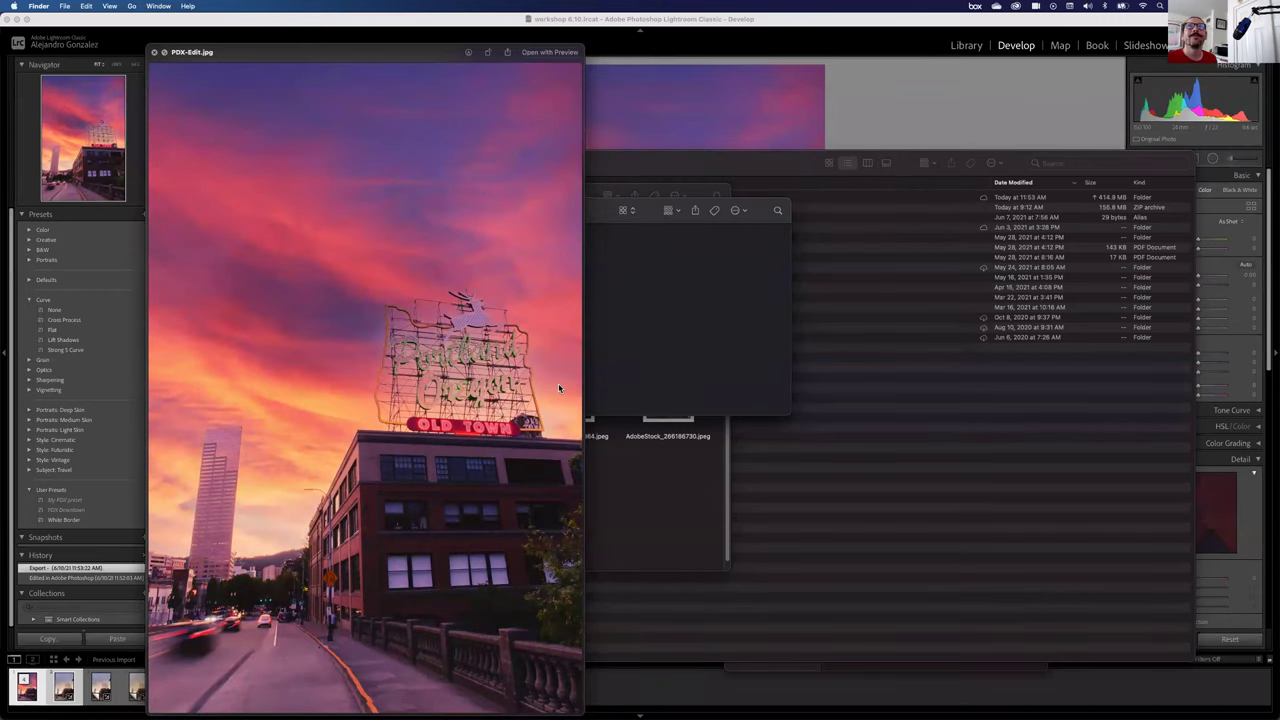
{"action": "key", "text": "space"}
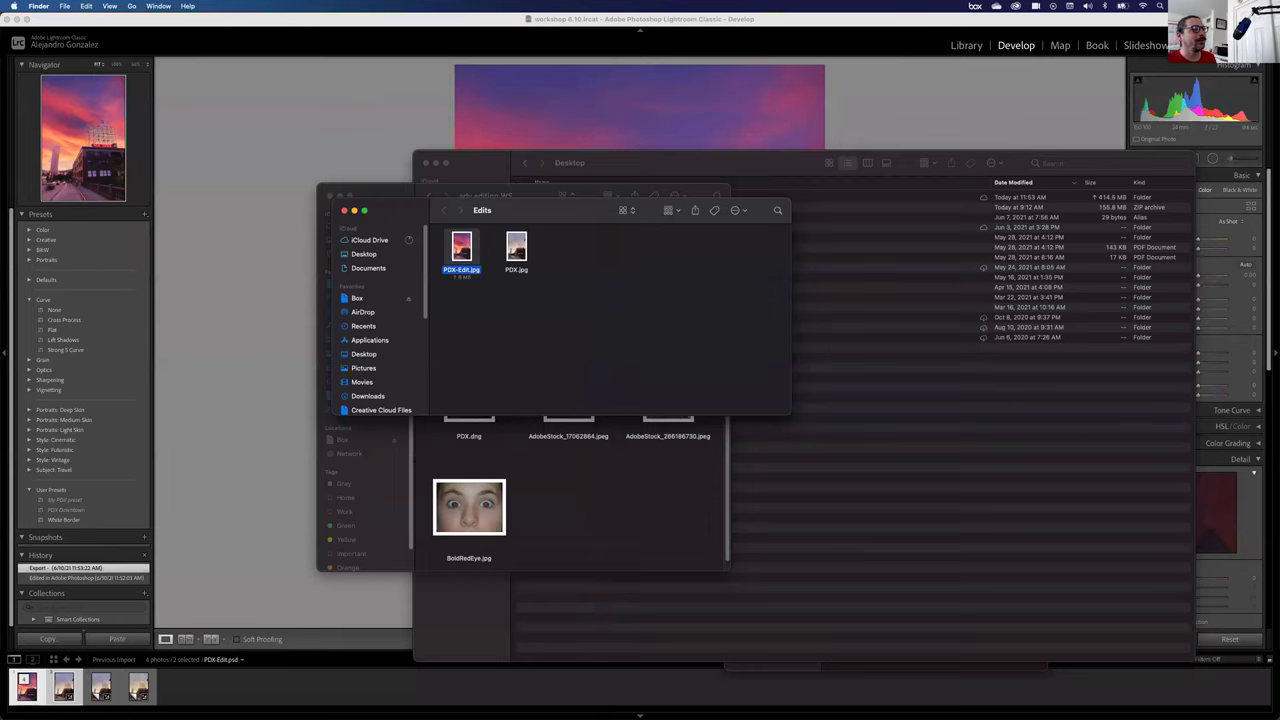
{"action": "key", "text": "super+Tab"}
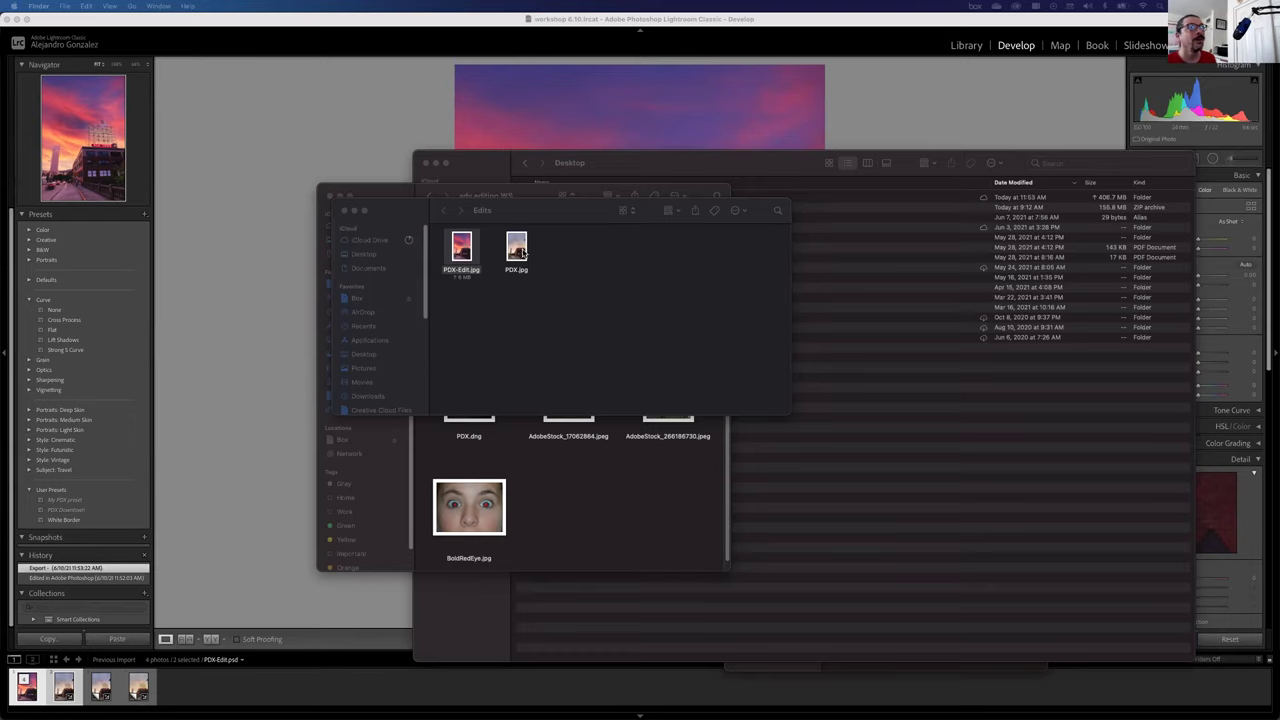
{"action": "left_click", "coordinate": [311, 82]}
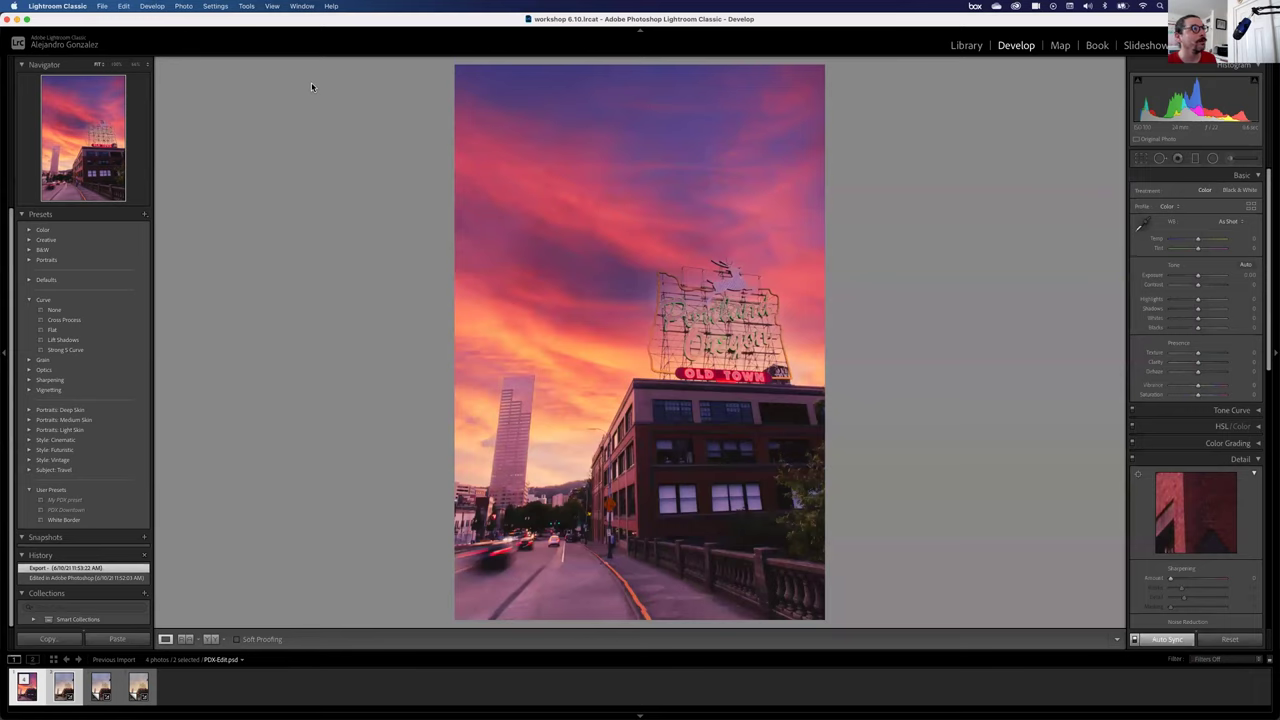